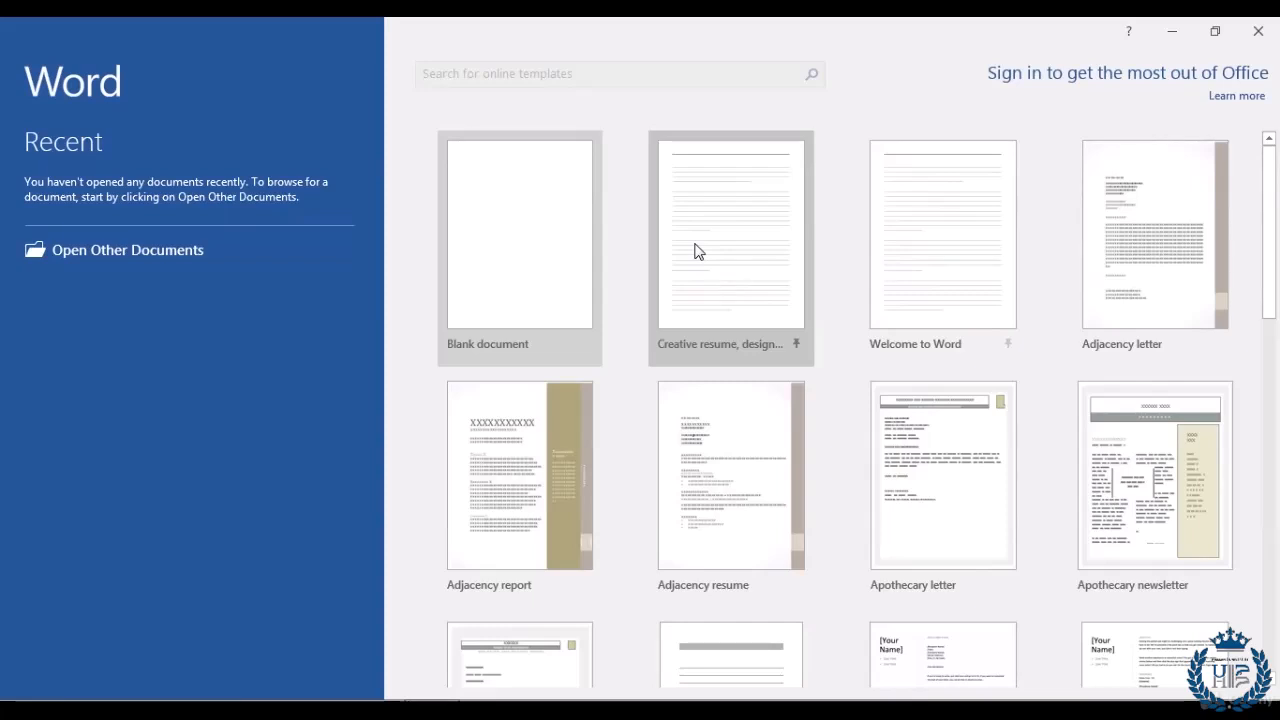
Step: Create a blank document and type 'This is our first document in MS Word'
{"action": "double_click", "coordinate": [698, 251]}
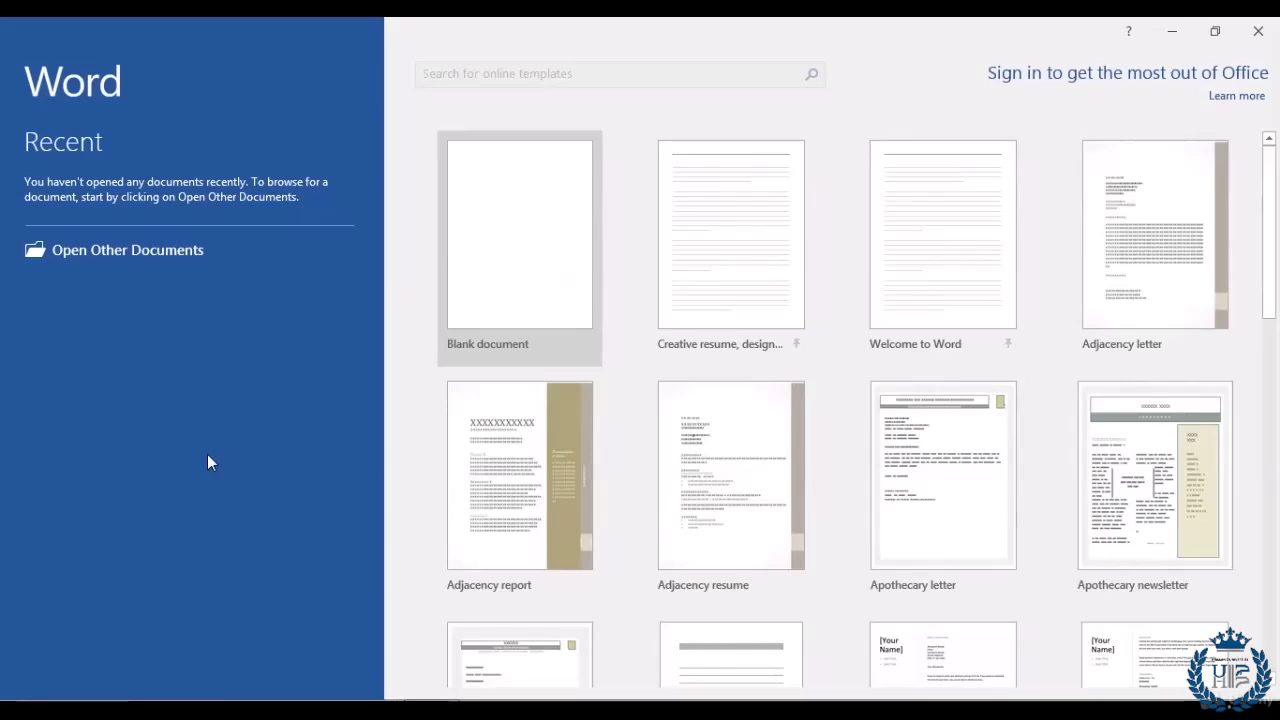
{"action": "left_click", "coordinate": [507, 216]}
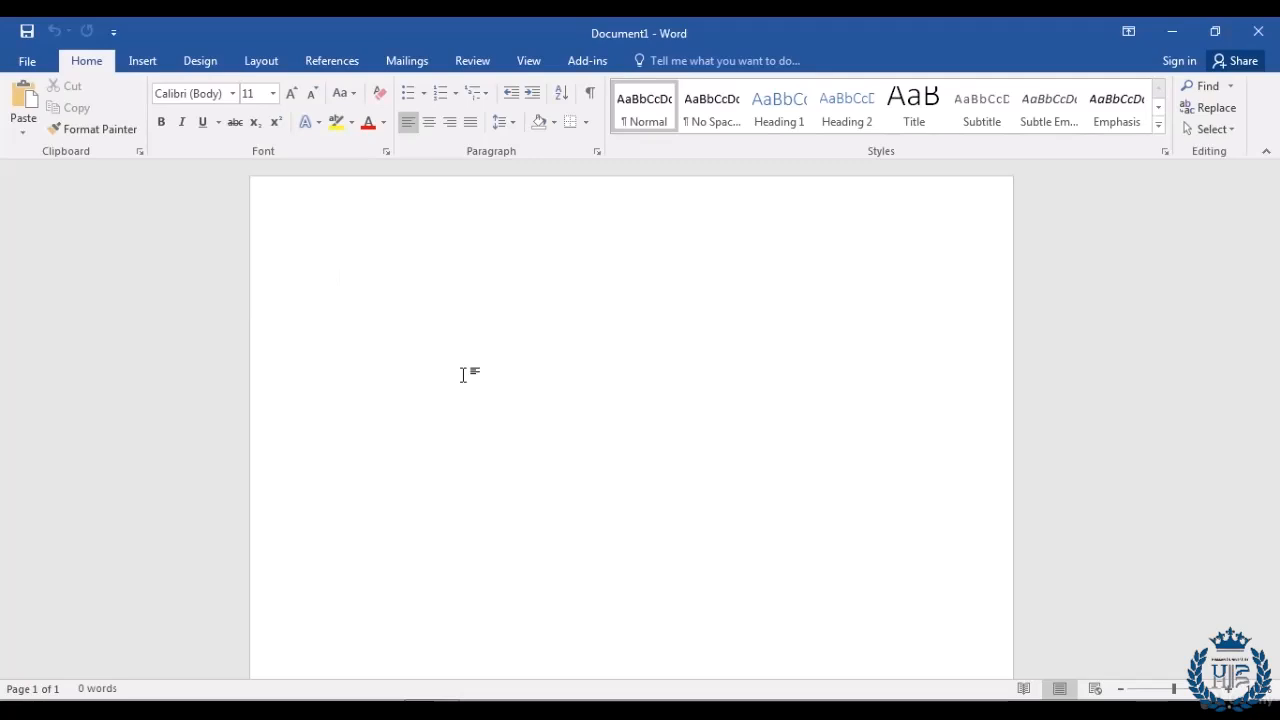
{"action": "type", "text": "This is our first "}
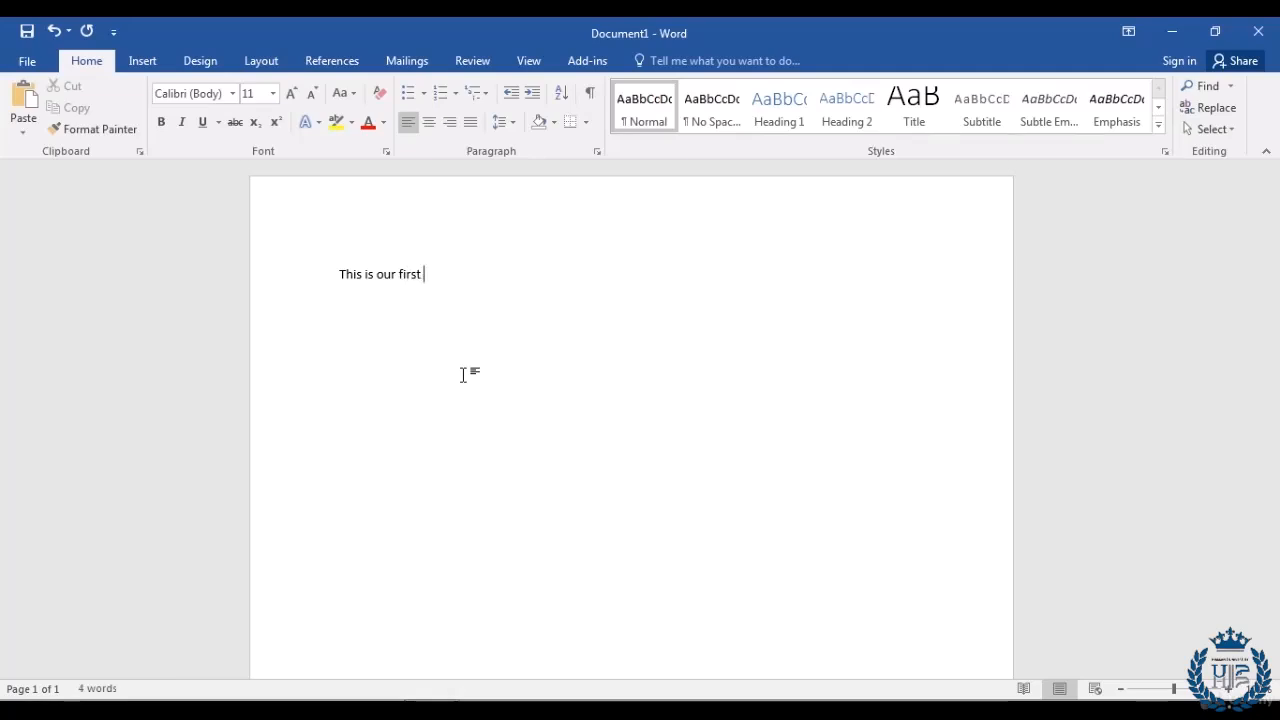
{"action": "type", "text": "document in MS"}
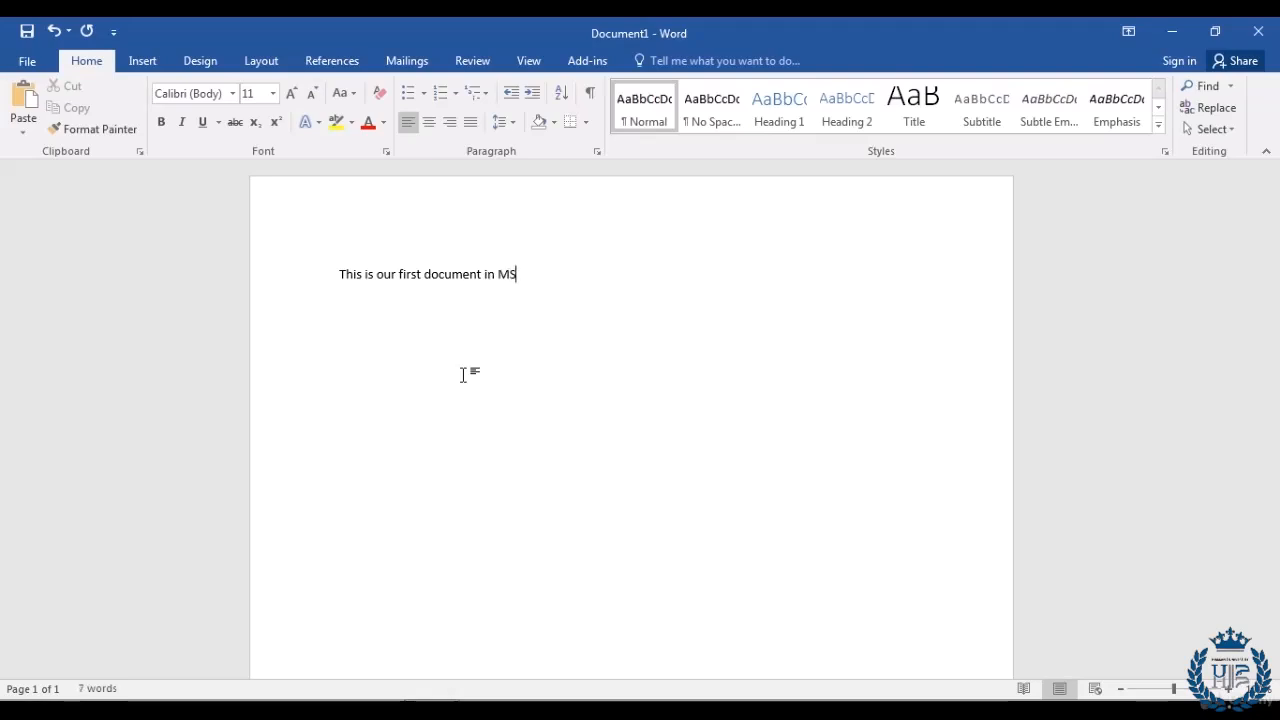
{"action": "type", "text": " Word"}
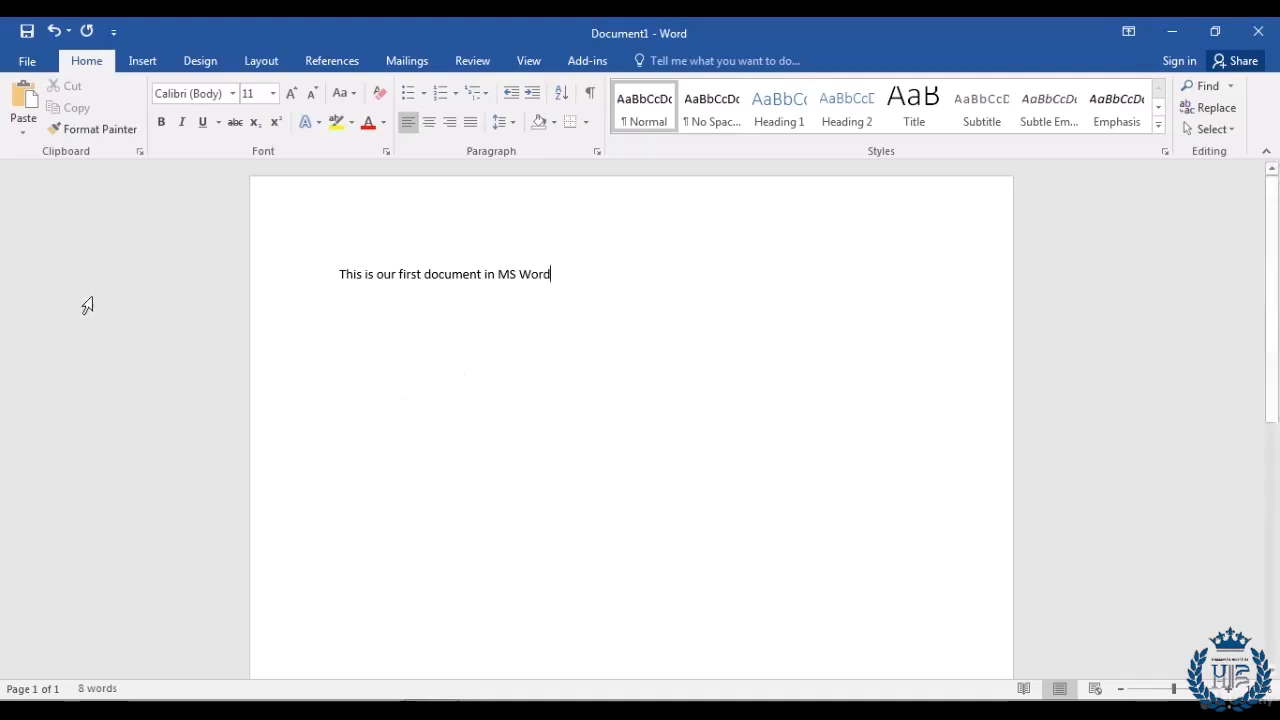
Step: Bring up the Save As page for Document1, listing This PC locations
{"action": "left_click", "coordinate": [25, 62]}
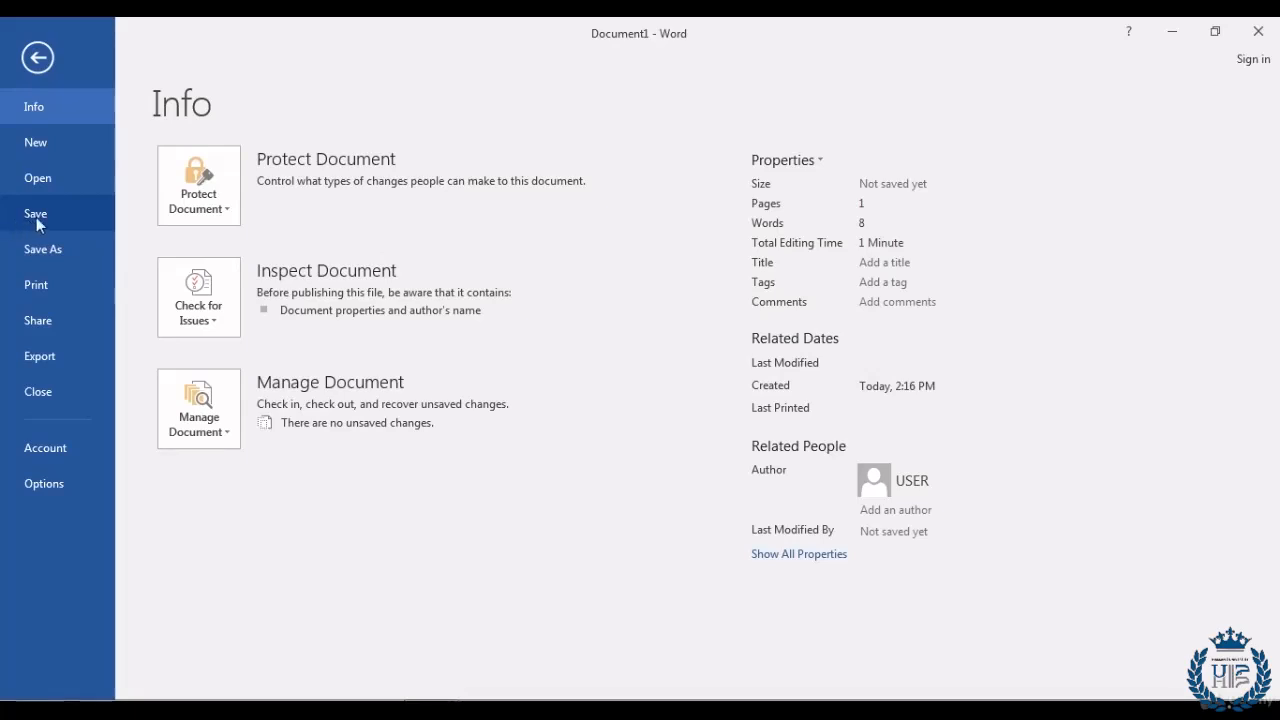
{"action": "left_click", "coordinate": [36, 215]}
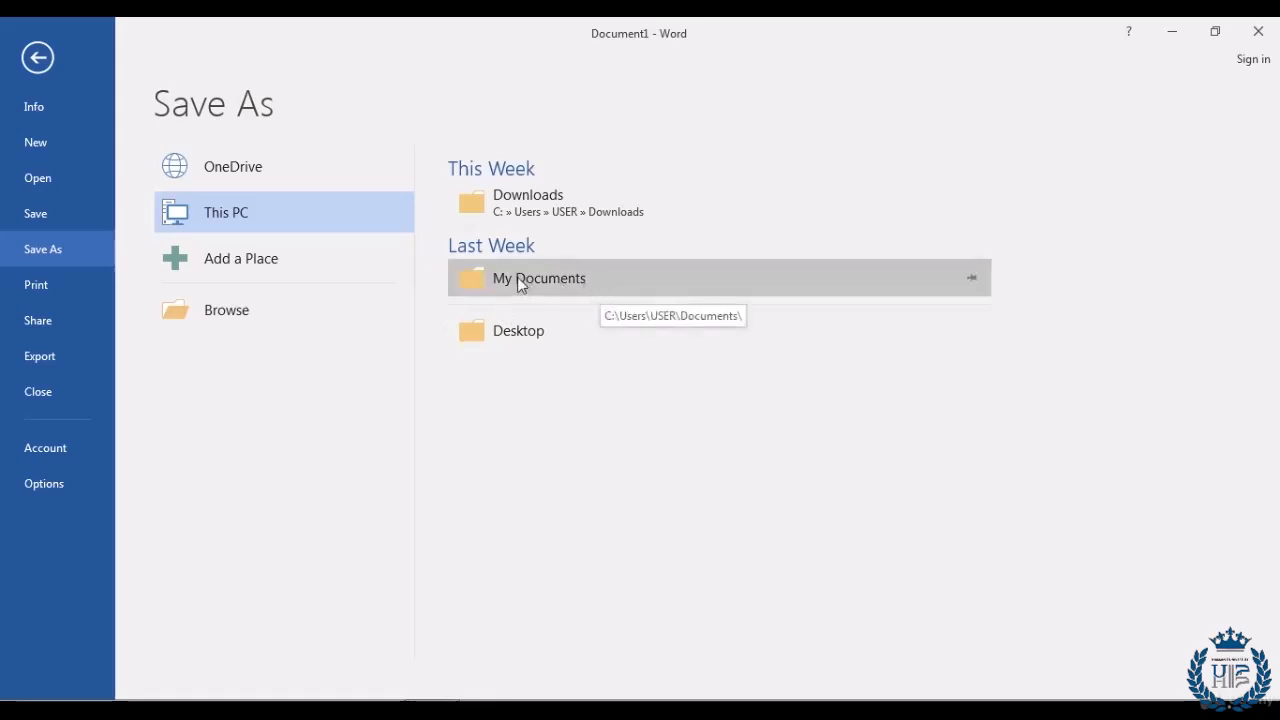
Step: Browse to the Documents library and replace the file name with 'First Document'
{"action": "left_click", "coordinate": [211, 314]}
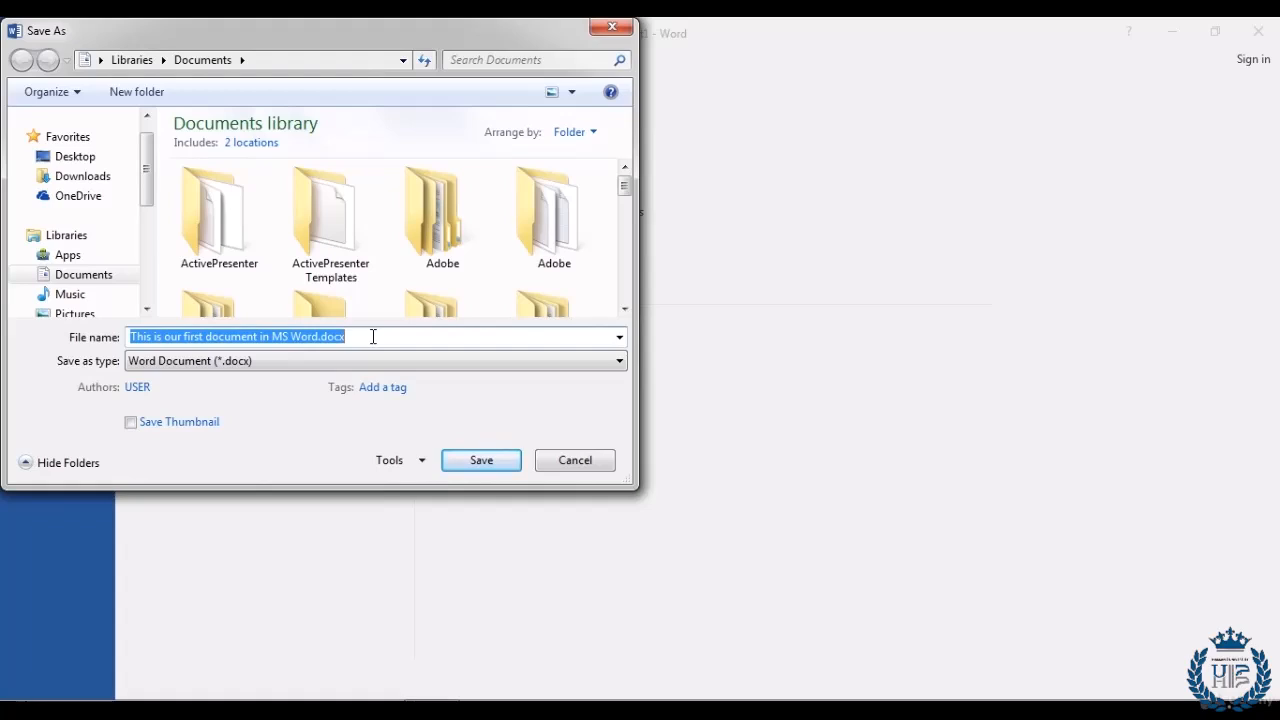
{"action": "left_click", "coordinate": [373, 336]}
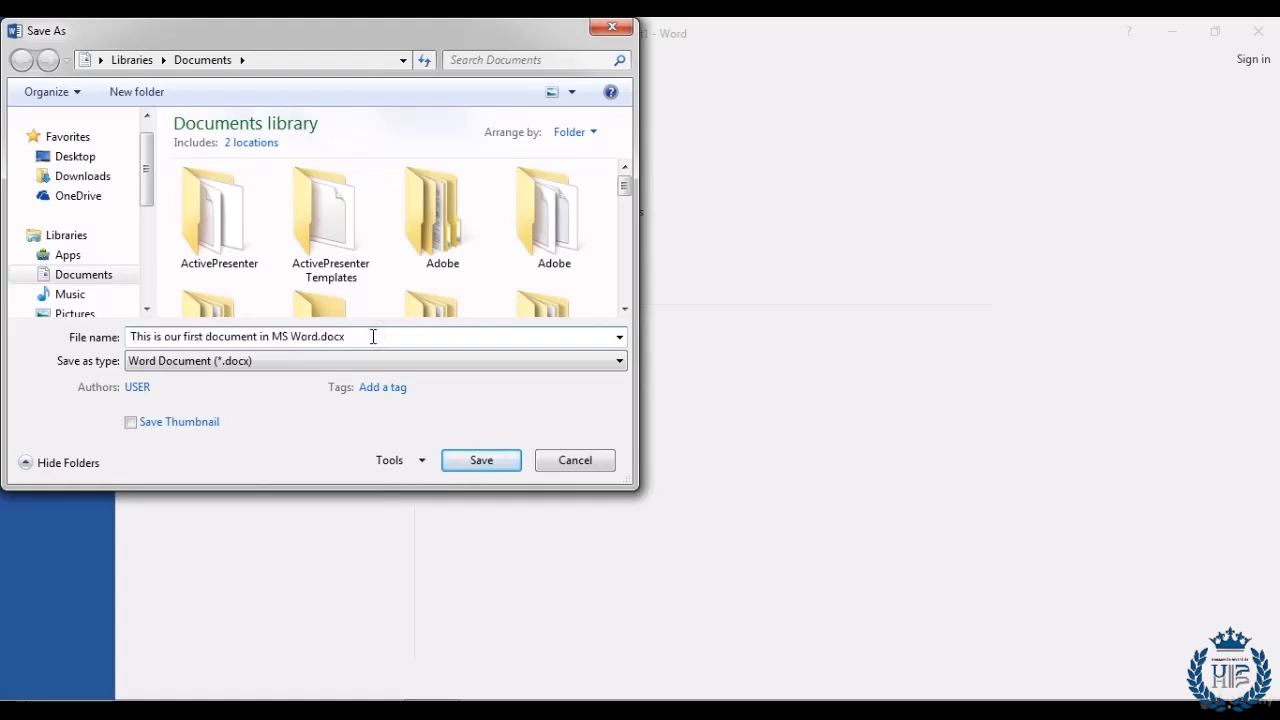
{"action": "key", "text": "ctrl+a"}
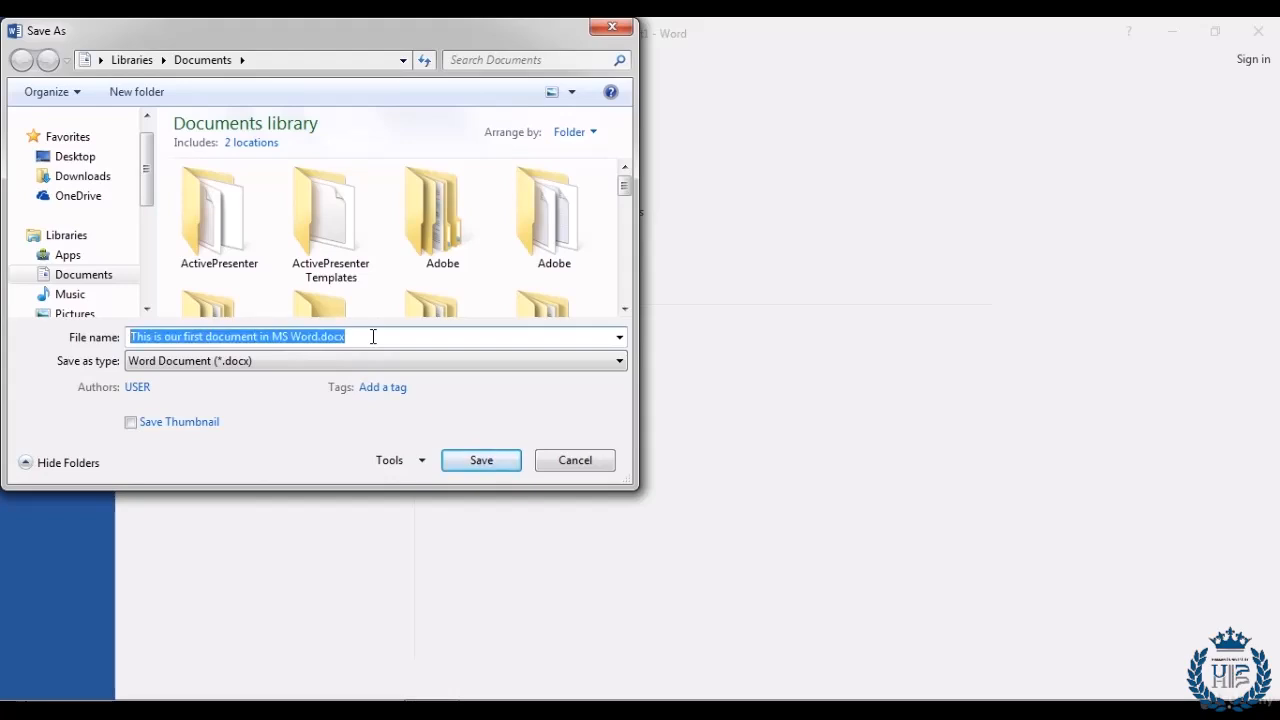
{"action": "type", "text": "F"}
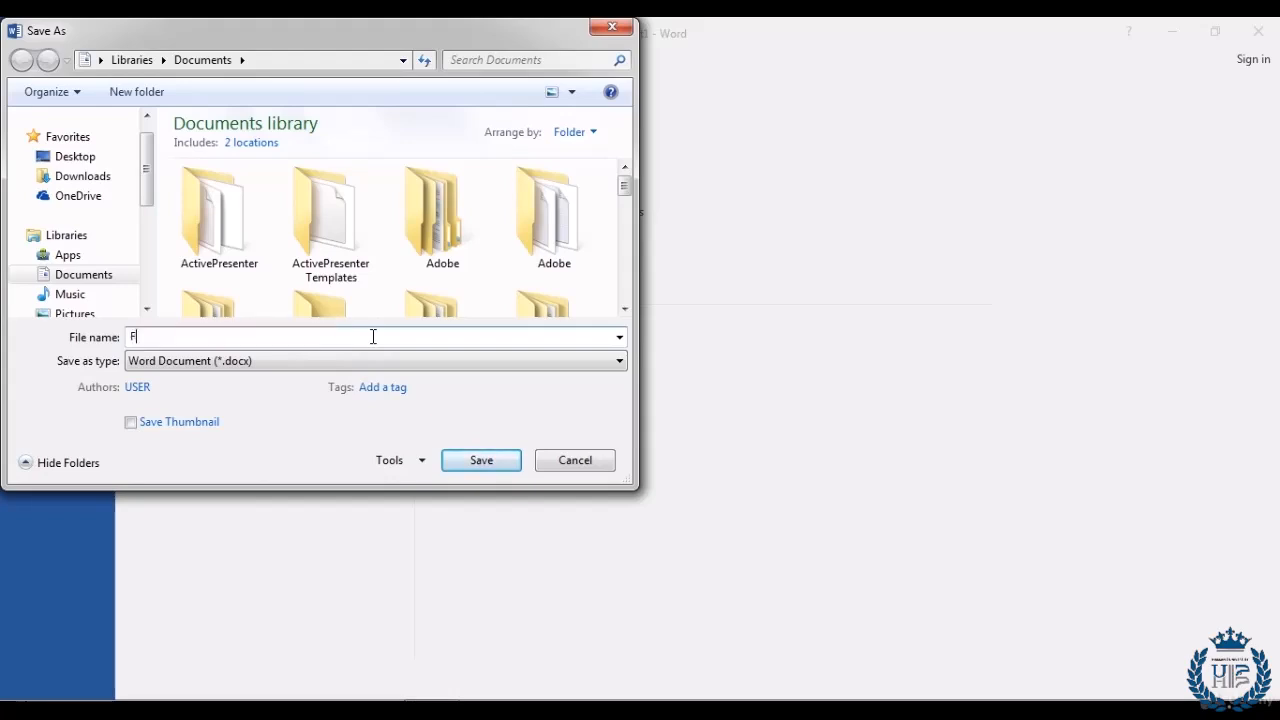
{"action": "type", "text": "irst"}
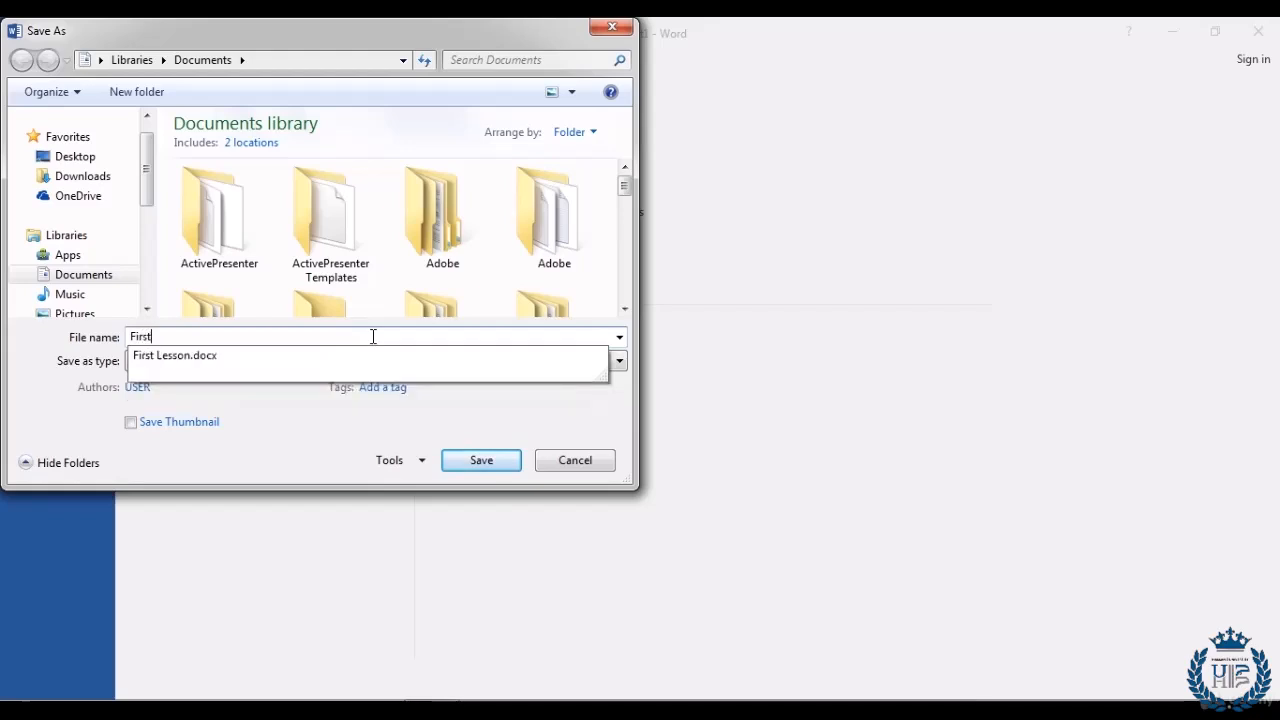
{"action": "type", "text": " Docum"}
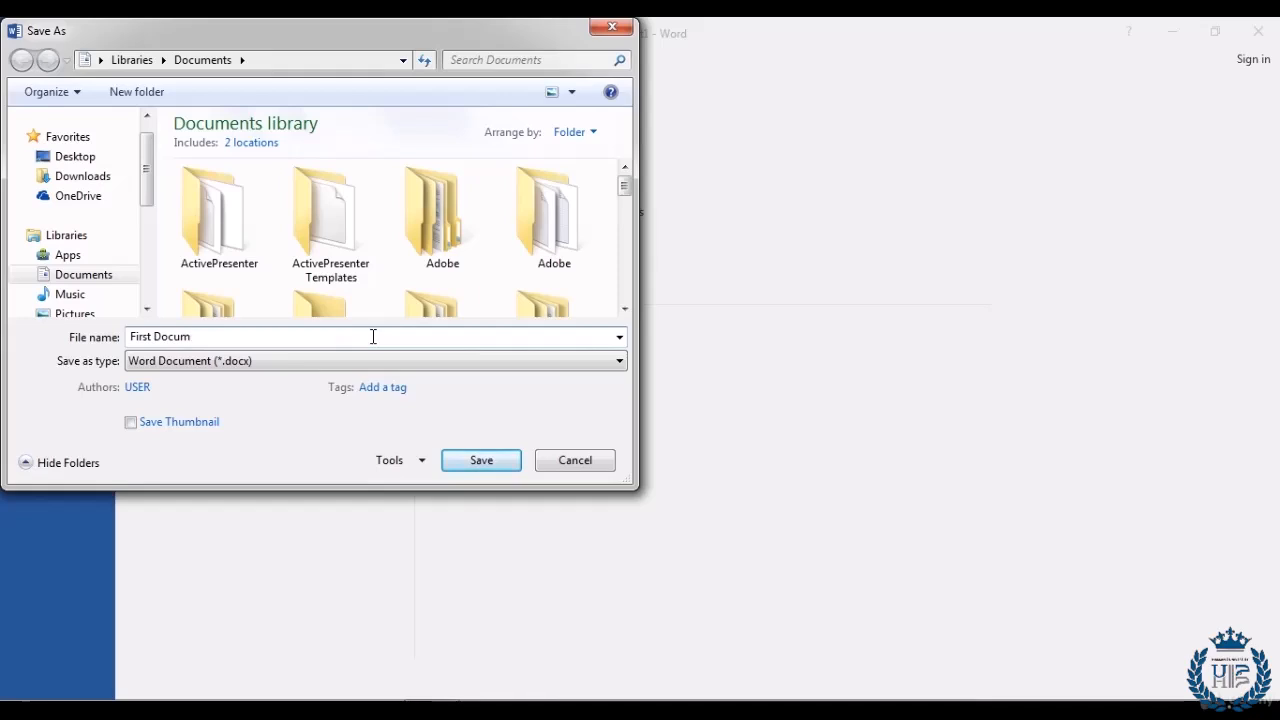
{"action": "type", "text": "ent"}
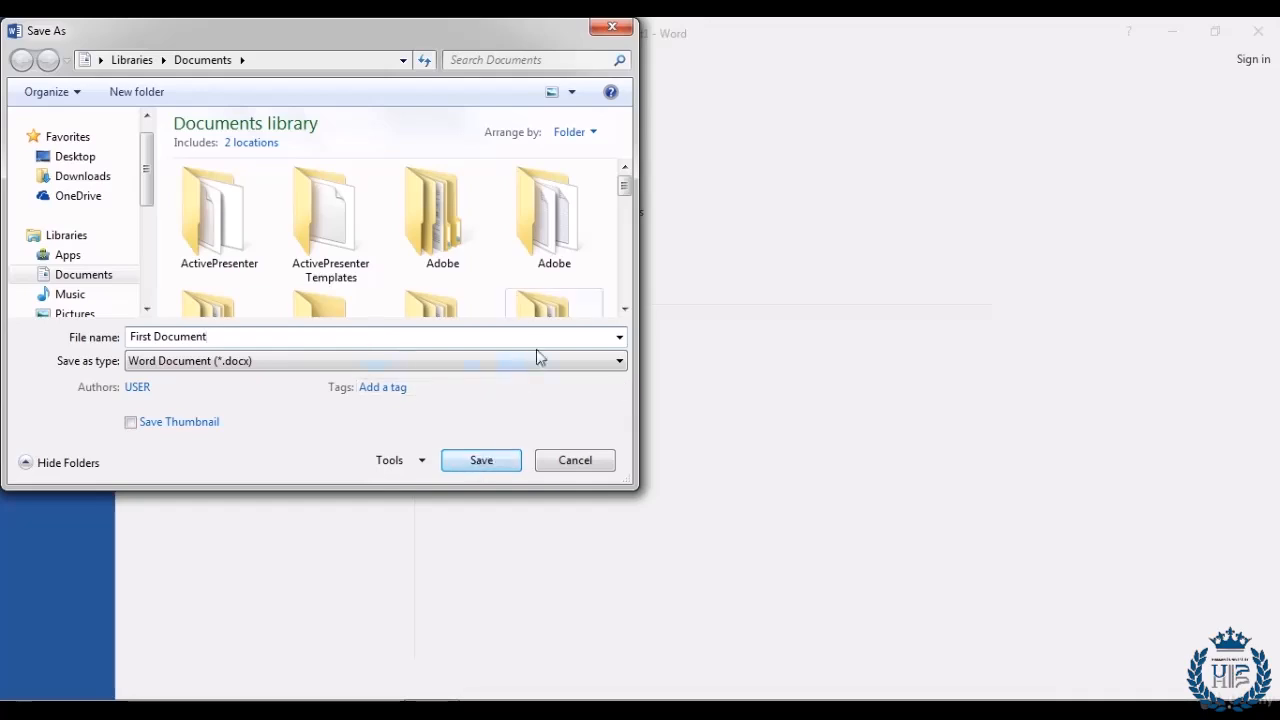
Step: Save the file as First Document in the Documents library
{"action": "left_click", "coordinate": [482, 462]}
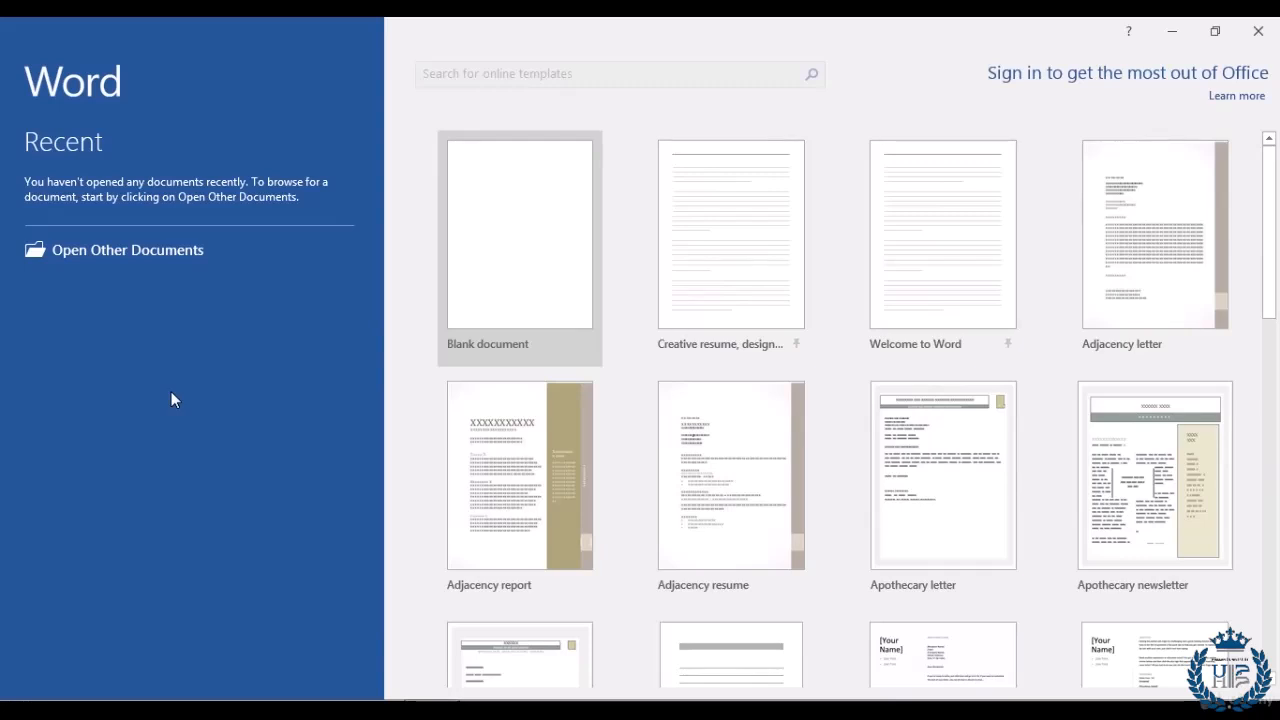
Step: Create another blank Document1 and view its Info page showing it unsaved
{"action": "left_click", "coordinate": [518, 267]}
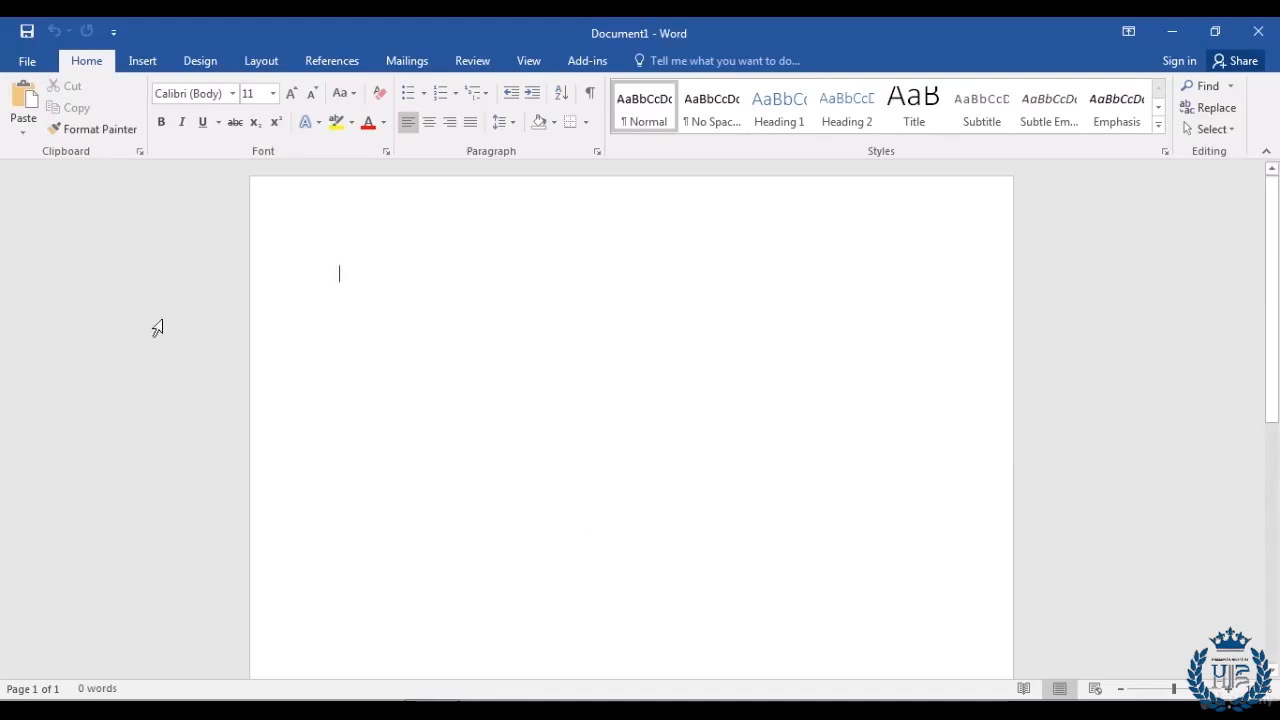
{"action": "left_click", "coordinate": [29, 60]}
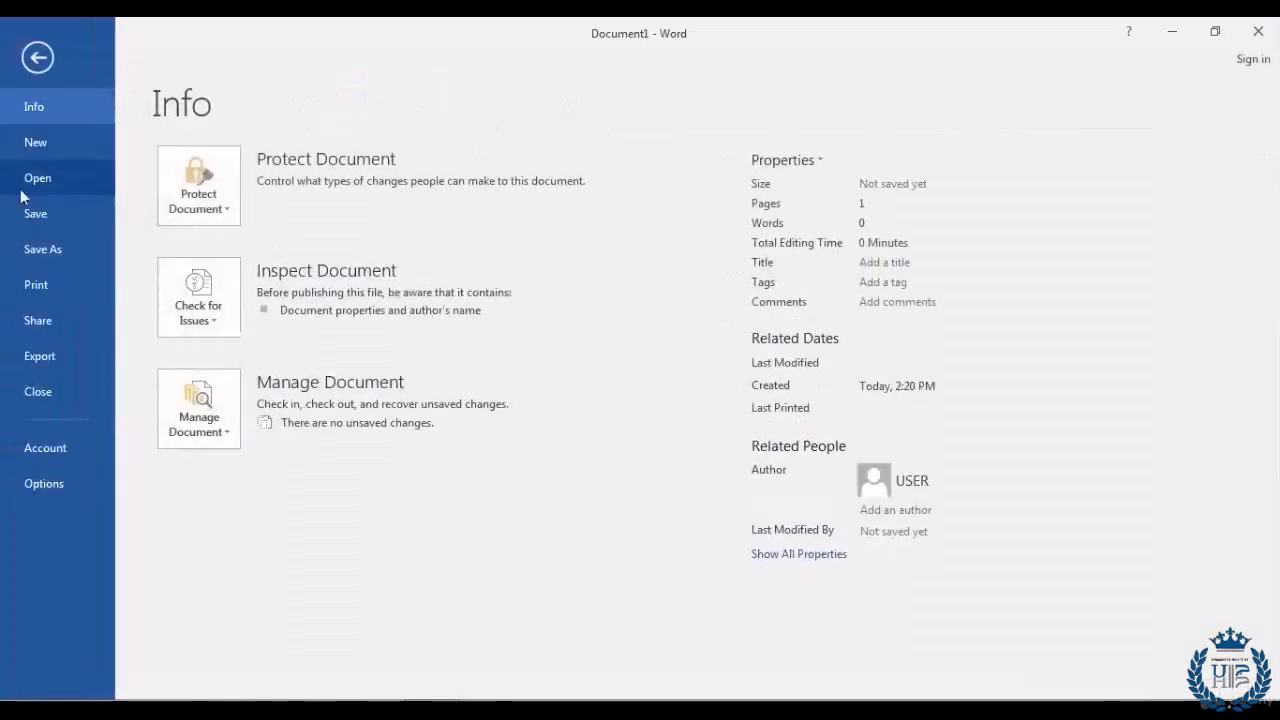
Step: Browse the Documents library and open First Document.docx
{"action": "left_click", "coordinate": [72, 176]}
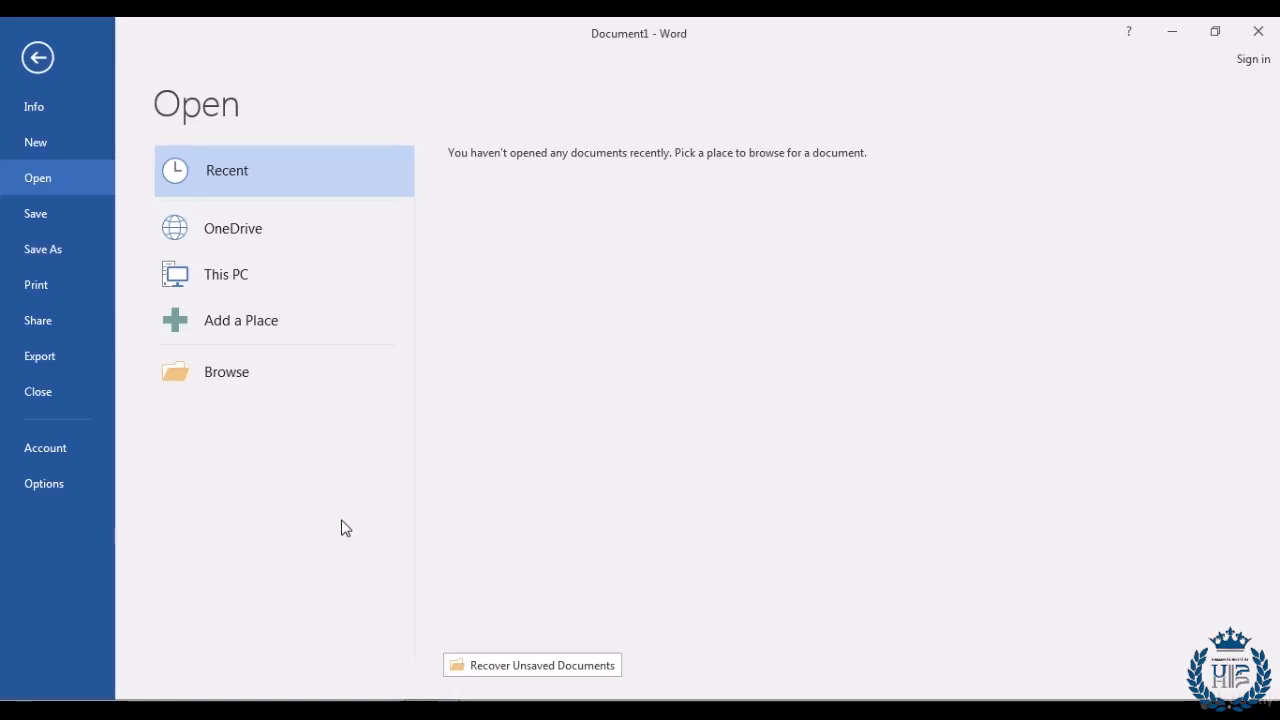
{"action": "left_click", "coordinate": [213, 377]}
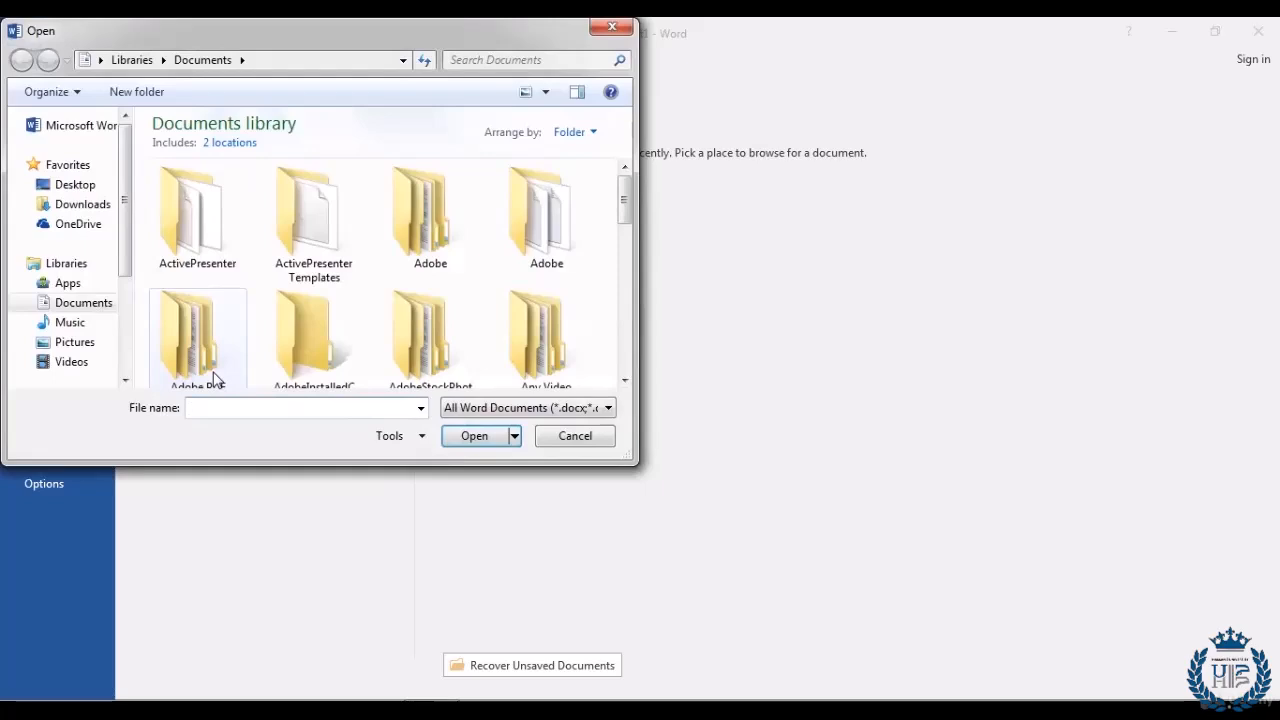
{"action": "scroll", "coordinate": [615, 195], "scroll_direction": "down", "scroll_amount": 6}
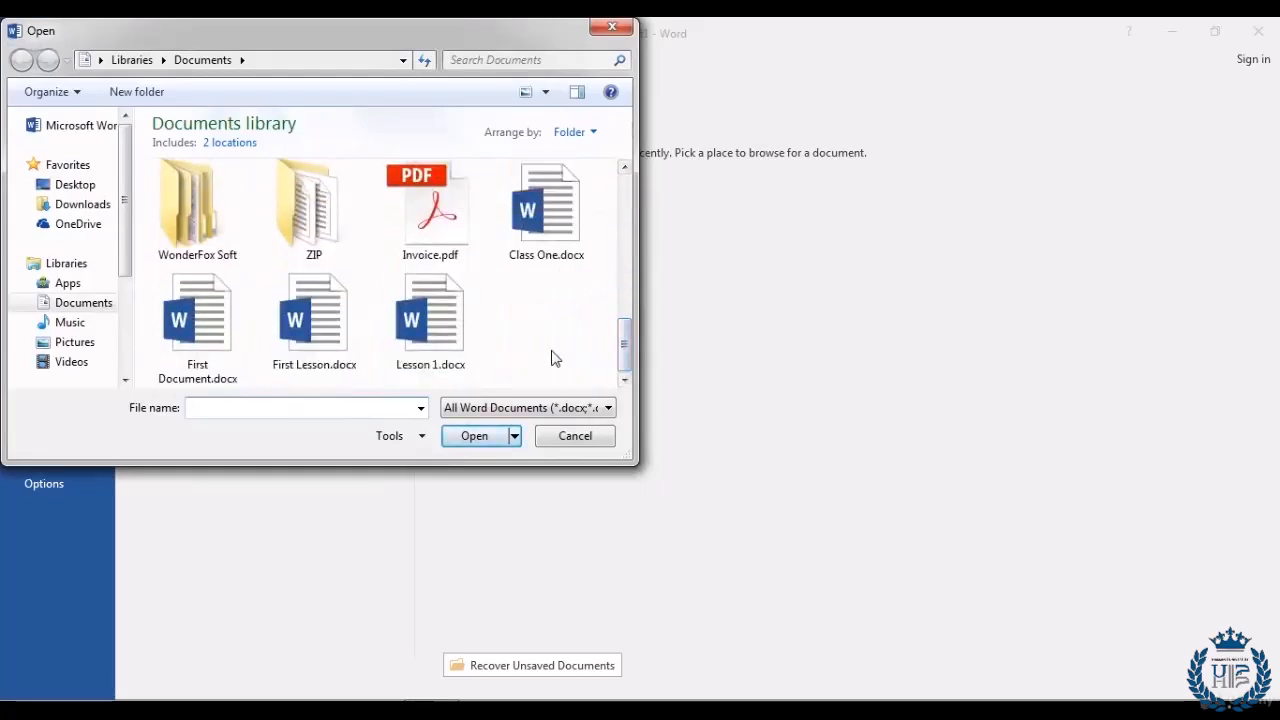
{"action": "left_click", "coordinate": [198, 318]}
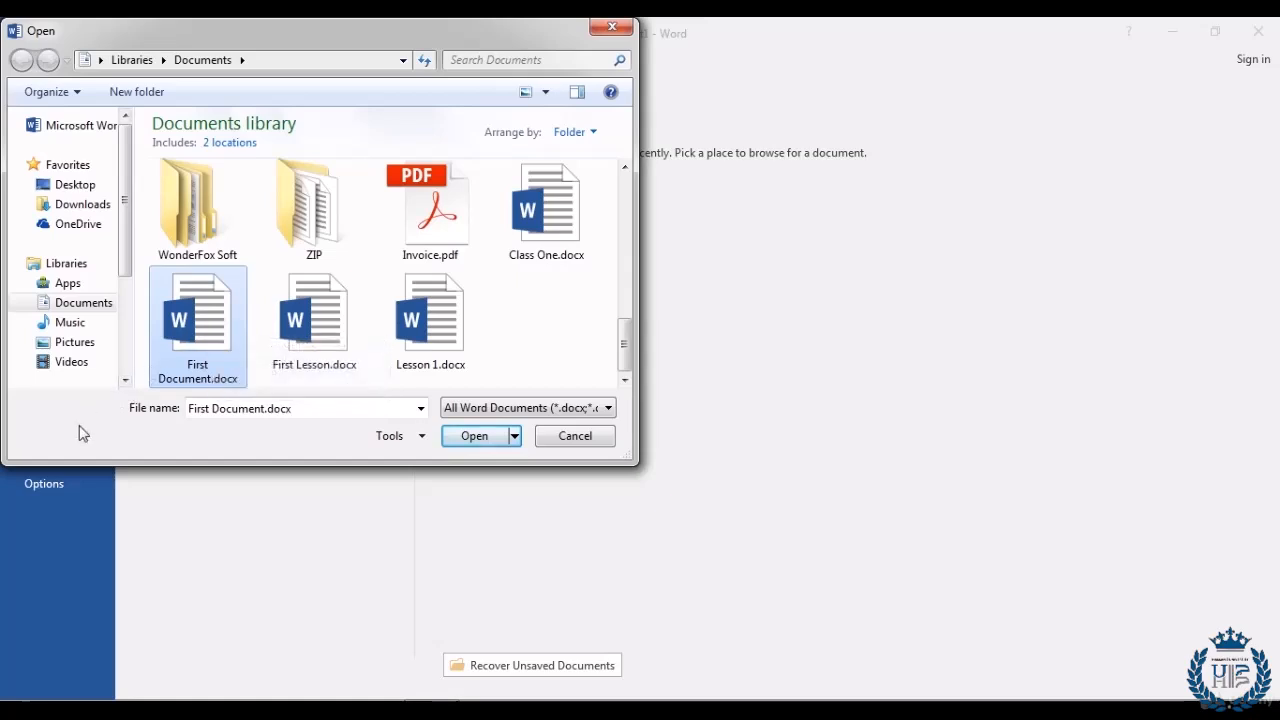
{"action": "left_click", "coordinate": [474, 436]}
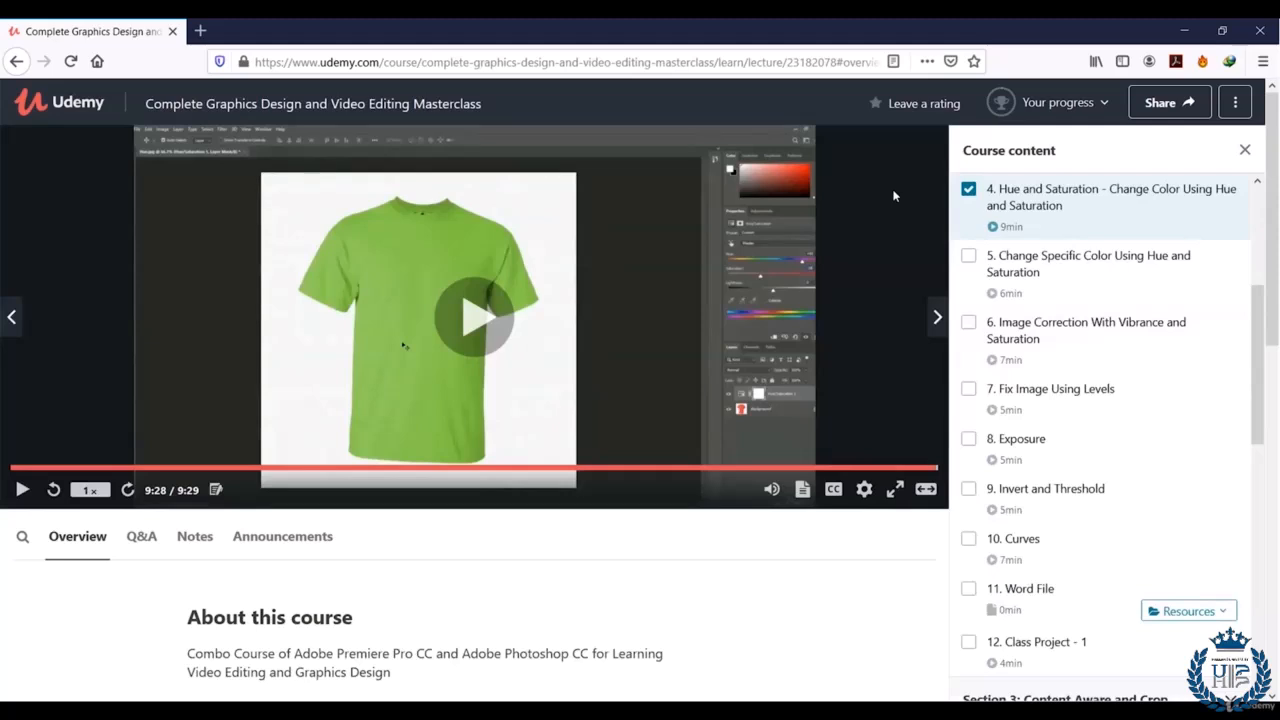
Step: Give the course a five-star rating and place the cursor in the review comment box
{"action": "left_click", "coordinate": [921, 106]}
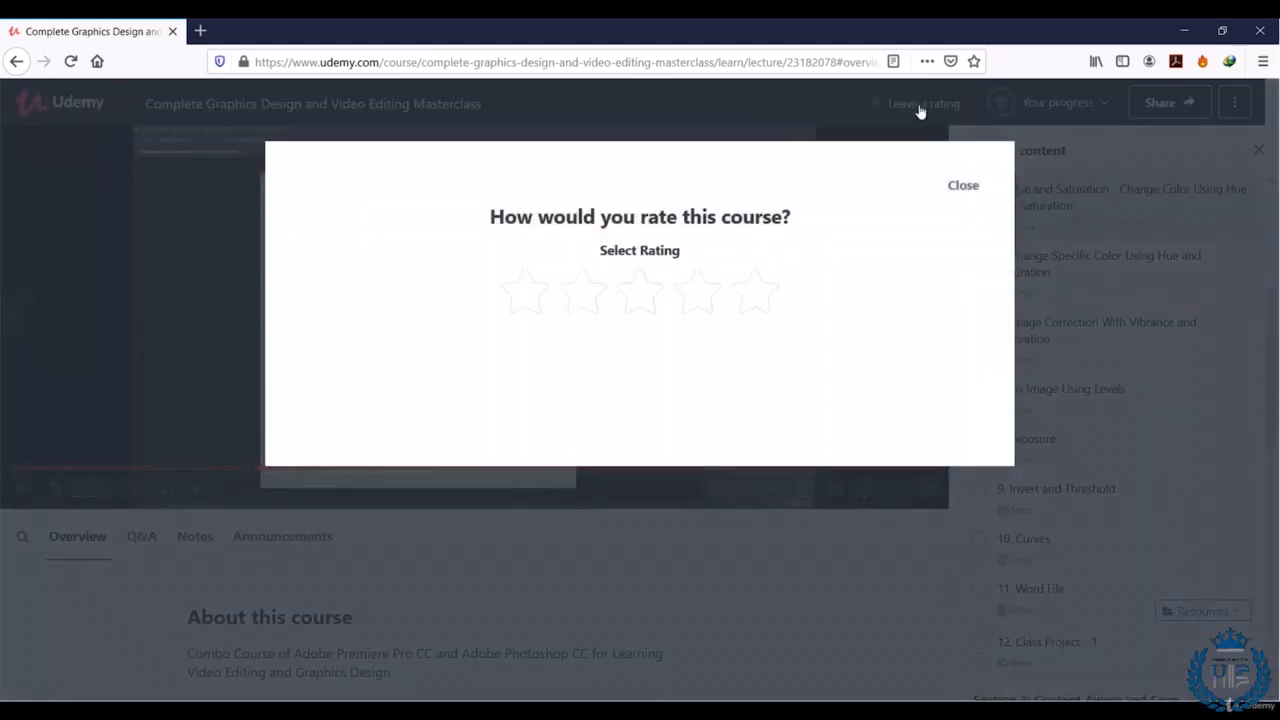
{"action": "left_click", "coordinate": [775, 294]}
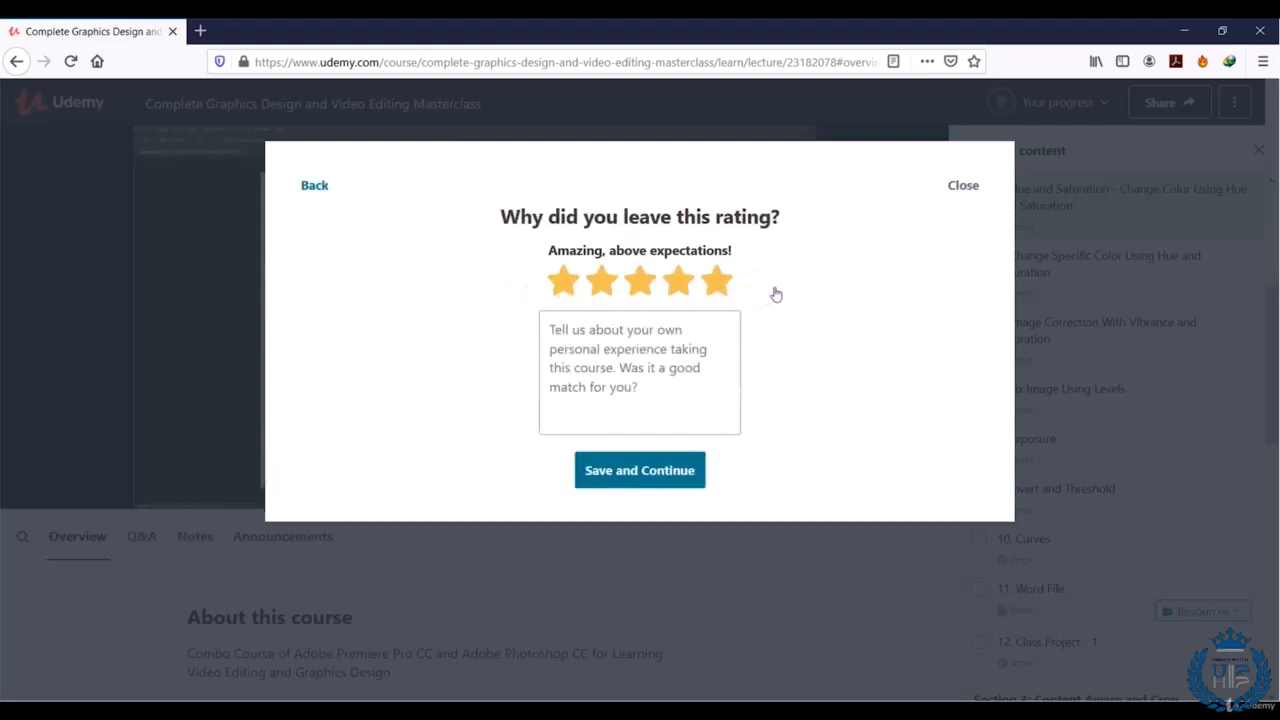
{"action": "left_click", "coordinate": [578, 357]}
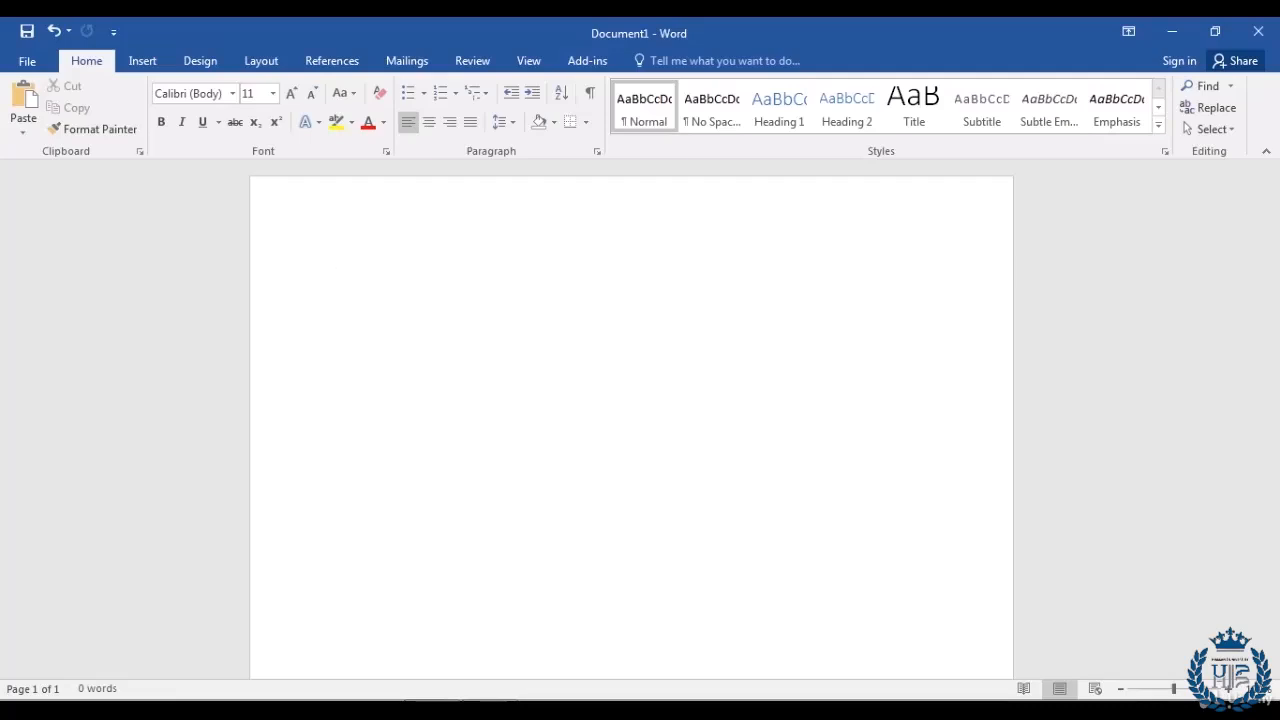
Step: Type 'This is our lesson for copy, cut and paste in MS Word' on the first line
{"action": "type", "text": "This is our lesson f"}
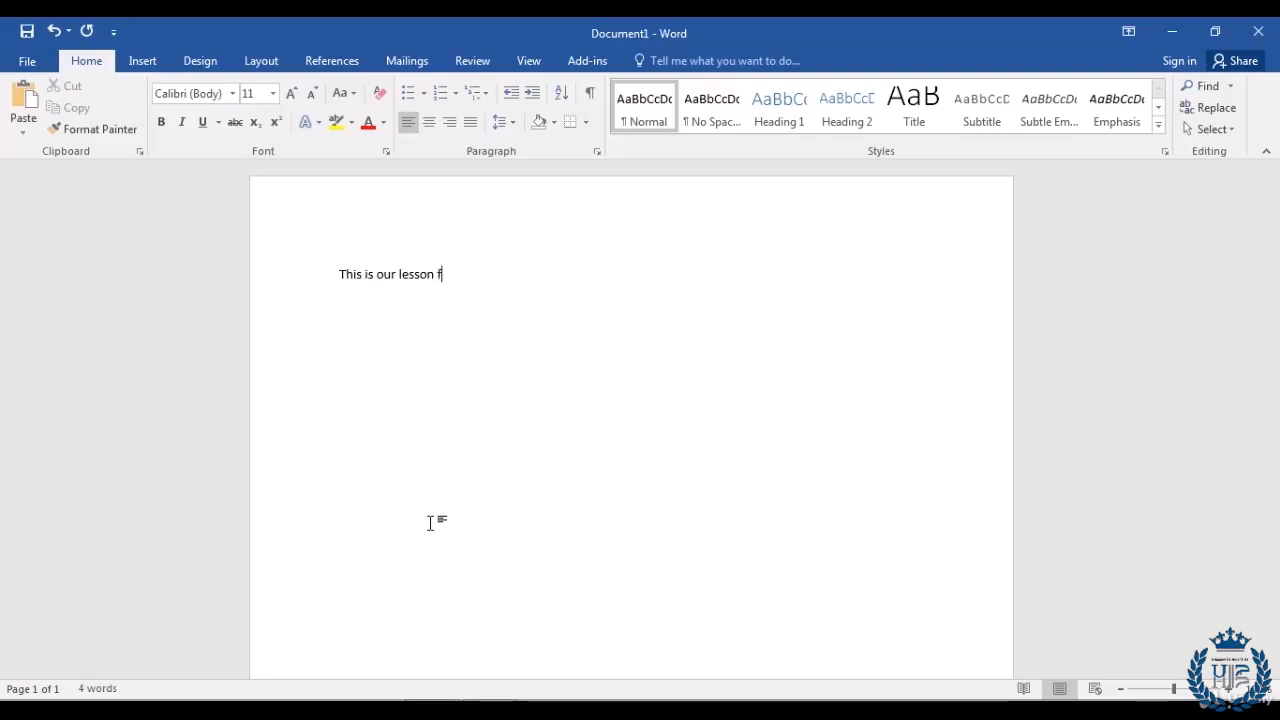
{"action": "type", "text": "or copy, c"}
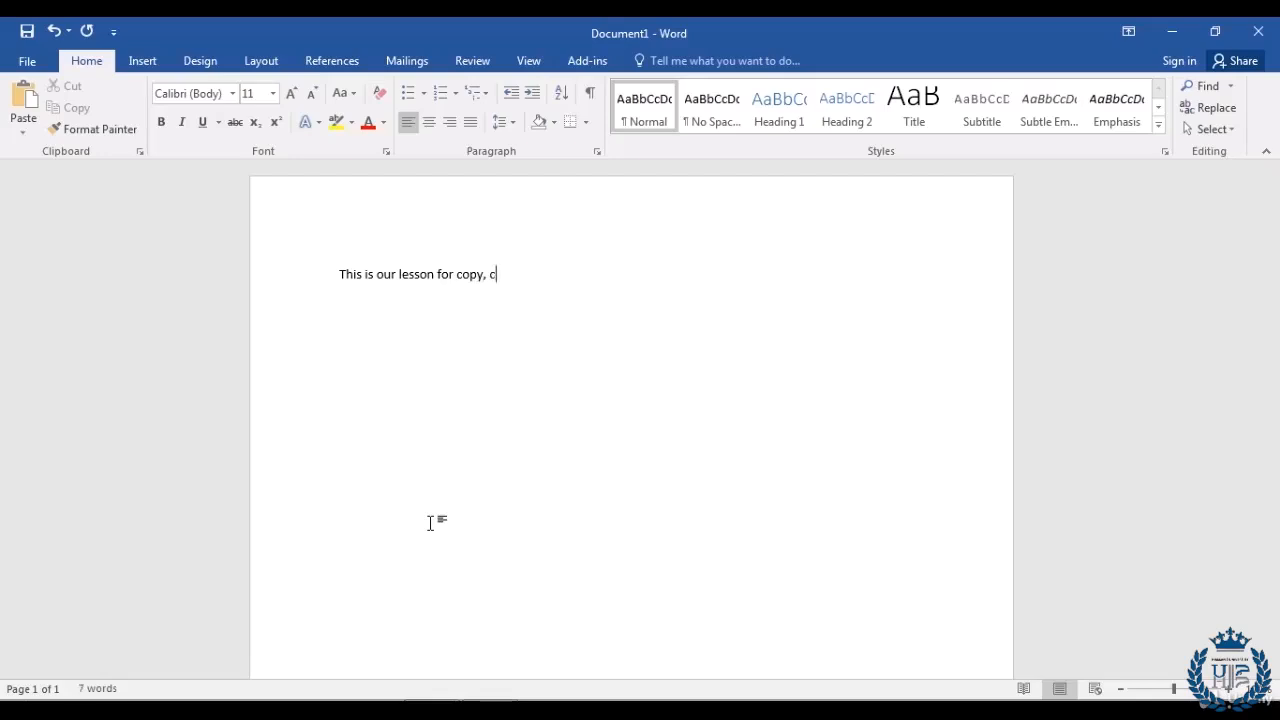
{"action": "type", "text": "ut and paste in MS"}
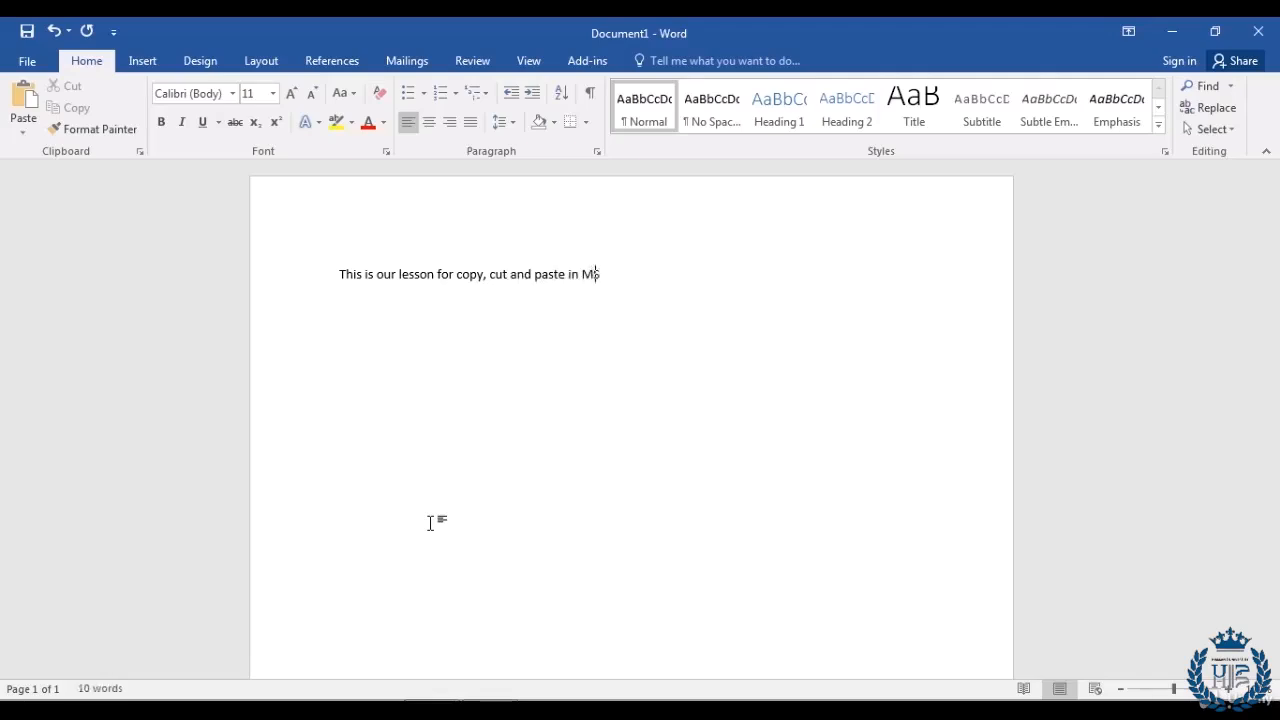
{"action": "type", "text": " Word"}
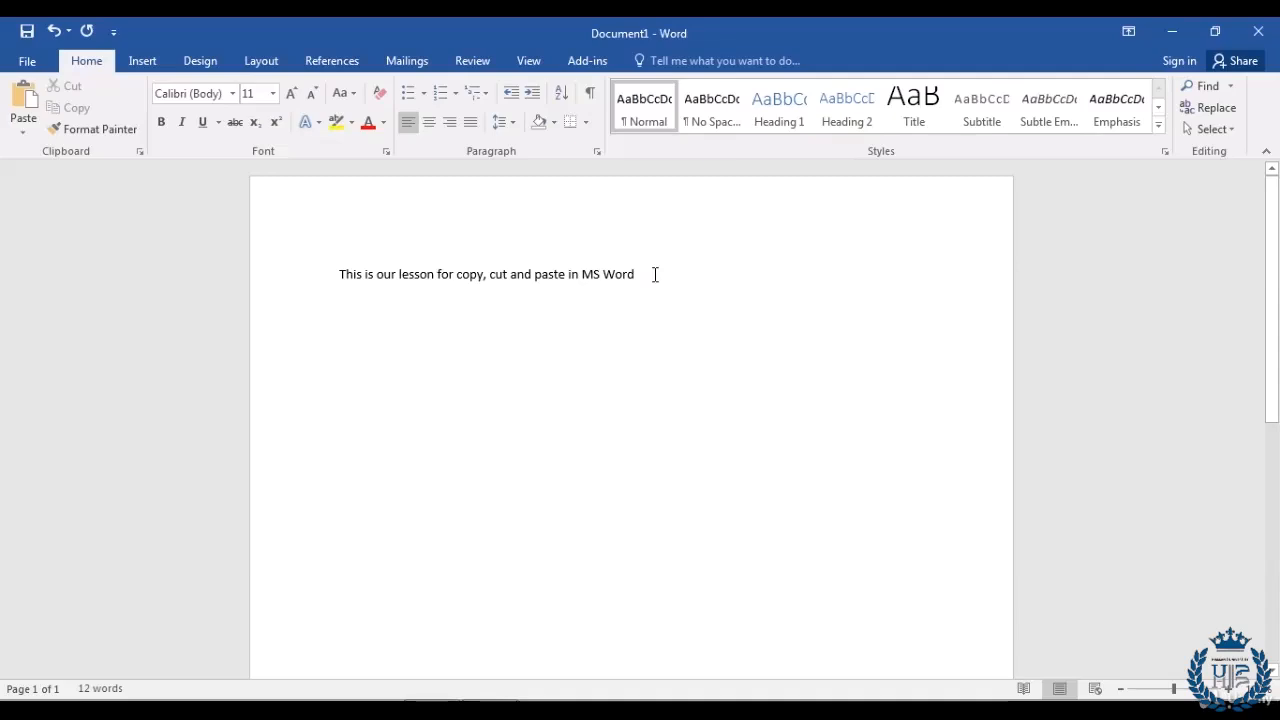
{"action": "left_click_drag", "start_coordinate": [655, 274], "coordinate": [326, 269]}
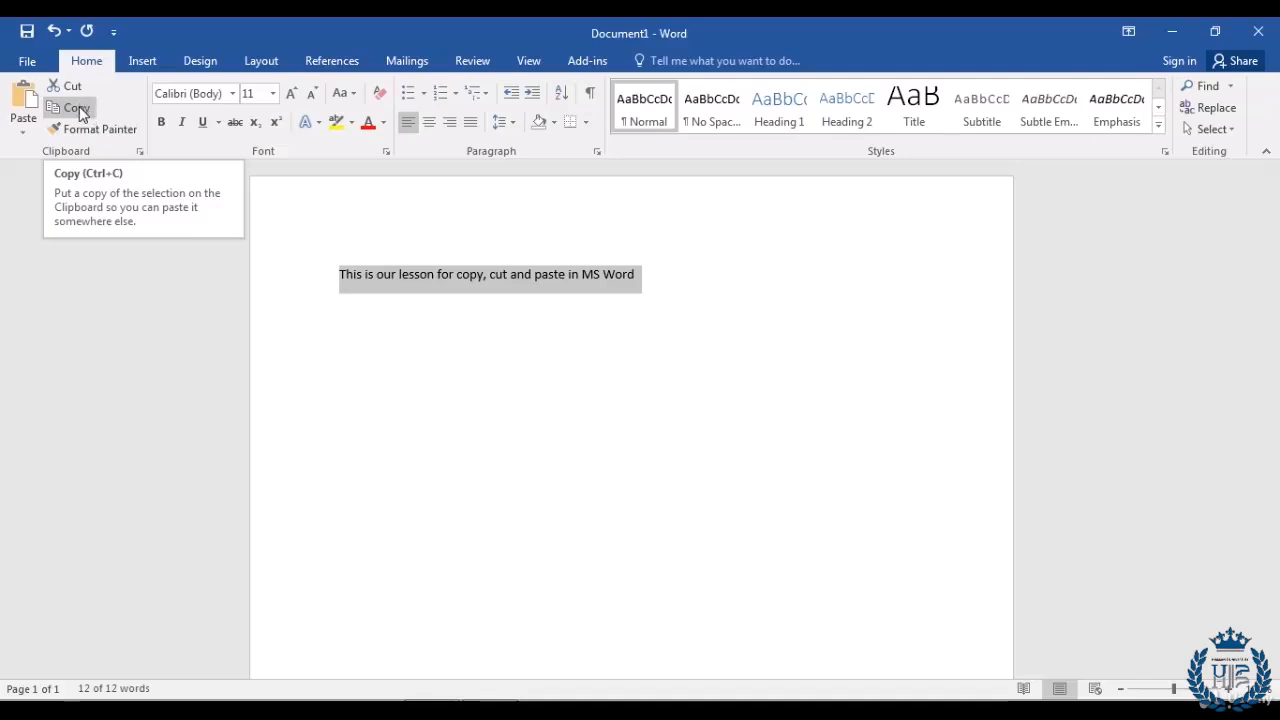
{"action": "left_click", "coordinate": [80, 110]}
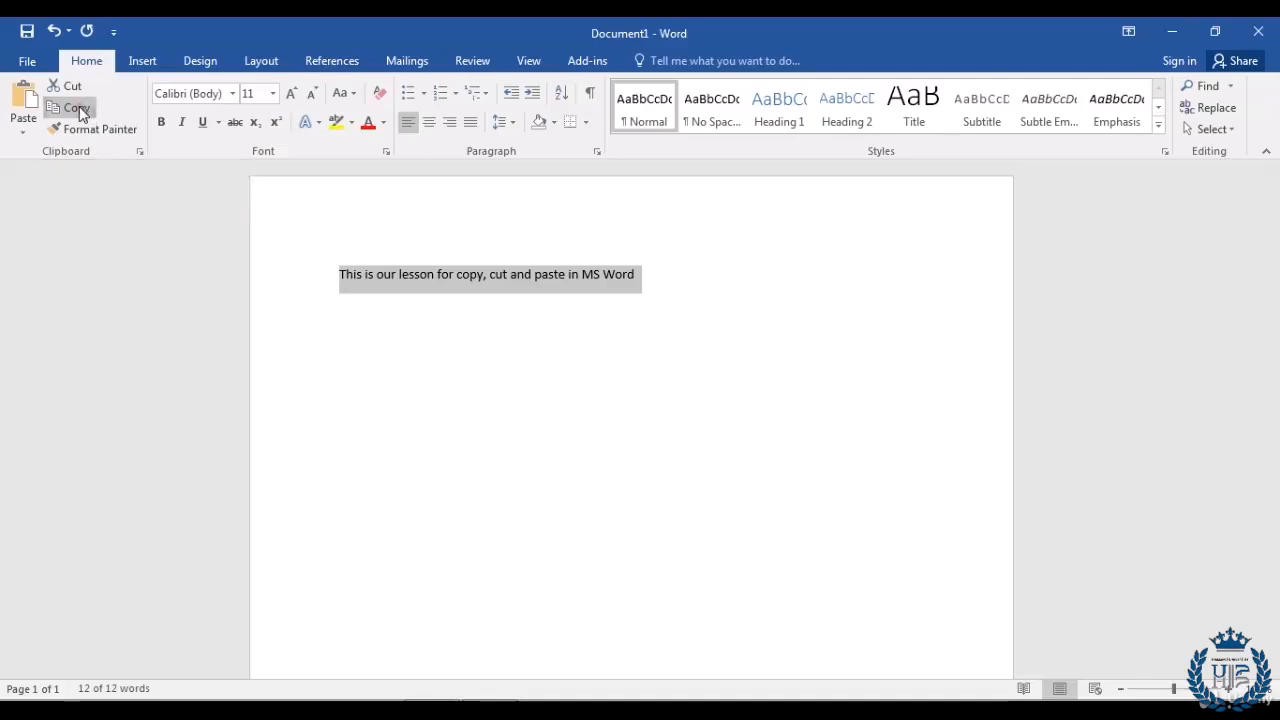
{"action": "left_click", "coordinate": [747, 278]}
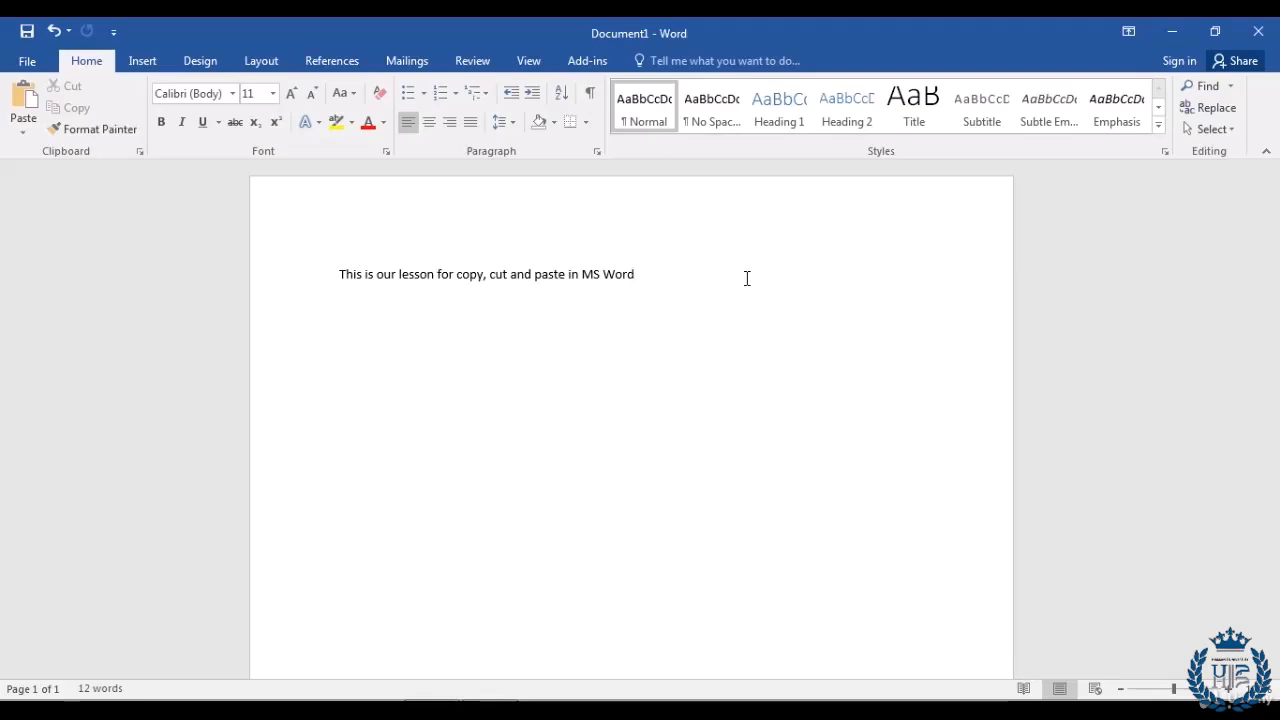
Step: Add a new line and paste the lesson sentence three times, giving four identical lines
{"action": "key", "text": "Return"}
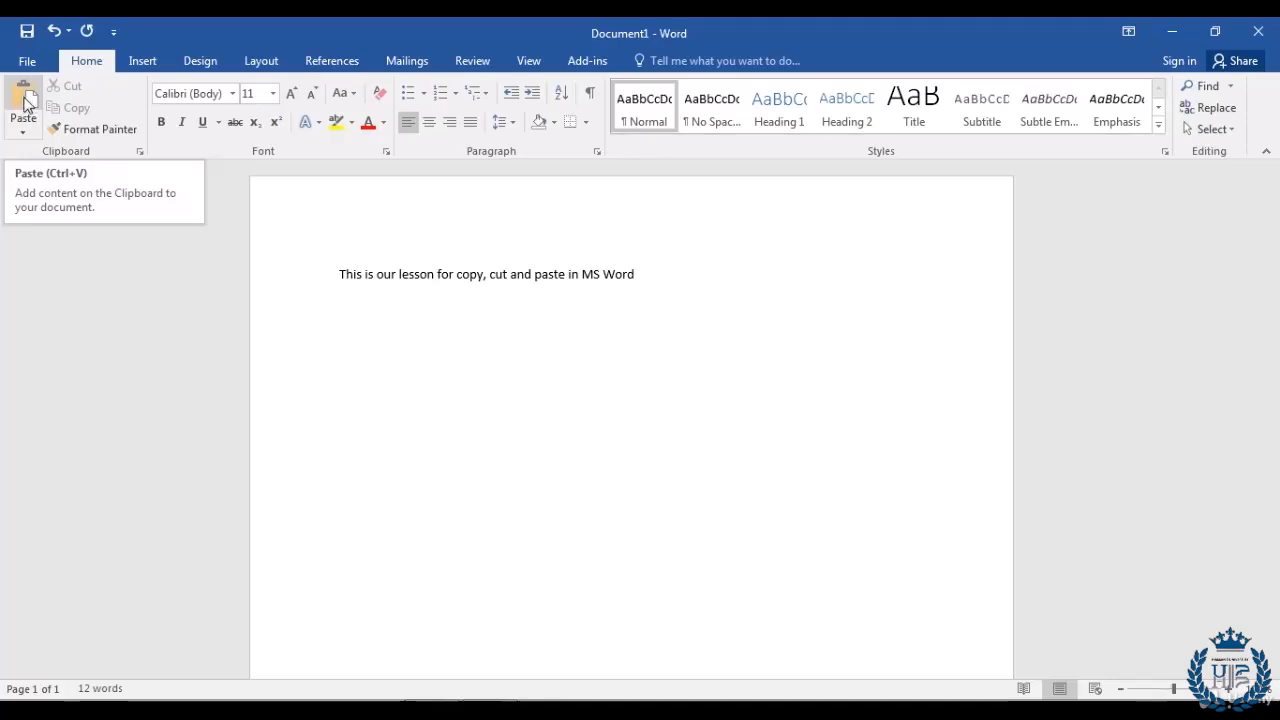
{"action": "left_click", "coordinate": [26, 104]}
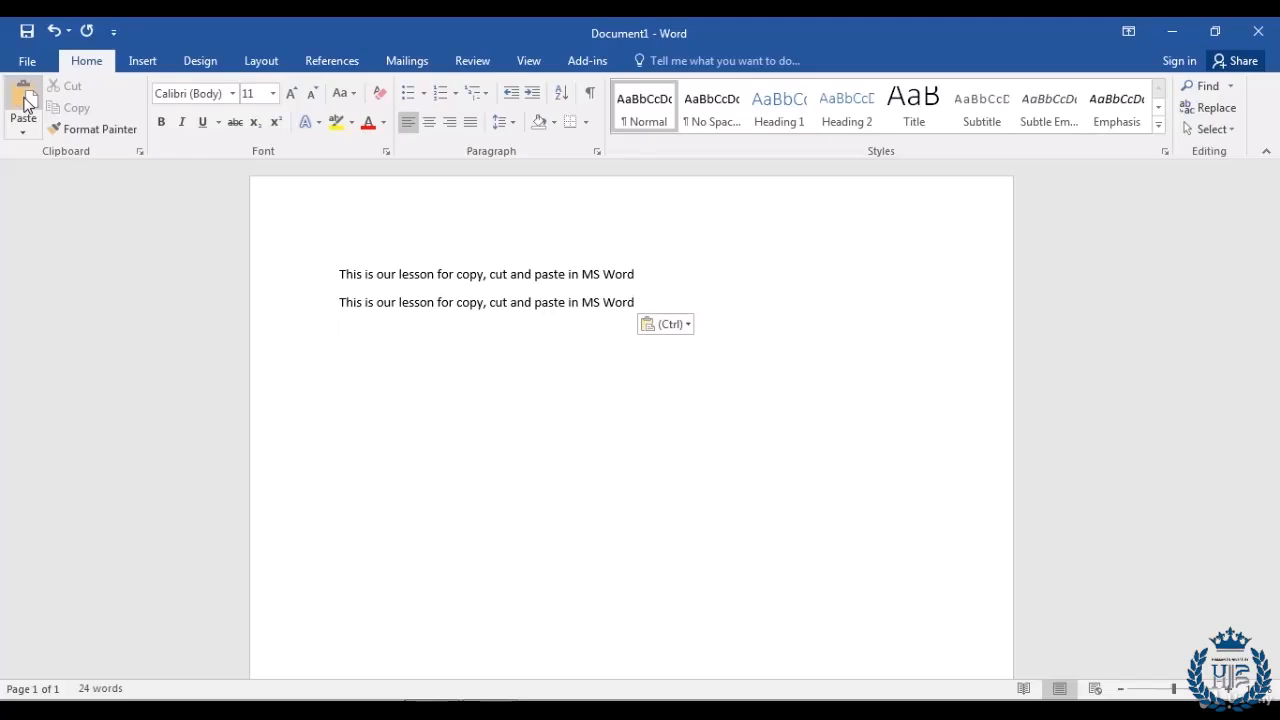
{"action": "left_click", "coordinate": [27, 104]}
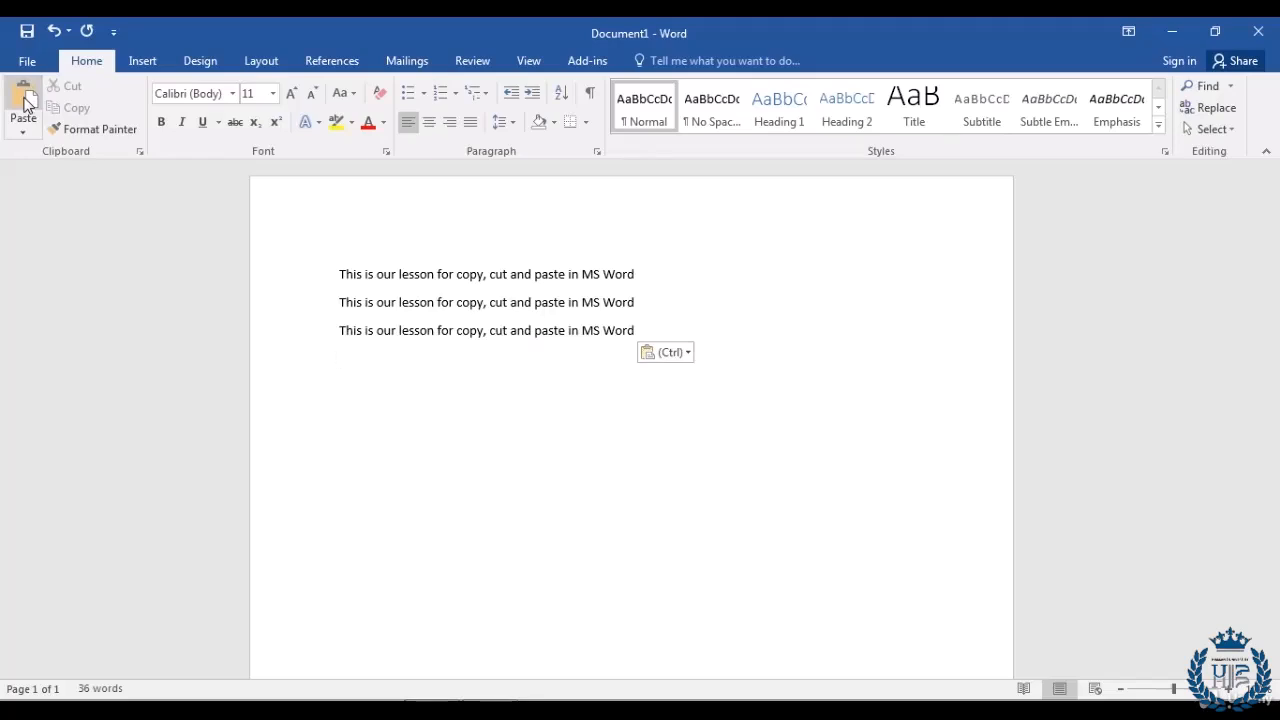
{"action": "left_click", "coordinate": [27, 104]}
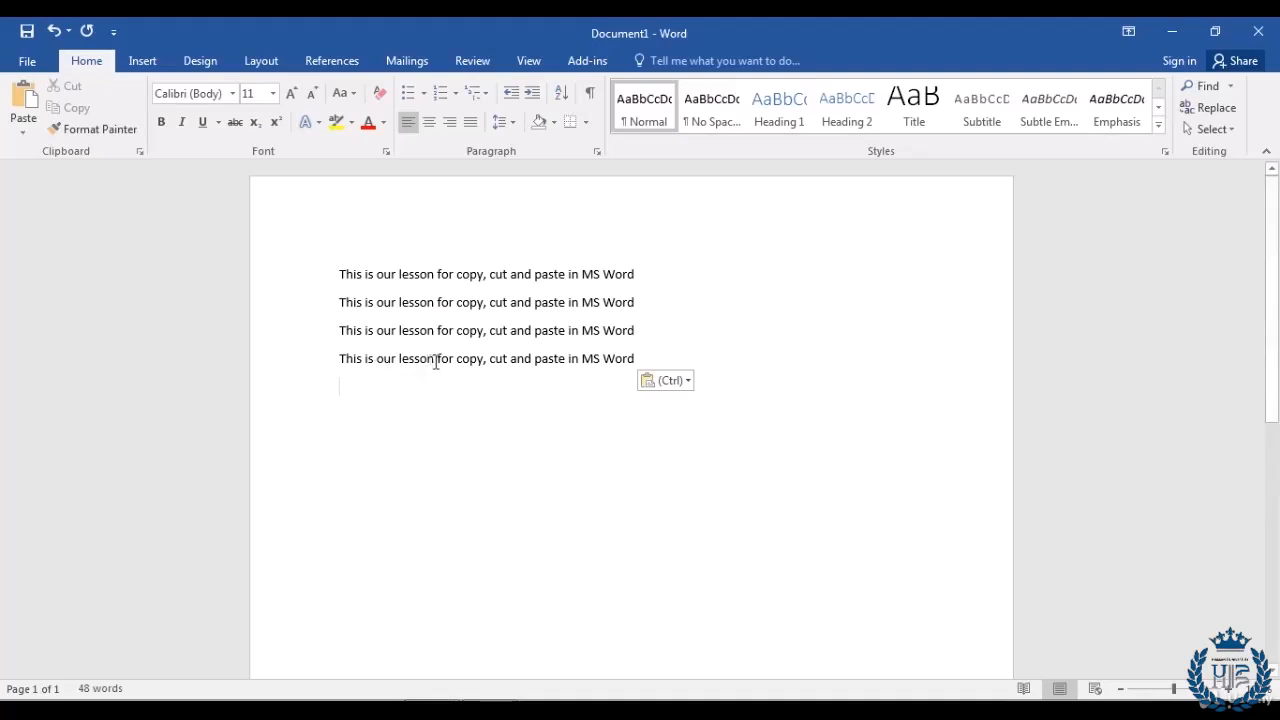
{"action": "left_click_drag", "start_coordinate": [436, 361], "coordinate": [399, 361]}
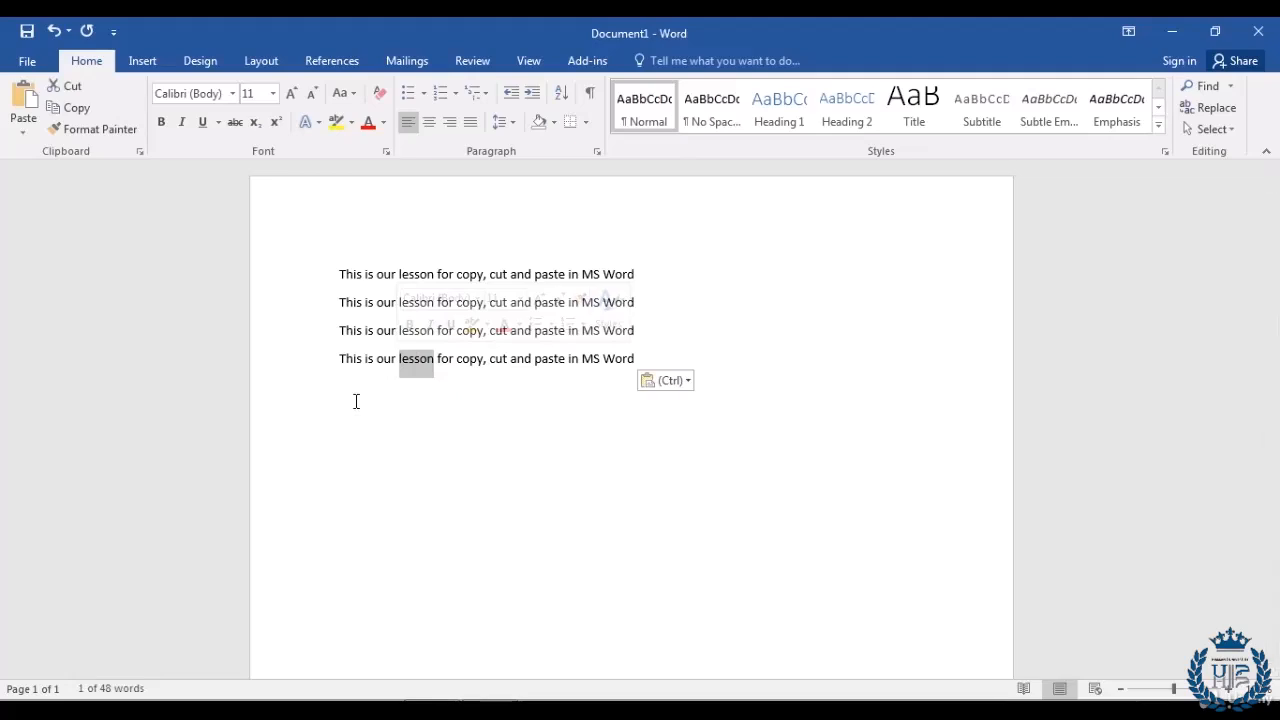
{"action": "left_click", "coordinate": [355, 399]}
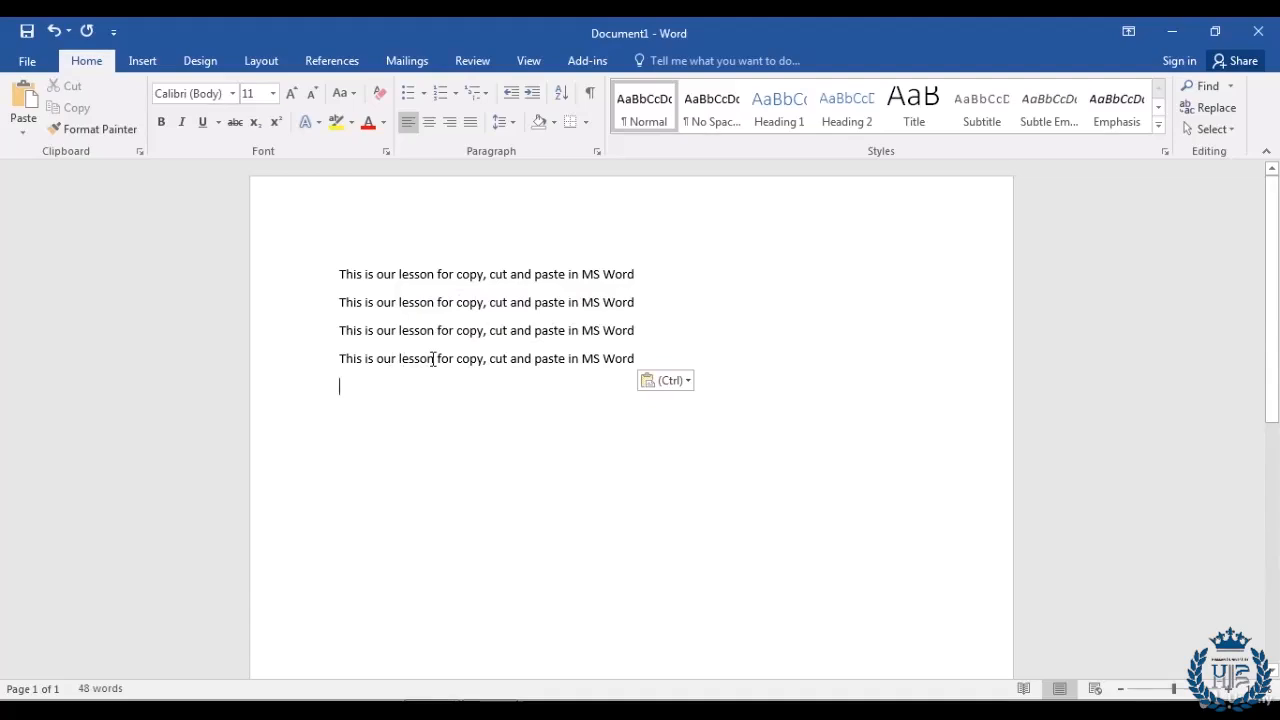
{"action": "left_click_drag", "start_coordinate": [433, 360], "coordinate": [397, 360]}
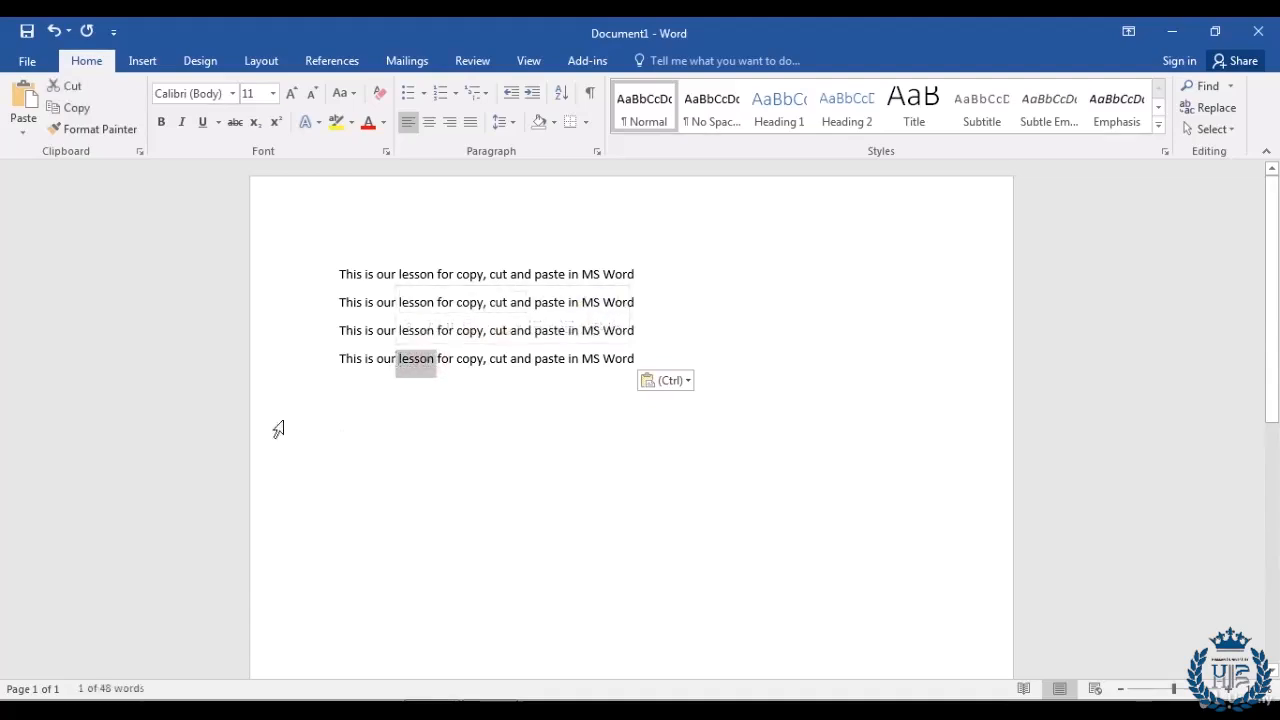
{"action": "left_click", "coordinate": [64, 106]}
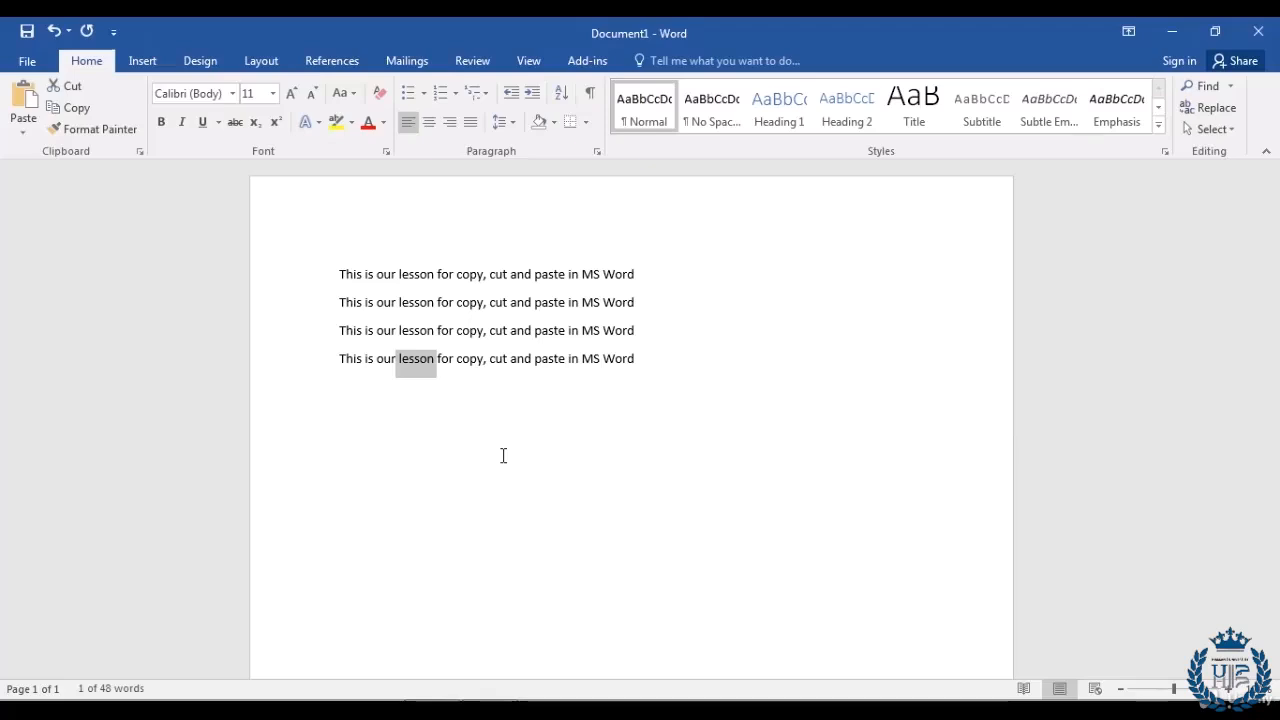
{"action": "left_click", "coordinate": [365, 410]}
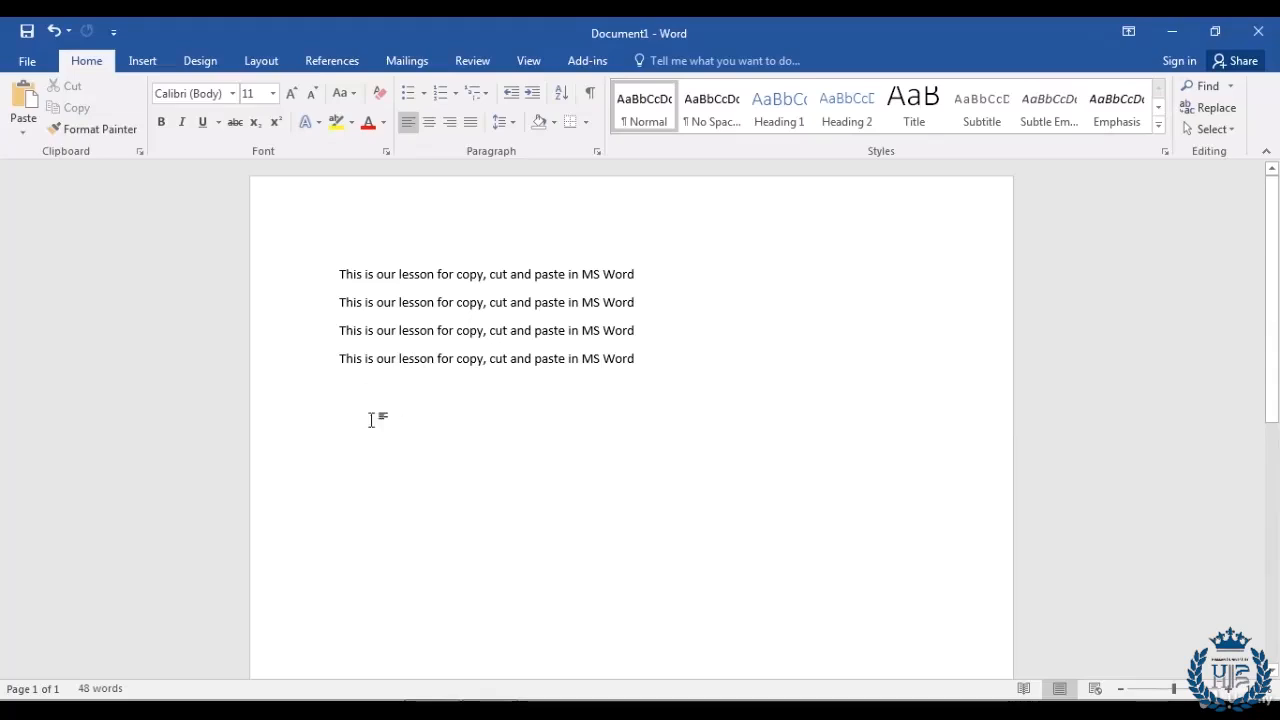
Step: Paste the word 'Lesson' onto three new lines below the sentences, ending with an empty line
{"action": "left_click", "coordinate": [22, 98]}
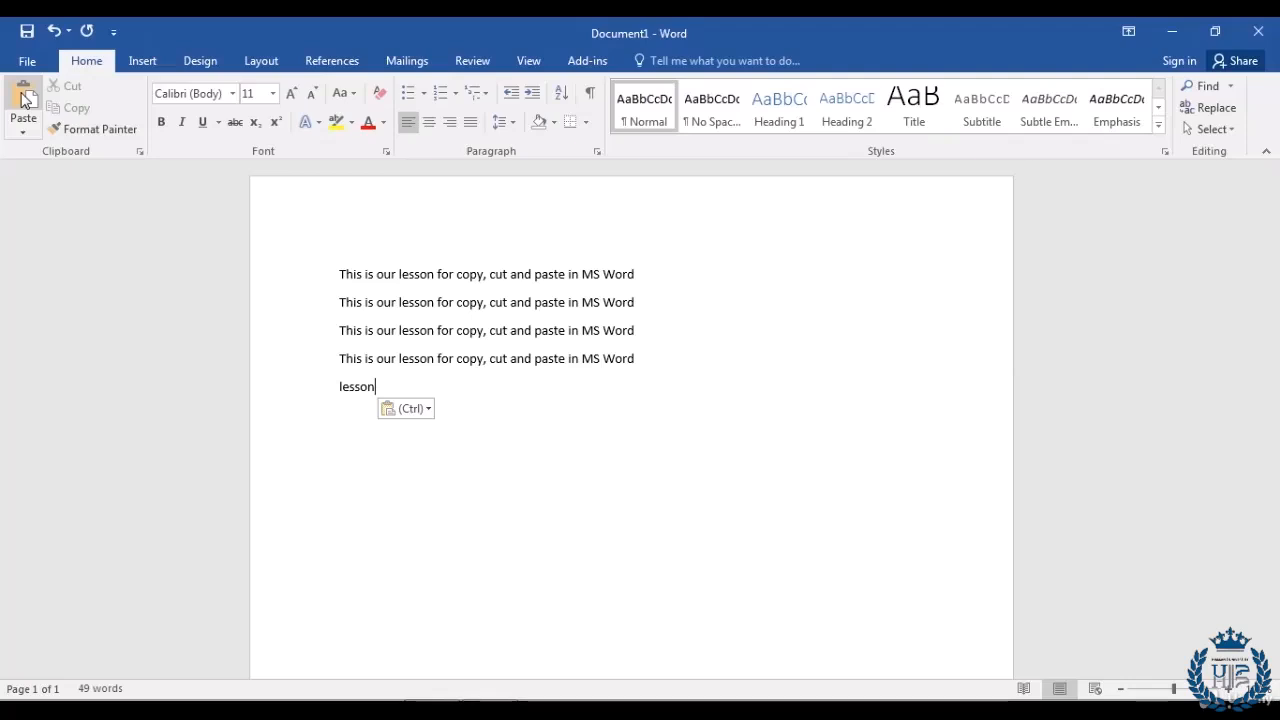
{"action": "key", "text": "Return"}
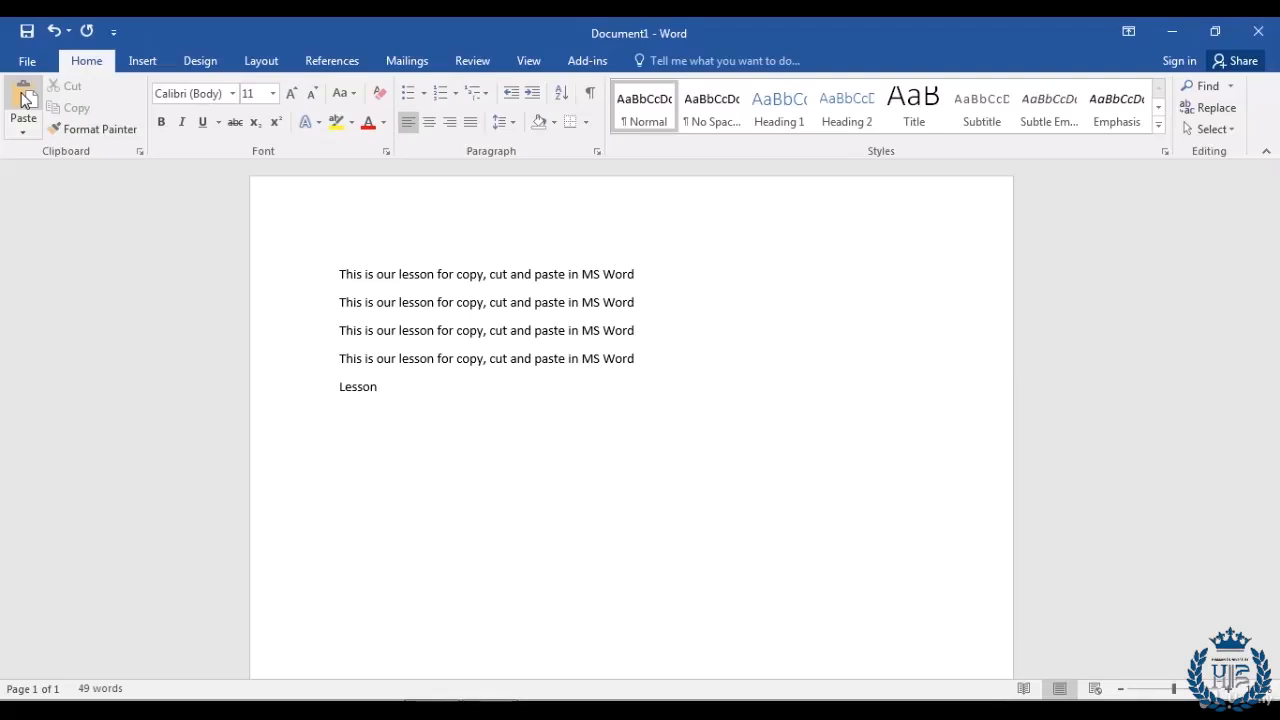
{"action": "left_click", "coordinate": [22, 99]}
{"action": "key", "text": "Return"}
{"action": "left_click", "coordinate": [24, 99]}
{"action": "key", "text": "Return"}
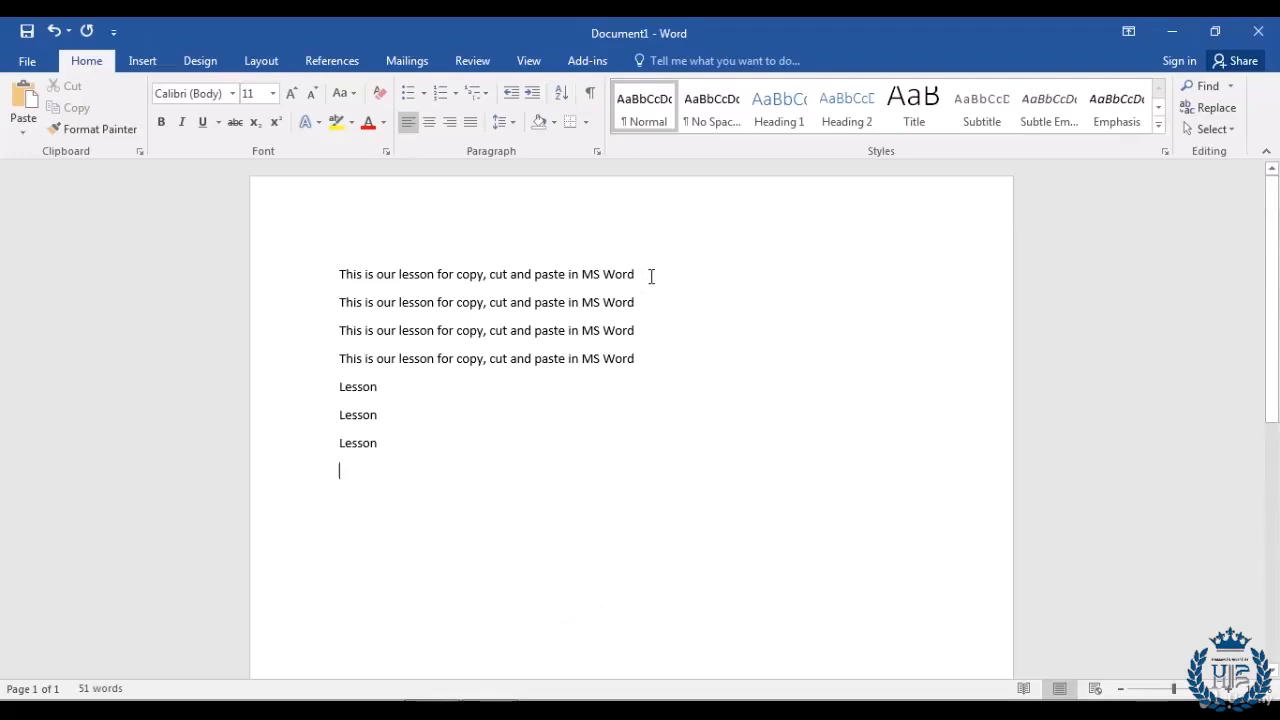
Step: Cut the first sentence, leaving three sentences above the Lesson lines (39 words)
{"action": "left_click_drag", "start_coordinate": [651, 275], "coordinate": [337, 286]}
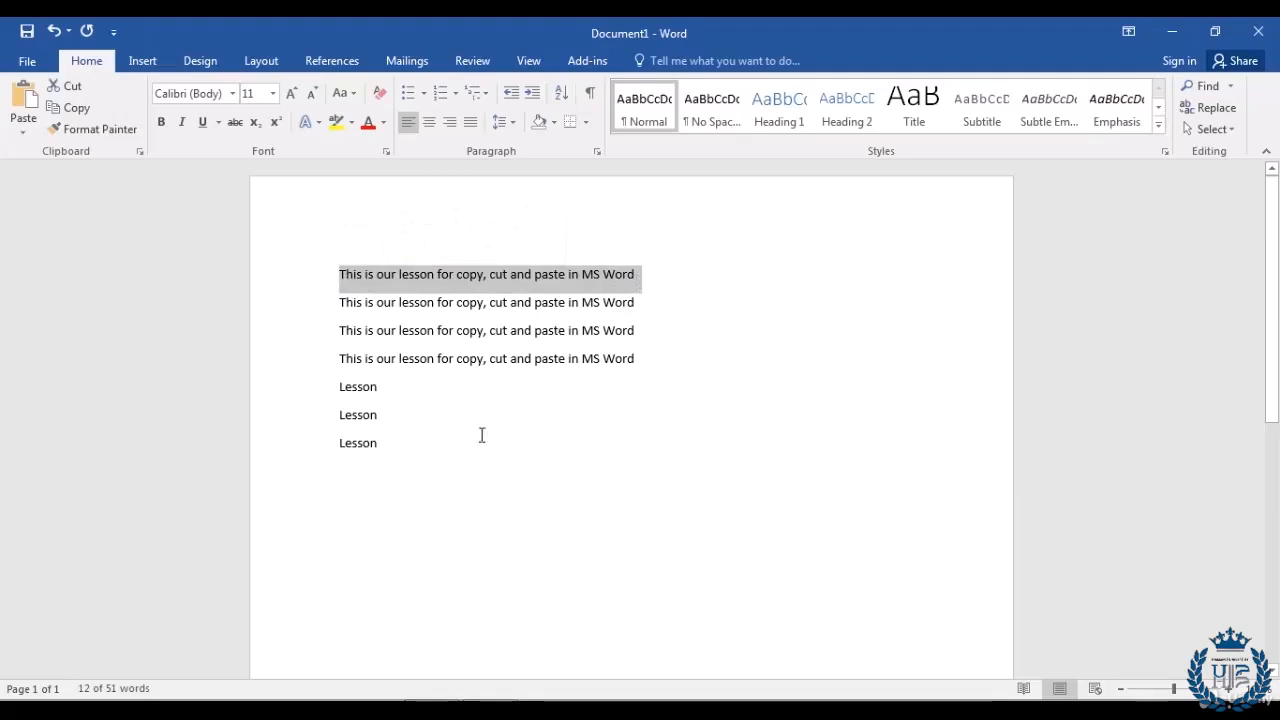
{"action": "left_click", "coordinate": [677, 310]}
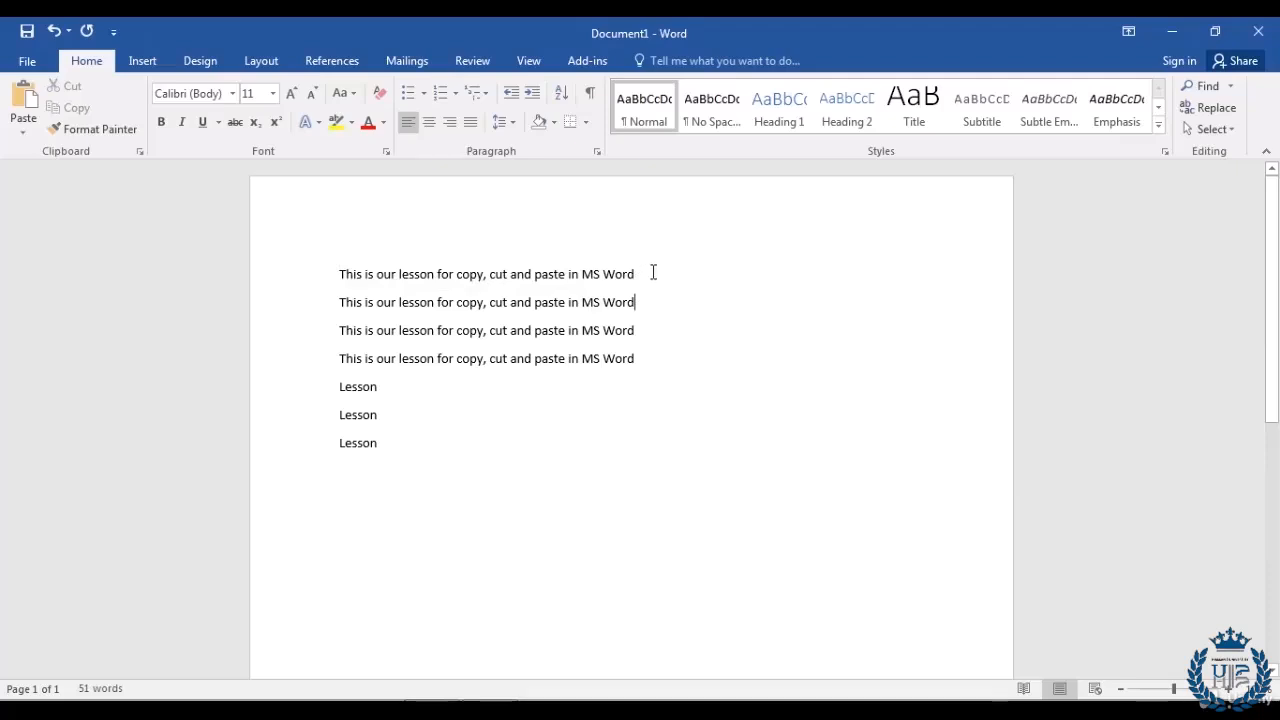
{"action": "left_click_drag", "start_coordinate": [653, 272], "coordinate": [331, 283]}
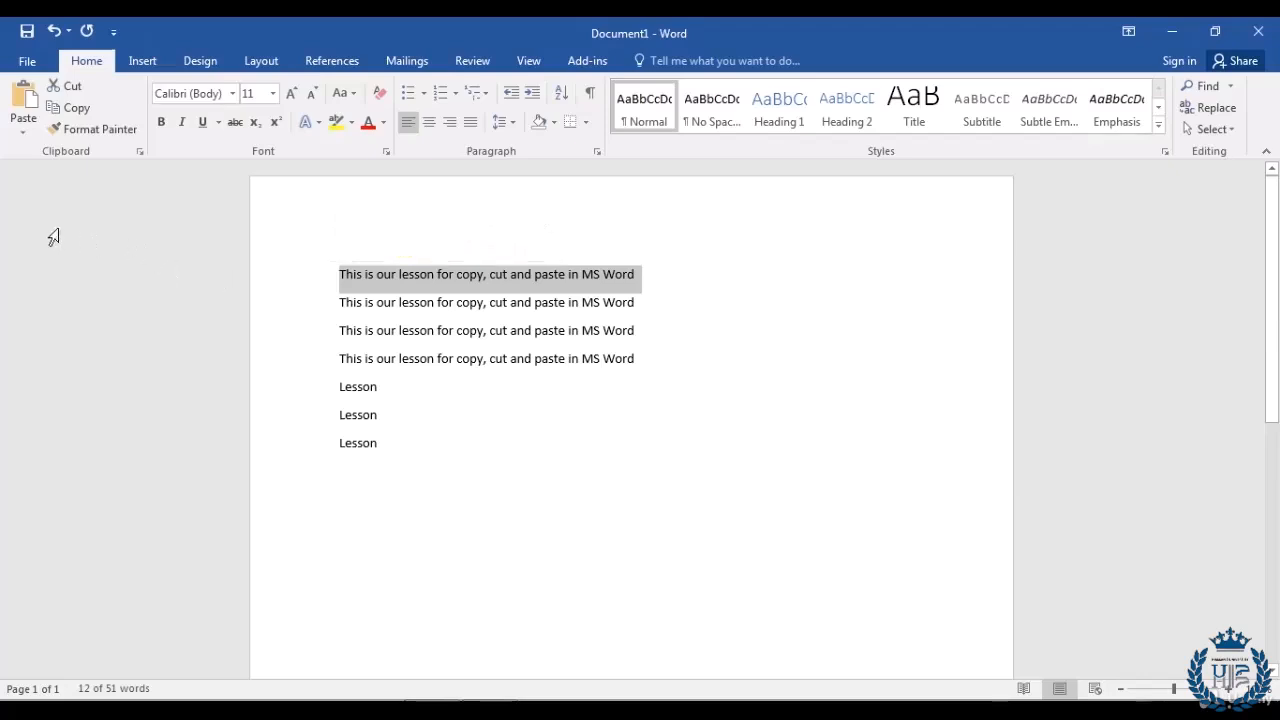
{"action": "left_click", "coordinate": [70, 88]}
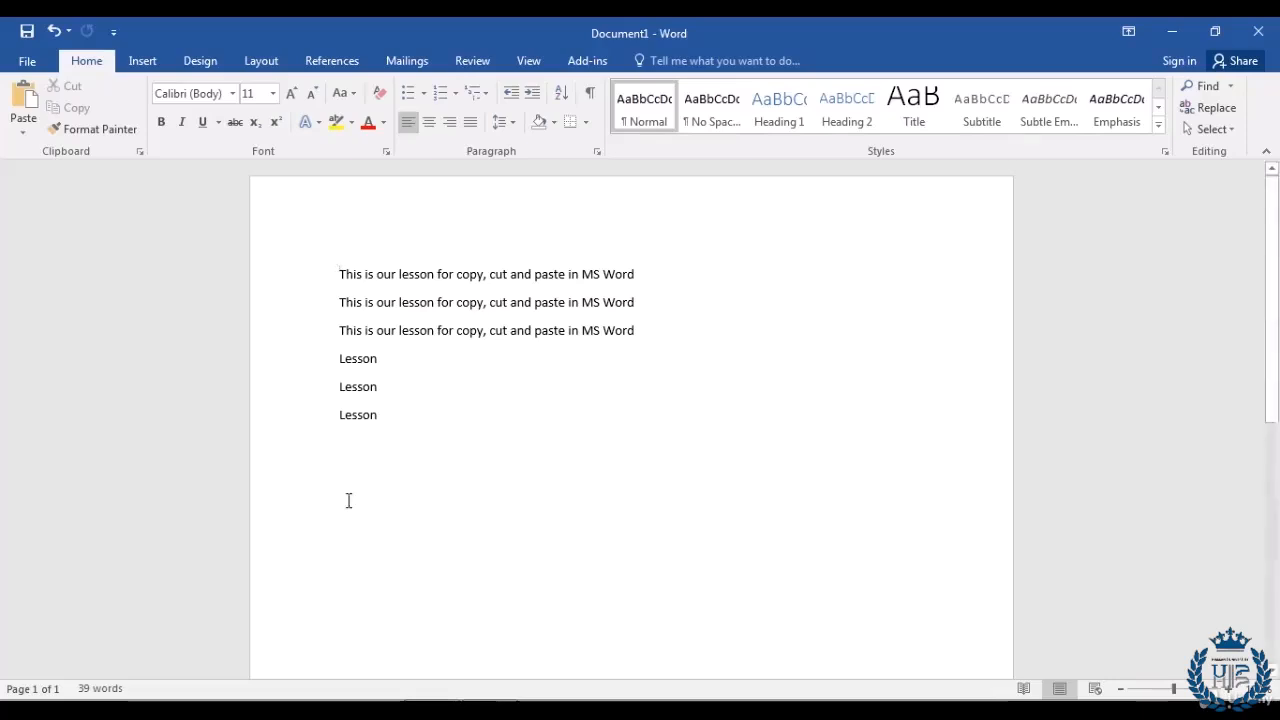
{"action": "left_click", "coordinate": [390, 423]}
Step: Paste the cut sentence on a new line below the last Lesson line
{"action": "key", "text": "Return"}
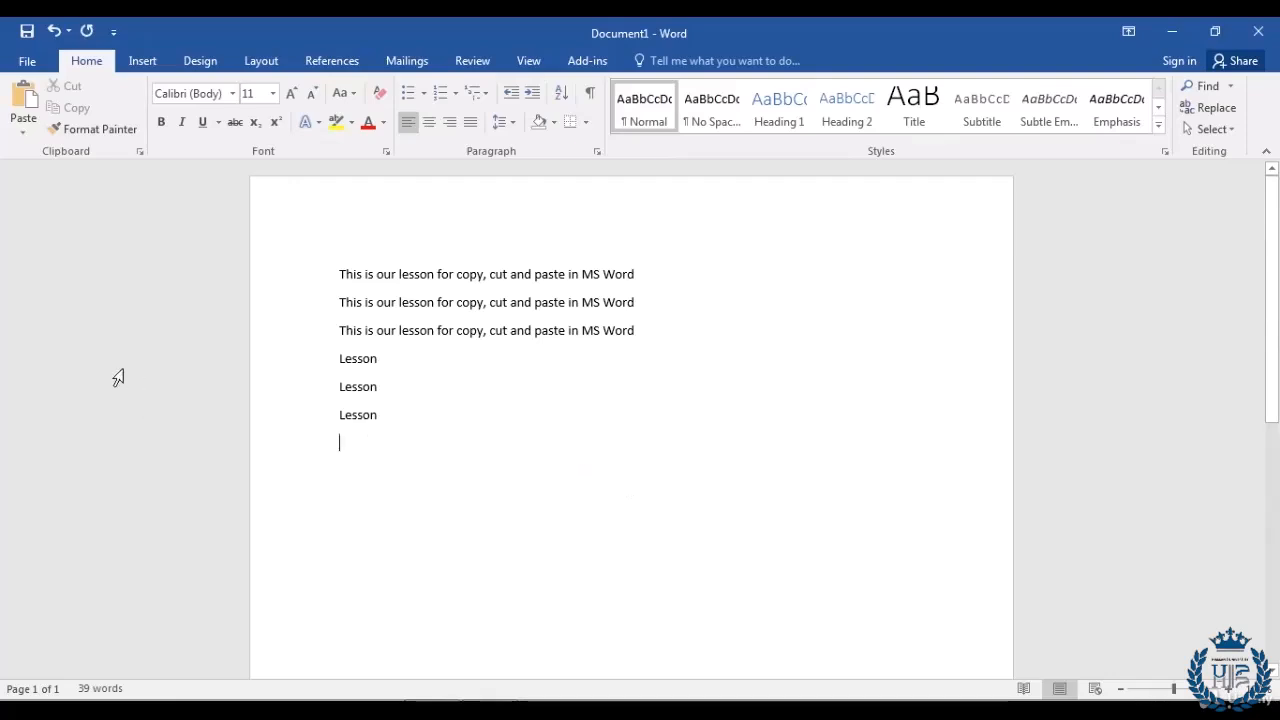
{"action": "left_click", "coordinate": [22, 100]}
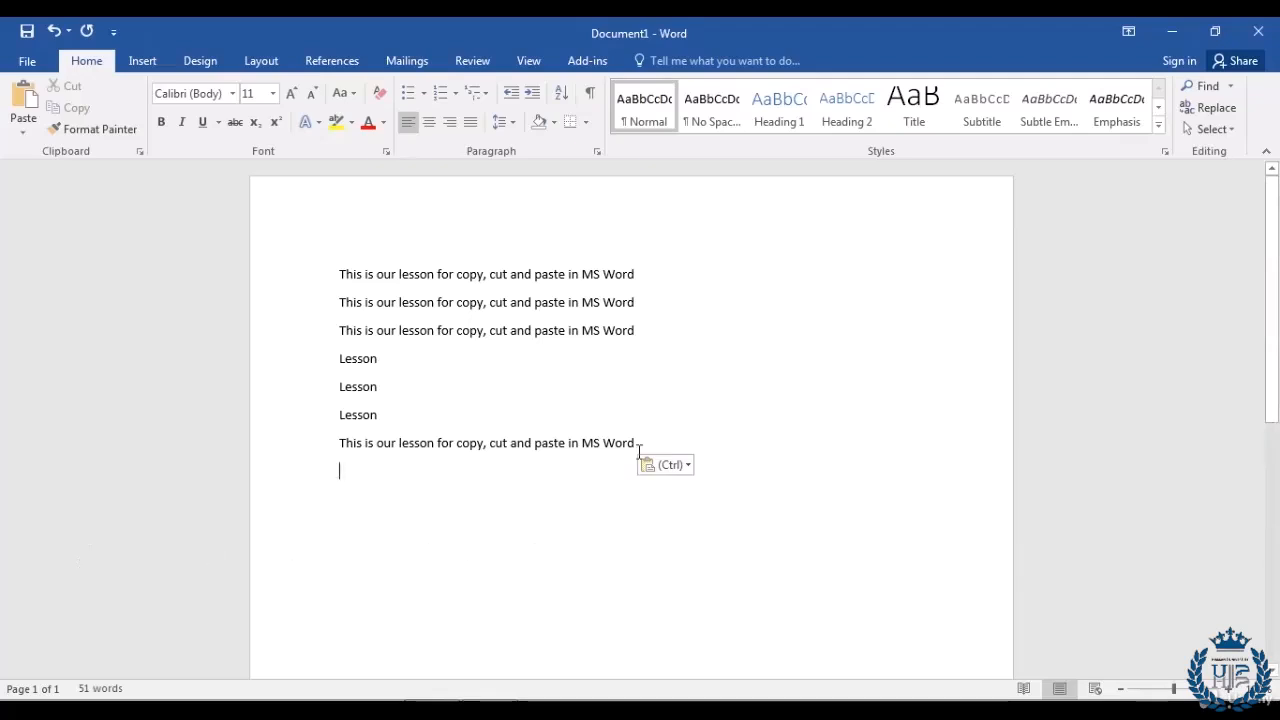
Step: Cut 'MS Word' from the end of the final sentence and add an empty line below
{"action": "left_click_drag", "start_coordinate": [636, 442], "coordinate": [584, 447]}
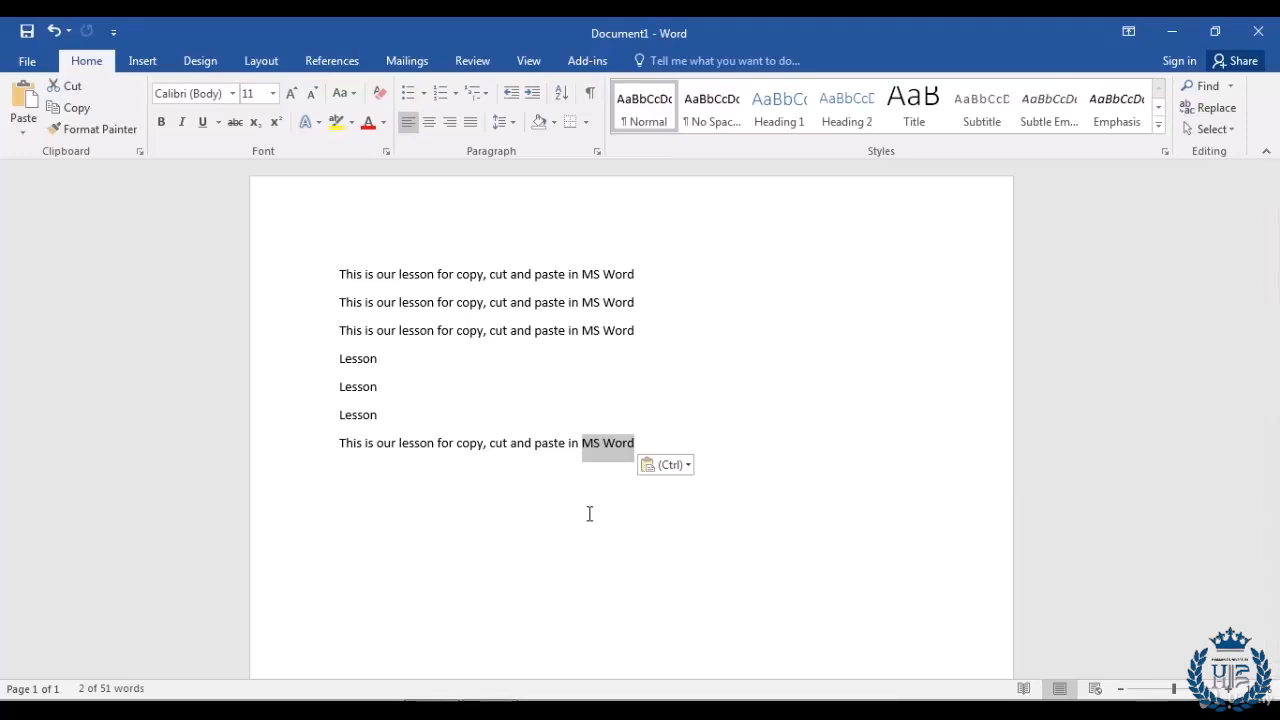
{"action": "left_click", "coordinate": [660, 441]}
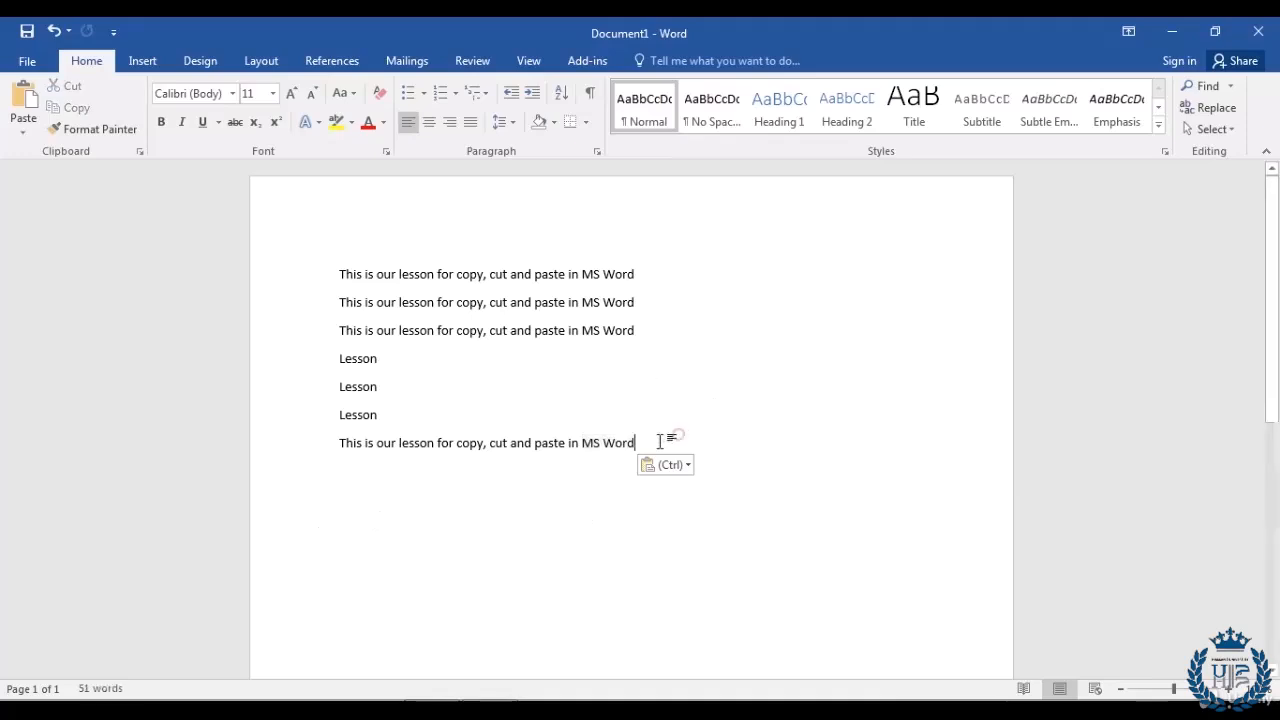
{"action": "left_click_drag", "start_coordinate": [638, 441], "coordinate": [582, 443]}
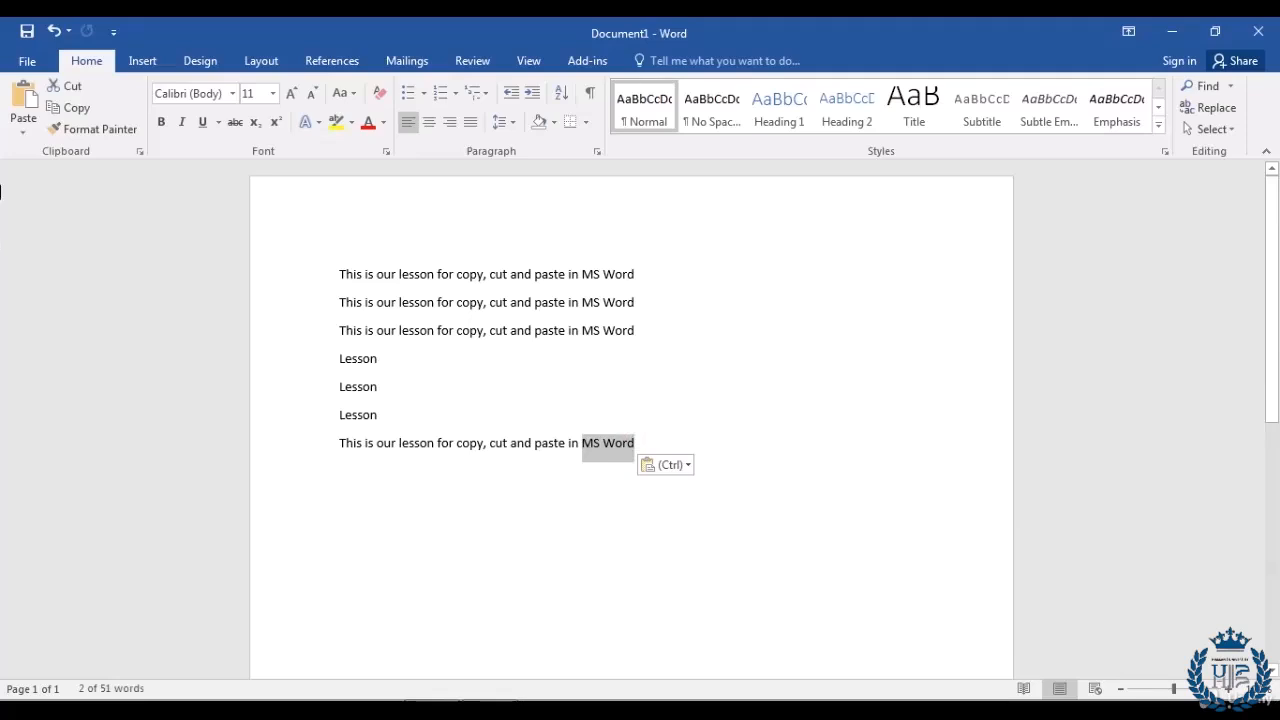
{"action": "left_click", "coordinate": [71, 89]}
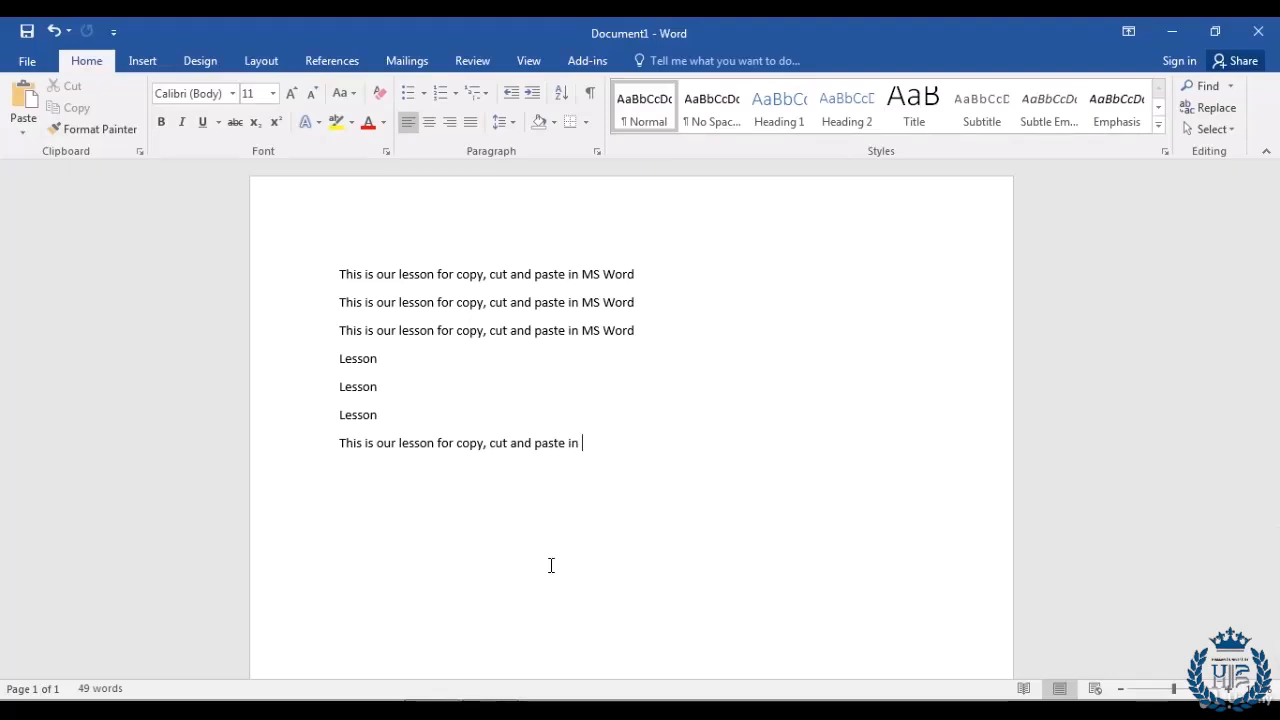
{"action": "key", "text": "Return"}
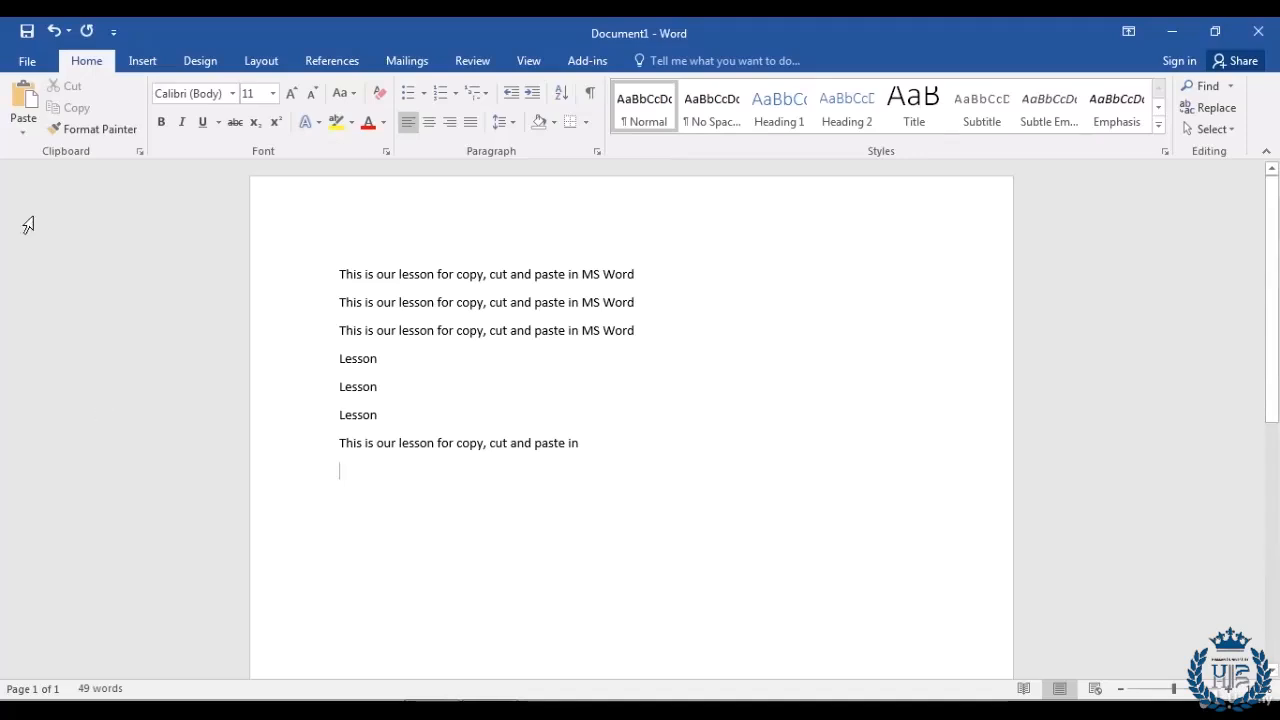
Step: Paste 'MS Word' onto the new empty line
{"action": "left_click", "coordinate": [22, 104]}
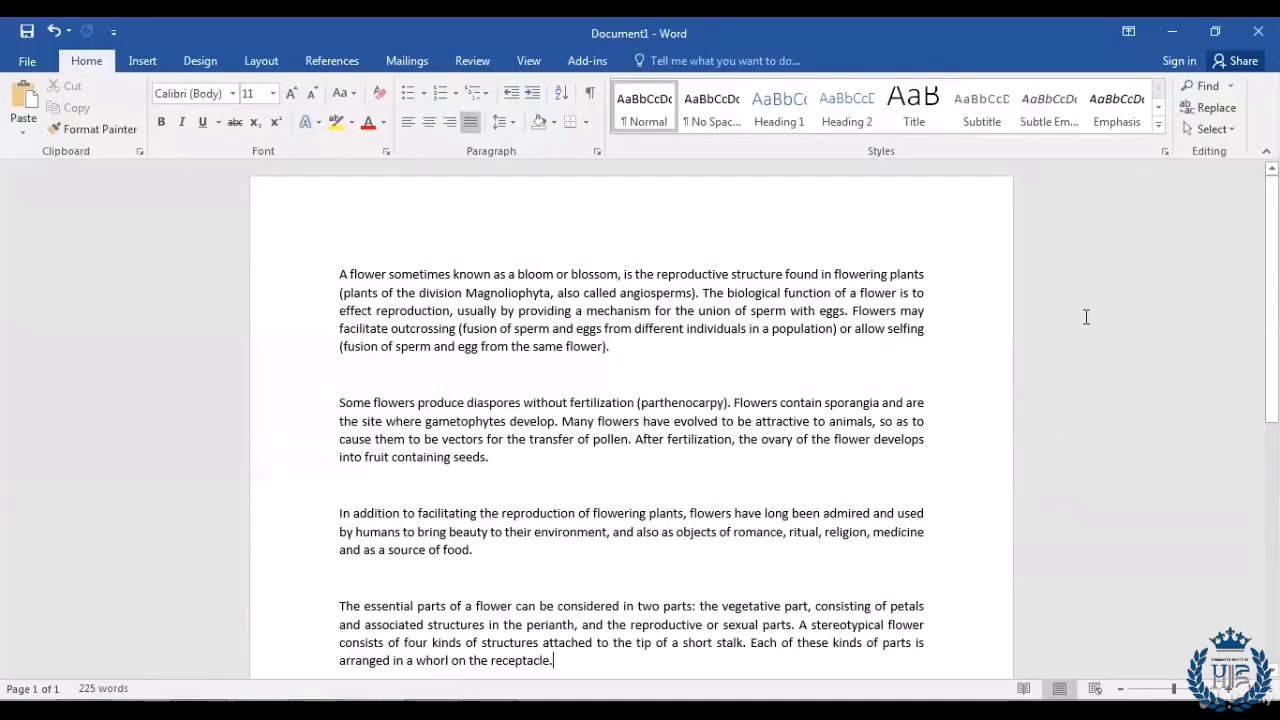
Step: Search the document for 'flower', highlighting all 13 matches
{"action": "left_click", "coordinate": [1205, 87]}
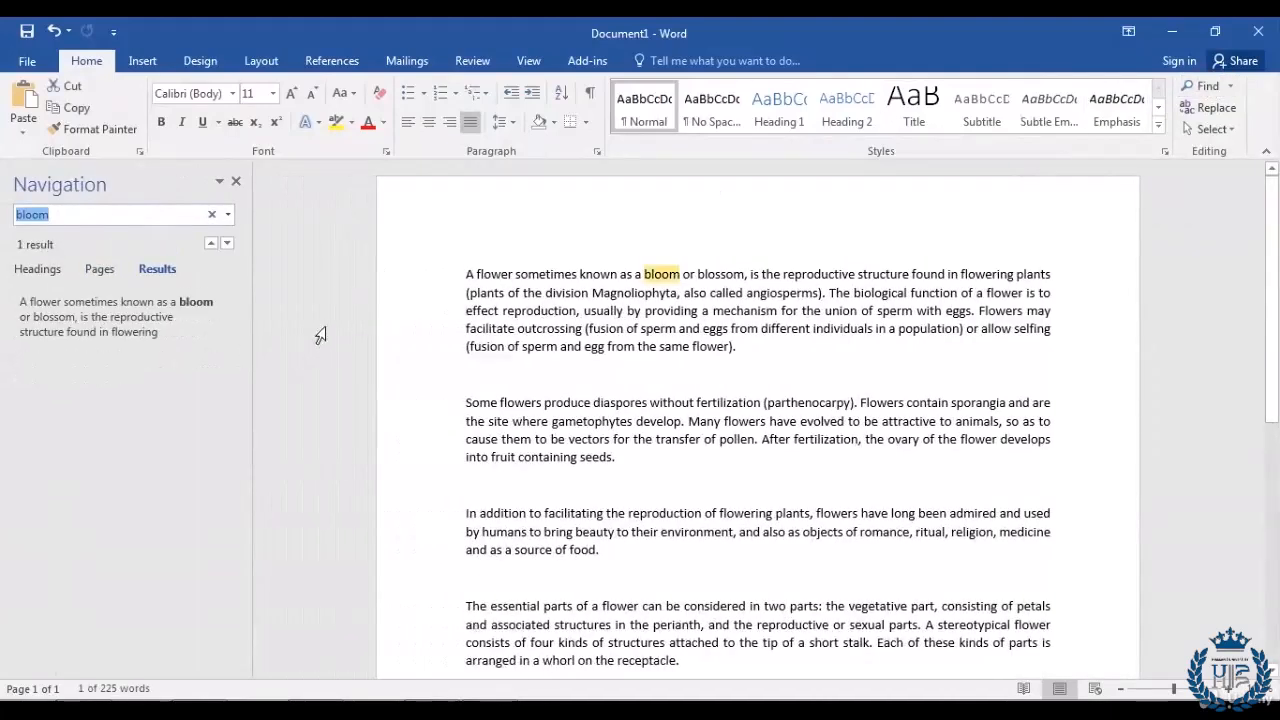
{"action": "type", "text": "flower"}
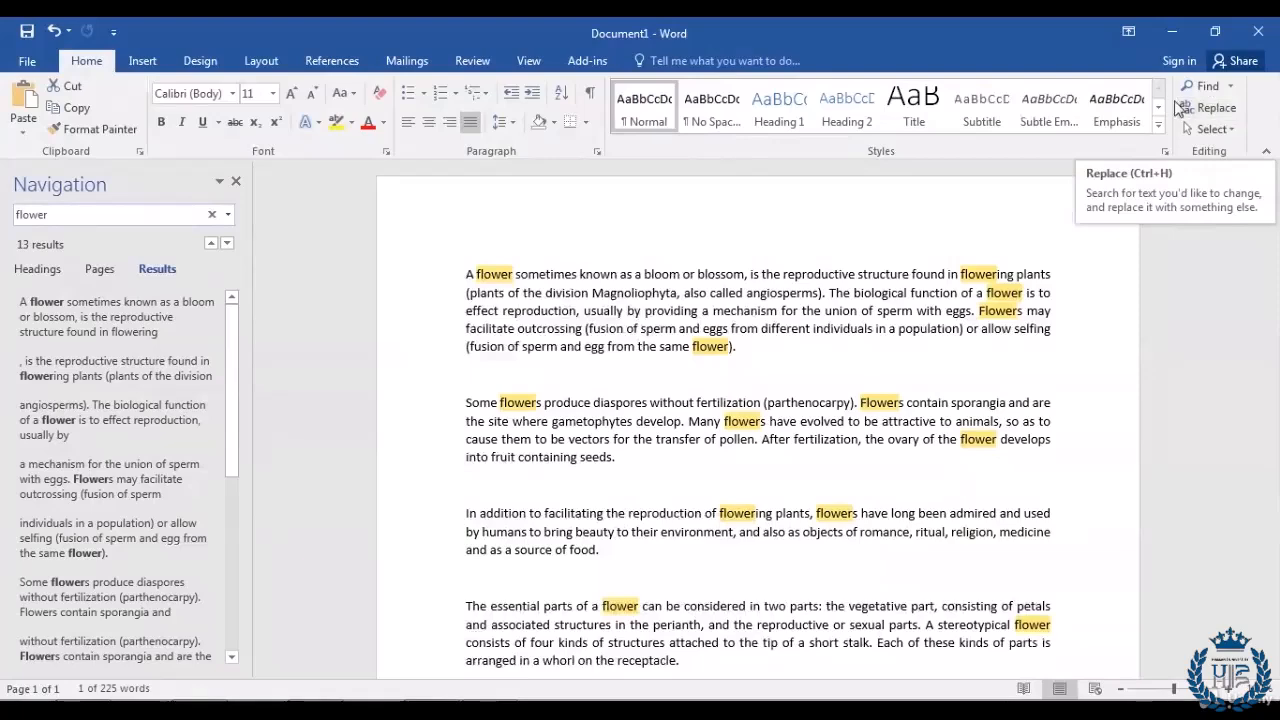
{"action": "left_click", "coordinate": [1215, 112]}
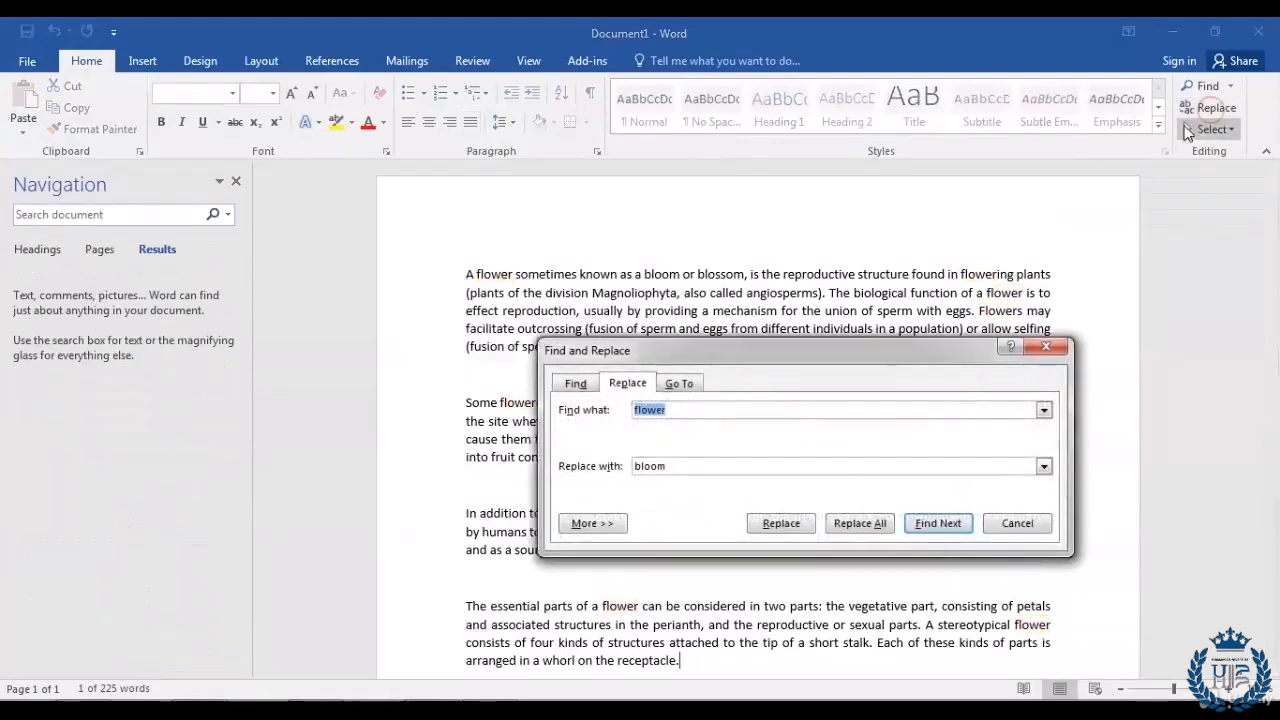
Step: Set Find and Replace to find 'flower' and replace it with 'rose'
{"action": "left_click_drag", "start_coordinate": [838, 360], "coordinate": [897, 277]}
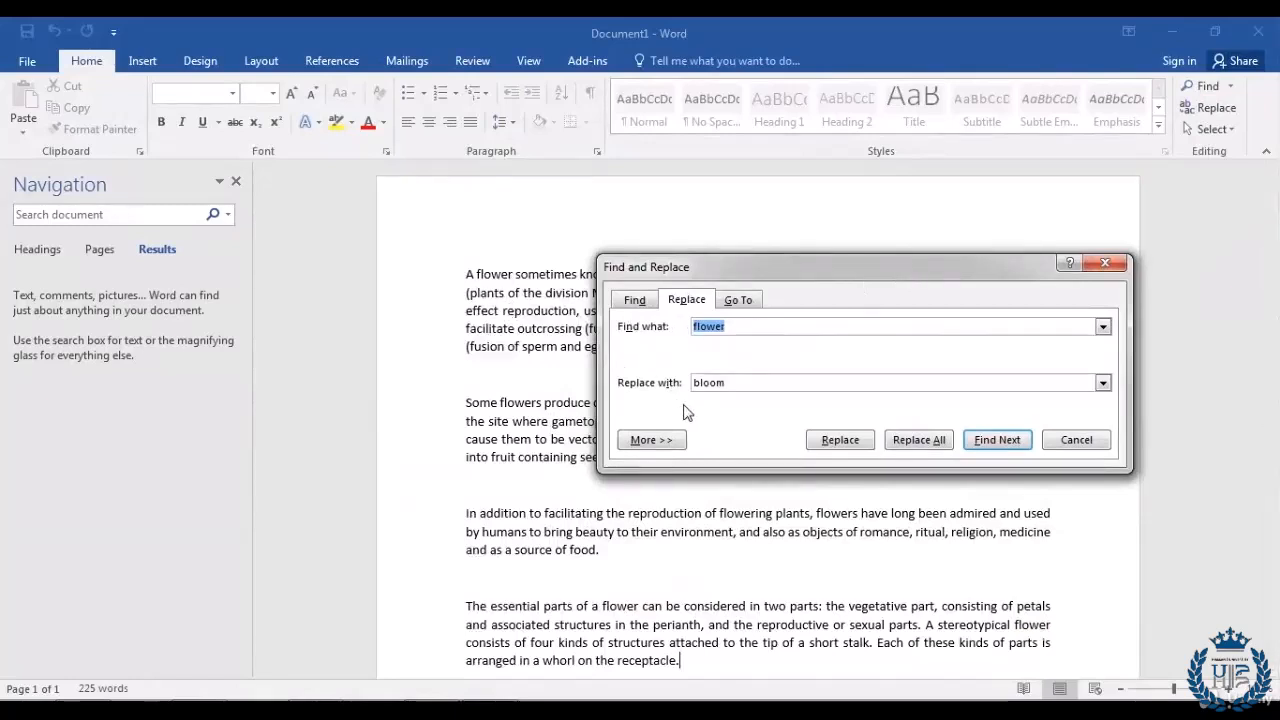
{"action": "left_click_drag", "start_coordinate": [735, 328], "coordinate": [657, 325]}
{"action": "type", "text": "flower"}
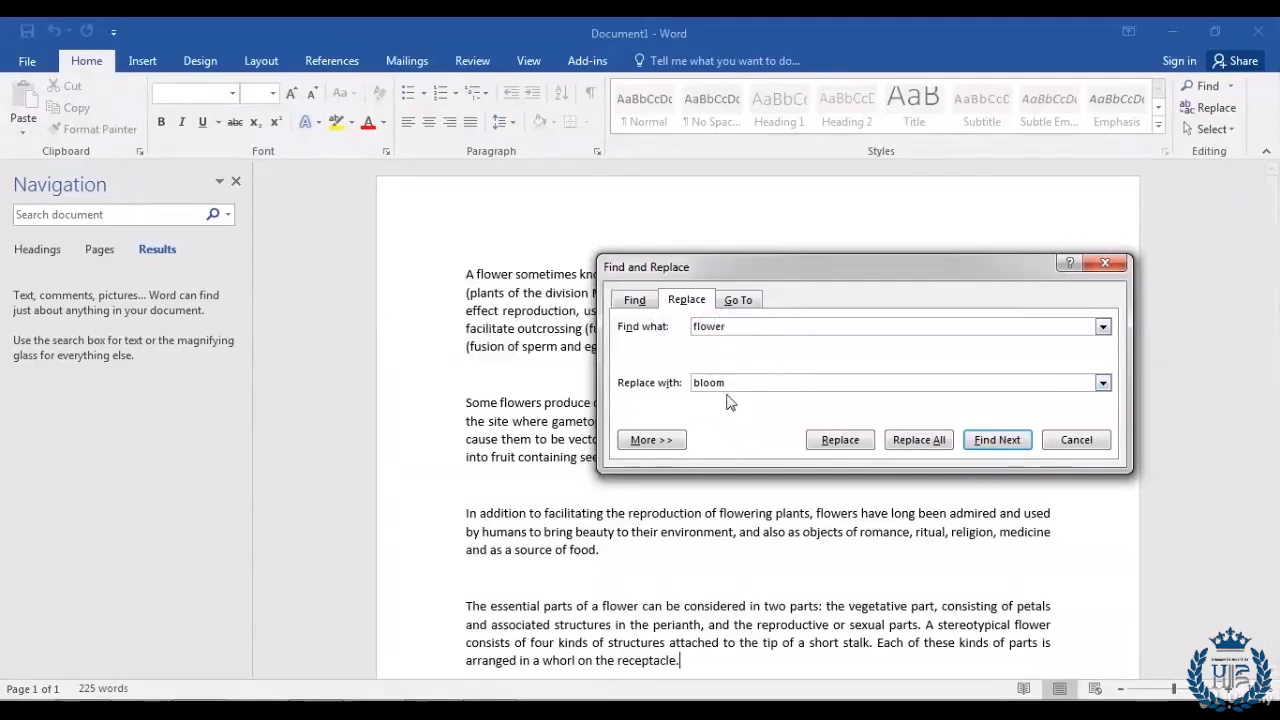
{"action": "left_click_drag", "start_coordinate": [737, 382], "coordinate": [636, 382]}
{"action": "type", "text": "rose"}
{"action": "left_click_drag", "start_coordinate": [884, 266], "coordinate": [766, 386]}
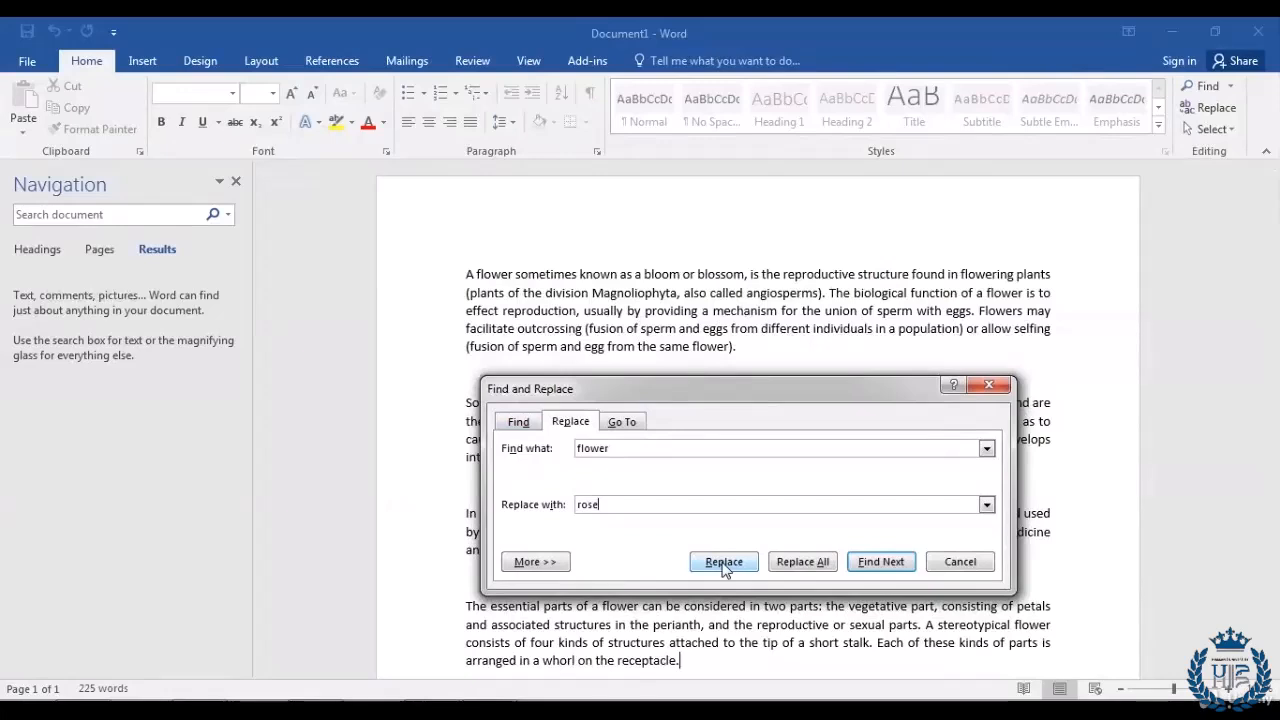
Step: Replace the first few 'flower' occurrences with 'rose' one by one, including 'flowering'
{"action": "left_click", "coordinate": [466, 281]}
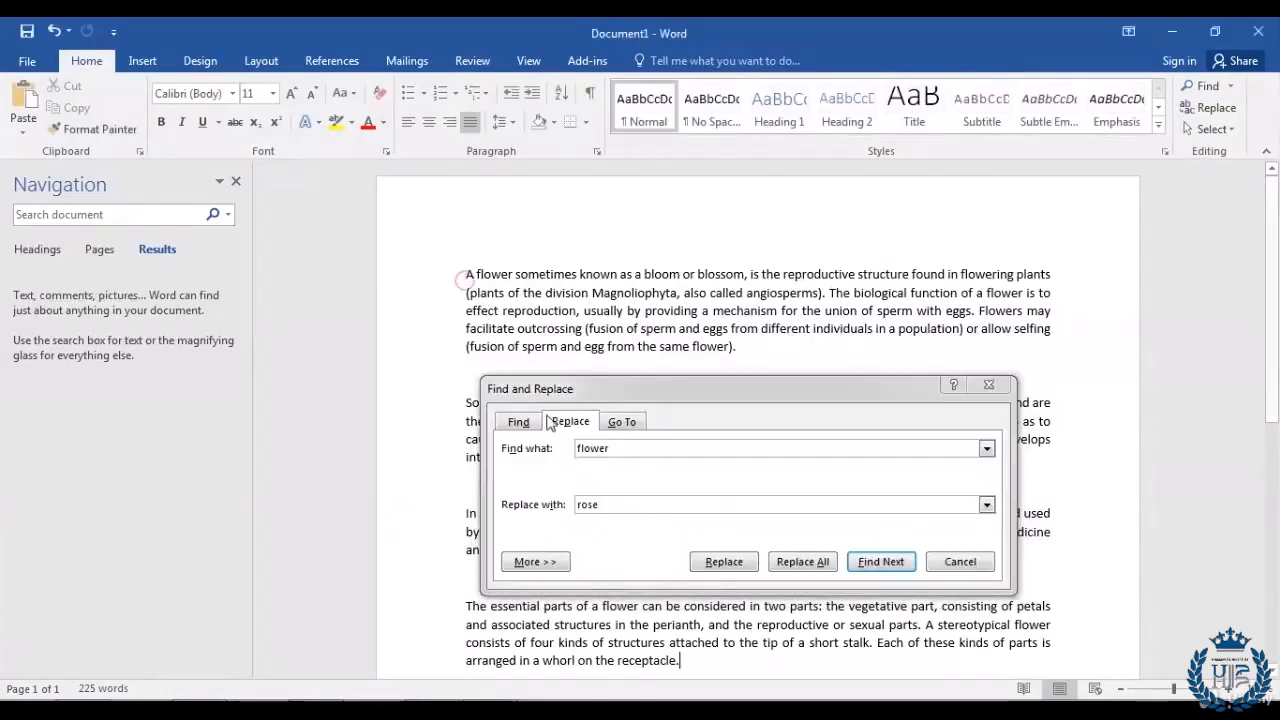
{"action": "left_click", "coordinate": [724, 563]}
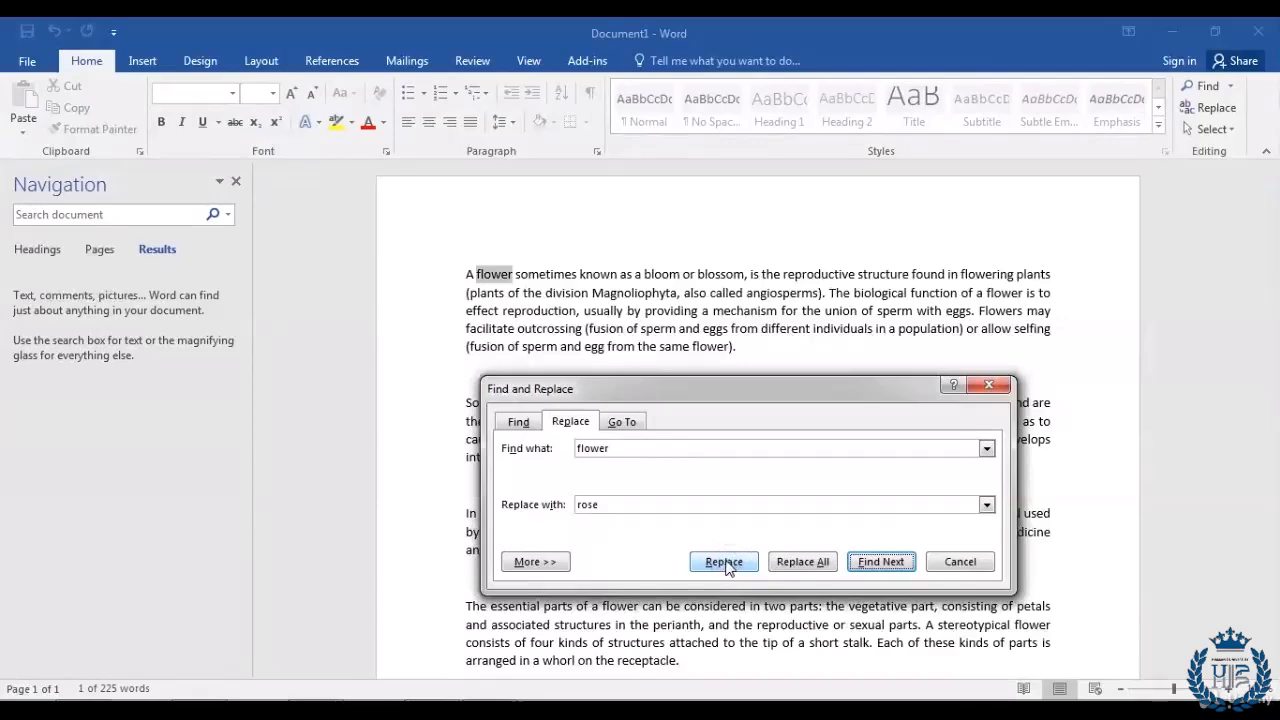
{"action": "left_click", "coordinate": [724, 563]}
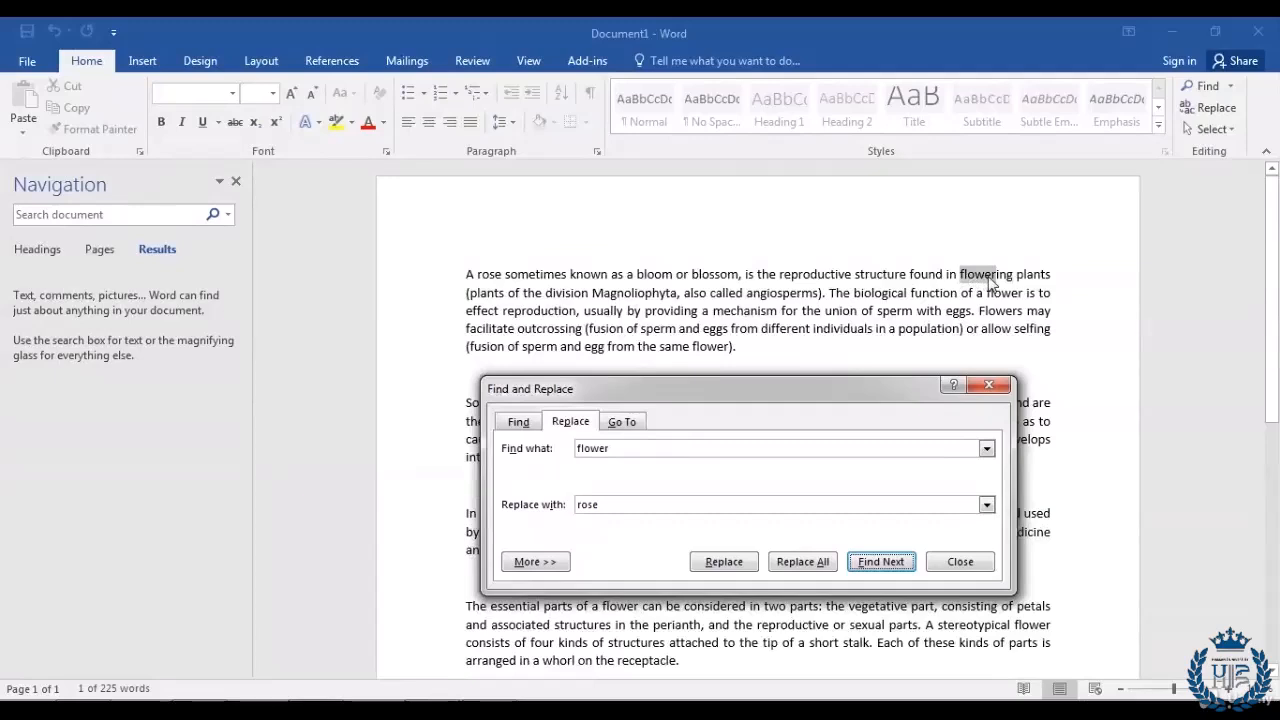
{"action": "left_click", "coordinate": [737, 566]}
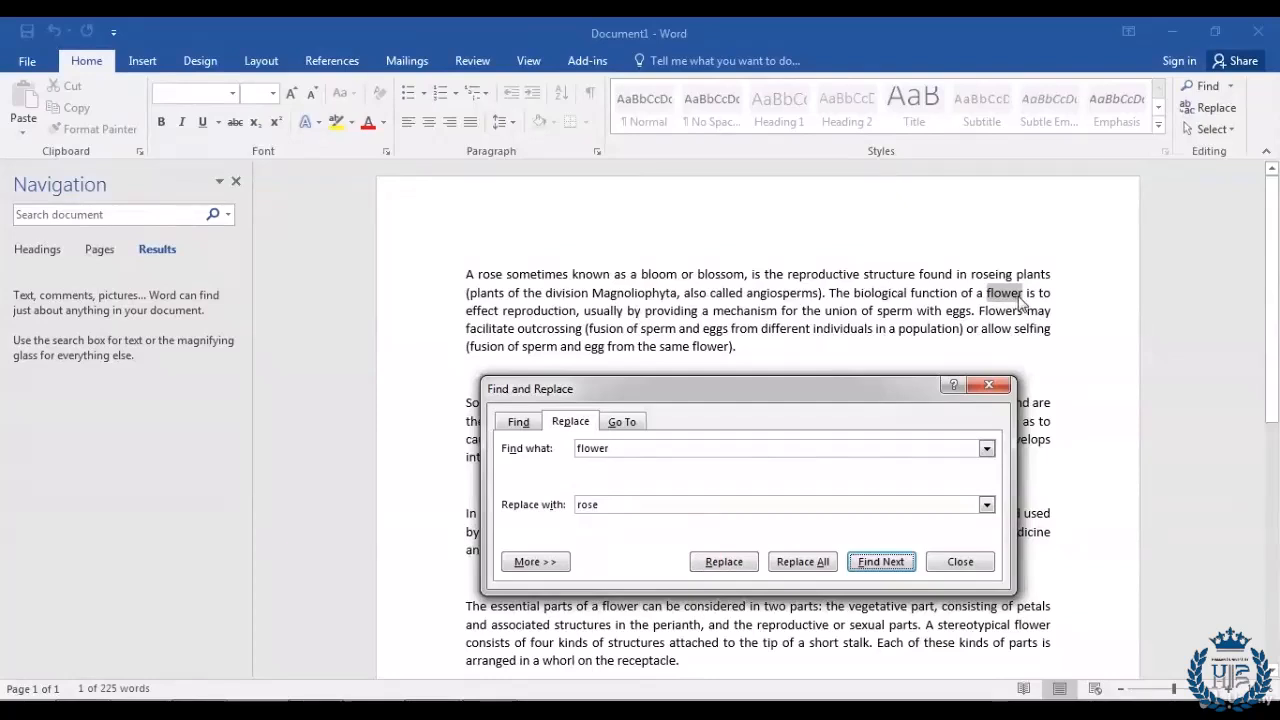
{"action": "left_click", "coordinate": [722, 562]}
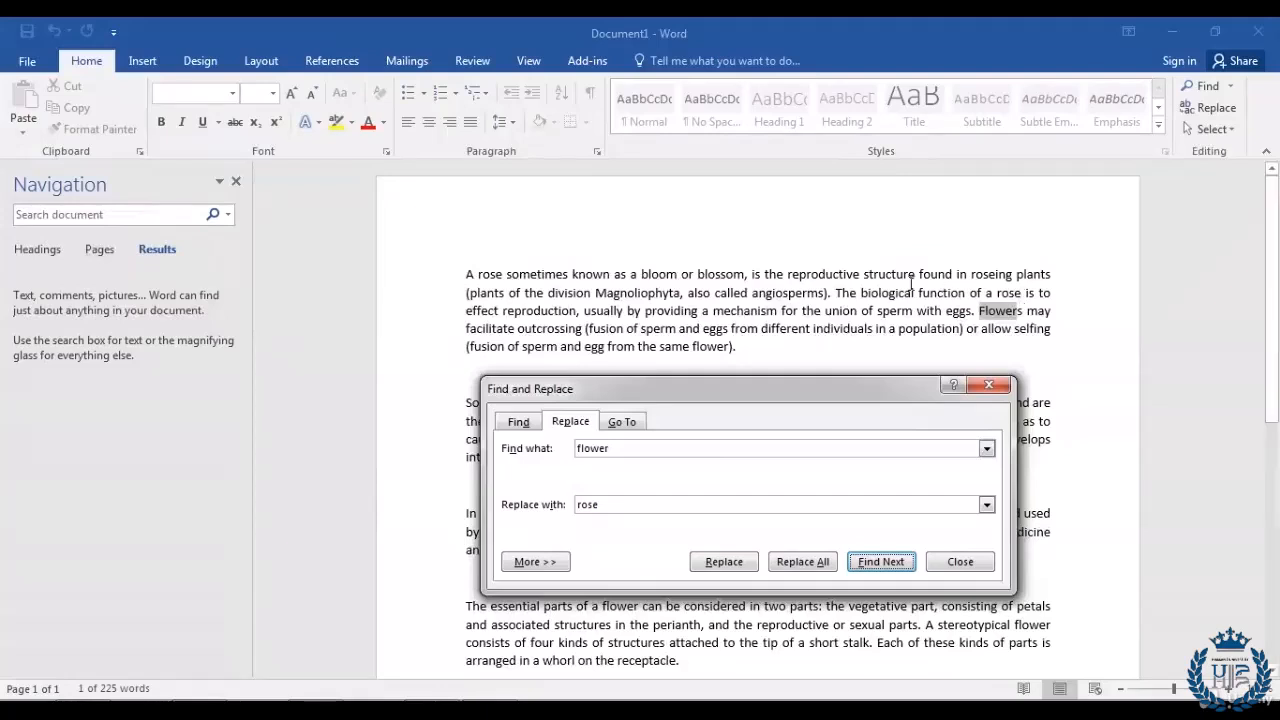
Step: Replace all remaining 'flower' occurrences with 'rose' (10 replacements) and close the dialog
{"action": "left_click", "coordinate": [800, 563]}
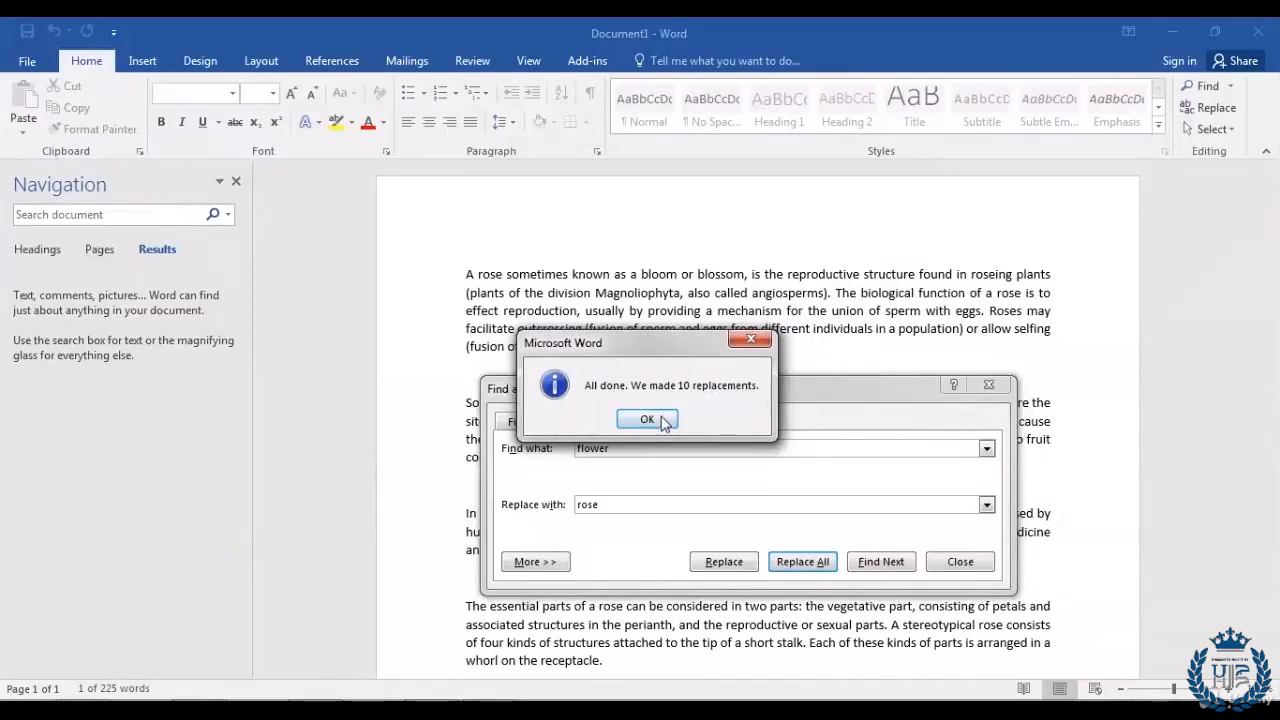
{"action": "left_click", "coordinate": [650, 419]}
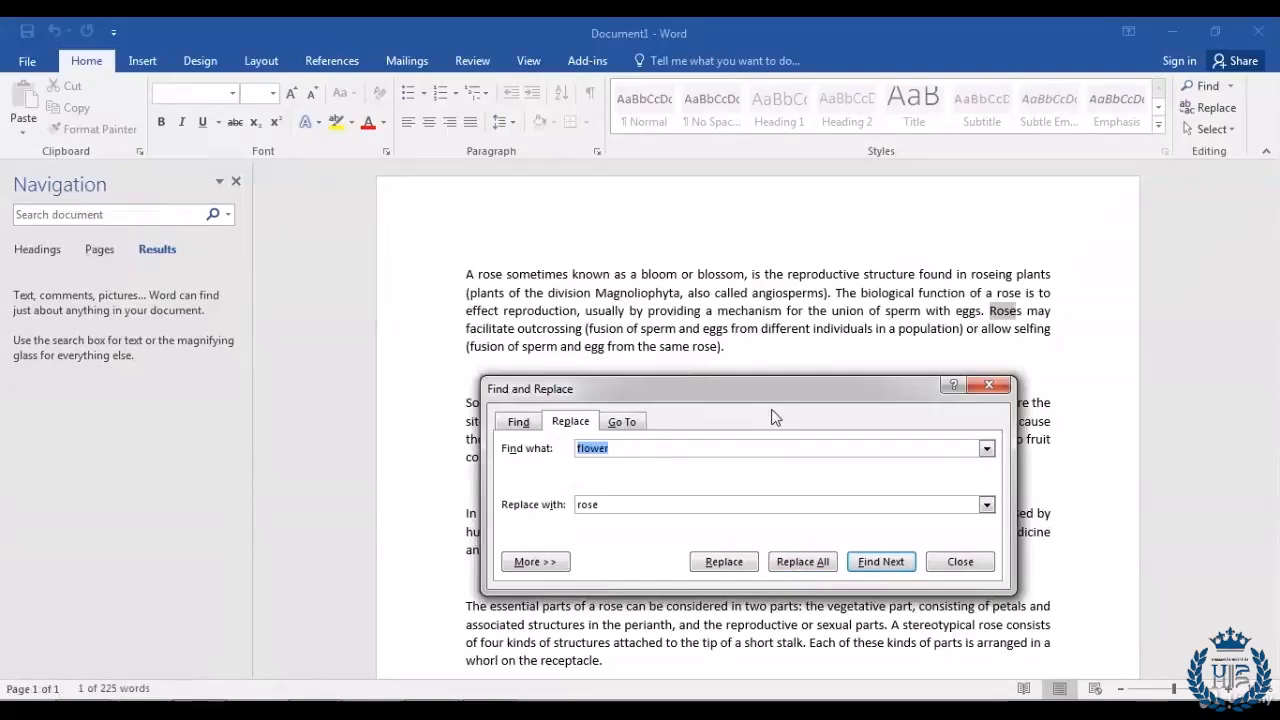
{"action": "left_click", "coordinate": [960, 561]}
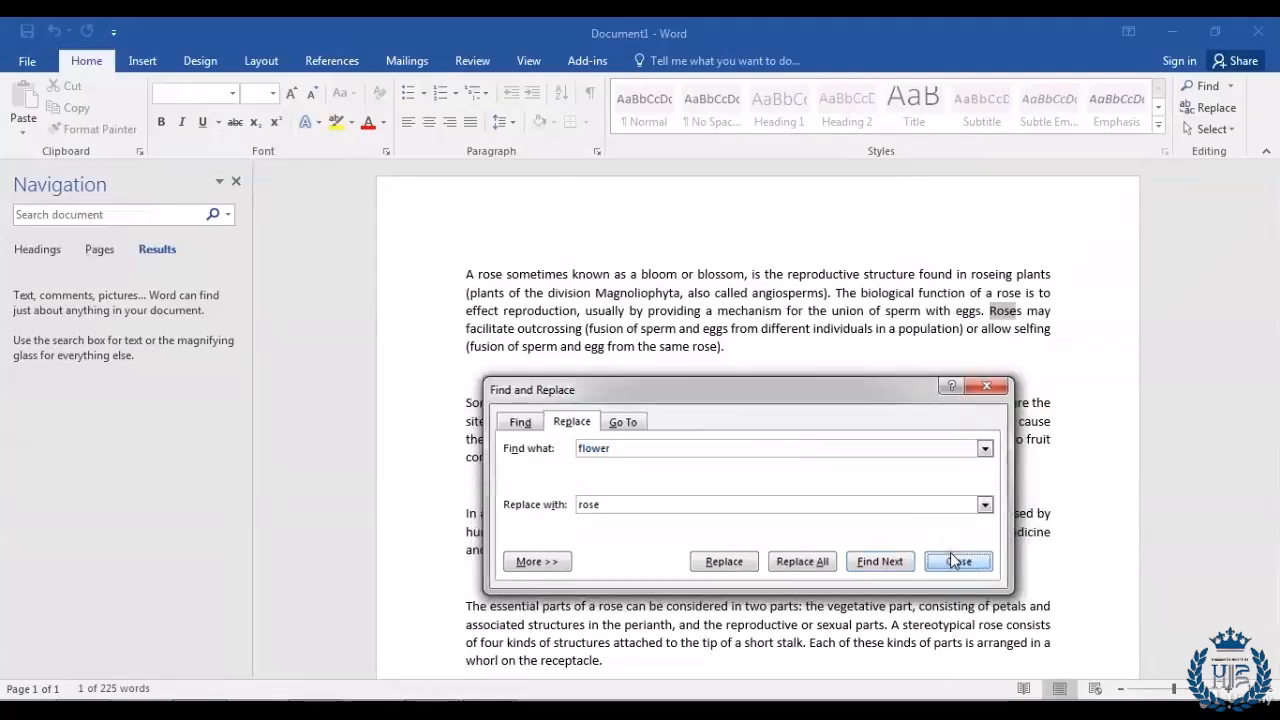
{"action": "left_click", "coordinate": [711, 571]}
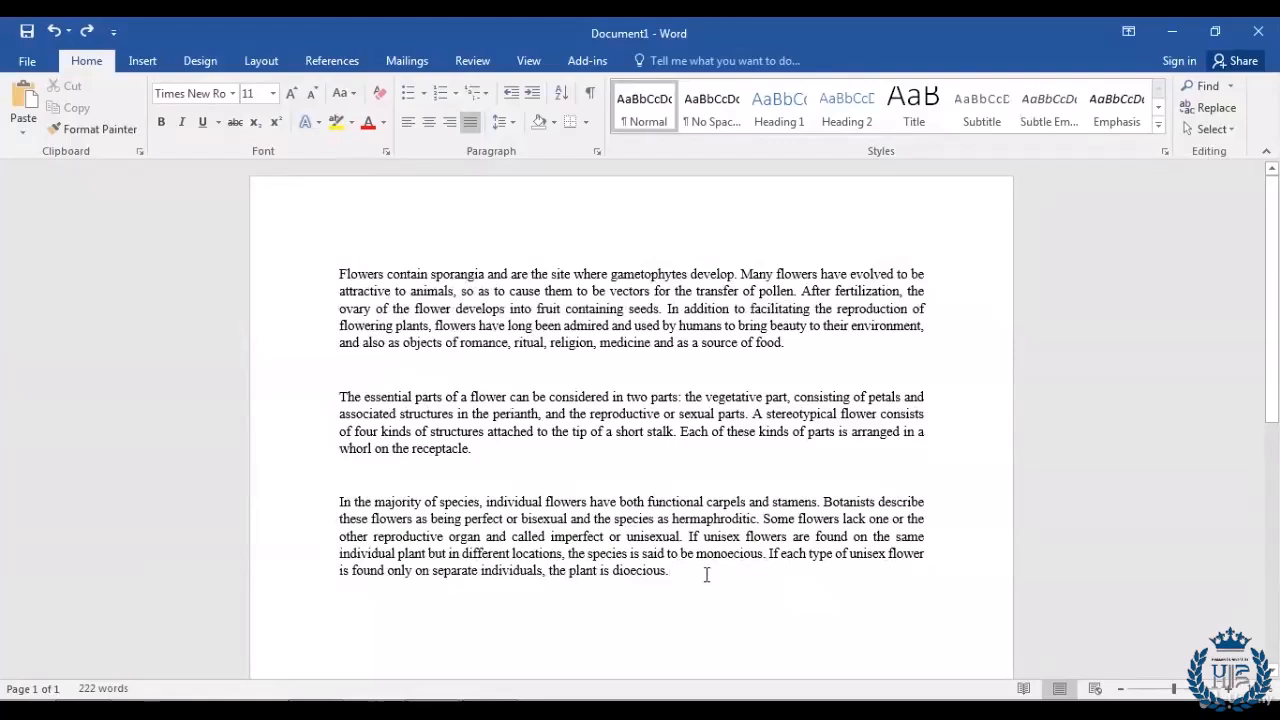
Step: Select the three Times New Roman flower paragraphs from the last paragraph's end to the first's start
{"action": "left_click_drag", "start_coordinate": [706, 574], "coordinate": [243, 237]}
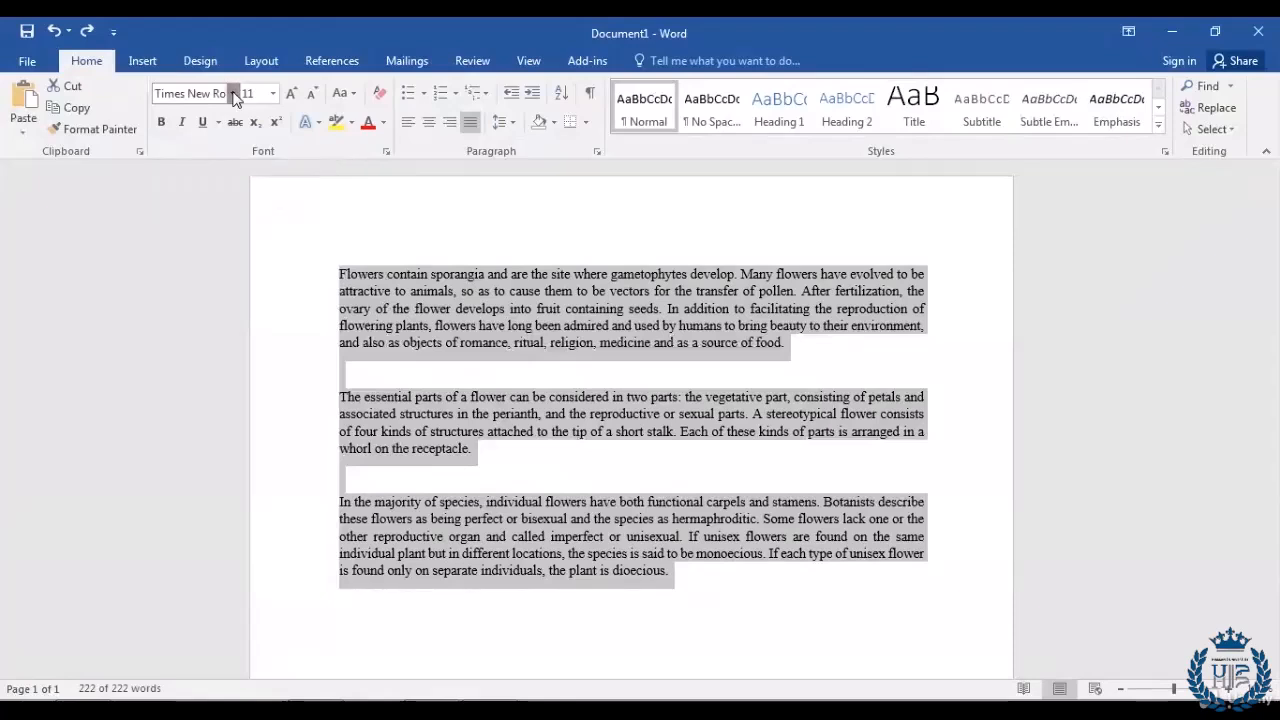
Step: Apply Arial Black to all three selected paragraphs
{"action": "left_click", "coordinate": [233, 94]}
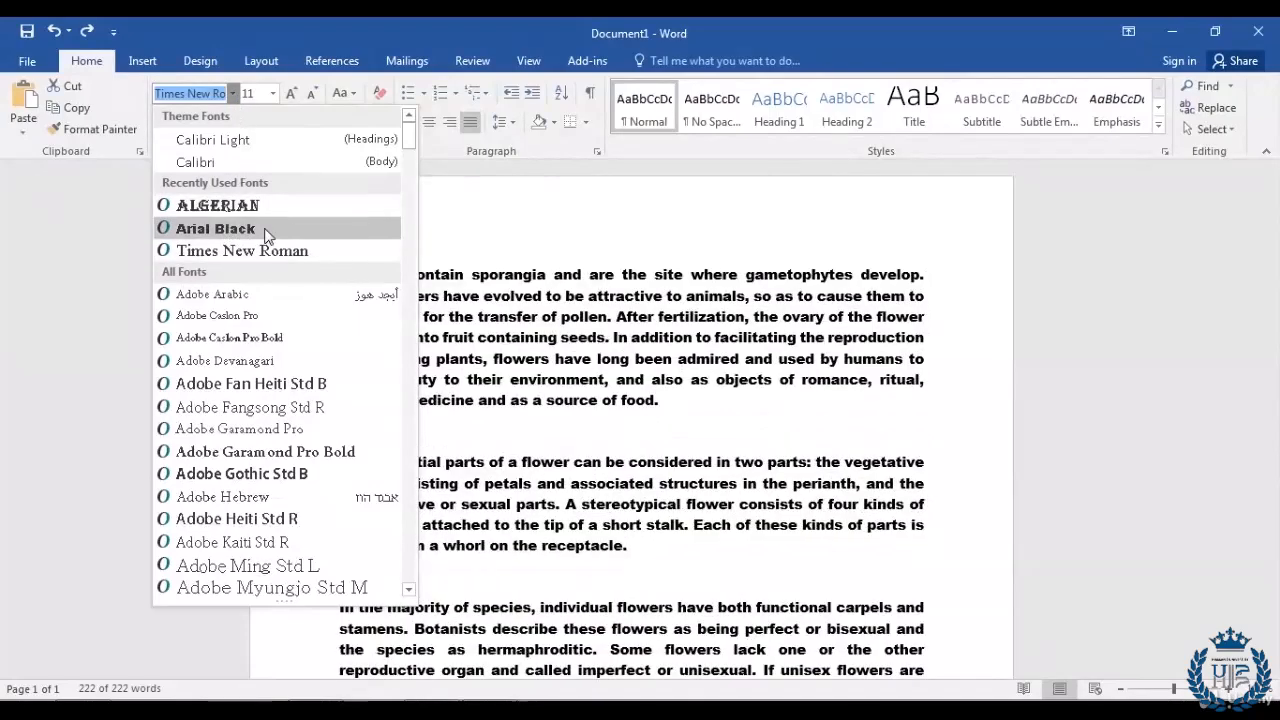
{"action": "left_click", "coordinate": [262, 229]}
{"action": "left_click", "coordinate": [686, 430]}
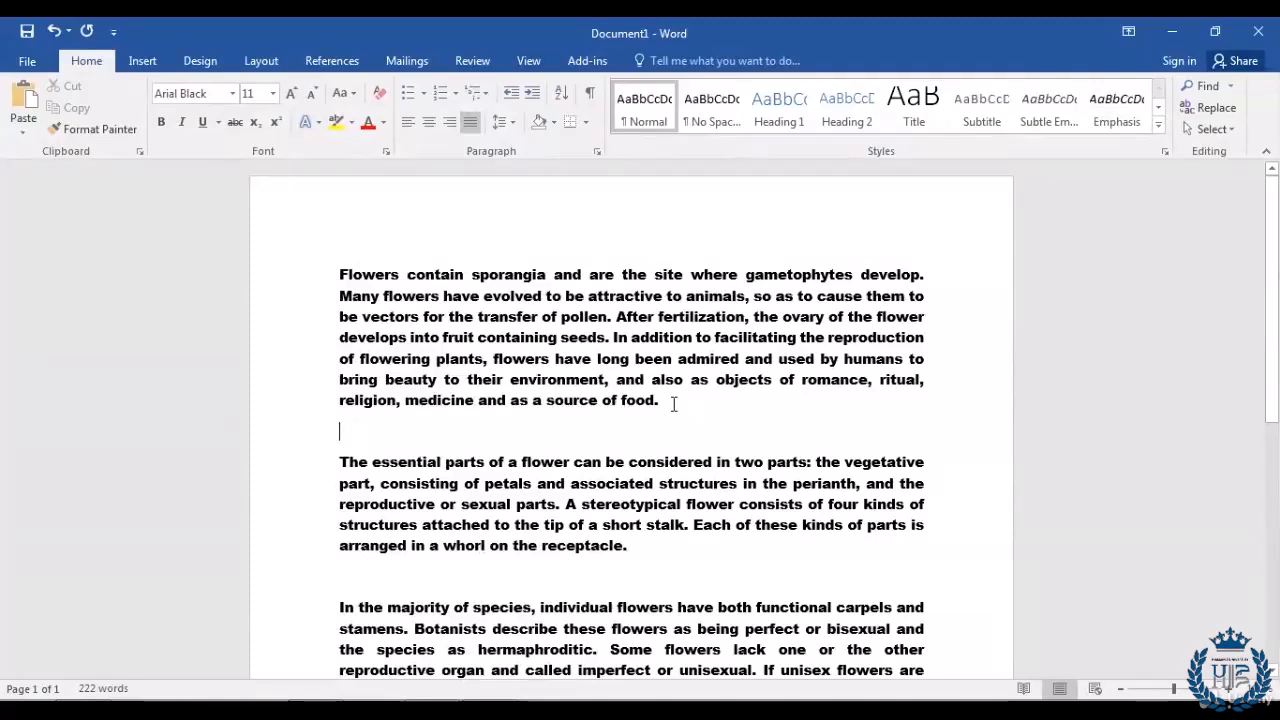
Step: Set the first paragraph's font to Algerian
{"action": "left_click", "coordinate": [673, 402]}
{"action": "left_click_drag", "start_coordinate": [673, 402], "coordinate": [320, 276]}
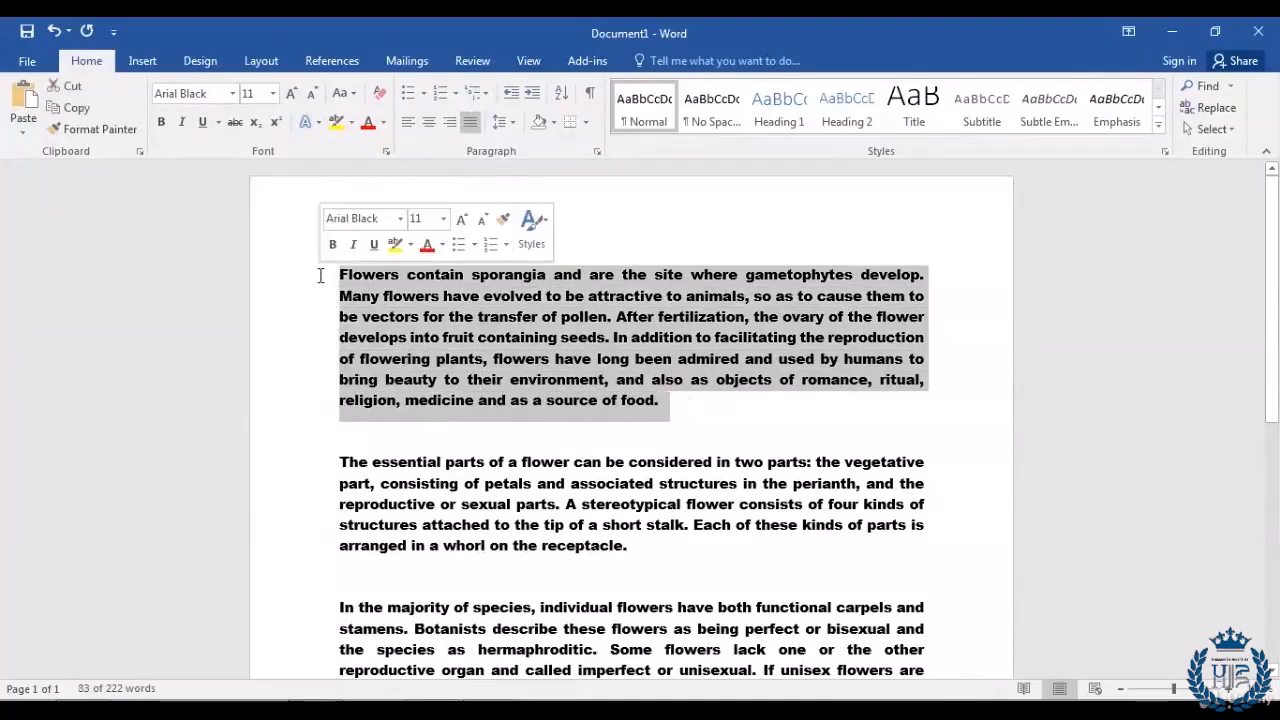
{"action": "left_click", "coordinate": [233, 93]}
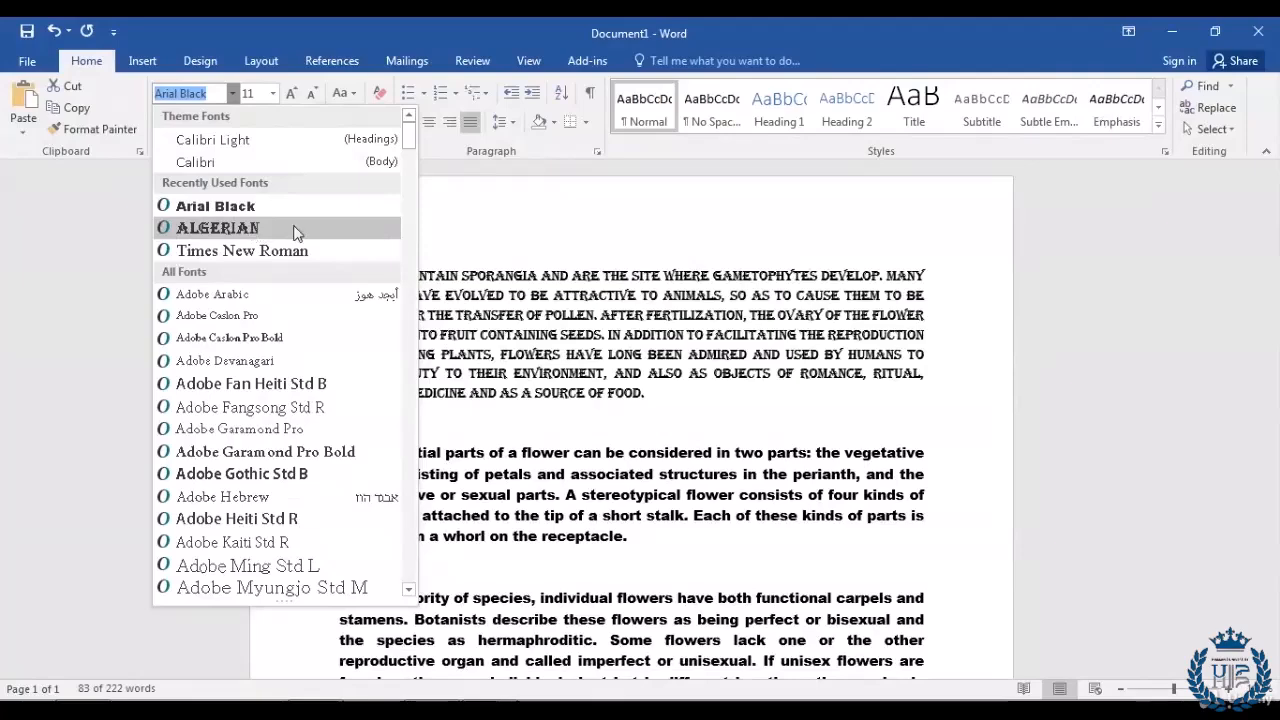
{"action": "left_click", "coordinate": [293, 230]}
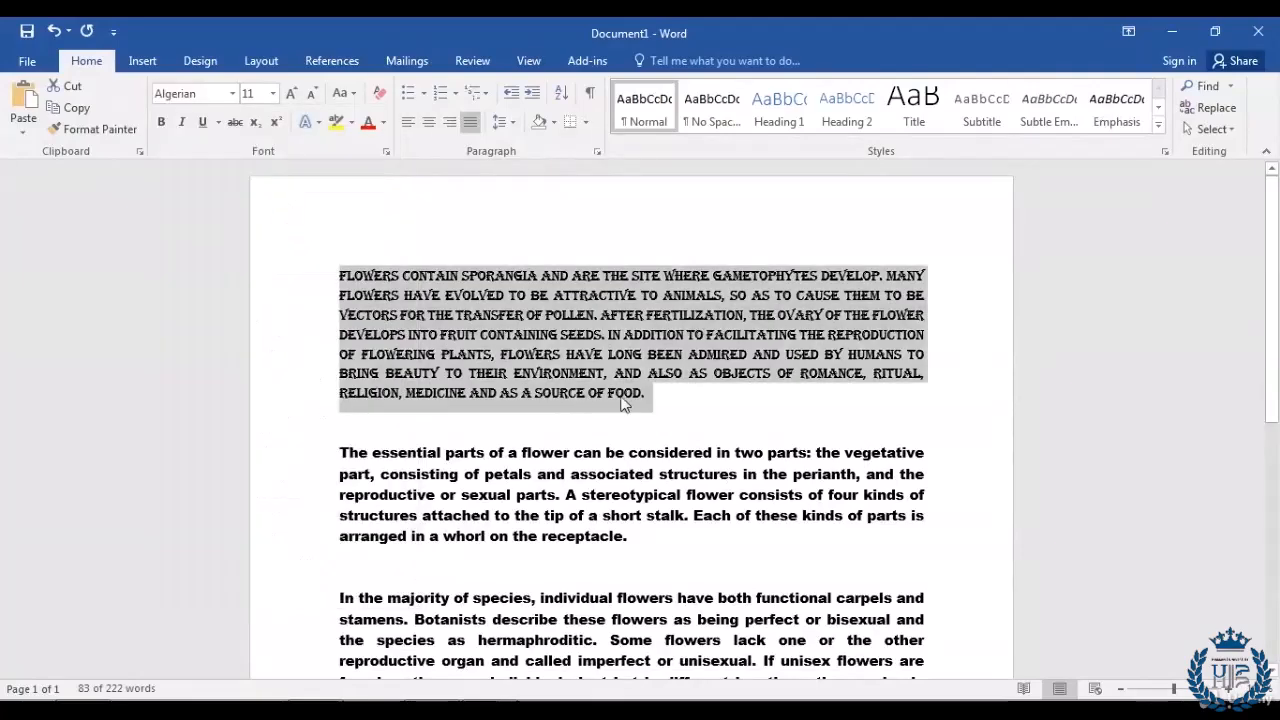
{"action": "left_click", "coordinate": [660, 396]}
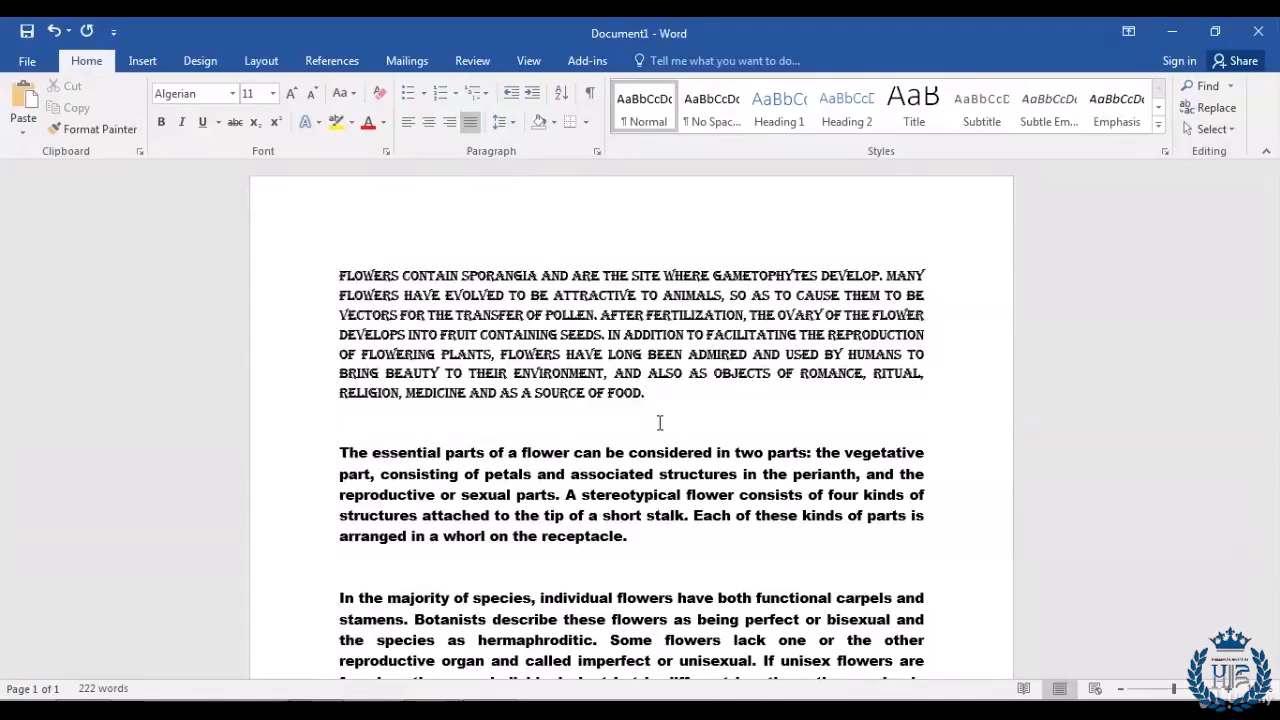
{"action": "scroll", "coordinate": [660, 423], "scroll_direction": "down", "scroll_amount": 2}
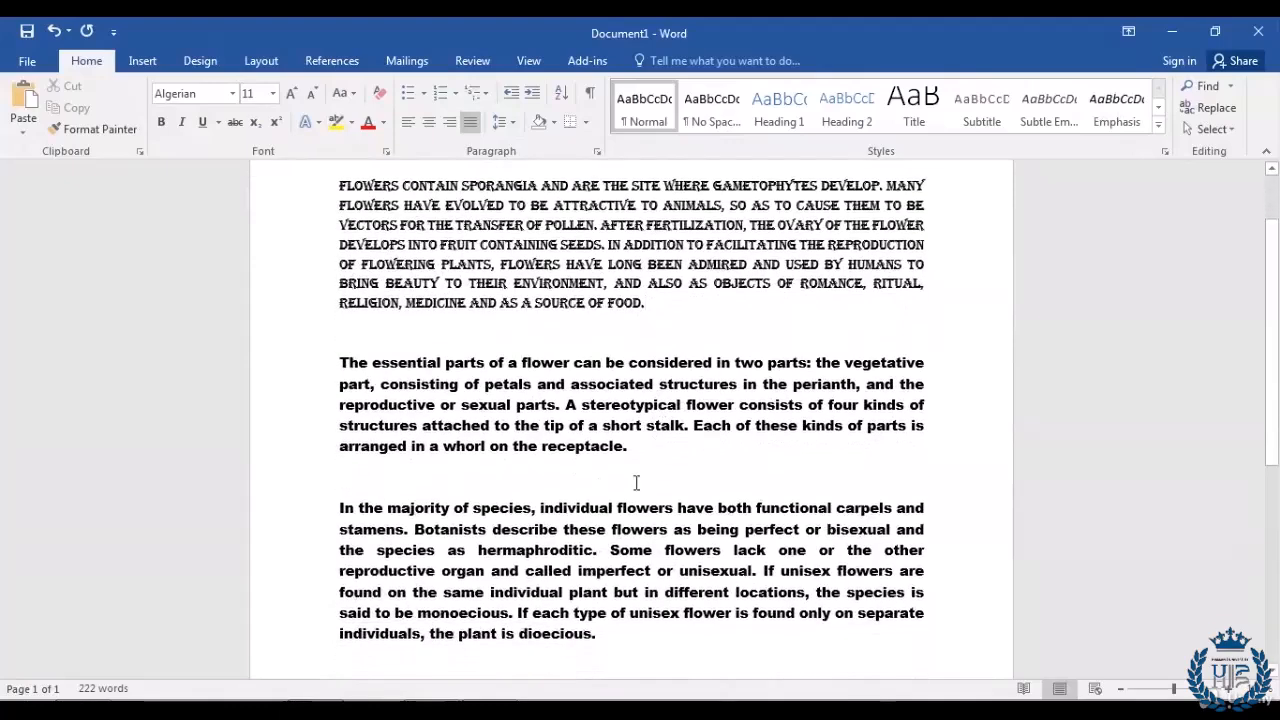
Step: Undo the font changes so all three paragraphs are back in Times New Roman 11
{"action": "left_click", "coordinate": [546, 421]}
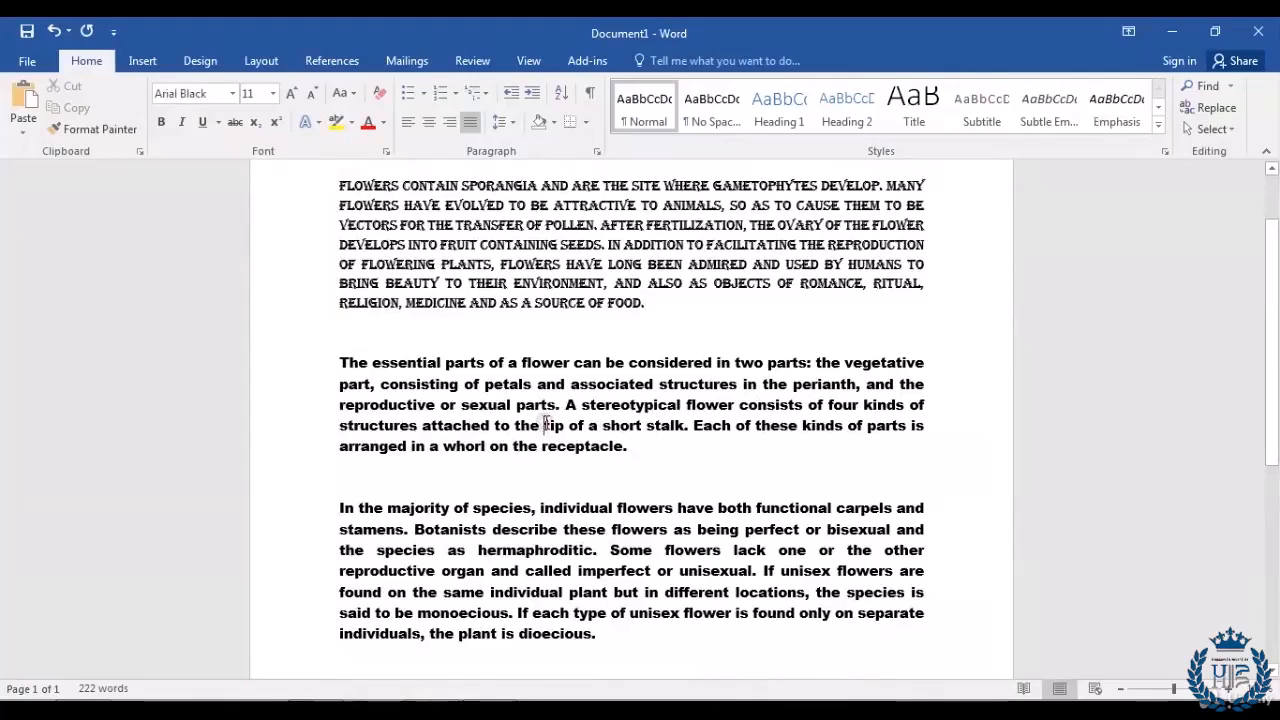
{"action": "scroll", "coordinate": [616, 490], "scroll_direction": "up", "scroll_amount": 1}
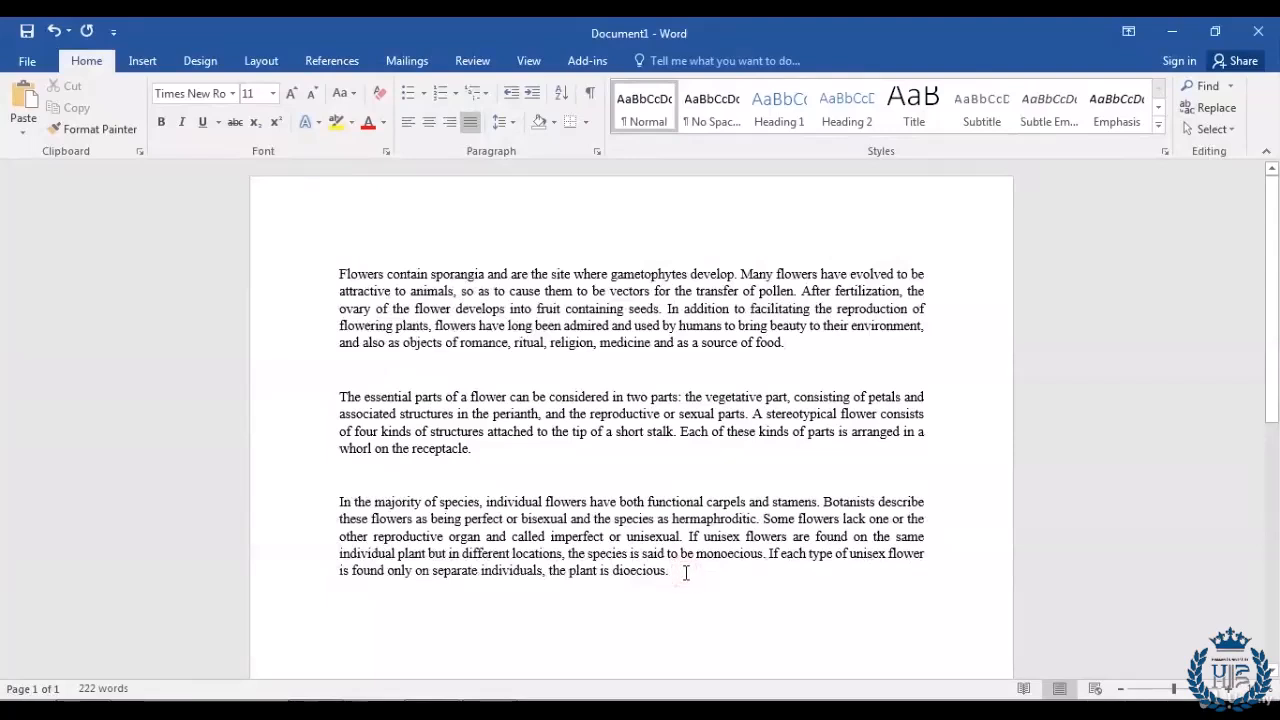
Step: Select all three flower paragraphs and enlarge them step by step to 16 pt with Increase Font Size
{"action": "left_click_drag", "start_coordinate": [697, 574], "coordinate": [281, 269]}
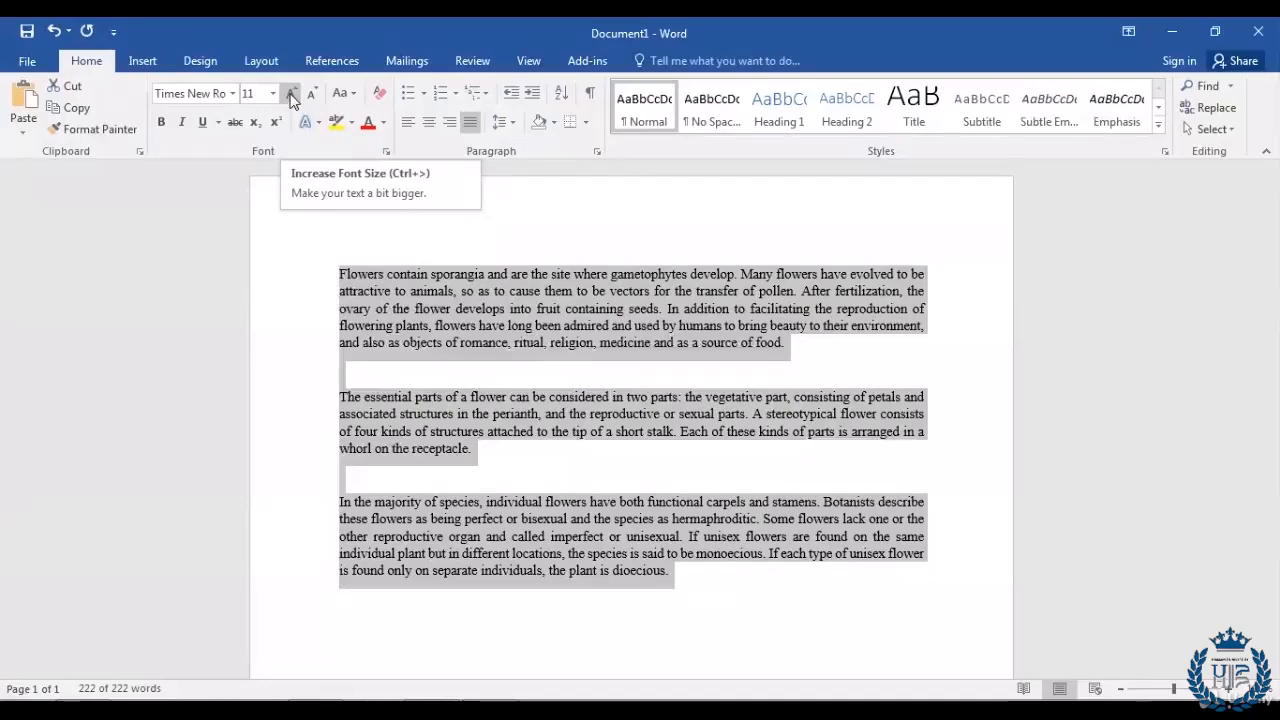
{"action": "left_click", "coordinate": [290, 93]}
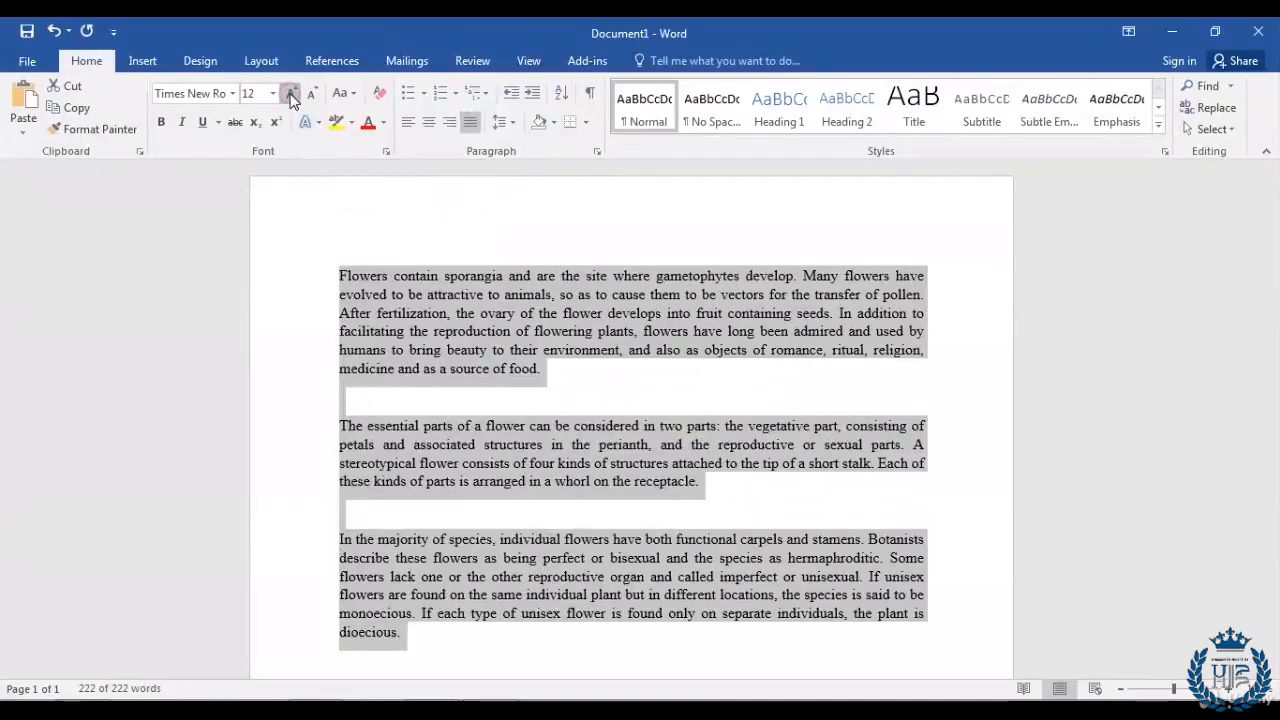
{"action": "left_click", "coordinate": [290, 93]}
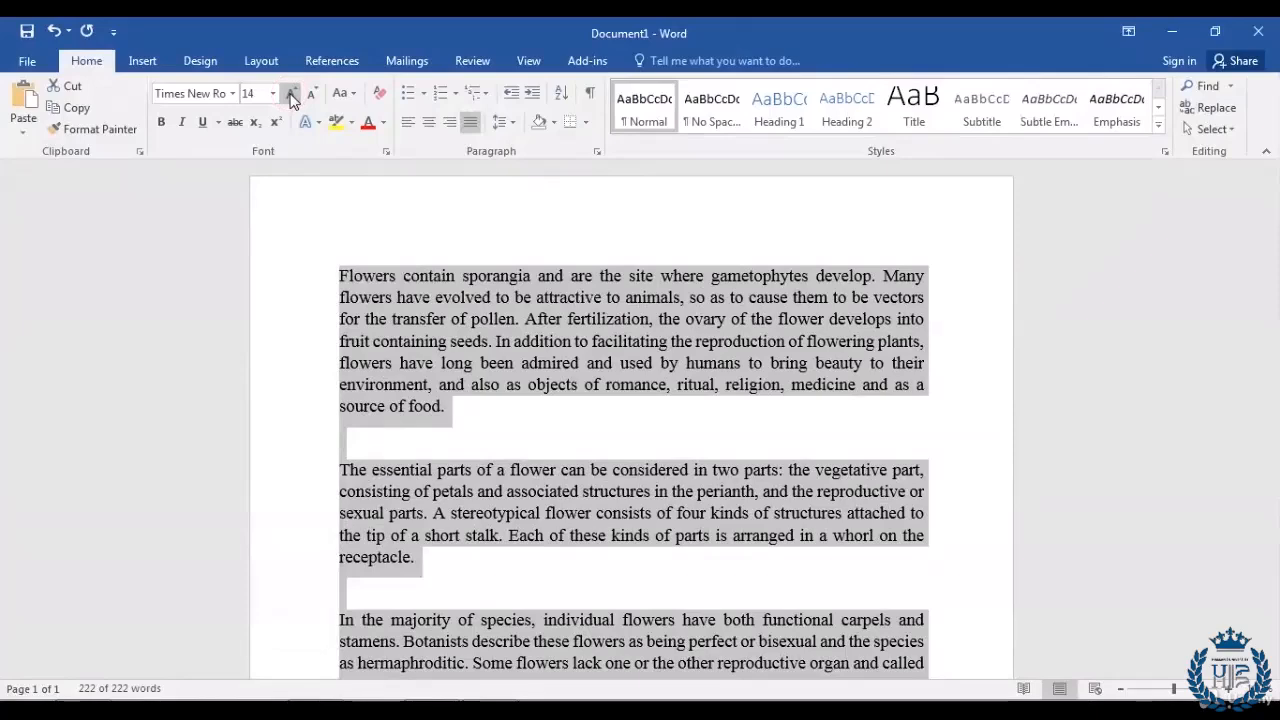
{"action": "left_click", "coordinate": [290, 93]}
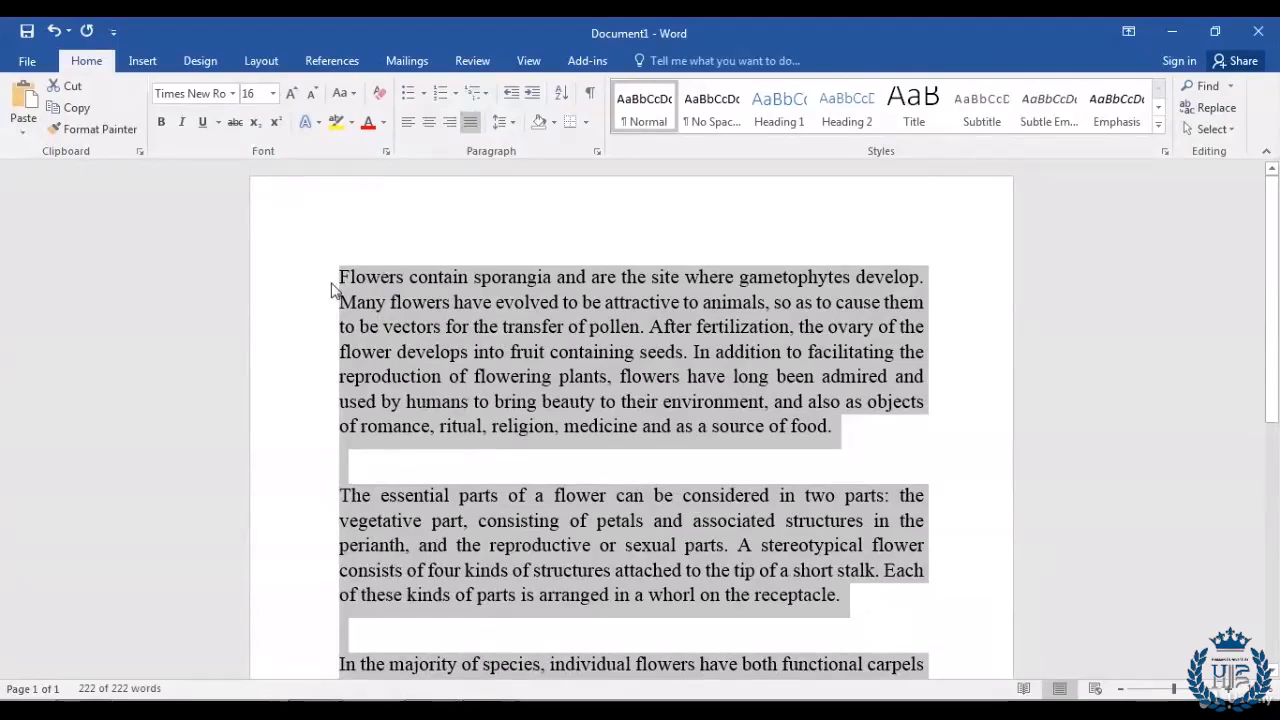
Step: Look over the 16 pt paragraphs and clear the selection
{"action": "scroll", "coordinate": [320, 300], "scroll_direction": "down", "scroll_amount": 4}
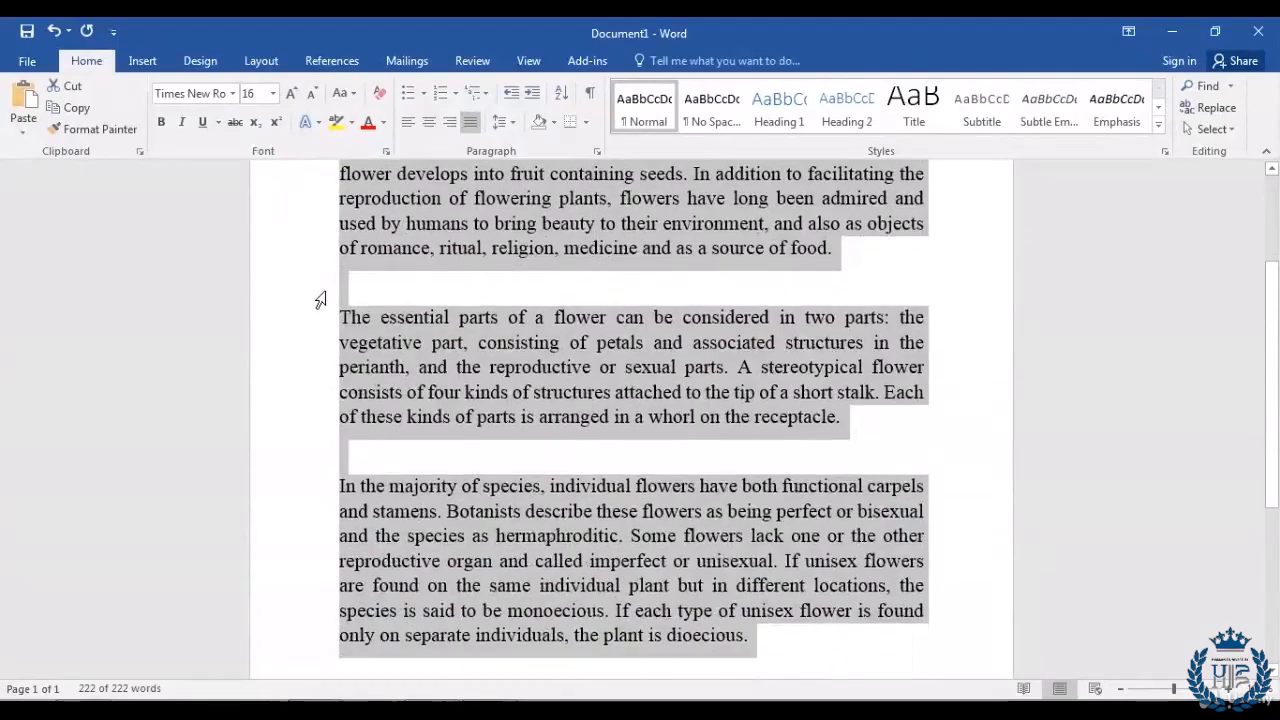
{"action": "scroll", "coordinate": [299, 347], "scroll_direction": "up", "scroll_amount": 1}
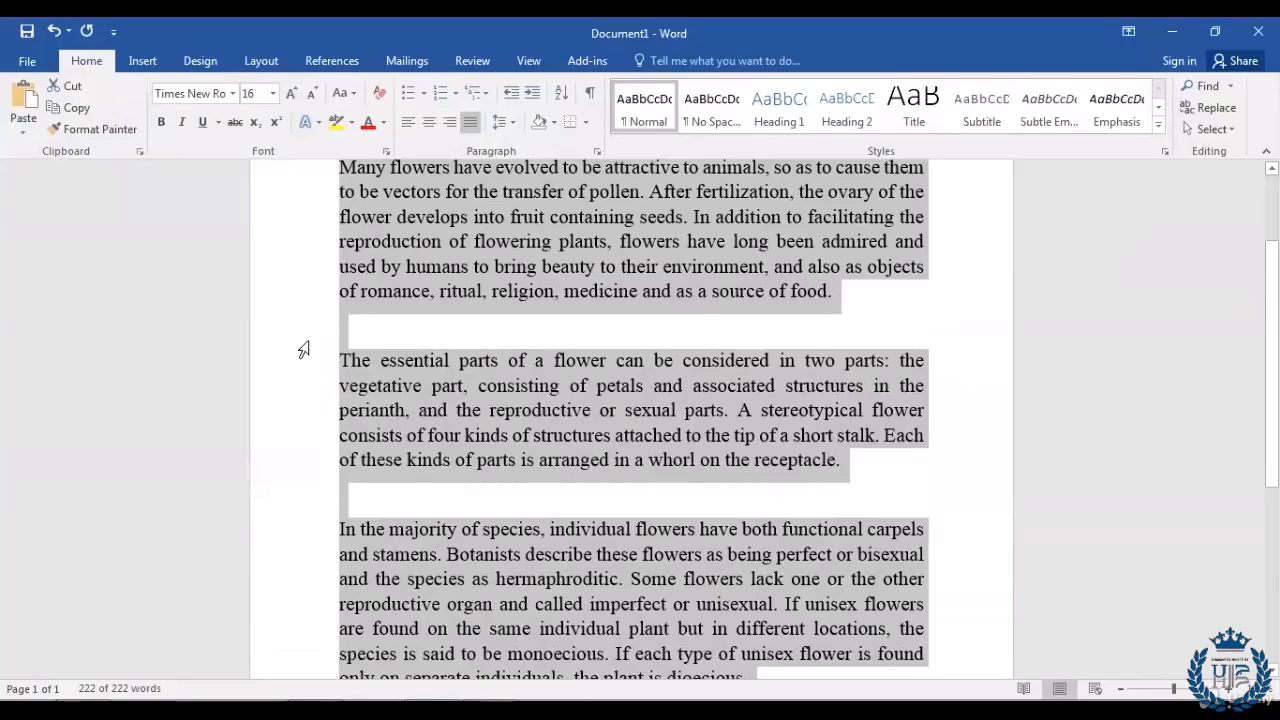
{"action": "scroll", "coordinate": [303, 349], "scroll_direction": "up", "scroll_amount": 3}
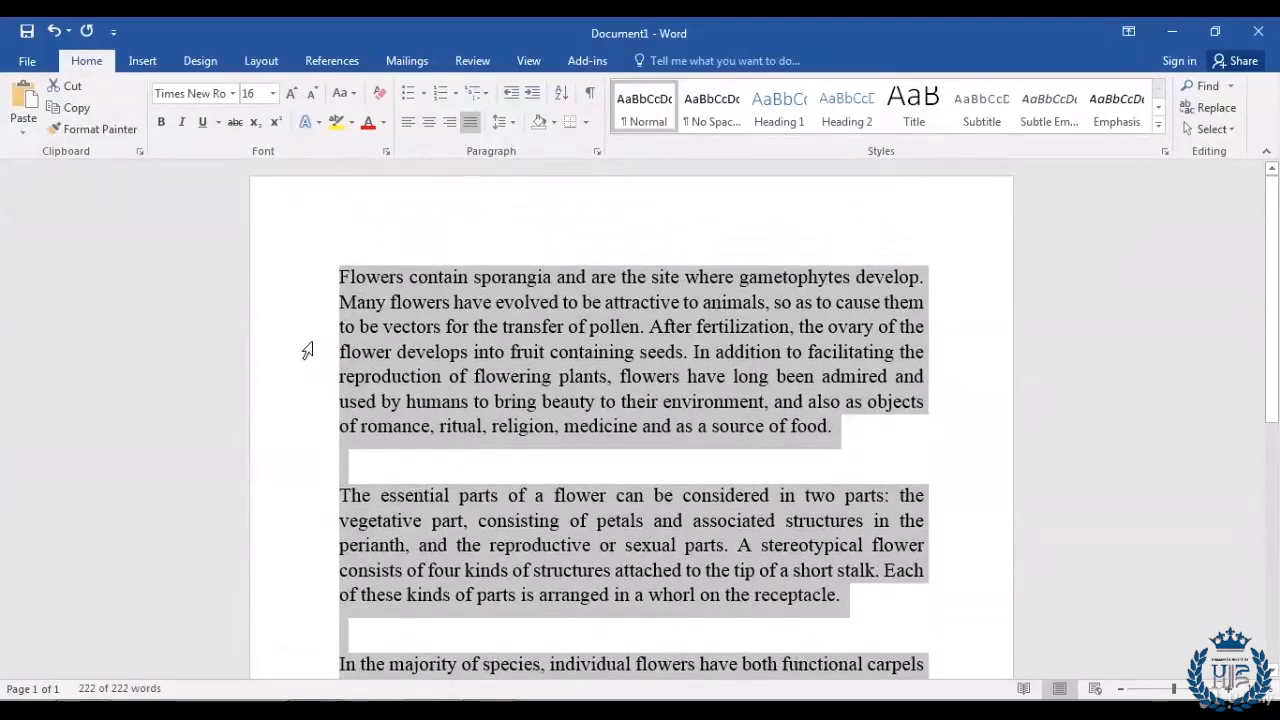
{"action": "scroll", "coordinate": [307, 350], "scroll_direction": "down", "scroll_amount": 1}
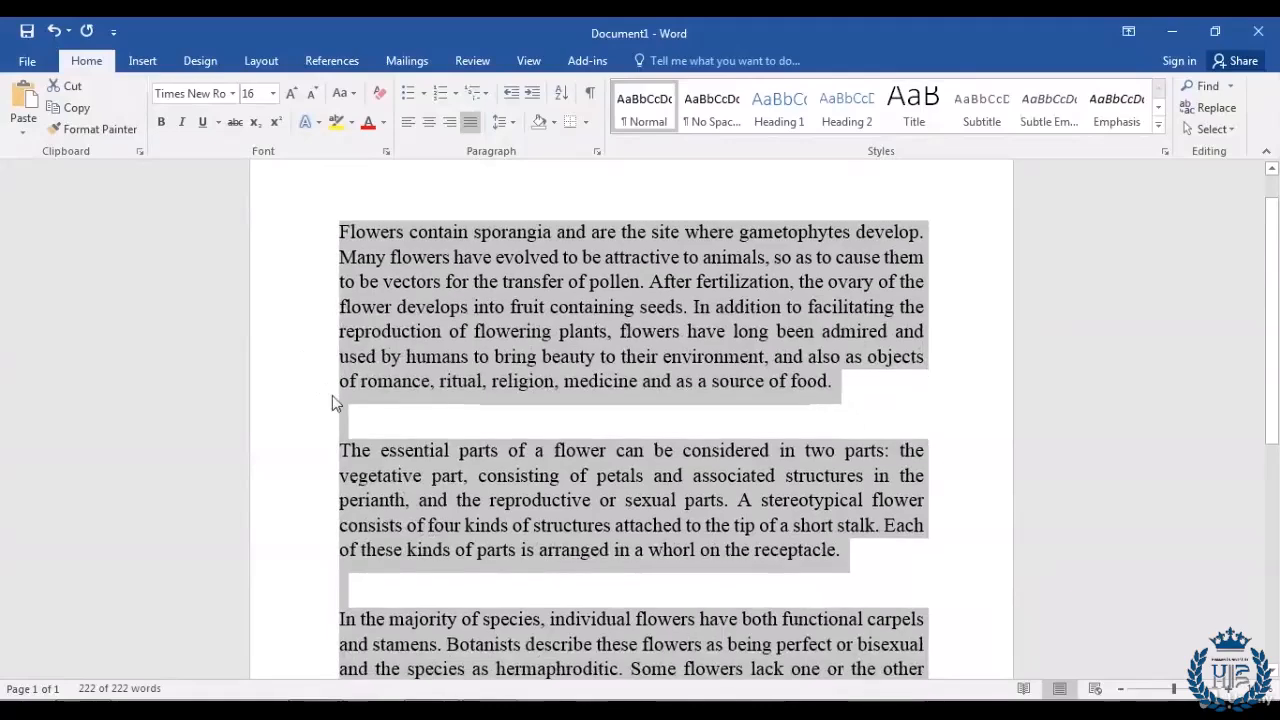
{"action": "left_click", "coordinate": [331, 452]}
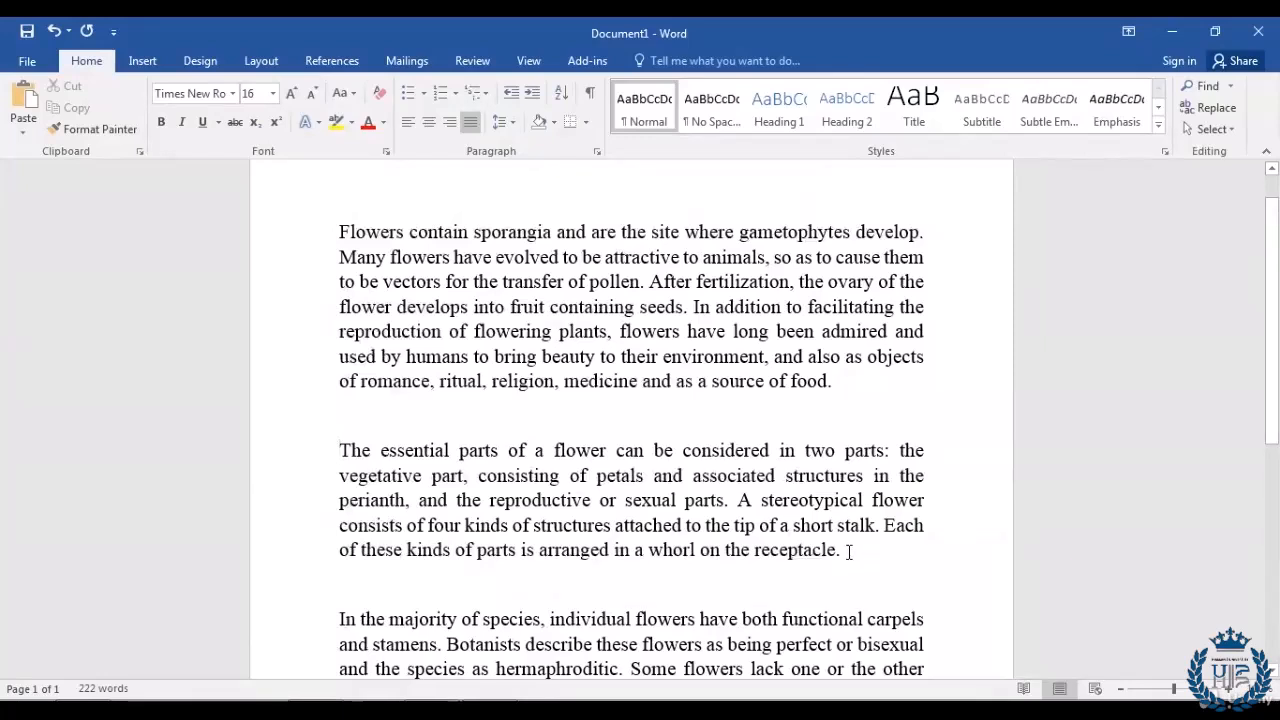
Step: Grow the second paragraph, on a flower's essential parts, from 16 to 20 pt, then deselect it
{"action": "left_click_drag", "start_coordinate": [837, 549], "coordinate": [331, 457]}
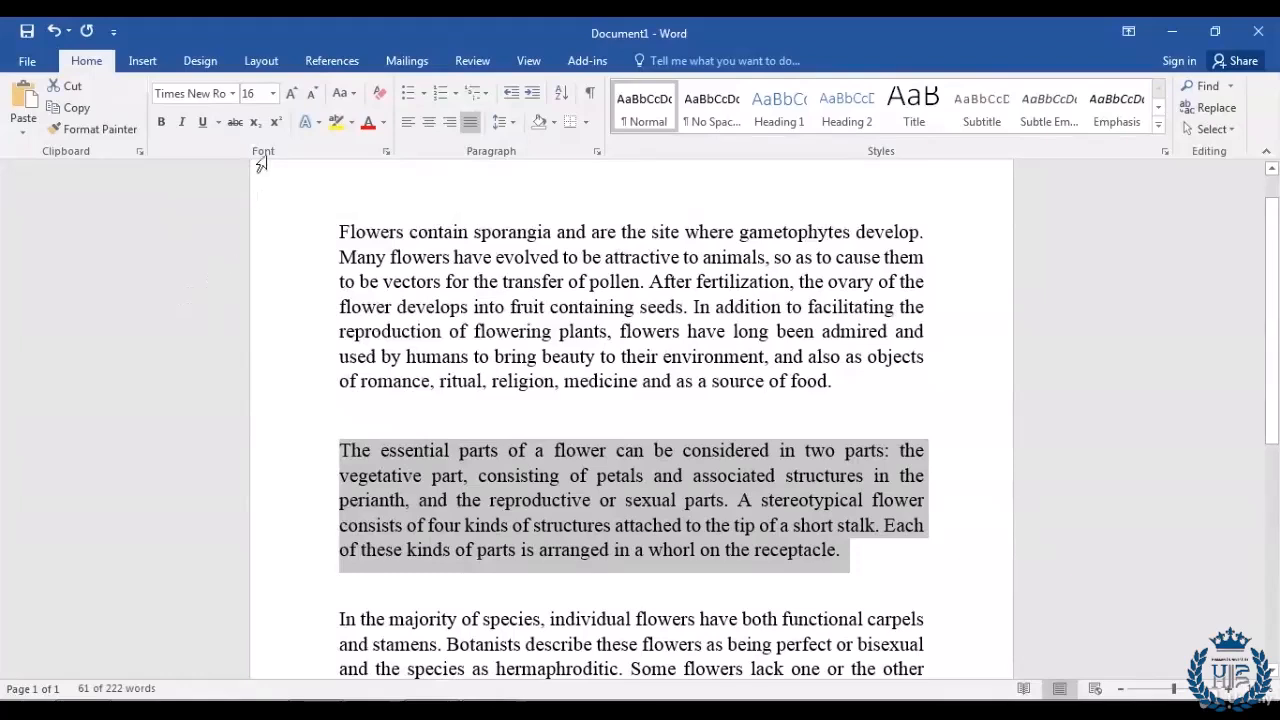
{"action": "left_click", "coordinate": [291, 94]}
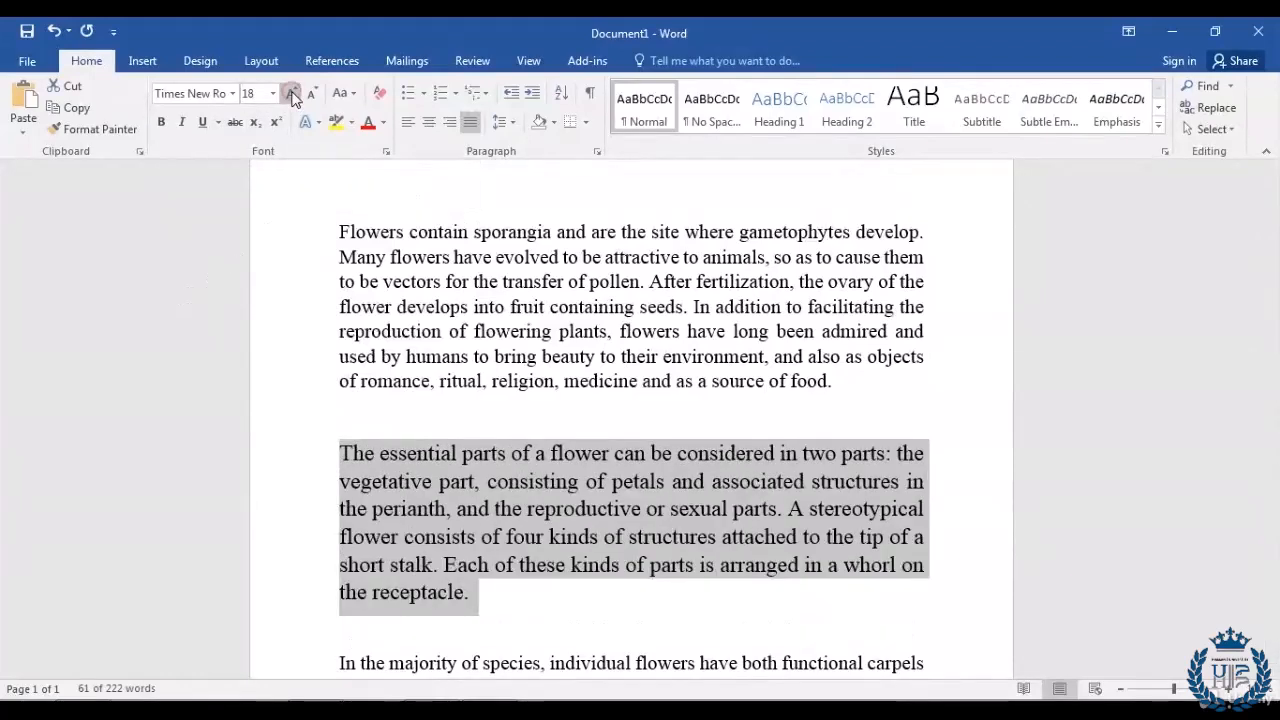
{"action": "left_click", "coordinate": [291, 94]}
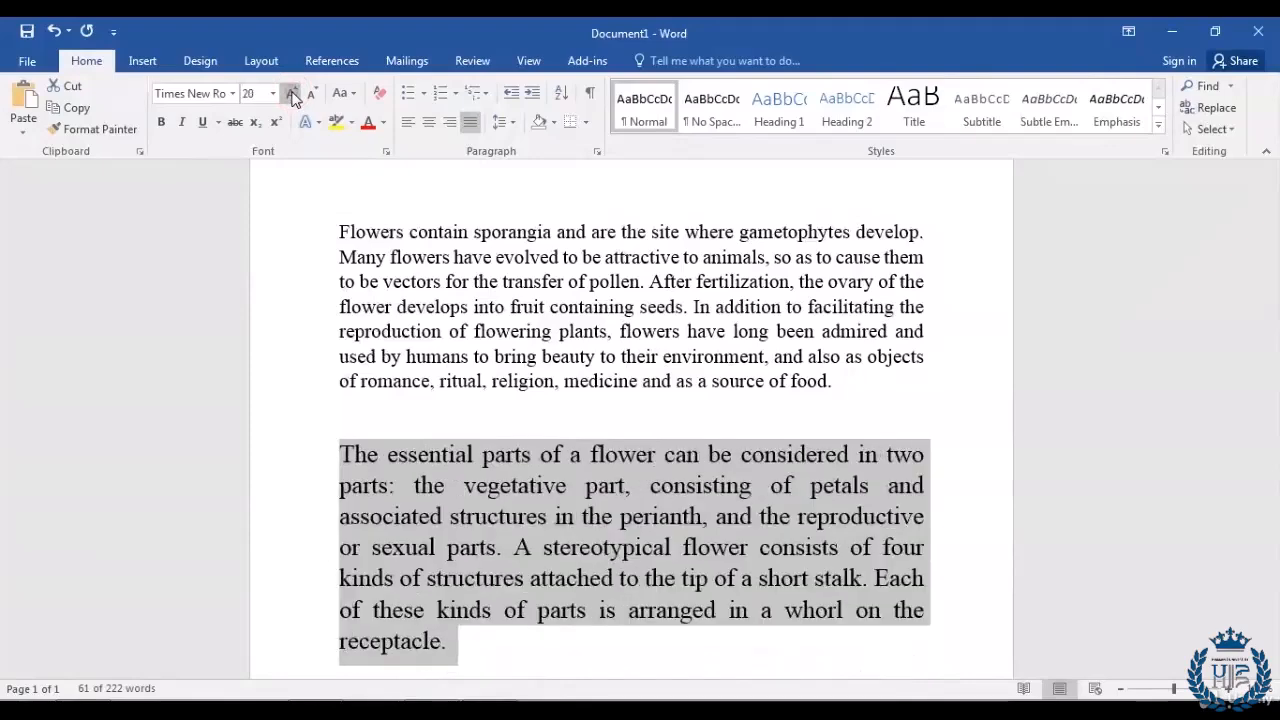
{"action": "left_click", "coordinate": [512, 652]}
{"action": "scroll", "coordinate": [513, 652], "scroll_direction": "down", "scroll_amount": 1}
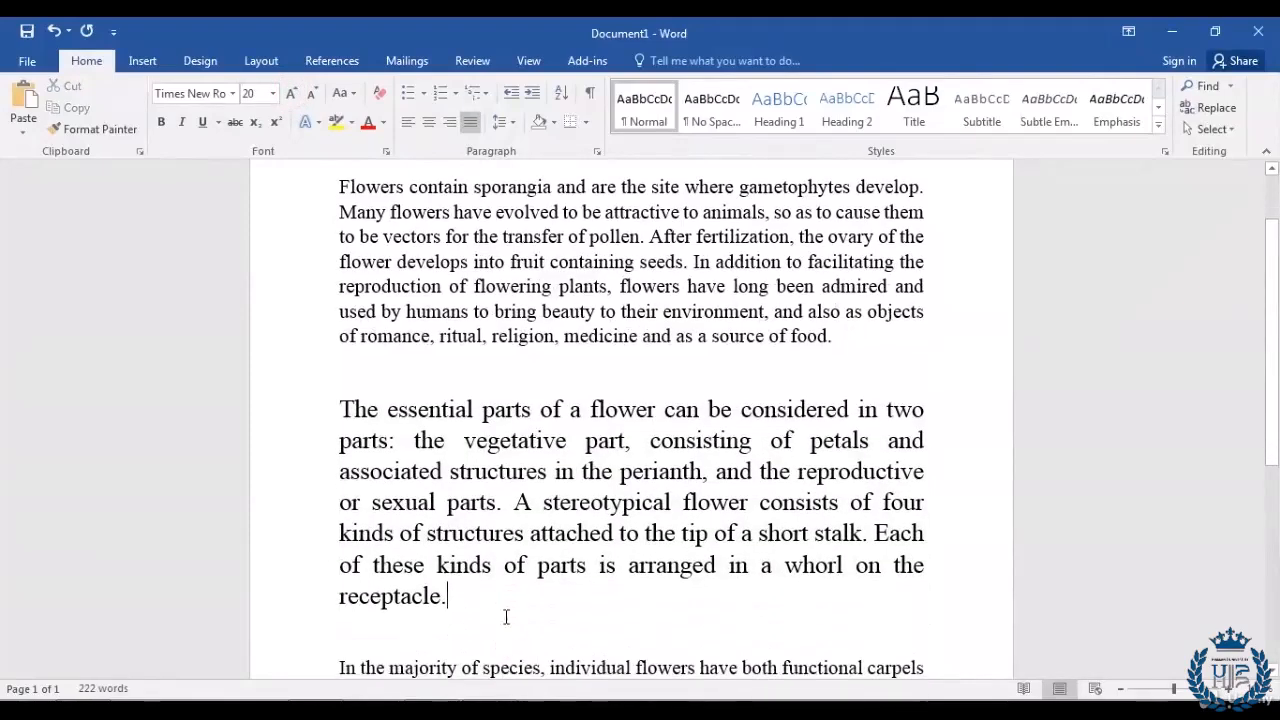
{"action": "scroll", "coordinate": [506, 614], "scroll_direction": "down", "scroll_amount": 3}
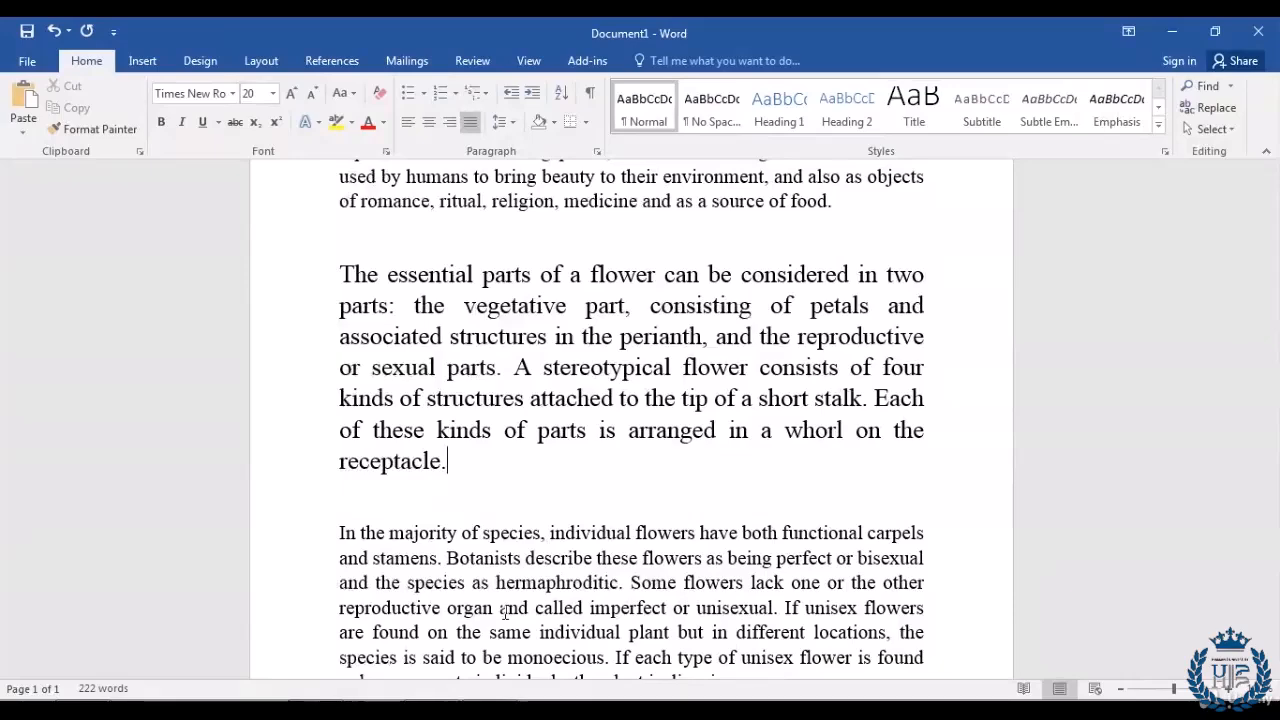
{"action": "scroll", "coordinate": [566, 517], "scroll_direction": "up", "scroll_amount": 4}
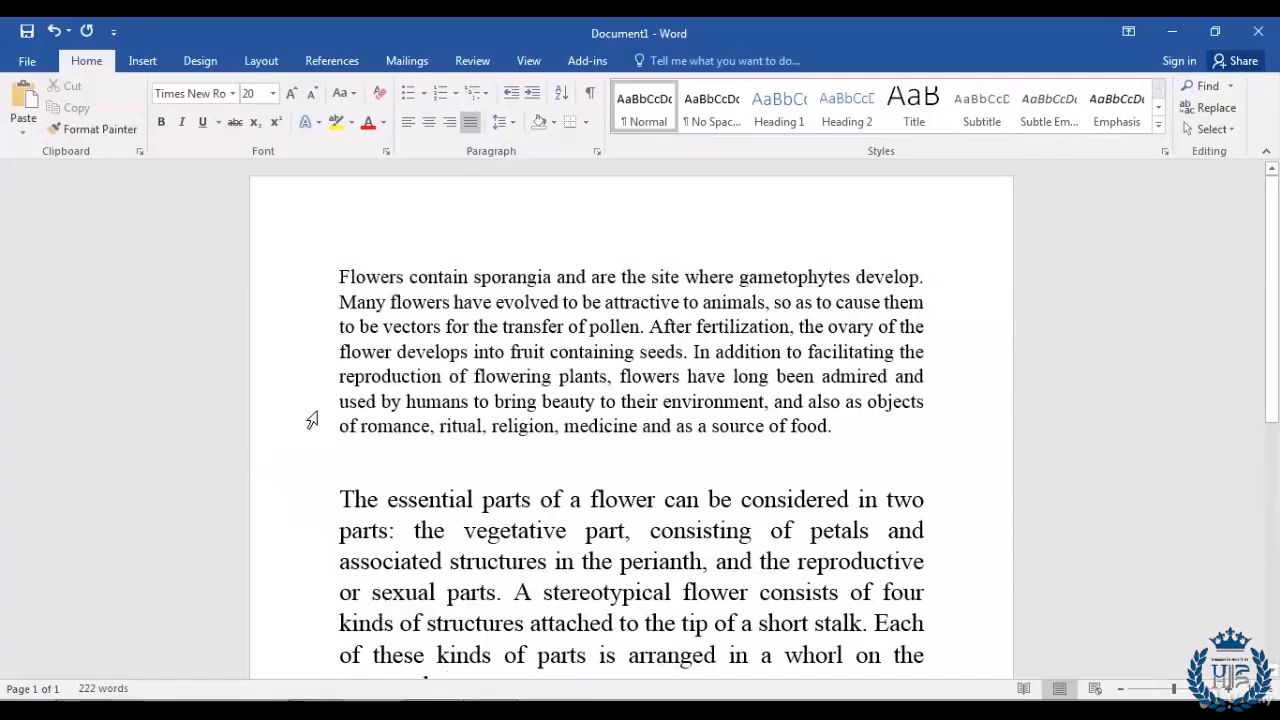
{"action": "left_click", "coordinate": [438, 277]}
{"action": "scroll", "coordinate": [434, 275], "scroll_direction": "down", "scroll_amount": 3}
{"action": "left_click", "coordinate": [427, 366]}
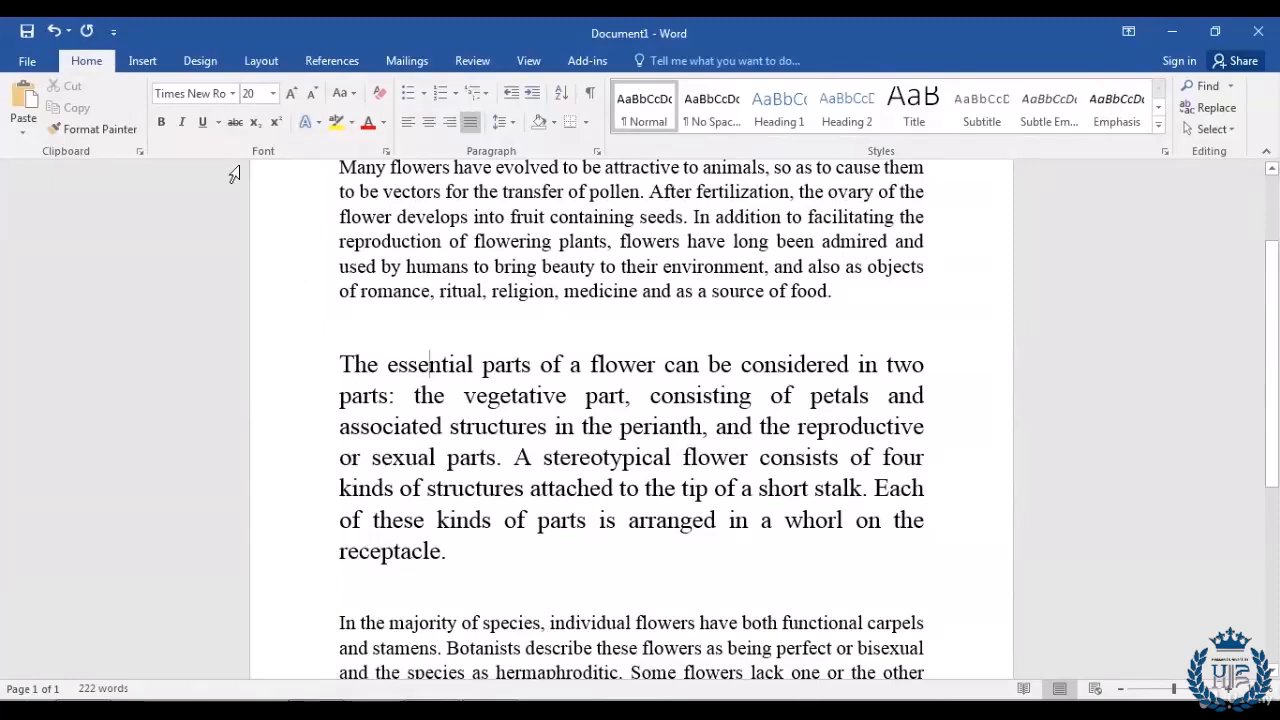
{"action": "left_click", "coordinate": [576, 622]}
{"action": "scroll", "coordinate": [285, 556], "scroll_direction": "up", "scroll_amount": 2}
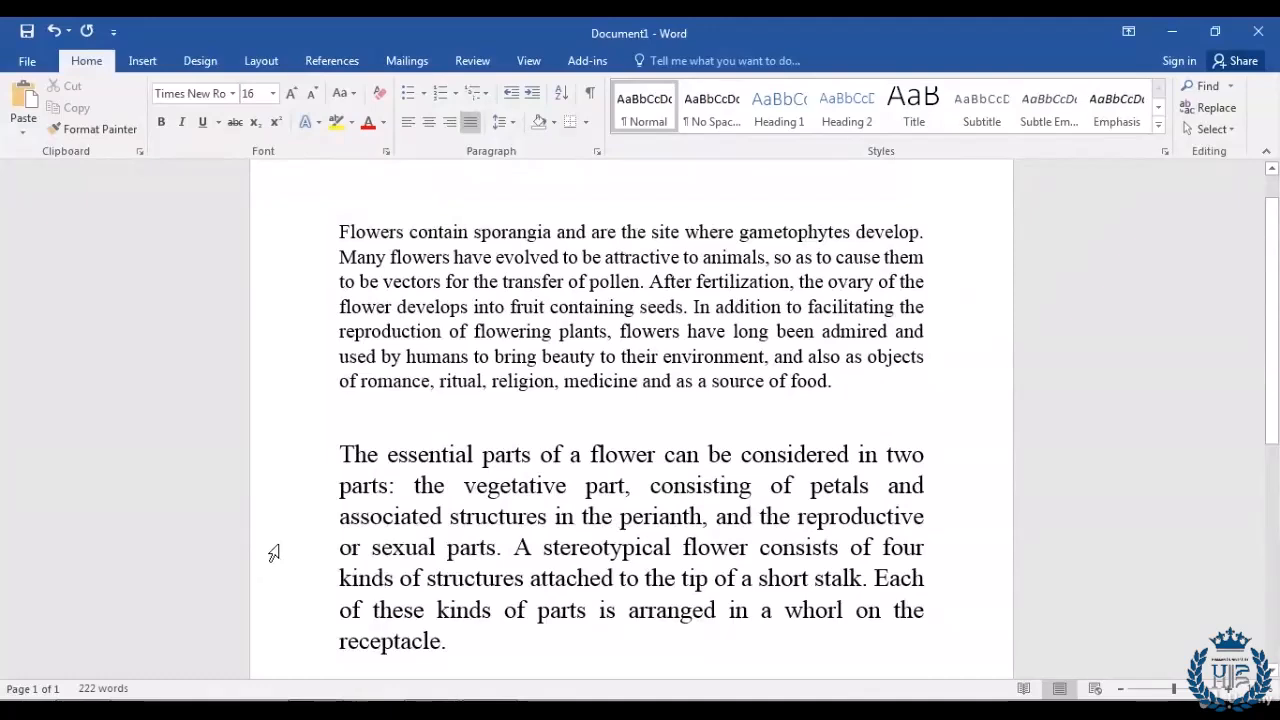
{"action": "left_click", "coordinate": [327, 236]}
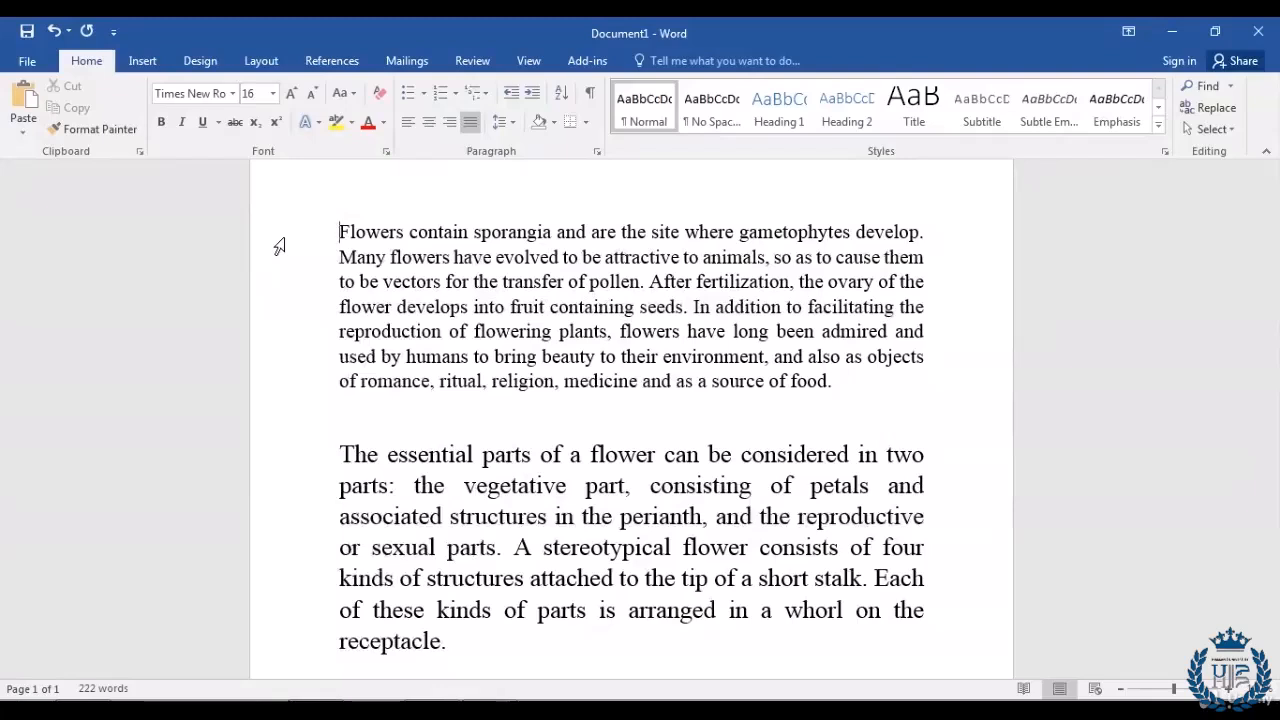
Step: Select the whole document and enter 14 in the Font Size box so all paragraphs are 14 pt
{"action": "key", "text": "ctrl+a"}
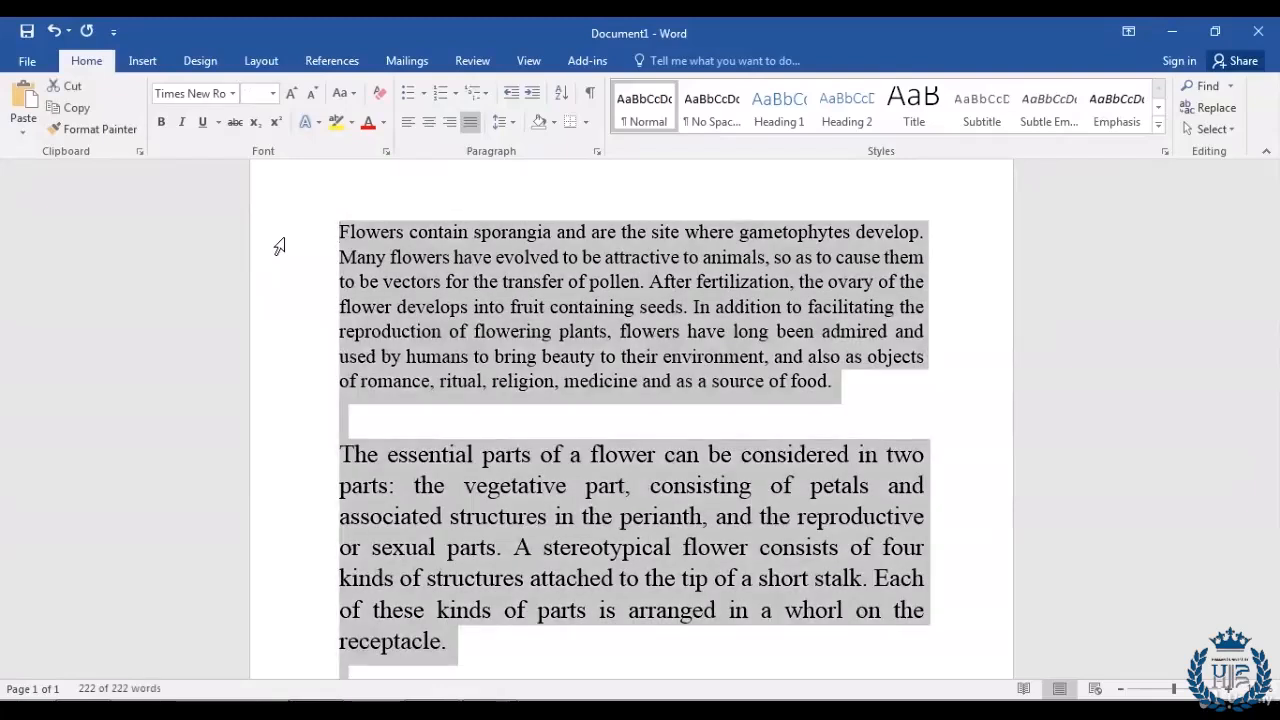
{"action": "left_click", "coordinate": [248, 93]}
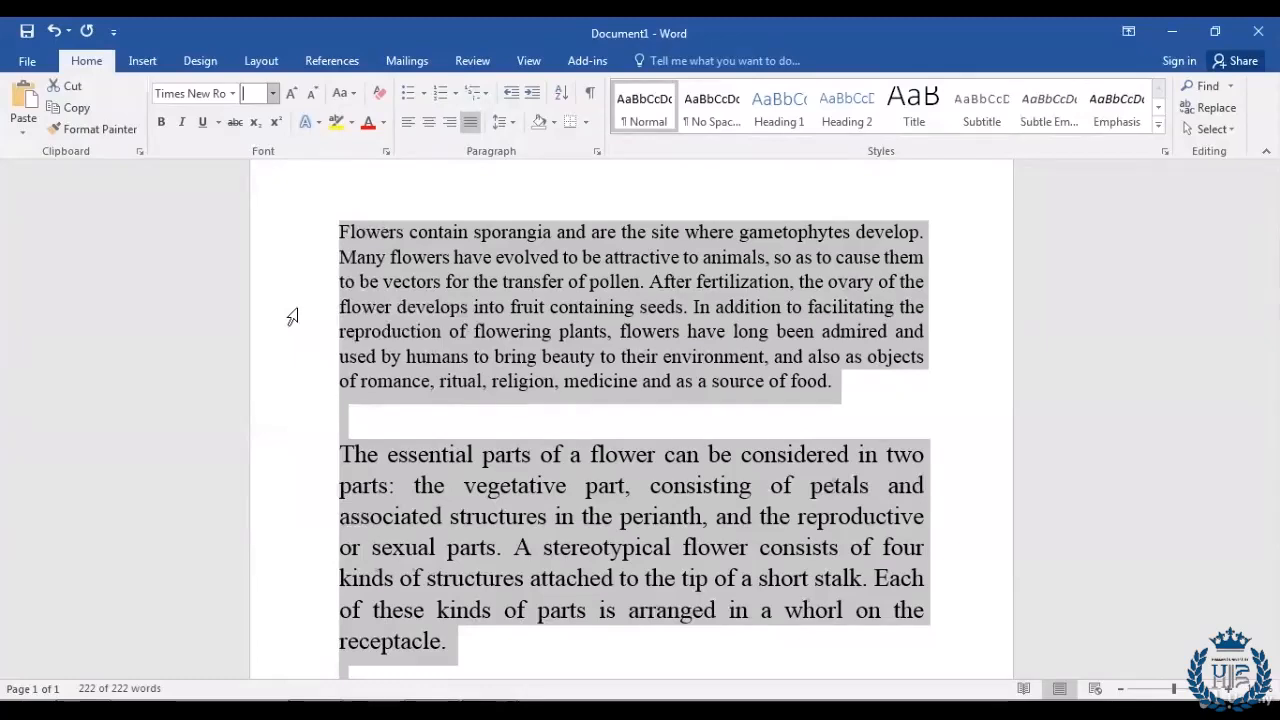
{"action": "type", "text": "14"}
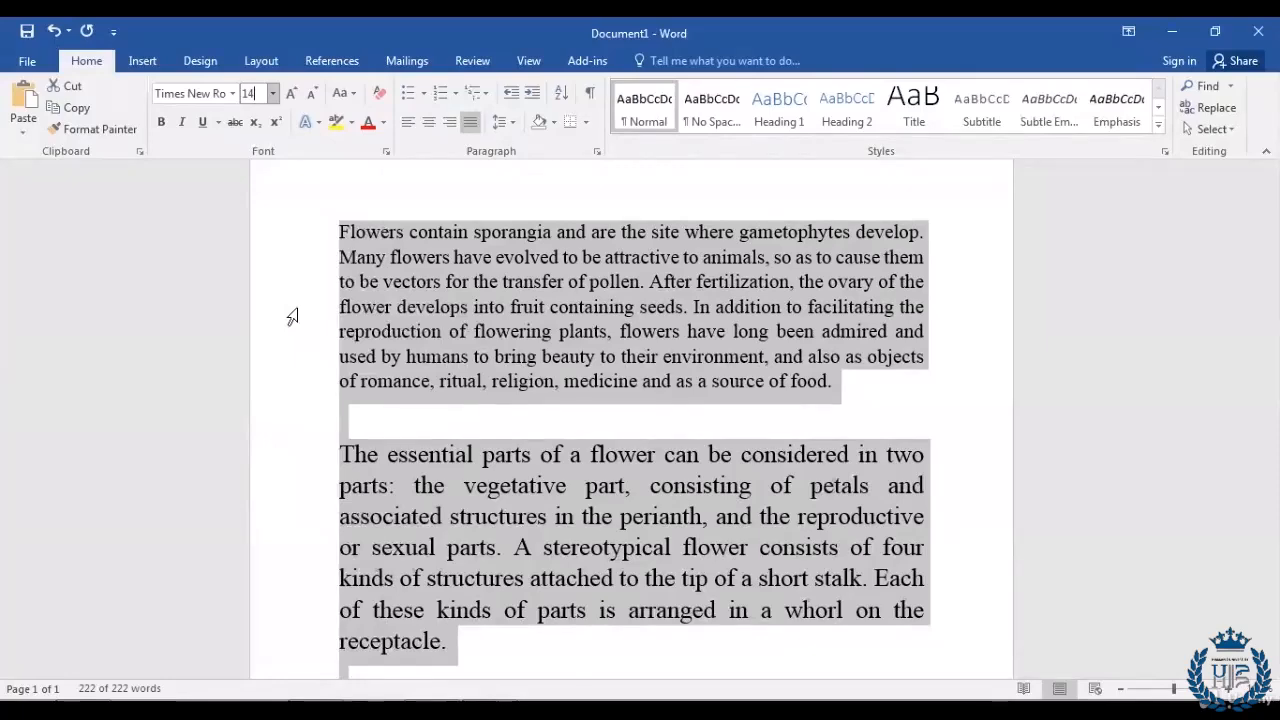
{"action": "key", "text": "Return"}
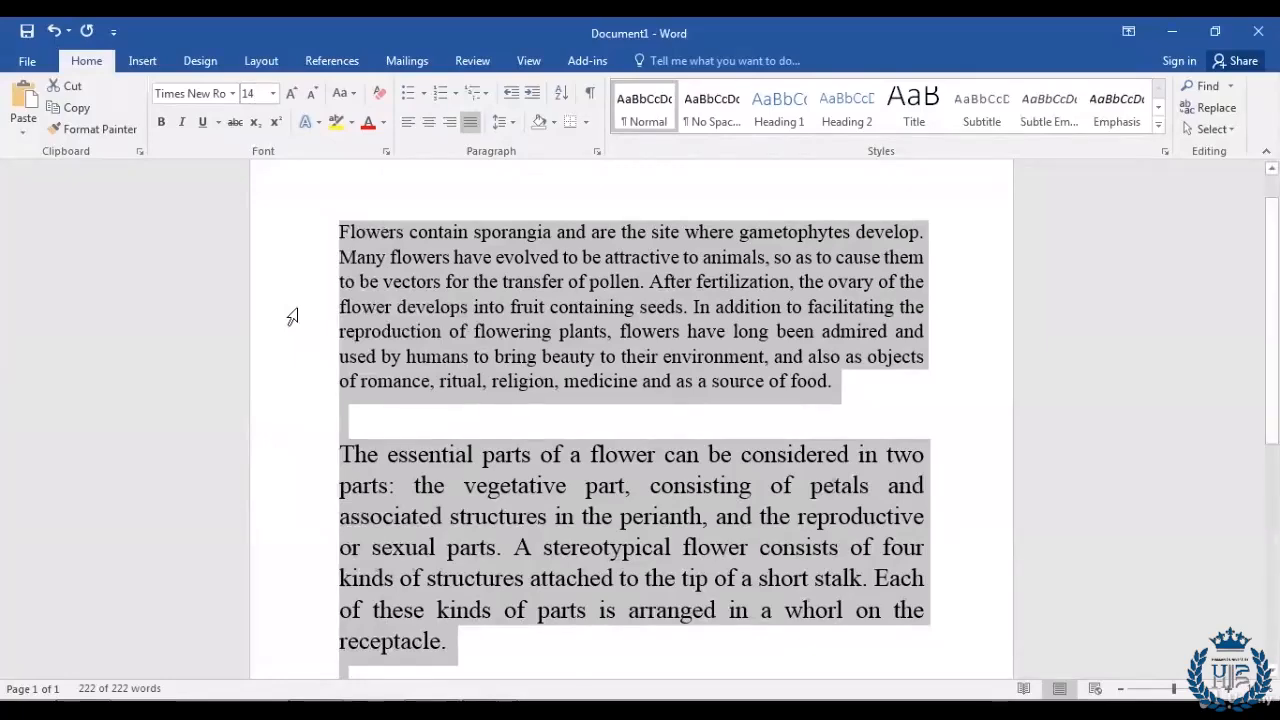
{"action": "left_click", "coordinate": [490, 379]}
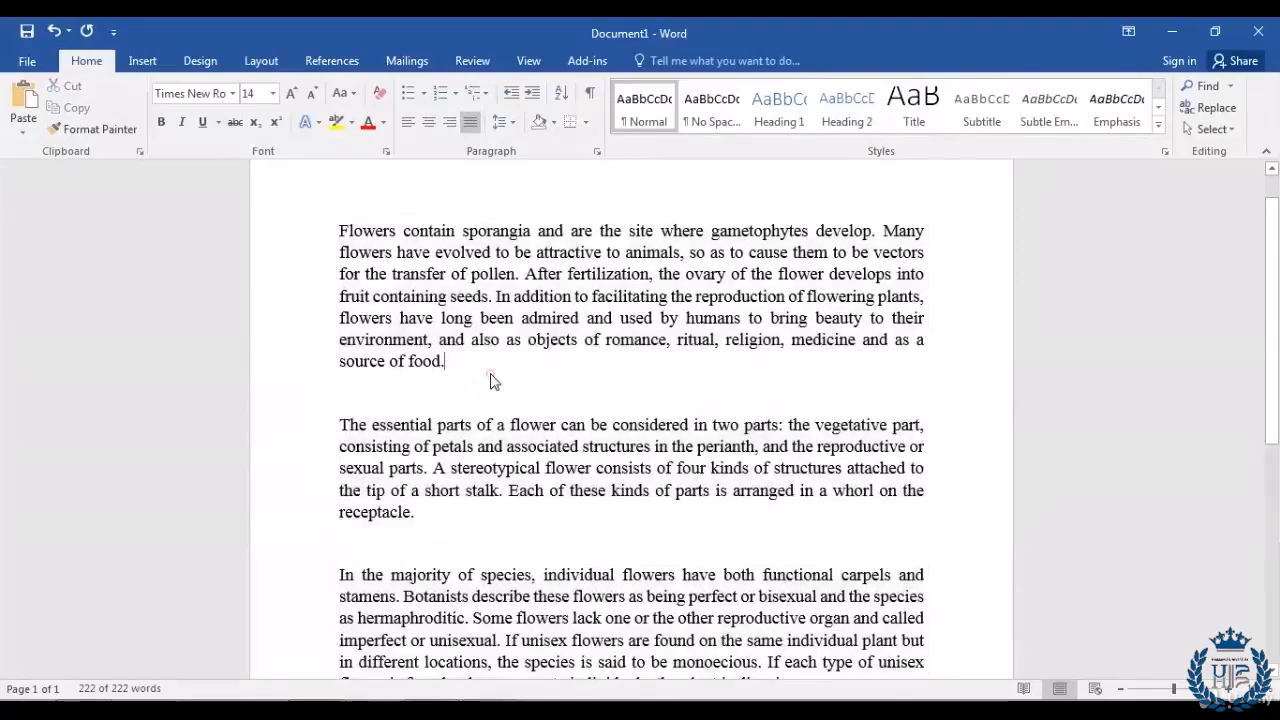
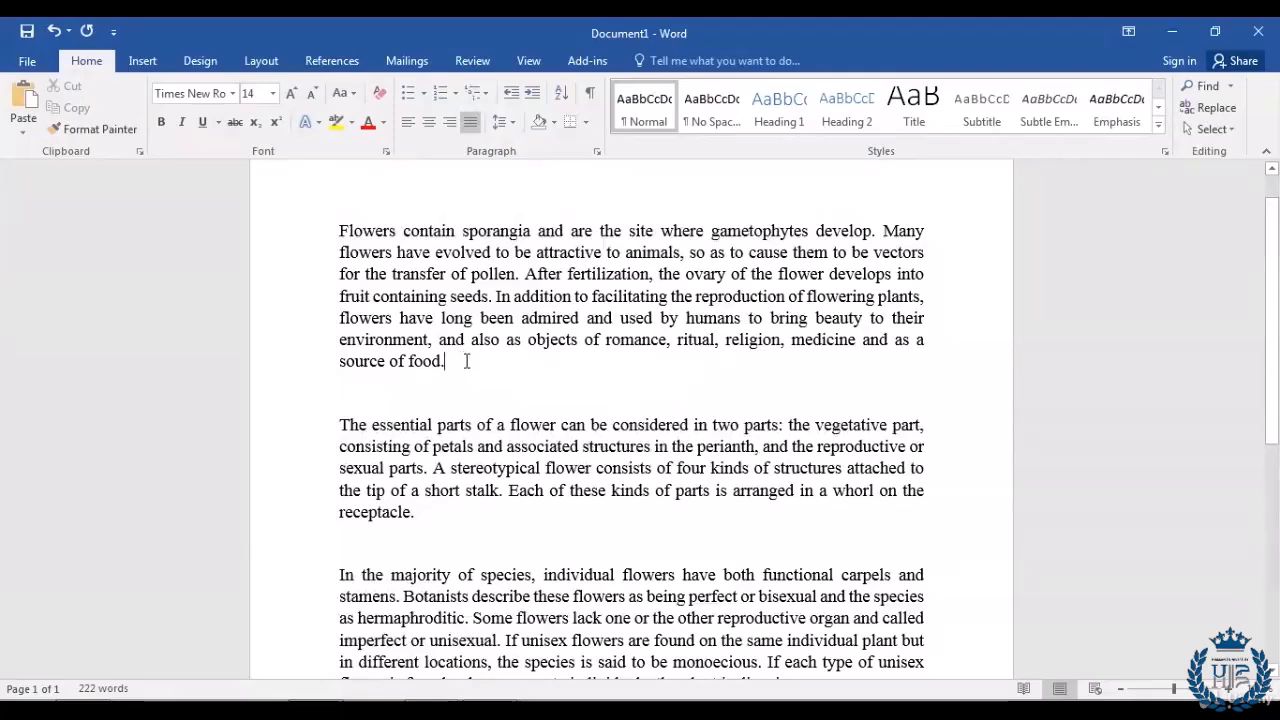
Step: Shrink the first flower paragraph stepwise from 14 pt through 12 and 11 to 10 pt
{"action": "left_click_drag", "start_coordinate": [466, 361], "coordinate": [307, 233]}
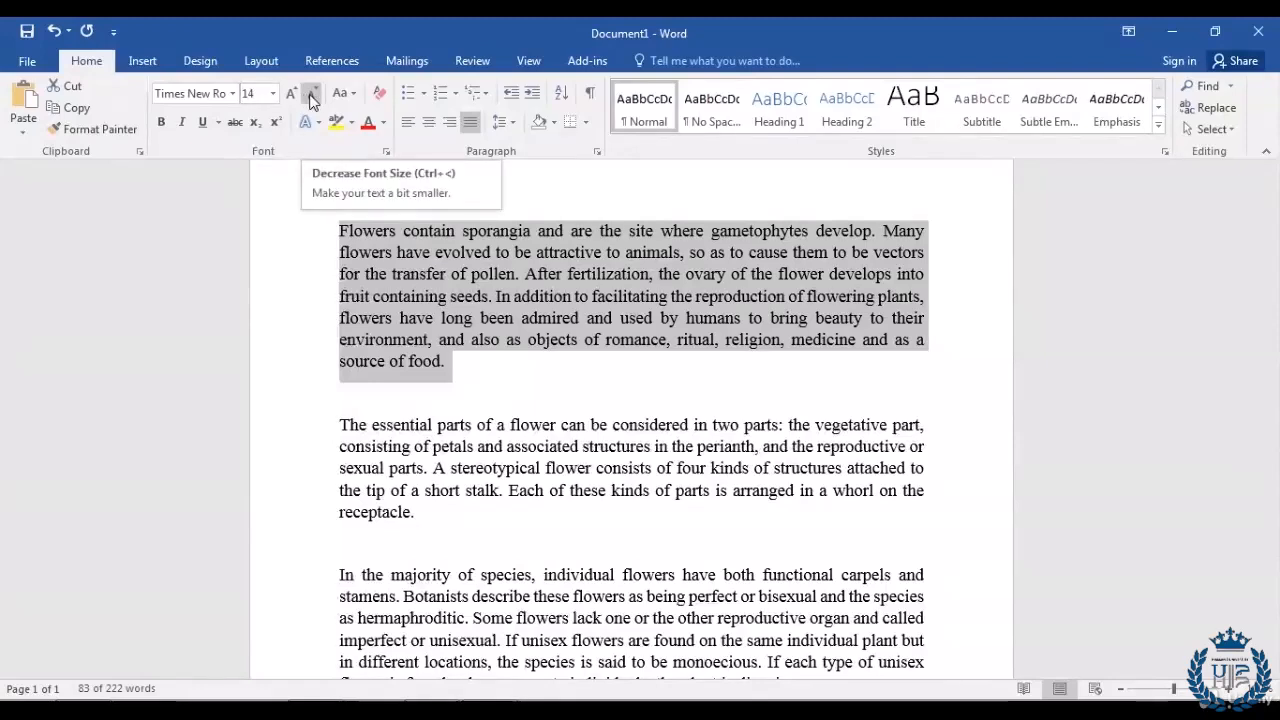
{"action": "left_click", "coordinate": [312, 96]}
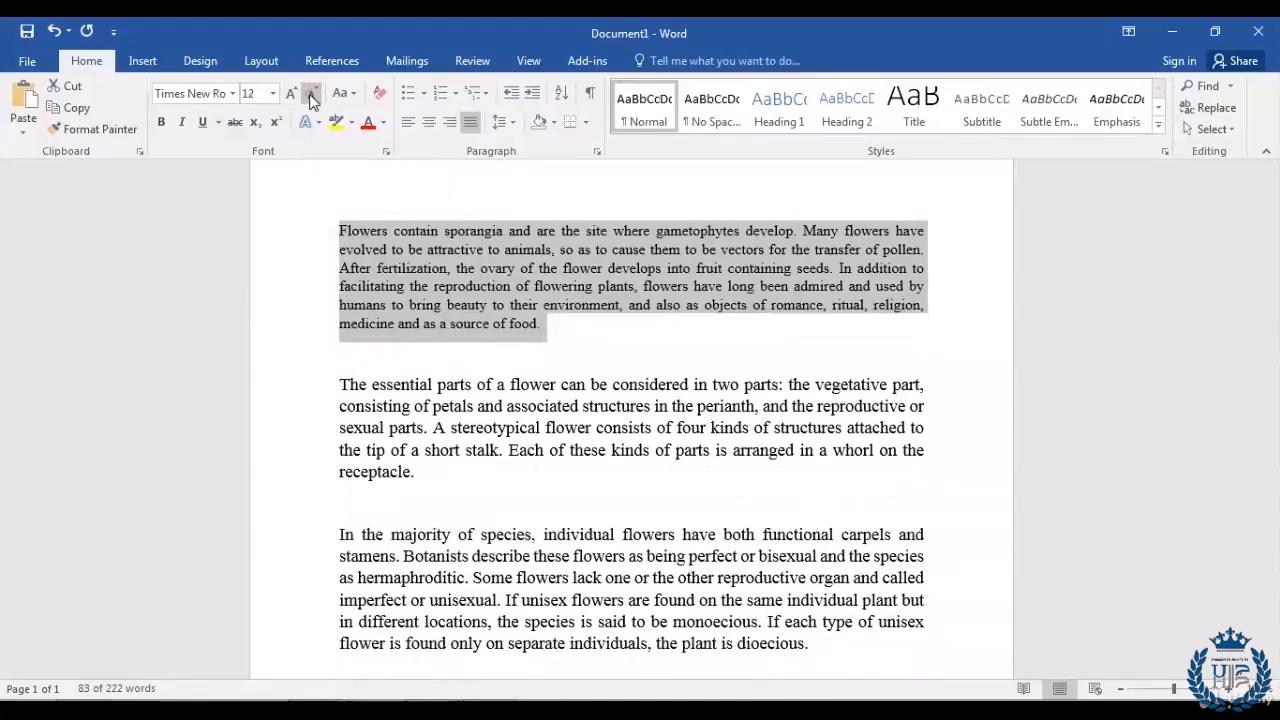
{"action": "left_click", "coordinate": [312, 96]}
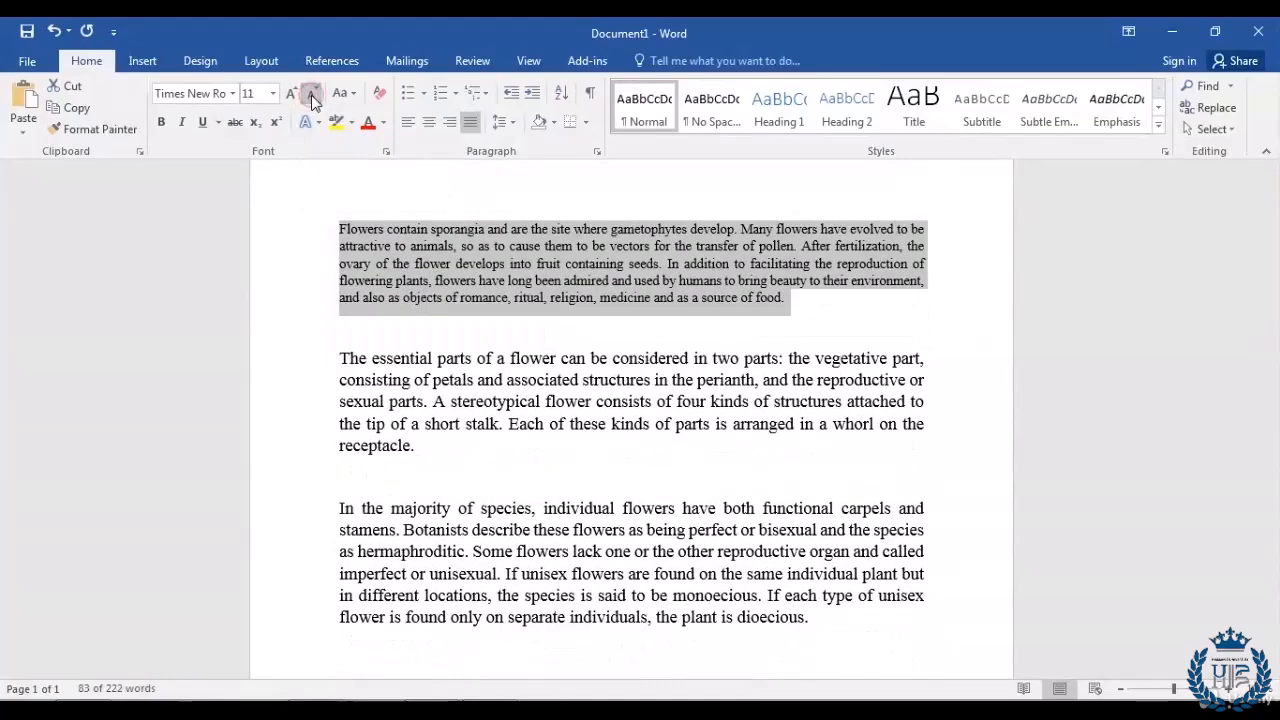
{"action": "left_click", "coordinate": [312, 96]}
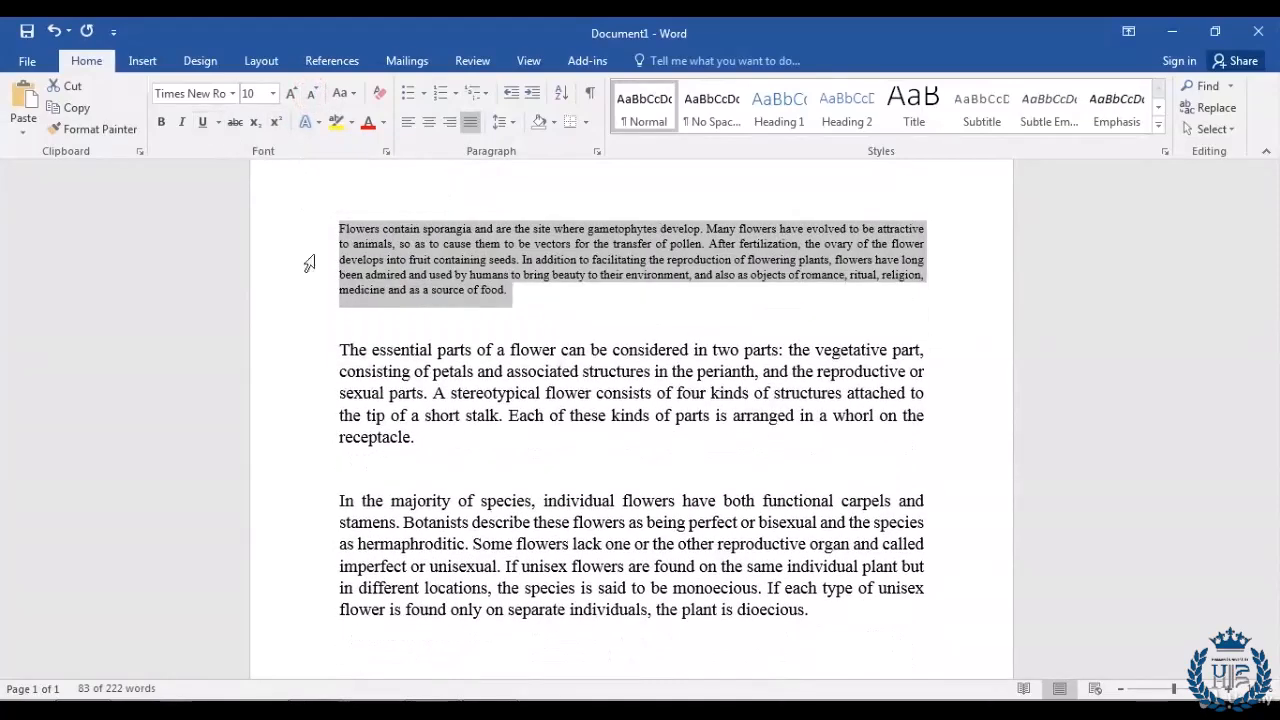
{"action": "left_click", "coordinate": [519, 302]}
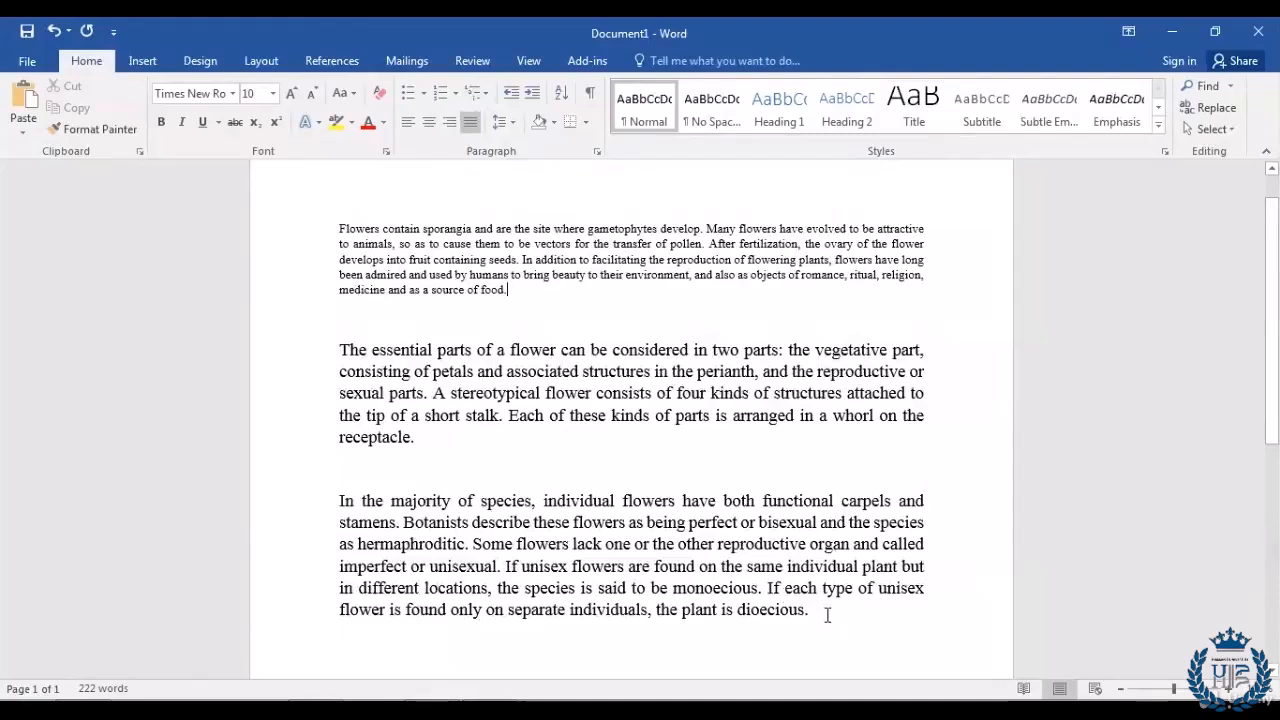
Step: Shrink the second and third paragraphs from 14 pt through 12 and 11 down to 10 pt
{"action": "left_click_drag", "start_coordinate": [827, 615], "coordinate": [279, 357]}
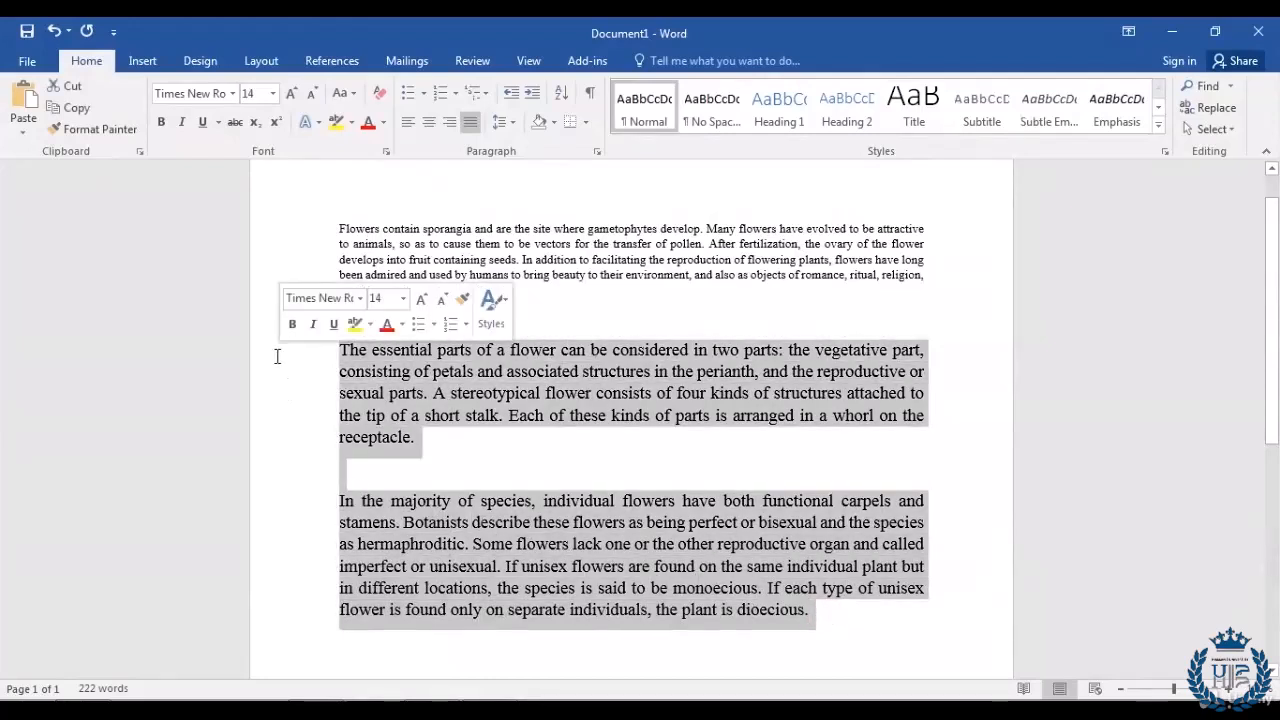
{"action": "left_click", "coordinate": [312, 100]}
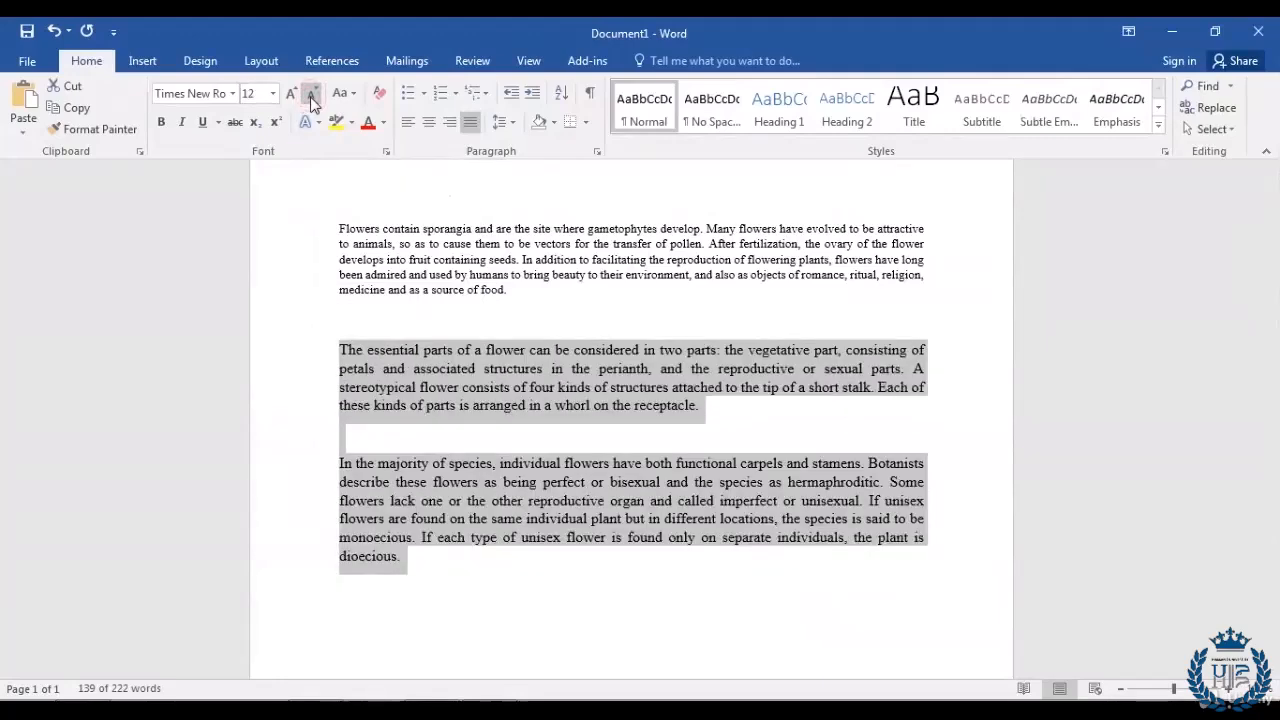
{"action": "left_click", "coordinate": [312, 100]}
{"action": "left_click", "coordinate": [312, 100]}
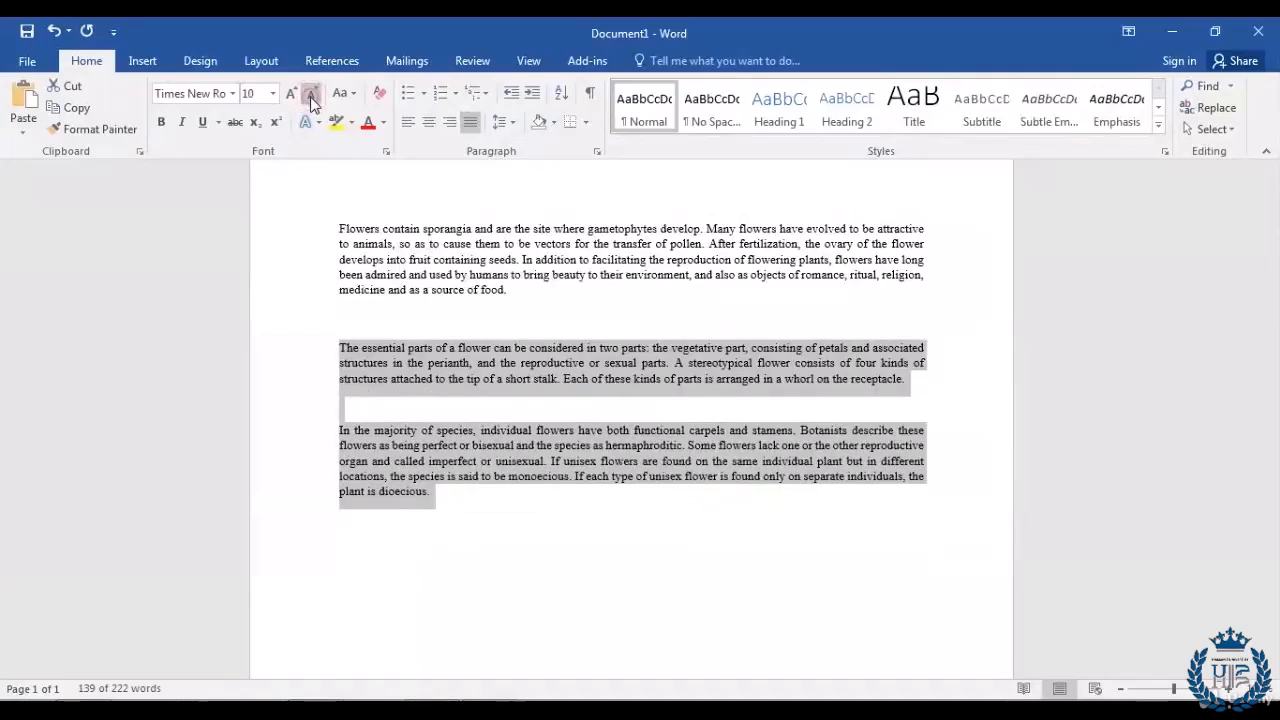
{"action": "left_click", "coordinate": [479, 495]}
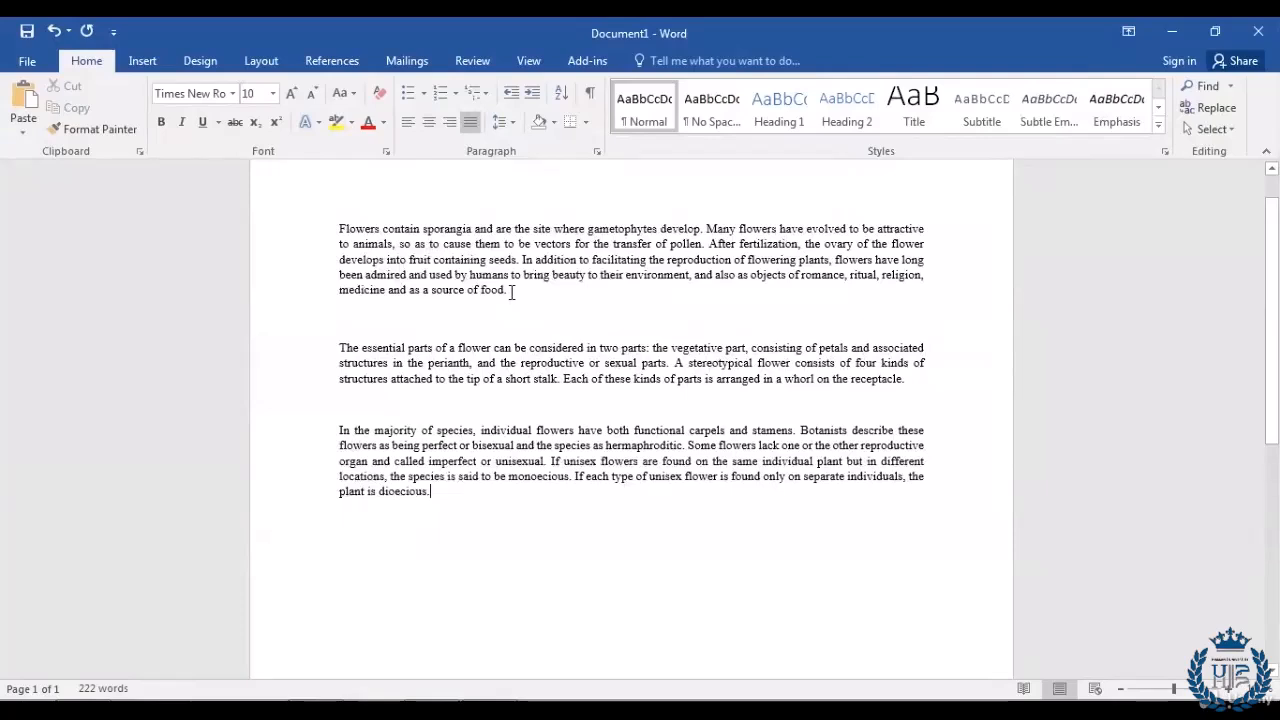
{"action": "left_click_drag", "start_coordinate": [520, 292], "coordinate": [314, 219]}
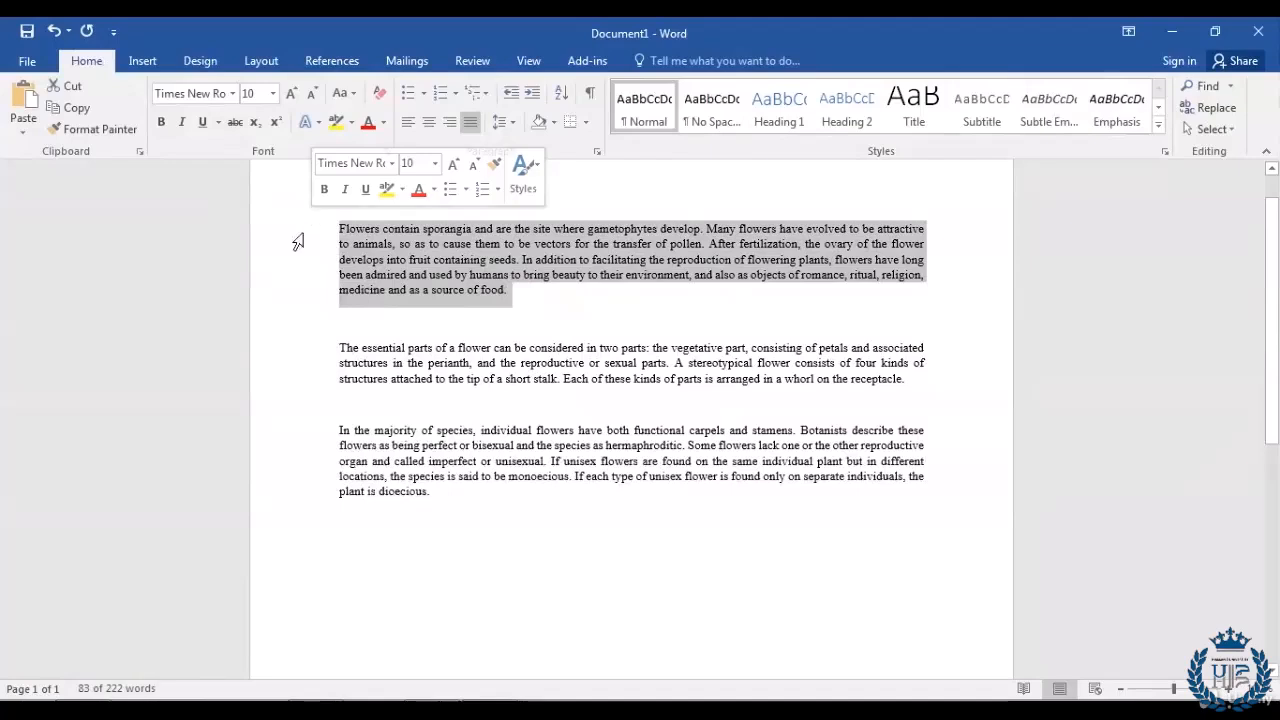
{"action": "left_click", "coordinate": [162, 124]}
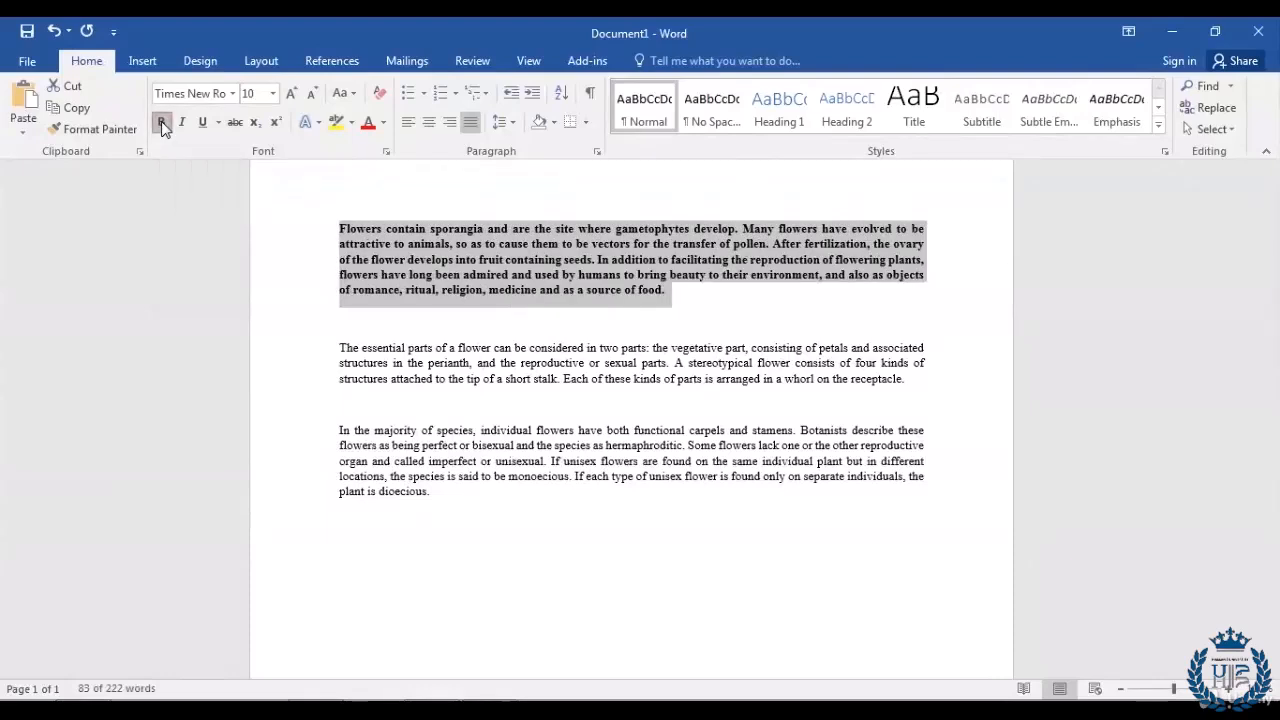
{"action": "left_click", "coordinate": [679, 299]}
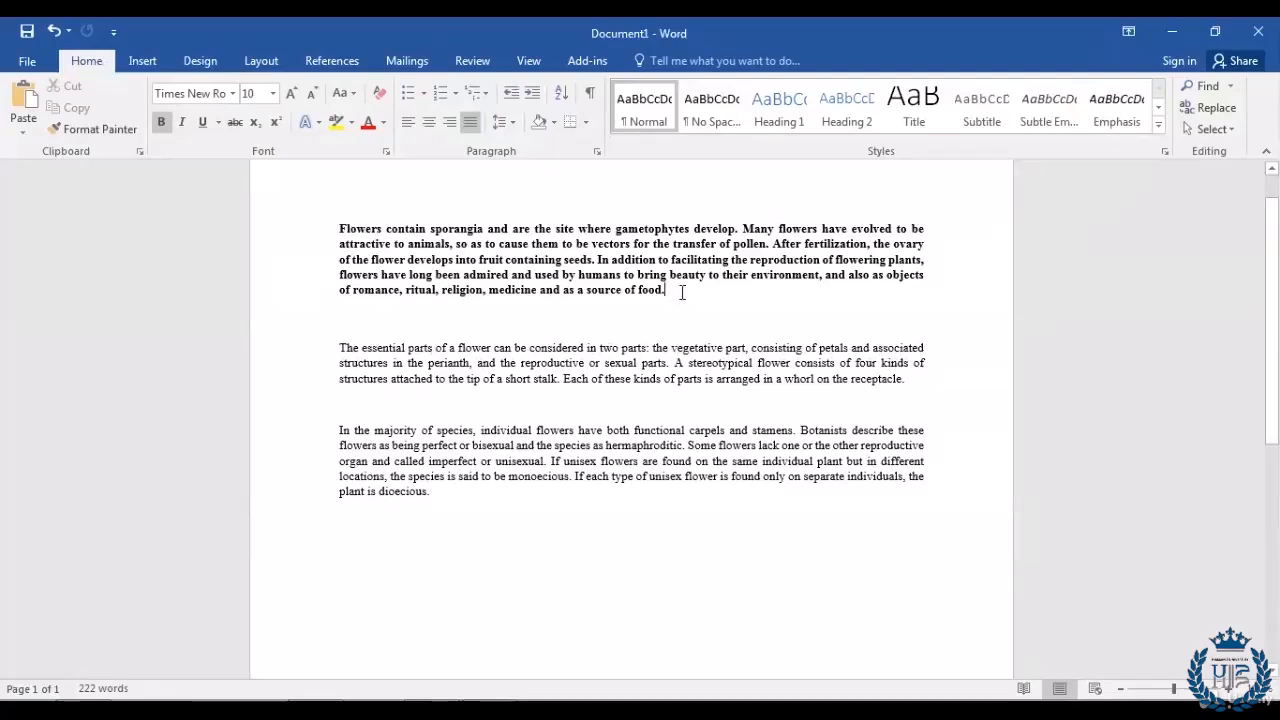
{"action": "left_click_drag", "start_coordinate": [678, 297], "coordinate": [288, 224]}
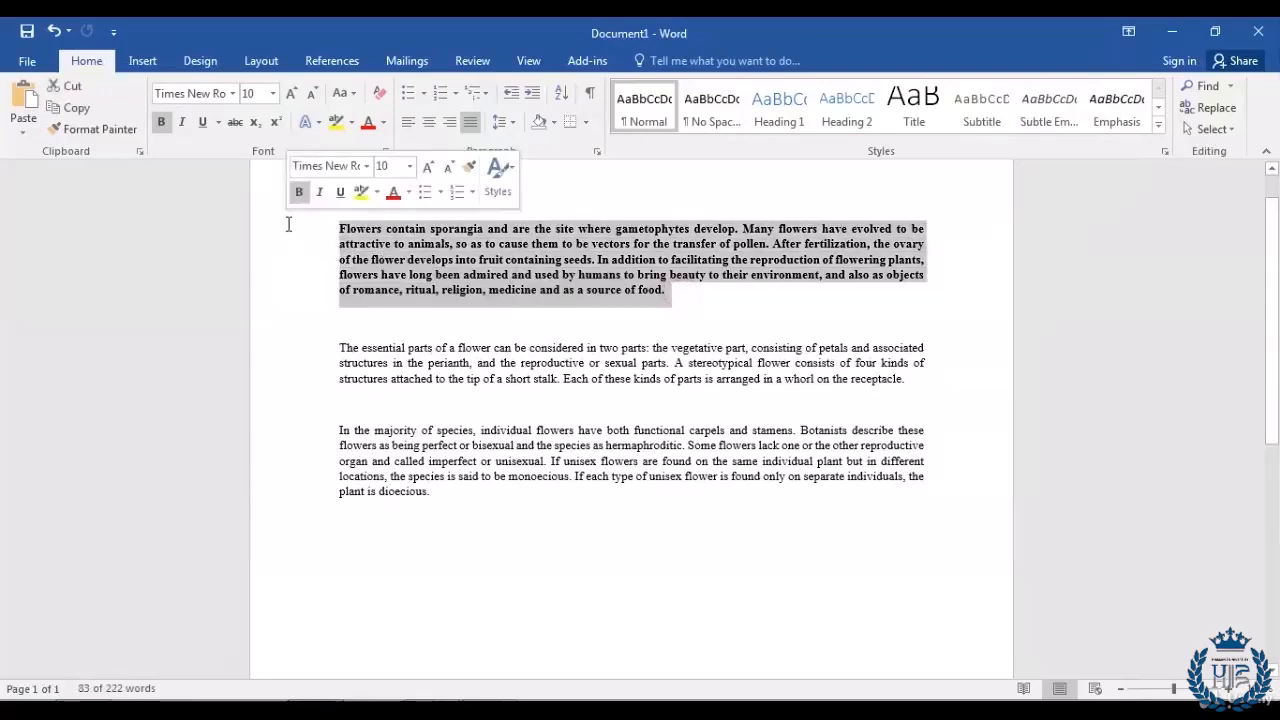
{"action": "left_click", "coordinate": [161, 124]}
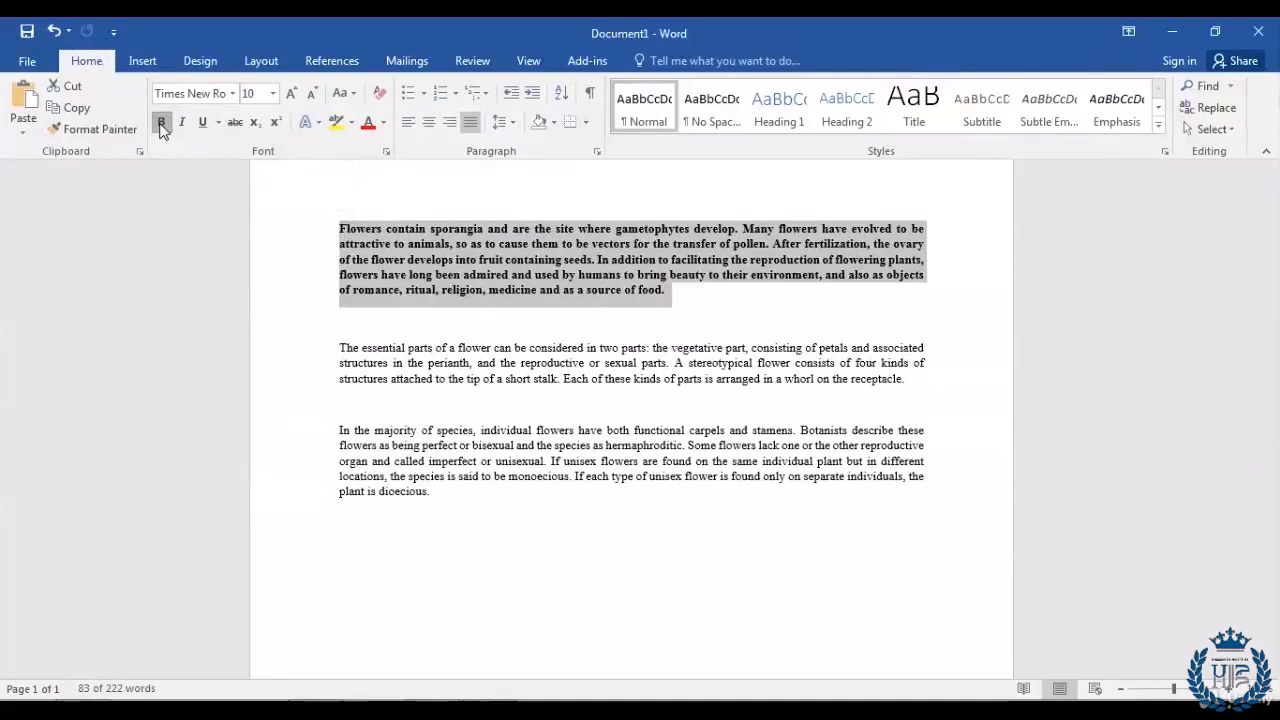
{"action": "left_click", "coordinate": [539, 307]}
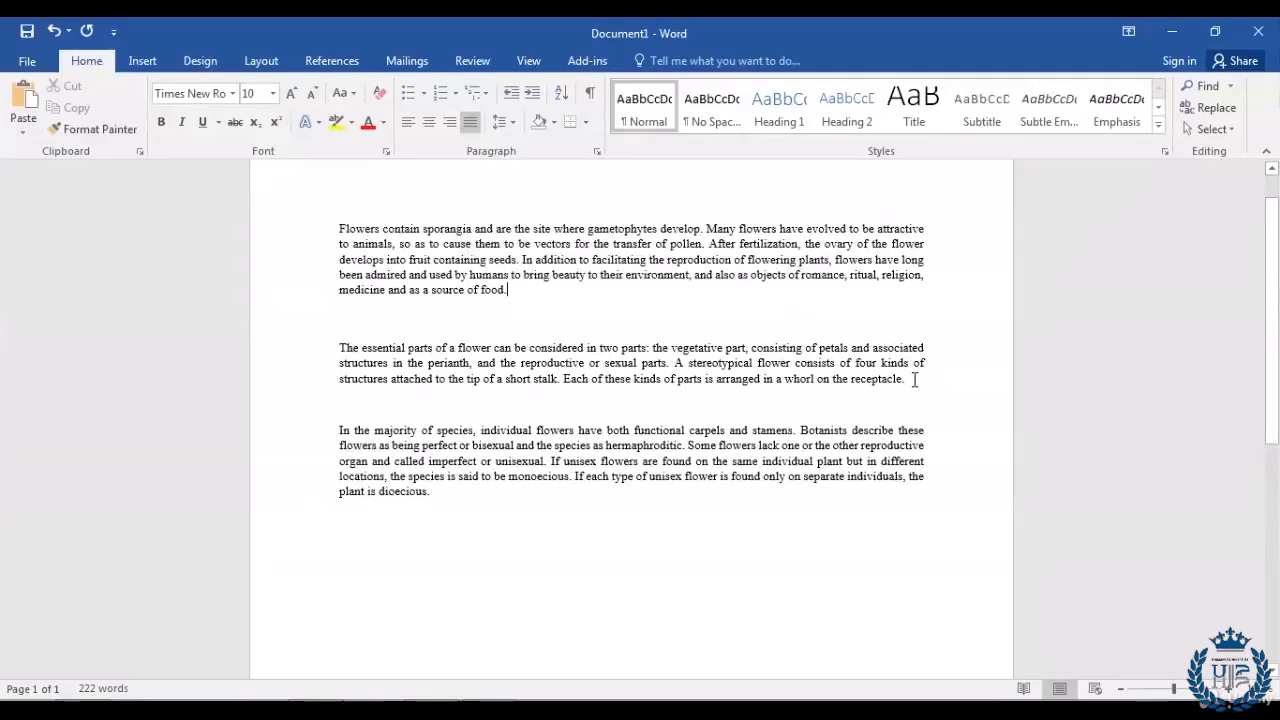
{"action": "left_click_drag", "start_coordinate": [914, 380], "coordinate": [340, 347]}
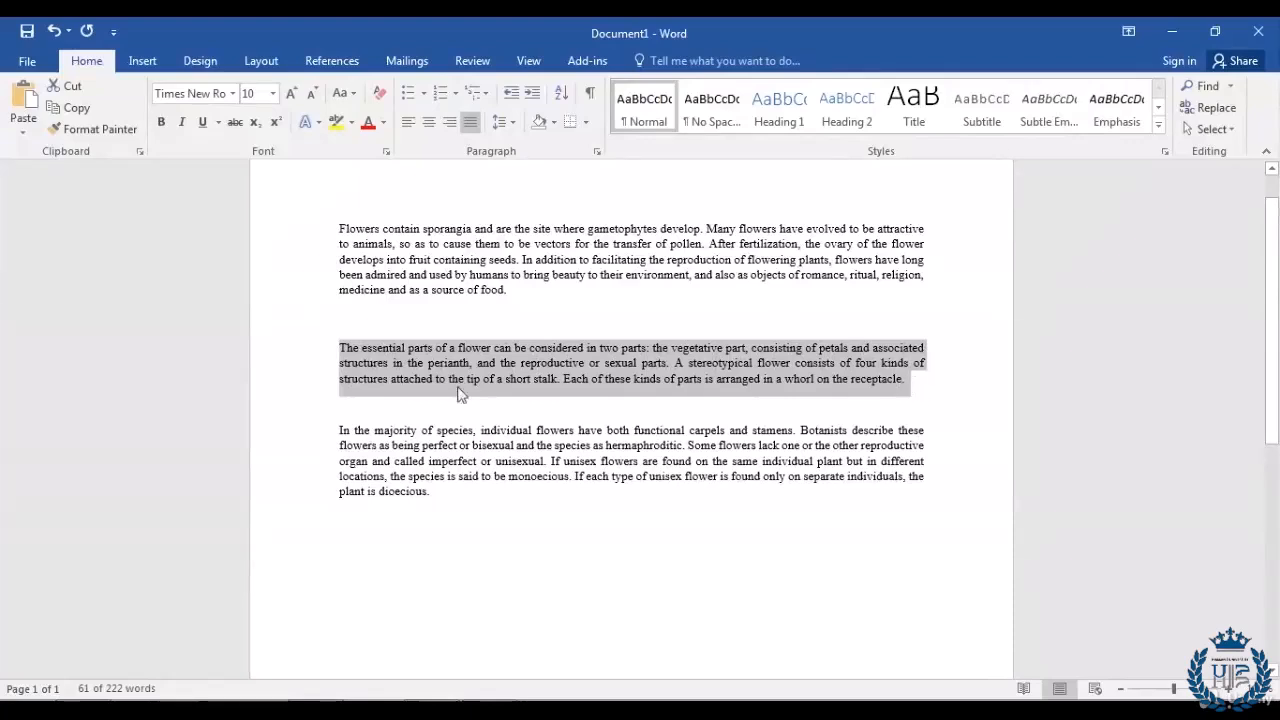
{"action": "left_click", "coordinate": [182, 127]}
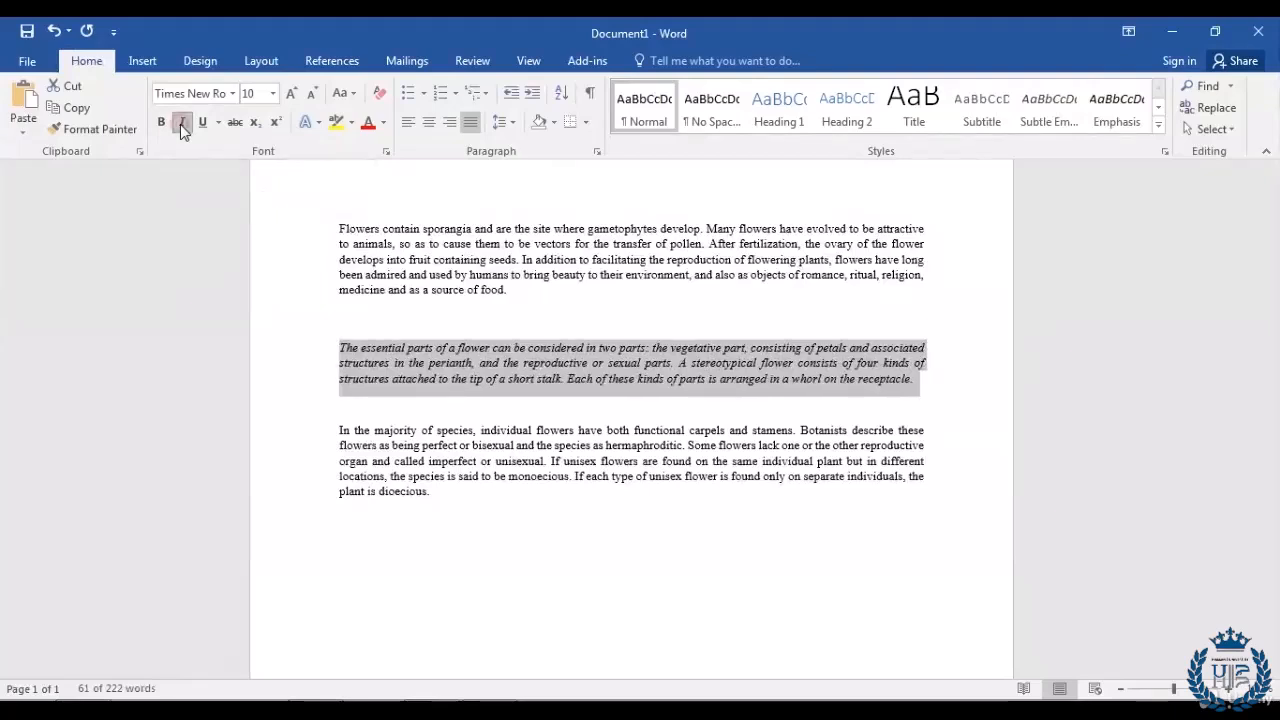
{"action": "left_click", "coordinate": [933, 373]}
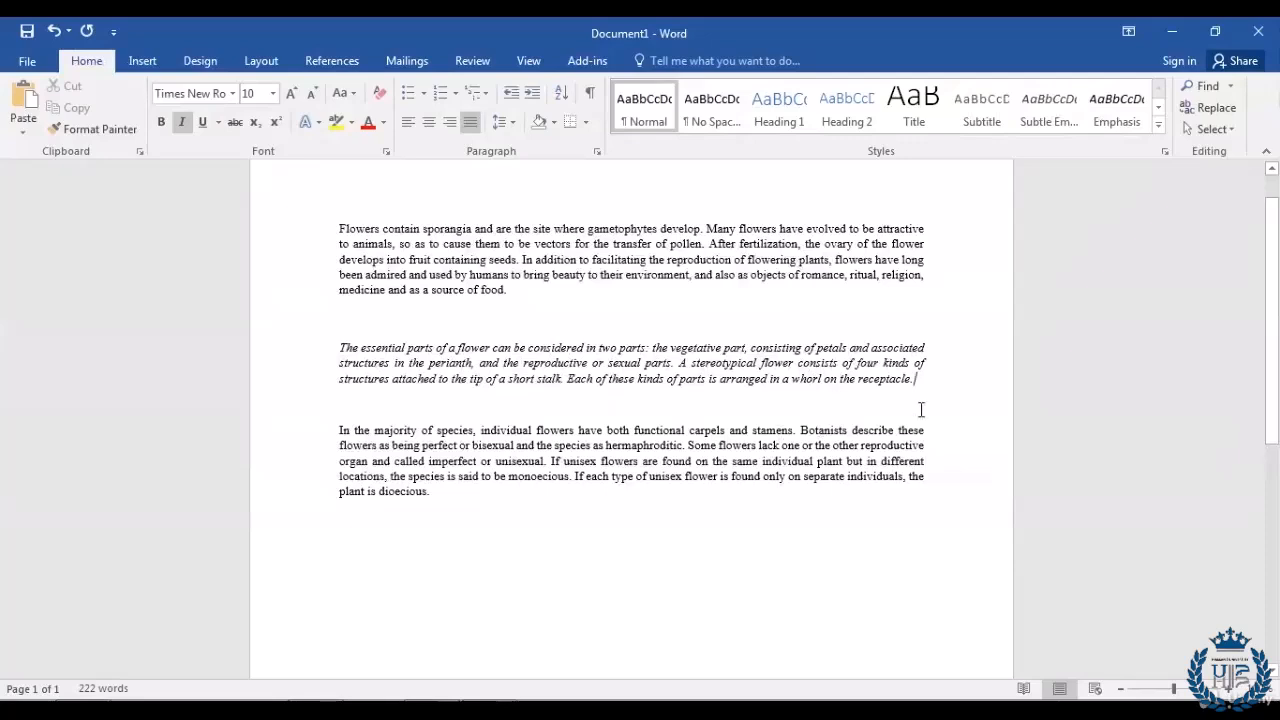
{"action": "left_click_drag", "start_coordinate": [926, 381], "coordinate": [340, 348]}
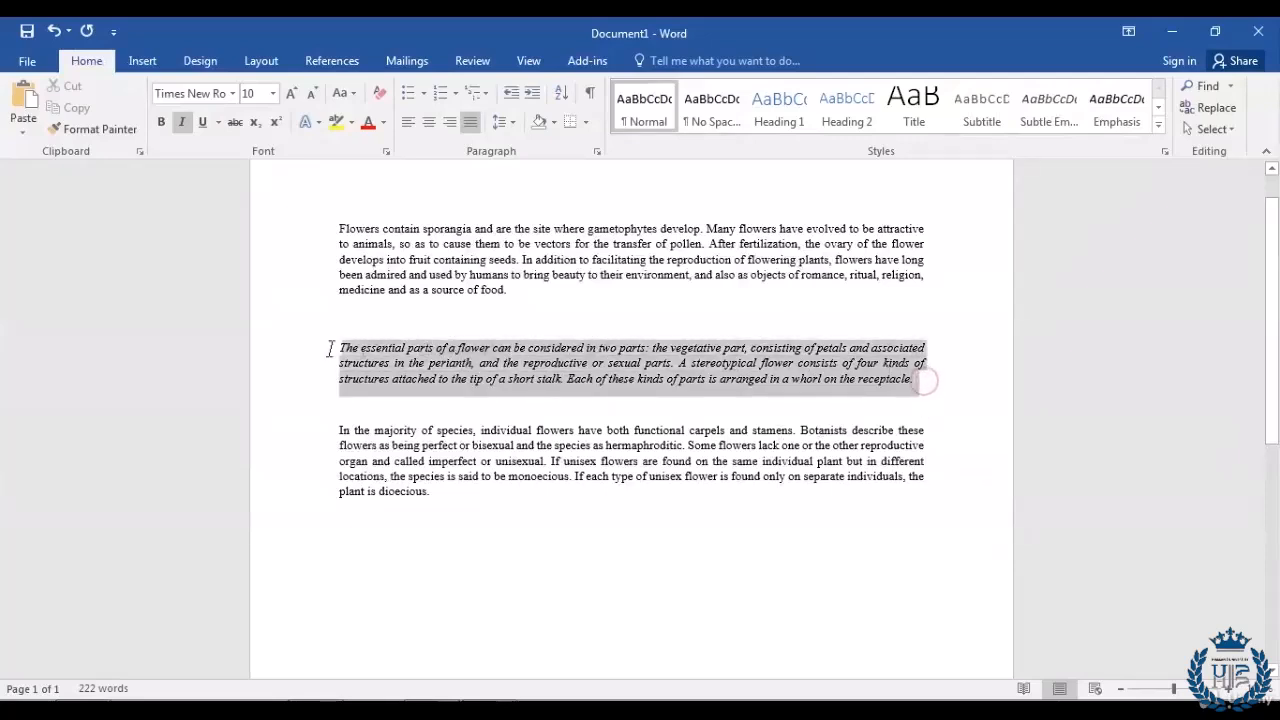
{"action": "left_click", "coordinate": [183, 123]}
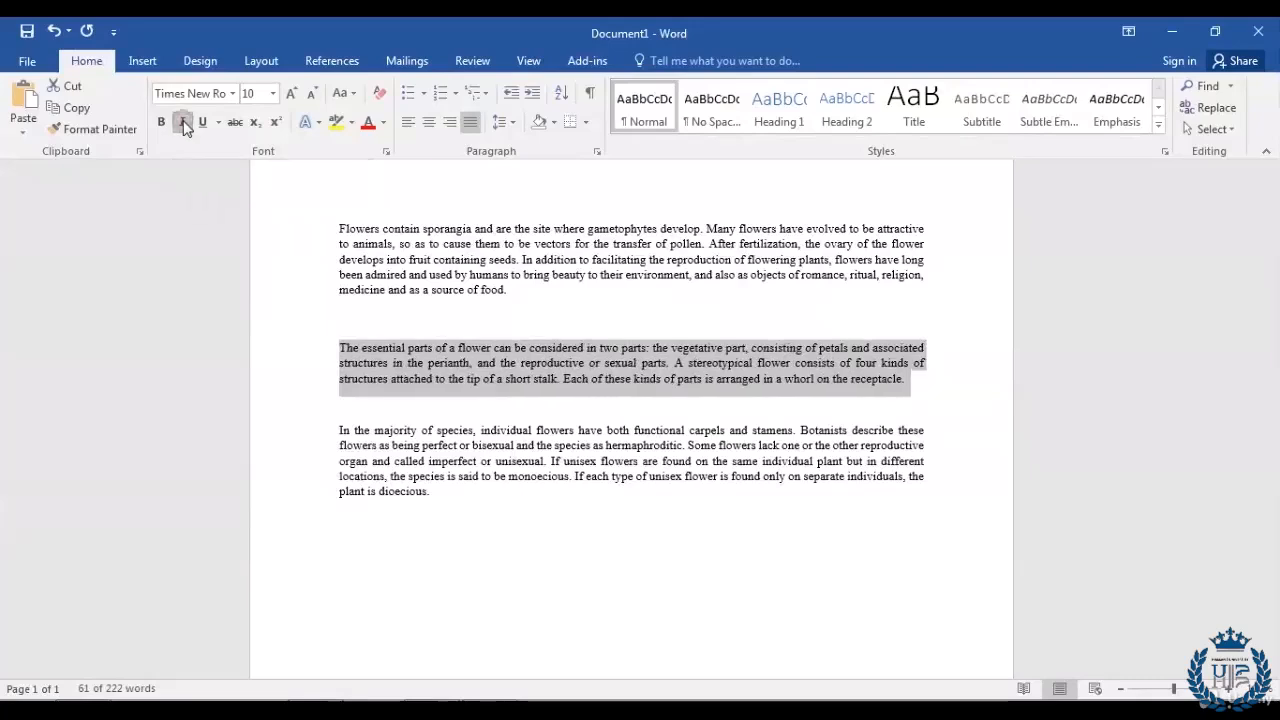
{"action": "left_click", "coordinate": [924, 401]}
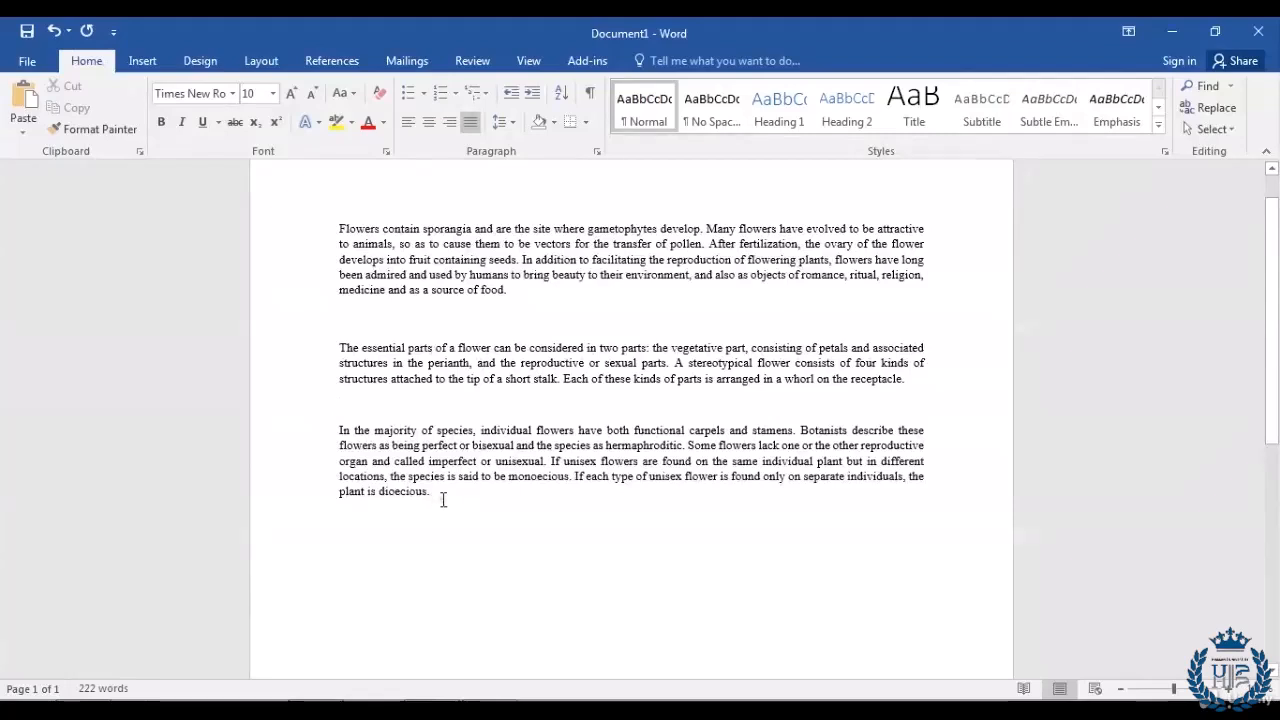
{"action": "left_click_drag", "start_coordinate": [443, 500], "coordinate": [313, 430]}
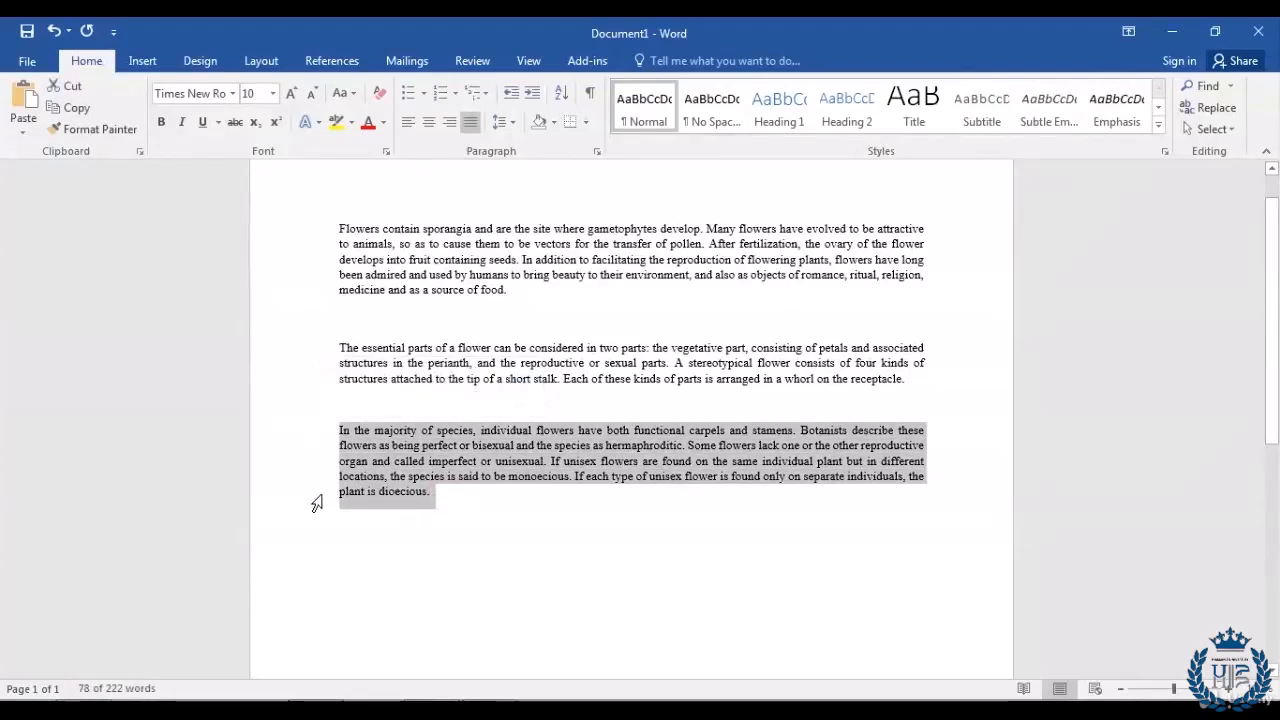
{"action": "left_click", "coordinate": [203, 128]}
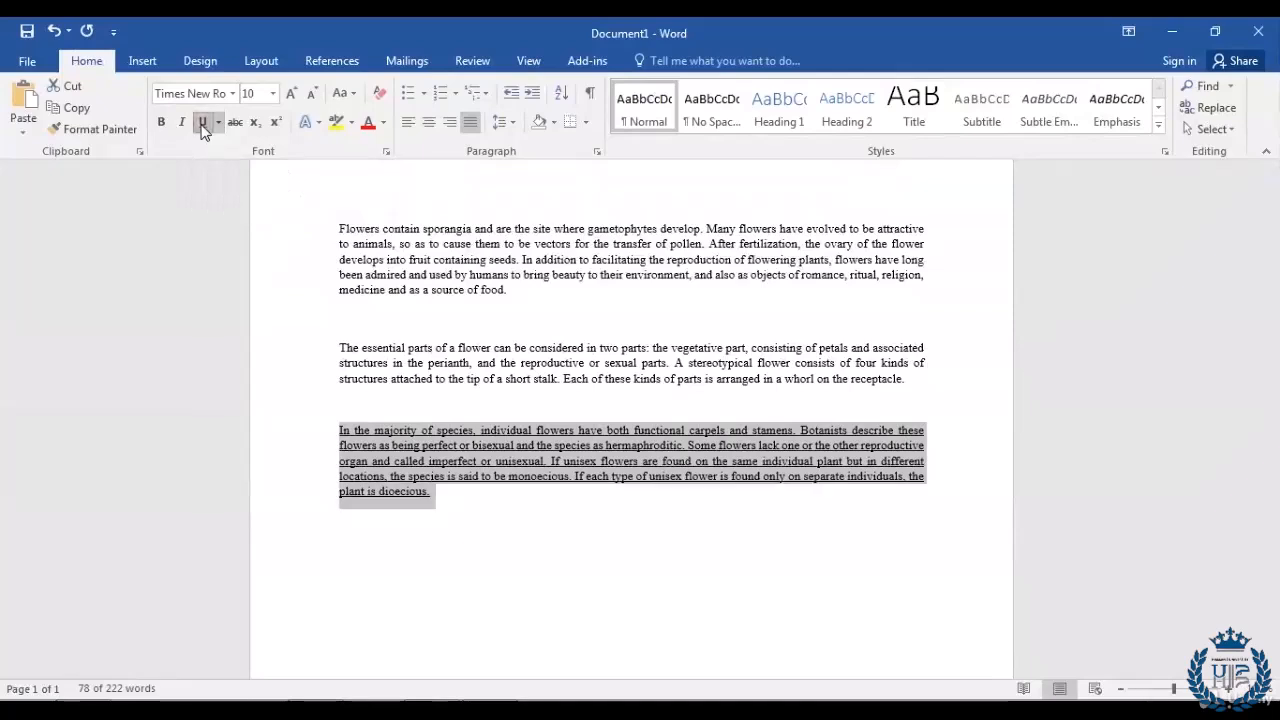
{"action": "left_click", "coordinate": [448, 500]}
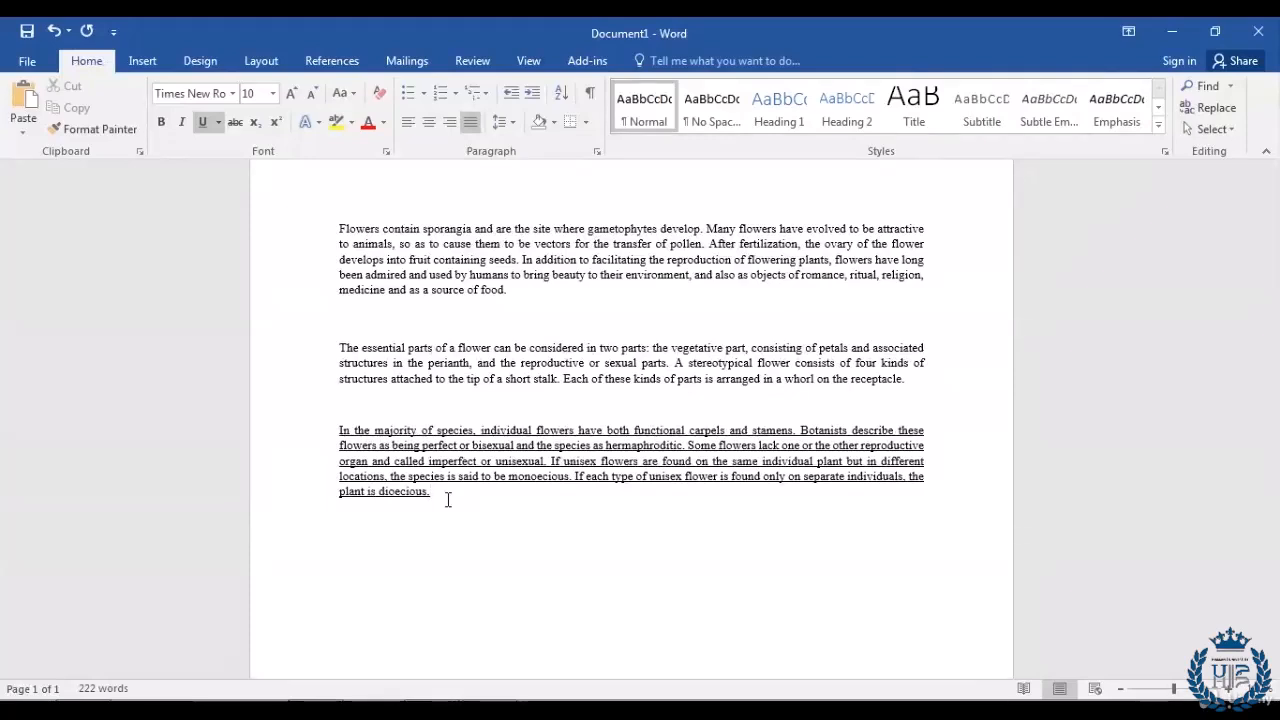
{"action": "left_click_drag", "start_coordinate": [446, 491], "coordinate": [297, 443]}
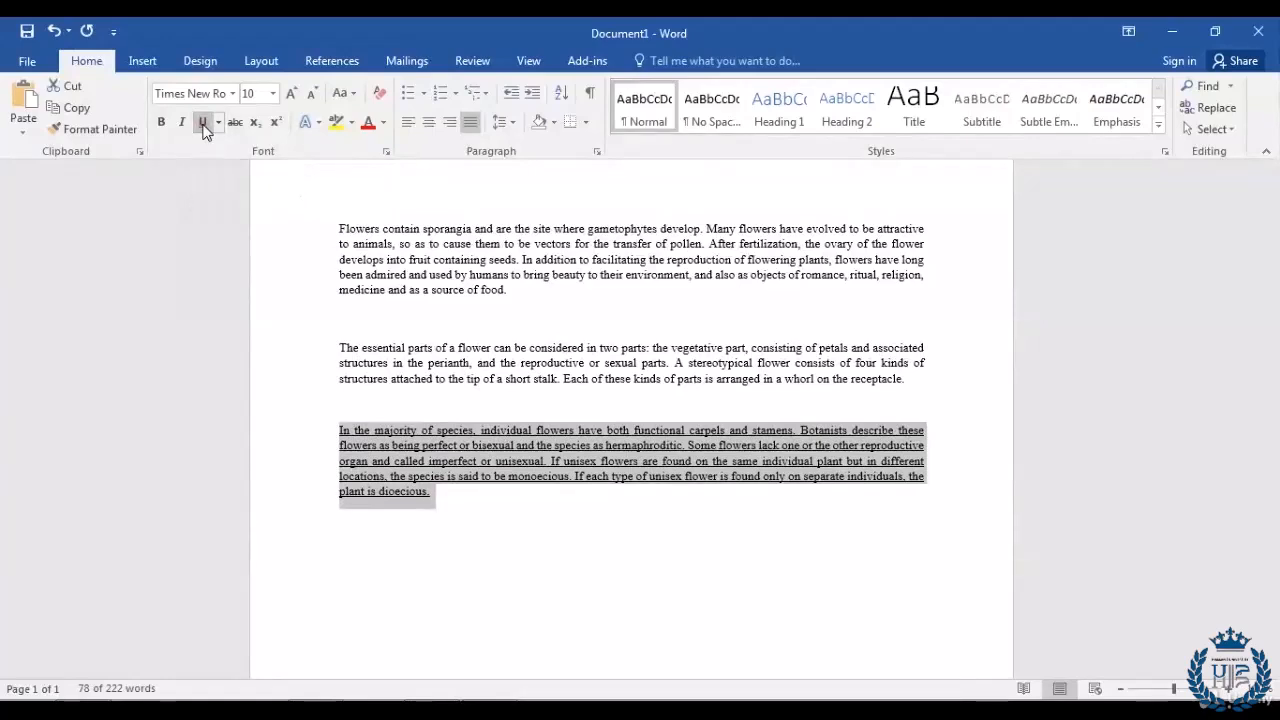
{"action": "left_click", "coordinate": [204, 130]}
{"action": "left_click", "coordinate": [453, 494]}
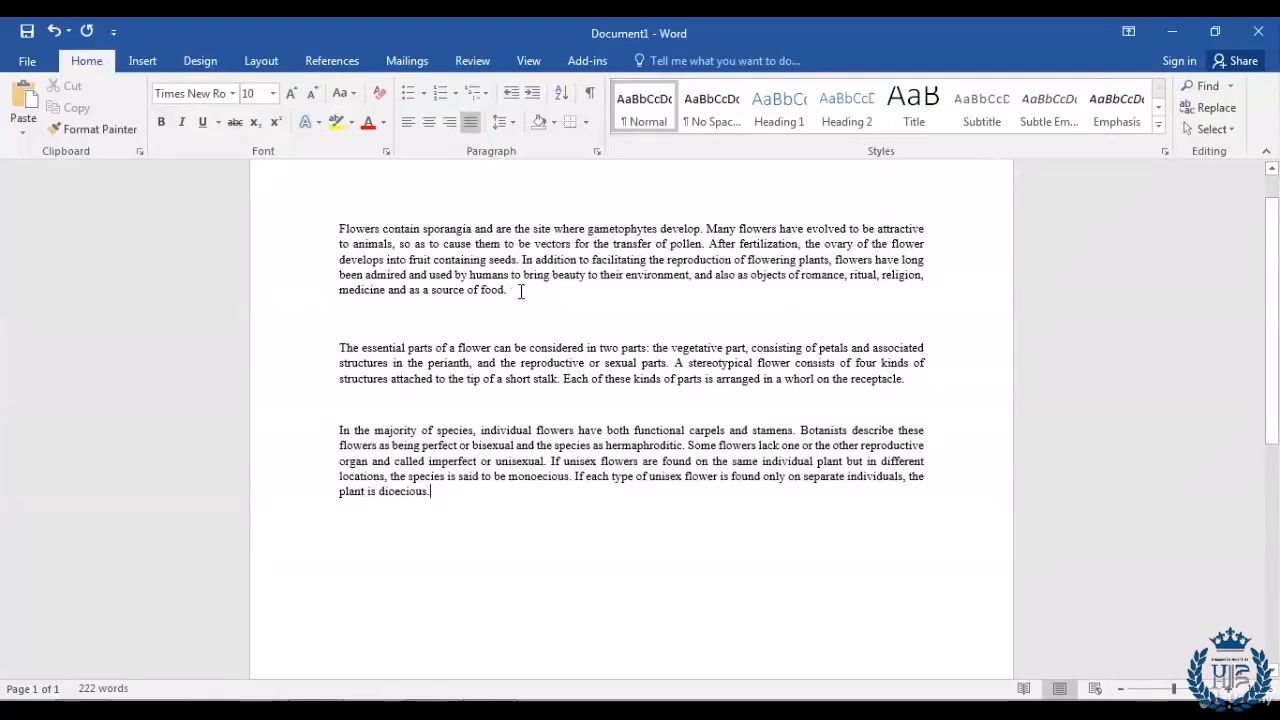
Step: Make the first flower paragraph bold
{"action": "left_click_drag", "start_coordinate": [514, 290], "coordinate": [298, 230]}
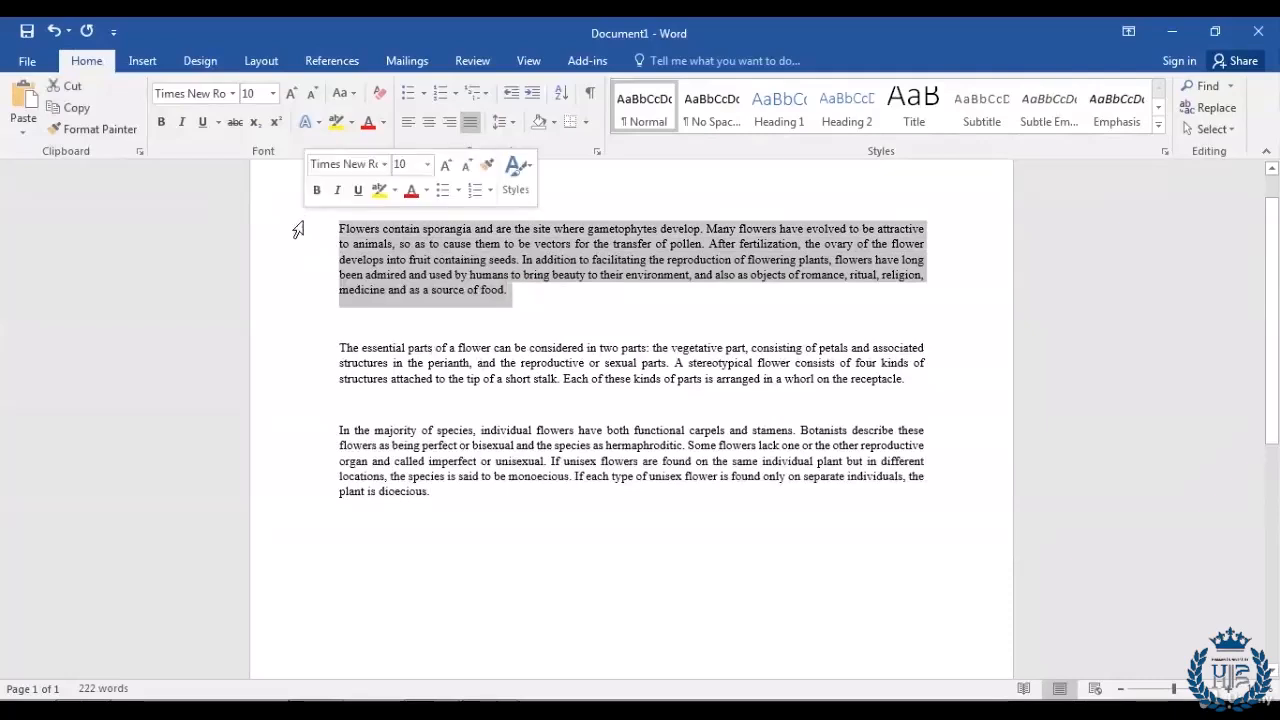
{"action": "left_click", "coordinate": [162, 124]}
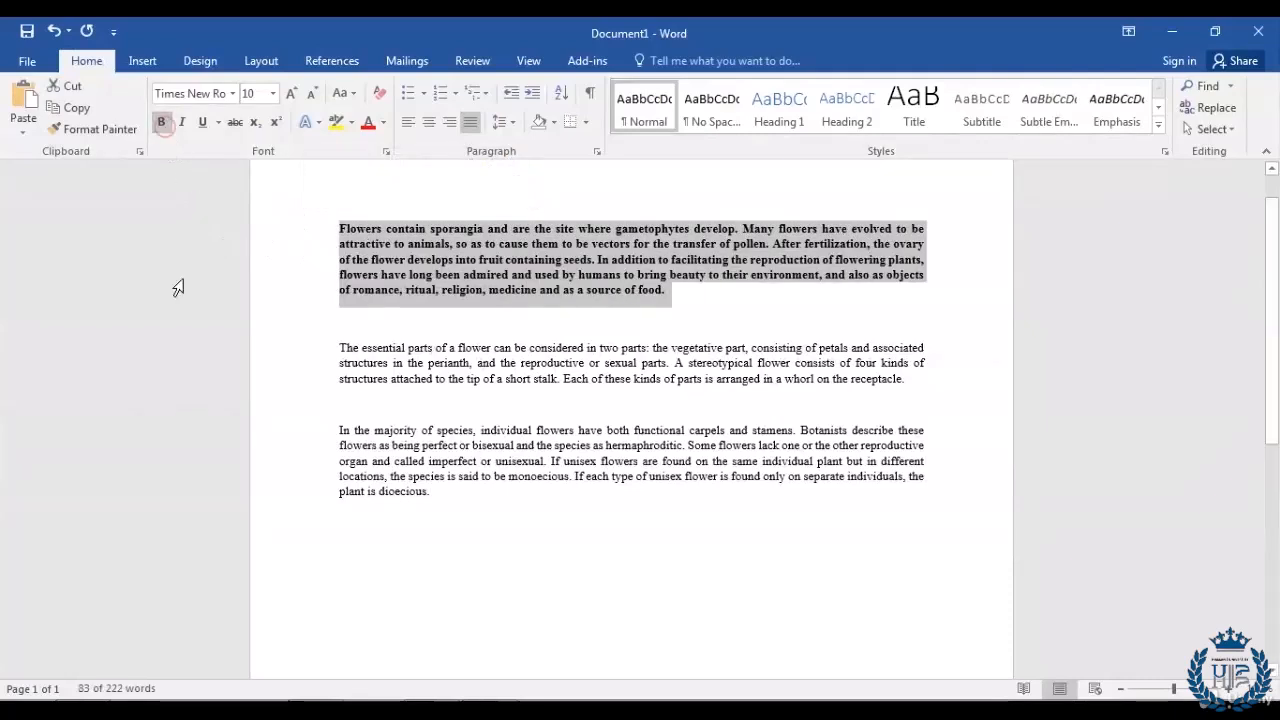
{"action": "left_click", "coordinate": [675, 309]}
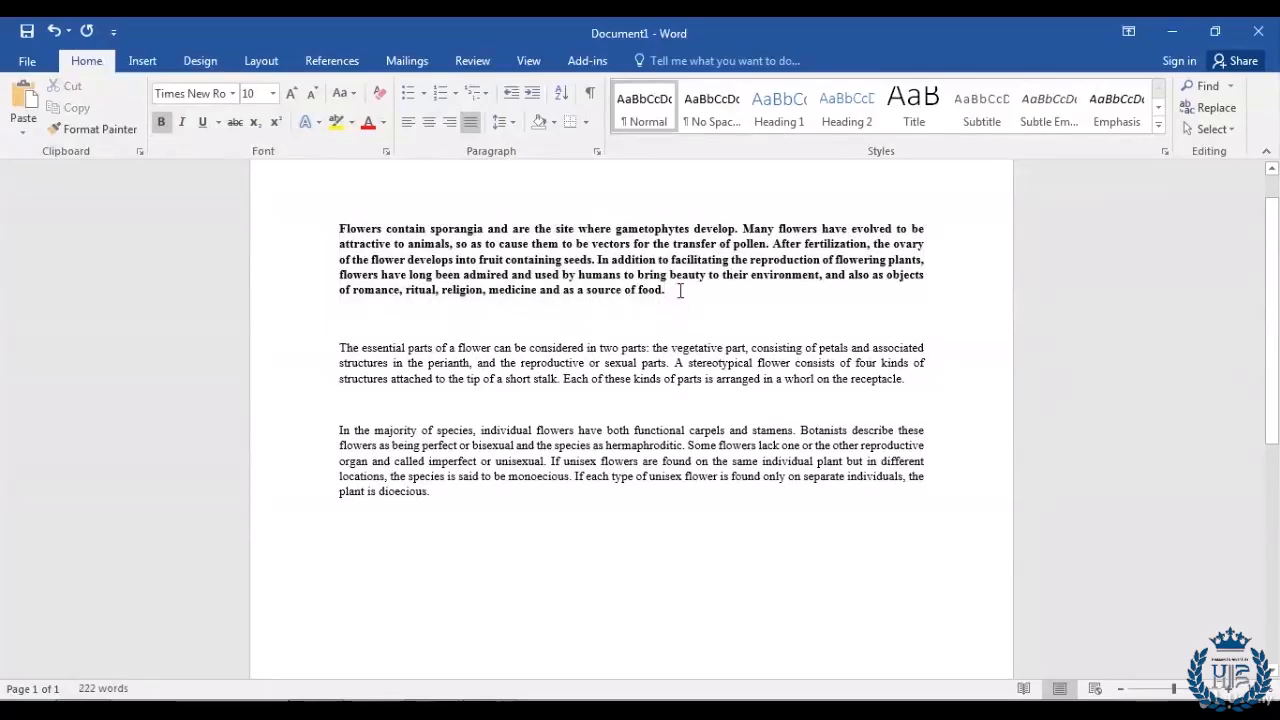
Step: Italicize the bold first paragraph
{"action": "left_click_drag", "start_coordinate": [680, 290], "coordinate": [291, 234]}
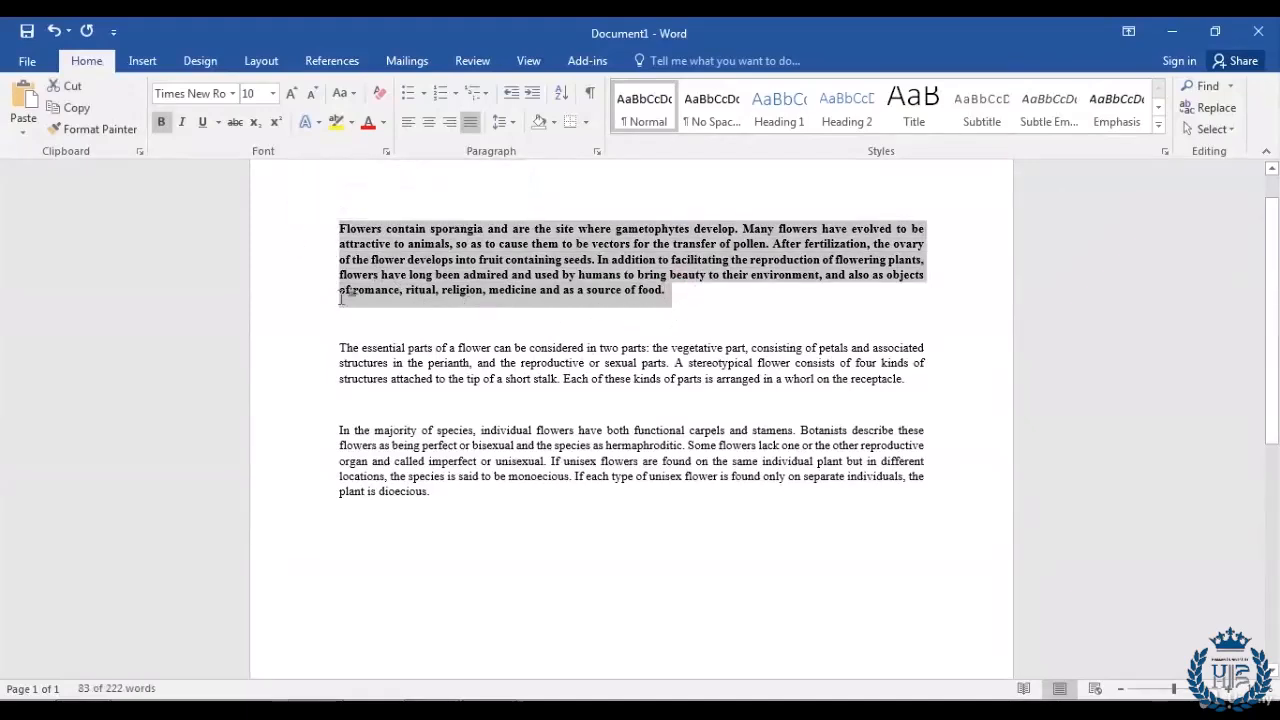
{"action": "left_click", "coordinate": [182, 122]}
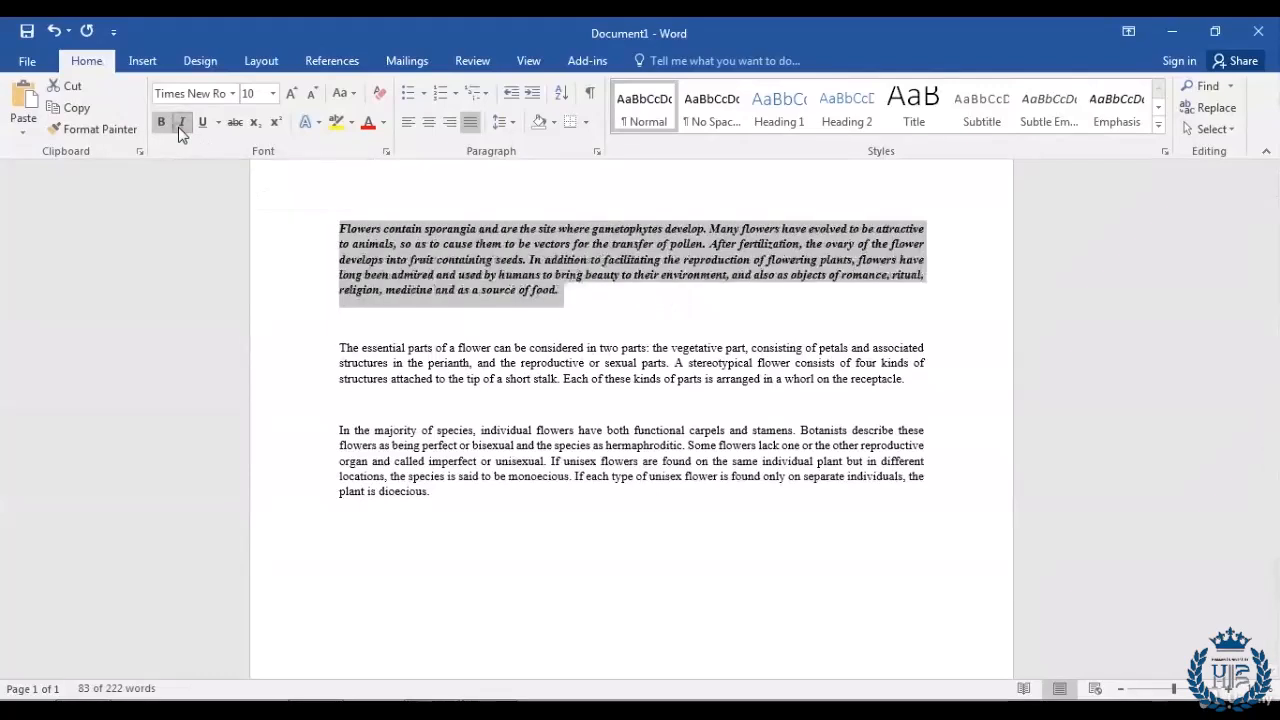
{"action": "left_click", "coordinate": [579, 304]}
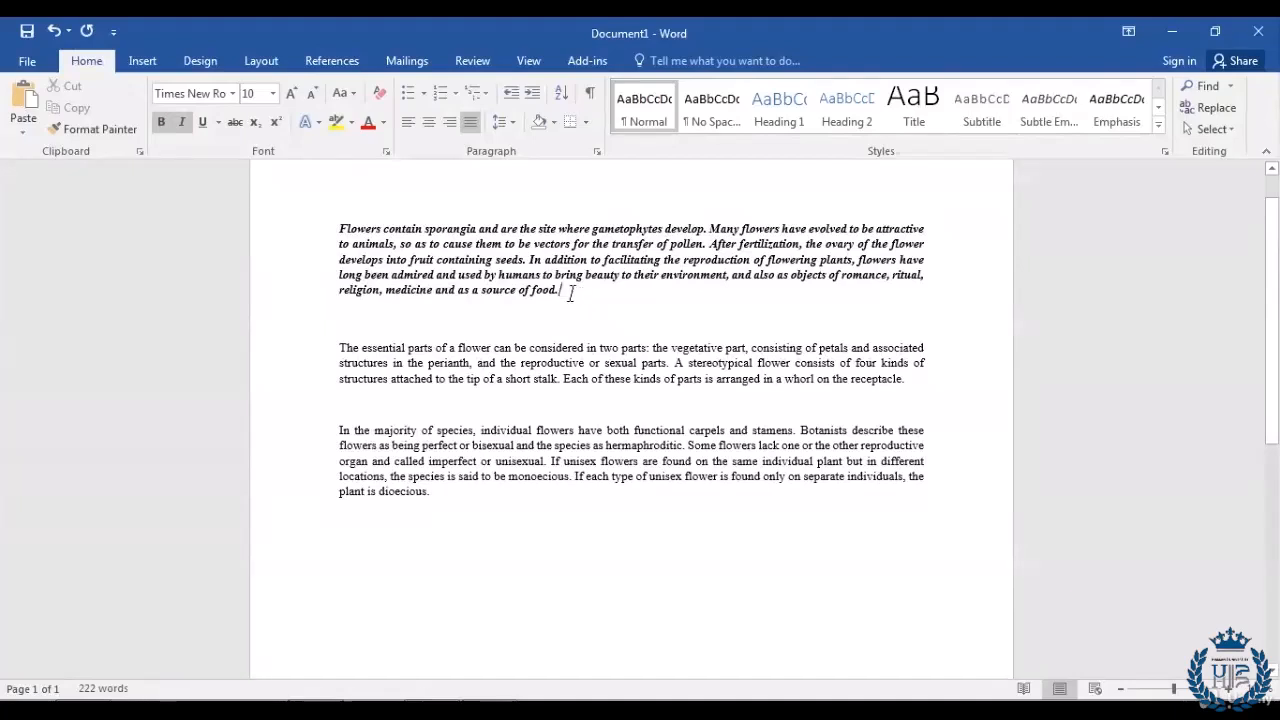
Step: Underline the first paragraph as well
{"action": "left_click_drag", "start_coordinate": [575, 292], "coordinate": [295, 232]}
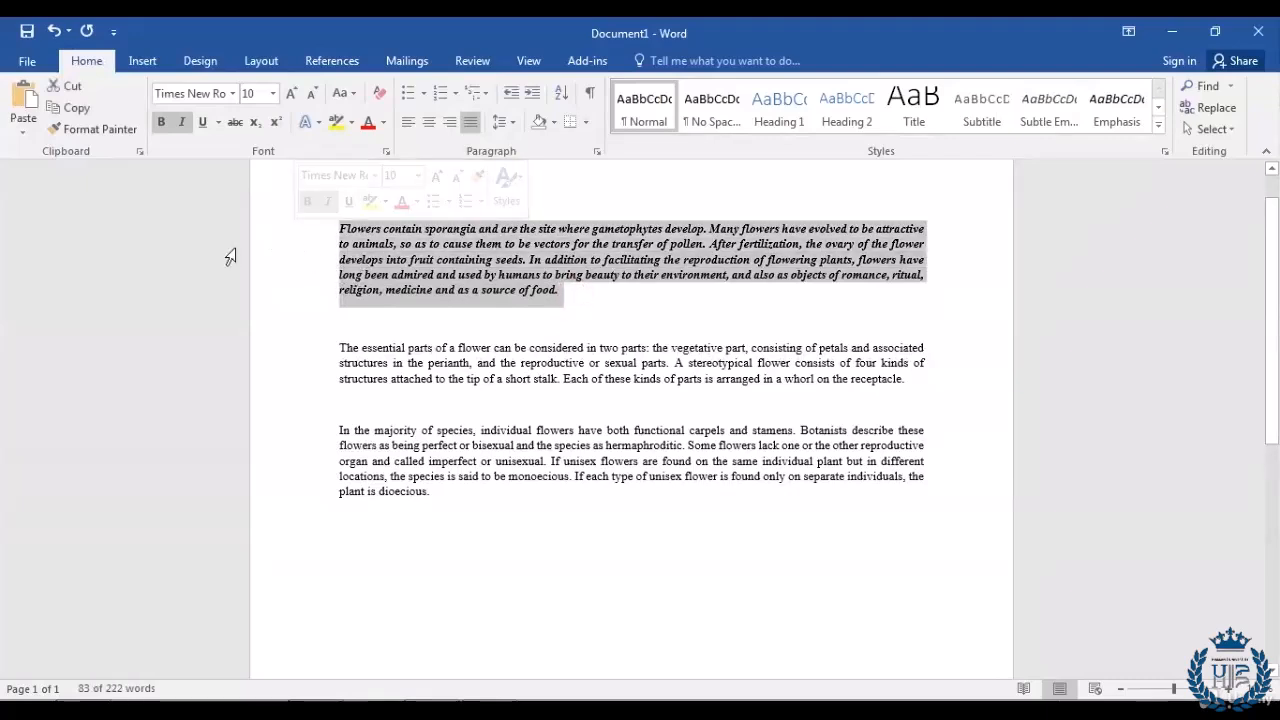
{"action": "left_click", "coordinate": [202, 124]}
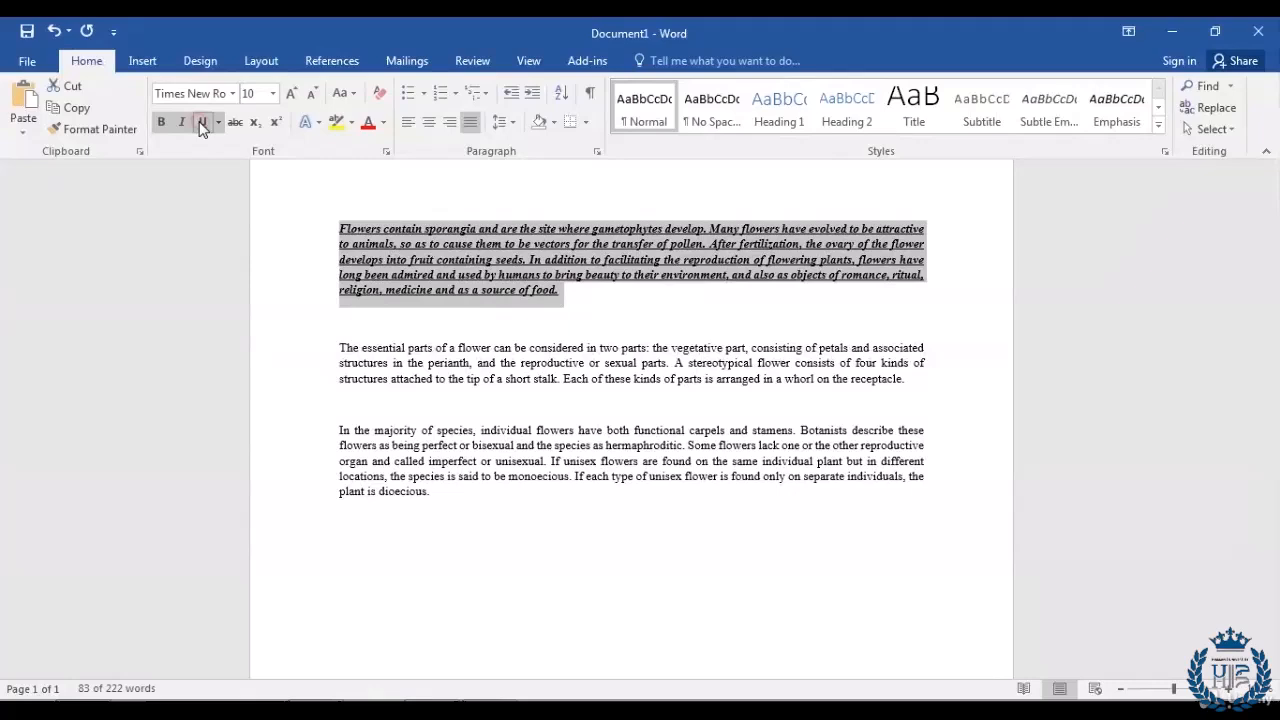
{"action": "left_click", "coordinate": [584, 299]}
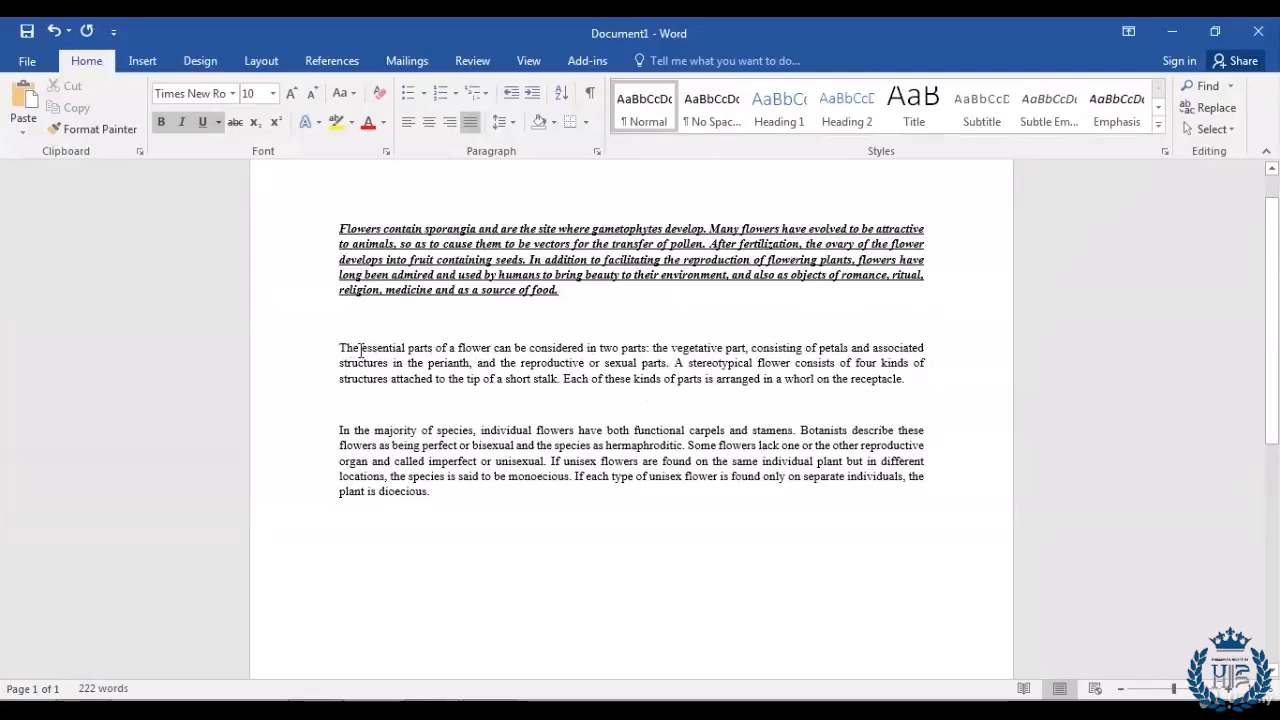
Step: Bold just the word 'essential' in the second paragraph, leaving the rest plain
{"action": "left_click_drag", "start_coordinate": [340, 350], "coordinate": [400, 352]}
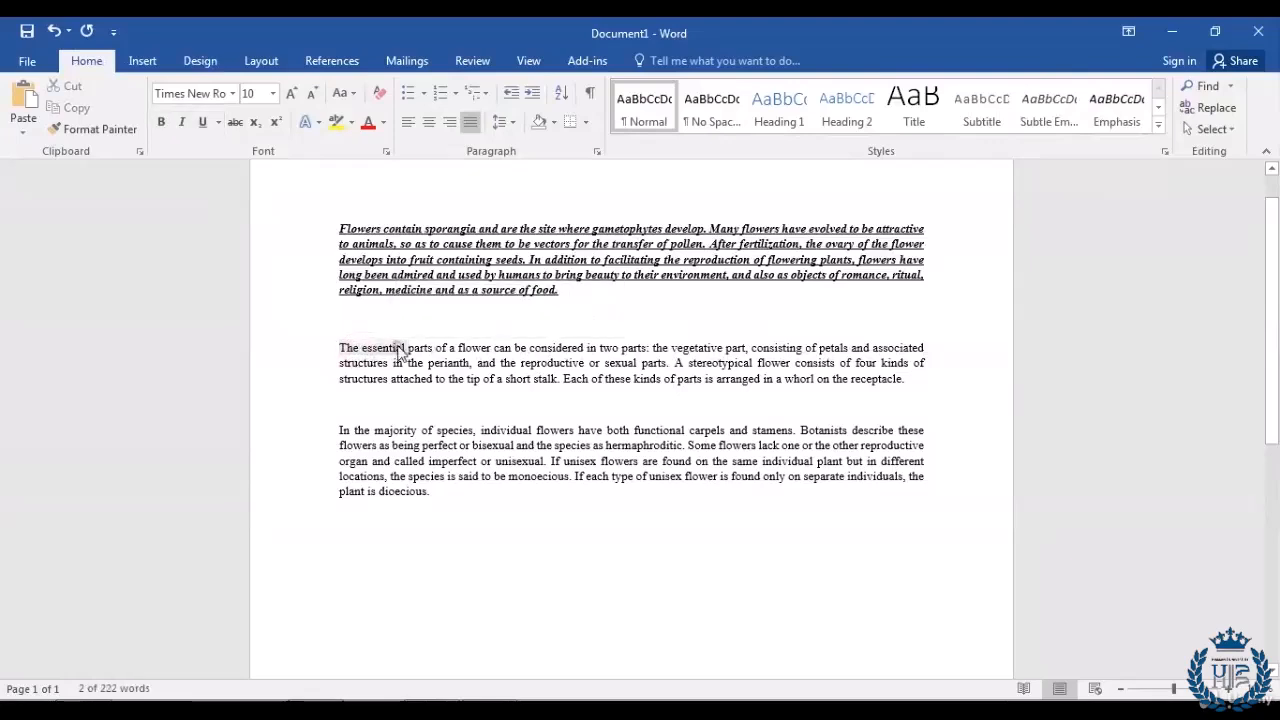
{"action": "left_click", "coordinate": [398, 348]}
{"action": "left_click_drag", "start_coordinate": [404, 347], "coordinate": [363, 350]}
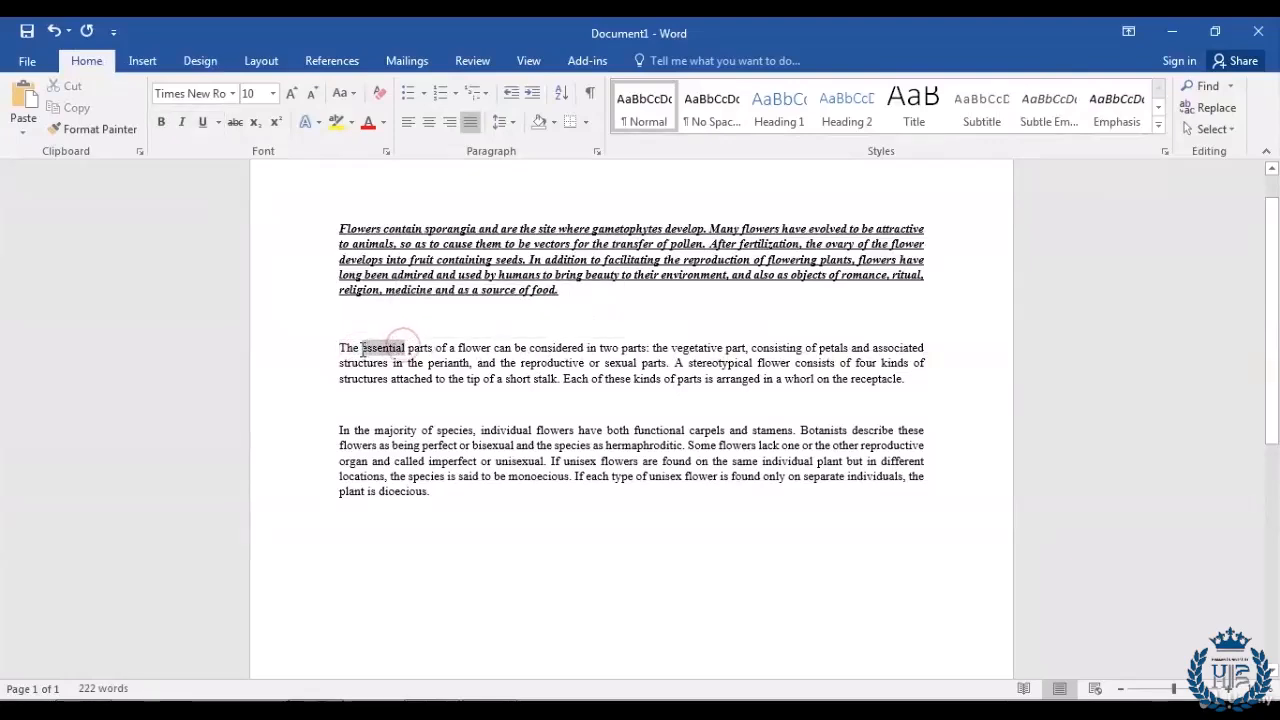
{"action": "left_click", "coordinate": [163, 124]}
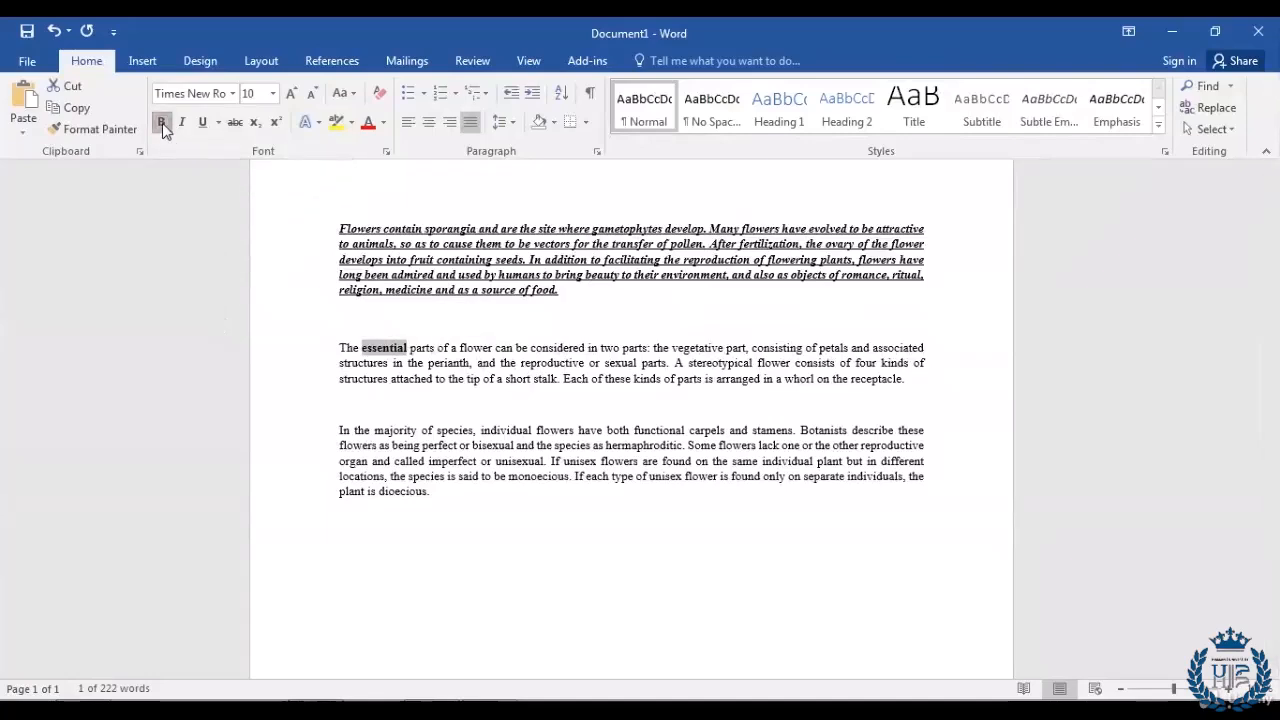
{"action": "left_click", "coordinate": [382, 363]}
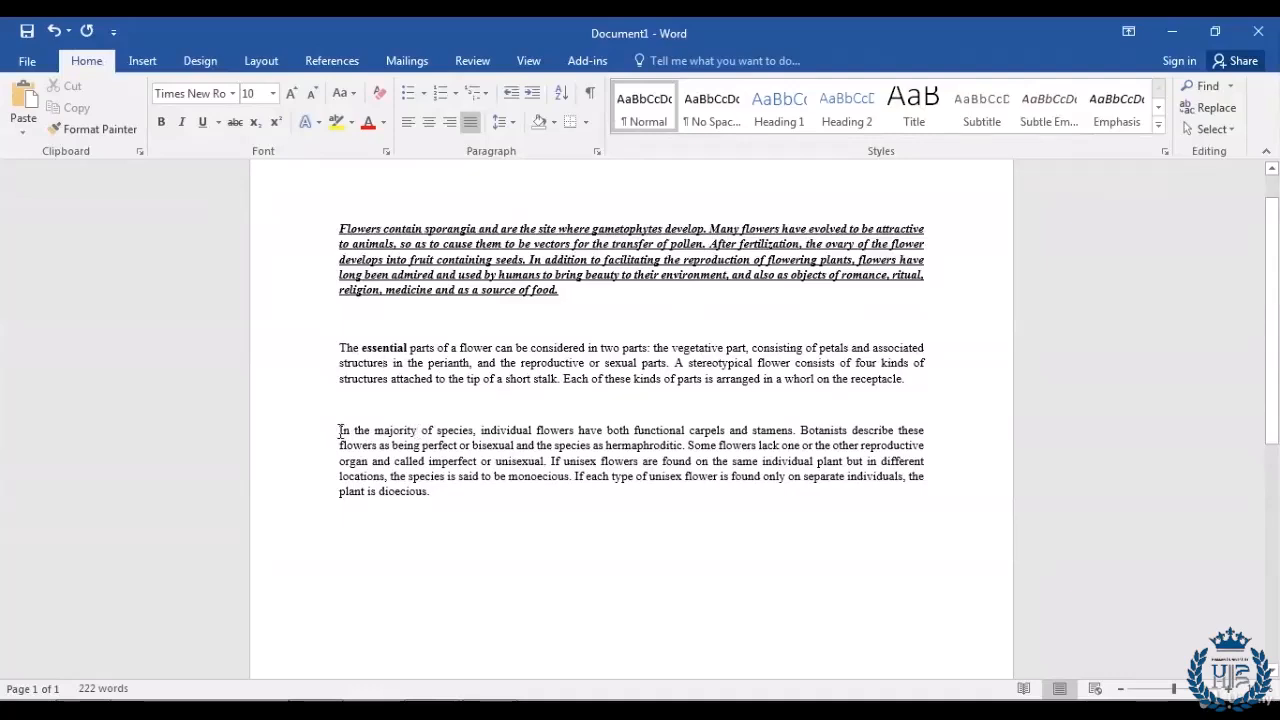
Step: Italicize the third paragraph's opening sentence, ending 'carpels and stamens.'
{"action": "left_click_drag", "start_coordinate": [340, 431], "coordinate": [797, 431]}
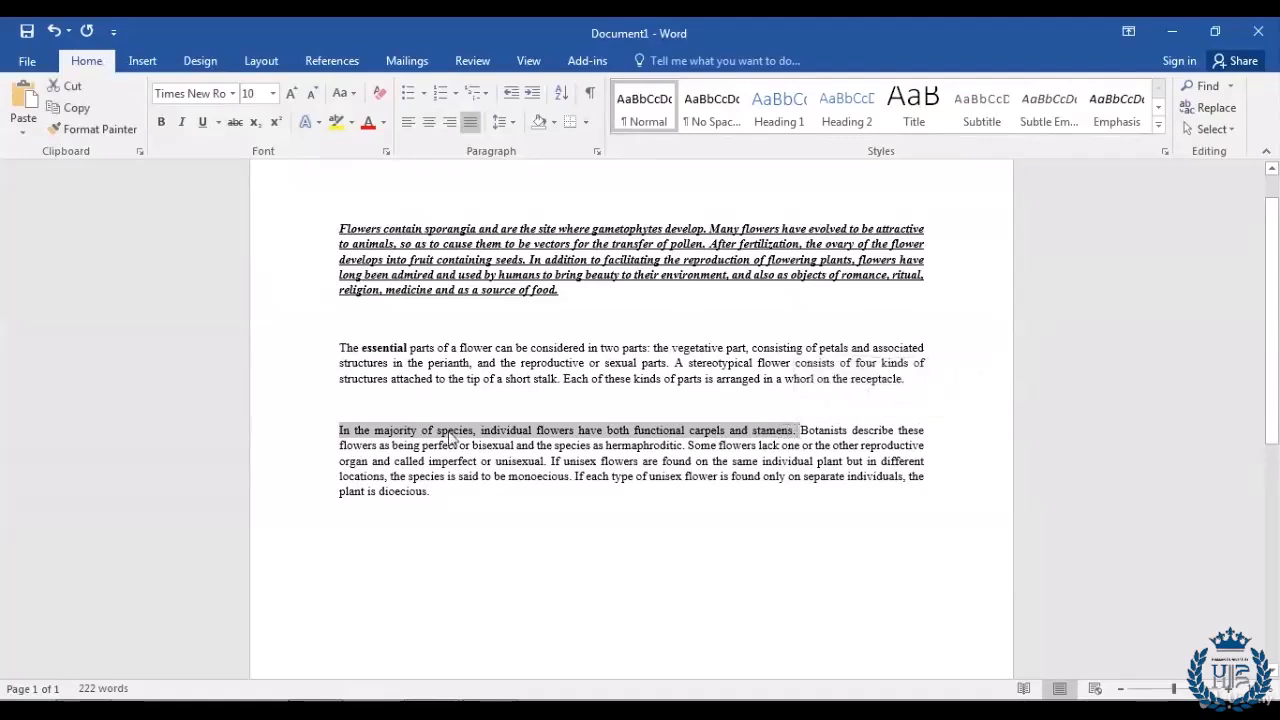
{"action": "left_click", "coordinate": [182, 124]}
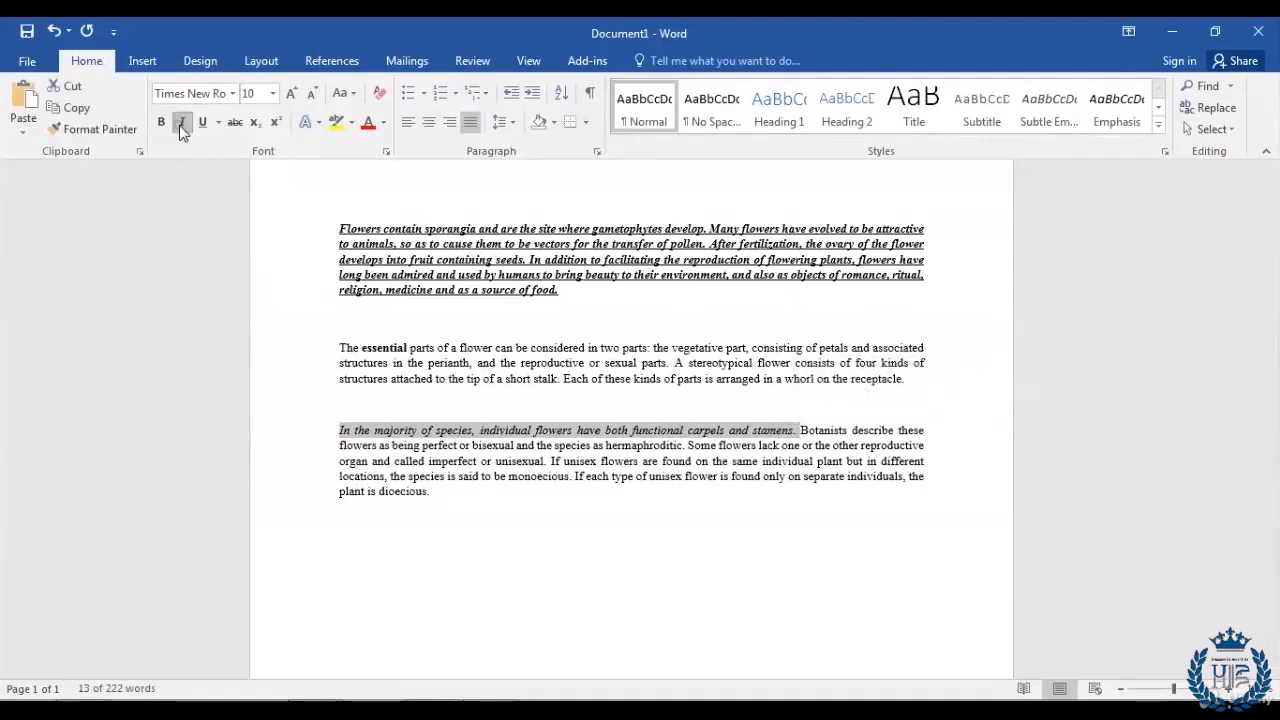
{"action": "left_click", "coordinate": [301, 465]}
{"action": "left_click", "coordinate": [477, 509]}
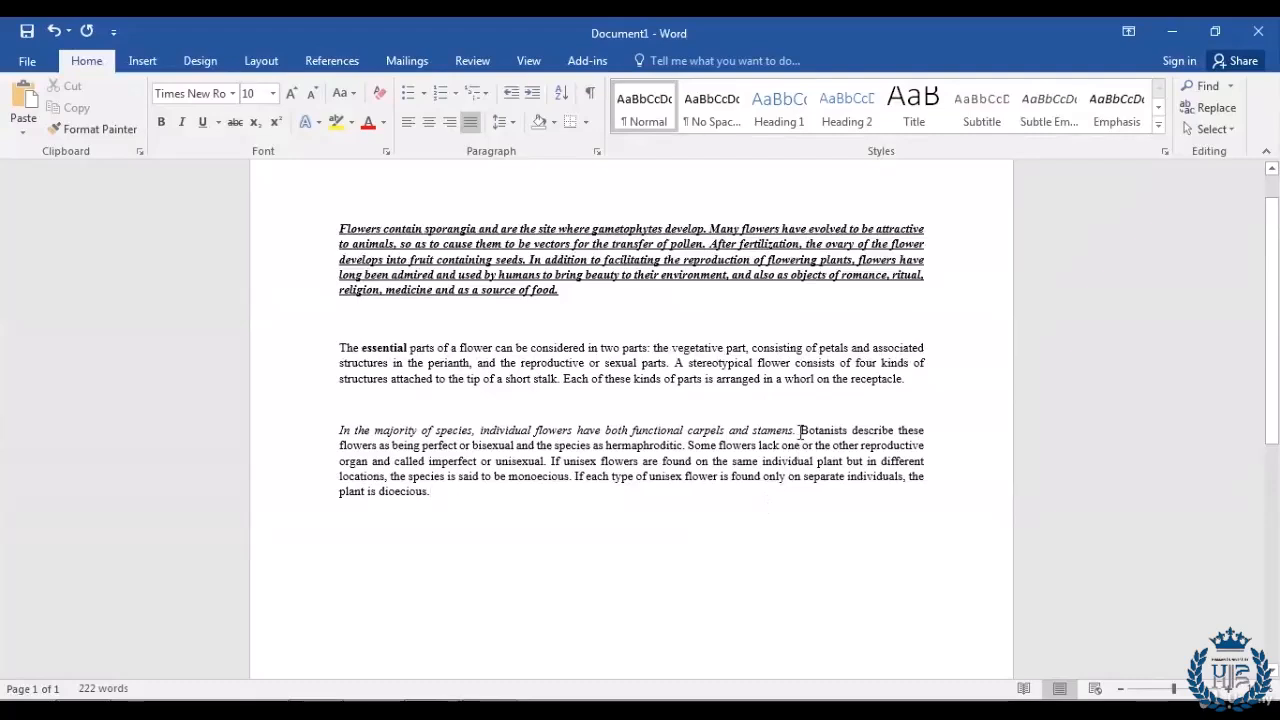
Step: Underline the 'Botanists … hermaphroditic.' sentence in the third paragraph
{"action": "left_click_drag", "start_coordinate": [800, 432], "coordinate": [686, 447]}
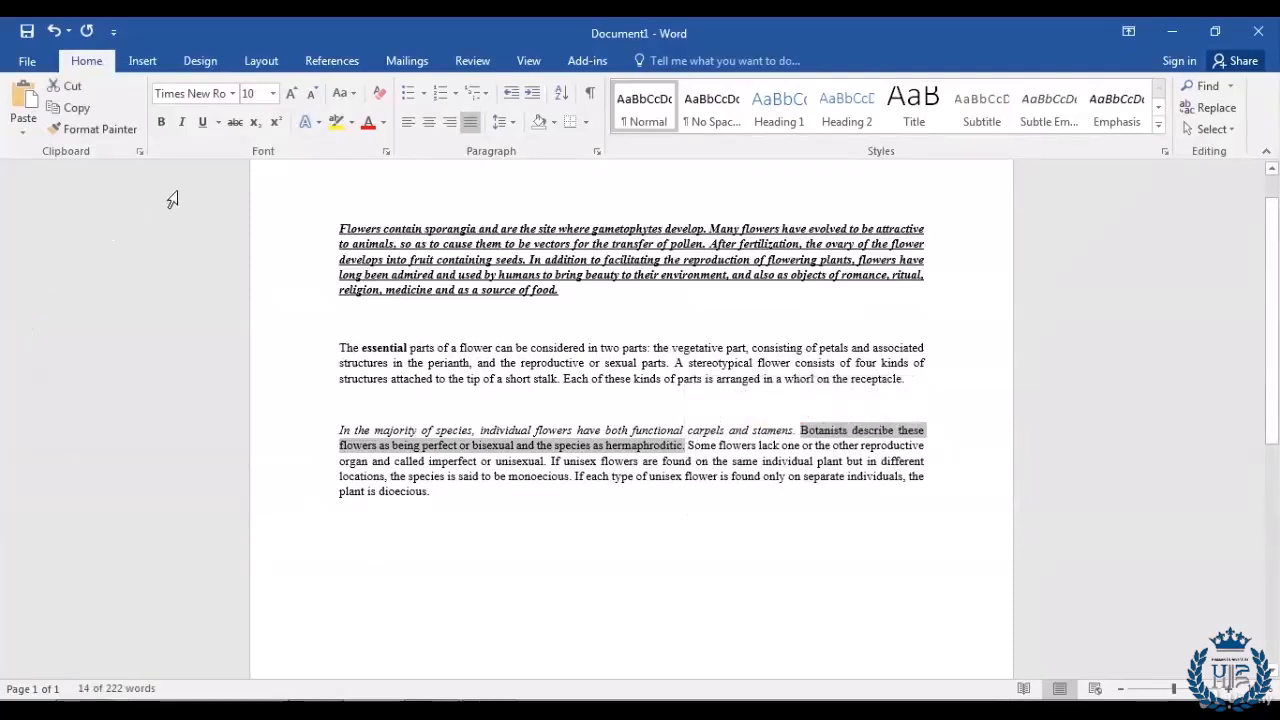
{"action": "left_click", "coordinate": [201, 124]}
{"action": "left_click", "coordinate": [484, 507]}
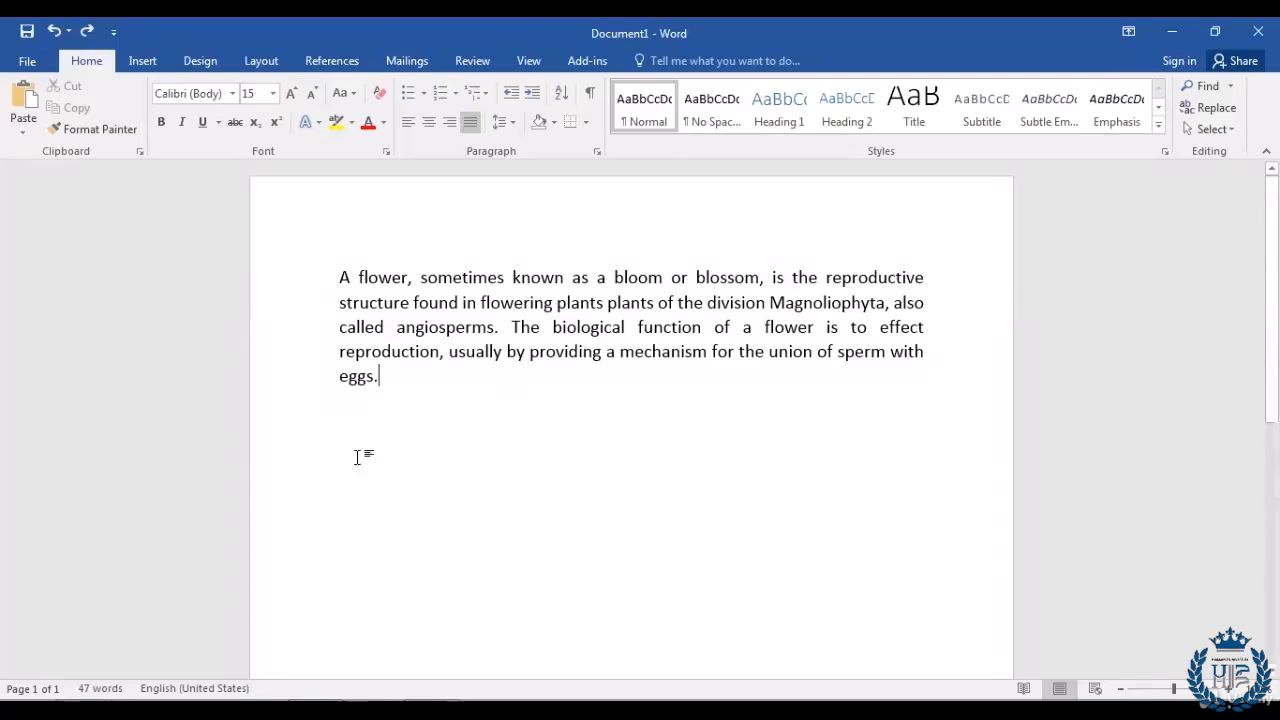
Step: Apply strikethrough across the whole 47-word 'A flower, sometimes known as a bloom' paragraph
{"action": "left_click_drag", "start_coordinate": [410, 398], "coordinate": [252, 288]}
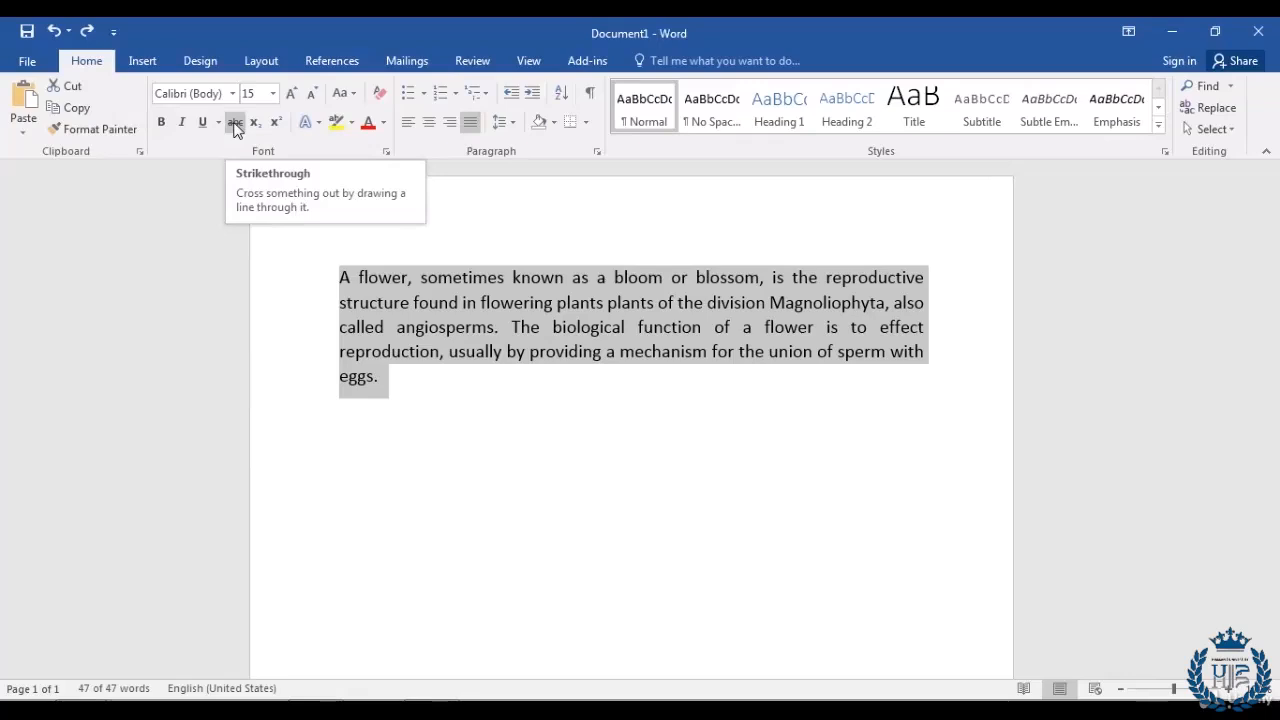
{"action": "left_click", "coordinate": [236, 122]}
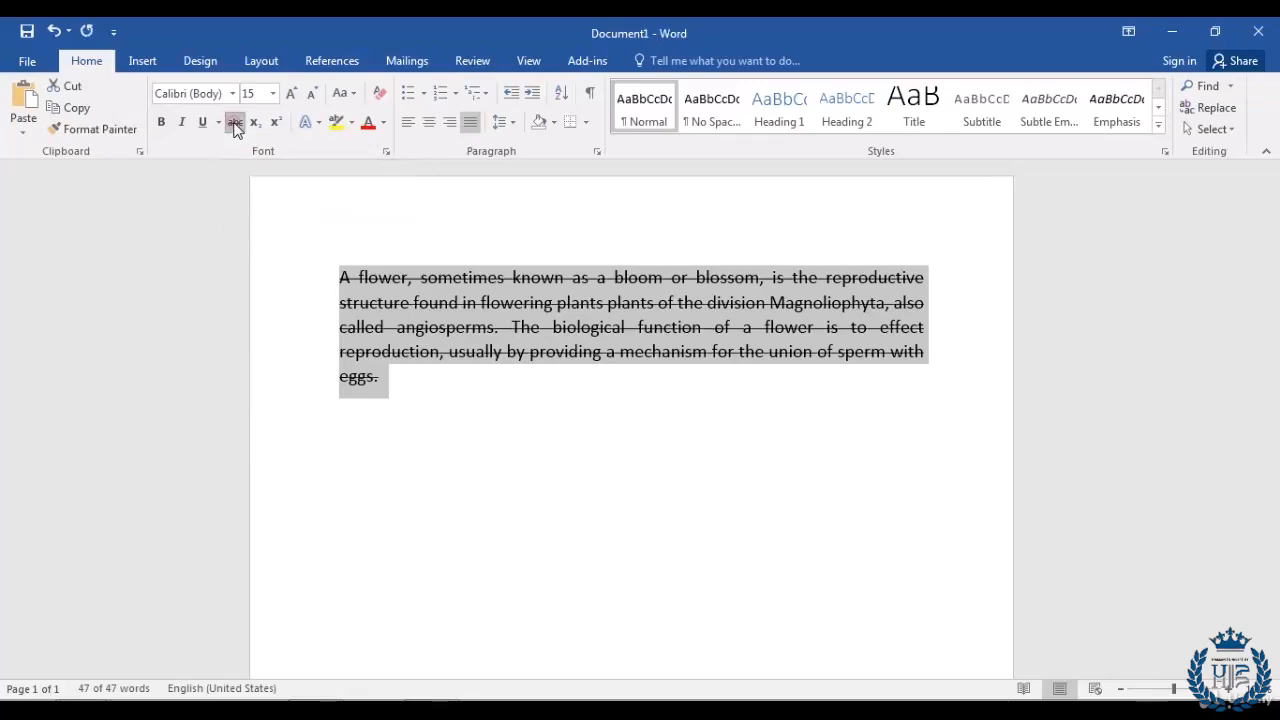
{"action": "left_click", "coordinate": [462, 398]}
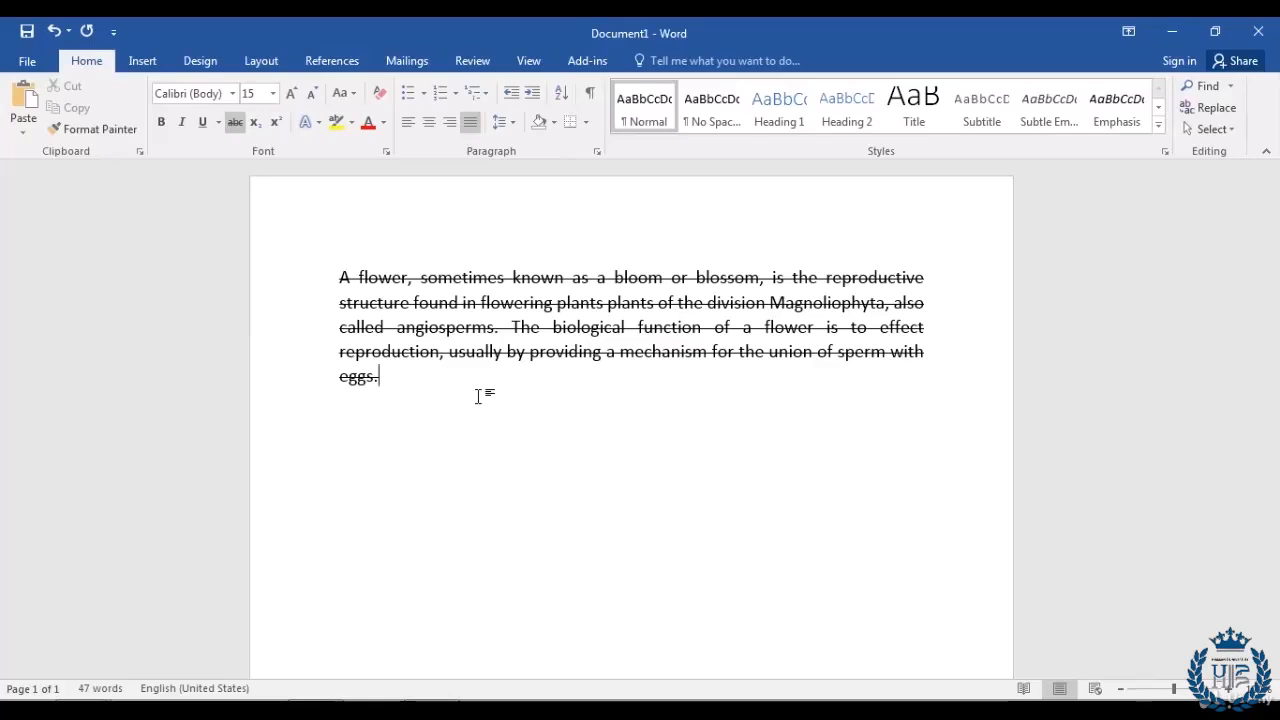
Step: Add 'H2O' on a new line below the paragraph with the 2 as subscript
{"action": "key", "text": "Return"}
{"action": "key", "text": "Return"}
{"action": "type", "text": "H2O"}
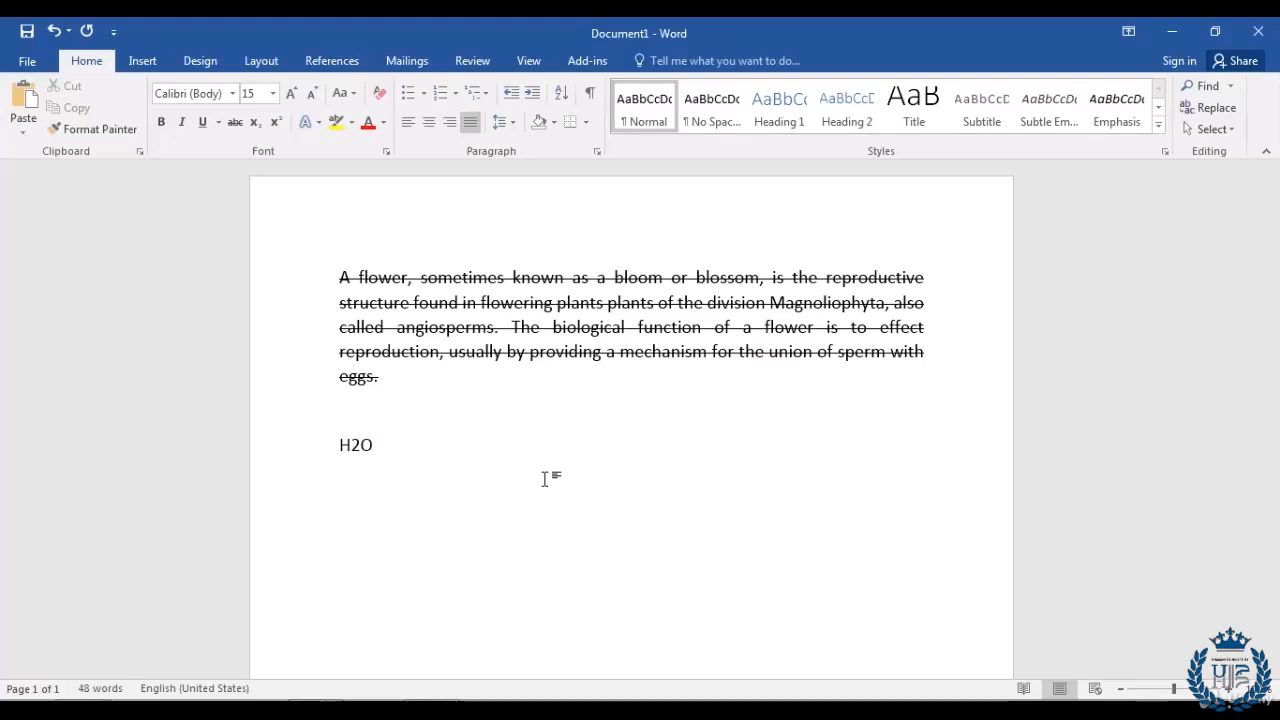
{"action": "key", "text": "Left"}
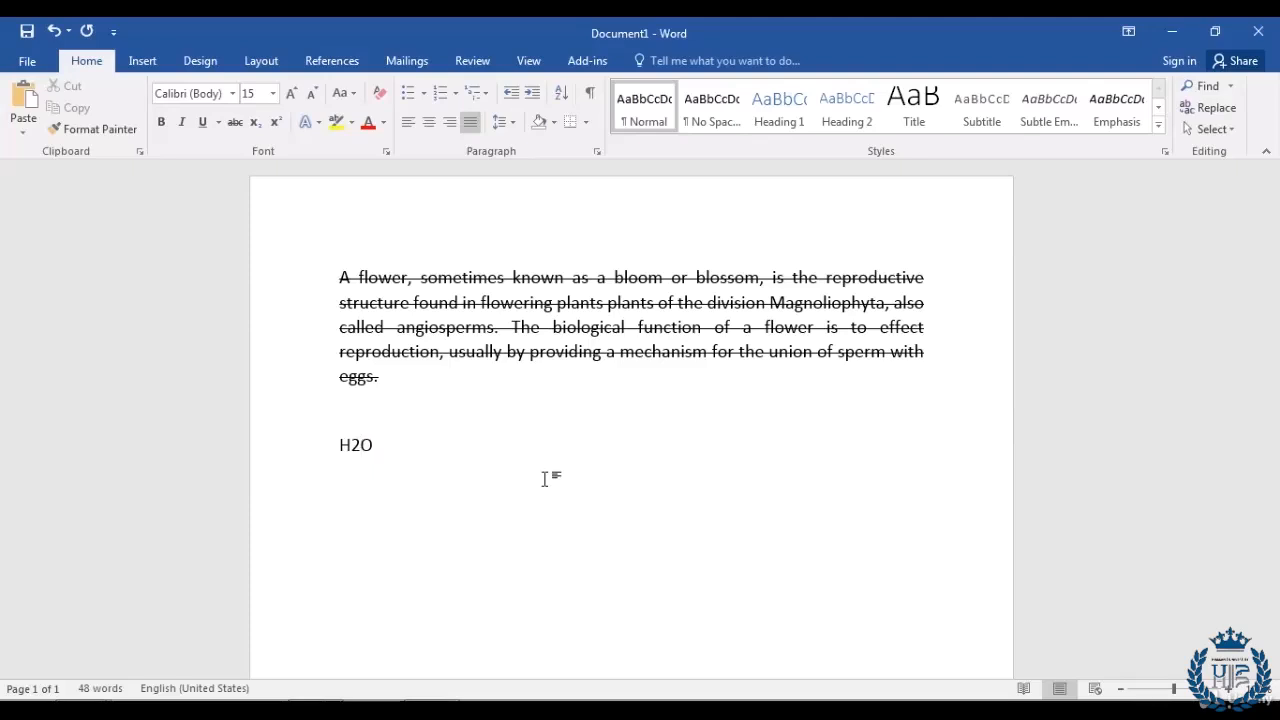
{"action": "key", "text": "shift+Left"}
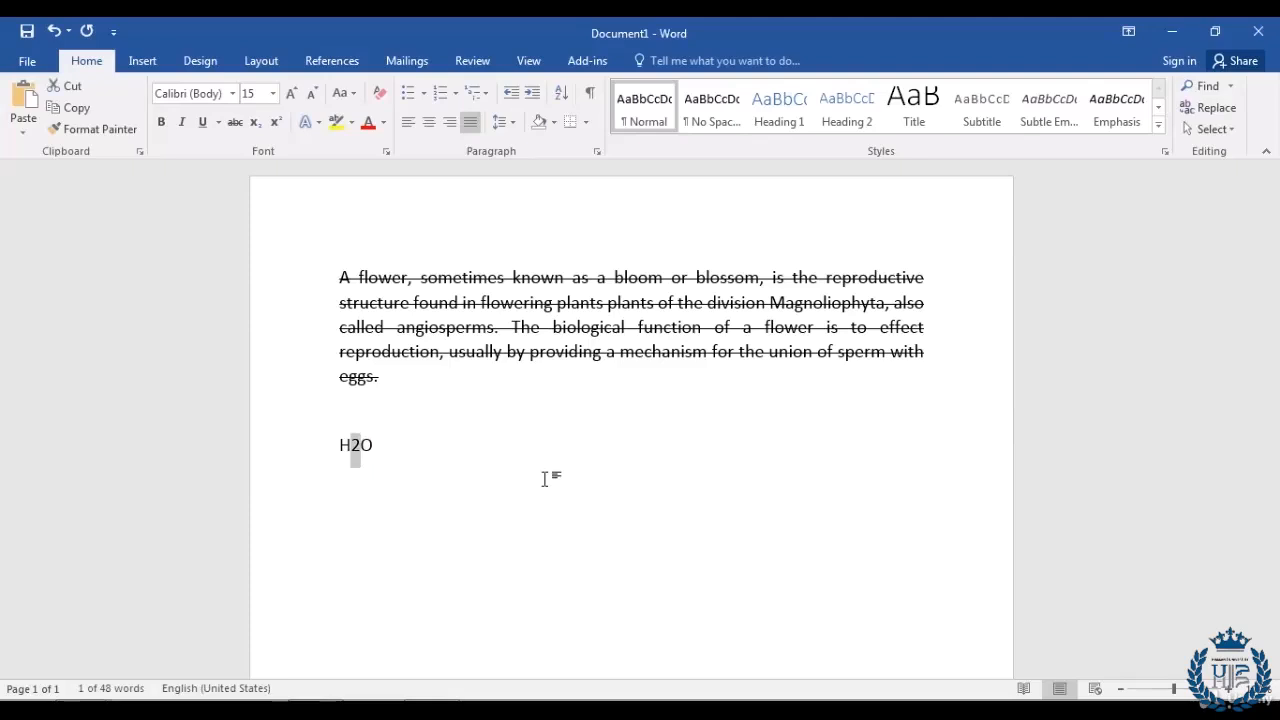
{"action": "left_click", "coordinate": [255, 124]}
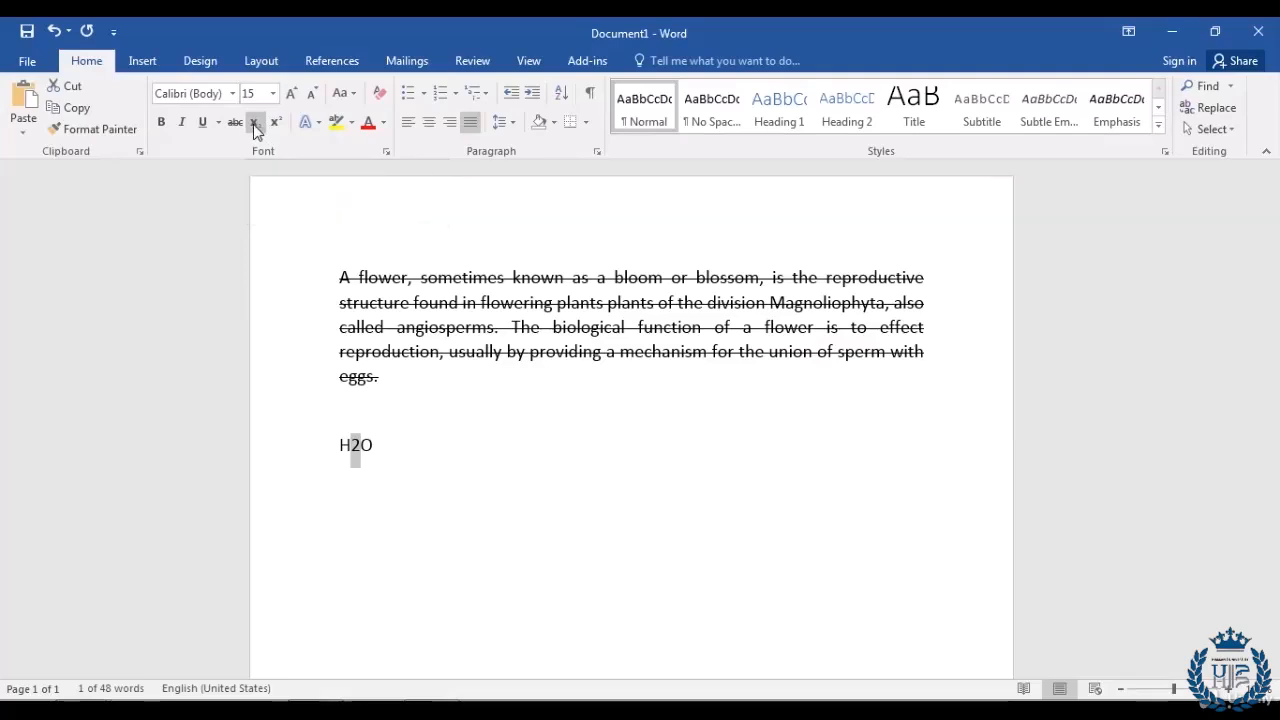
{"action": "left_click", "coordinate": [399, 445]}
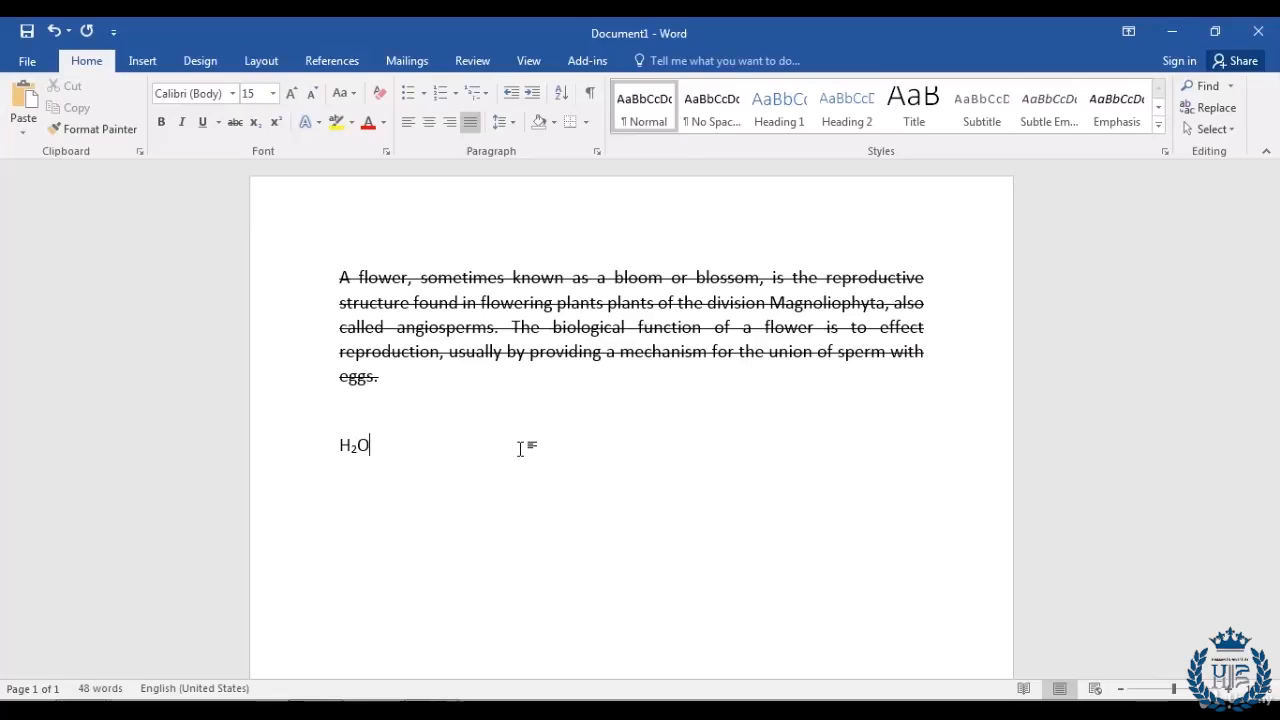
Step: Add '(a+b)2' on the next line with the 2 superscripted, then an empty line
{"action": "key", "text": "Return"}
{"action": "key", "text": "Return"}
{"action": "type", "text": "(a+b)2"}
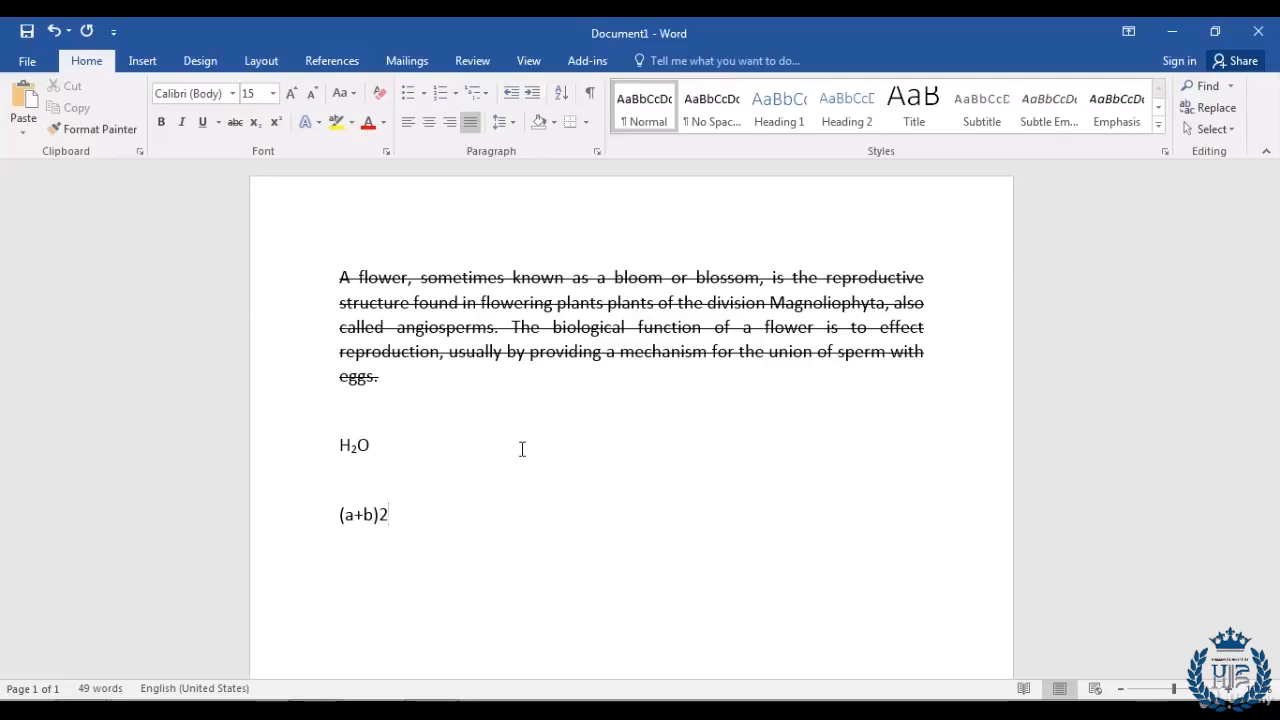
{"action": "key", "text": "shift+Left"}
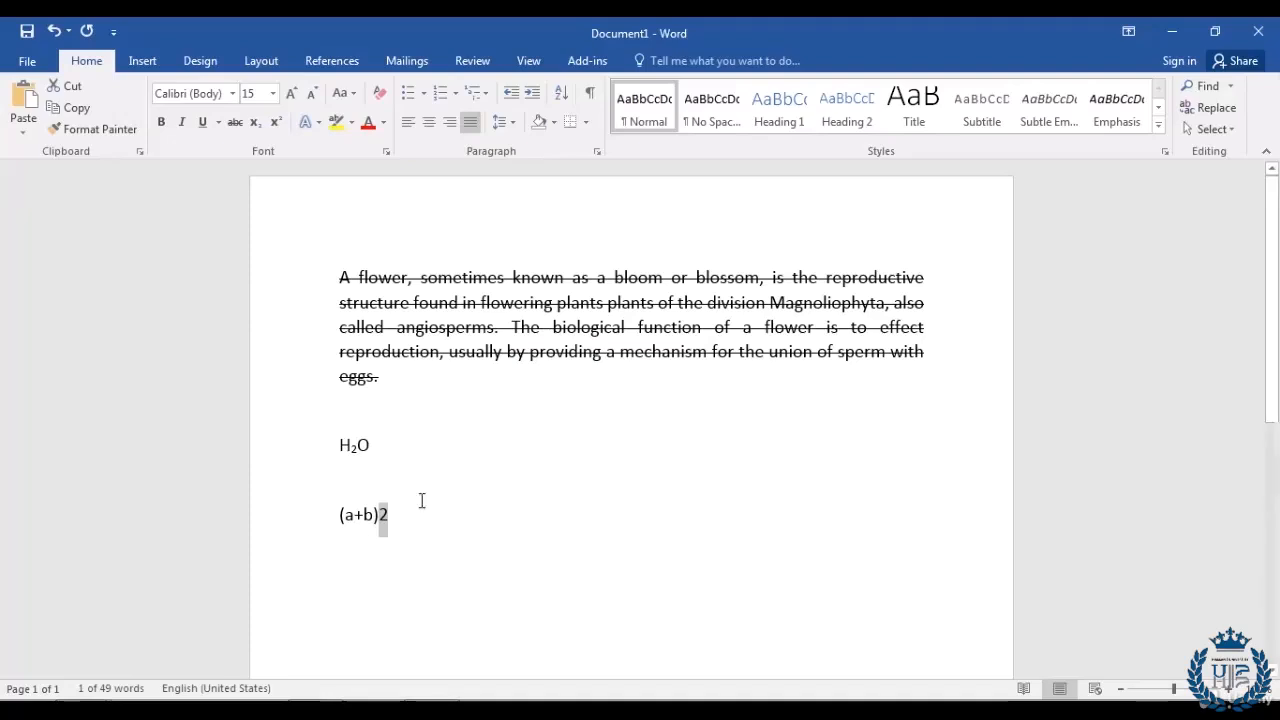
{"action": "left_click", "coordinate": [396, 522]}
{"action": "key", "text": "shift+Left"}
{"action": "left_click", "coordinate": [277, 123]}
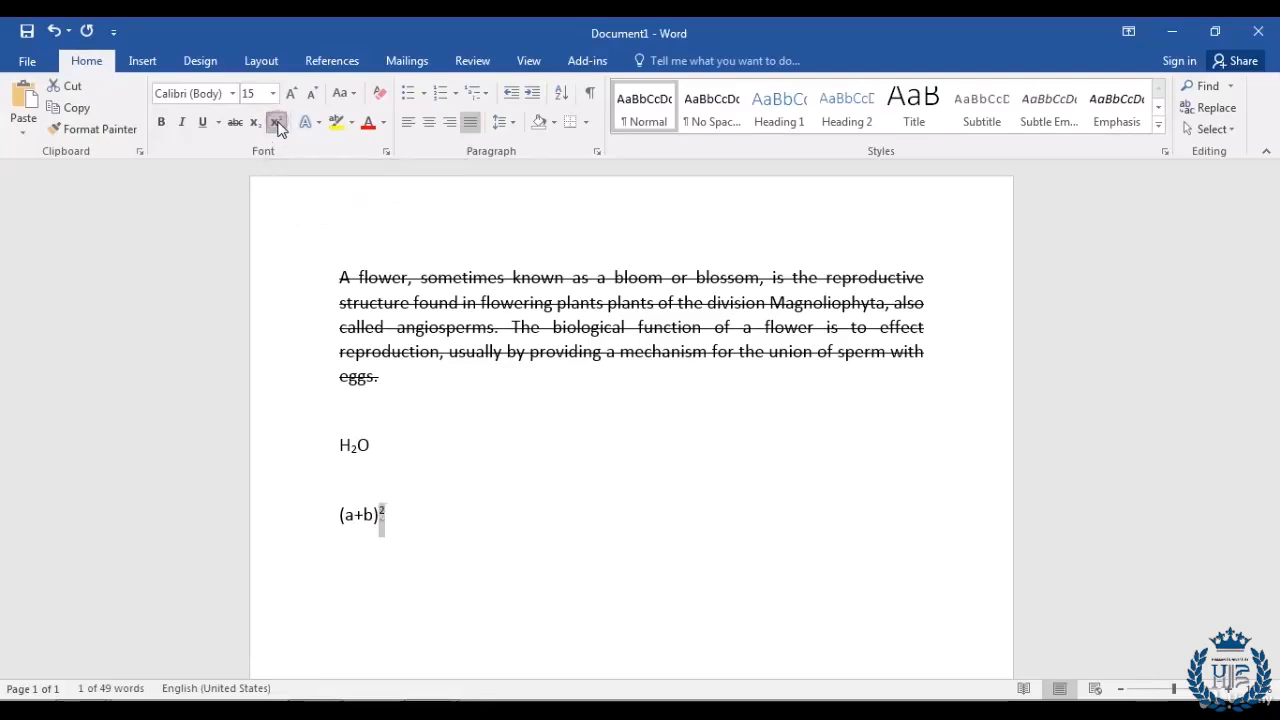
{"action": "left_click", "coordinate": [415, 516]}
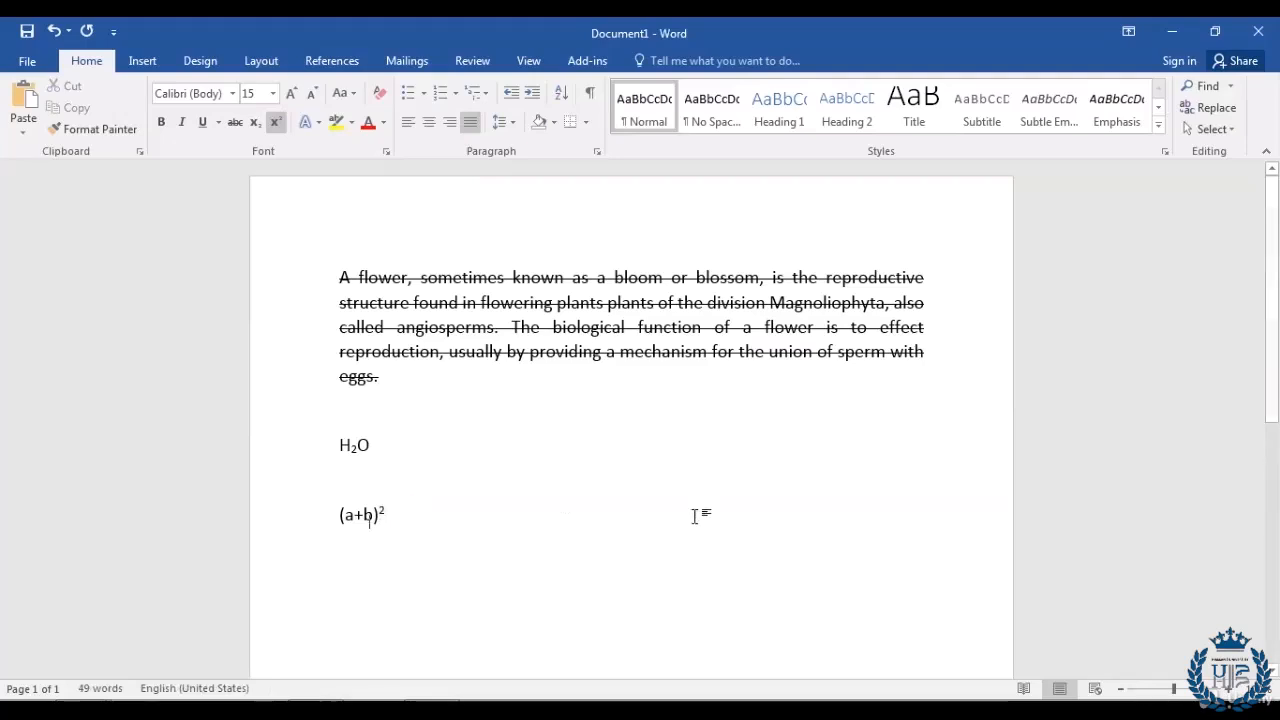
{"action": "key", "text": "Return"}
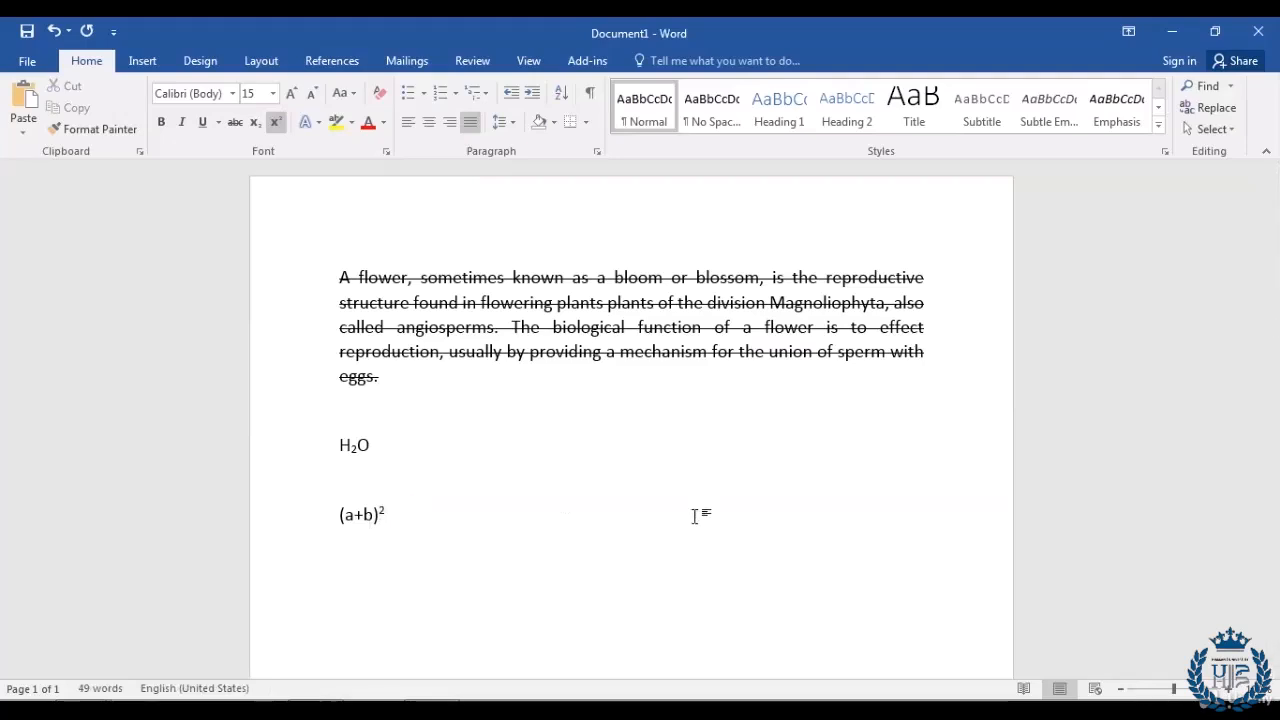
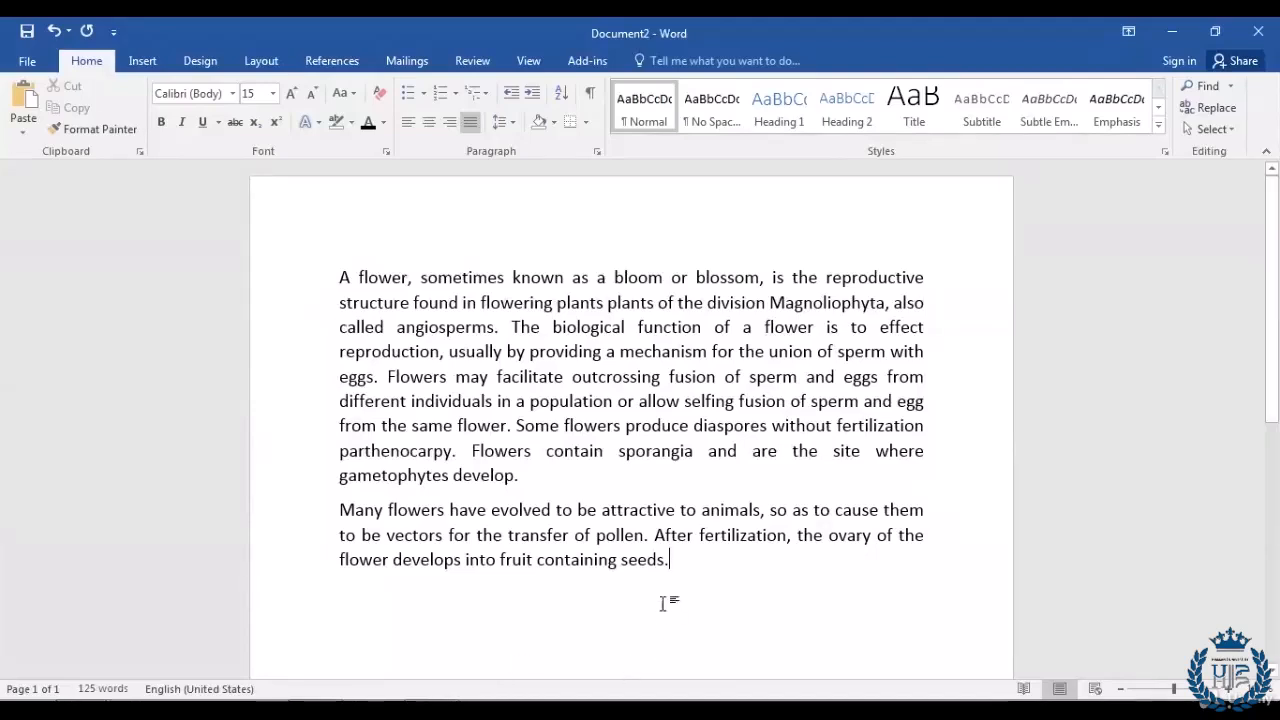
Step: Delete the second flower paragraph, leaving only the 91-word first paragraph
{"action": "triple_click", "coordinate": [677, 562]}
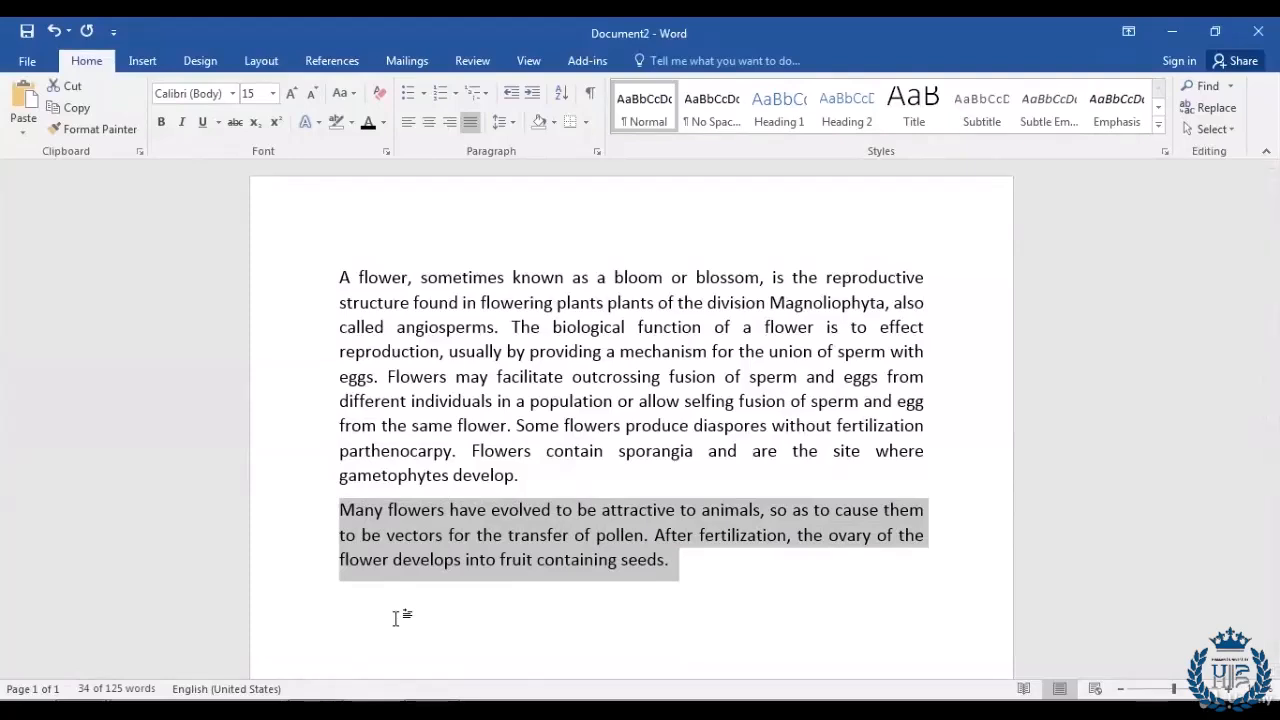
{"action": "key", "text": "Delete"}
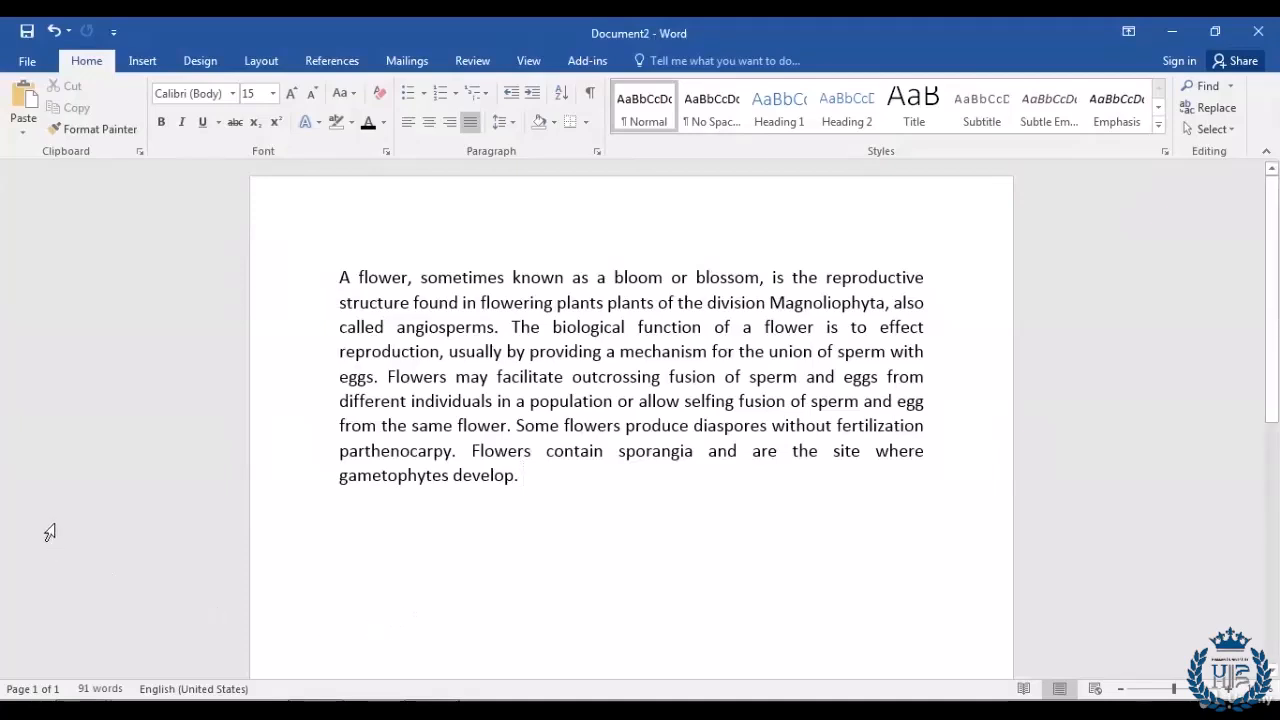
Step: Undo the deletion to restore the paragraph on flowers attracting animals, then deselect it
{"action": "left_click", "coordinate": [54, 33]}
{"action": "left_click", "coordinate": [683, 572]}
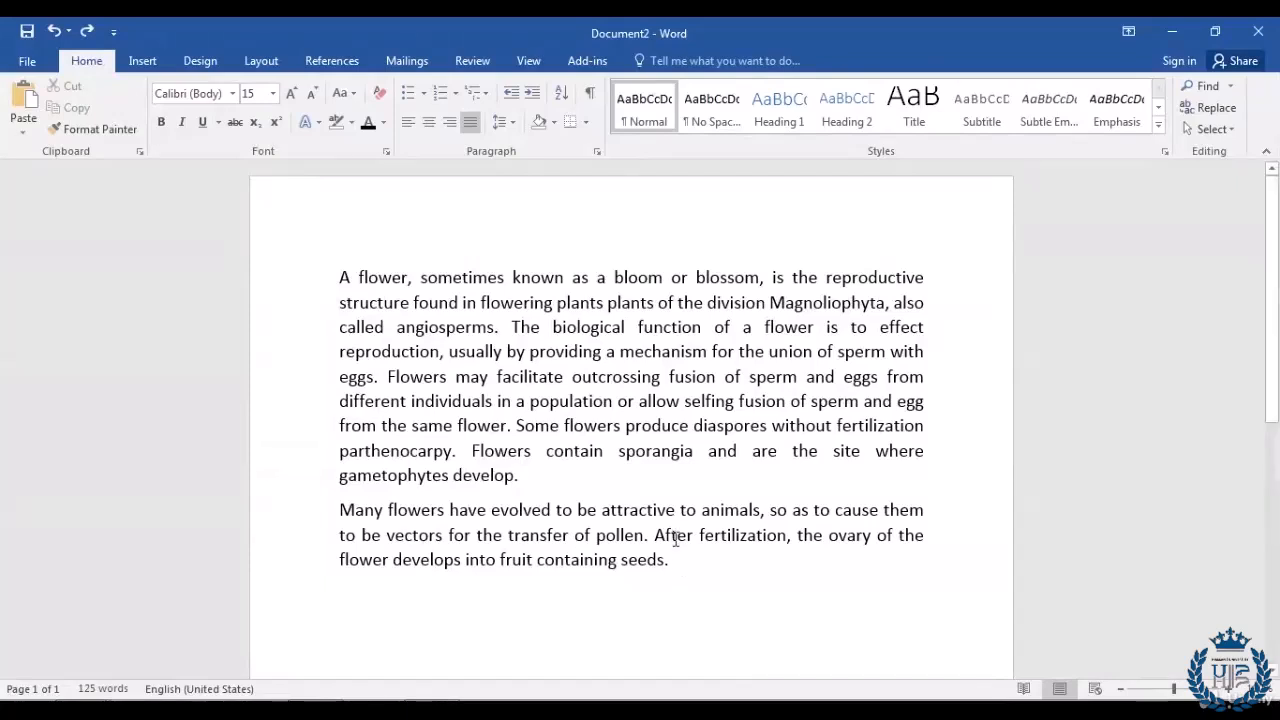
Step: Redo the deletion of the second flower paragraph
{"action": "left_click", "coordinate": [86, 34]}
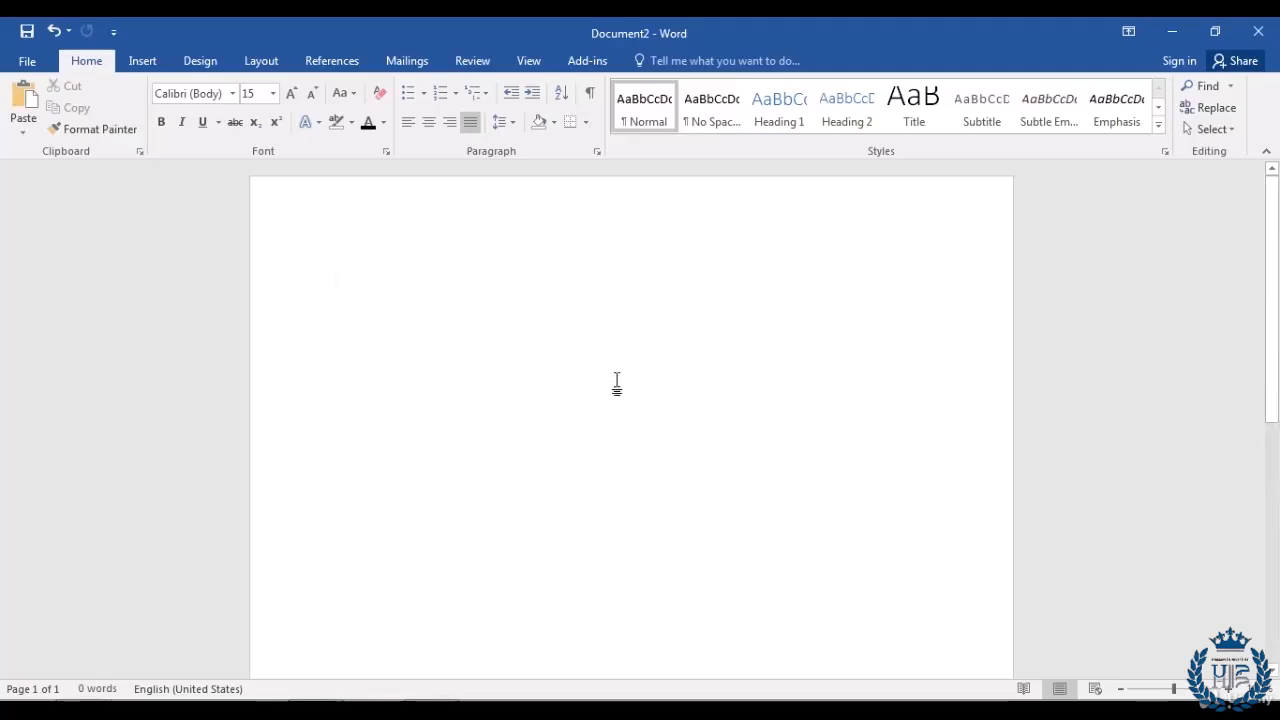
Step: Create a numbered list with items Name, Address and Phone Number
{"action": "left_click", "coordinate": [437, 94]}
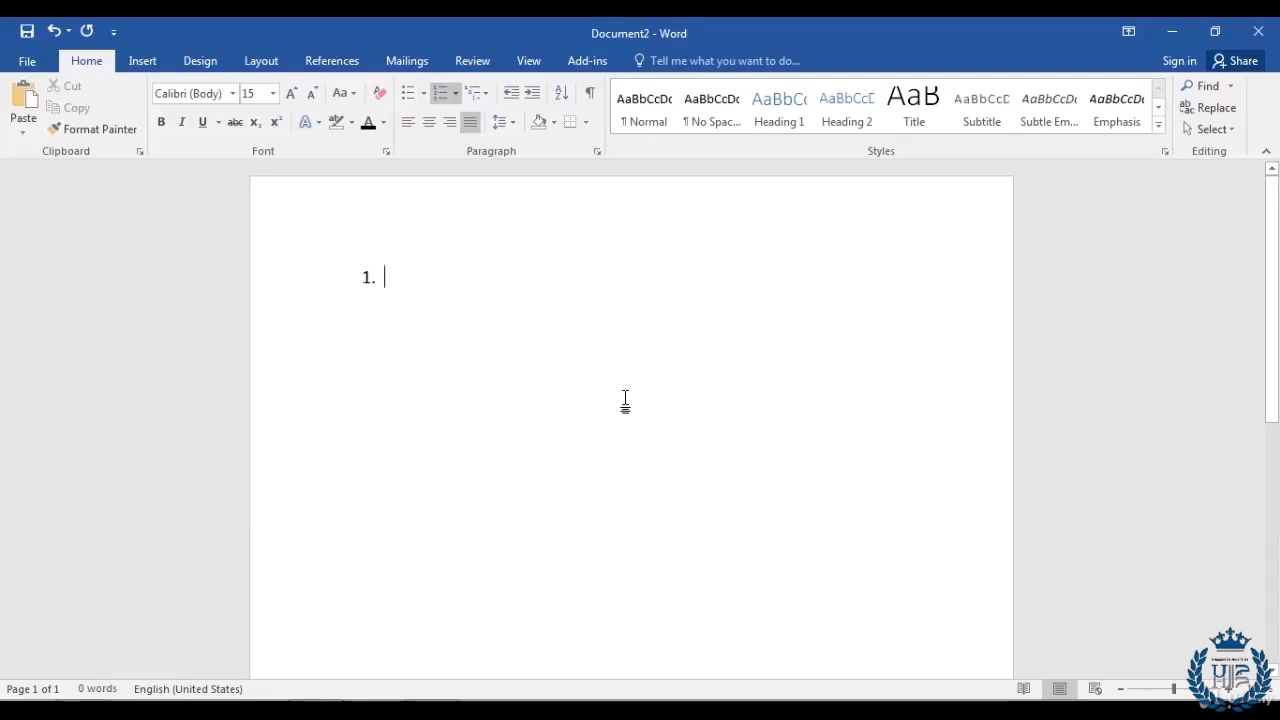
{"action": "type", "text": "Name"}
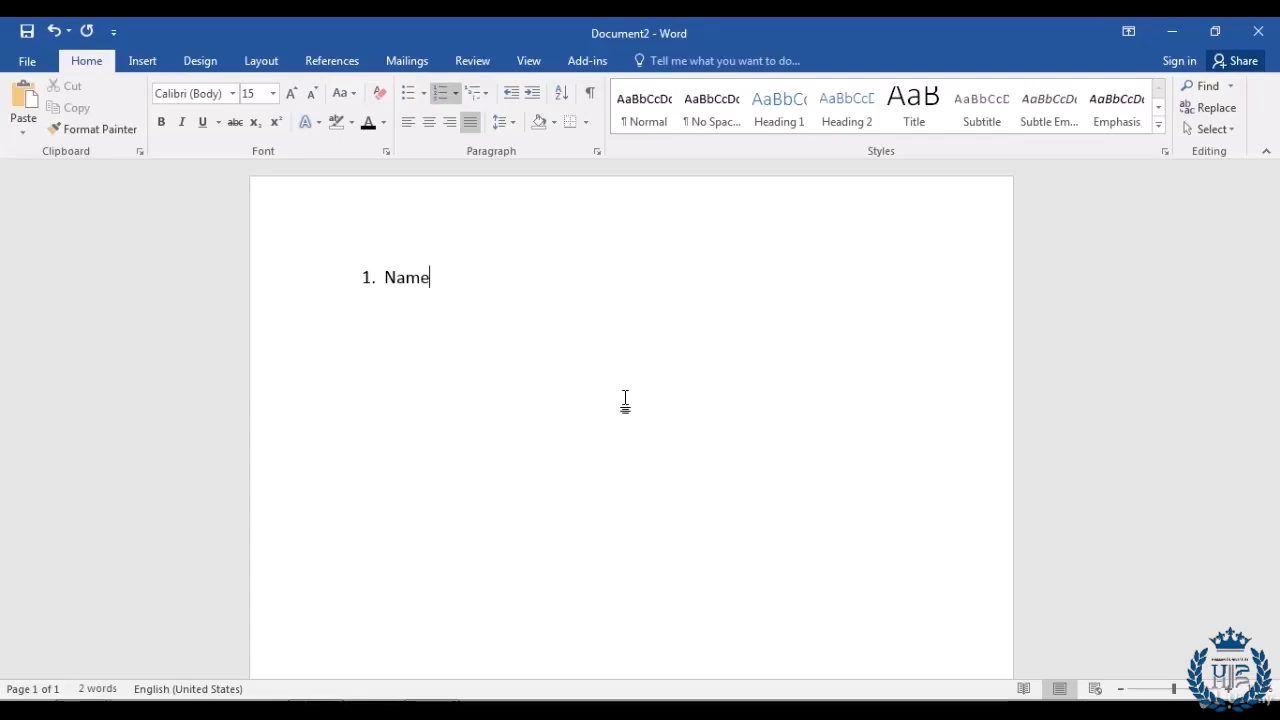
{"action": "key", "text": "Return"}
{"action": "type", "text": "Address"}
{"action": "key", "text": "Return"}
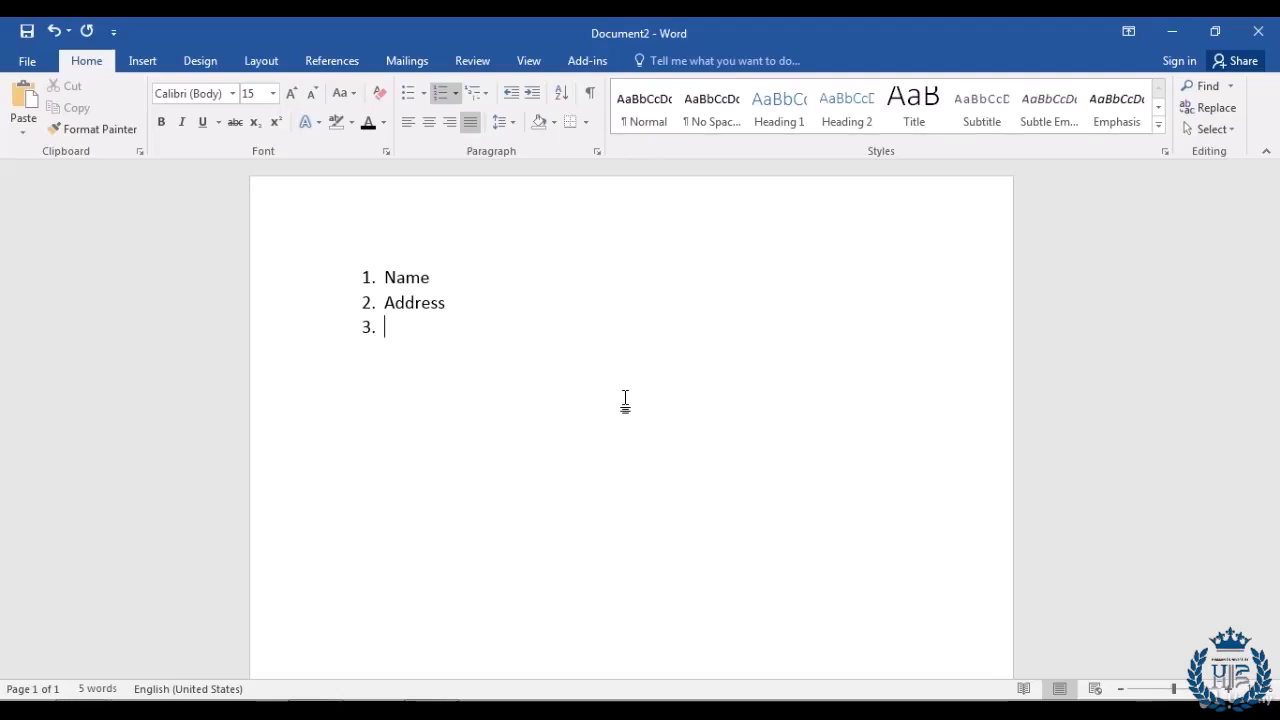
{"action": "type", "text": "Phone Number"}
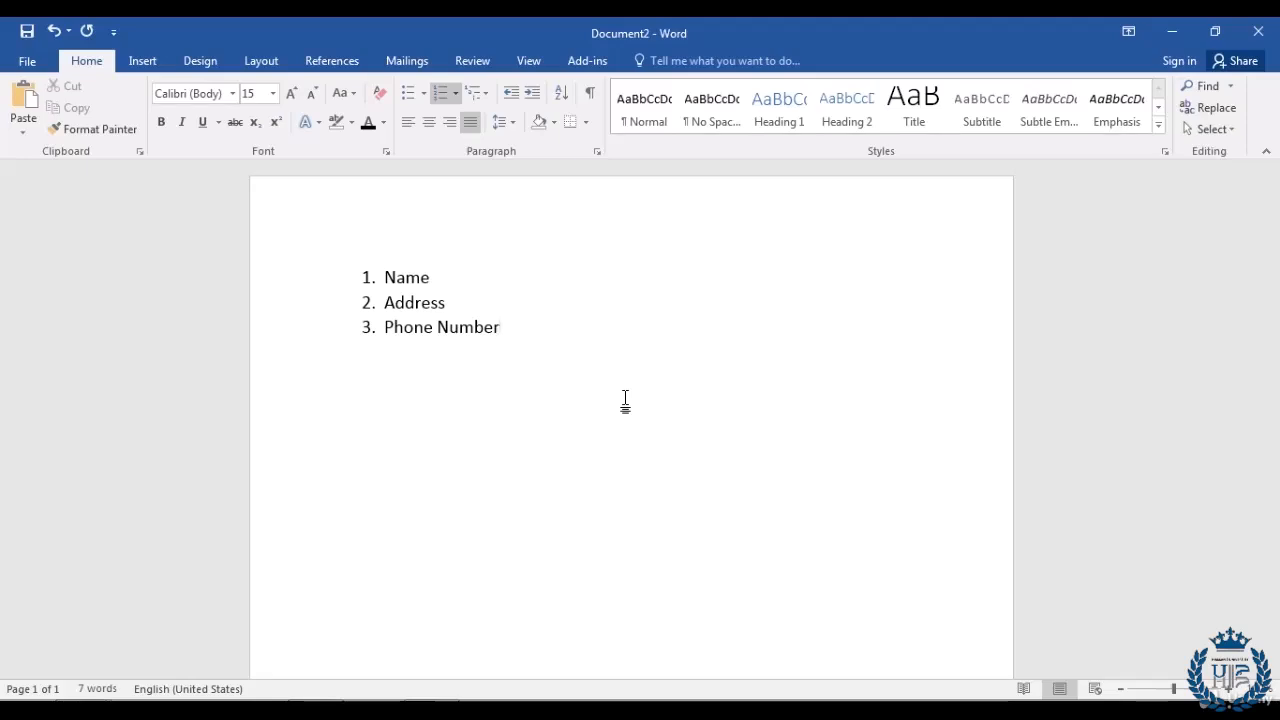
{"action": "key", "text": "Return"}
{"action": "key", "text": "ctrl+z"}
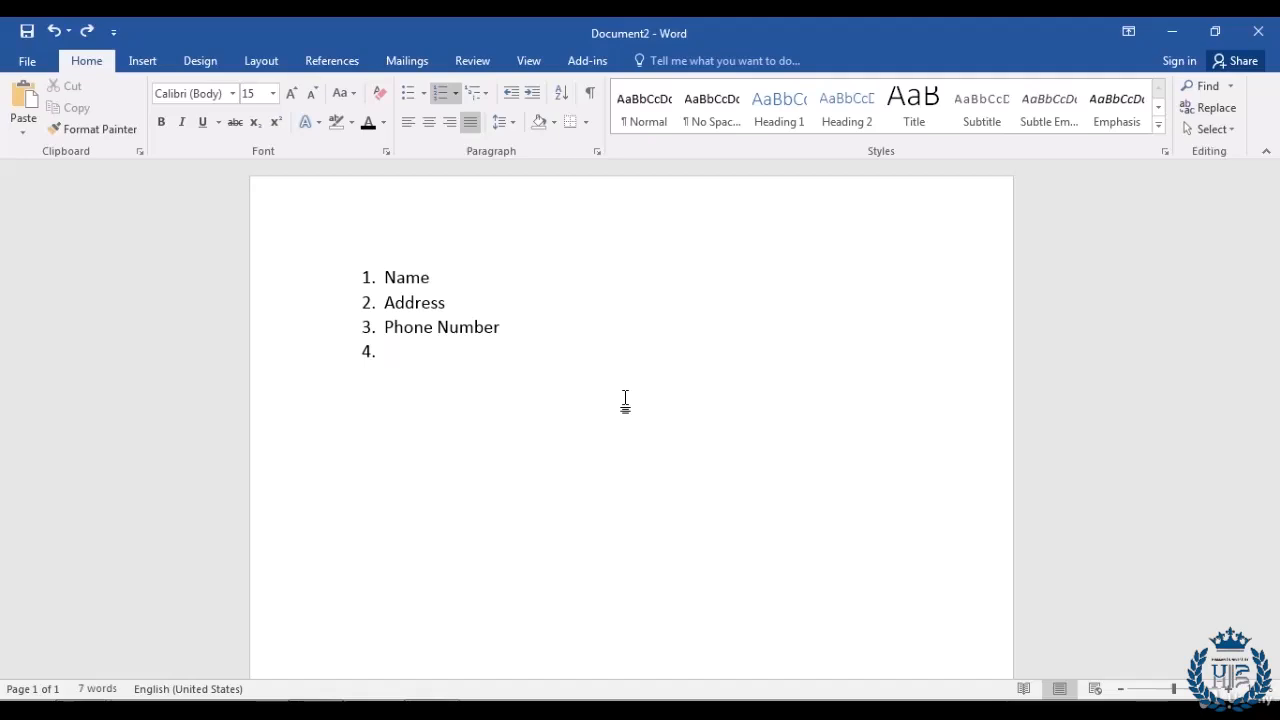
Step: Nest Personal Phone Number and Business Phone Number as lettered sub-items under Phone Number
{"action": "key", "text": "Tab"}
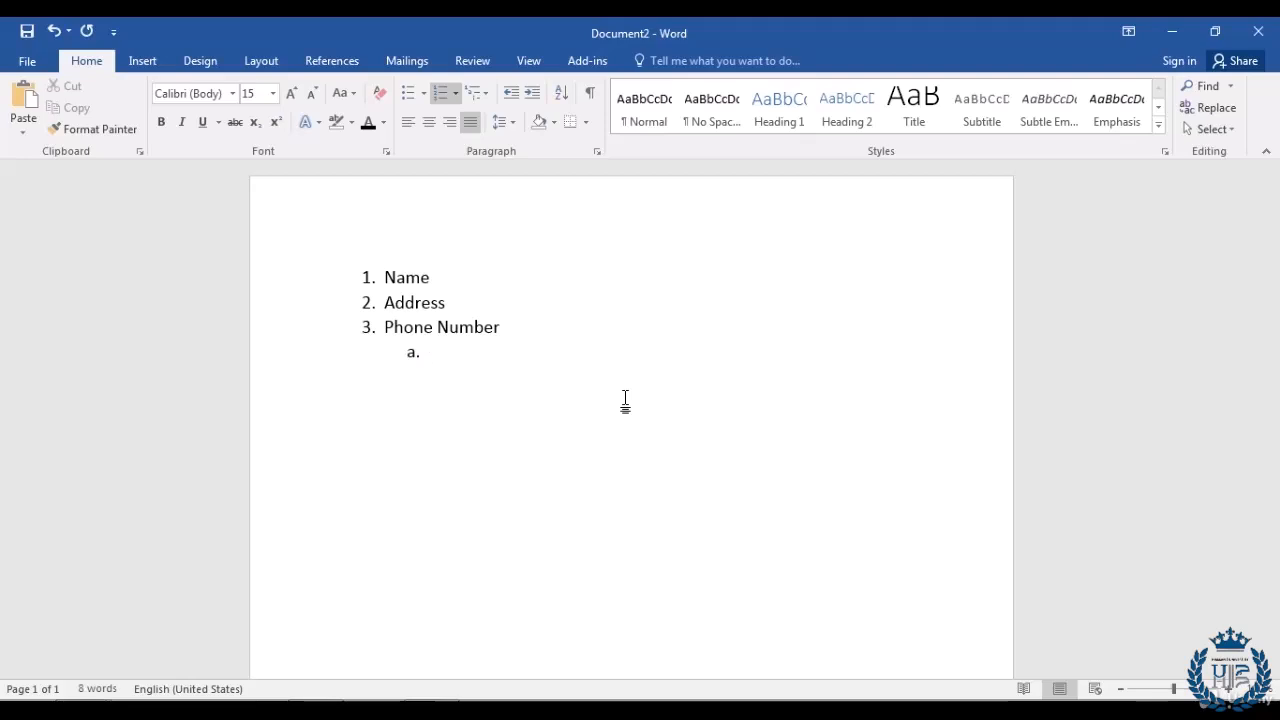
{"action": "type", "text": "Perso"}
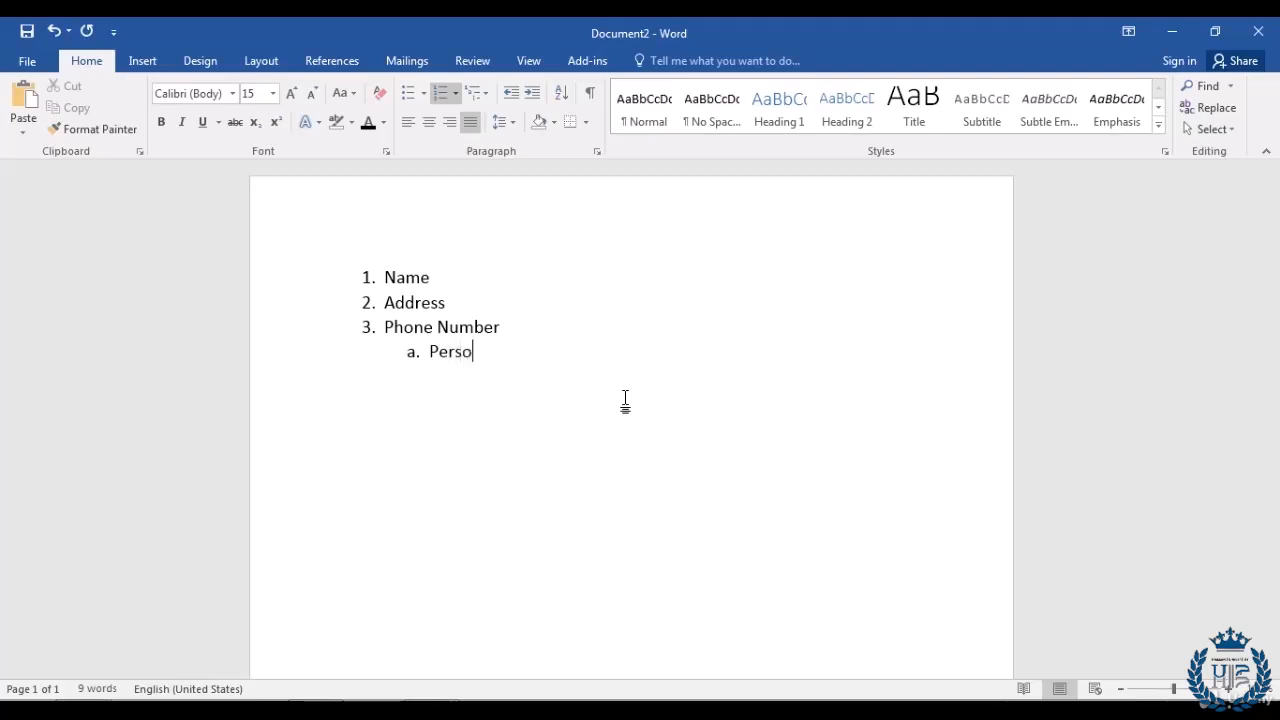
{"action": "type", "text": "nal Phone Nu"}
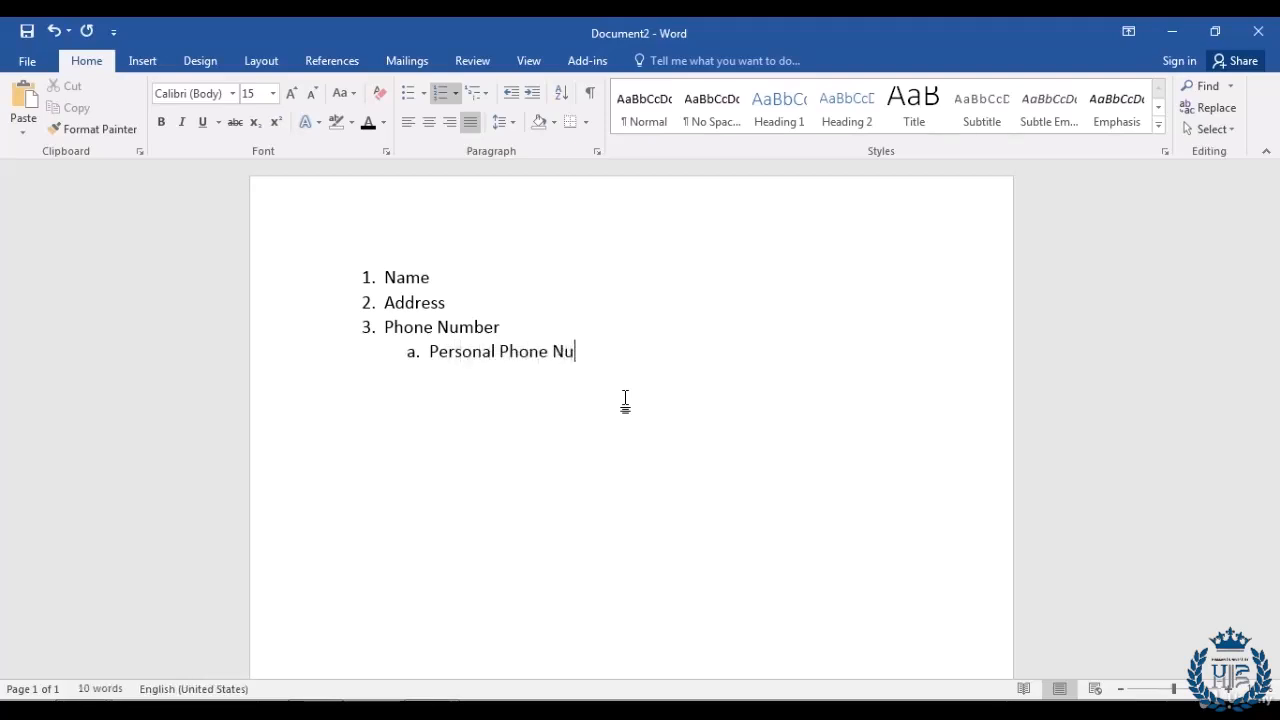
{"action": "type", "text": "mber"}
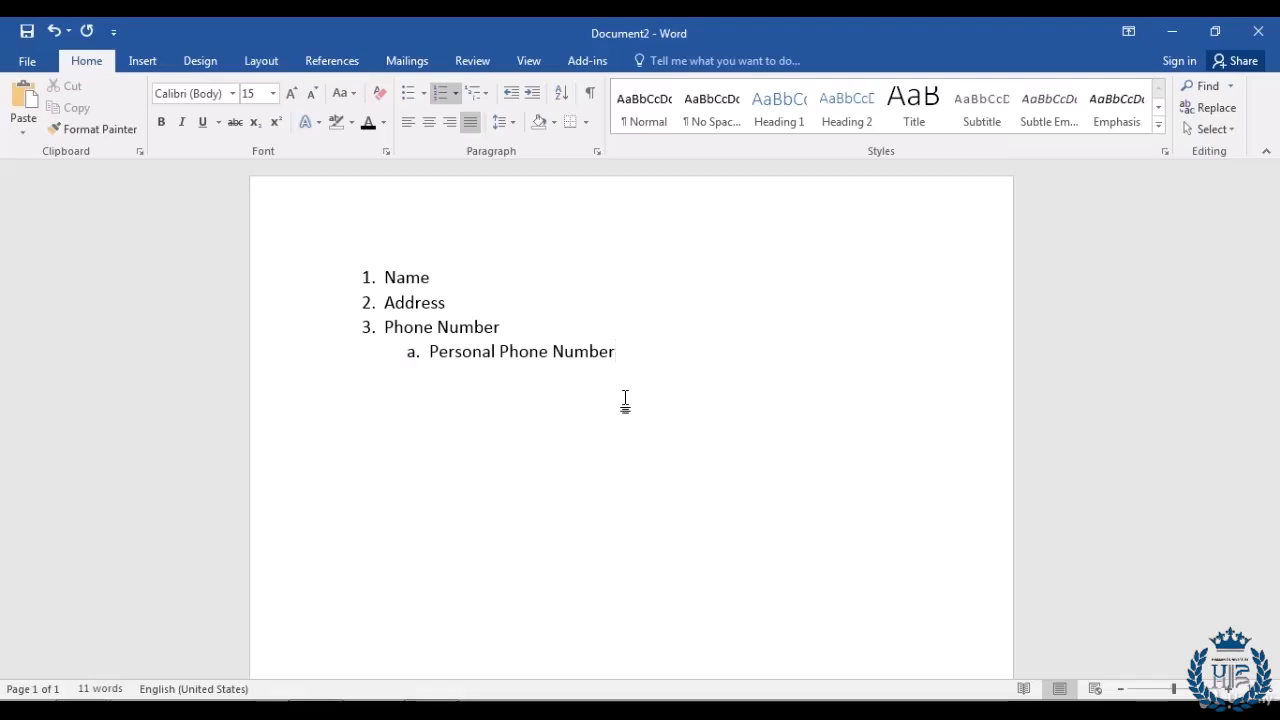
{"action": "key", "text": "Return"}
{"action": "type", "text": "Business Phone Number"}
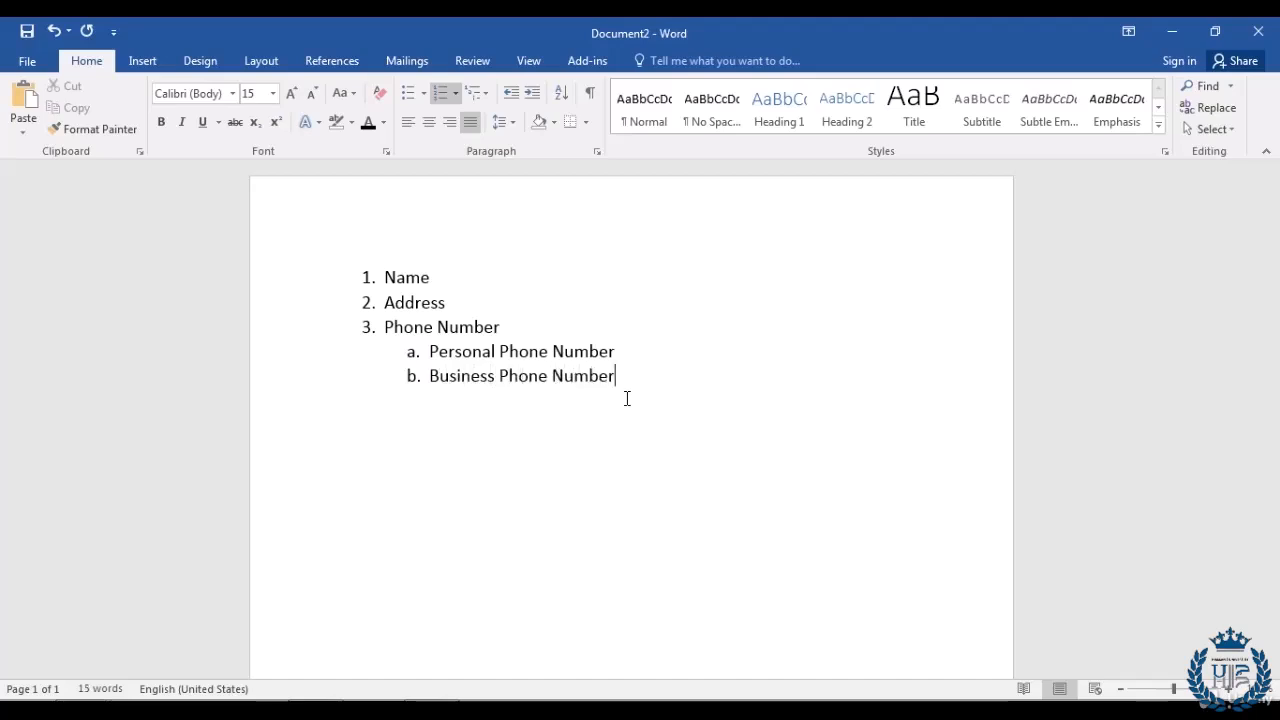
{"action": "key", "text": "Return"}
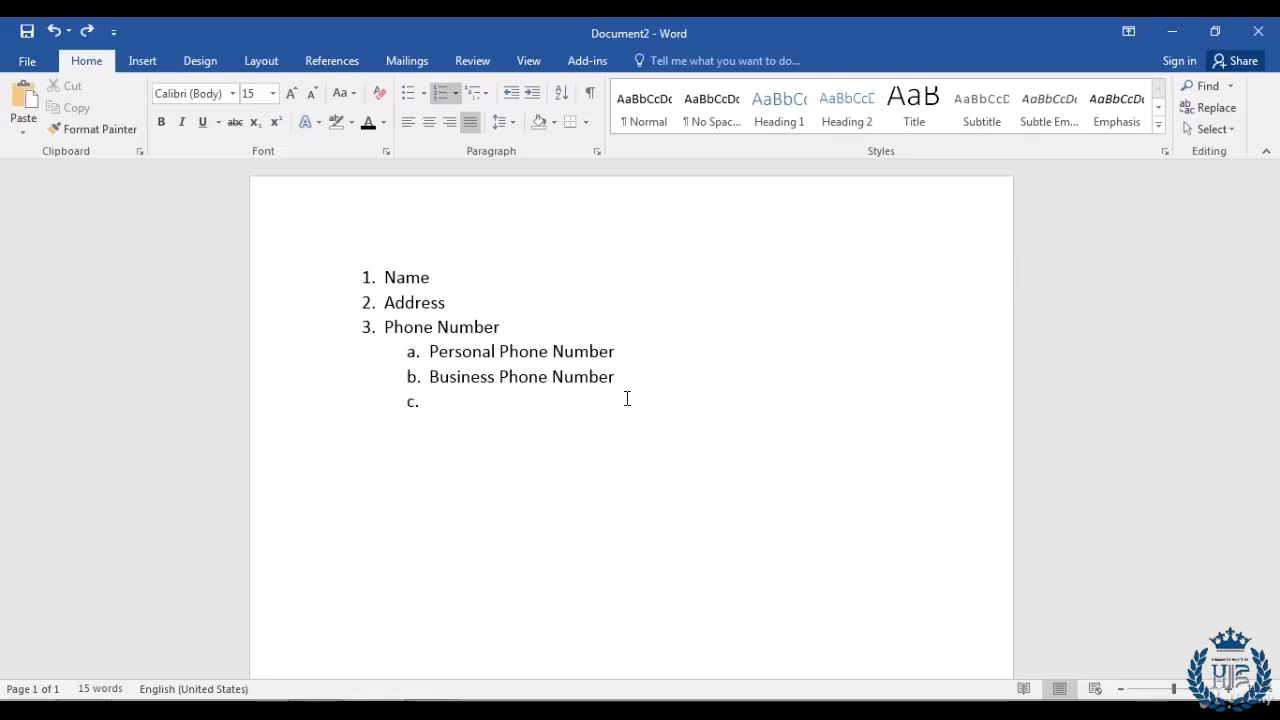
Step: Promote the empty sub-item and add Email and SSN as top-level items 4 and 5
{"action": "key", "text": "shift+Tab"}
{"action": "type", "text": "Email"}
{"action": "key", "text": "Return"}
{"action": "type", "text": "SSN"}
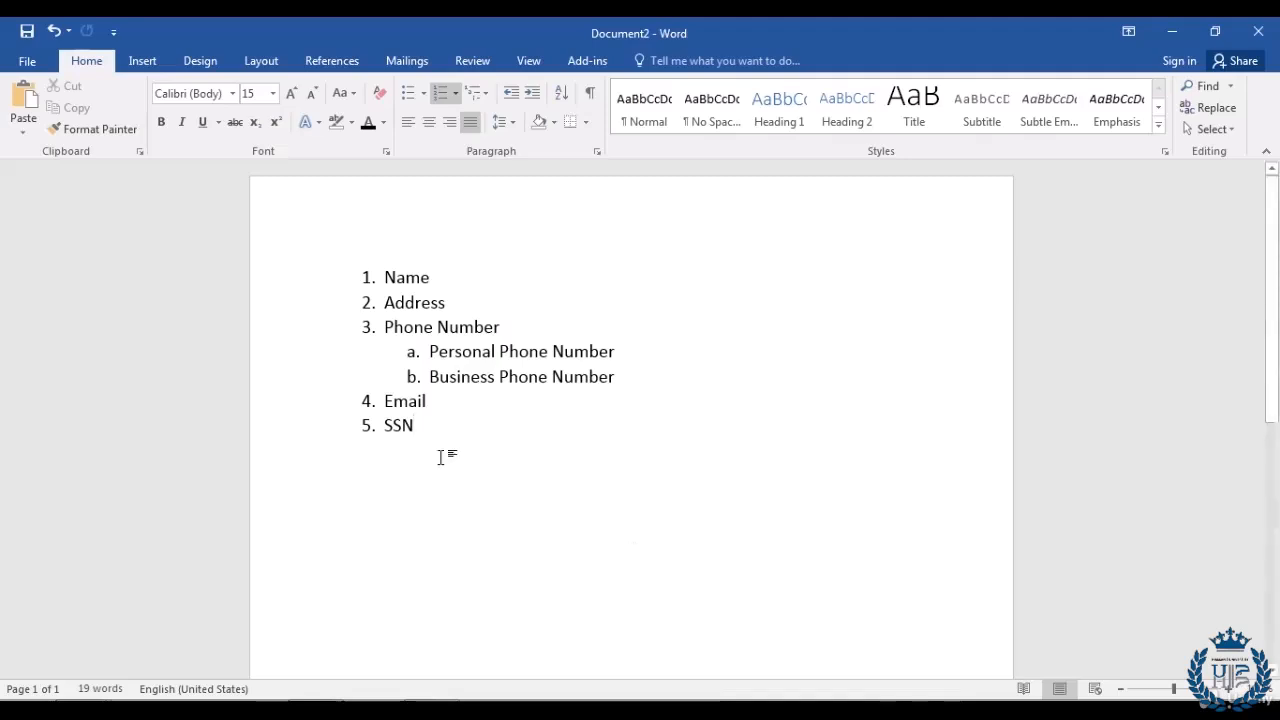
Step: Apply A. B. C. lettering to the whole list from the Numbering Library
{"action": "left_click_drag", "start_coordinate": [457, 437], "coordinate": [252, 281]}
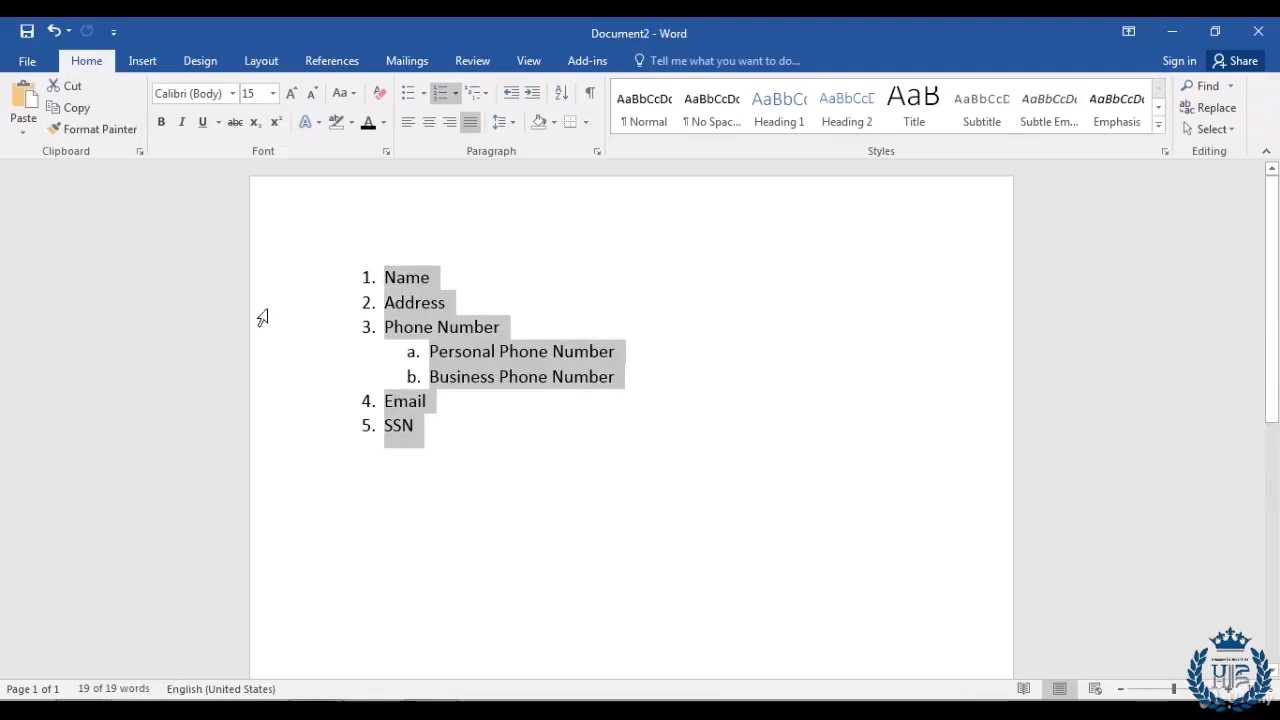
{"action": "left_click", "coordinate": [456, 94]}
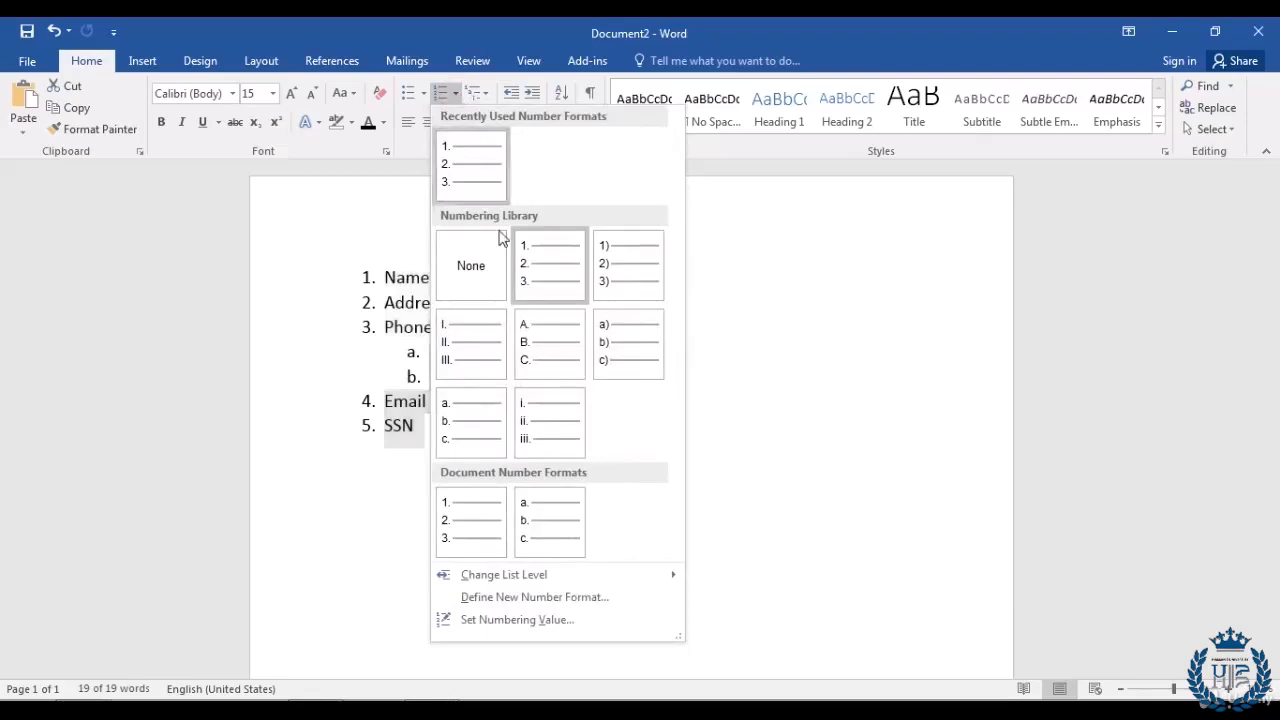
{"action": "left_click", "coordinate": [545, 340]}
{"action": "left_click", "coordinate": [516, 457]}
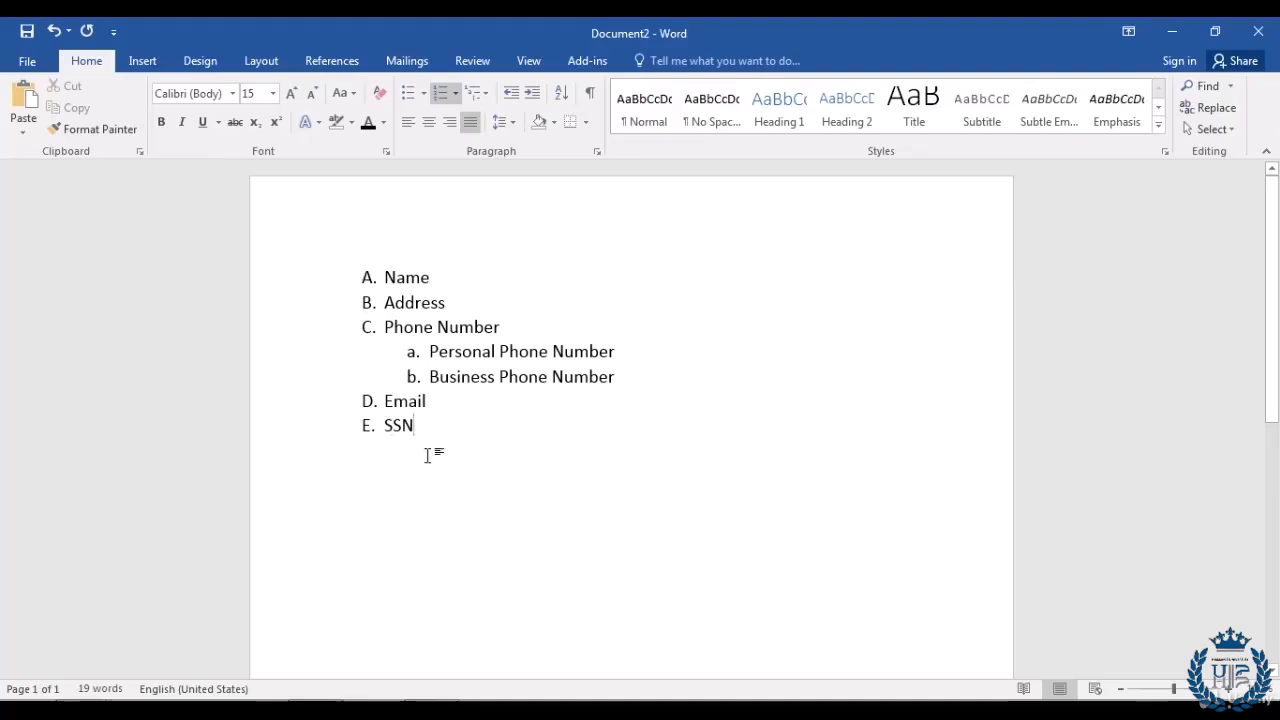
Step: Switch the main list items to lowercase roman numerals i. to v
{"action": "left_click_drag", "start_coordinate": [423, 424], "coordinate": [277, 277]}
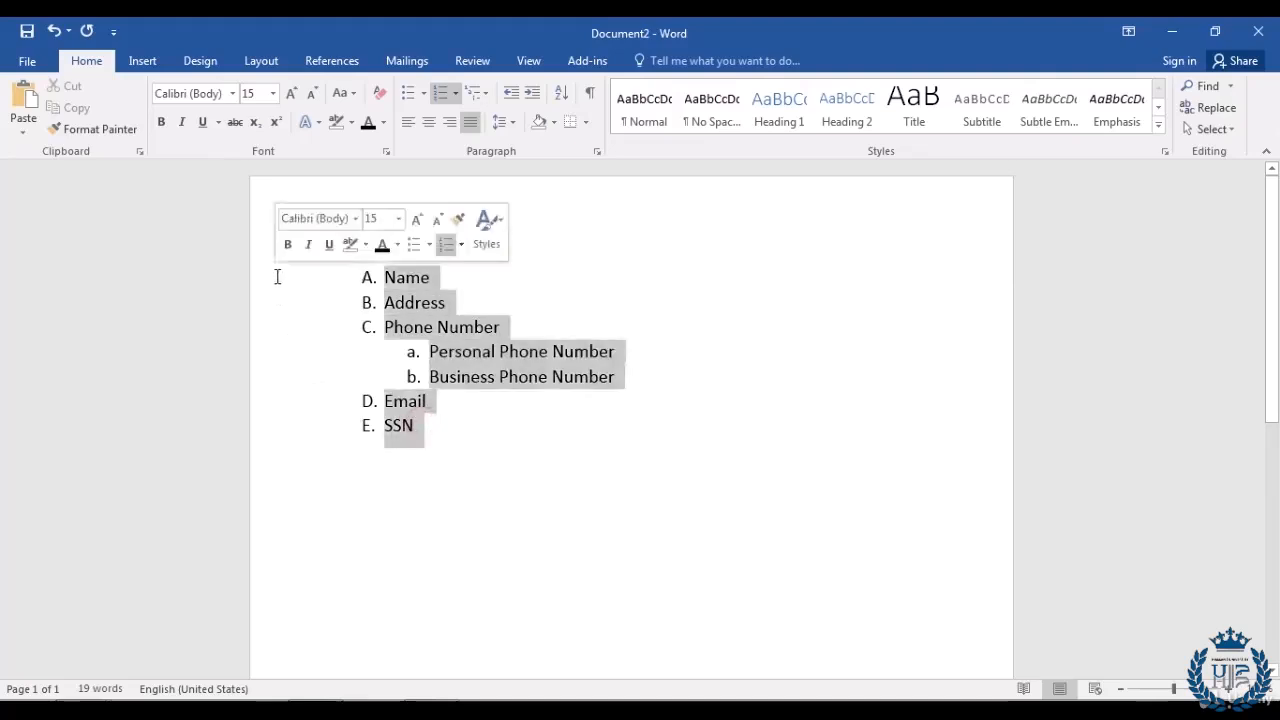
{"action": "left_click", "coordinate": [456, 94]}
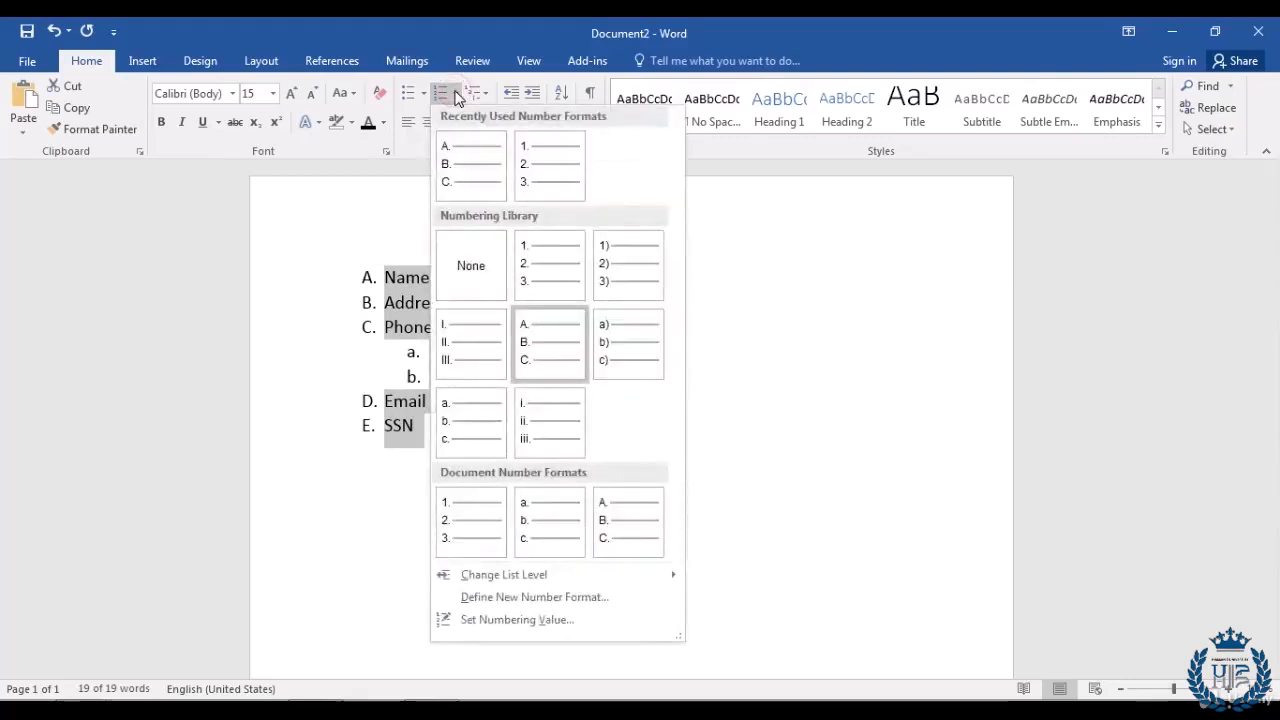
{"action": "left_click", "coordinate": [556, 421]}
{"action": "left_click", "coordinate": [500, 465]}
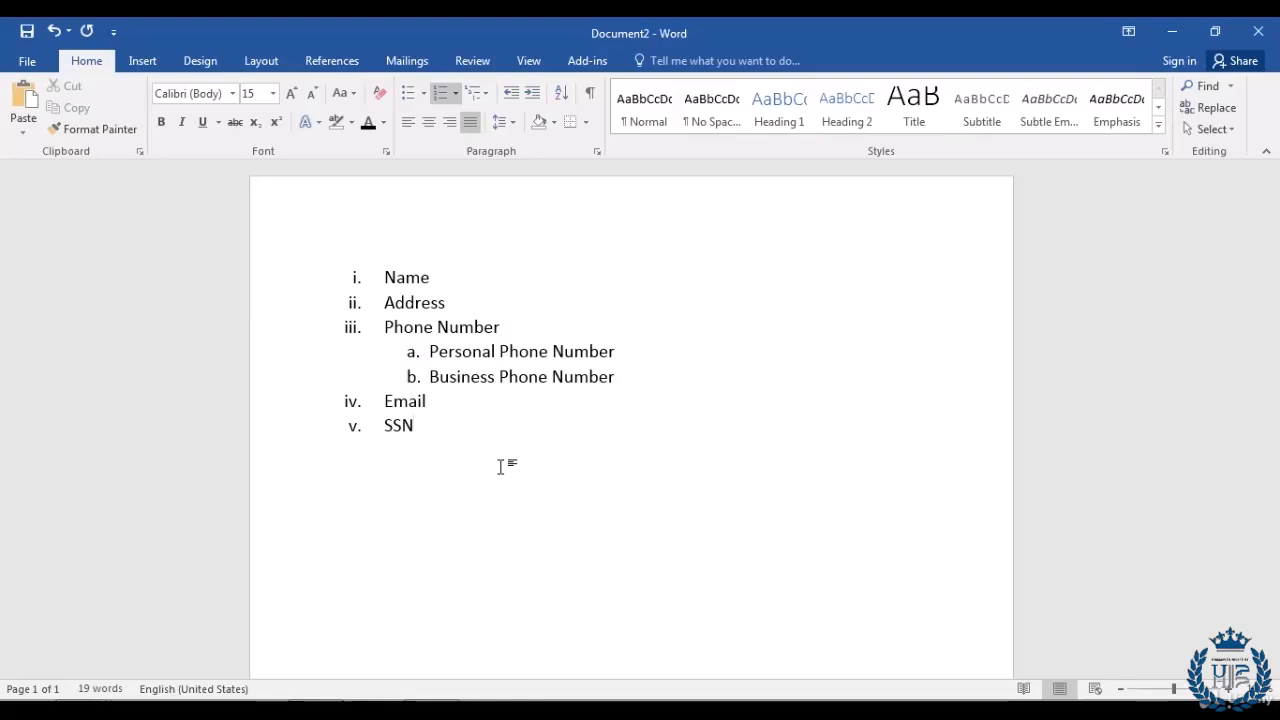
Step: Clear the page and start a bulleted list of Name, Address and Phone Number
{"action": "key", "text": "ctrl+a"}
{"action": "key", "text": "Delete"}
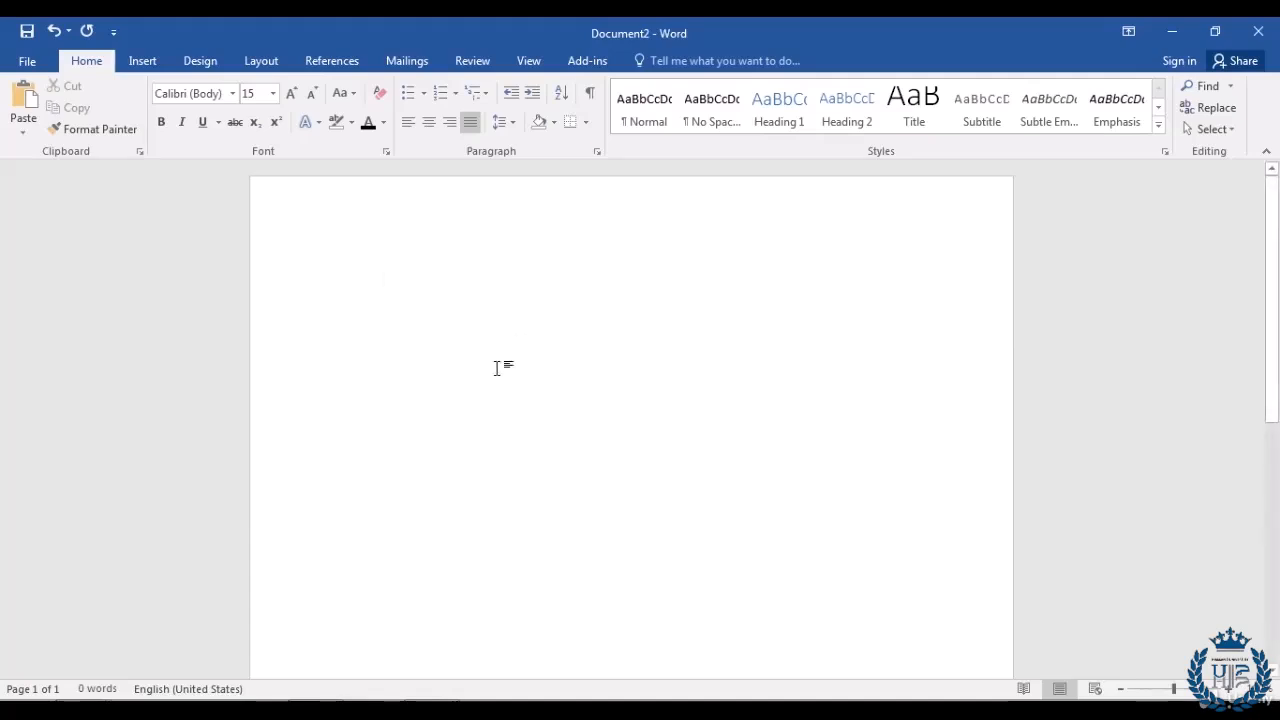
{"action": "left_click", "coordinate": [410, 96]}
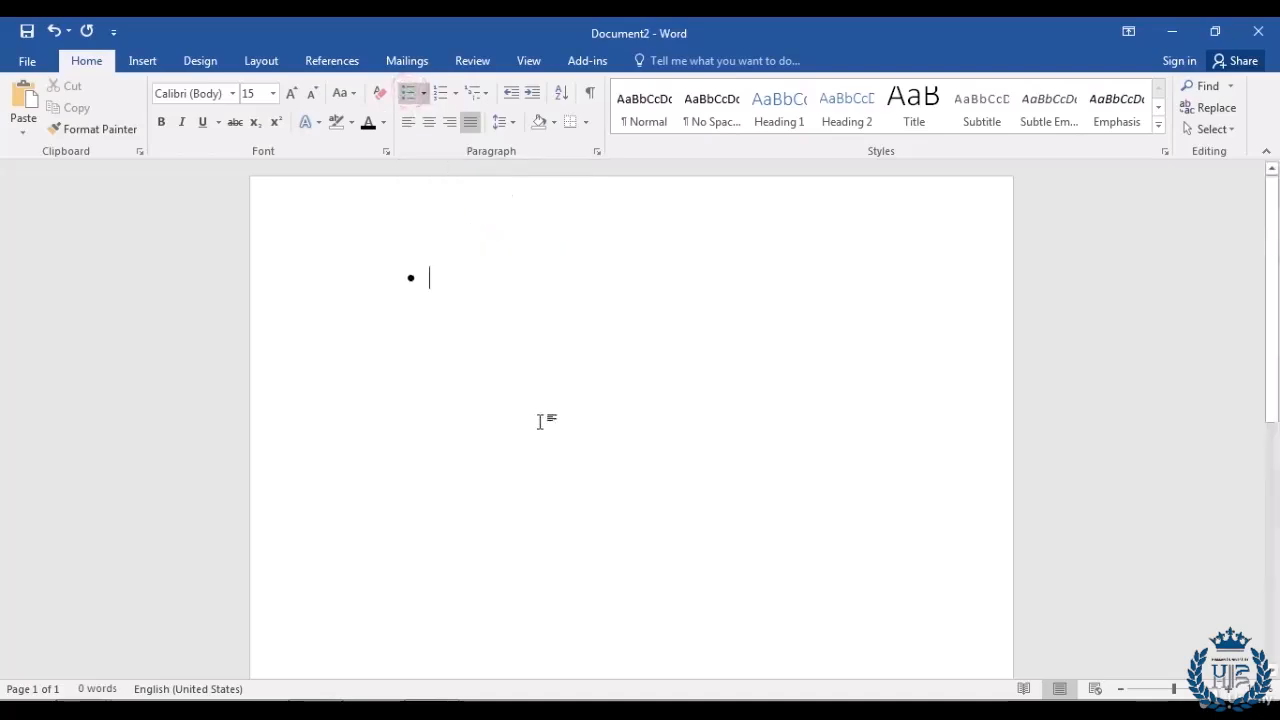
{"action": "type", "text": "Name"}
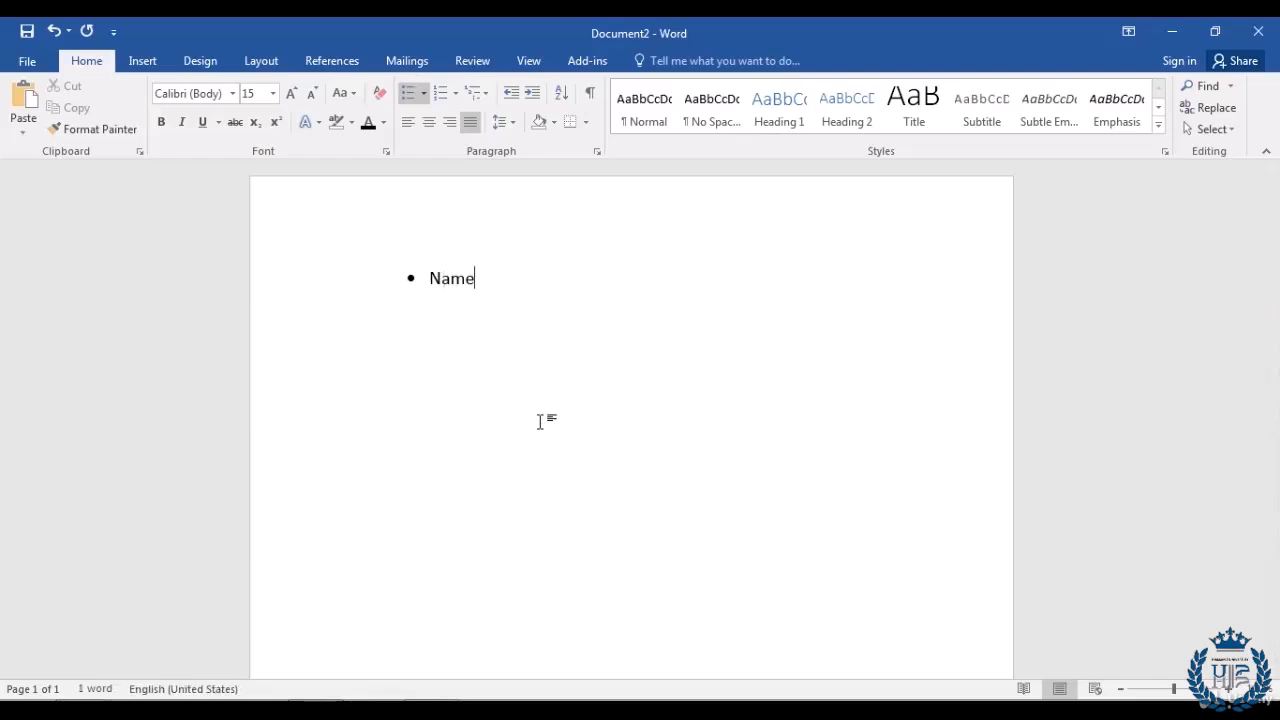
{"action": "key", "text": "Return"}
{"action": "type", "text": "Ad"}
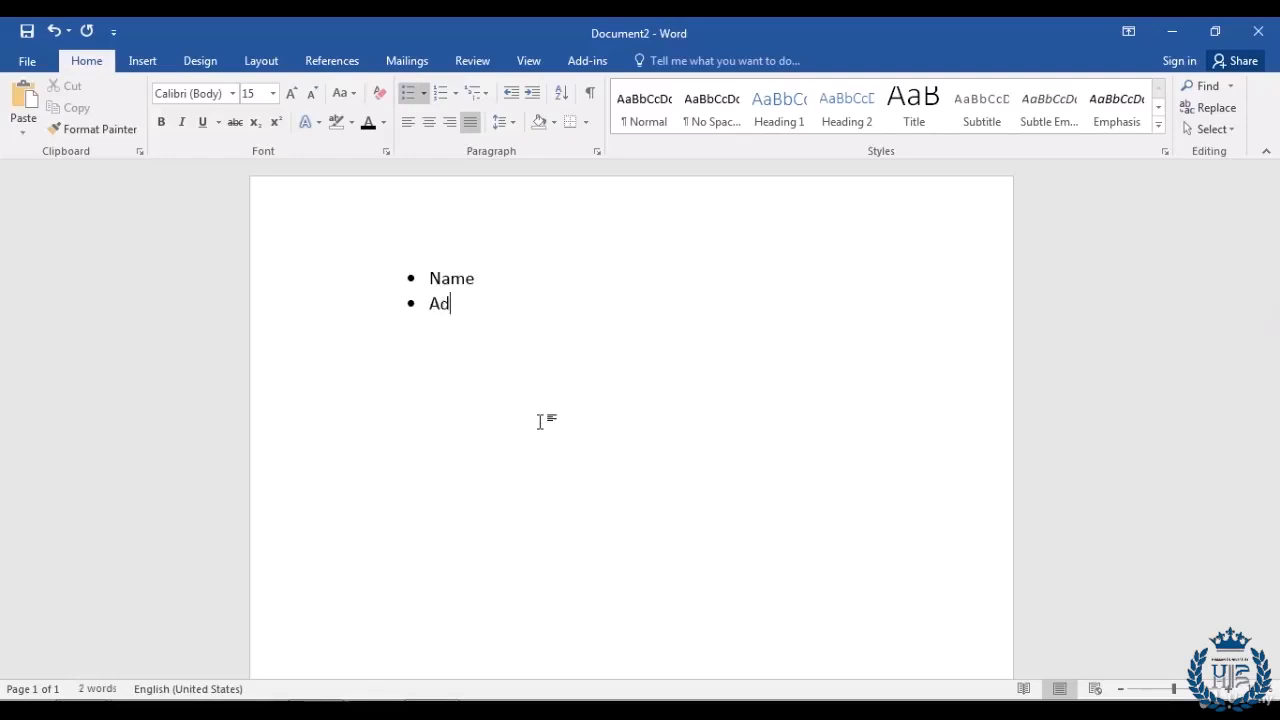
{"action": "type", "text": "dress"}
{"action": "key", "text": "Return"}
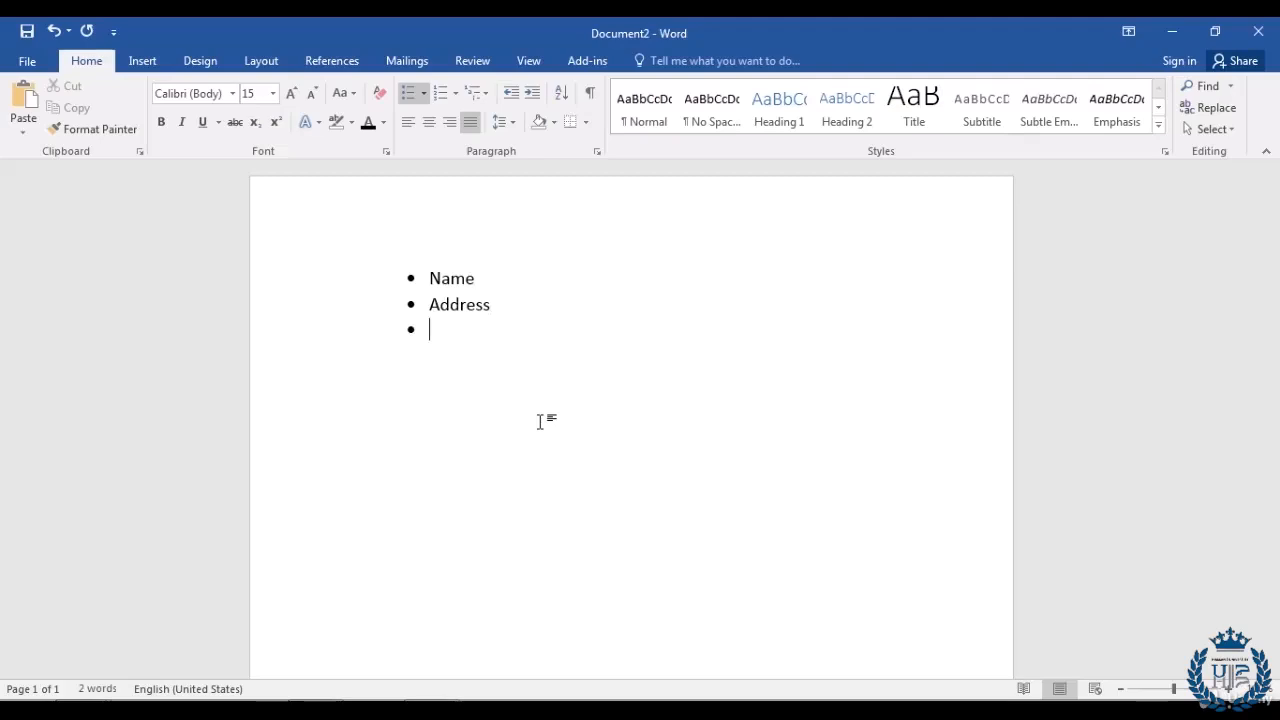
{"action": "type", "text": "Phone Number"}
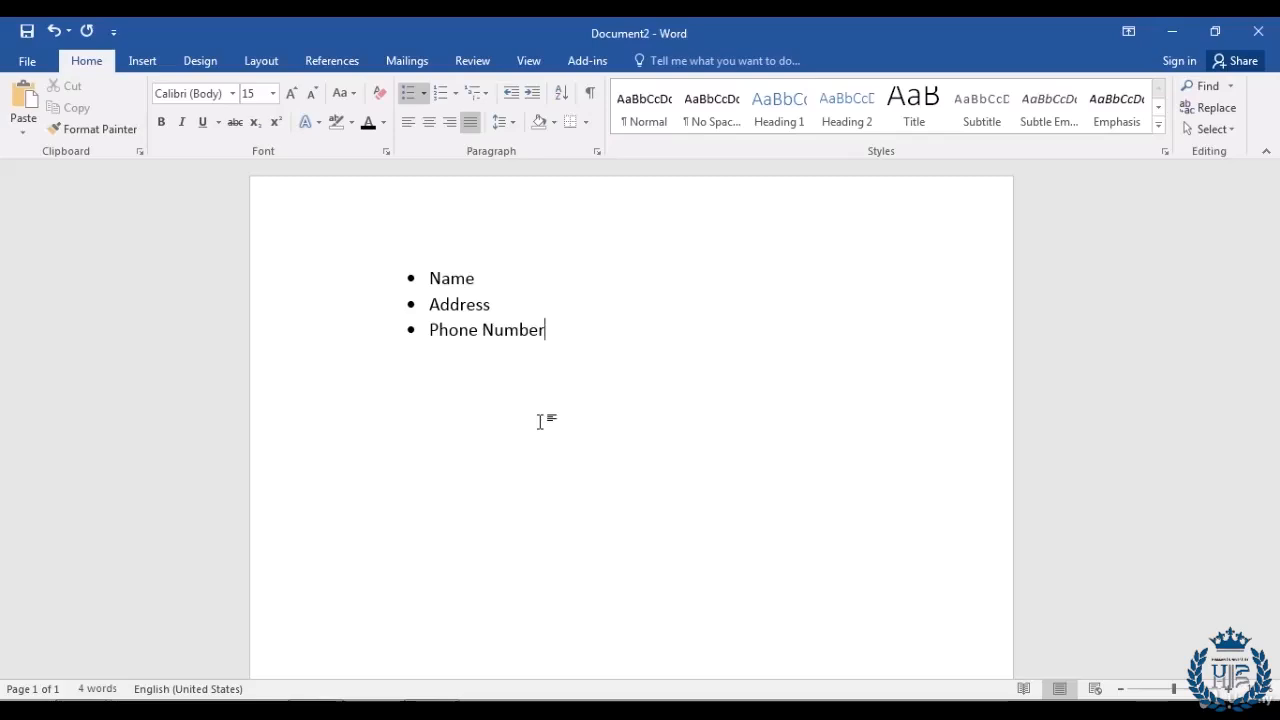
Step: Give the three list lines arrow-shaped bullets
{"action": "left_click_drag", "start_coordinate": [572, 334], "coordinate": [352, 290]}
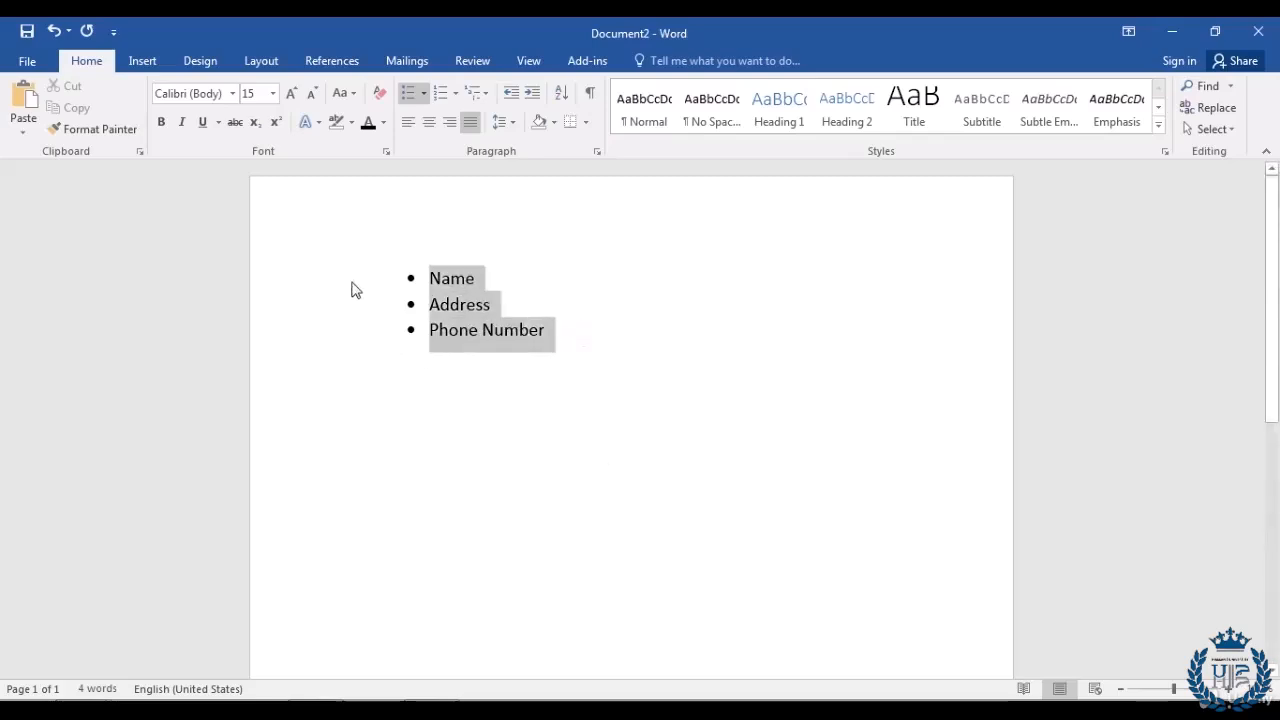
{"action": "left_click", "coordinate": [424, 93]}
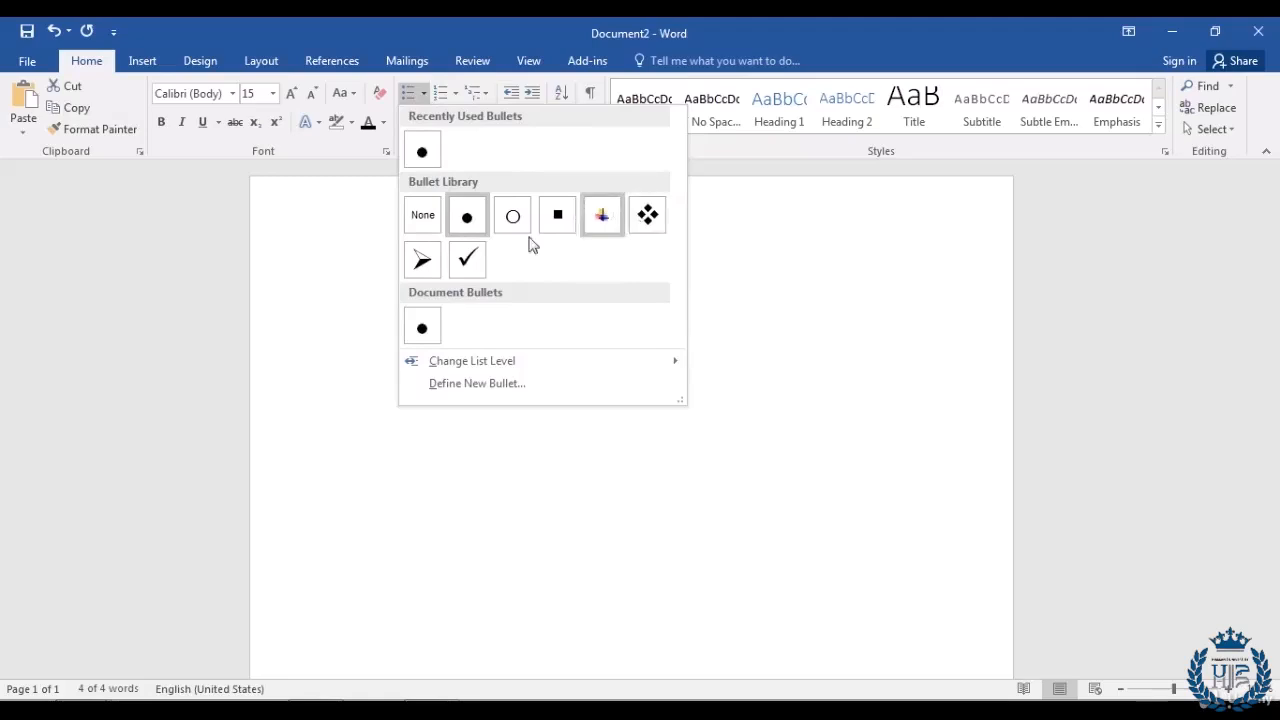
{"action": "left_click", "coordinate": [419, 263]}
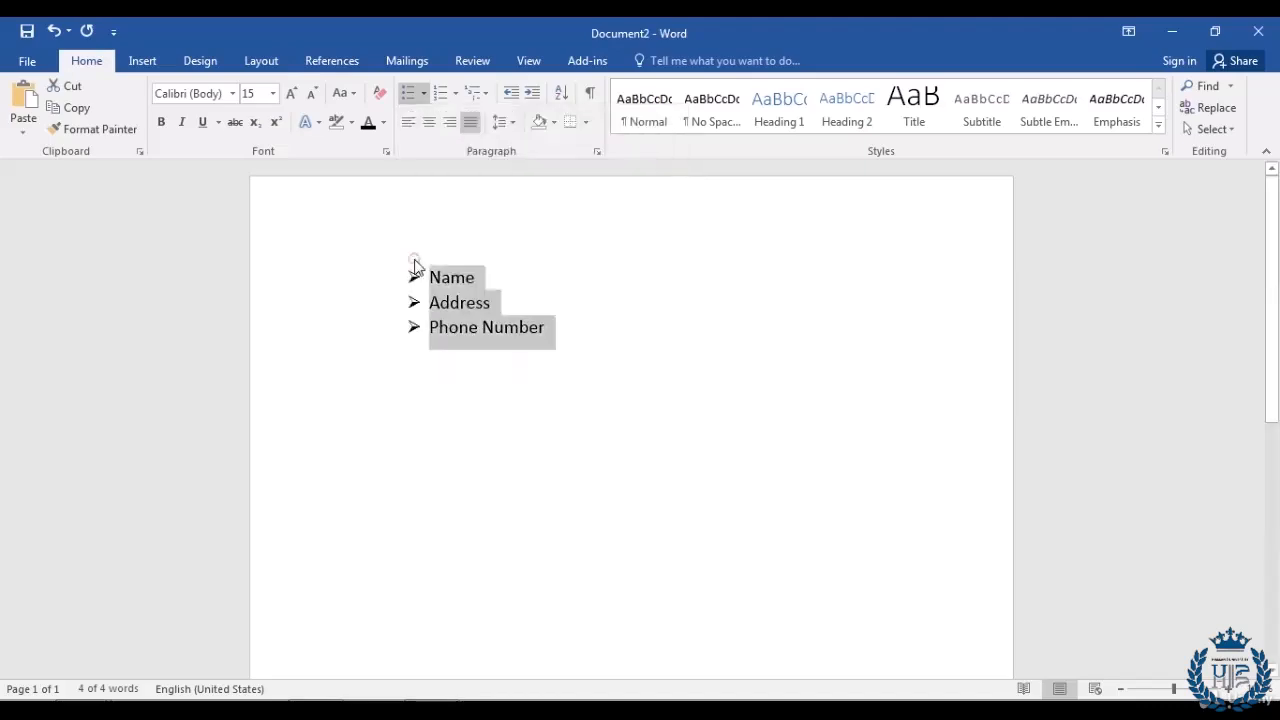
{"action": "left_click", "coordinate": [631, 368]}
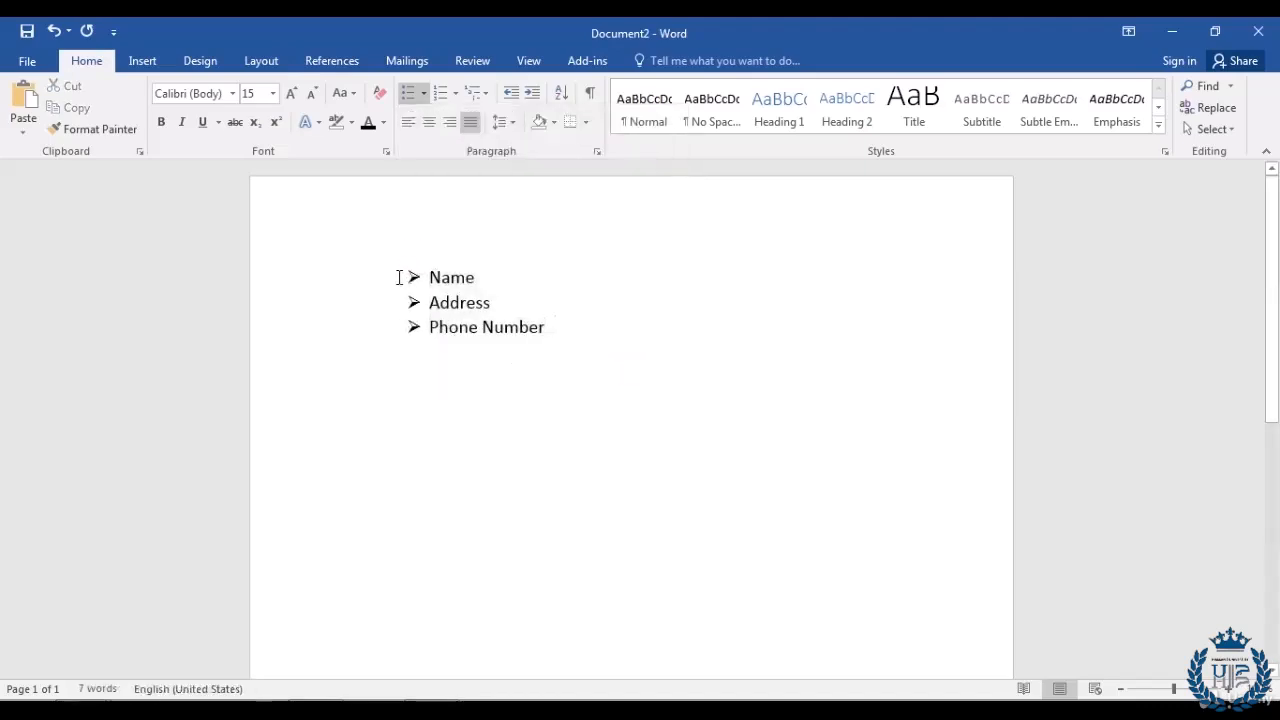
Step: Change the list's bullets to check marks from the Bullet Library
{"action": "left_click_drag", "start_coordinate": [566, 329], "coordinate": [340, 280]}
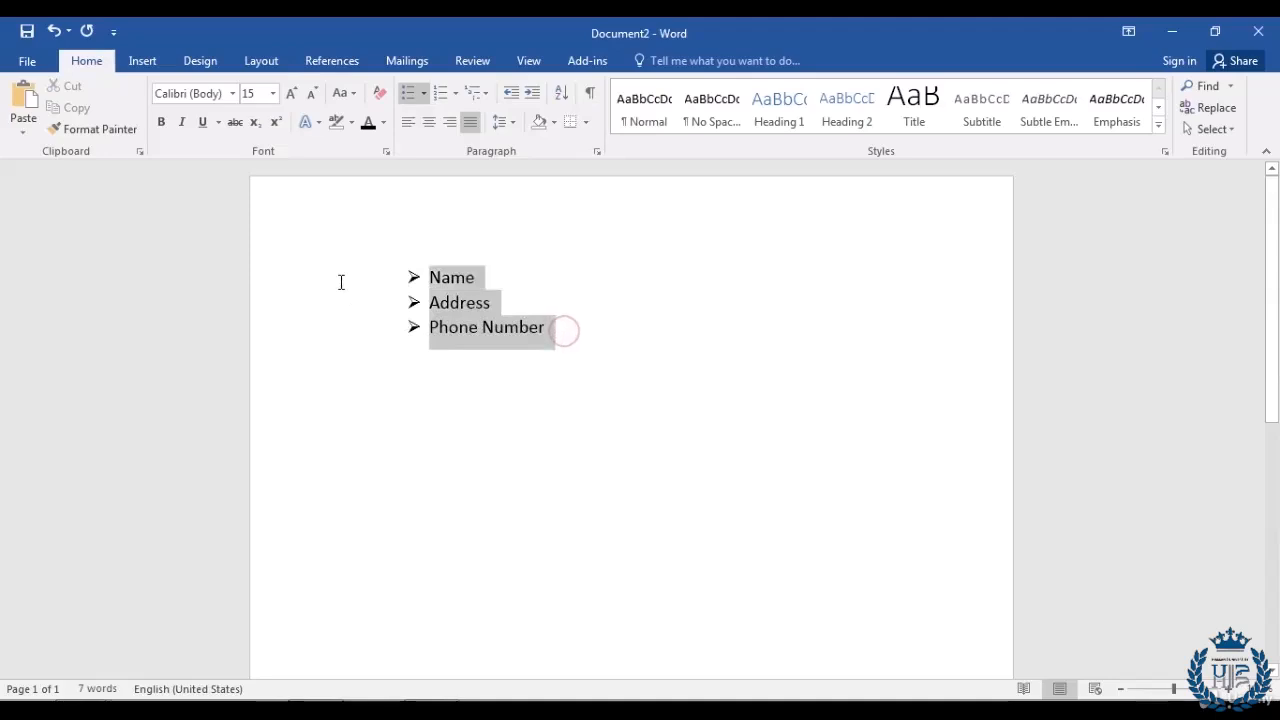
{"action": "left_click", "coordinate": [424, 93]}
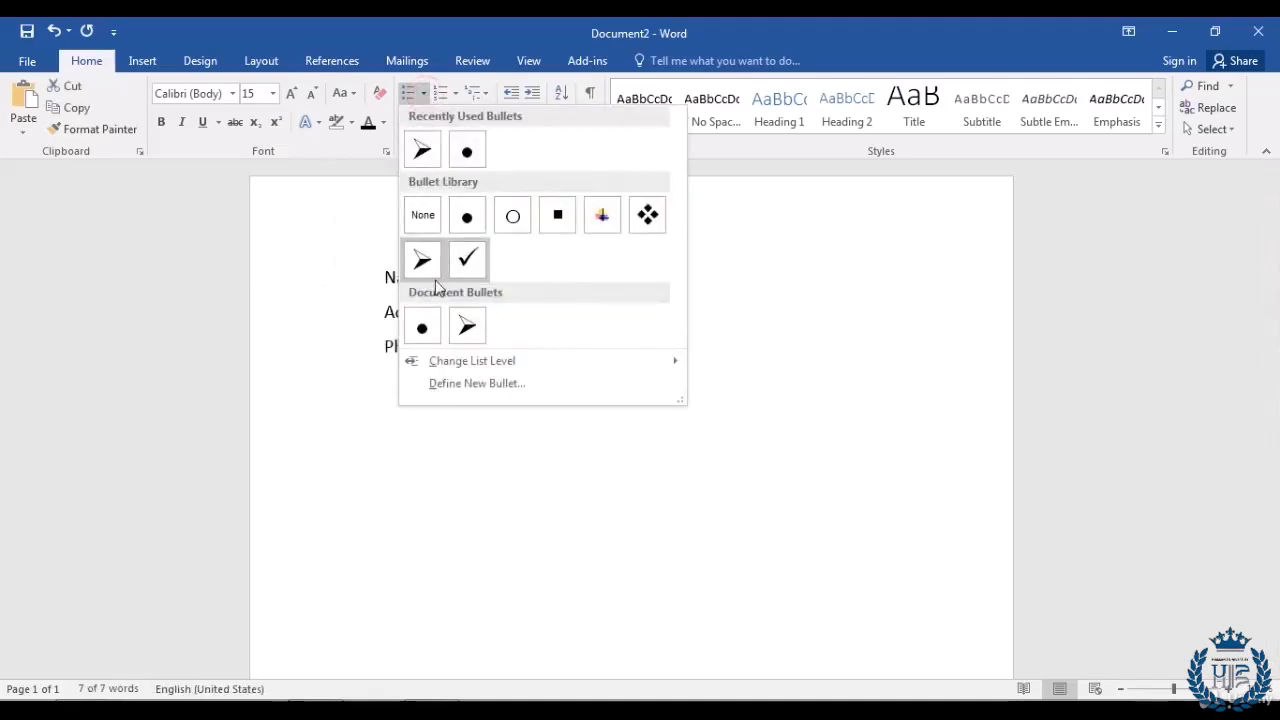
{"action": "left_click", "coordinate": [470, 261]}
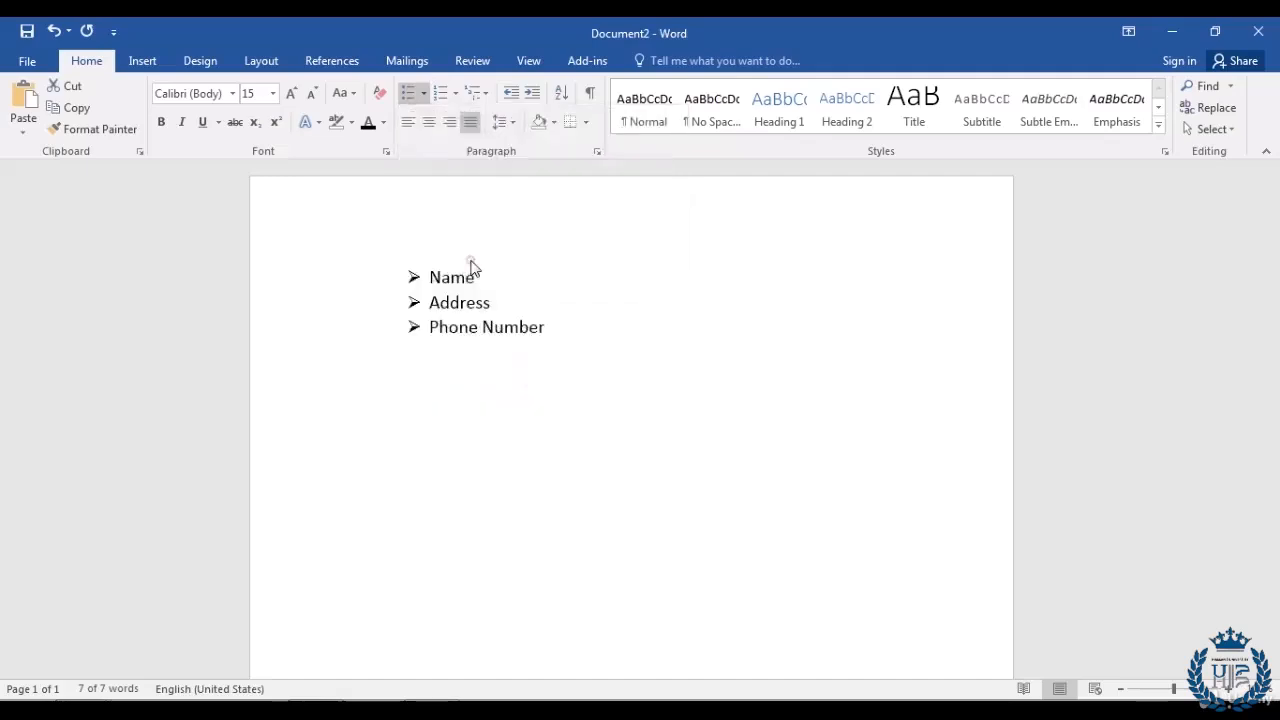
{"action": "left_click", "coordinate": [588, 333]}
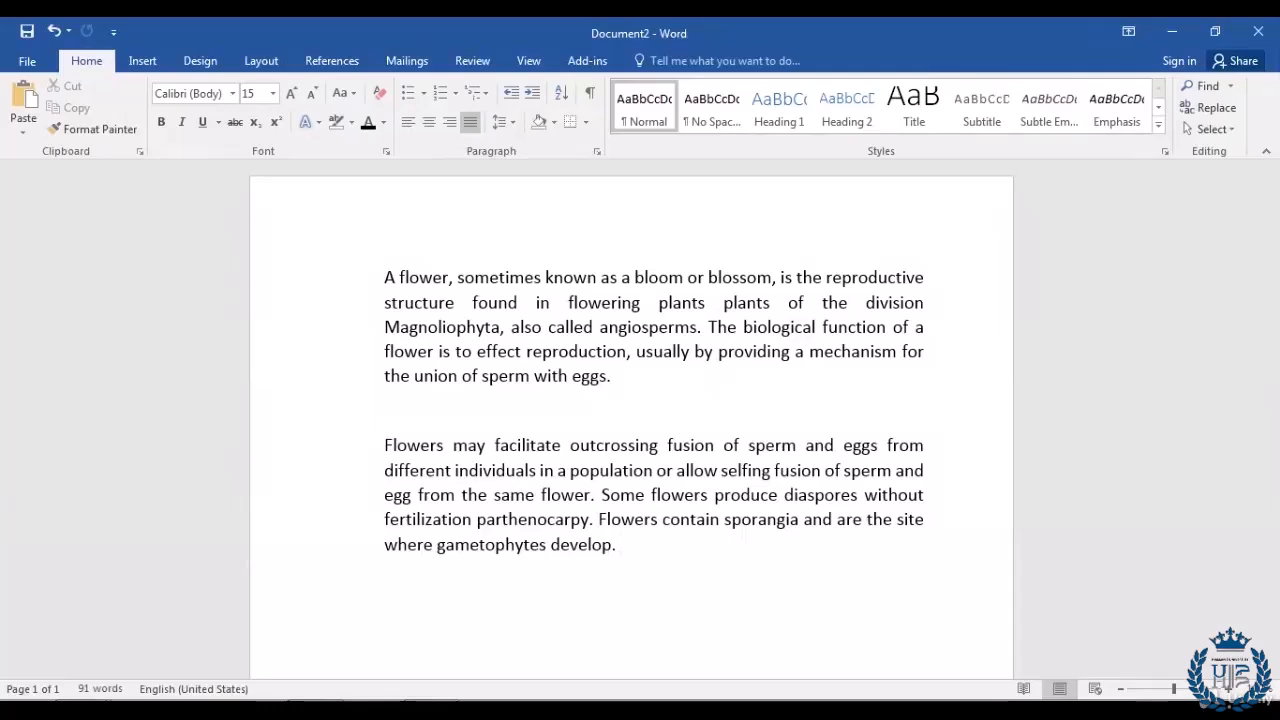
Step: Convert both flower paragraphs to UPPERCASE using Change Case
{"action": "left_click_drag", "start_coordinate": [651, 551], "coordinate": [270, 279]}
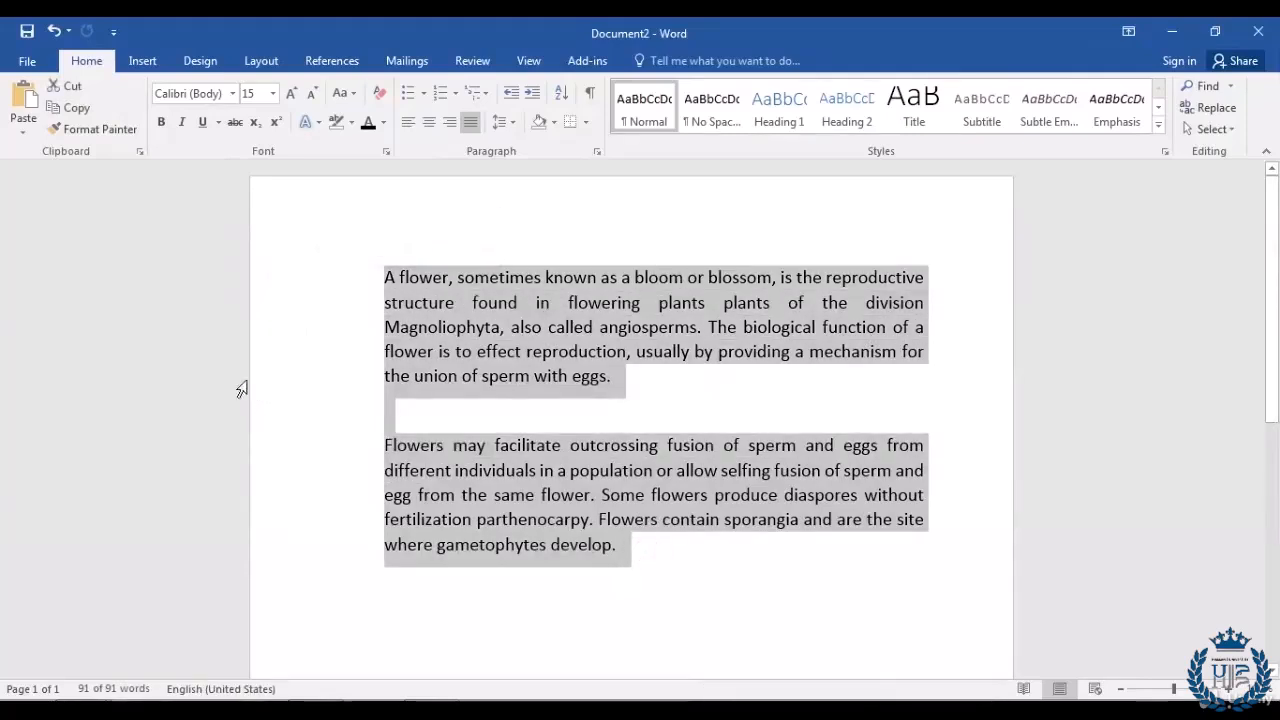
{"action": "left_click", "coordinate": [354, 94]}
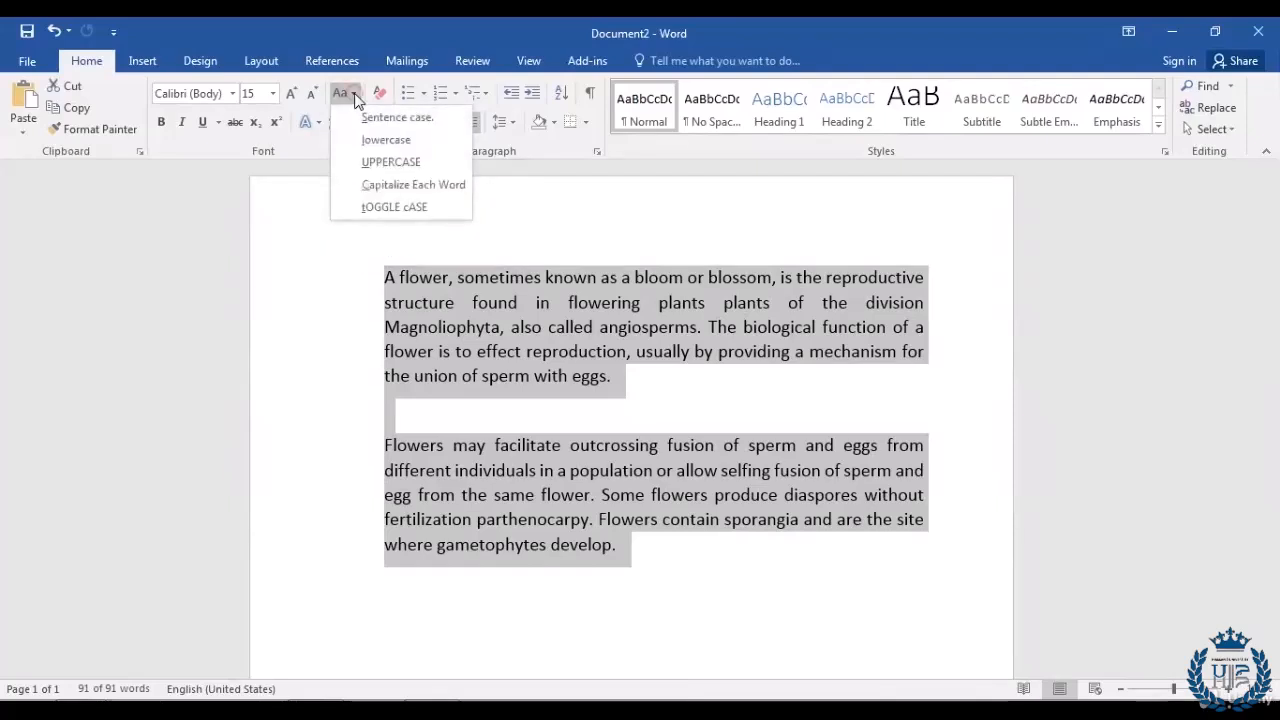
{"action": "left_click", "coordinate": [356, 165]}
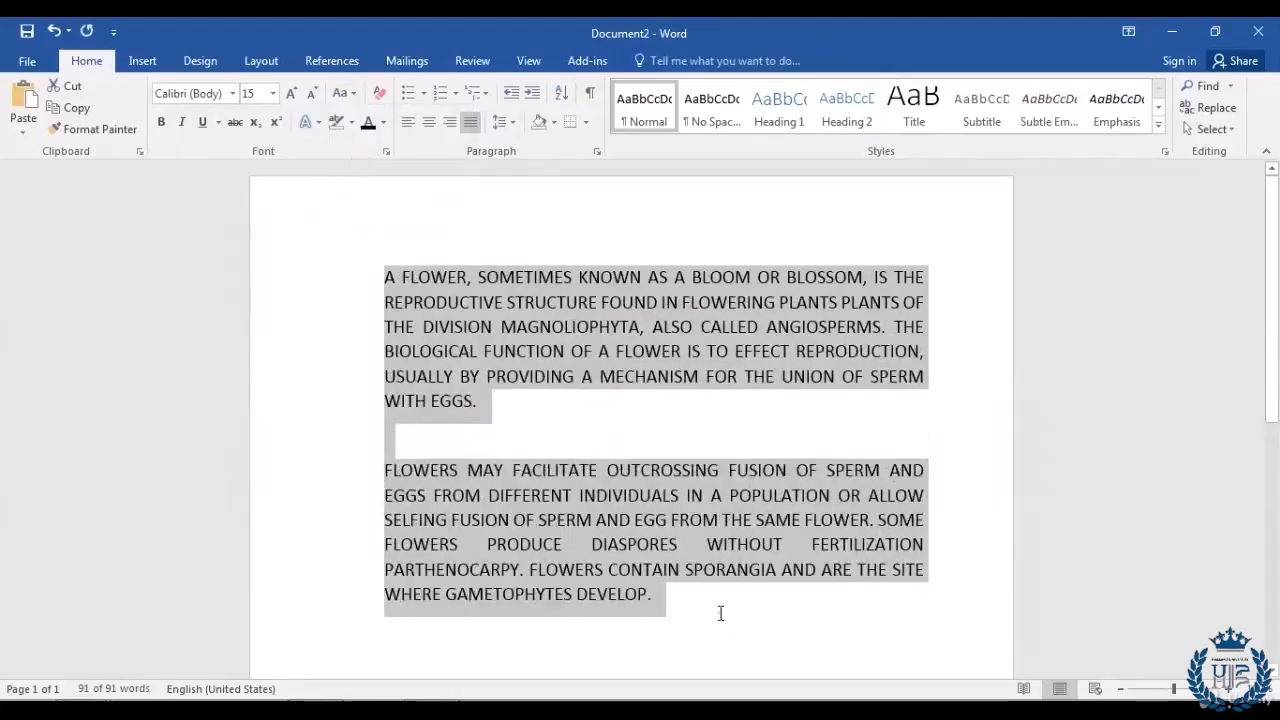
{"action": "left_click", "coordinate": [720, 613]}
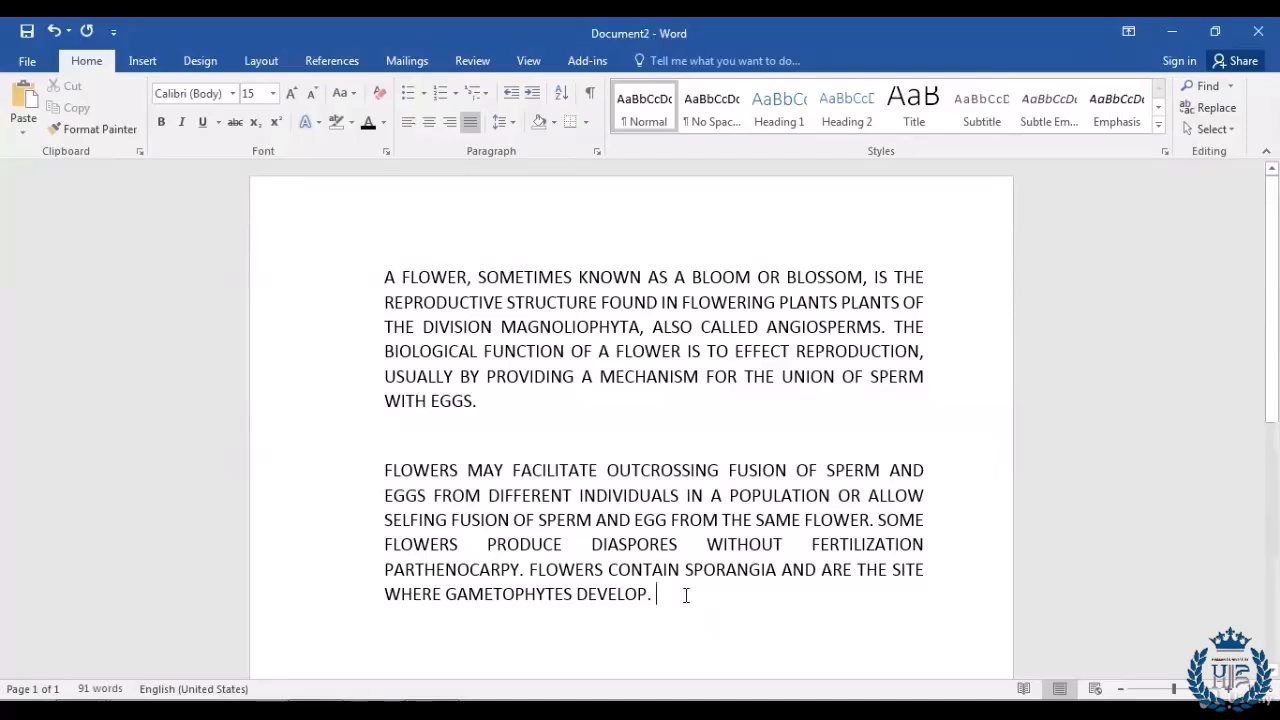
Step: Use Change Case to make both flower paragraphs all lowercase
{"action": "left_click_drag", "start_coordinate": [683, 594], "coordinate": [265, 272]}
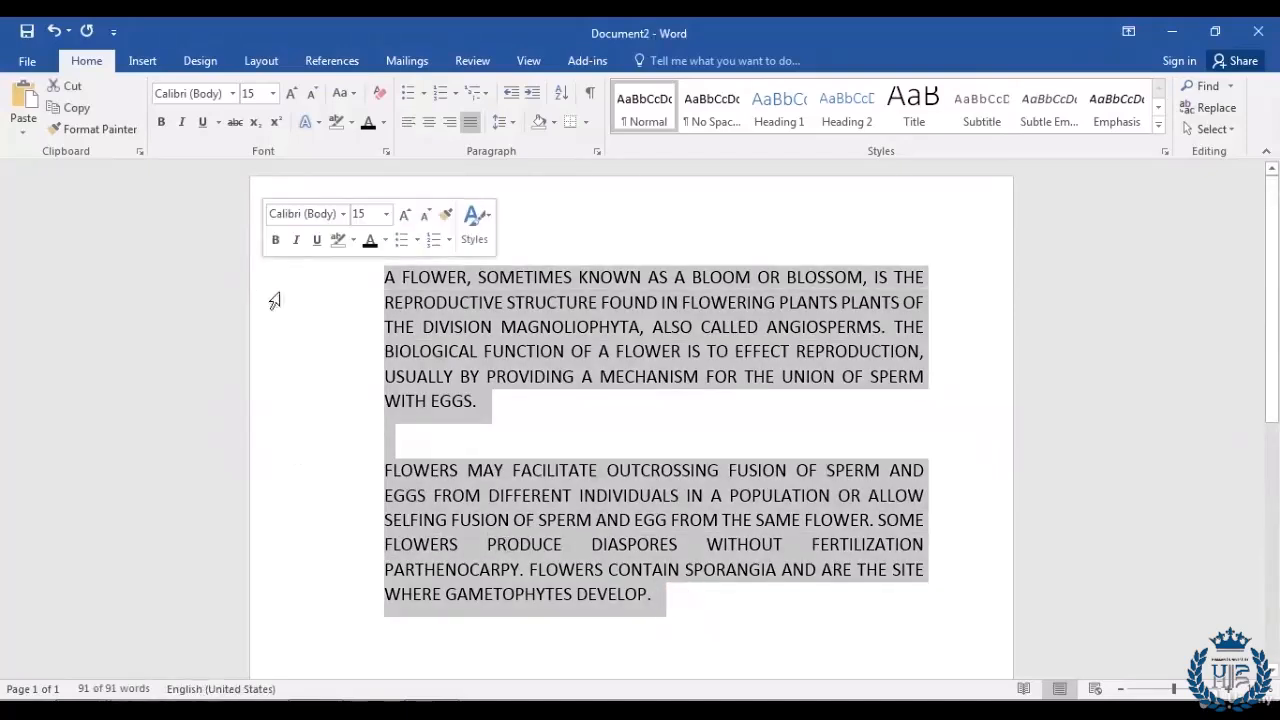
{"action": "left_click", "coordinate": [353, 94]}
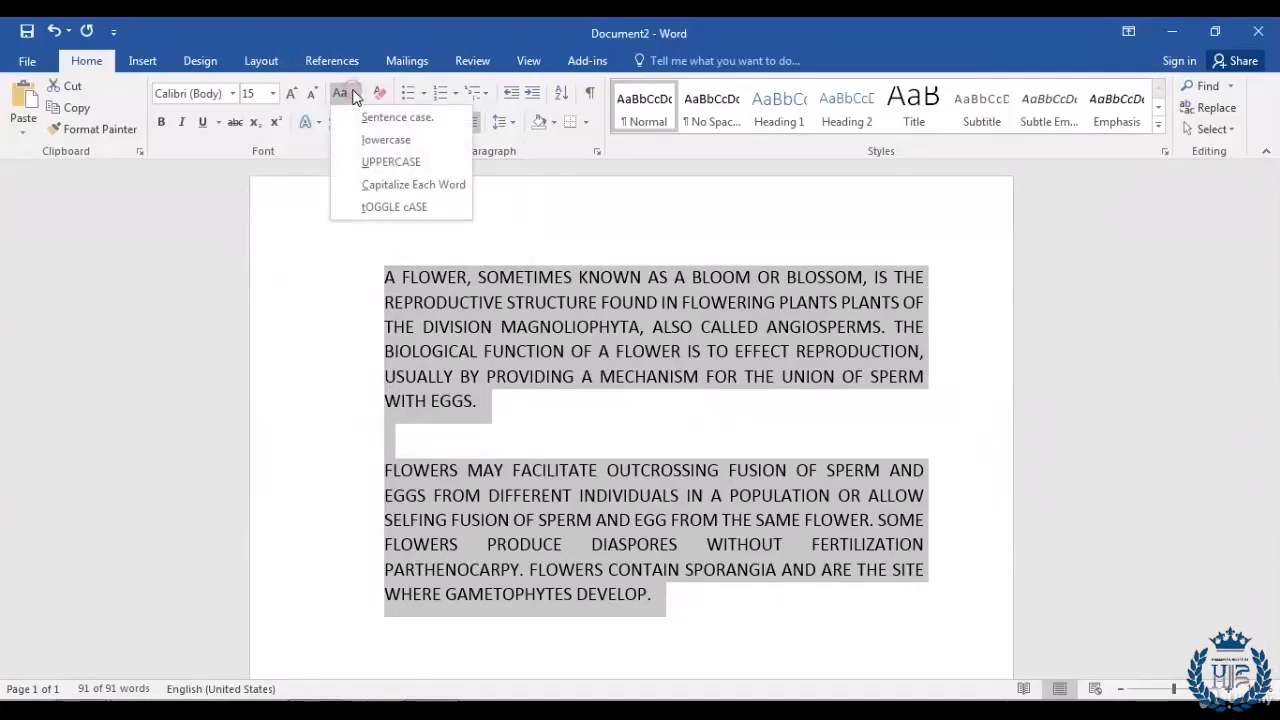
{"action": "left_click", "coordinate": [340, 142]}
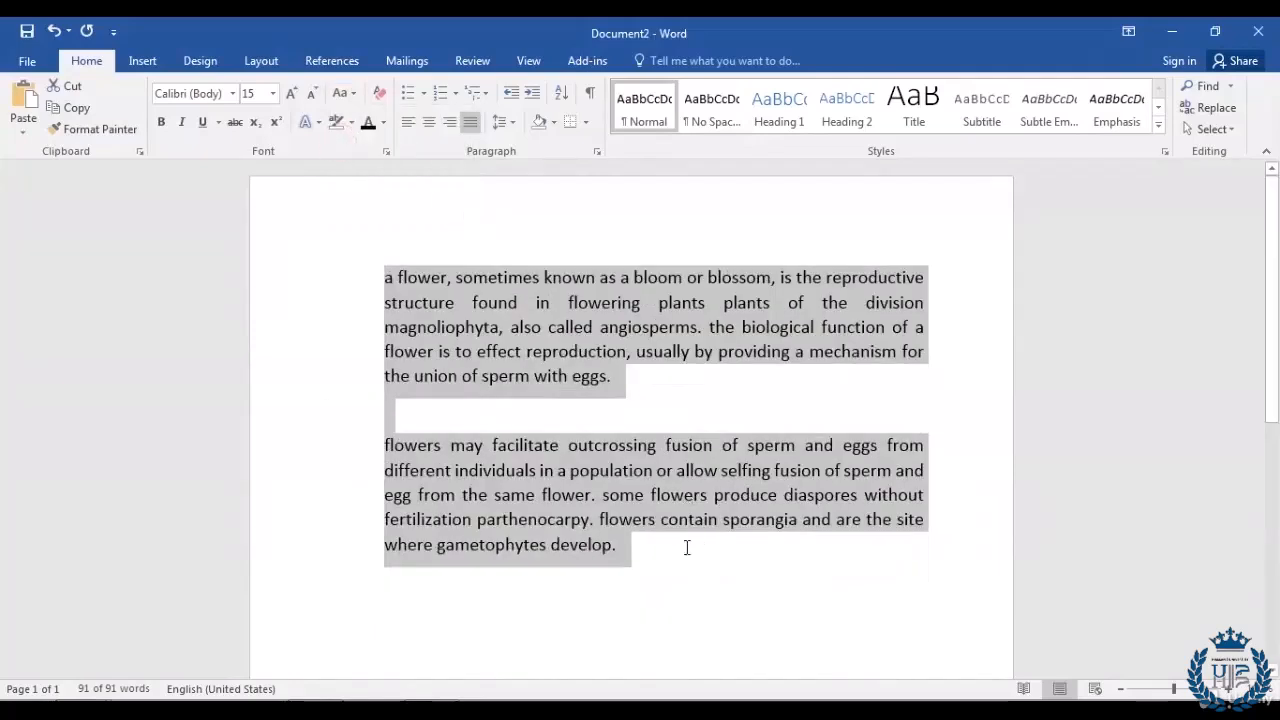
{"action": "left_click", "coordinate": [652, 559]}
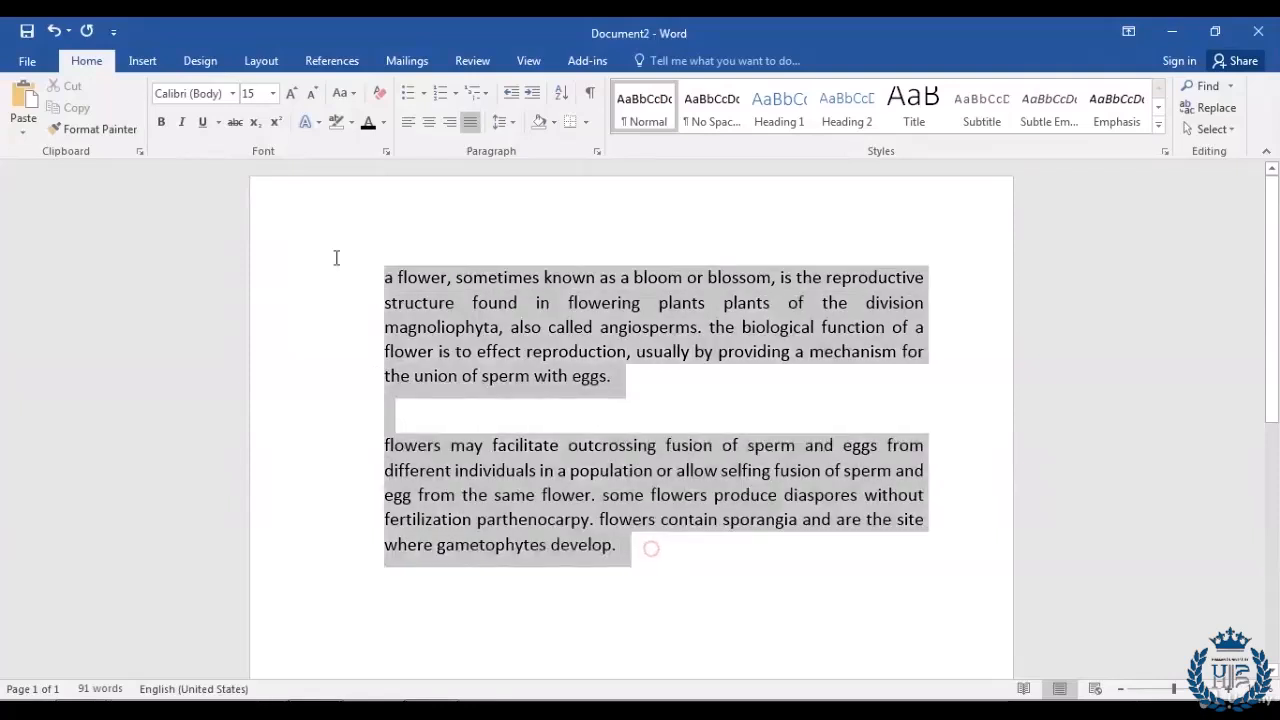
Step: Apply Sentence case to both flower paragraphs so each sentence starts with a capital
{"action": "left_click_drag", "start_coordinate": [651, 551], "coordinate": [334, 257]}
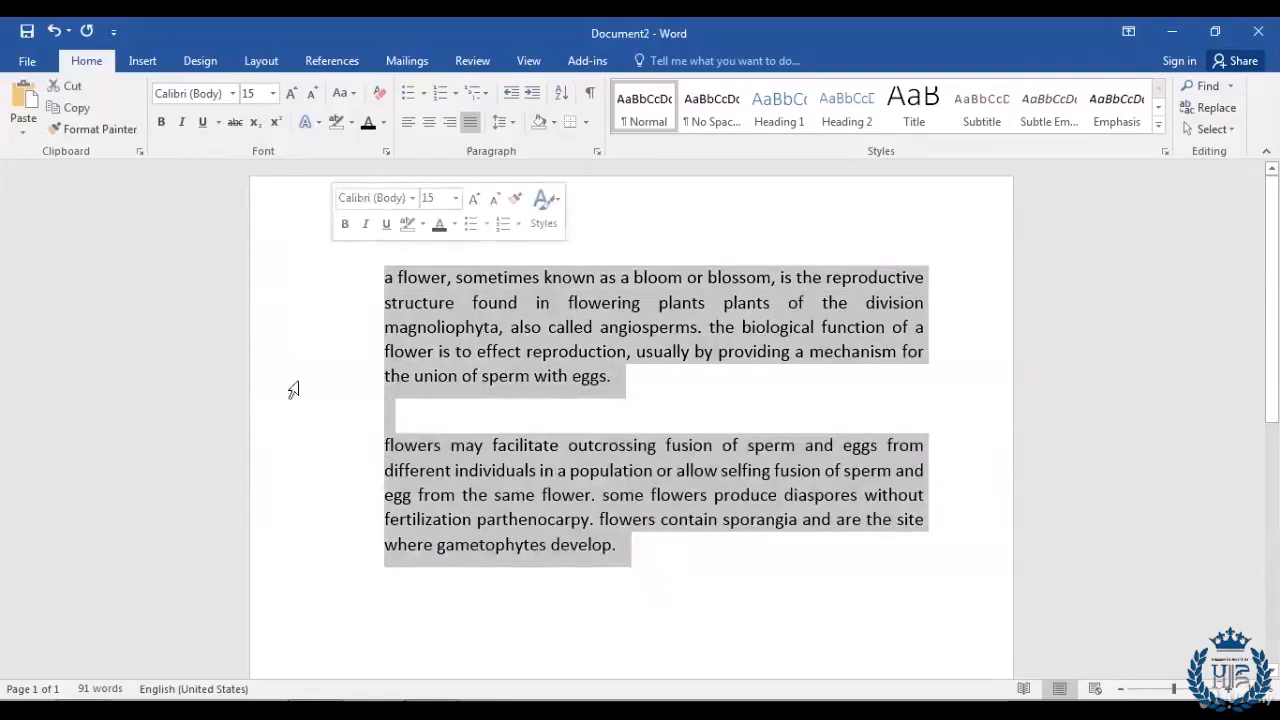
{"action": "left_click", "coordinate": [357, 97]}
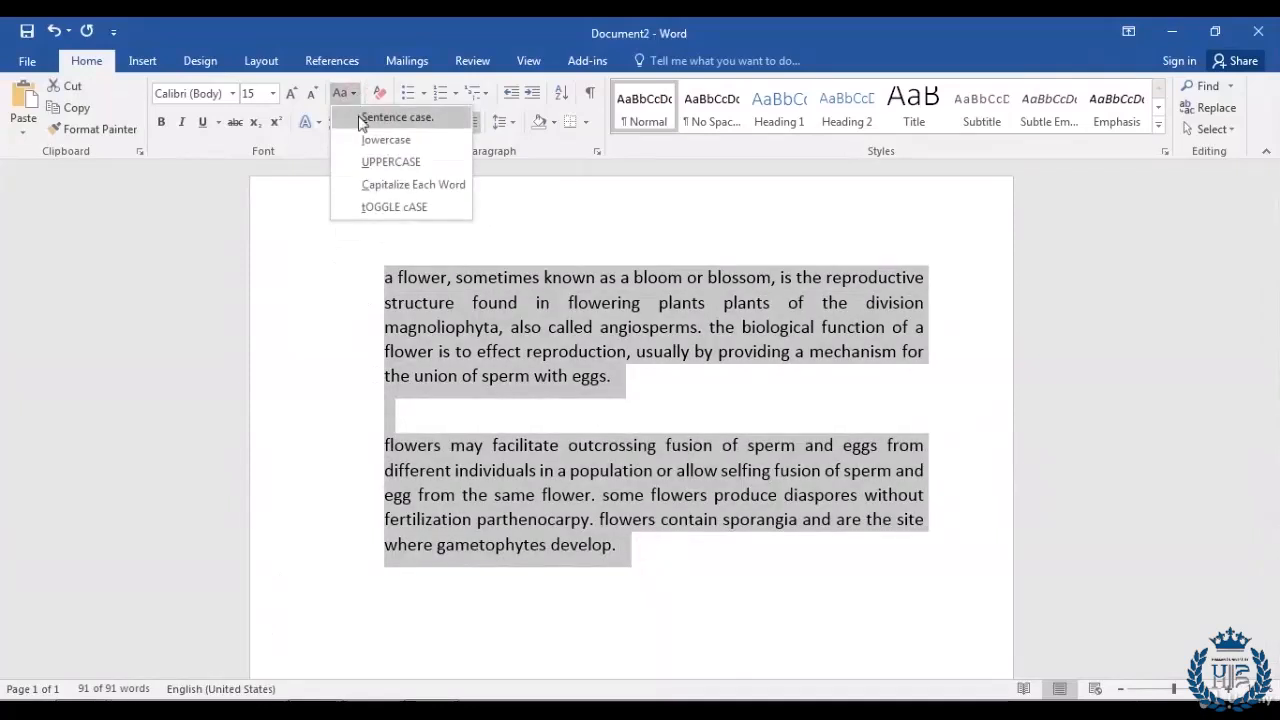
{"action": "left_click", "coordinate": [357, 120]}
{"action": "left_click", "coordinate": [660, 560]}
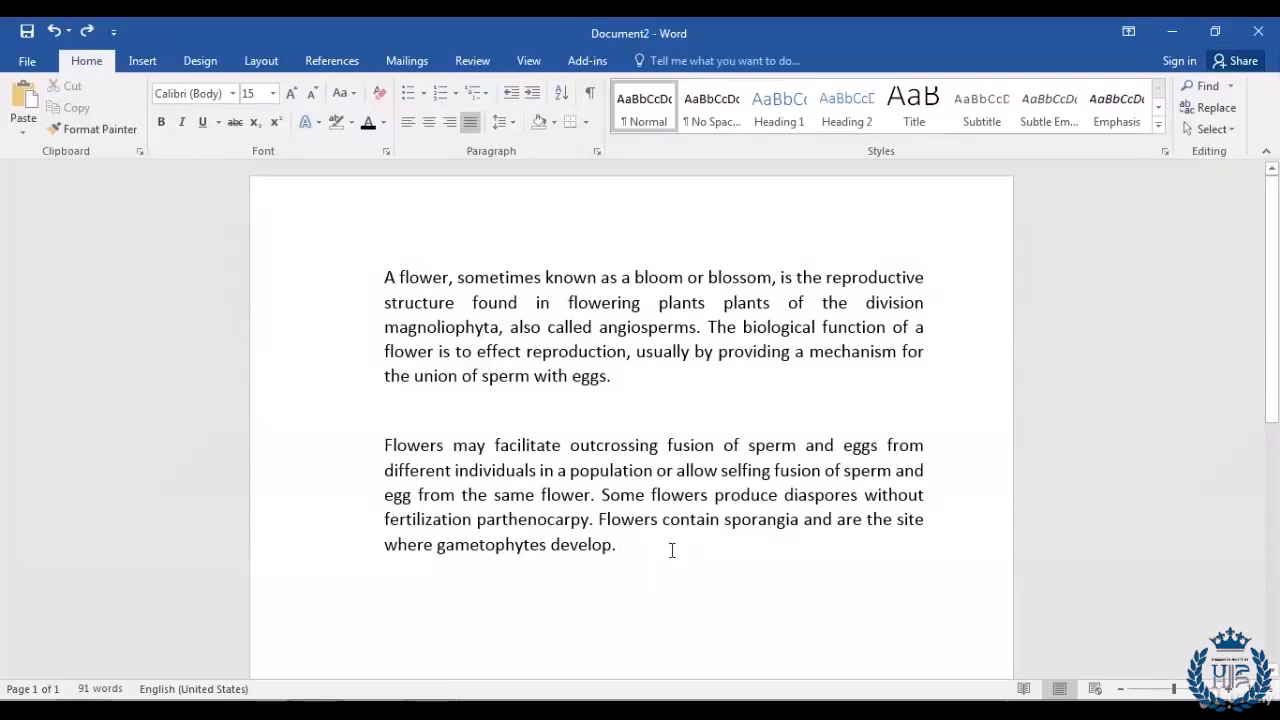
Step: Apply Capitalize Each Word to both flower paragraphs, then select all the text
{"action": "left_click_drag", "start_coordinate": [668, 546], "coordinate": [245, 282]}
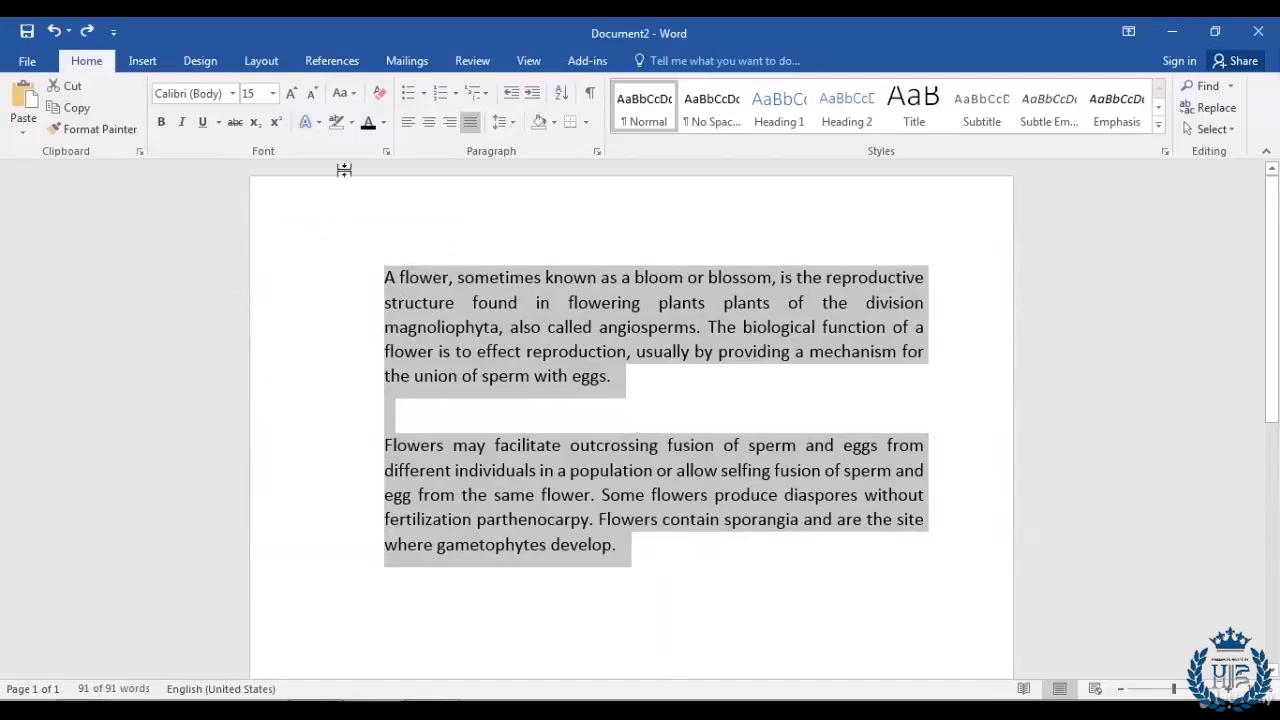
{"action": "left_click", "coordinate": [351, 100]}
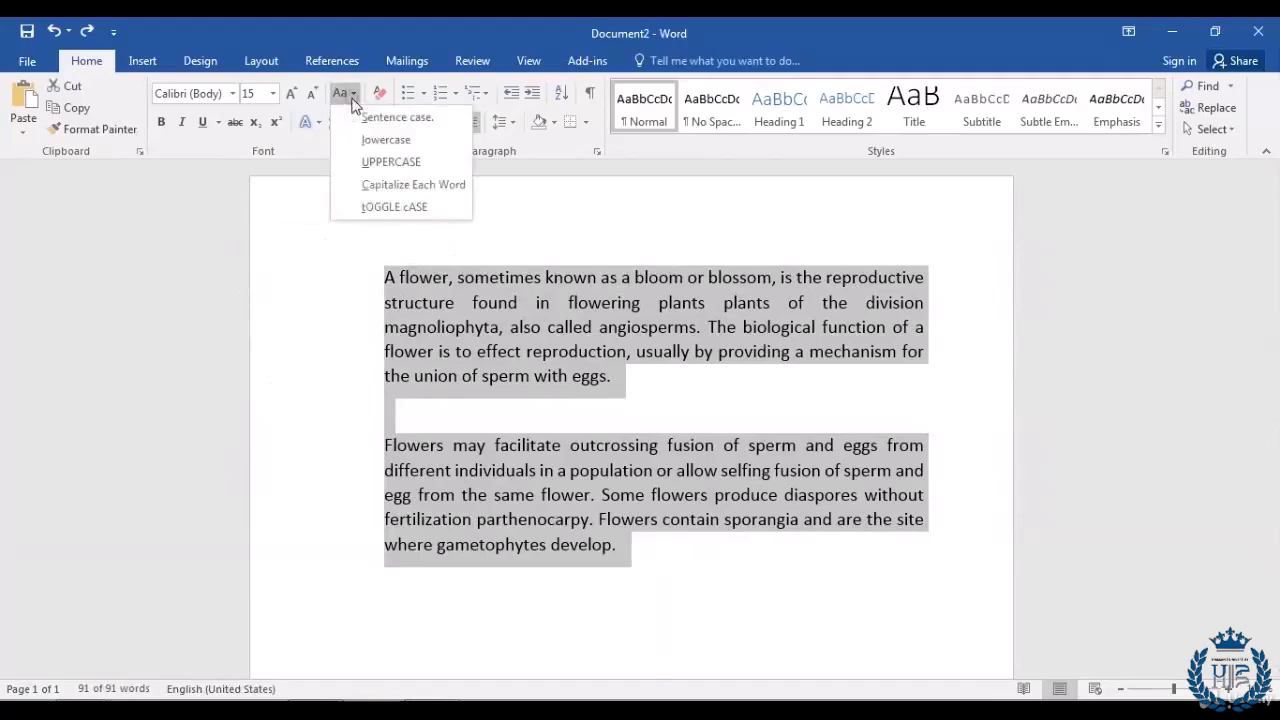
{"action": "left_click", "coordinate": [374, 190]}
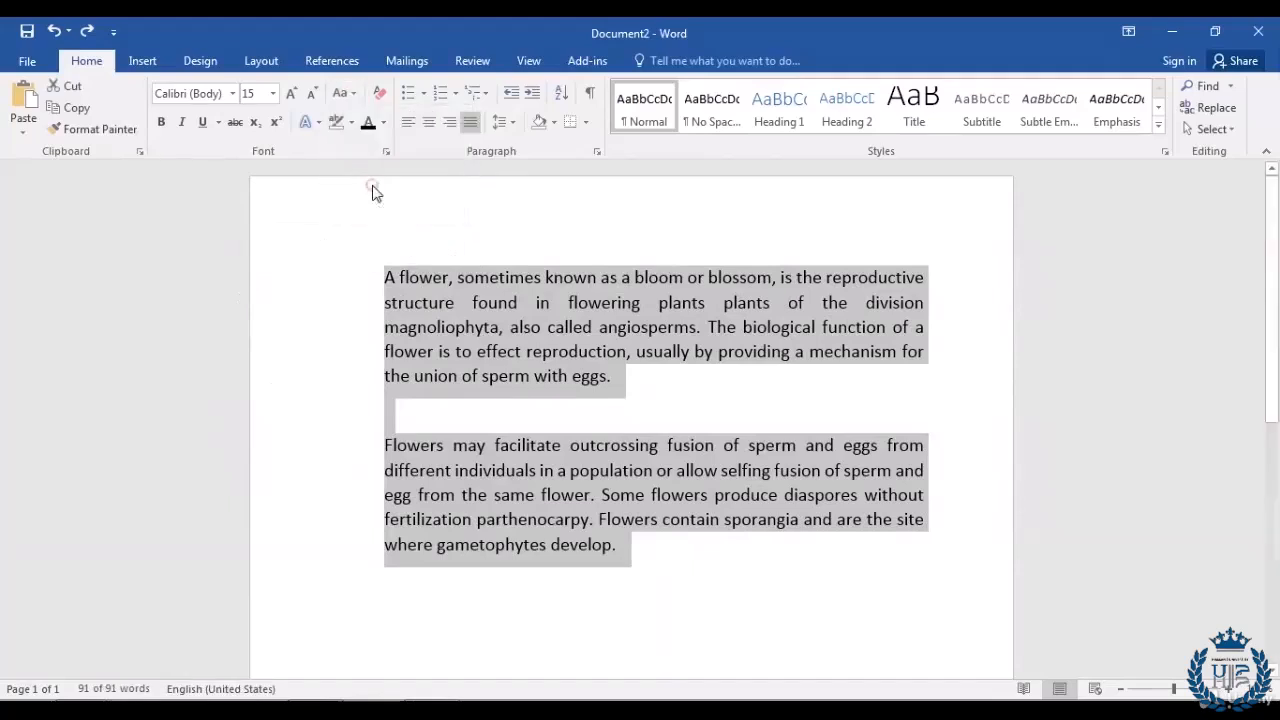
{"action": "left_click", "coordinate": [758, 568]}
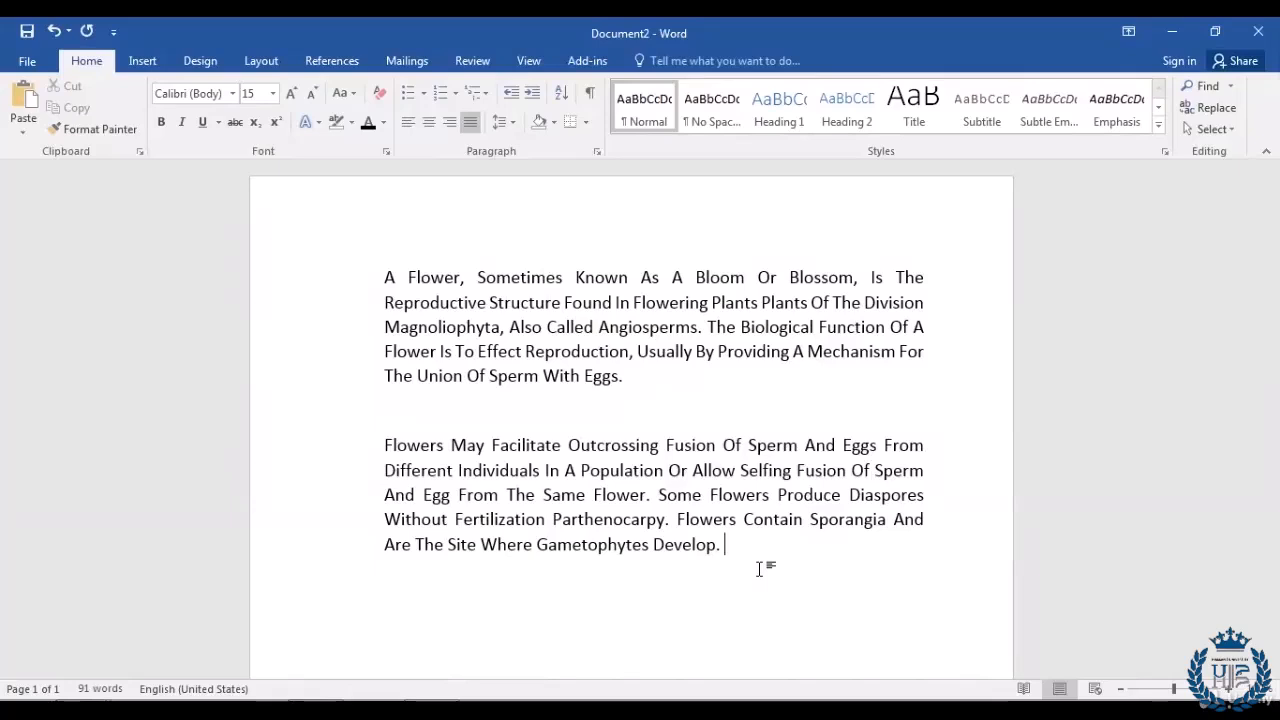
{"action": "key", "text": "ctrl+a"}
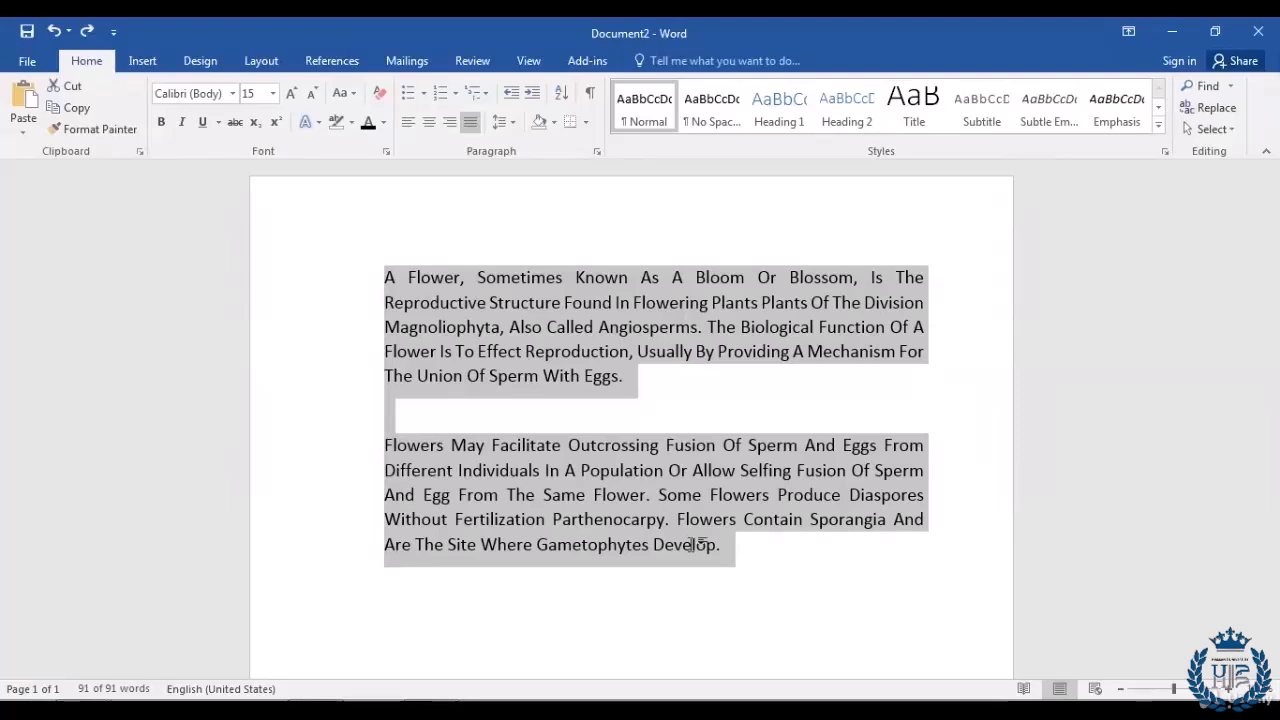
Step: Apply tOGGLE cASE to invert the letter case of both flower paragraphs
{"action": "left_click", "coordinate": [783, 552]}
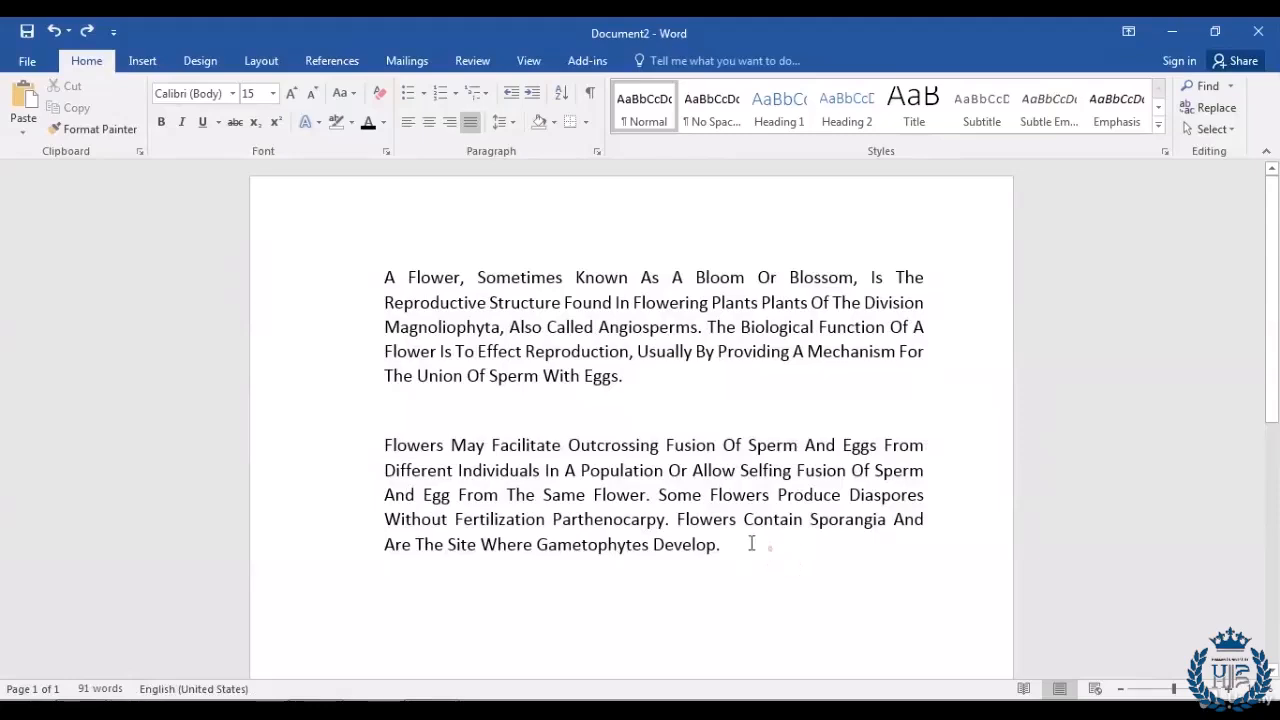
{"action": "left_click_drag", "start_coordinate": [755, 543], "coordinate": [206, 272]}
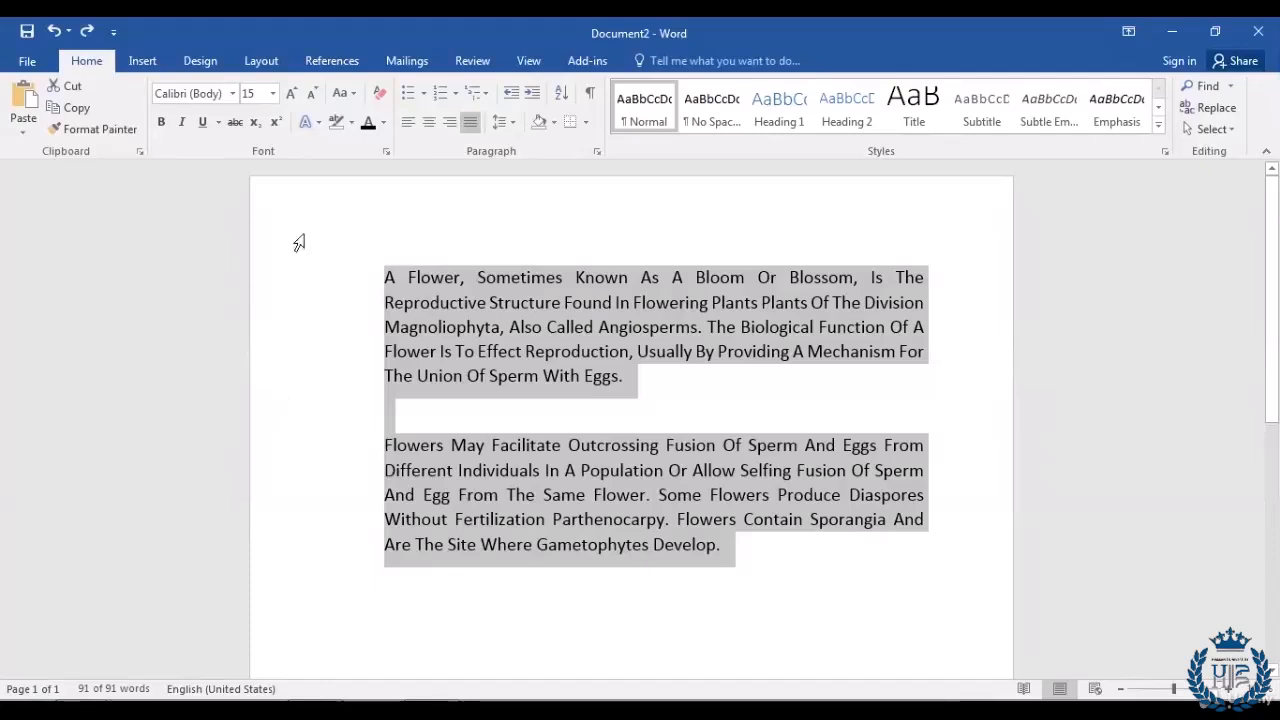
{"action": "left_click", "coordinate": [351, 94]}
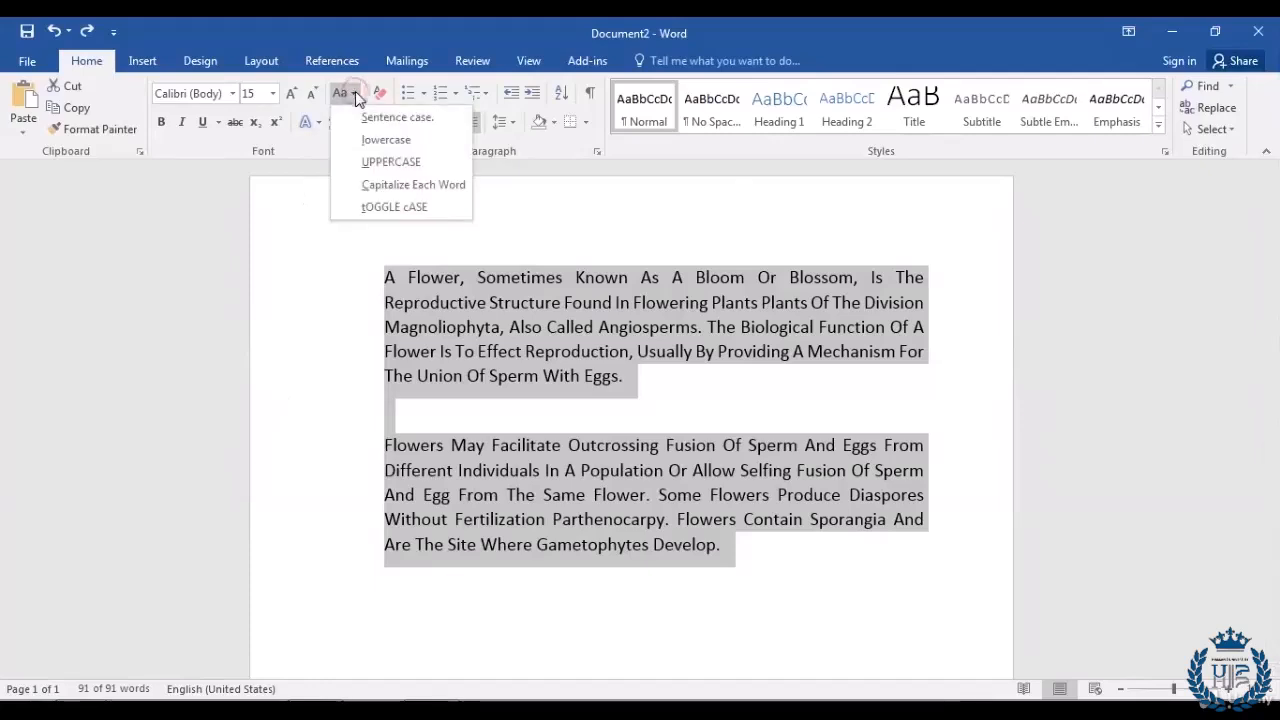
{"action": "left_click", "coordinate": [372, 210]}
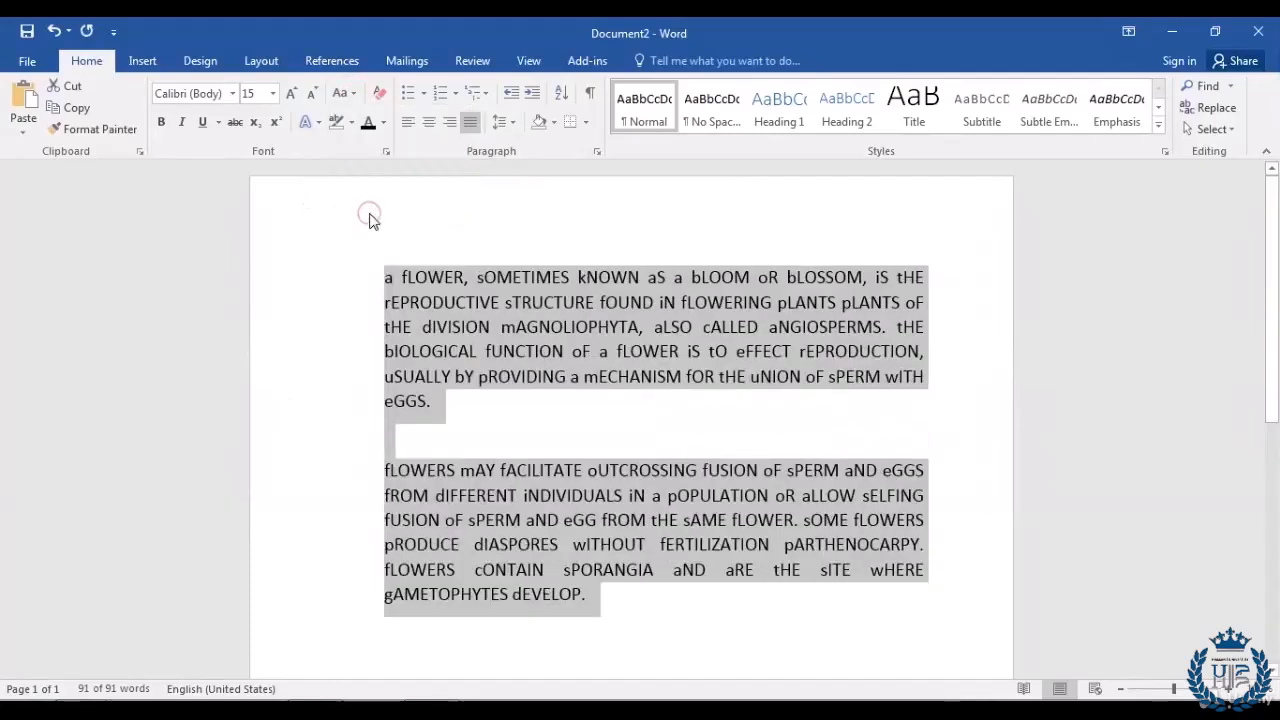
{"action": "left_click", "coordinate": [643, 601]}
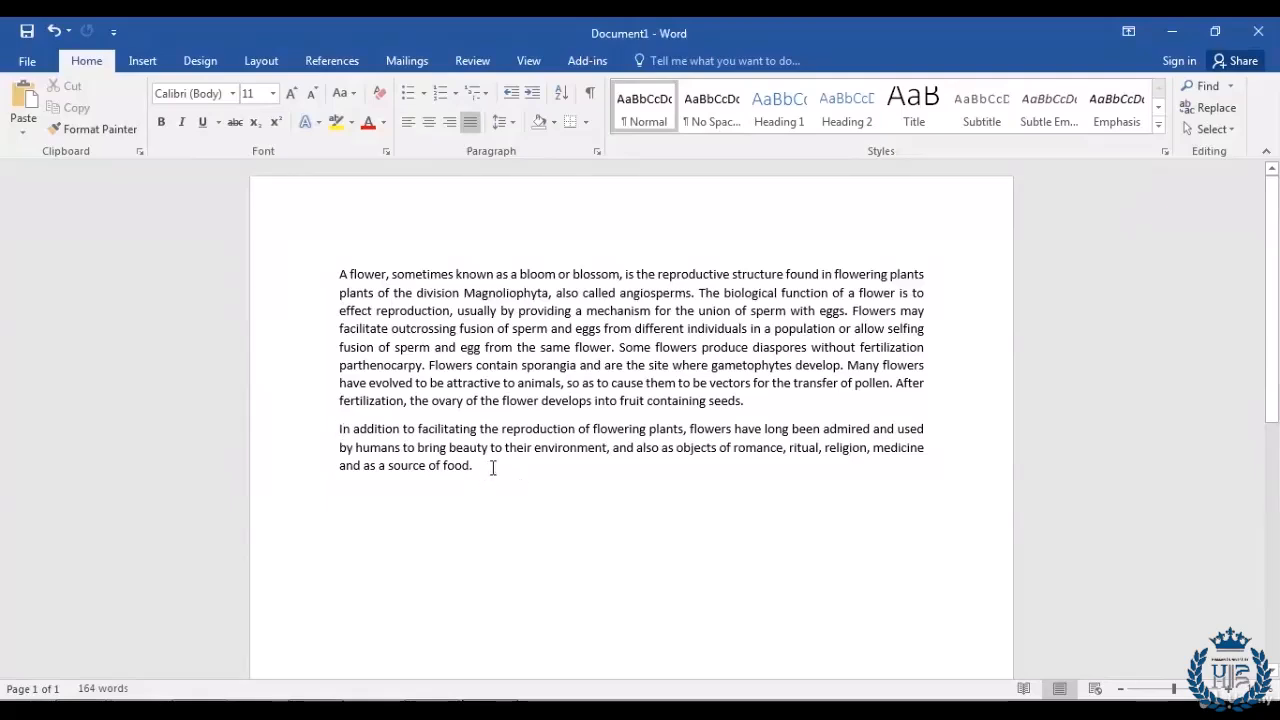
Step: Increase both paragraphs' indent five steps, then decrease it back to the left margin
{"action": "left_click_drag", "start_coordinate": [485, 468], "coordinate": [338, 277]}
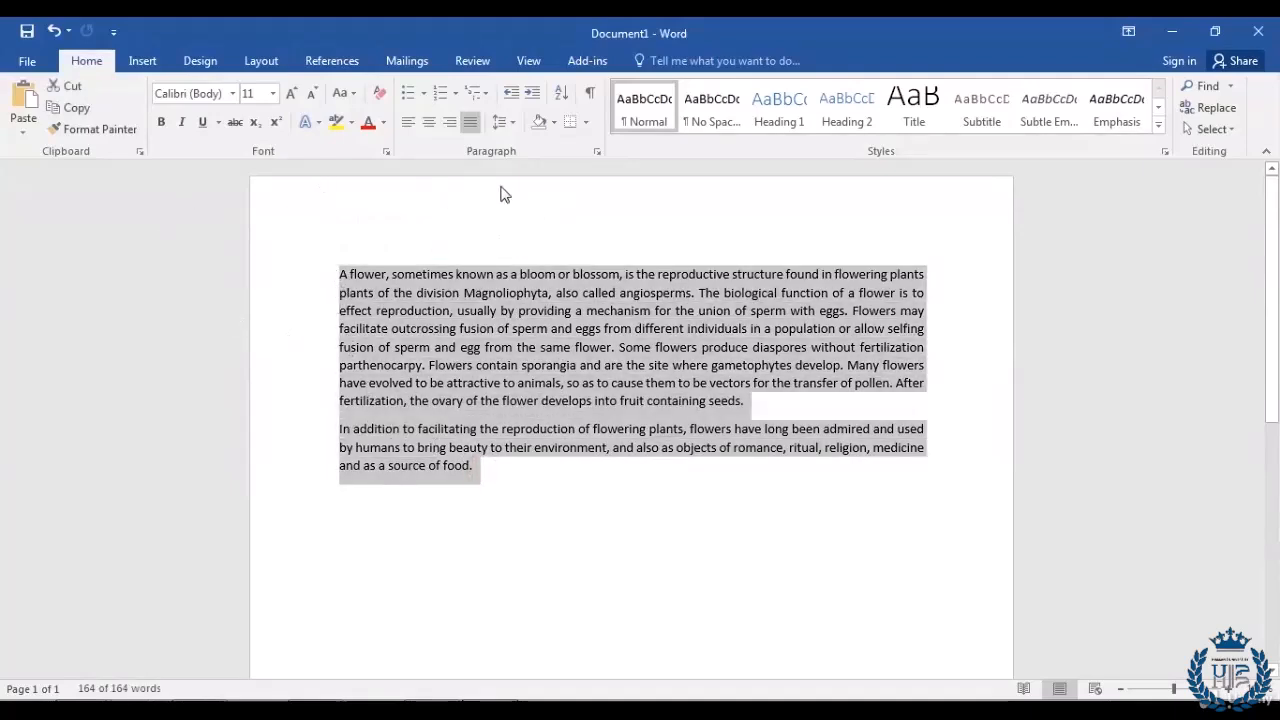
{"action": "left_click", "coordinate": [530, 97]}
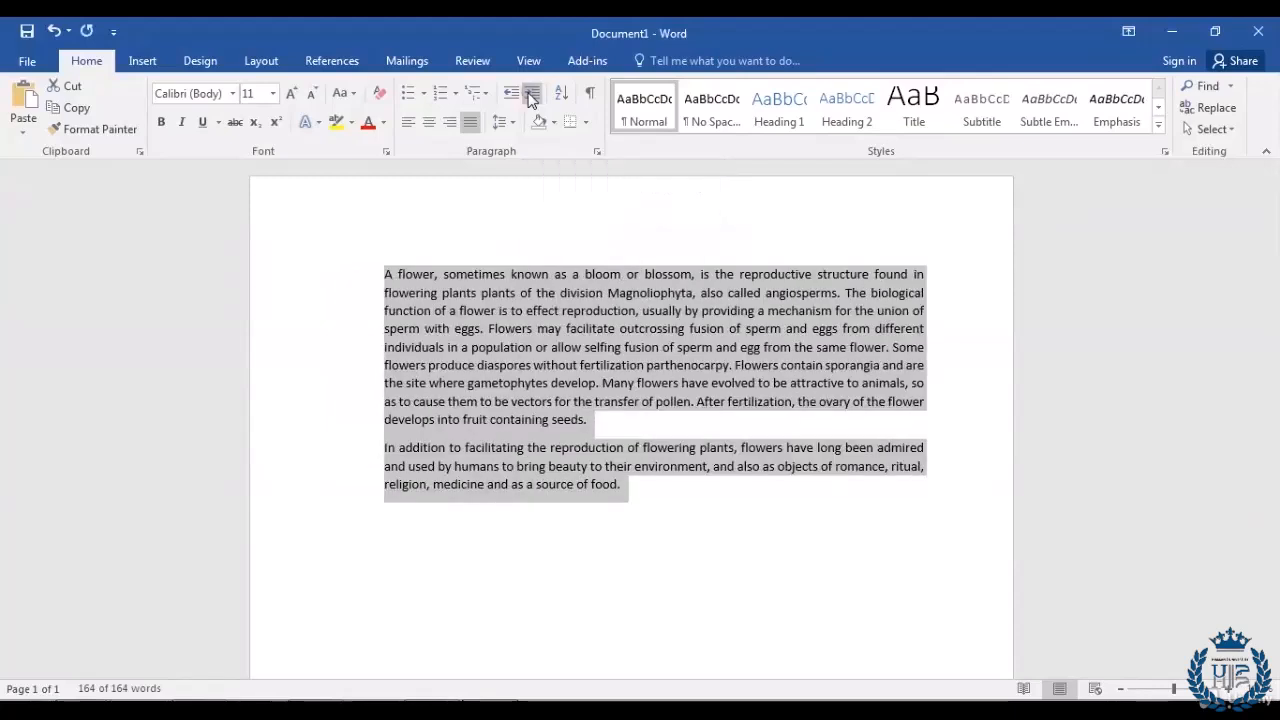
{"action": "left_click", "coordinate": [530, 97]}
{"action": "left_click", "coordinate": [530, 97]}
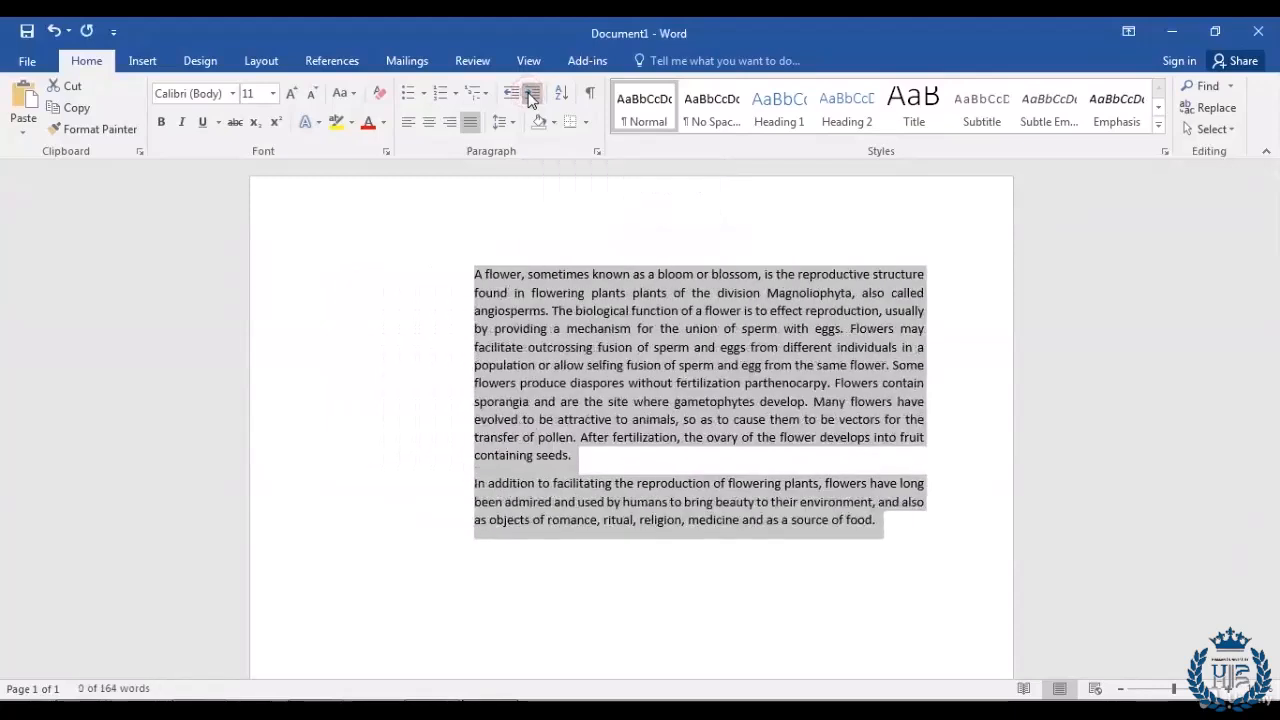
{"action": "left_click", "coordinate": [530, 97]}
{"action": "left_click", "coordinate": [530, 97]}
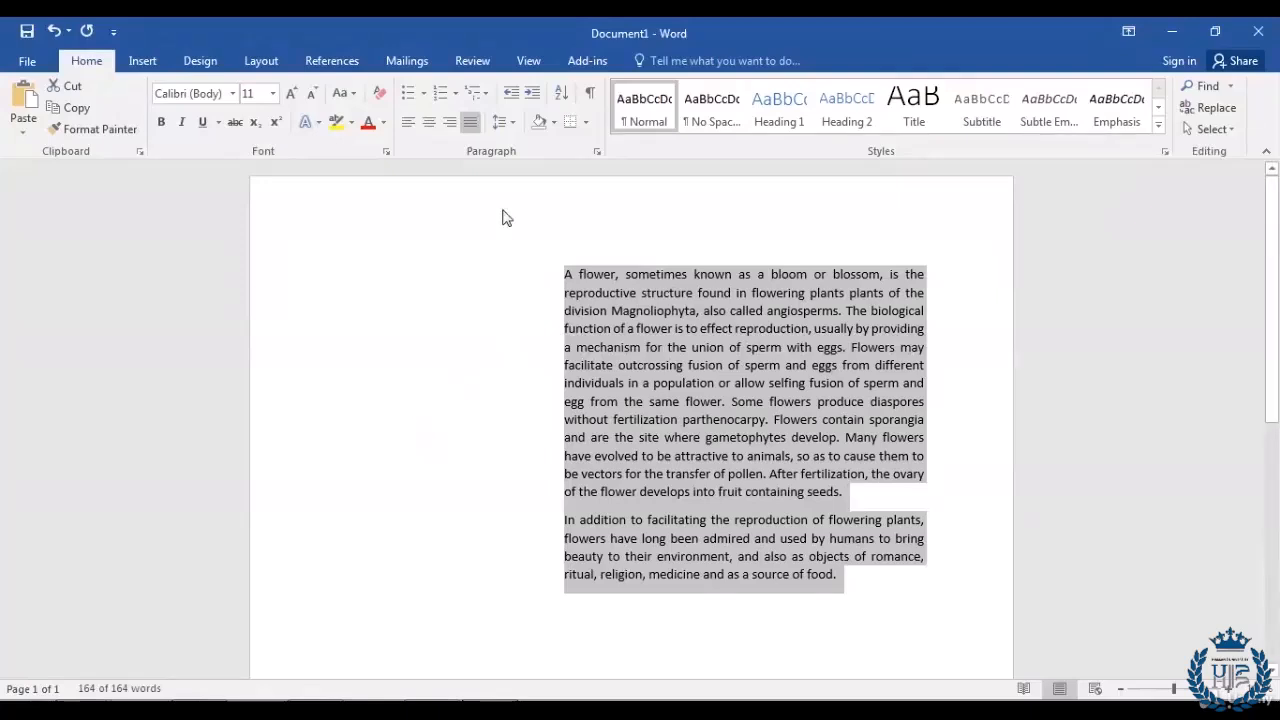
{"action": "left_click", "coordinate": [510, 95]}
{"action": "left_click", "coordinate": [510, 95]}
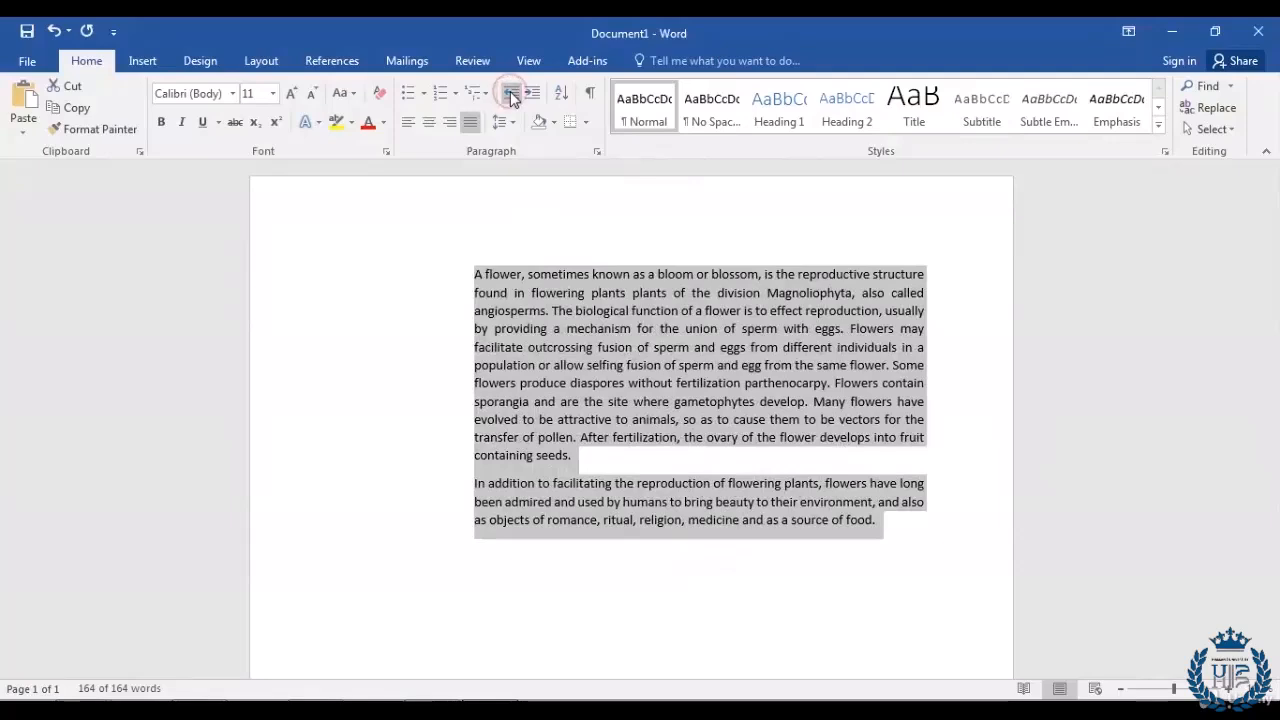
{"action": "left_click", "coordinate": [510, 95]}
{"action": "left_click", "coordinate": [510, 95]}
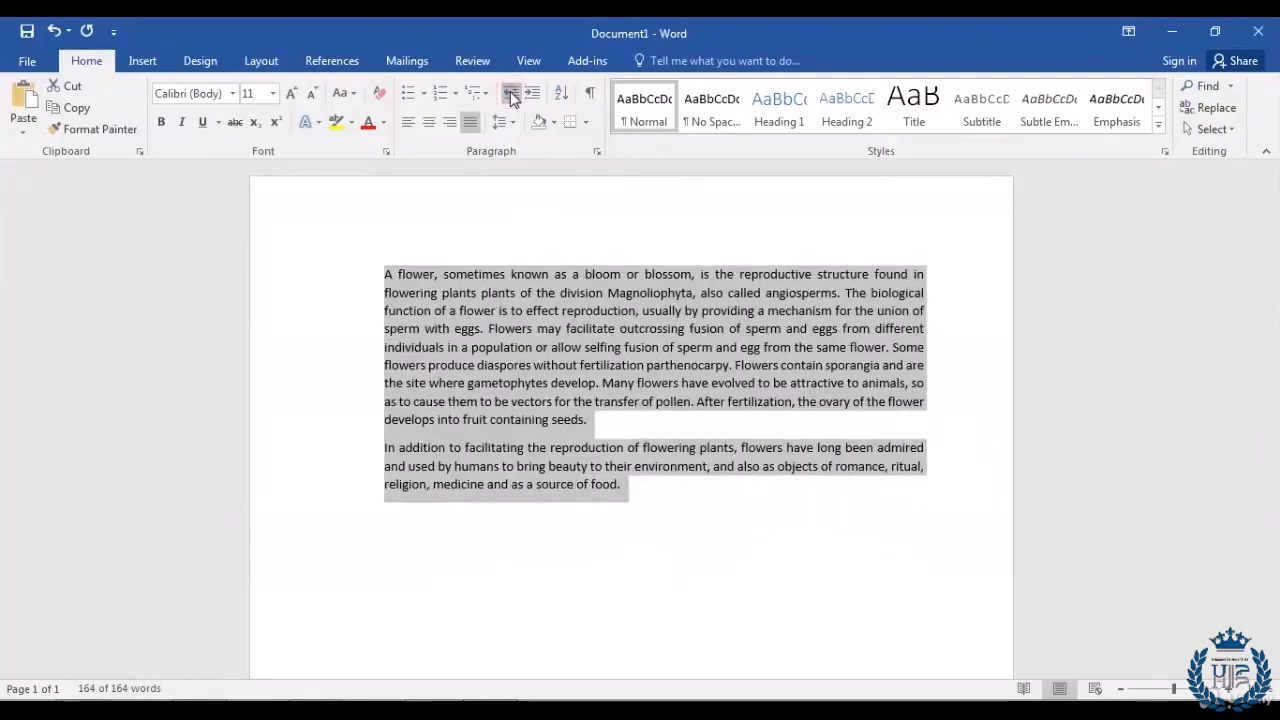
{"action": "left_click", "coordinate": [510, 95]}
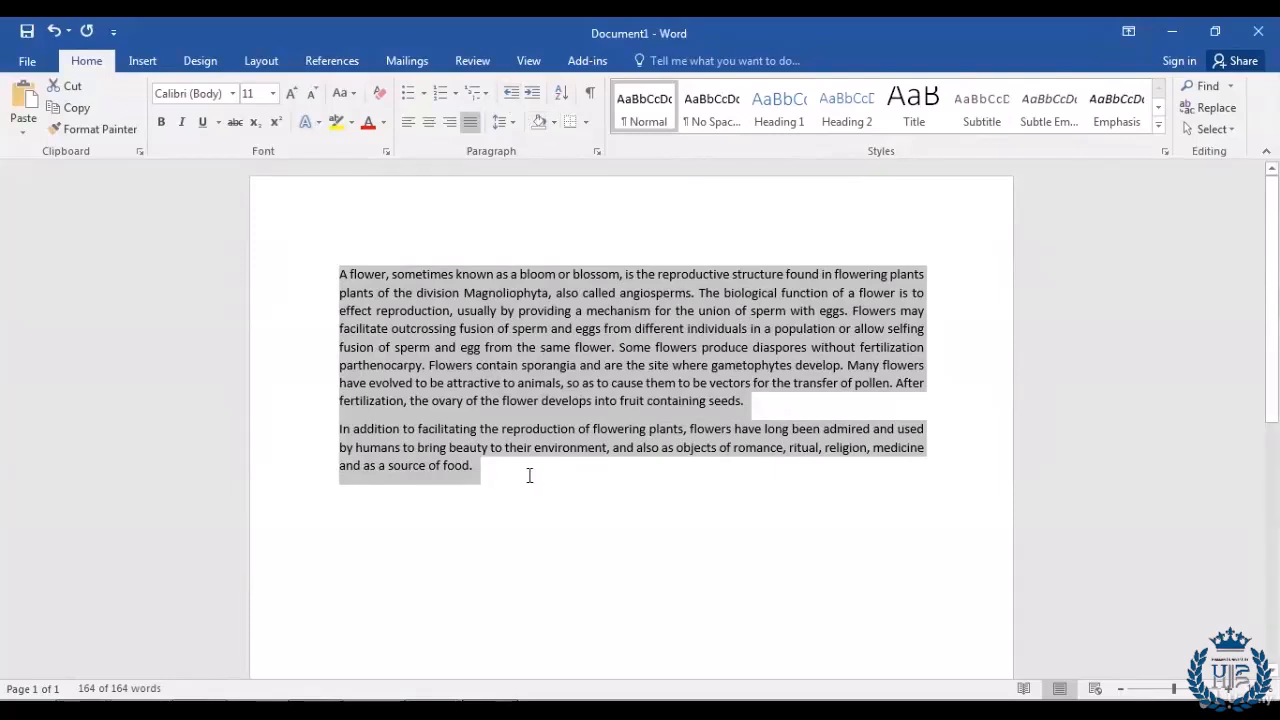
{"action": "left_click", "coordinate": [500, 472]}
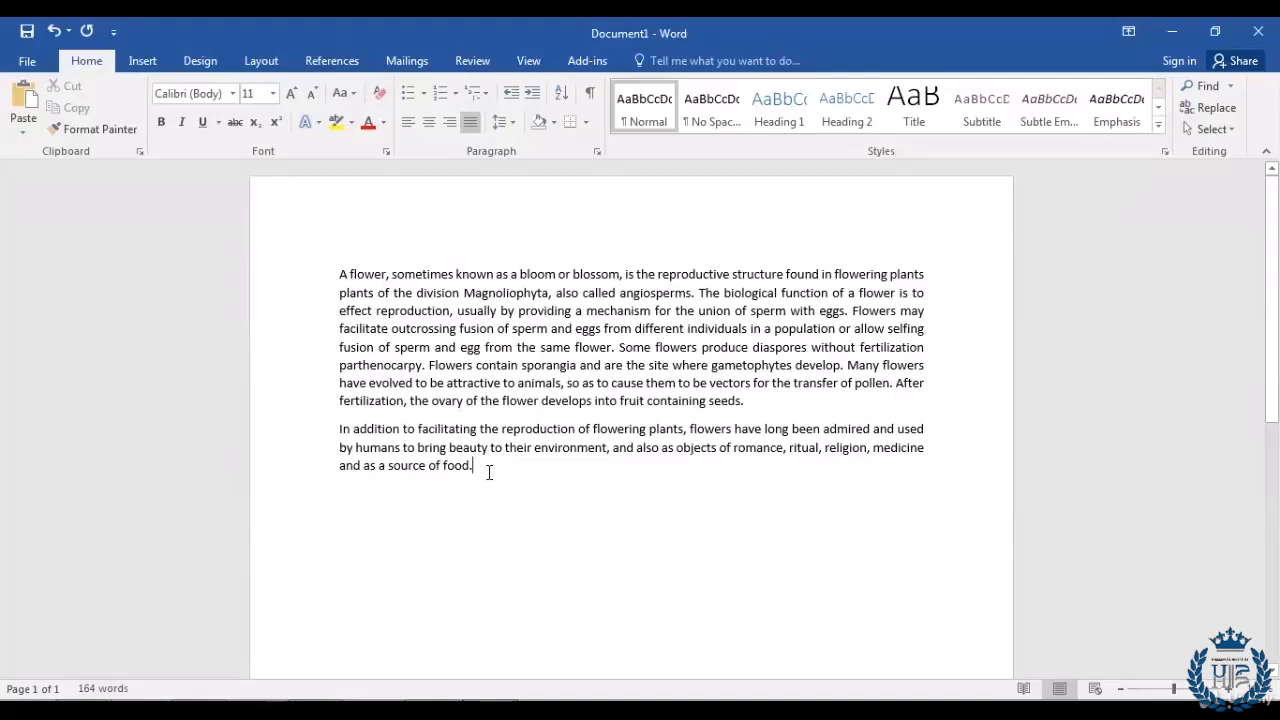
Step: Indent only the second flower paragraph six steps to the right
{"action": "left_click_drag", "start_coordinate": [503, 470], "coordinate": [339, 428]}
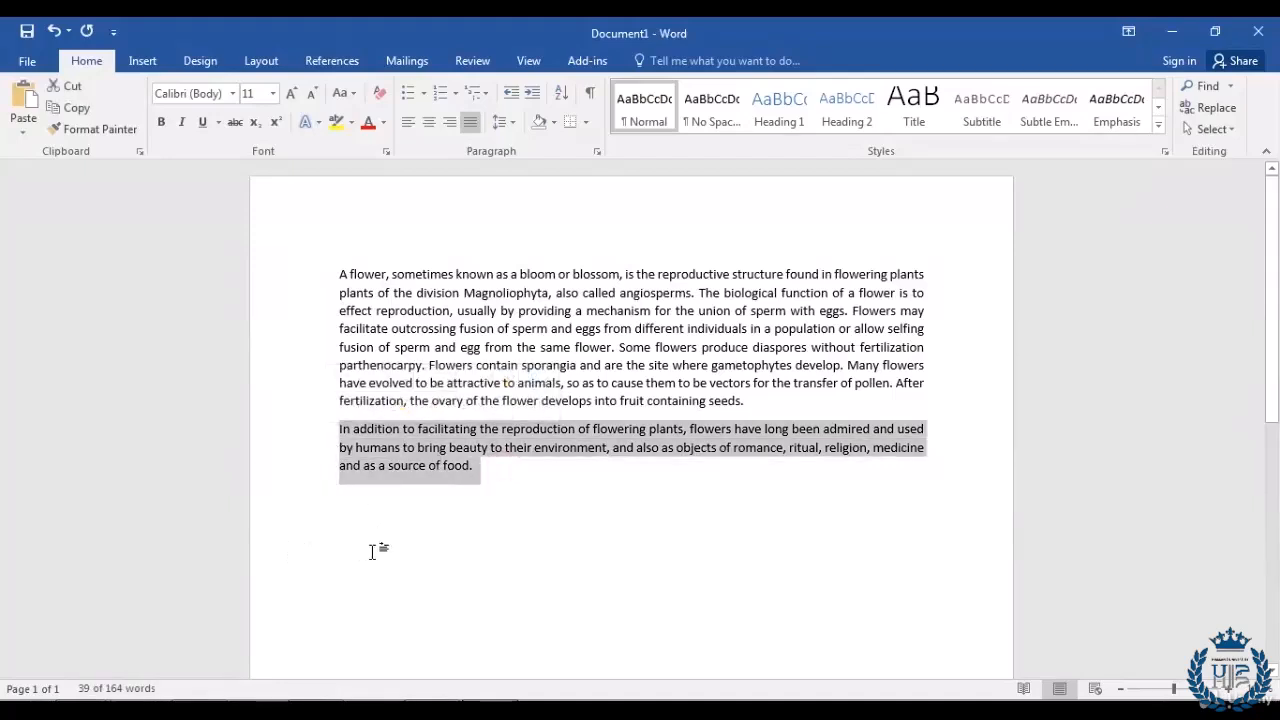
{"action": "left_click", "coordinate": [534, 94]}
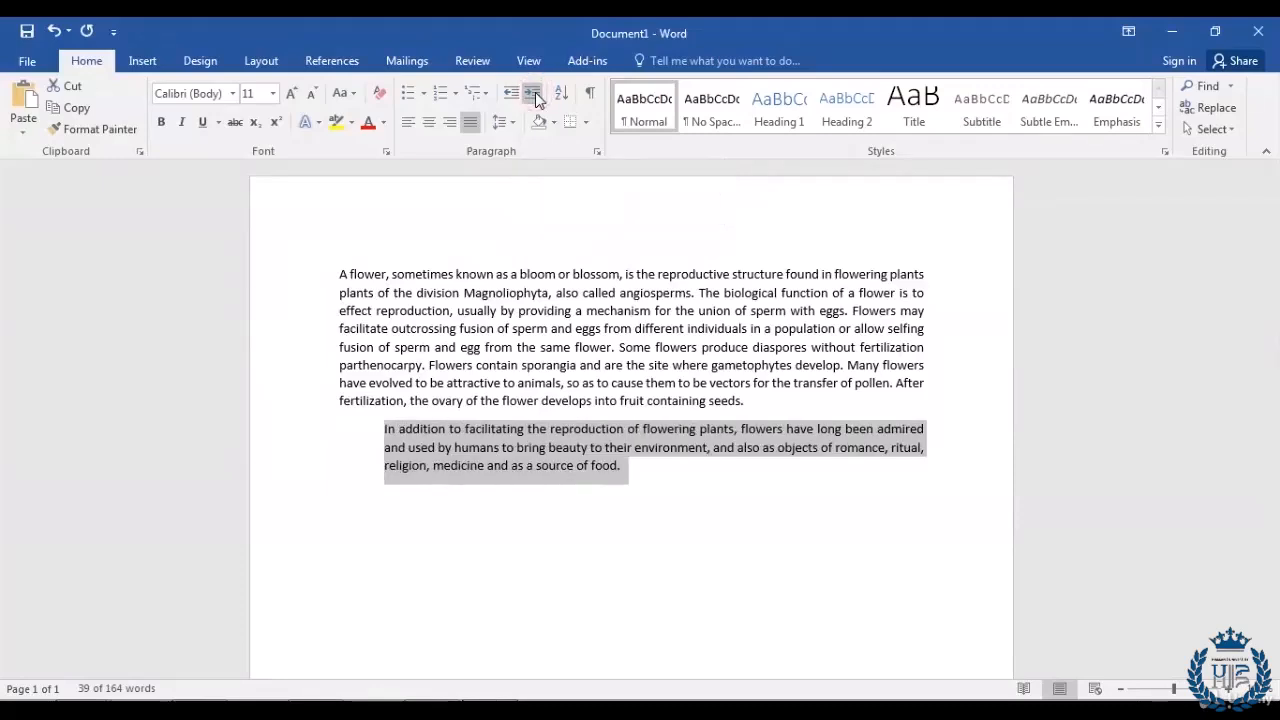
{"action": "left_click", "coordinate": [535, 94]}
{"action": "left_click", "coordinate": [535, 94]}
{"action": "left_click", "coordinate": [535, 94]}
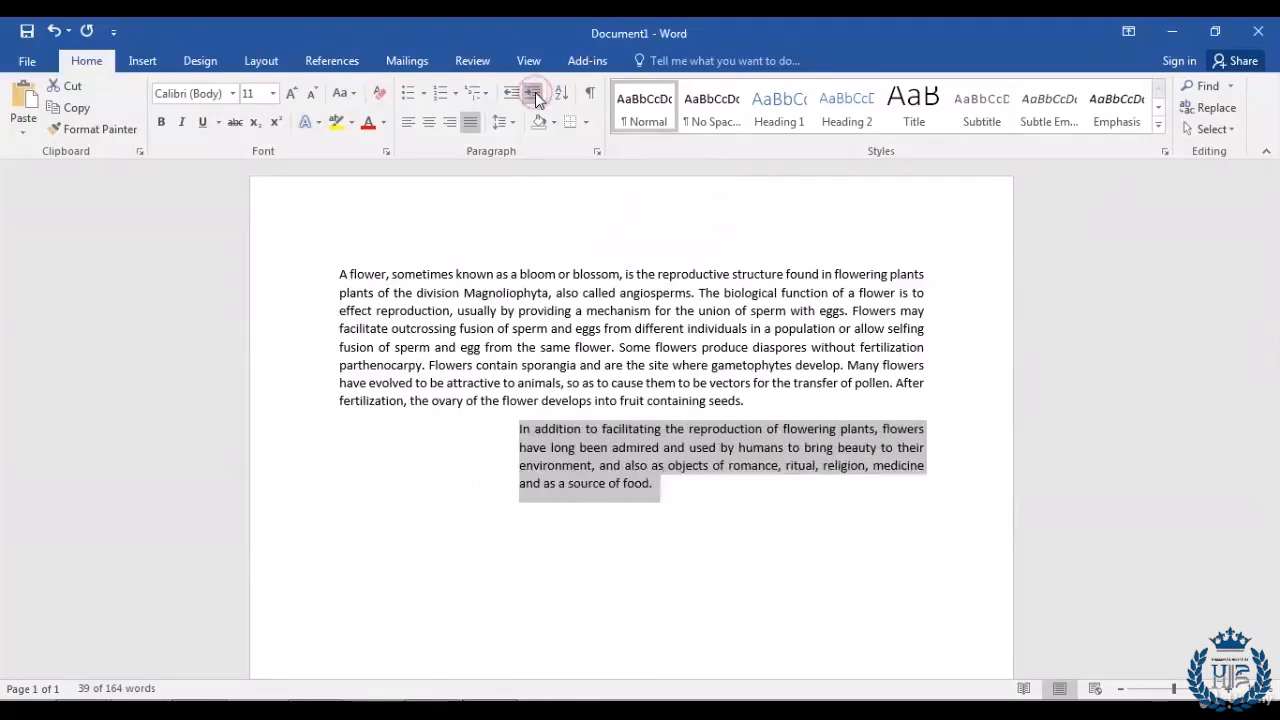
{"action": "left_click", "coordinate": [535, 94]}
{"action": "left_click", "coordinate": [535, 94]}
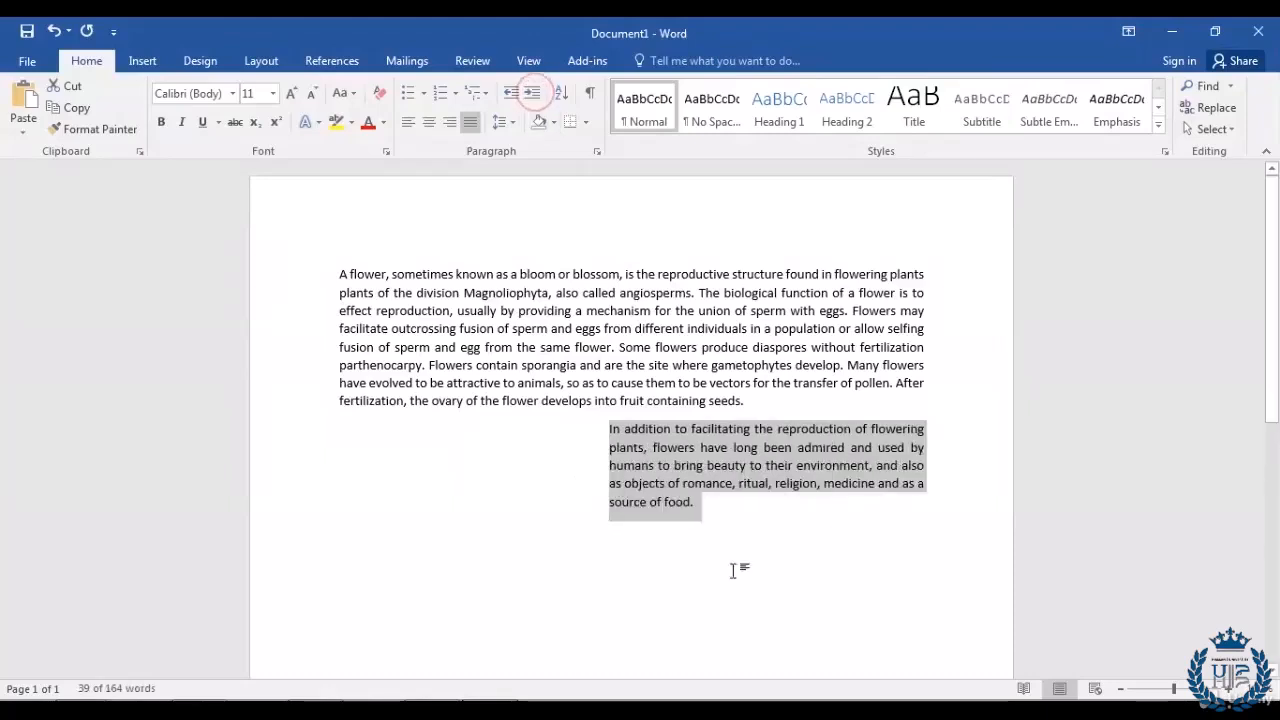
{"action": "left_click", "coordinate": [748, 512]}
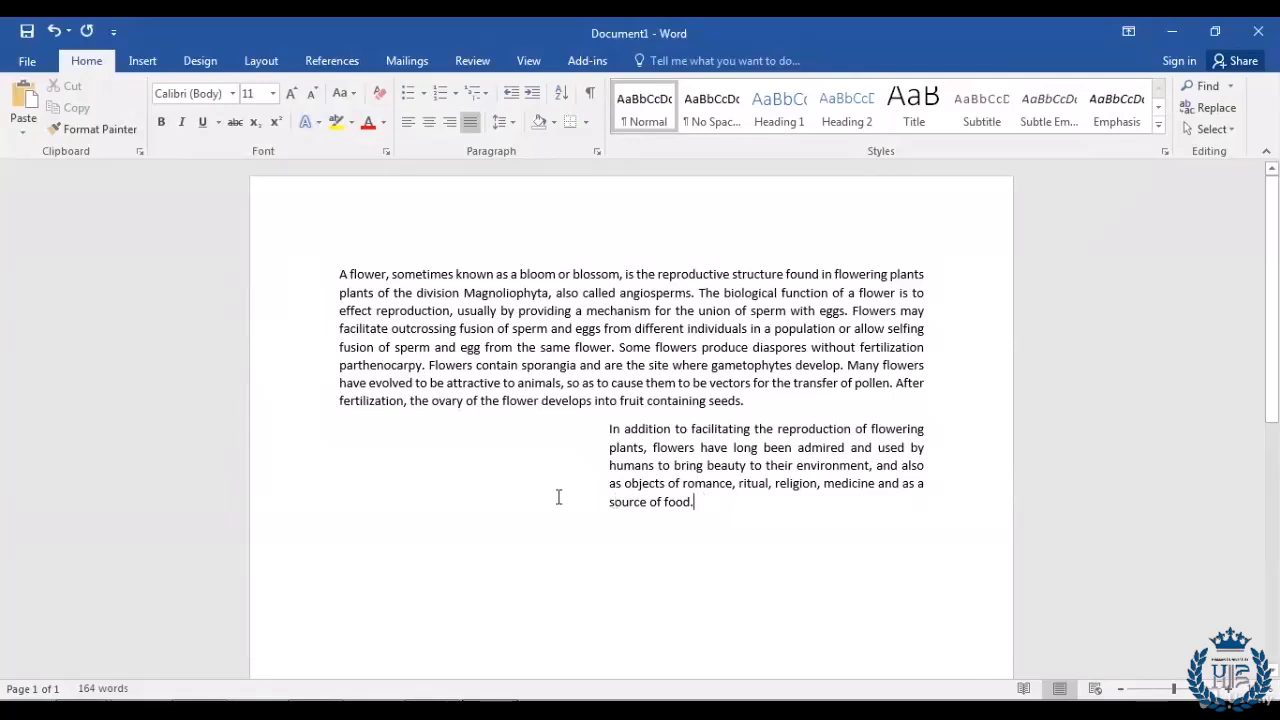
Step: Give the first flower paragraph a left border
{"action": "left_click", "coordinate": [334, 274]}
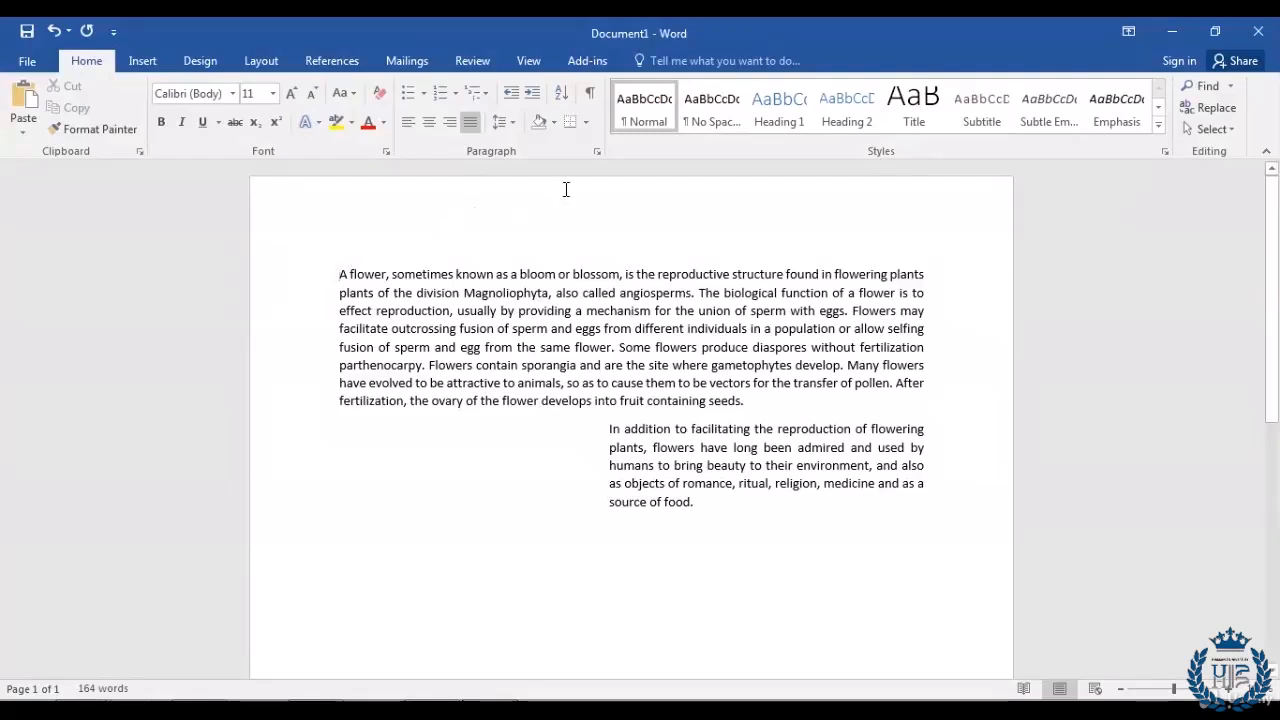
{"action": "left_click", "coordinate": [587, 124]}
{"action": "left_click", "coordinate": [587, 124]}
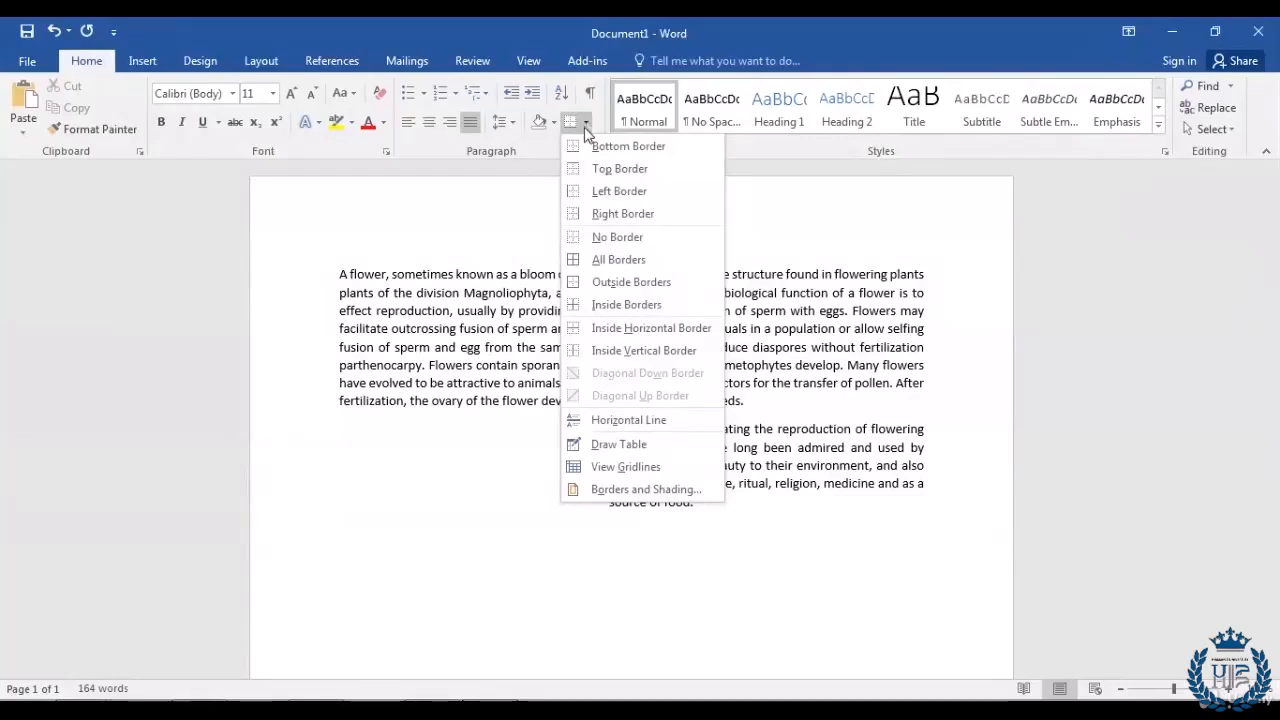
{"action": "left_click", "coordinate": [611, 196]}
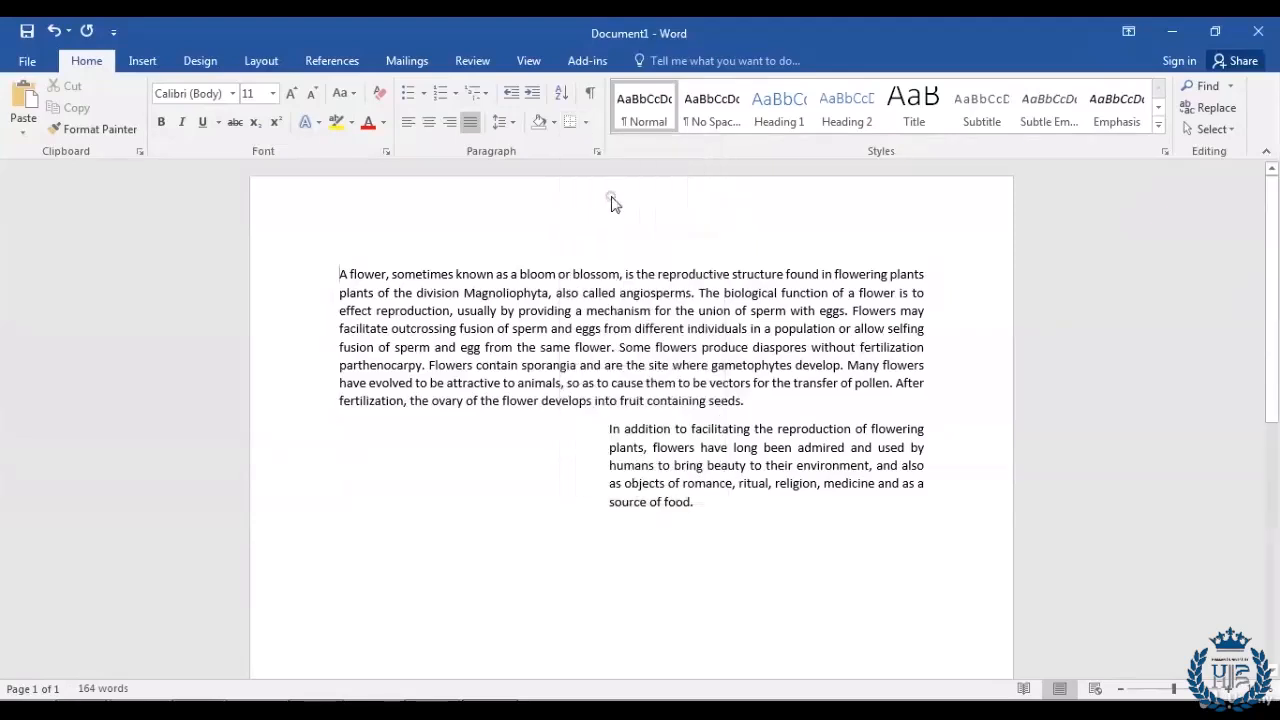
{"action": "left_click", "coordinate": [719, 503]}
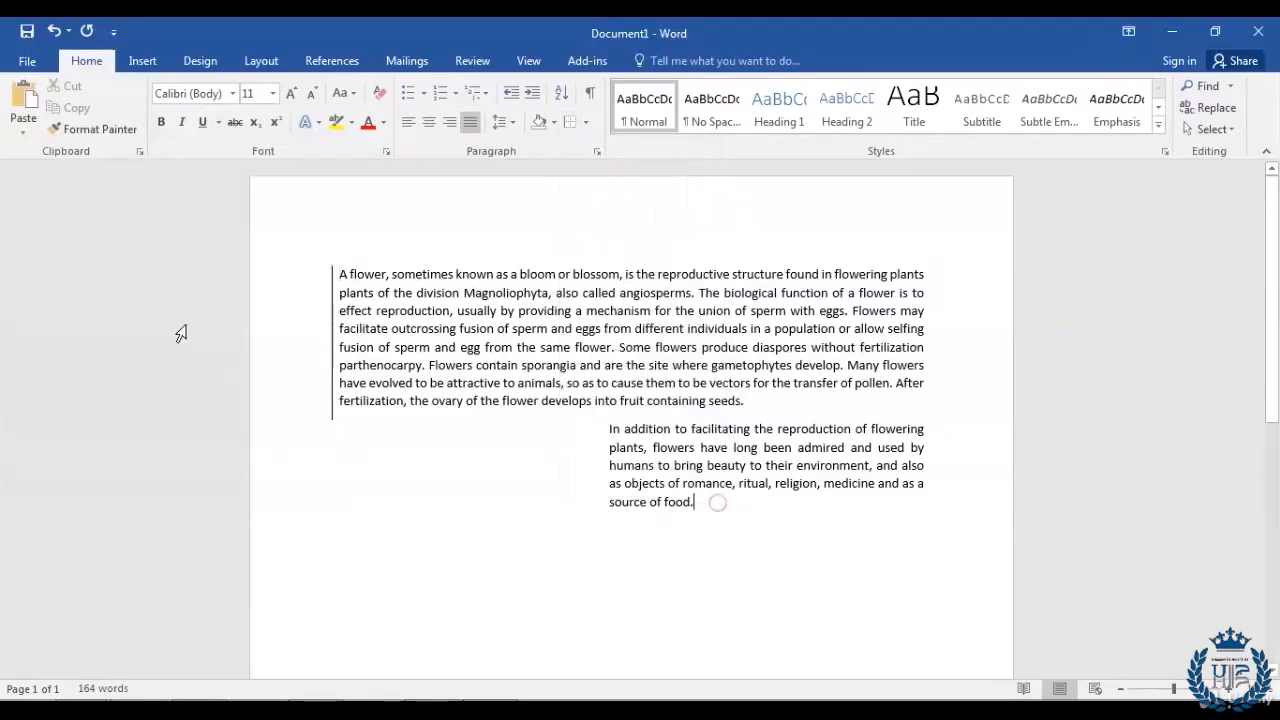
Step: Add a left border to the second paragraph, beginning 'In addition'
{"action": "left_click", "coordinate": [609, 428]}
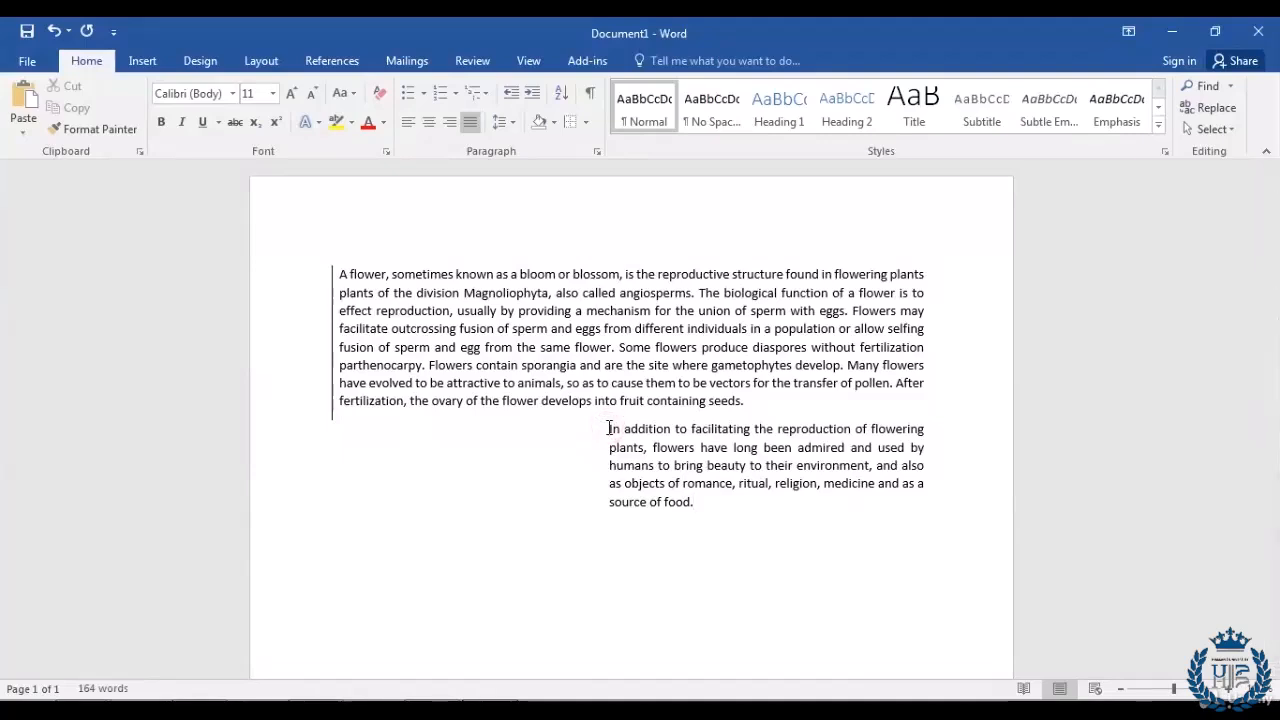
{"action": "left_click", "coordinate": [587, 123]}
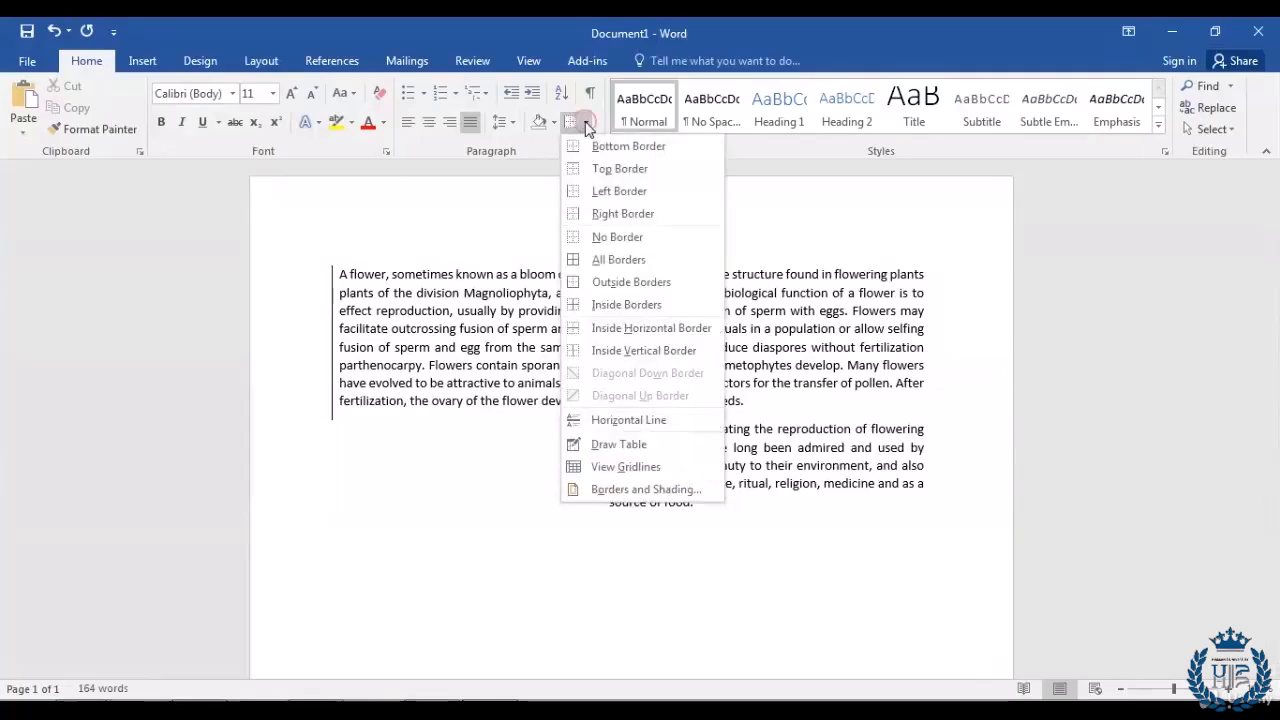
{"action": "left_click", "coordinate": [596, 193]}
{"action": "left_click", "coordinate": [720, 512]}
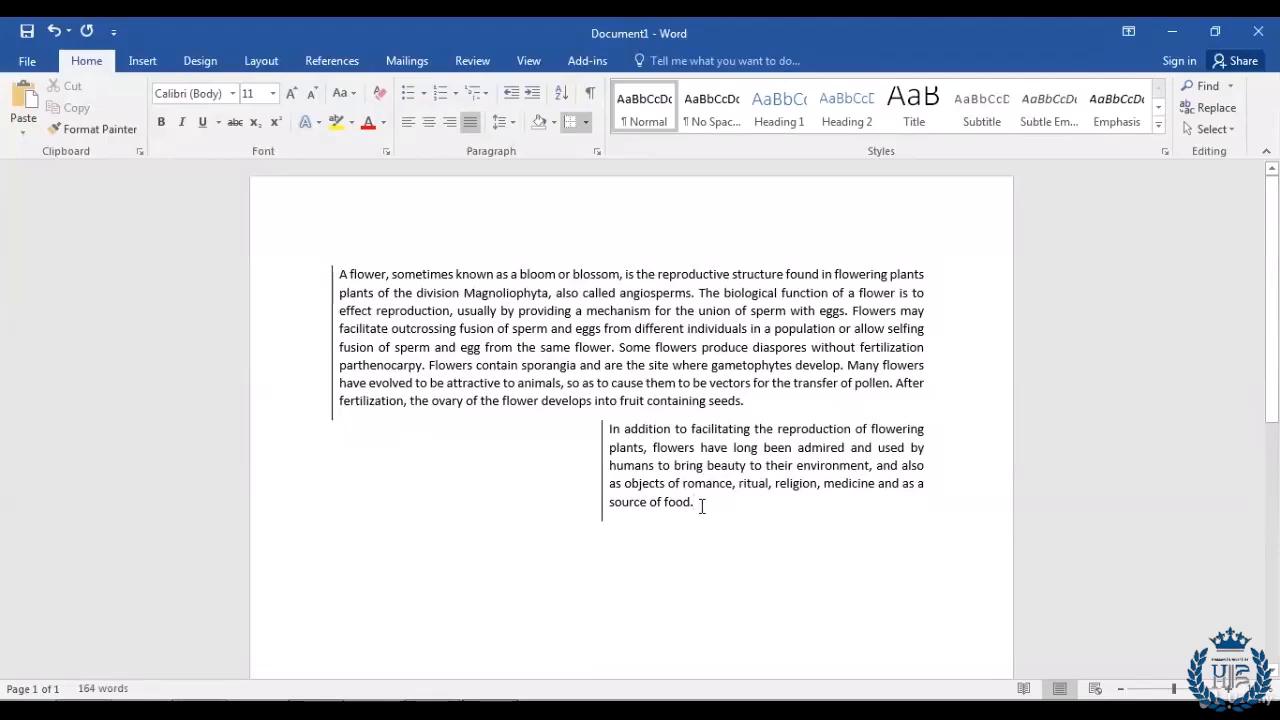
Step: Add a right border to the second flower paragraph
{"action": "left_click", "coordinate": [586, 122]}
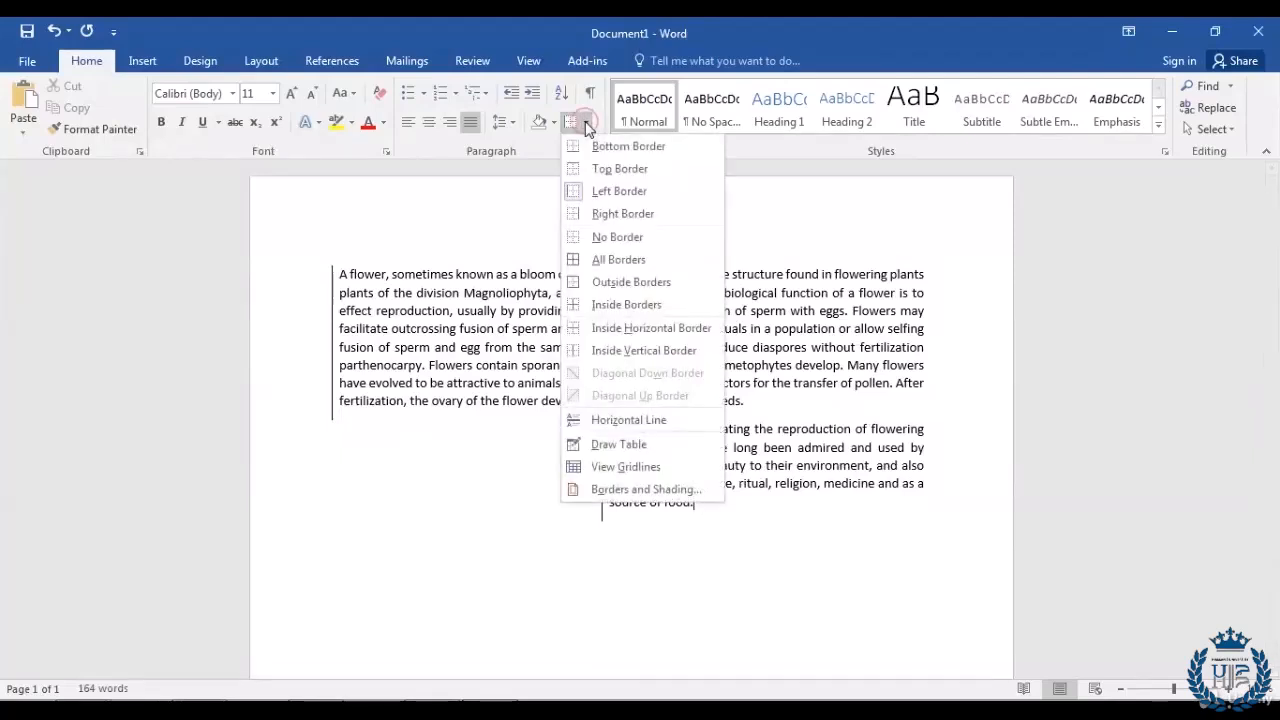
{"action": "left_click", "coordinate": [620, 214]}
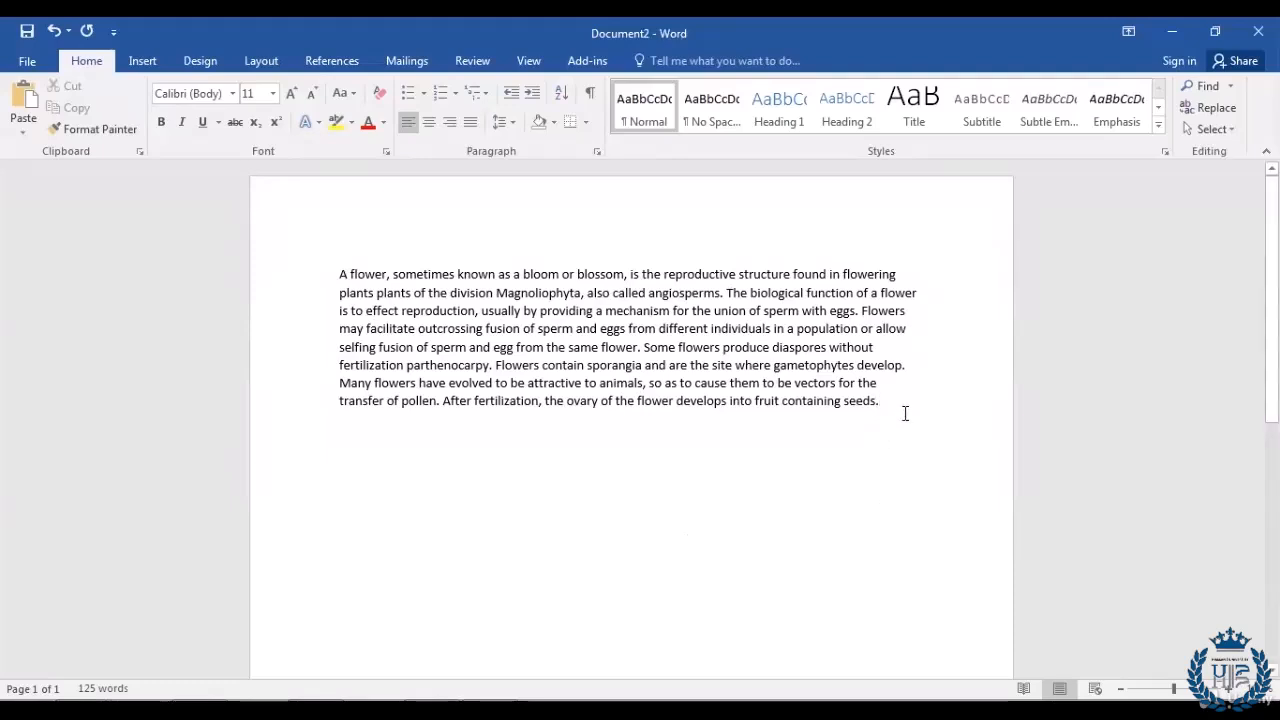
Step: Right-align the Document2 flower paragraph
{"action": "left_click_drag", "start_coordinate": [903, 401], "coordinate": [257, 277]}
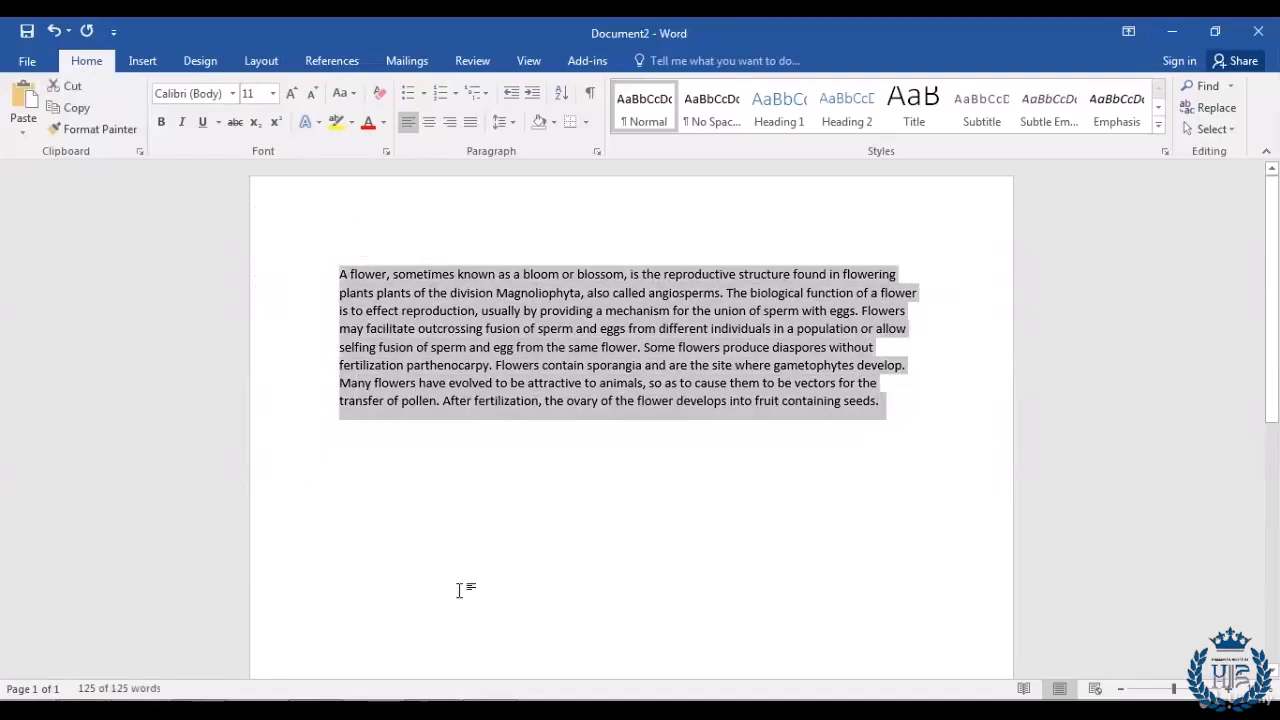
{"action": "left_click", "coordinate": [448, 122]}
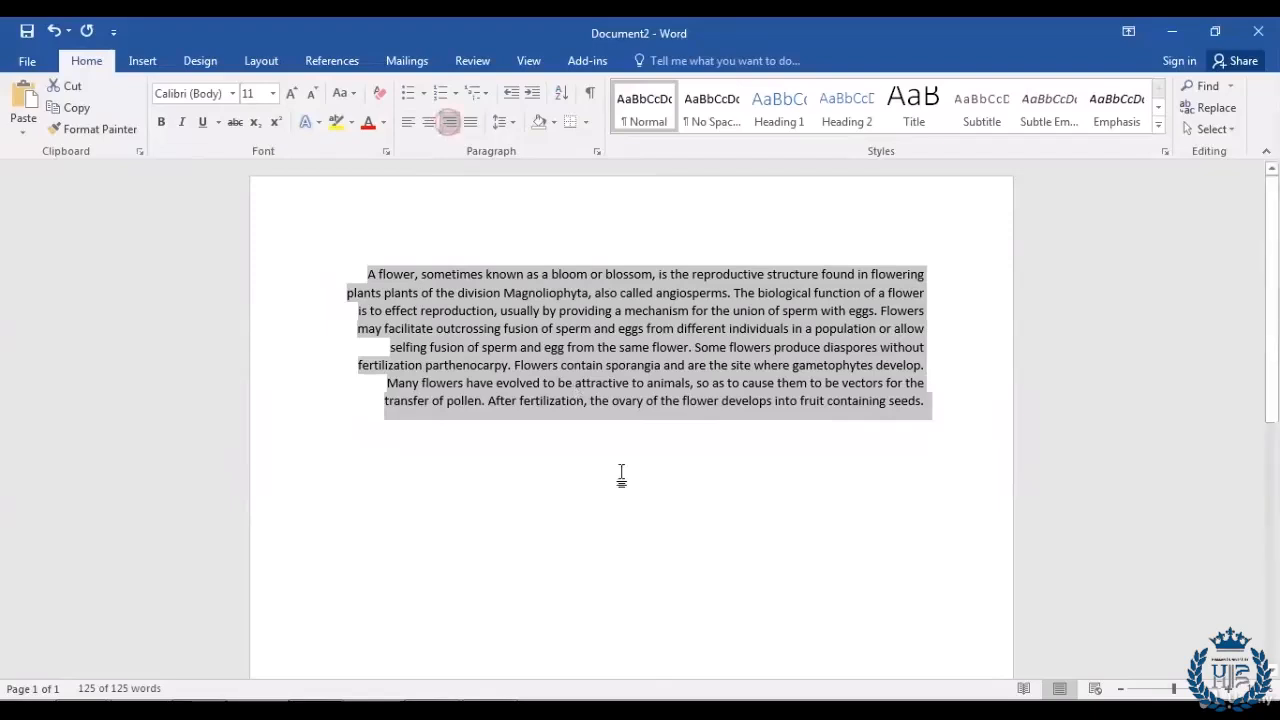
{"action": "left_click", "coordinate": [948, 428]}
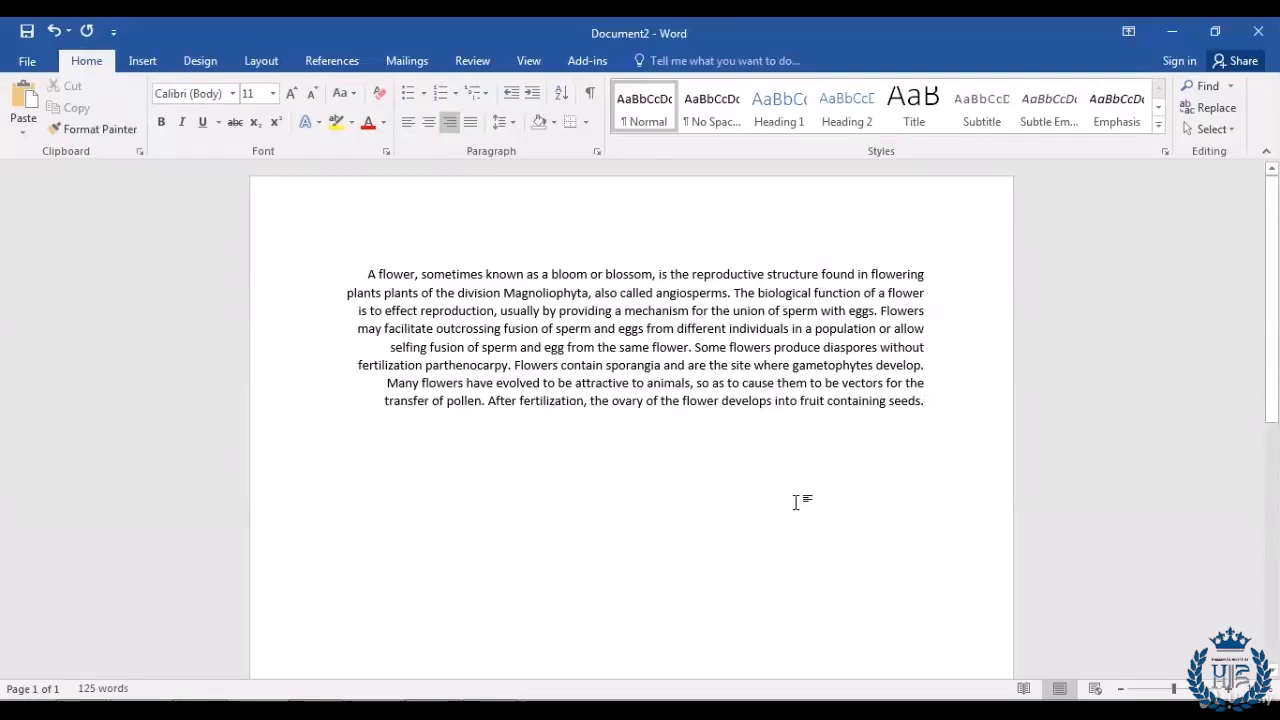
Step: Center the flower paragraph, then reselect its text
{"action": "left_click_drag", "start_coordinate": [940, 402], "coordinate": [254, 277]}
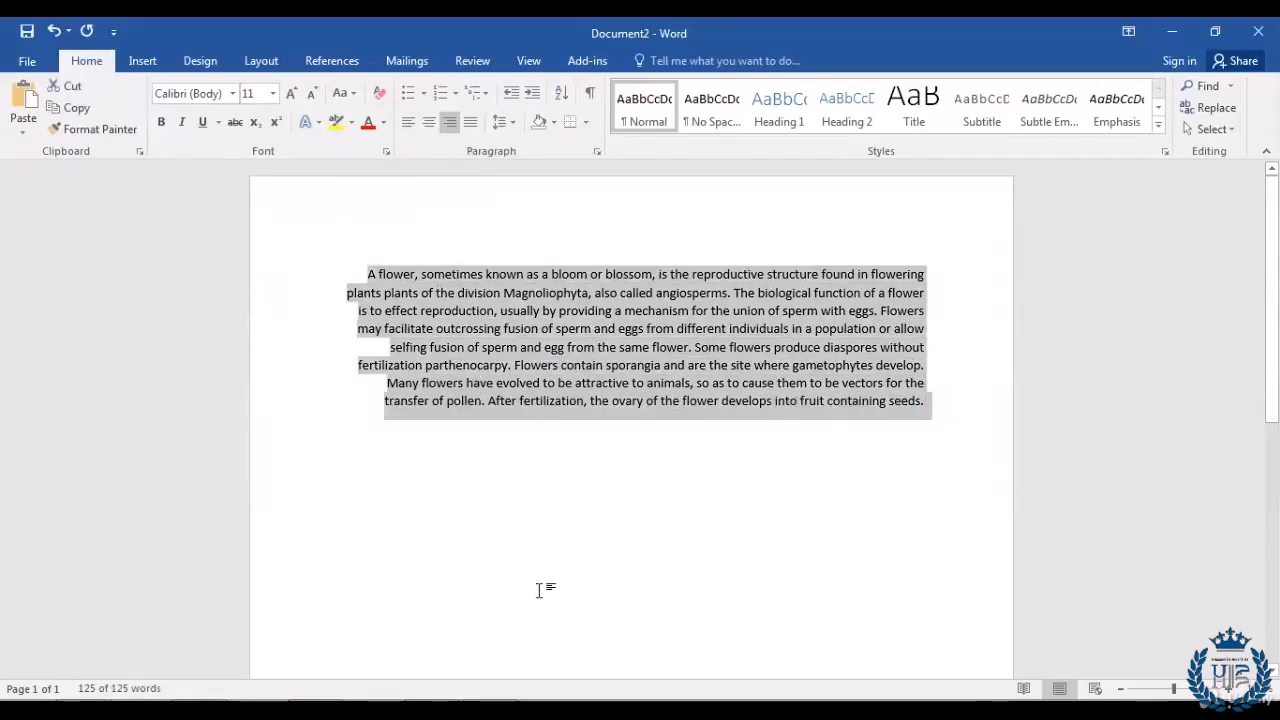
{"action": "left_click", "coordinate": [428, 131]}
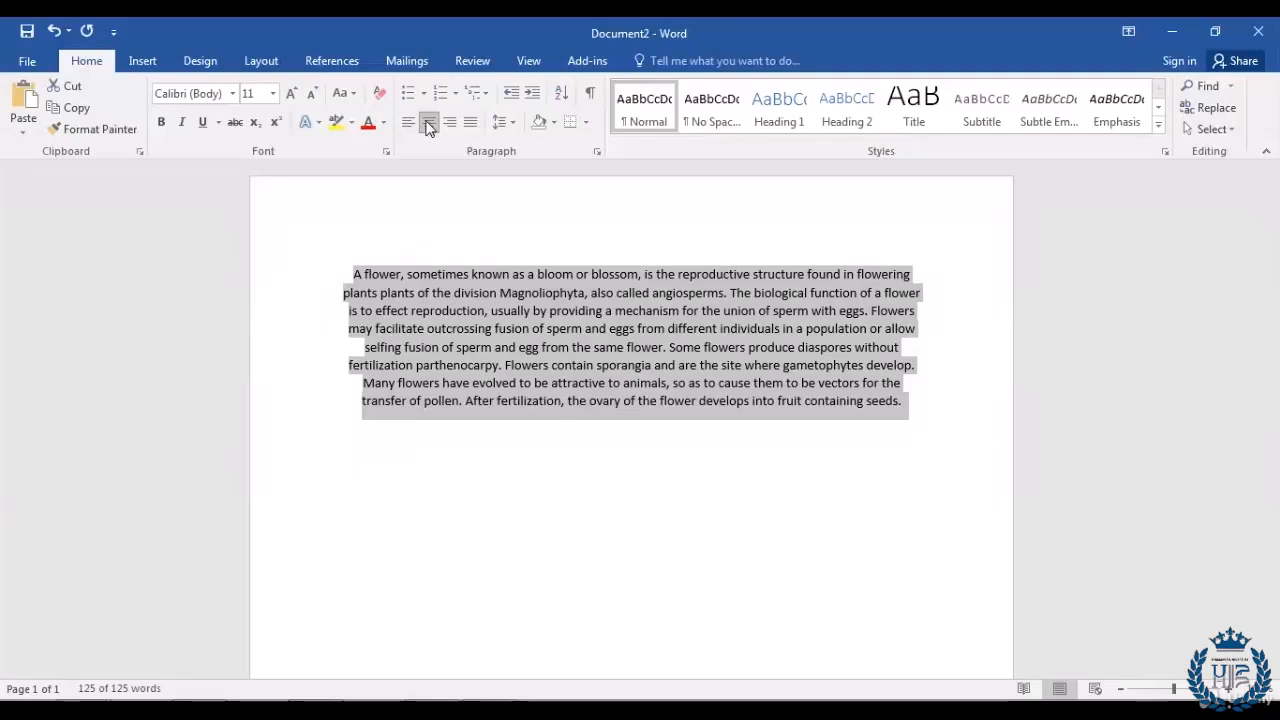
{"action": "left_click", "coordinate": [932, 429]}
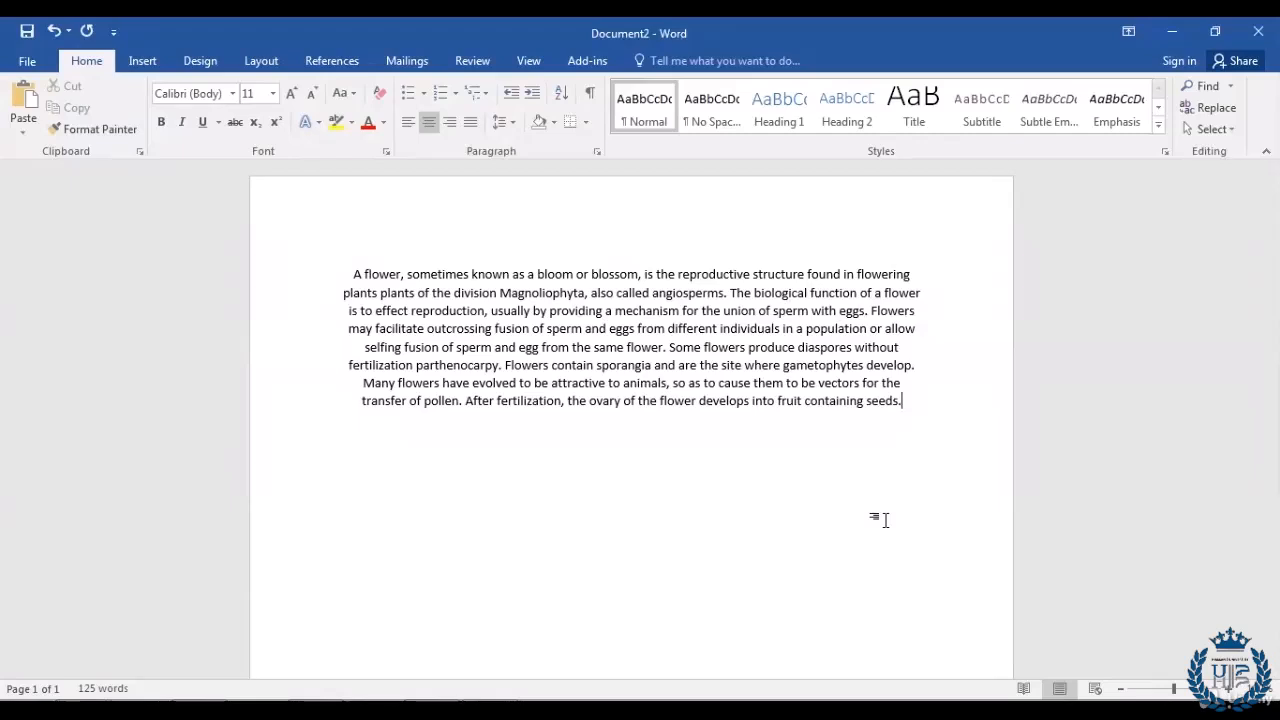
{"action": "left_click_drag", "start_coordinate": [931, 403], "coordinate": [91, 277]}
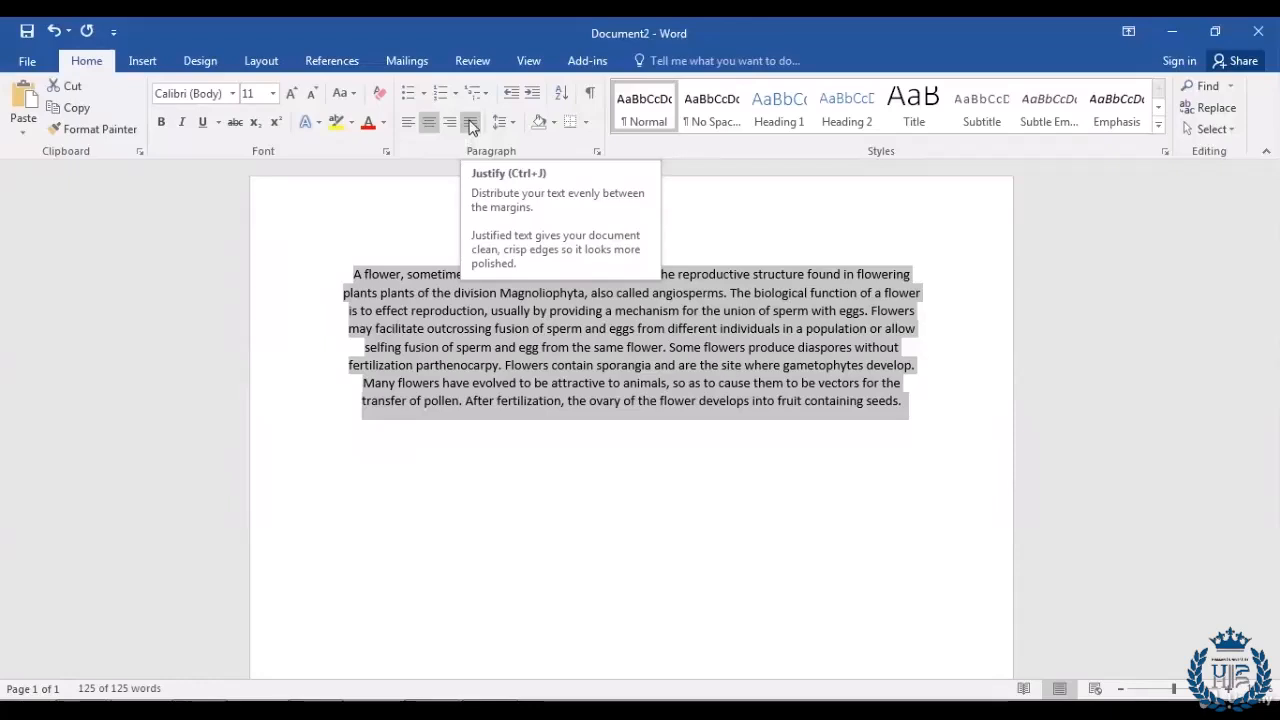
Step: Justify the paragraph and paste the second flower passage after 'seeds.'
{"action": "left_click", "coordinate": [469, 124]}
{"action": "left_click", "coordinate": [769, 411]}
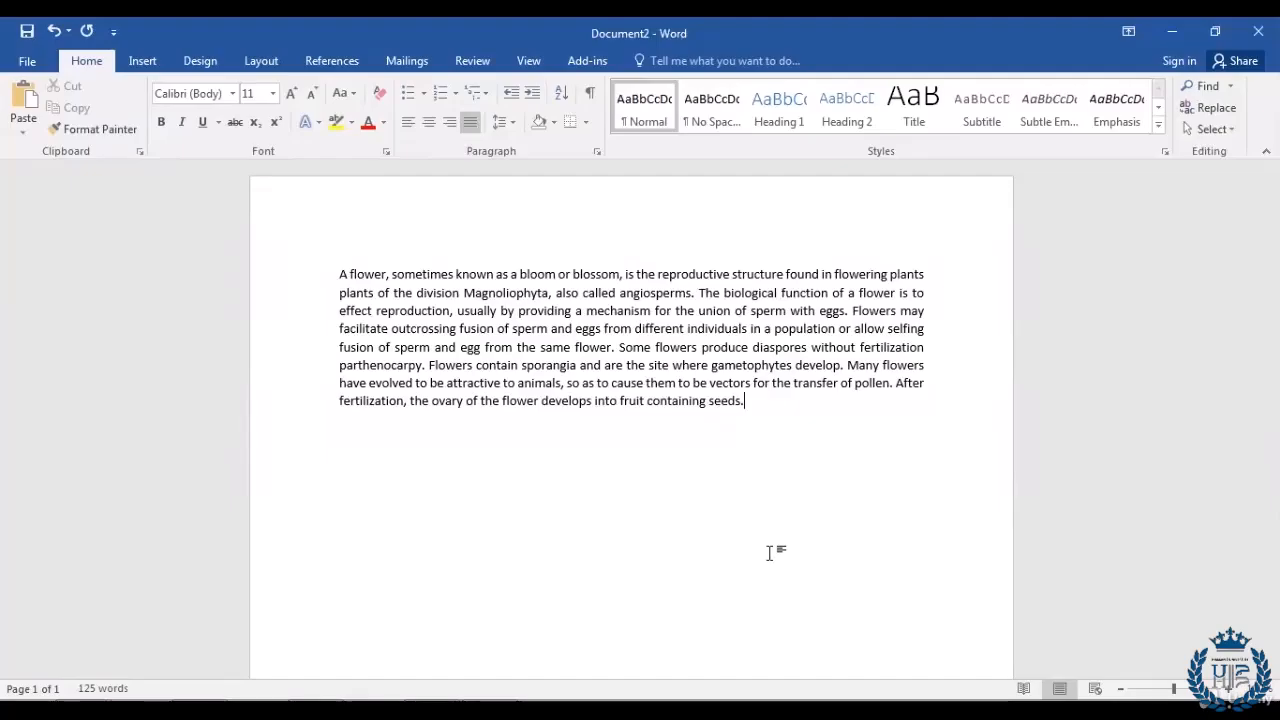
{"action": "type", "text": "In addition to facilitating the reproduction of flowering plants, flowers have long been admired and used by humans to bring beauty to their environment, and also as objects of romance, ritual, religion, medicine and as a source of food."}
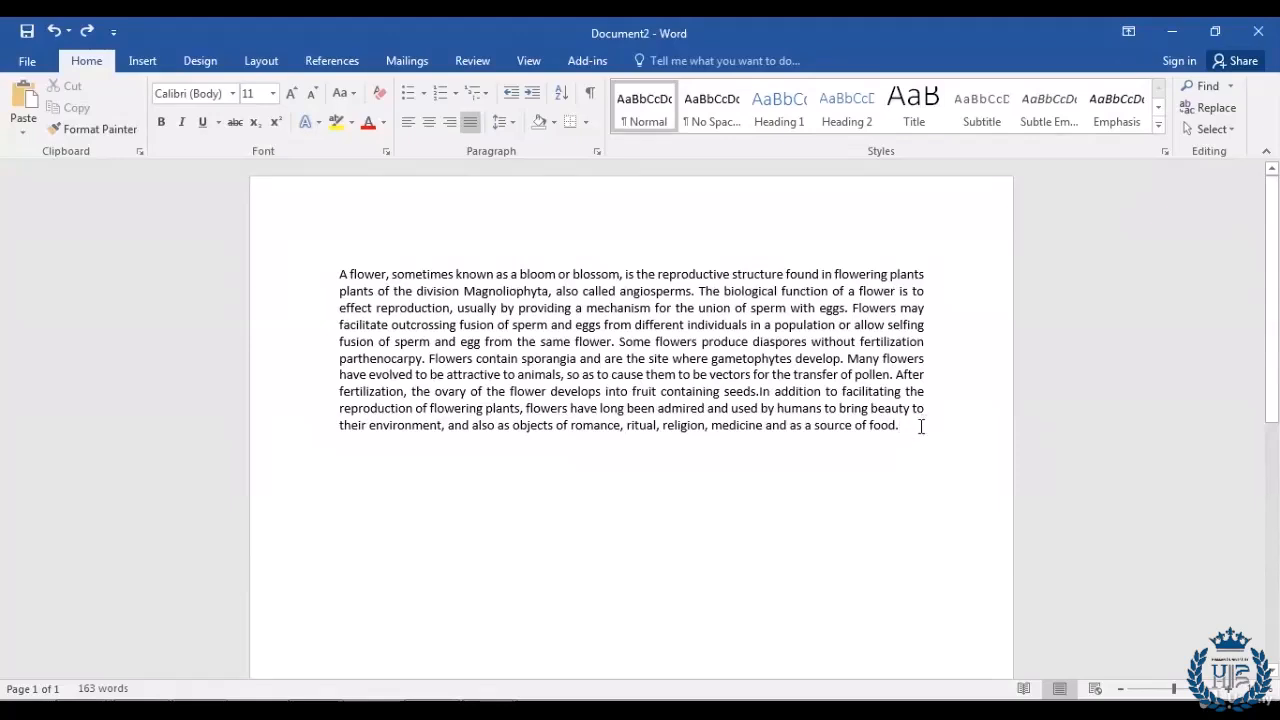
Step: Apply 2.0 line spacing to the combined flower paragraph
{"action": "left_click_drag", "start_coordinate": [921, 426], "coordinate": [257, 277]}
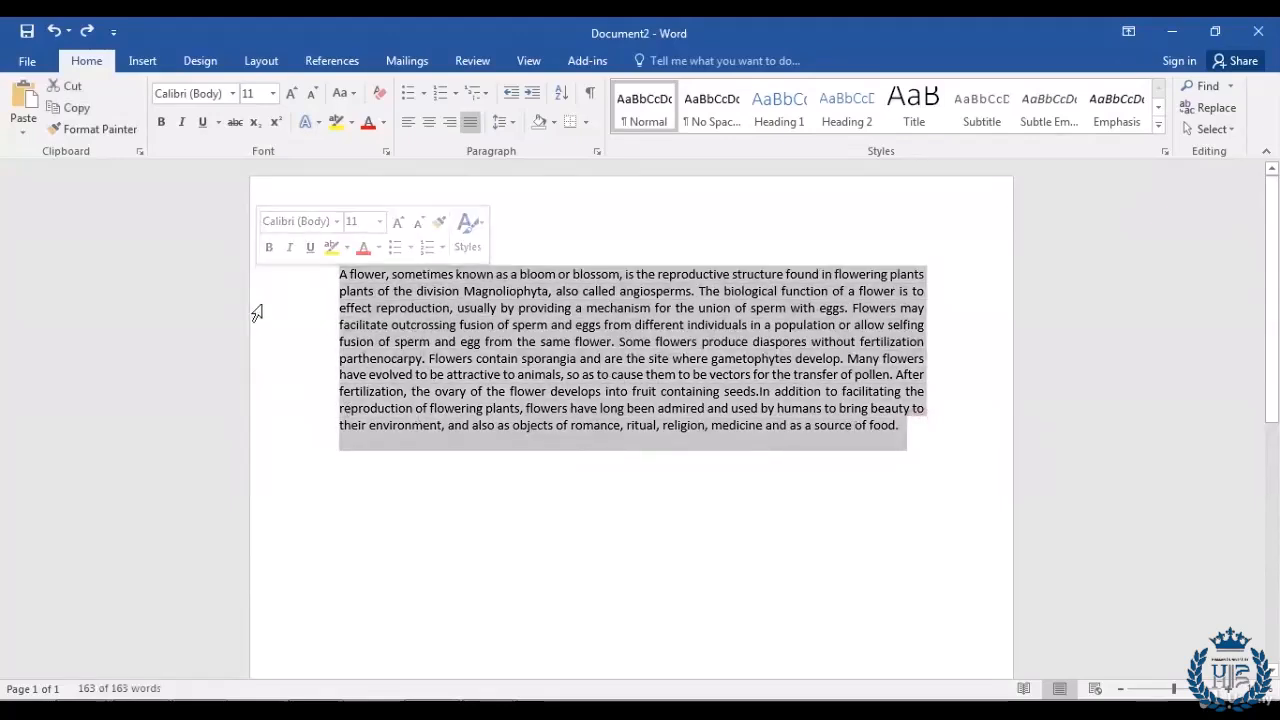
{"action": "left_click", "coordinate": [513, 123]}
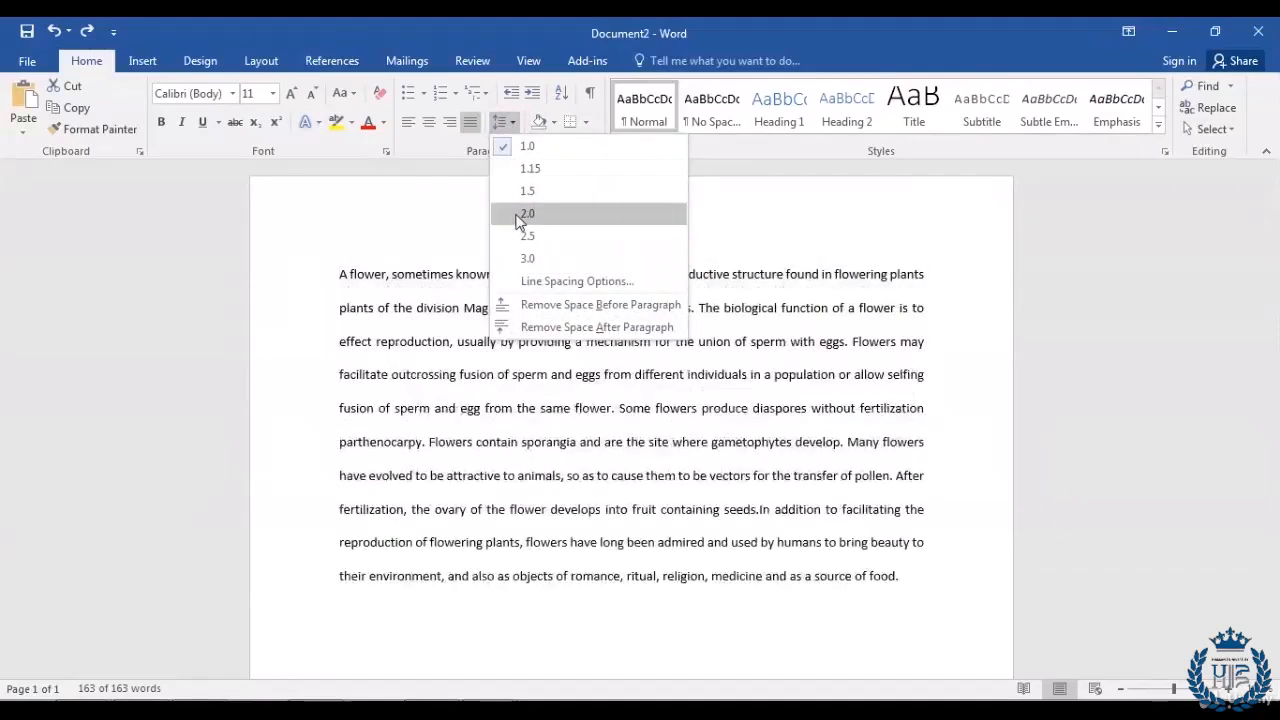
{"action": "left_click", "coordinate": [514, 214]}
{"action": "left_click", "coordinate": [929, 597]}
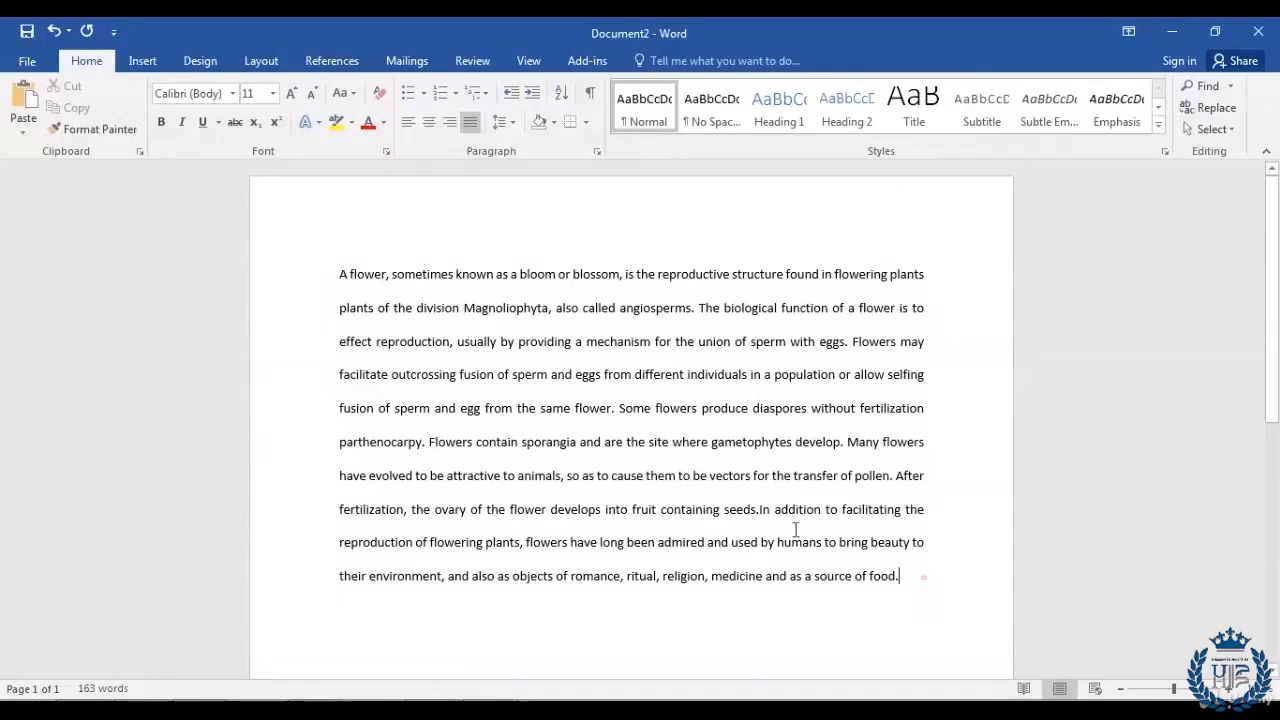
Step: Change the paragraph's line spacing to 3.0
{"action": "left_click_drag", "start_coordinate": [922, 578], "coordinate": [289, 253]}
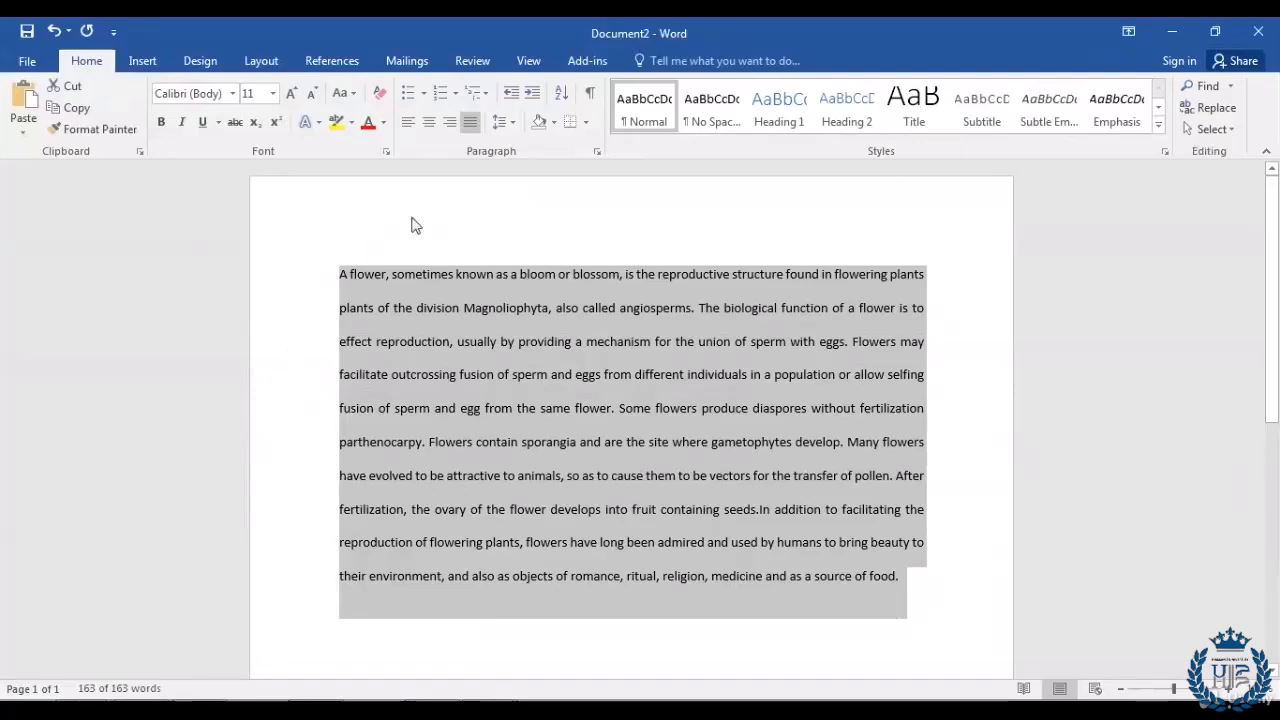
{"action": "left_click", "coordinate": [514, 124]}
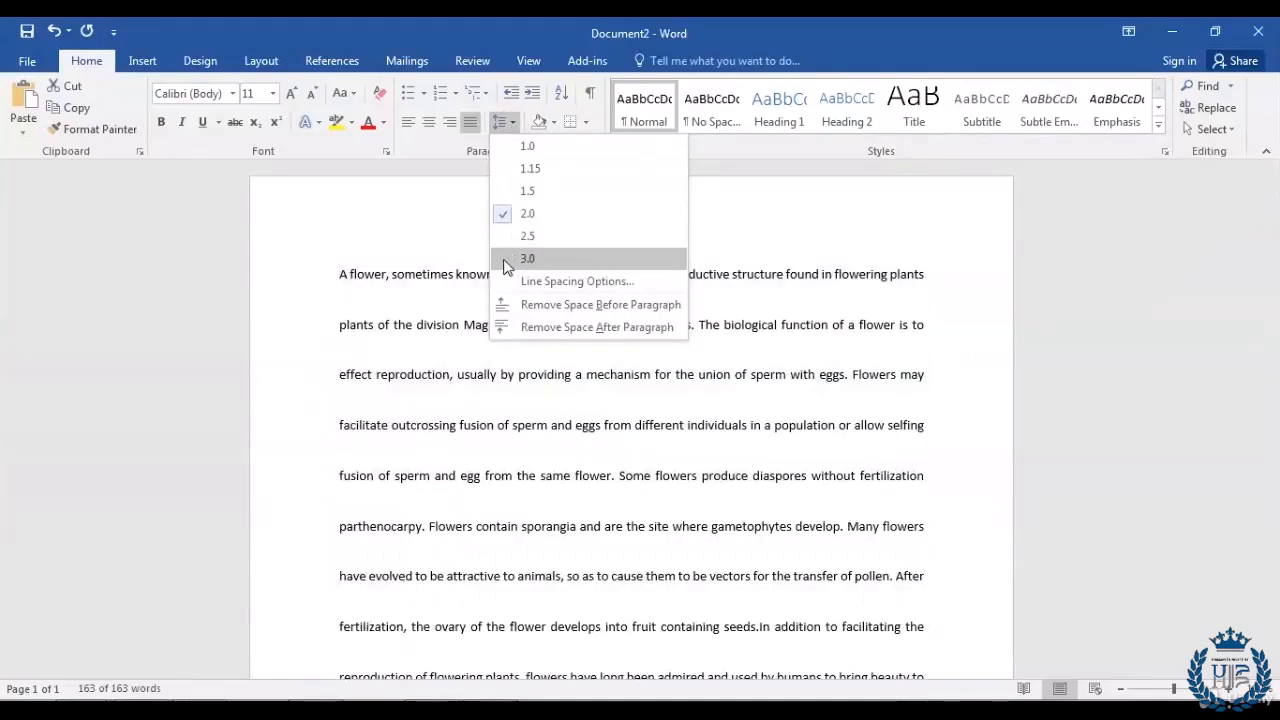
{"action": "left_click", "coordinate": [506, 260]}
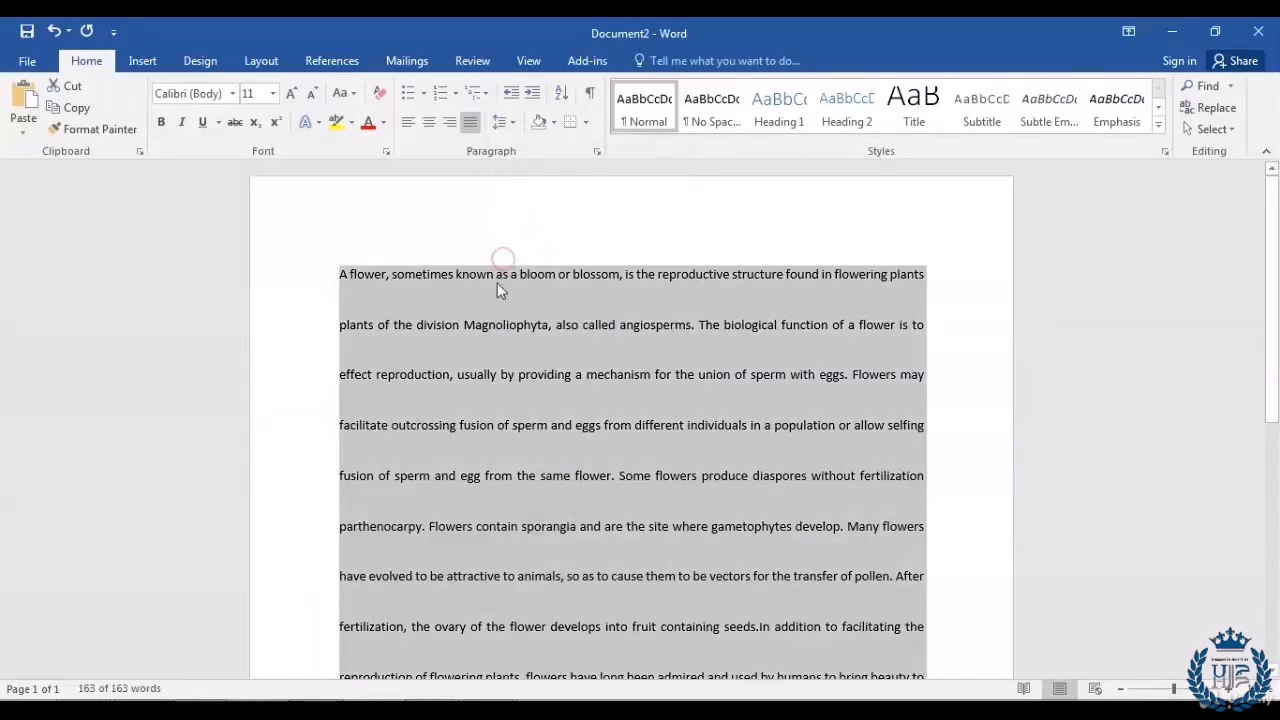
{"action": "left_click", "coordinate": [957, 470]}
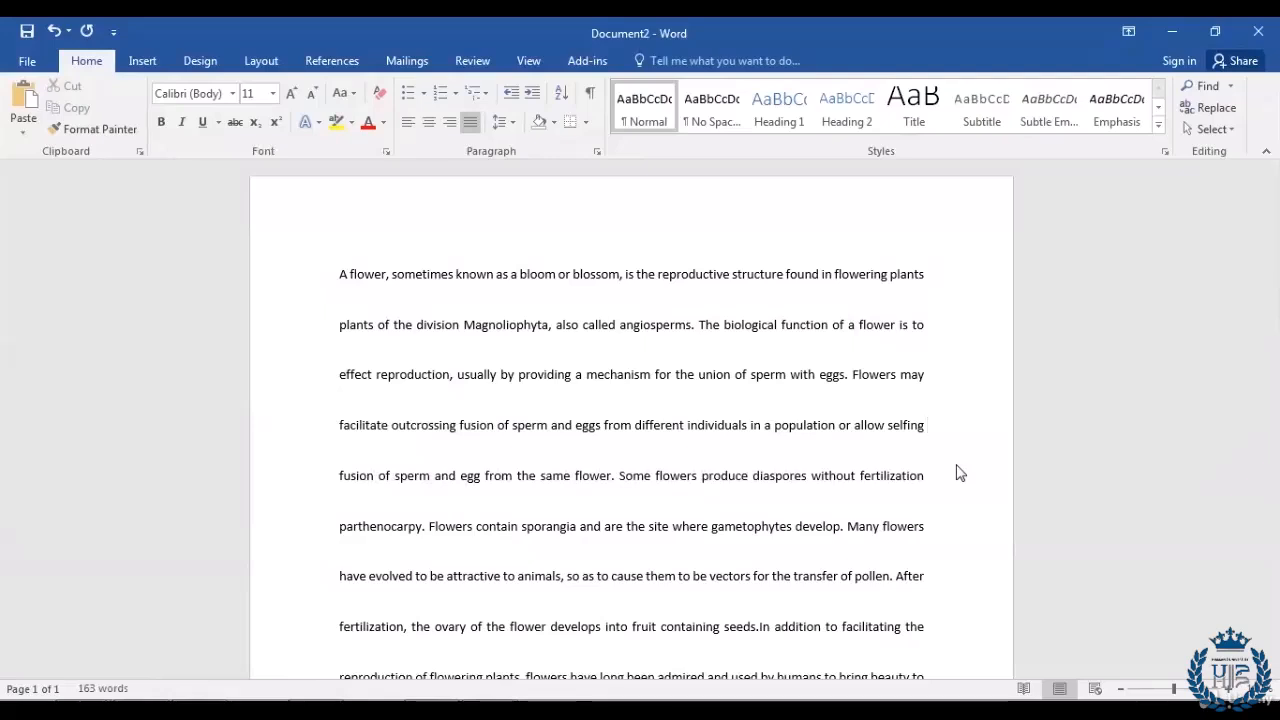
Step: Return all the document text to 1.0 line spacing
{"action": "key", "text": "ctrl+a"}
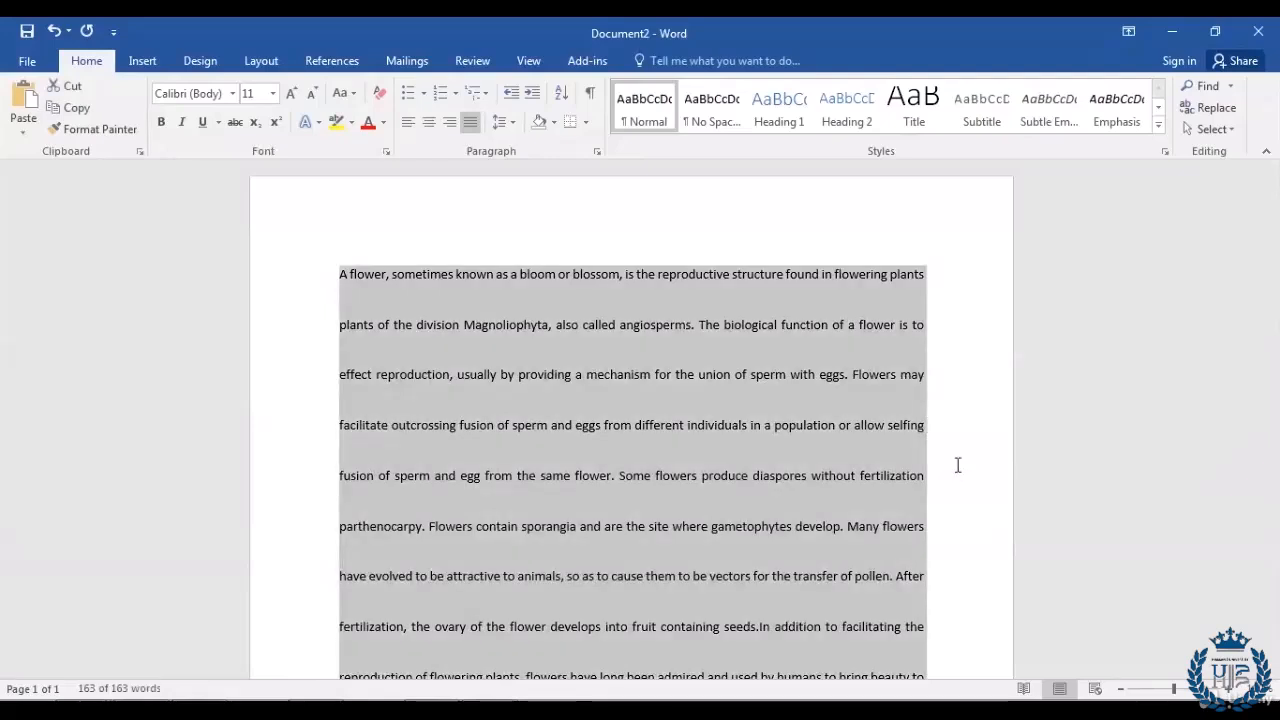
{"action": "left_click", "coordinate": [512, 123]}
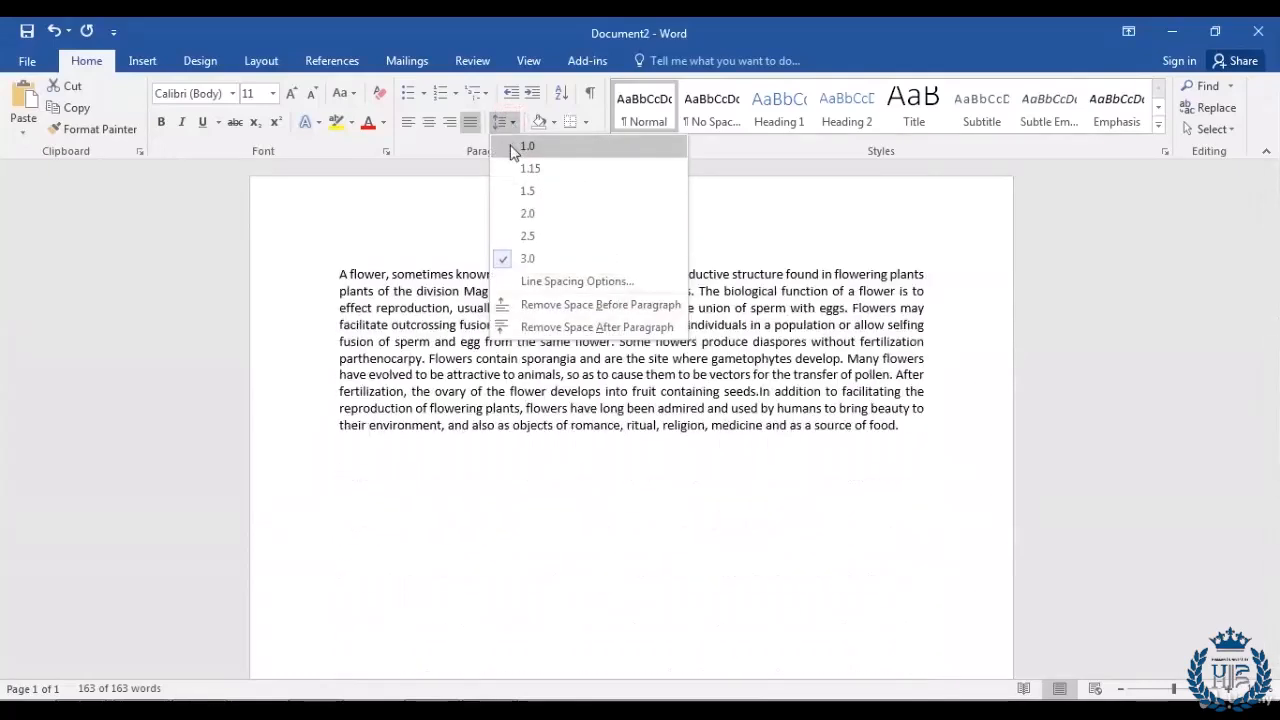
{"action": "left_click", "coordinate": [512, 148]}
{"action": "key", "text": "ctrl+a"}
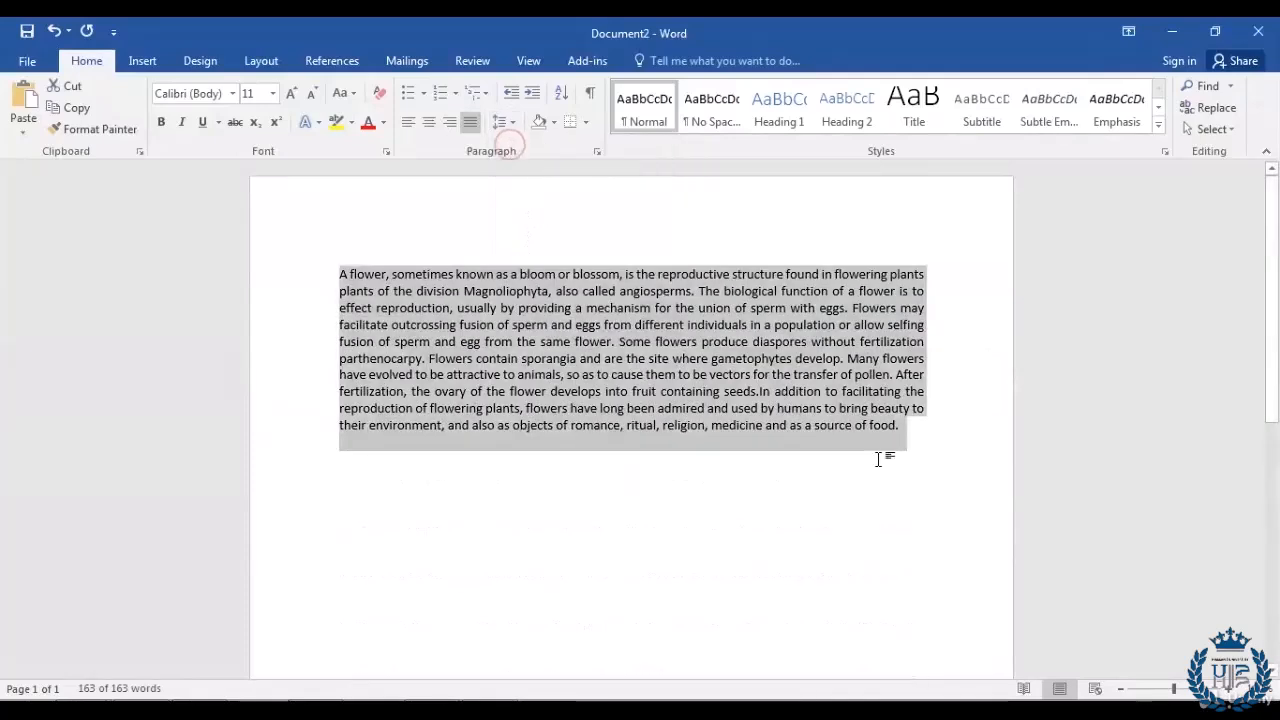
{"action": "left_click", "coordinate": [944, 440]}
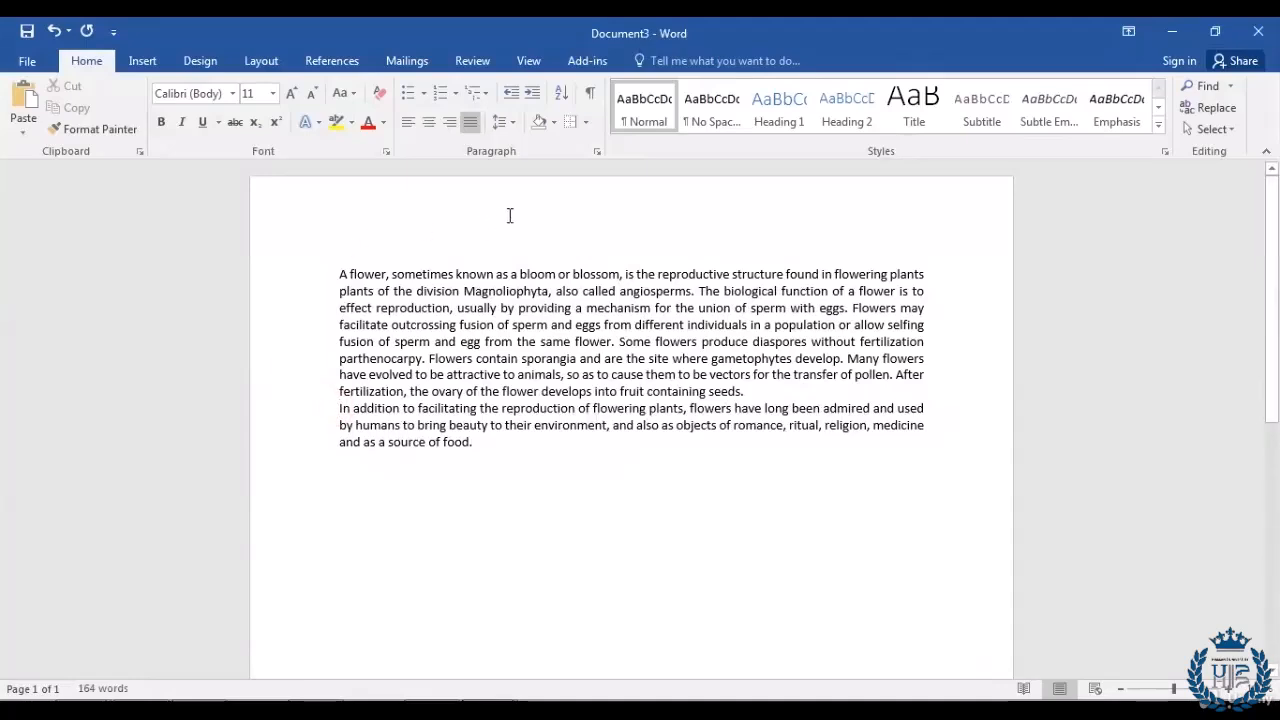
Step: Add space before the paragraph from the Line and Paragraph Spacing menu
{"action": "left_click", "coordinate": [514, 127]}
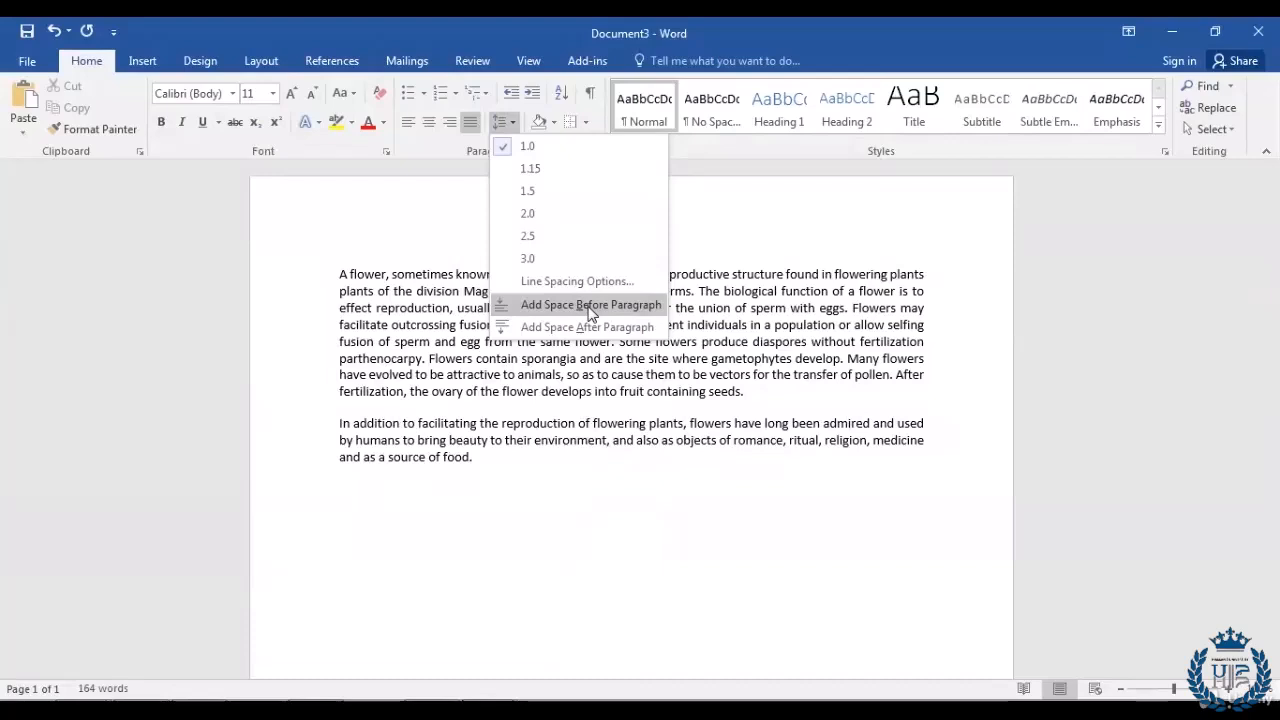
{"action": "left_click", "coordinate": [590, 305]}
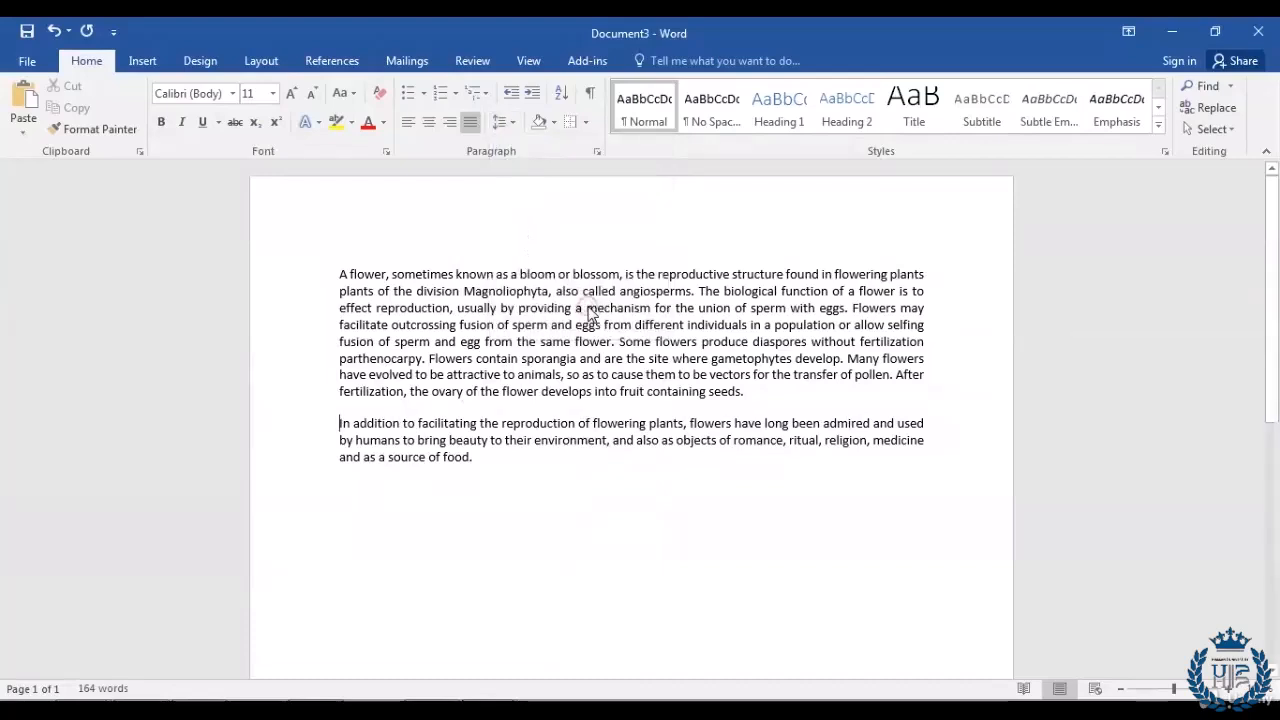
{"action": "left_click", "coordinate": [526, 488]}
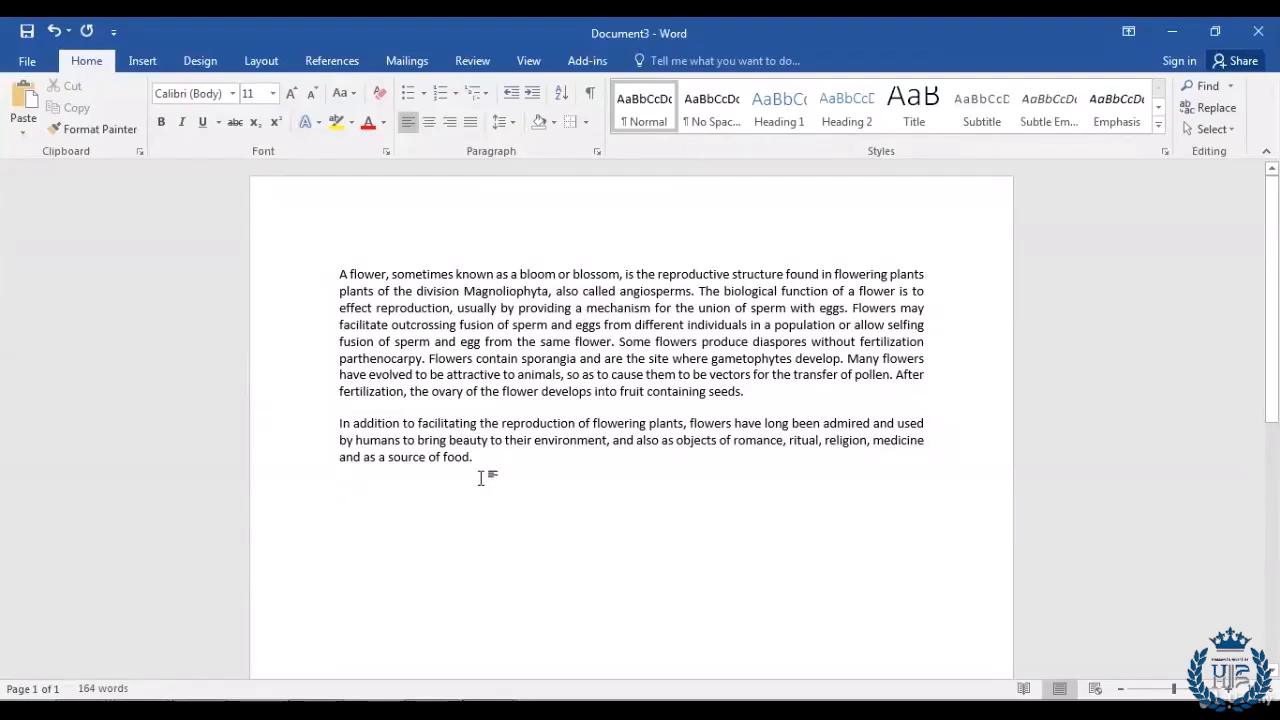
Step: Remove the space before the second paragraph, starting 'In addition'
{"action": "left_click", "coordinate": [334, 424]}
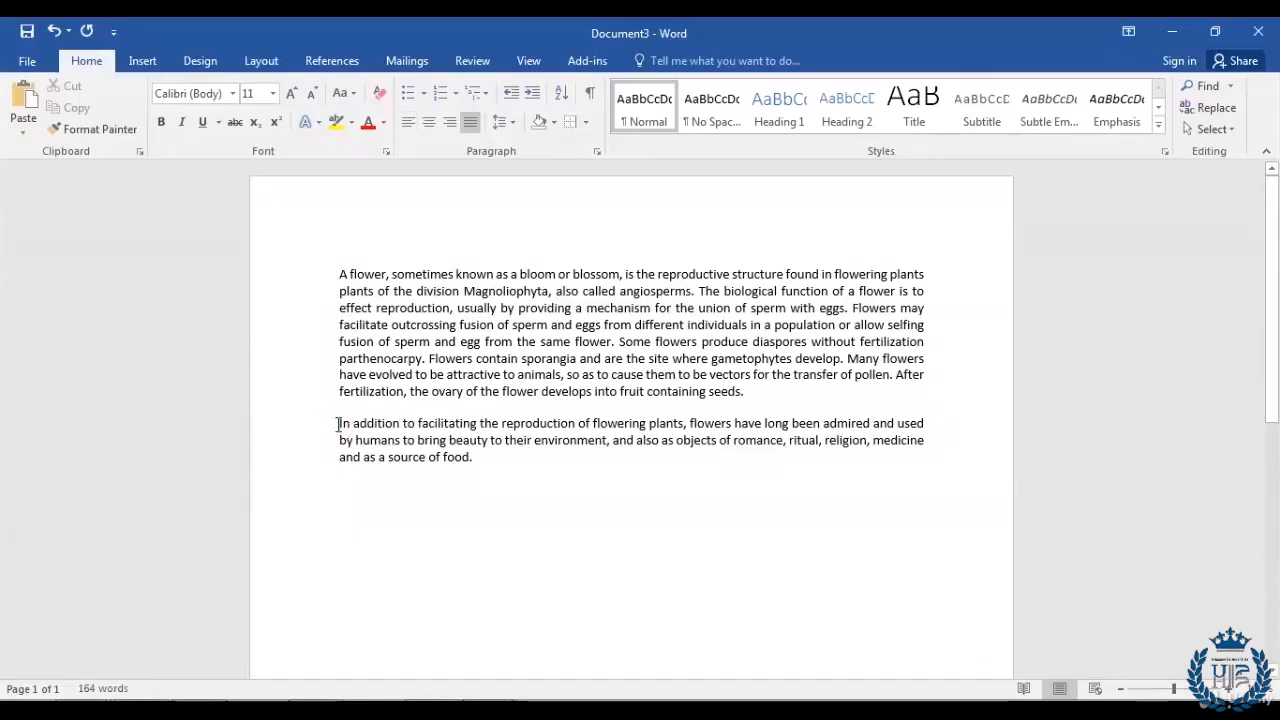
{"action": "left_click", "coordinate": [514, 123]}
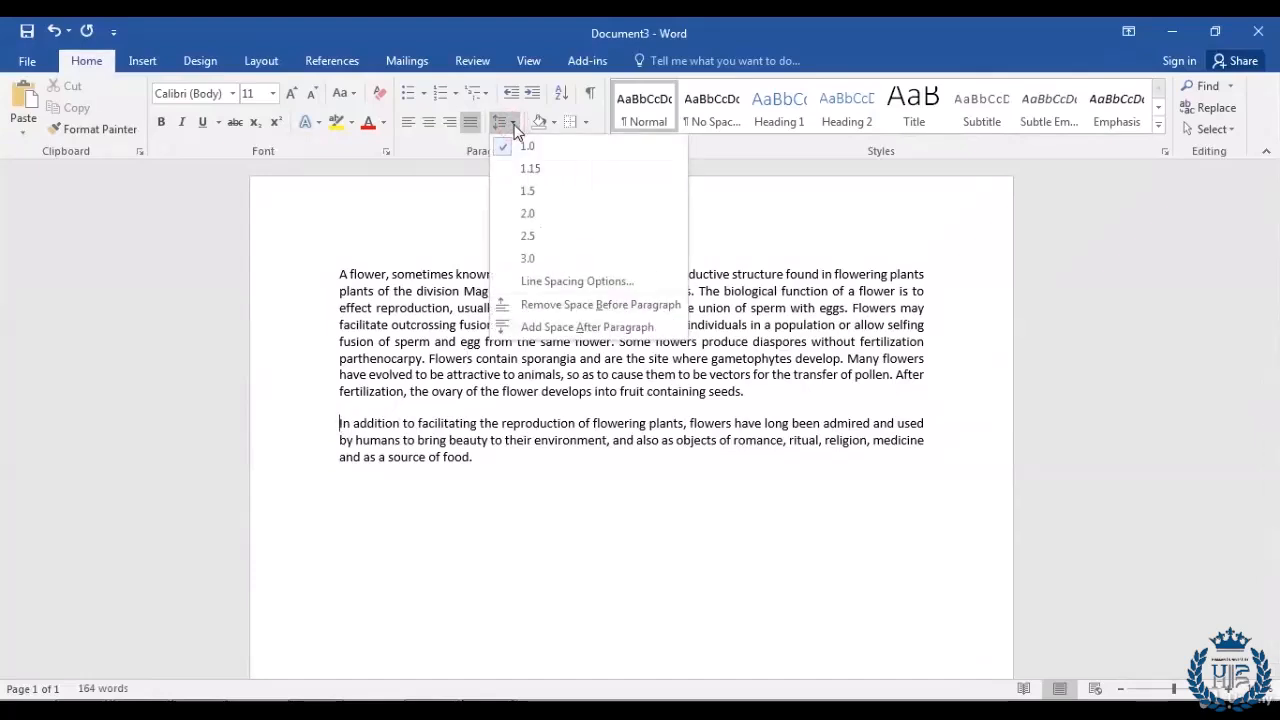
{"action": "left_click", "coordinate": [593, 311]}
{"action": "left_click", "coordinate": [505, 451]}
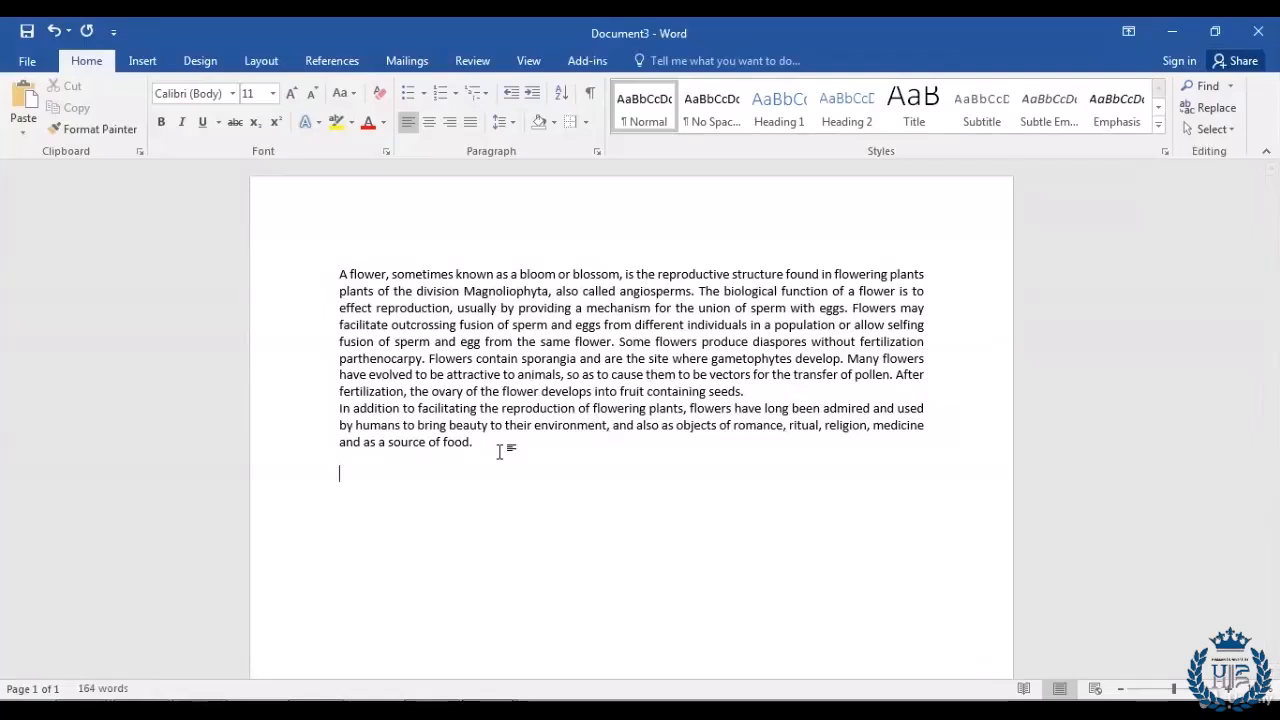
{"action": "key", "text": "ctrl+Home"}
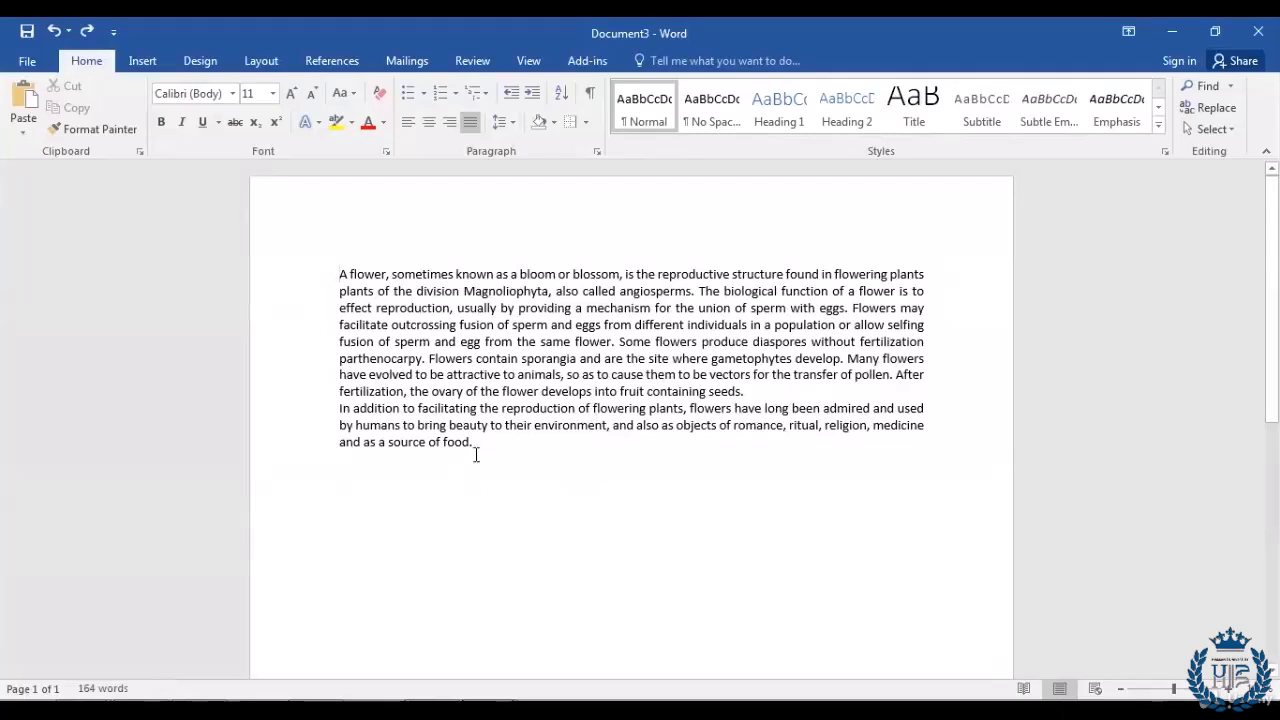
Step: Set 18 pt space before the first paragraph in the Paragraph dialog, then undo it
{"action": "left_click", "coordinate": [341, 274]}
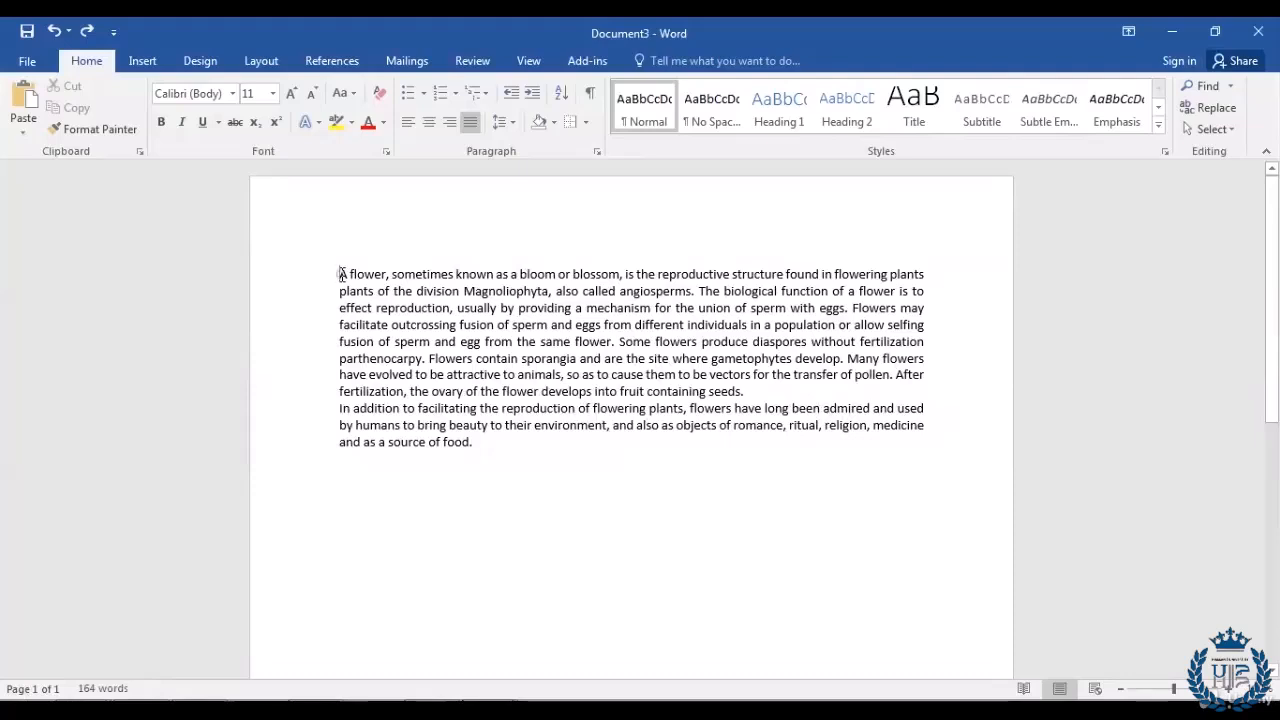
{"action": "left_click", "coordinate": [598, 150]}
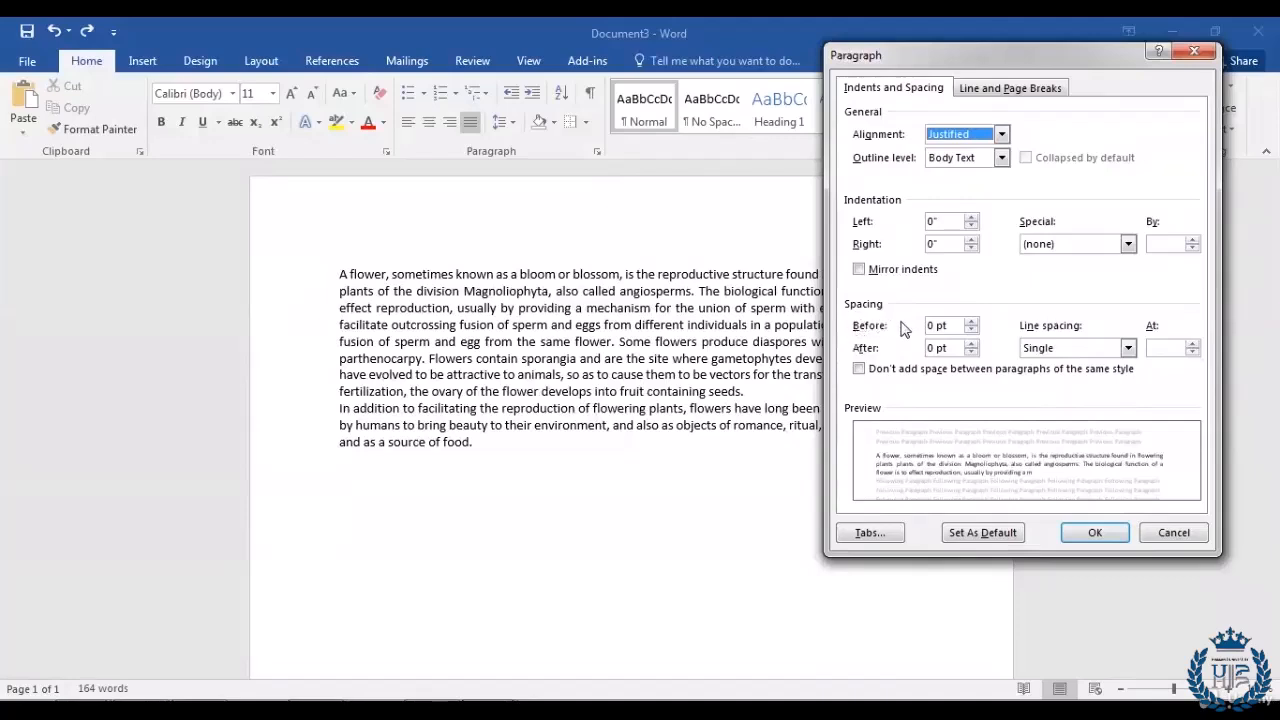
{"action": "left_click", "coordinate": [971, 322]}
{"action": "left_click", "coordinate": [971, 322]}
{"action": "left_click", "coordinate": [971, 322]}
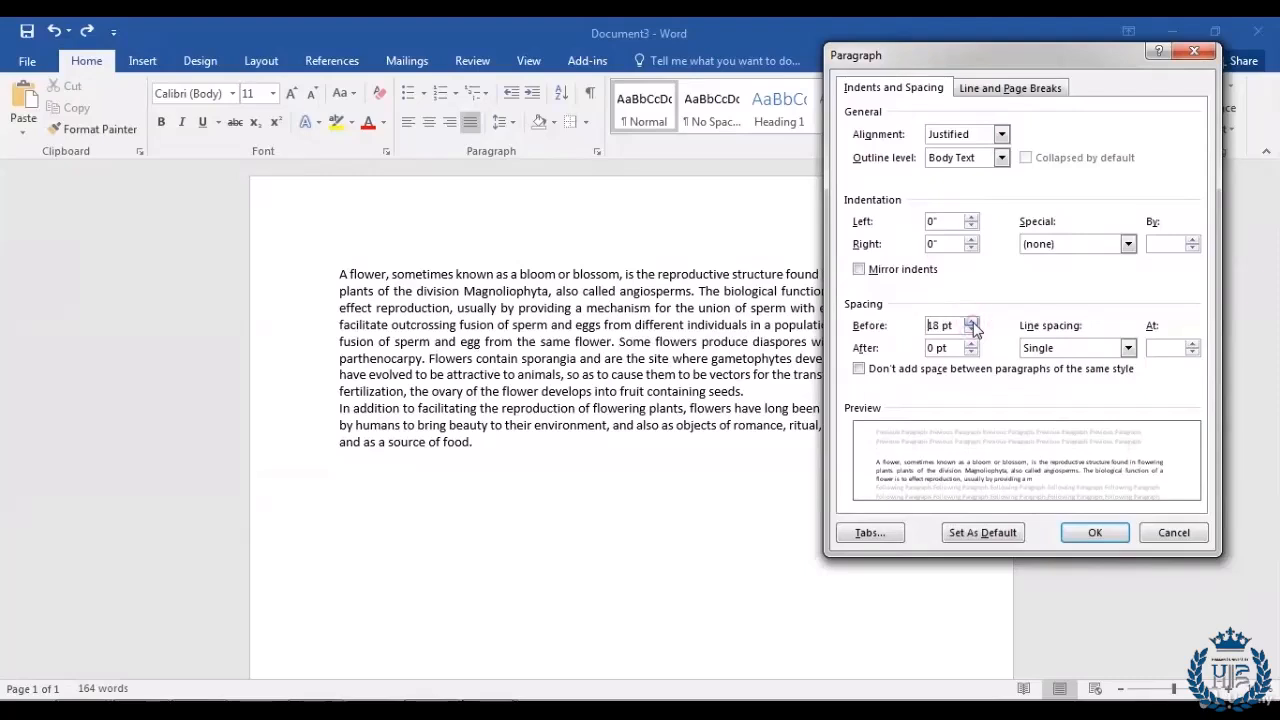
{"action": "left_click", "coordinate": [1094, 536]}
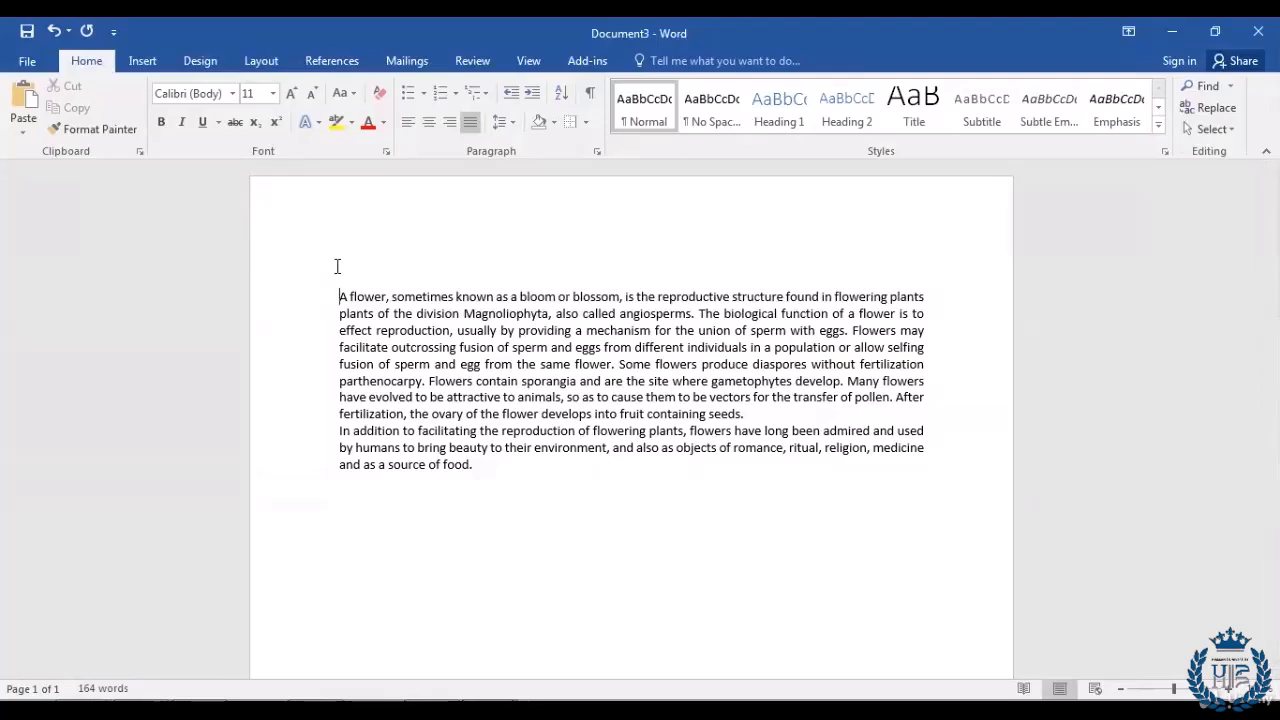
{"action": "key", "text": "ctrl+z"}
{"action": "left_click", "coordinate": [521, 463]}
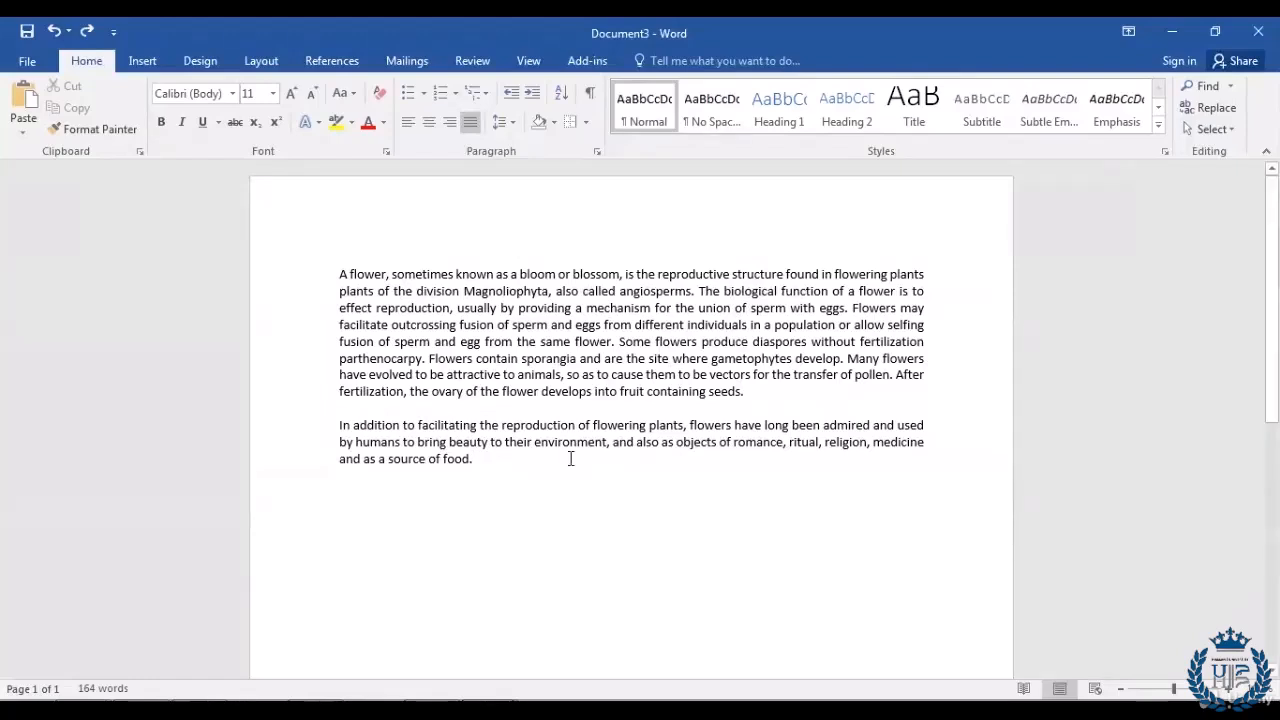
Step: Set Double line spacing on the first flower paragraph only, via the Paragraph dialog
{"action": "left_click_drag", "start_coordinate": [762, 392], "coordinate": [310, 278]}
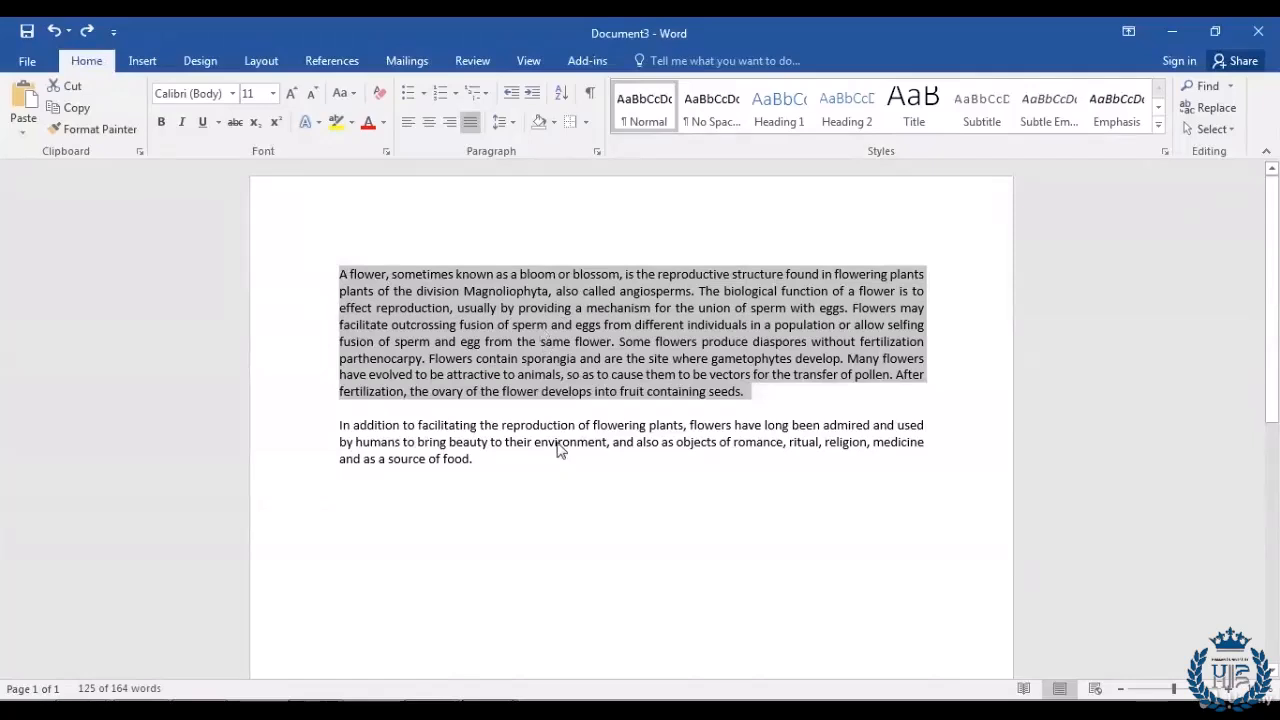
{"action": "left_click_drag", "start_coordinate": [482, 470], "coordinate": [288, 427]}
{"action": "left_click", "coordinate": [524, 466]}
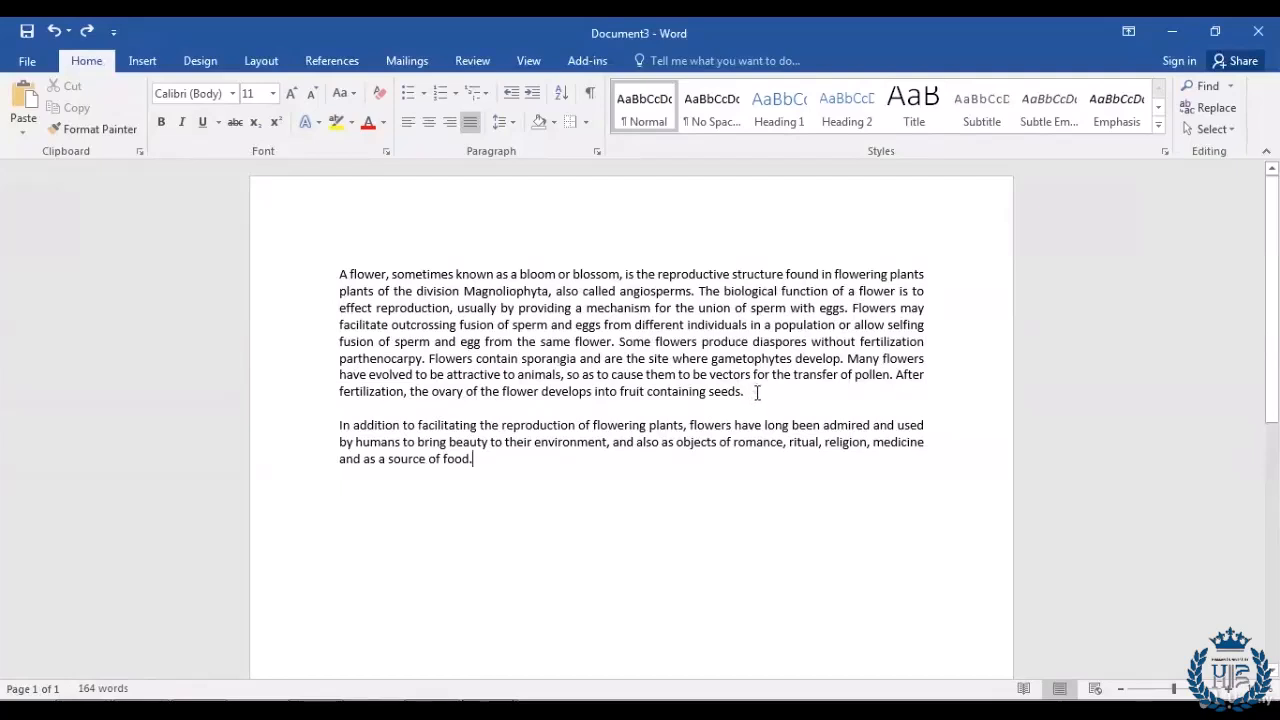
{"action": "left_click_drag", "start_coordinate": [757, 392], "coordinate": [307, 277]}
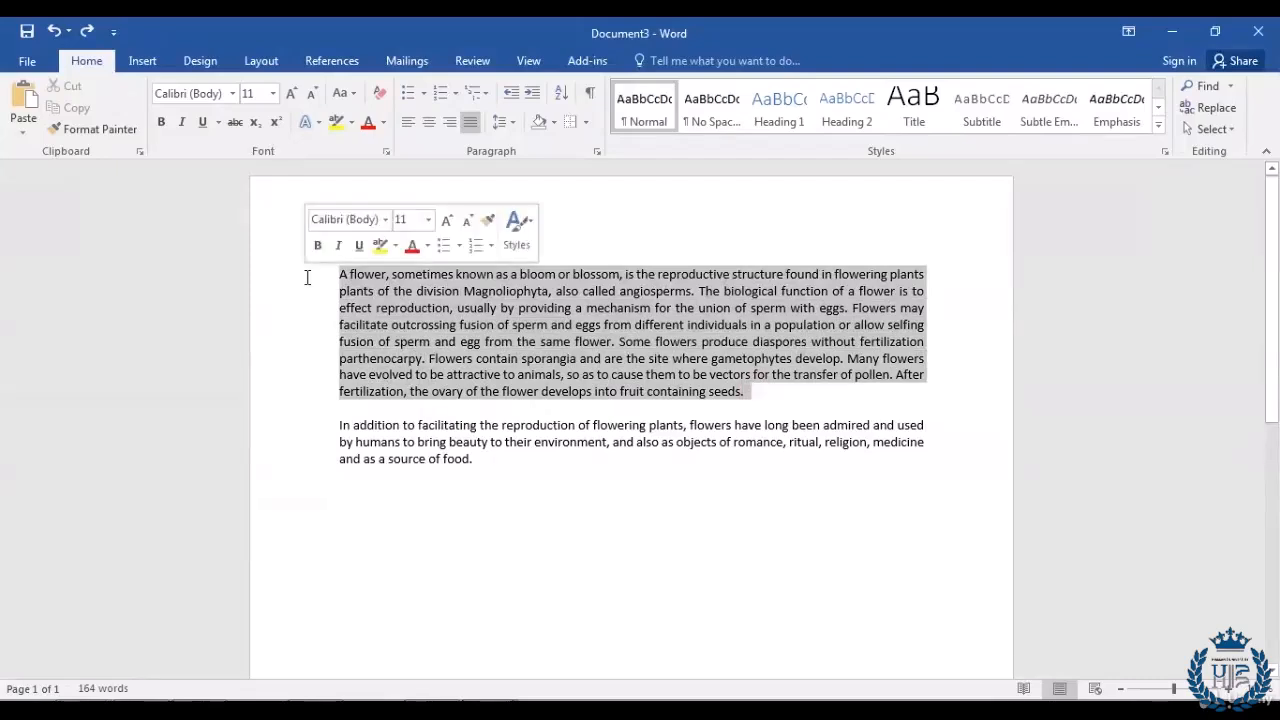
{"action": "left_click", "coordinate": [597, 152]}
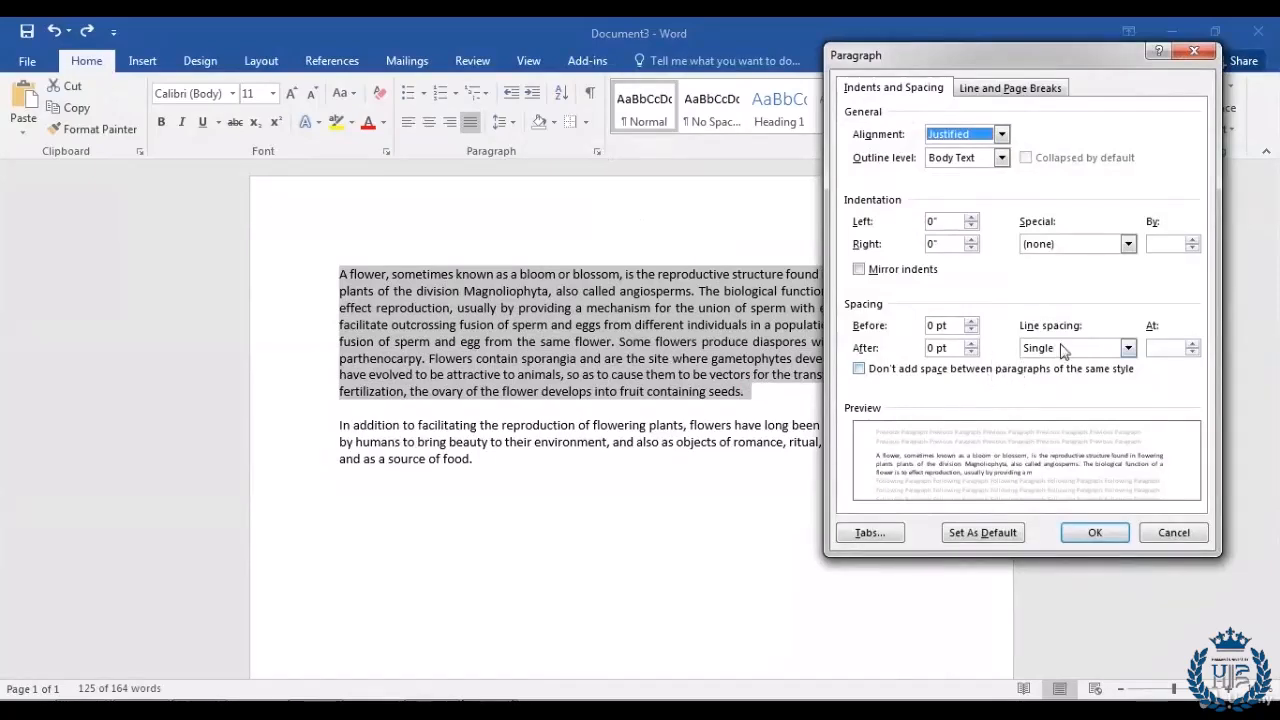
{"action": "left_click", "coordinate": [1128, 349]}
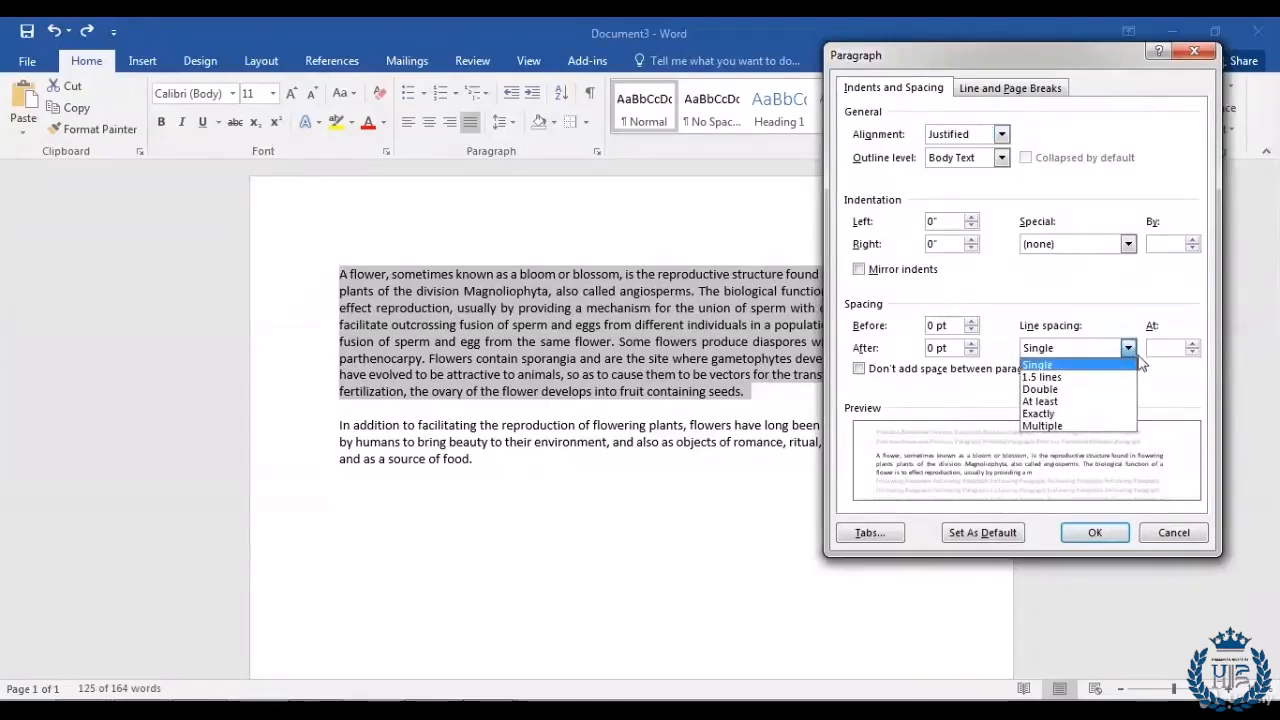
{"action": "left_click", "coordinate": [1100, 392]}
{"action": "left_click", "coordinate": [1096, 533]}
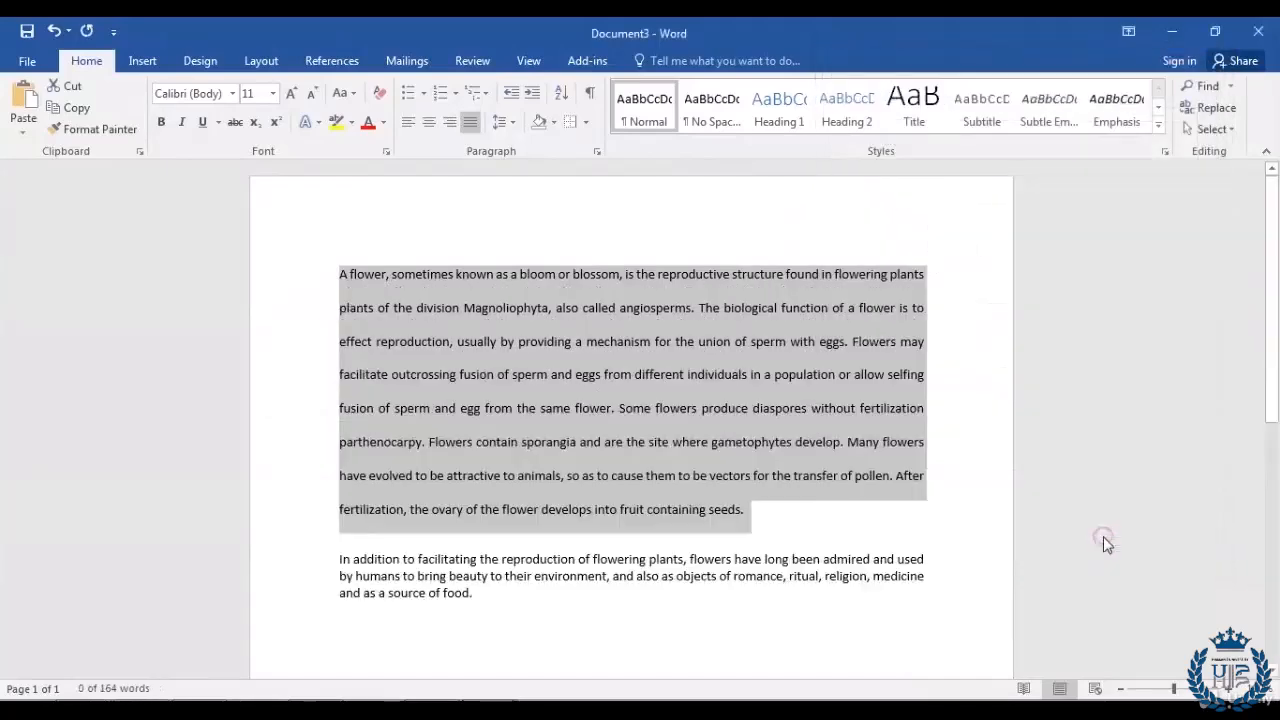
{"action": "left_click", "coordinate": [489, 596]}
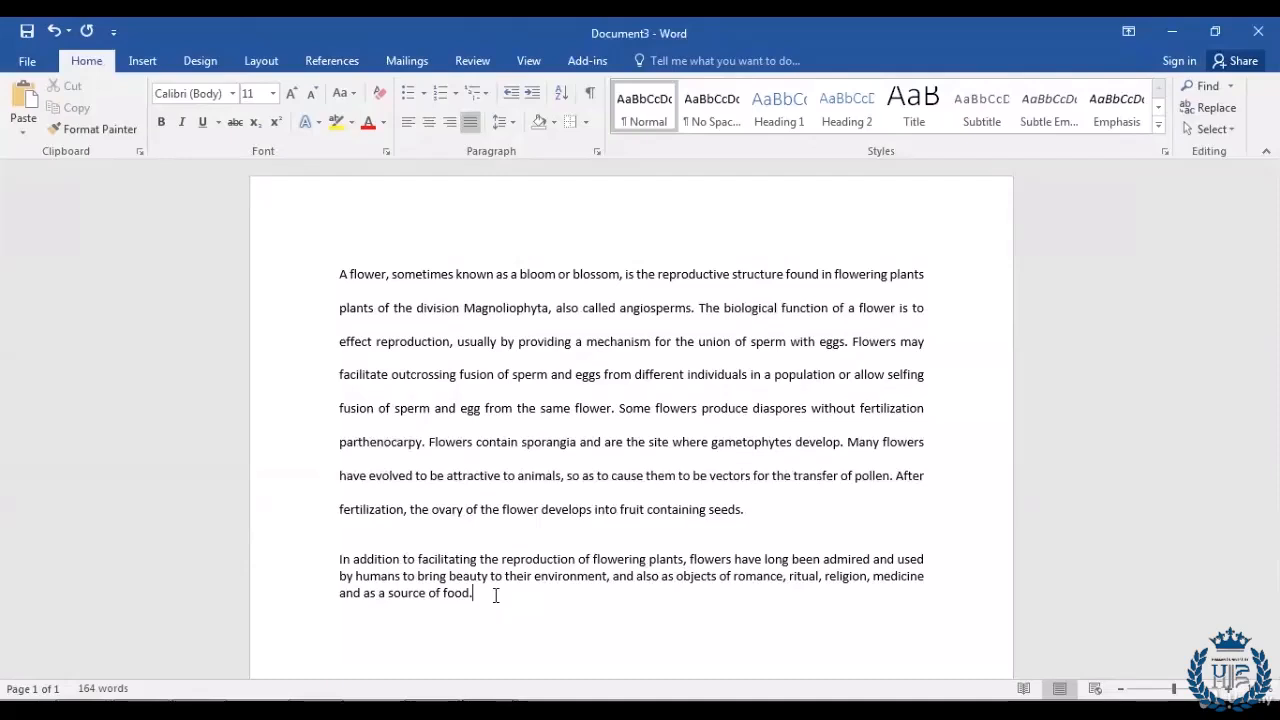
Step: Undo the double spacing and give the 'In addition' paragraph a 0.3" left indent
{"action": "key", "text": "ctrl+z"}
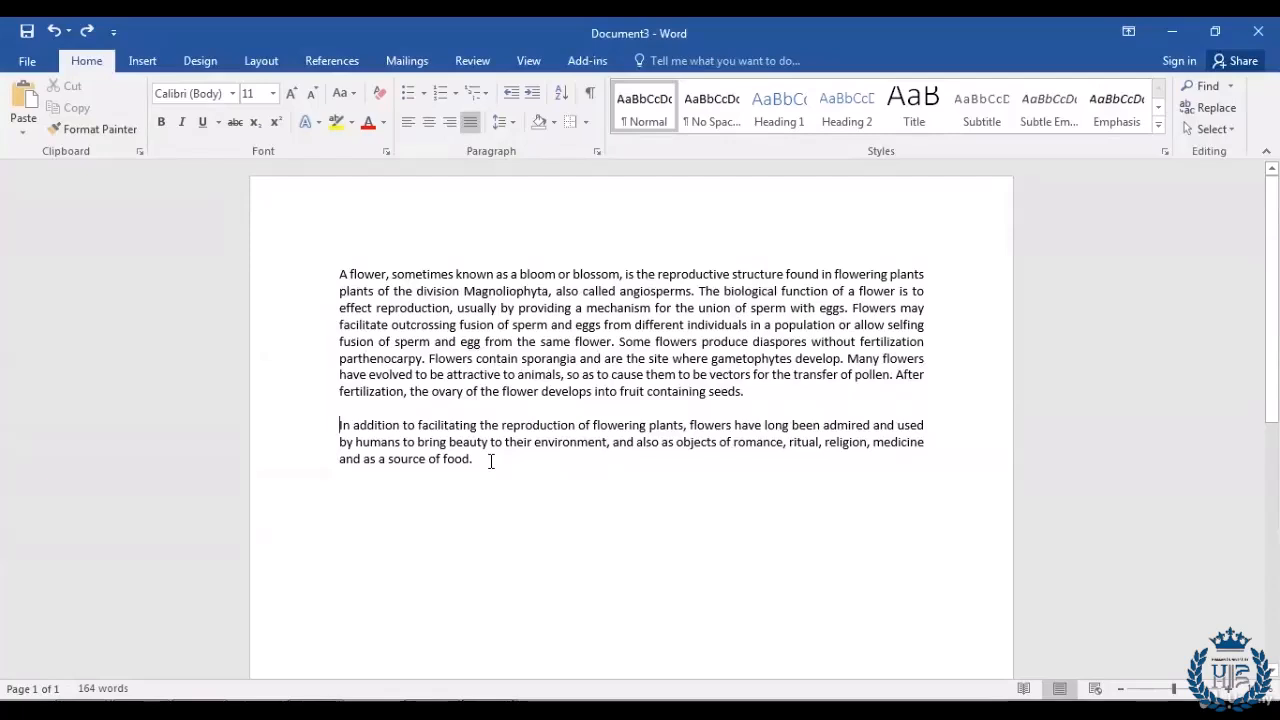
{"action": "left_click", "coordinate": [340, 424]}
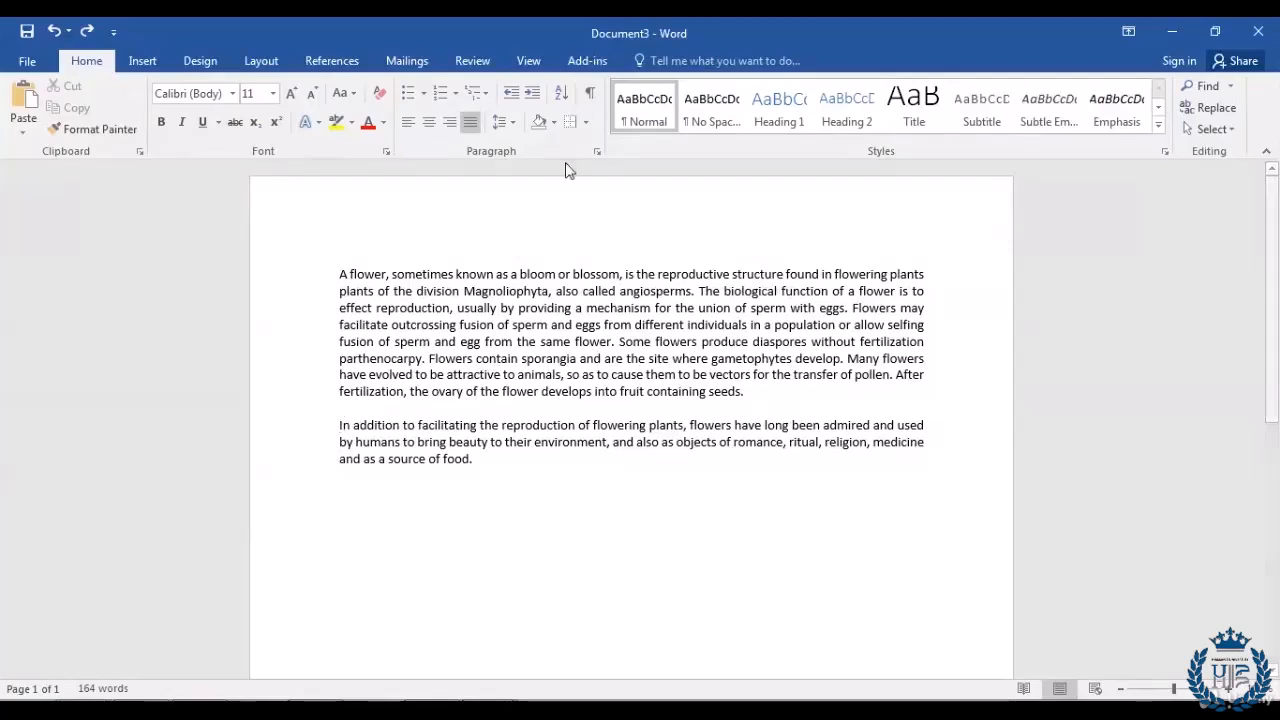
{"action": "left_click", "coordinate": [596, 152]}
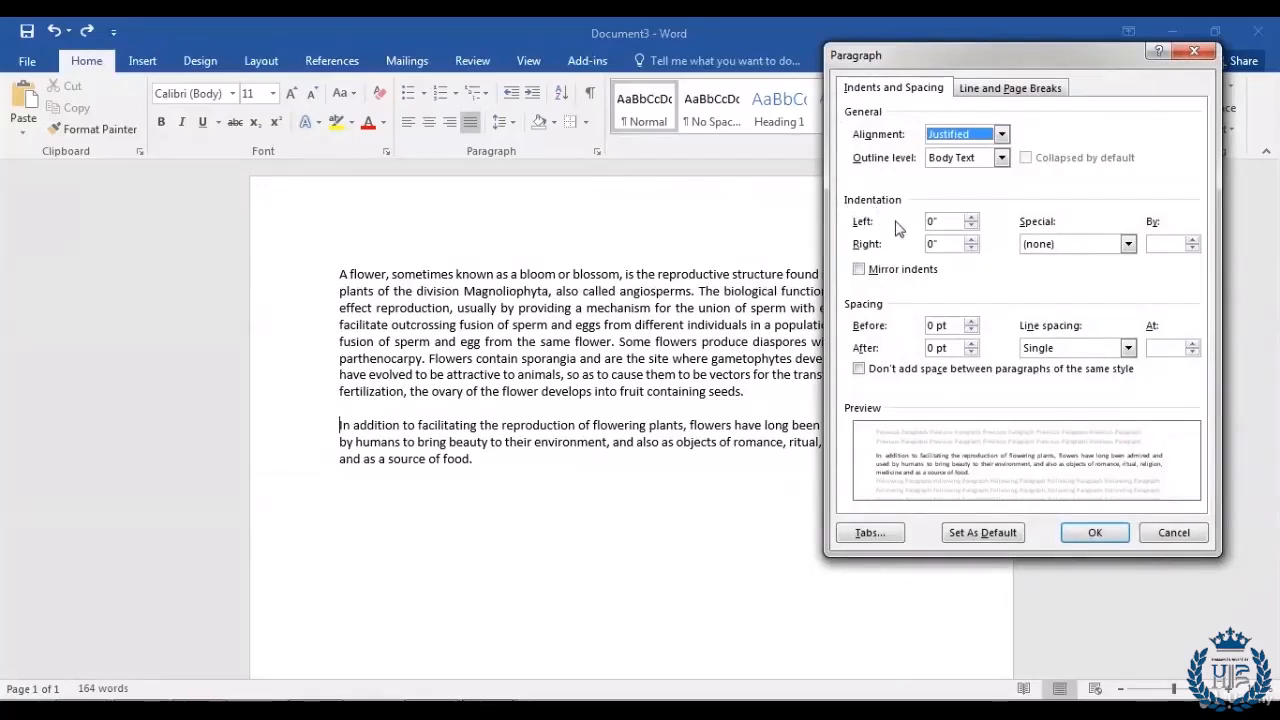
{"action": "left_click", "coordinate": [970, 218]}
{"action": "left_click", "coordinate": [970, 218]}
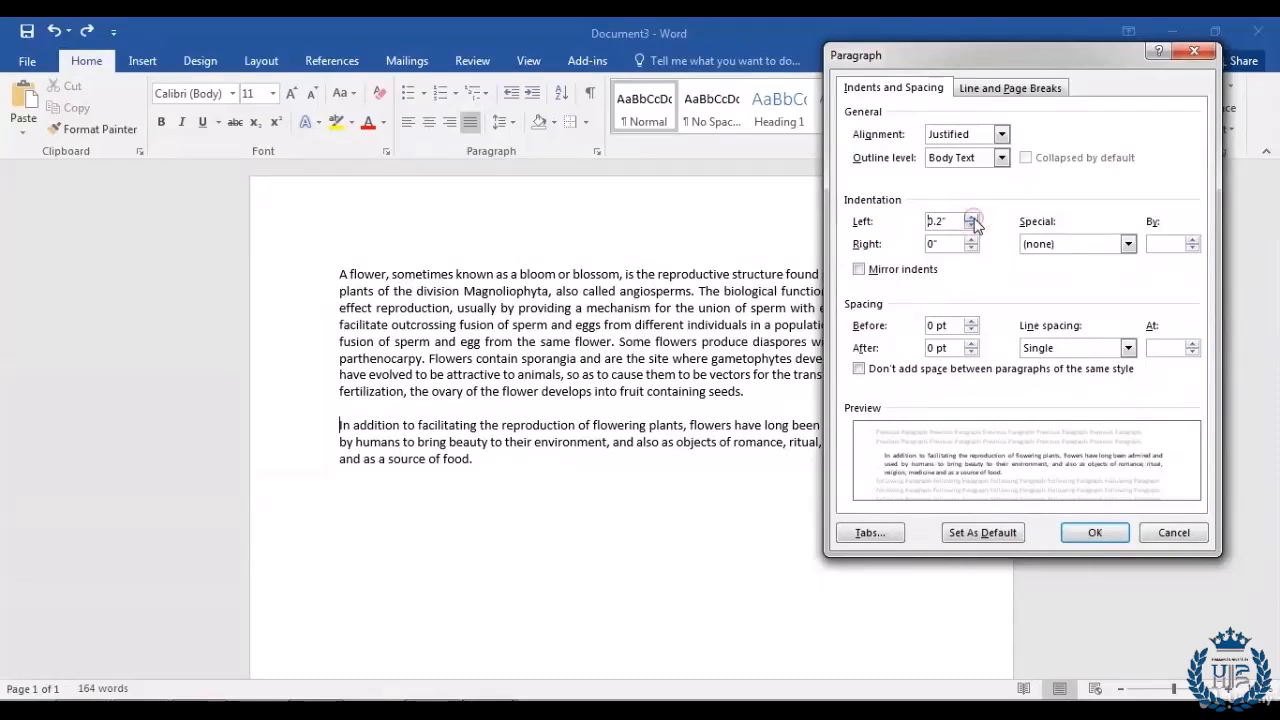
{"action": "left_click", "coordinate": [970, 218]}
{"action": "left_click", "coordinate": [1090, 535]}
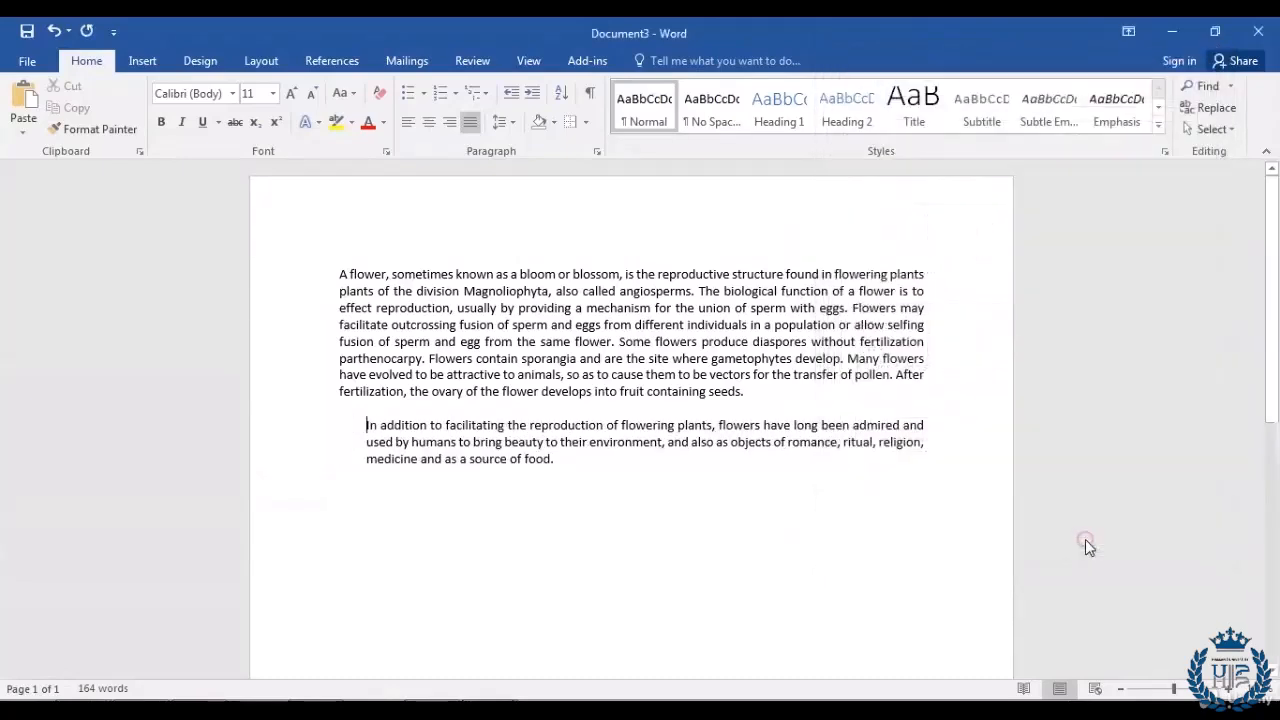
{"action": "left_click", "coordinate": [556, 459]}
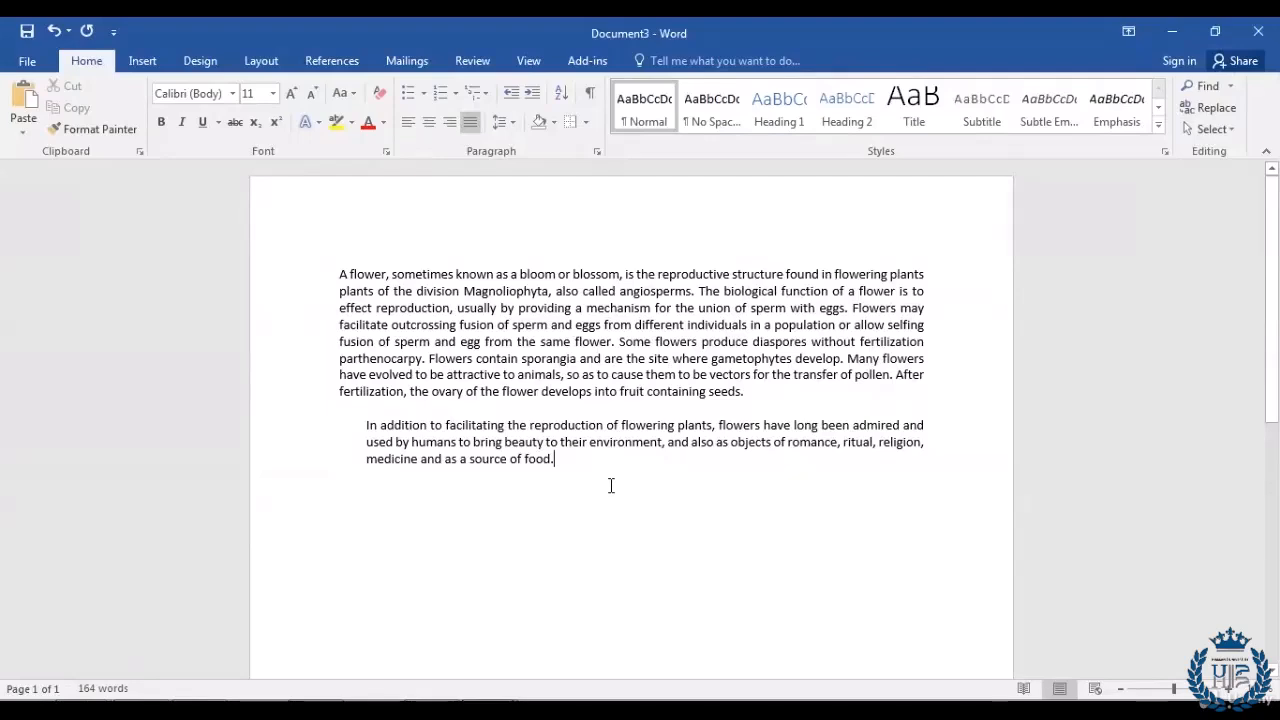
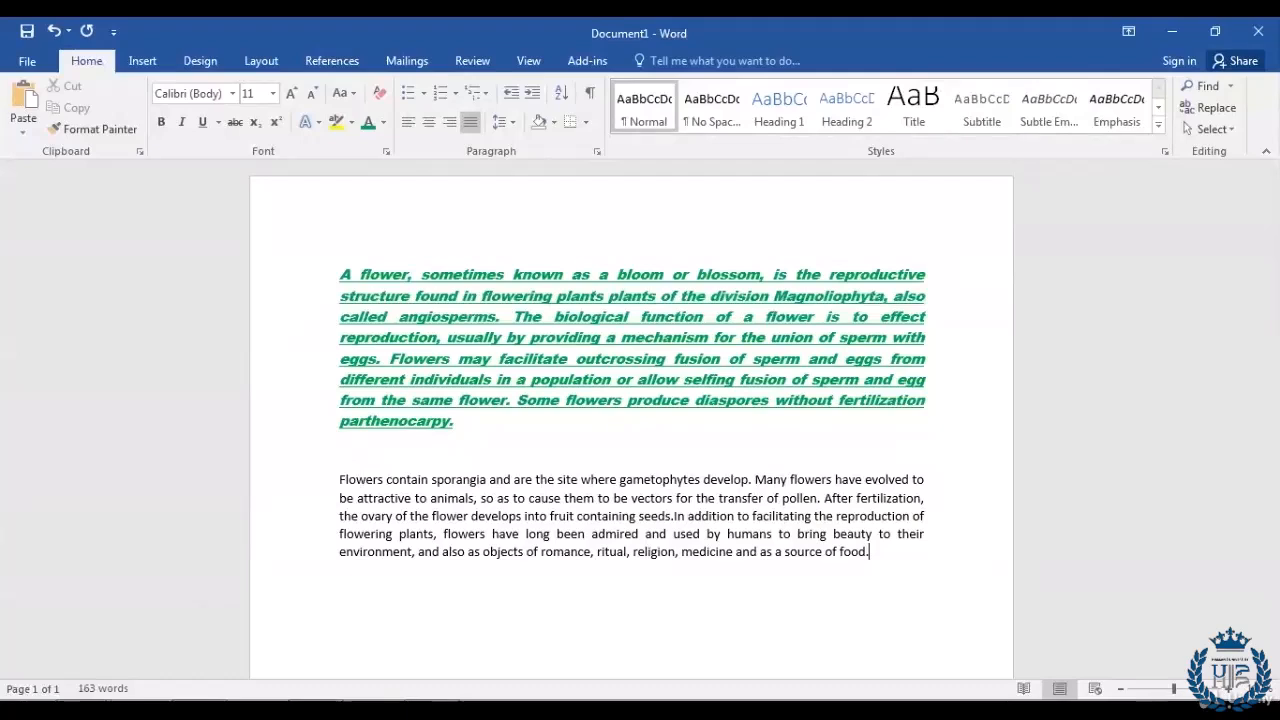
Step: Compare the formatting of the green first paragraph with the second paragraph
{"action": "left_click", "coordinate": [383, 272]}
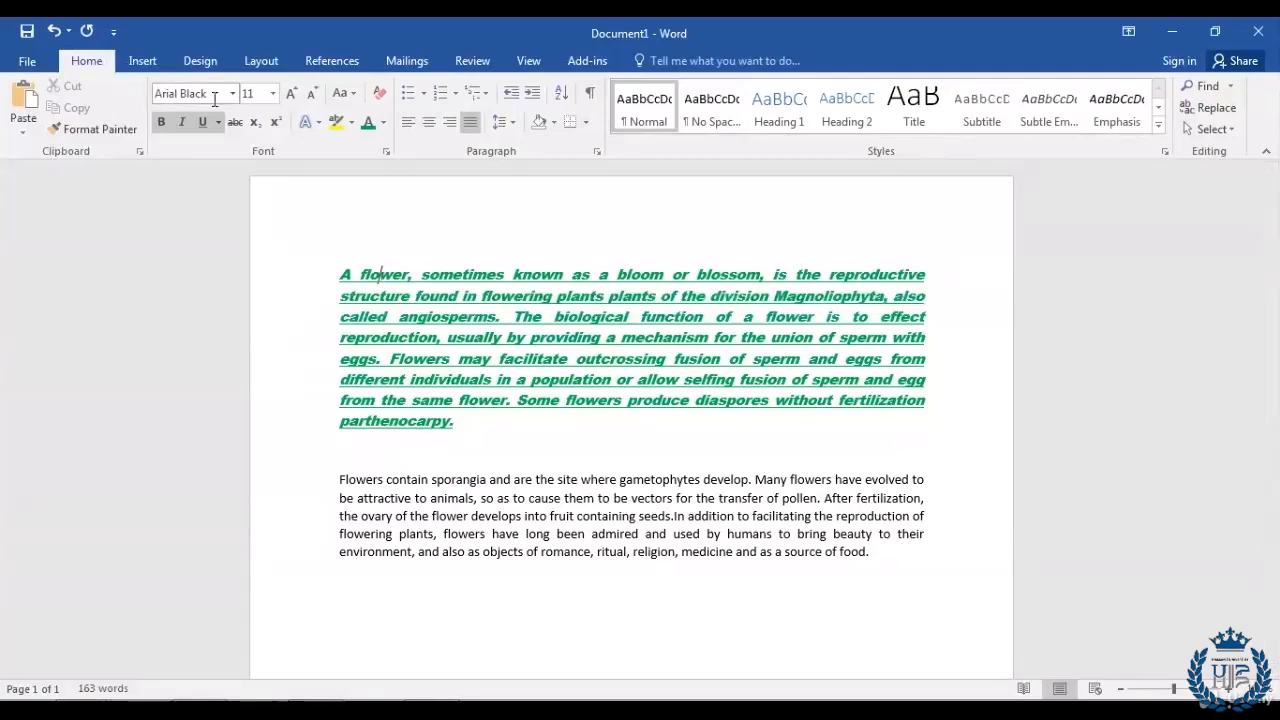
{"action": "left_click", "coordinate": [357, 480]}
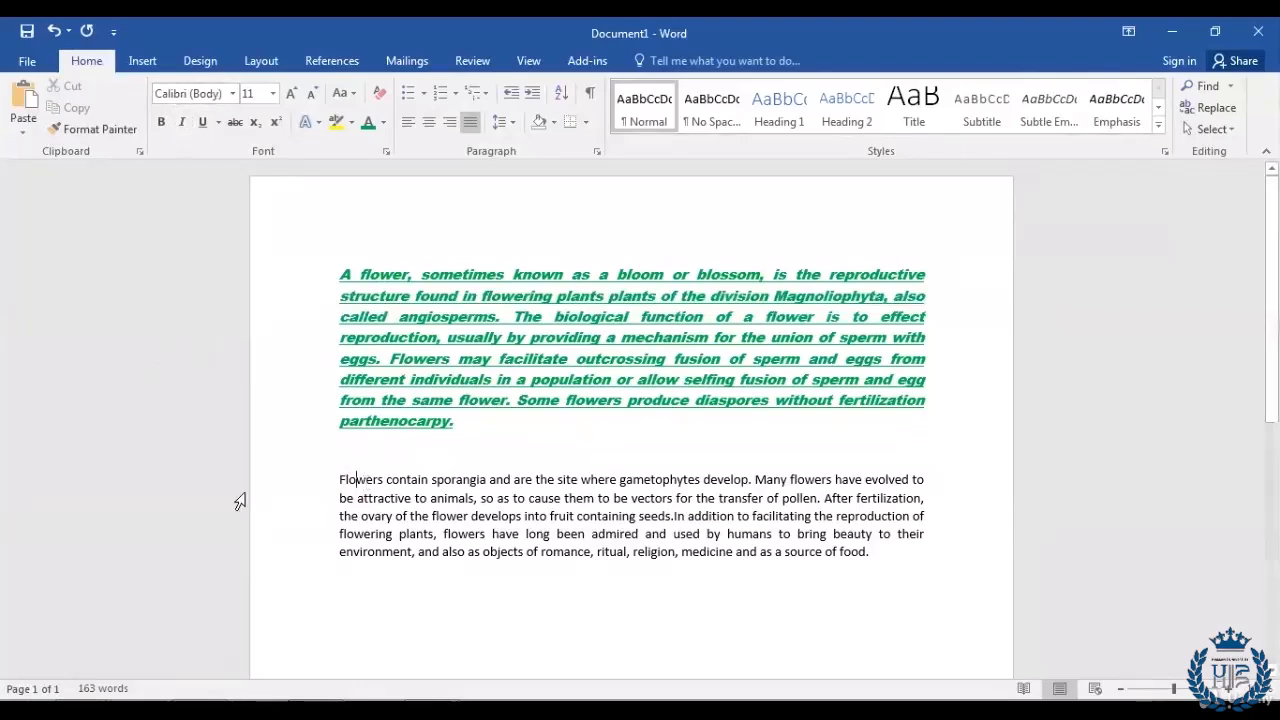
{"action": "left_click", "coordinate": [884, 551]}
Step: Copy the green bold-italic underlined formatting onto the second paragraph with Format Painter
{"action": "left_click", "coordinate": [343, 275]}
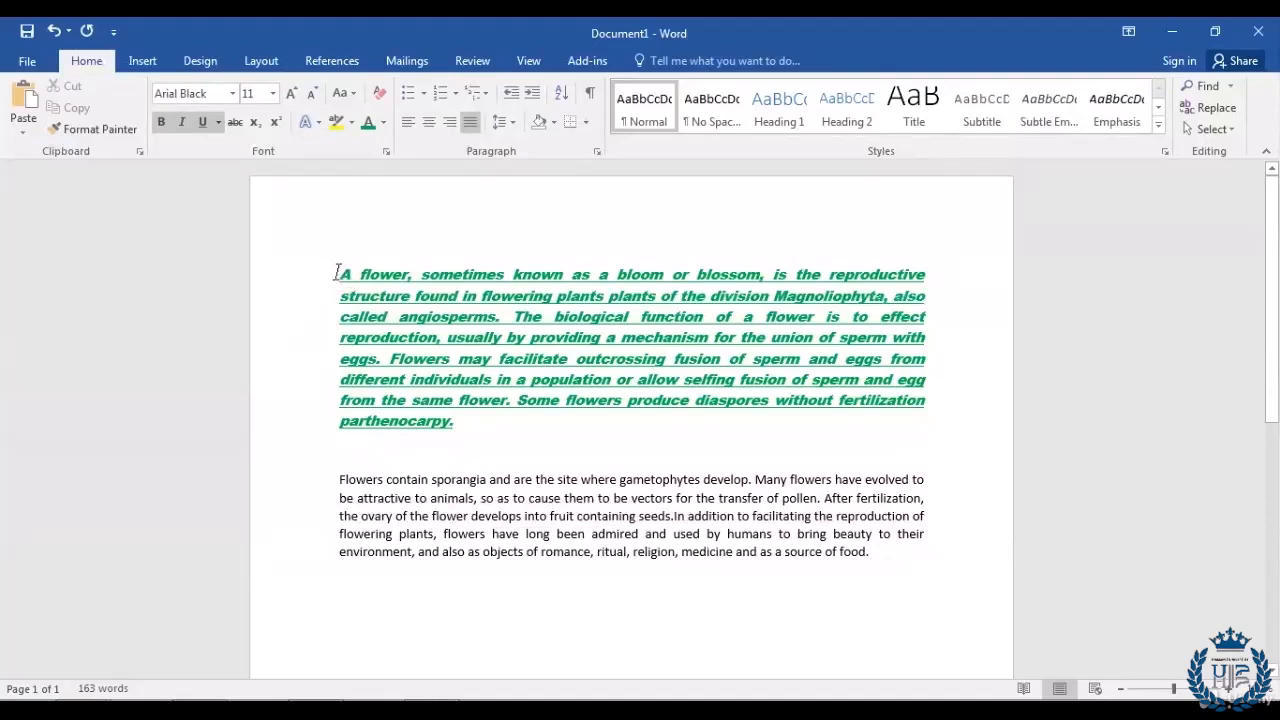
{"action": "triple_click", "coordinate": [407, 330]}
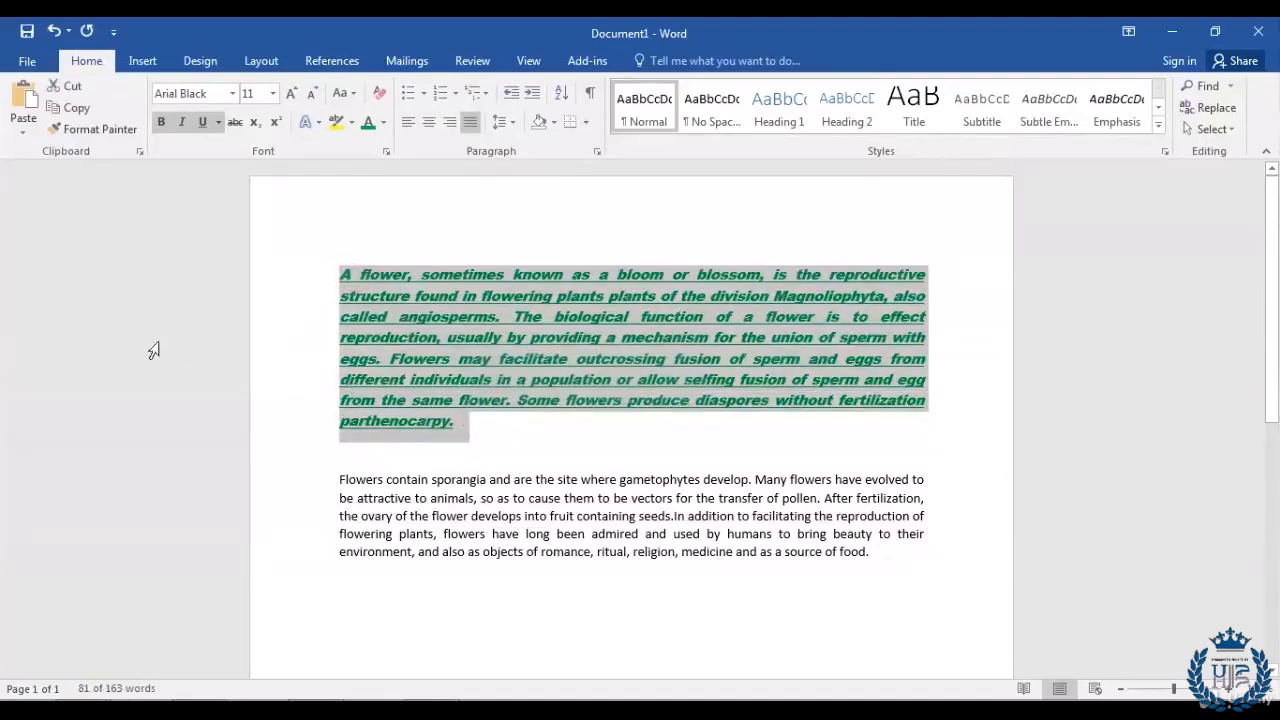
{"action": "left_click", "coordinate": [115, 132]}
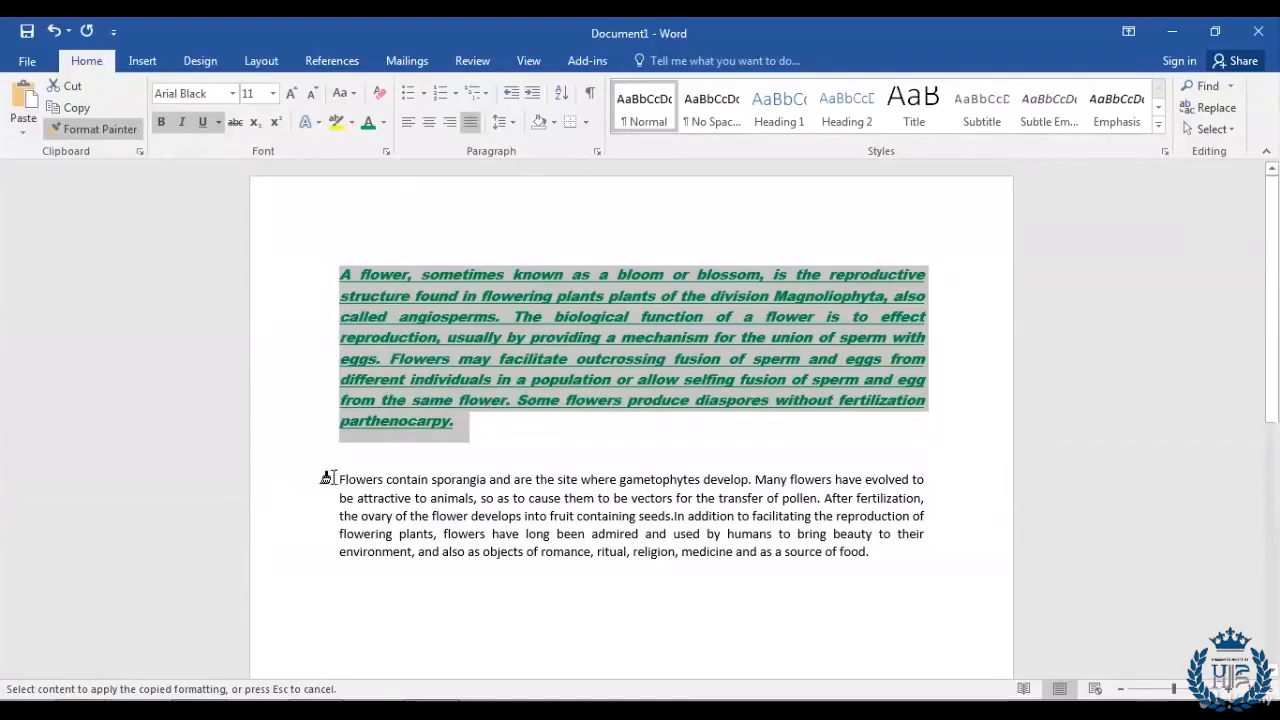
{"action": "mouse_move", "coordinate": [330, 479]}
{"action": "left_mouse_down"}
{"action": "mouse_move", "coordinate": [354, 503]}
{"action": "mouse_move", "coordinate": [694, 571]}
{"action": "mouse_move", "coordinate": [878, 581]}
{"action": "left_mouse_up"}
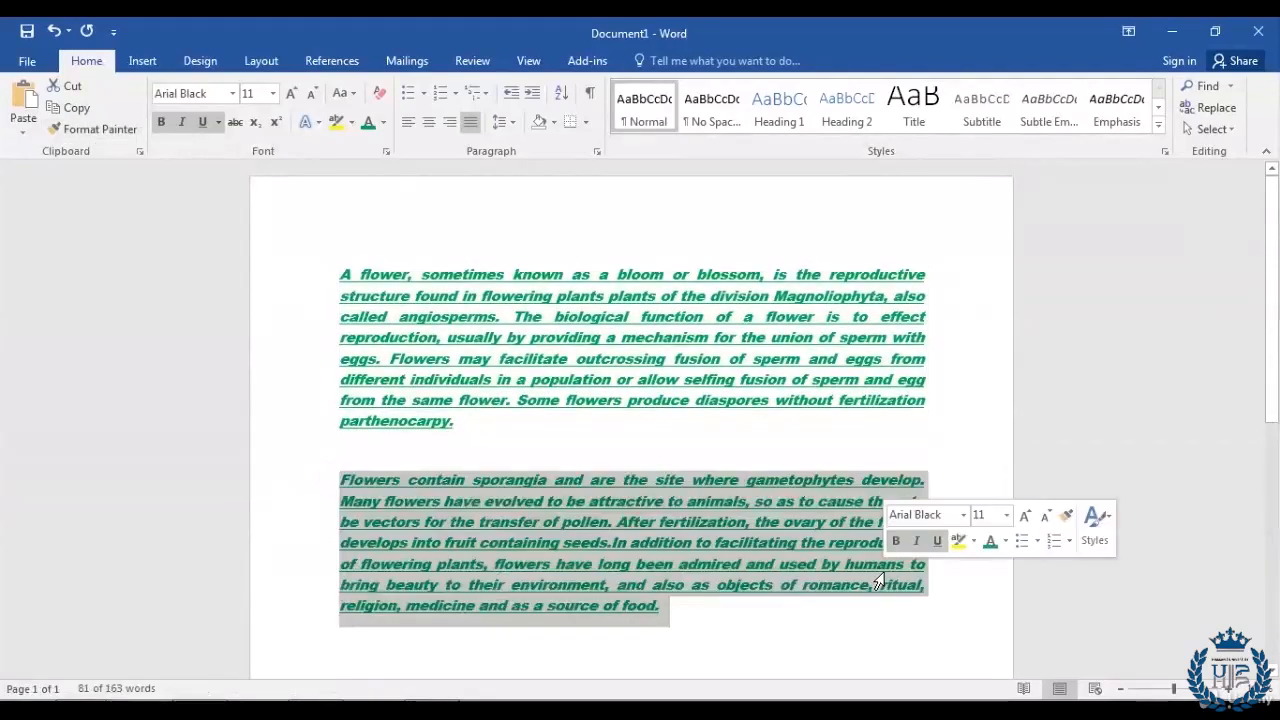
{"action": "left_click", "coordinate": [742, 616]}
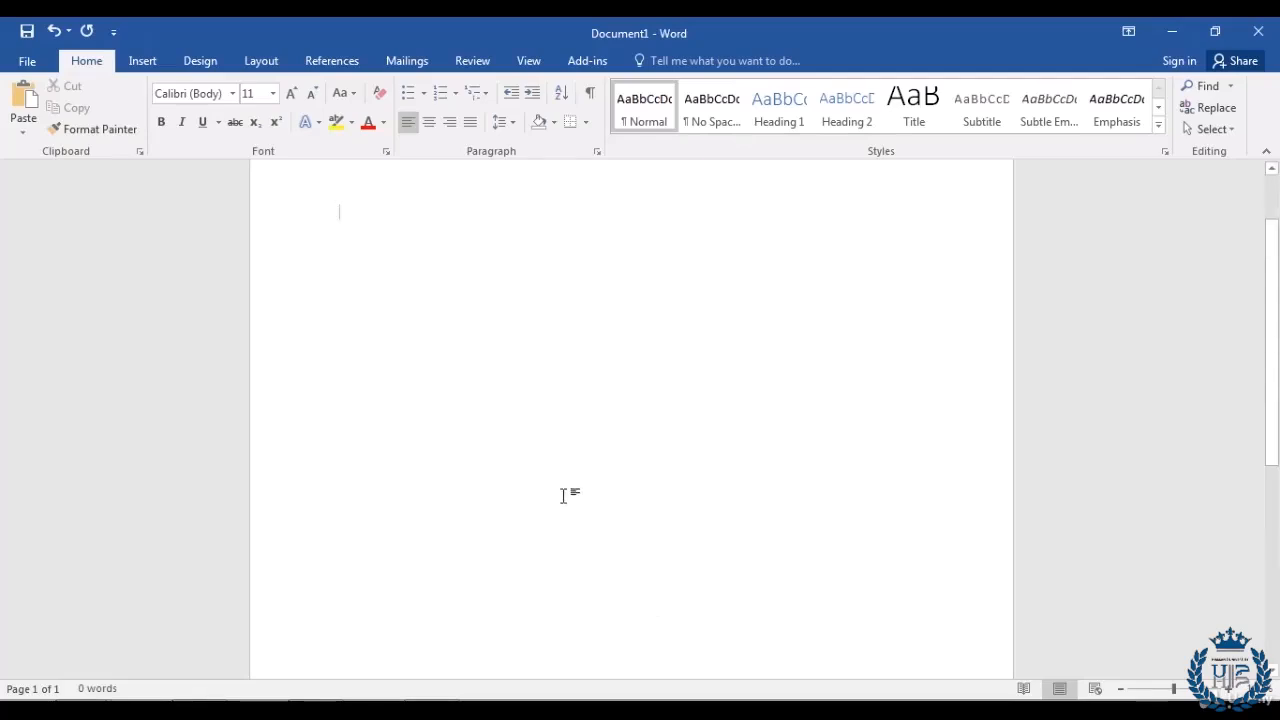
Step: Show the Insert tab's options for adding pictures and other content
{"action": "left_click", "coordinate": [135, 63]}
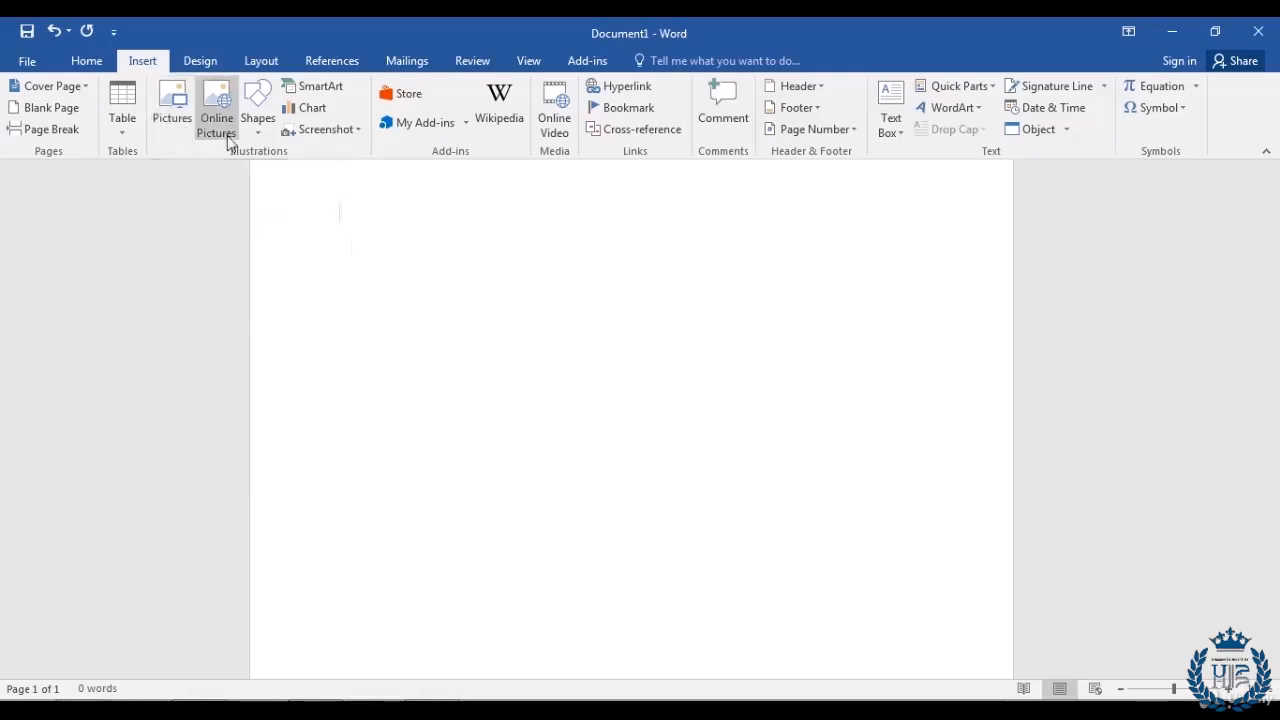
Step: Insert the Desert.jpg sample picture of red rock buttes into the document
{"action": "left_click", "coordinate": [167, 122]}
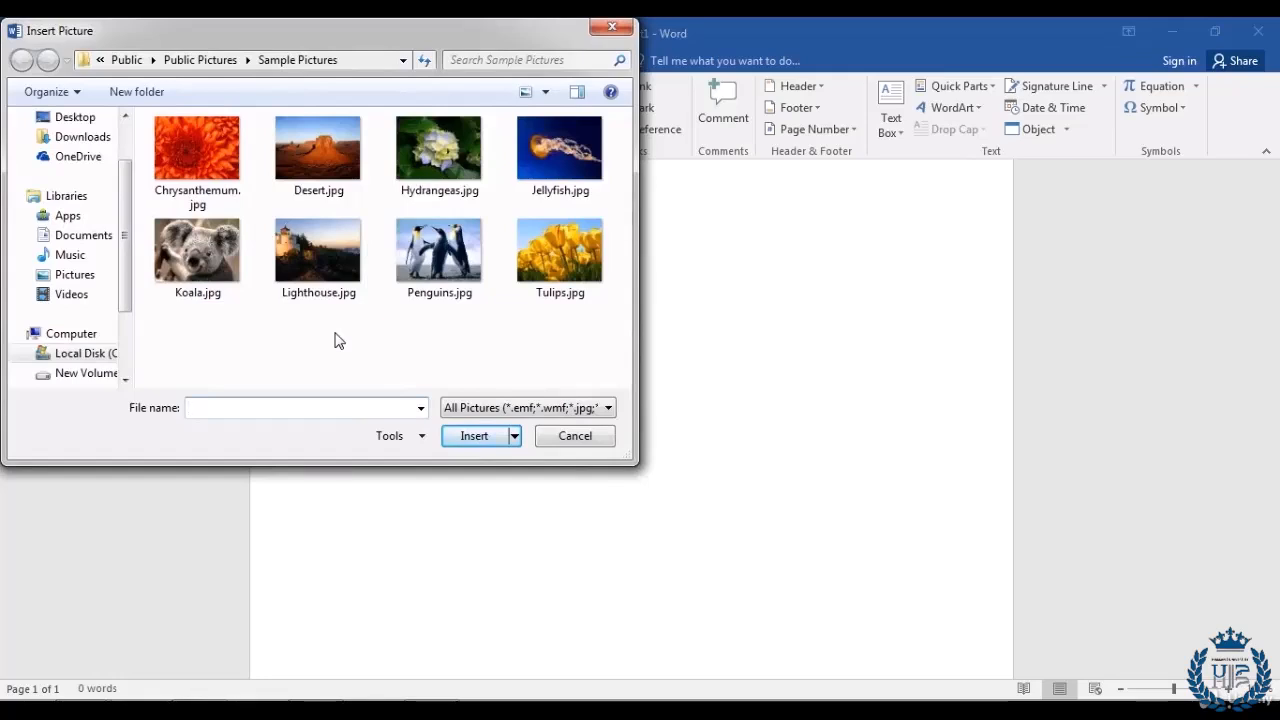
{"action": "left_click", "coordinate": [312, 156]}
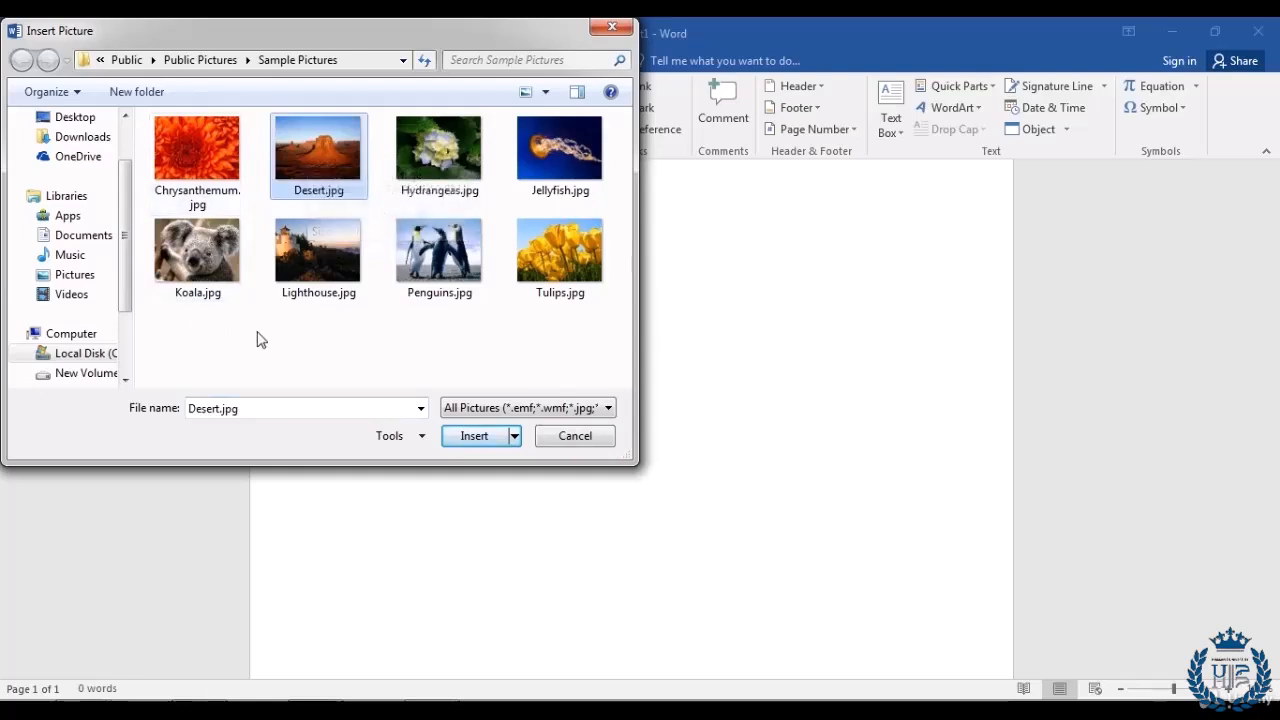
{"action": "left_click", "coordinate": [479, 441]}
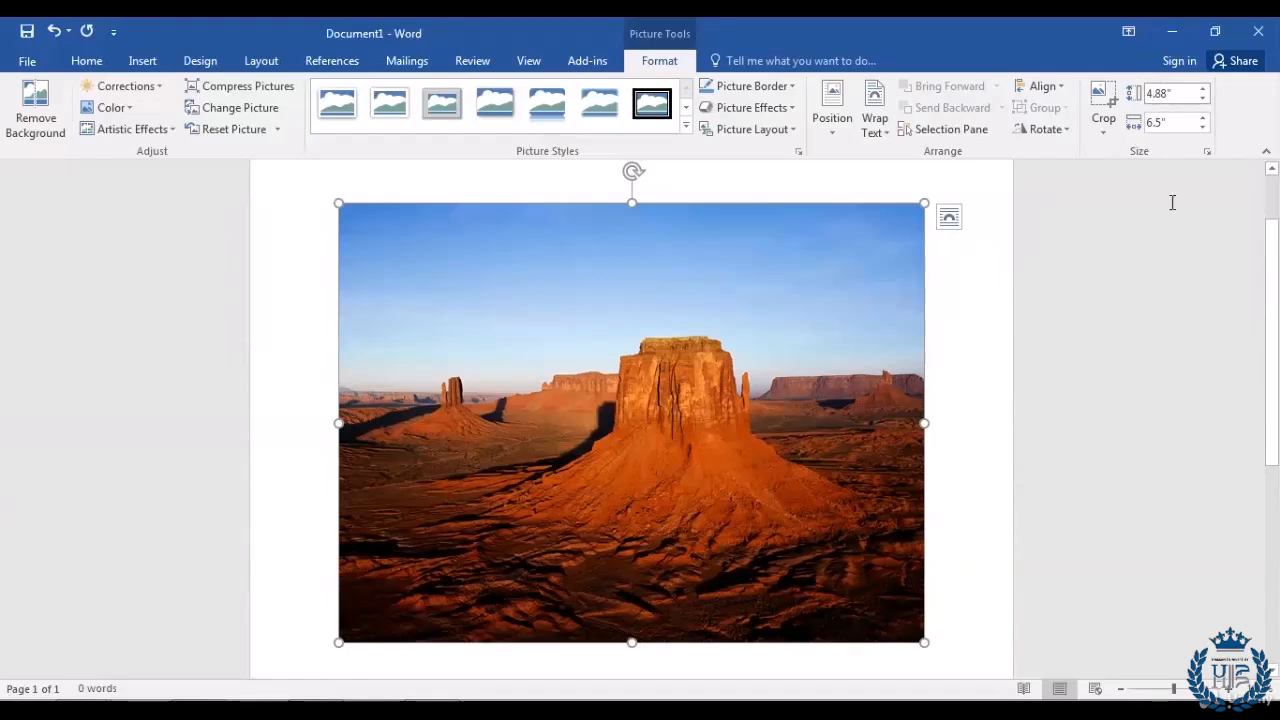
Step: Try 3.88" height and 5.5" width, then enlarge the picture to about 4.88" by 6.51"
{"action": "key", "text": "BackSpace"}
{"action": "type", "text": "3"}
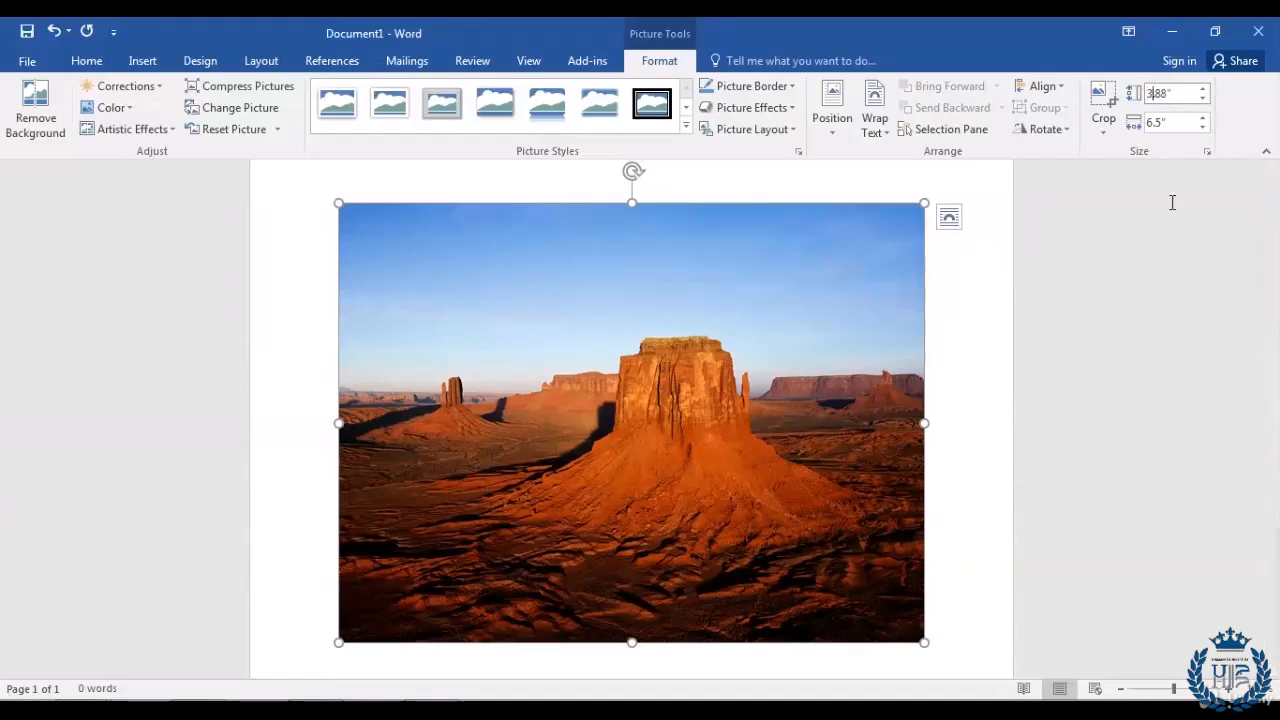
{"action": "left_click", "coordinate": [1153, 121]}
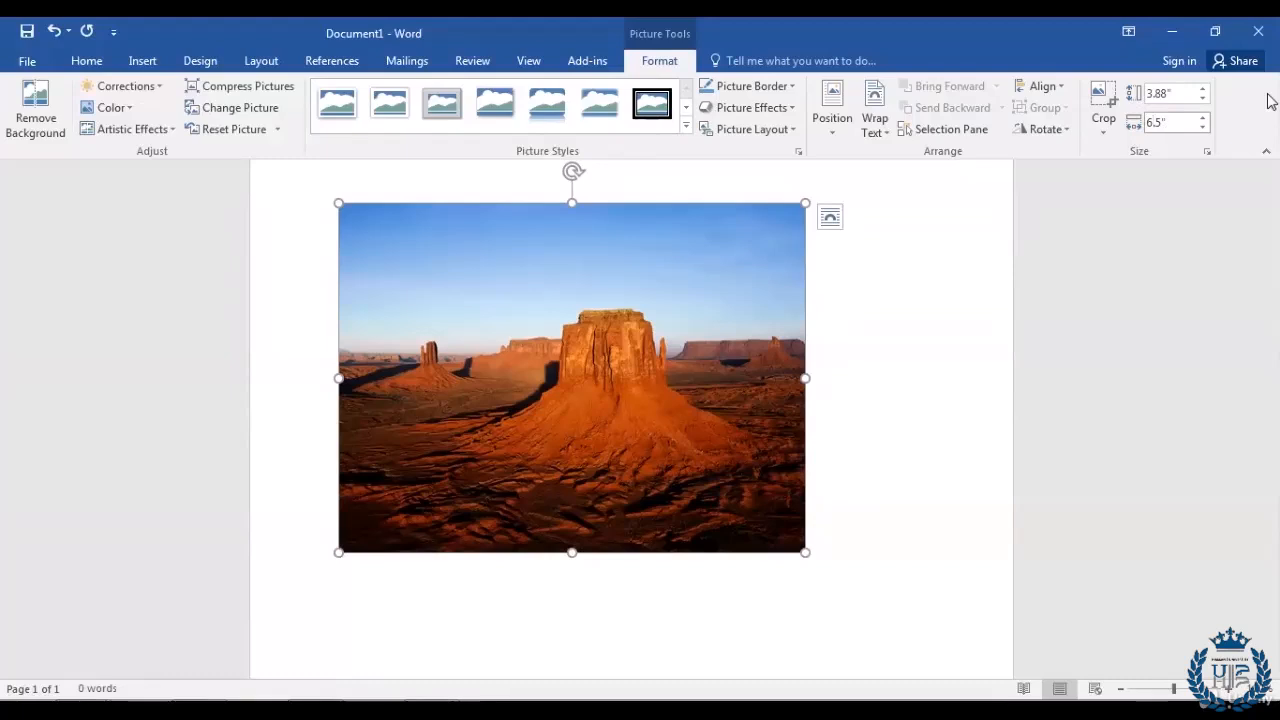
{"action": "key", "text": "BackSpace"}
{"action": "type", "text": "5"}
{"action": "key", "text": "Return"}
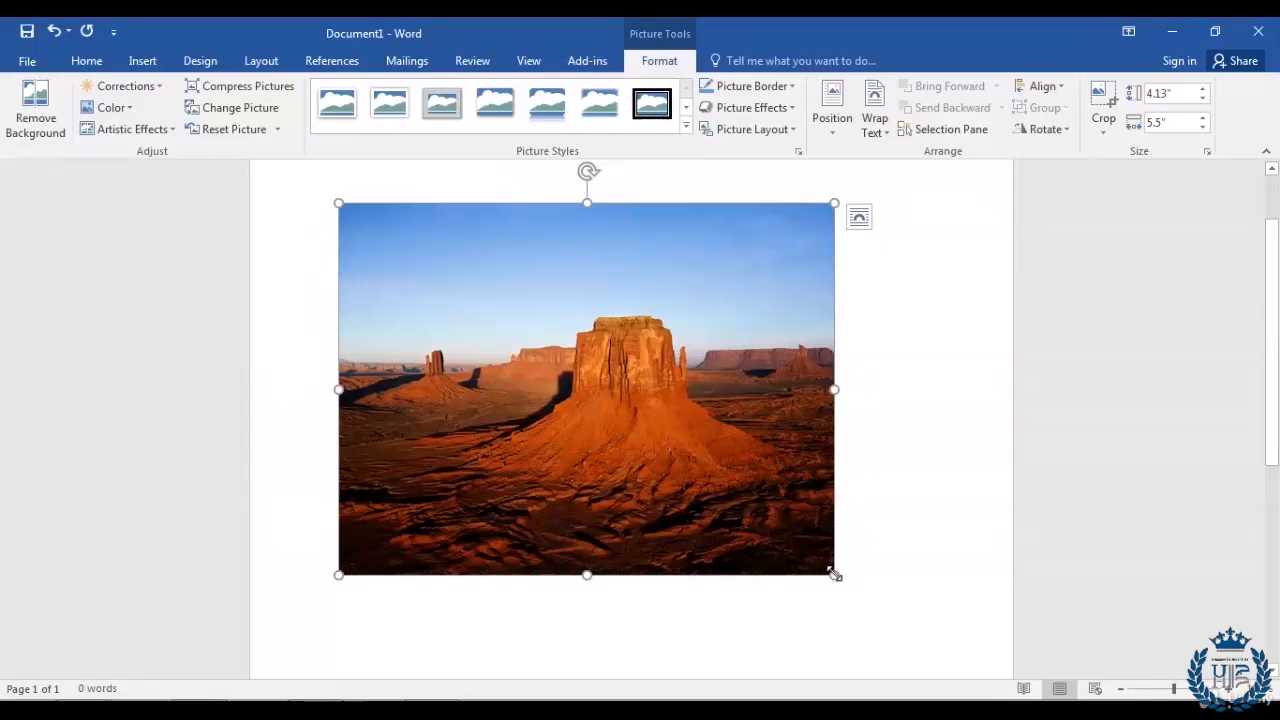
{"action": "left_click_drag", "start_coordinate": [835, 575], "coordinate": [925, 641]}
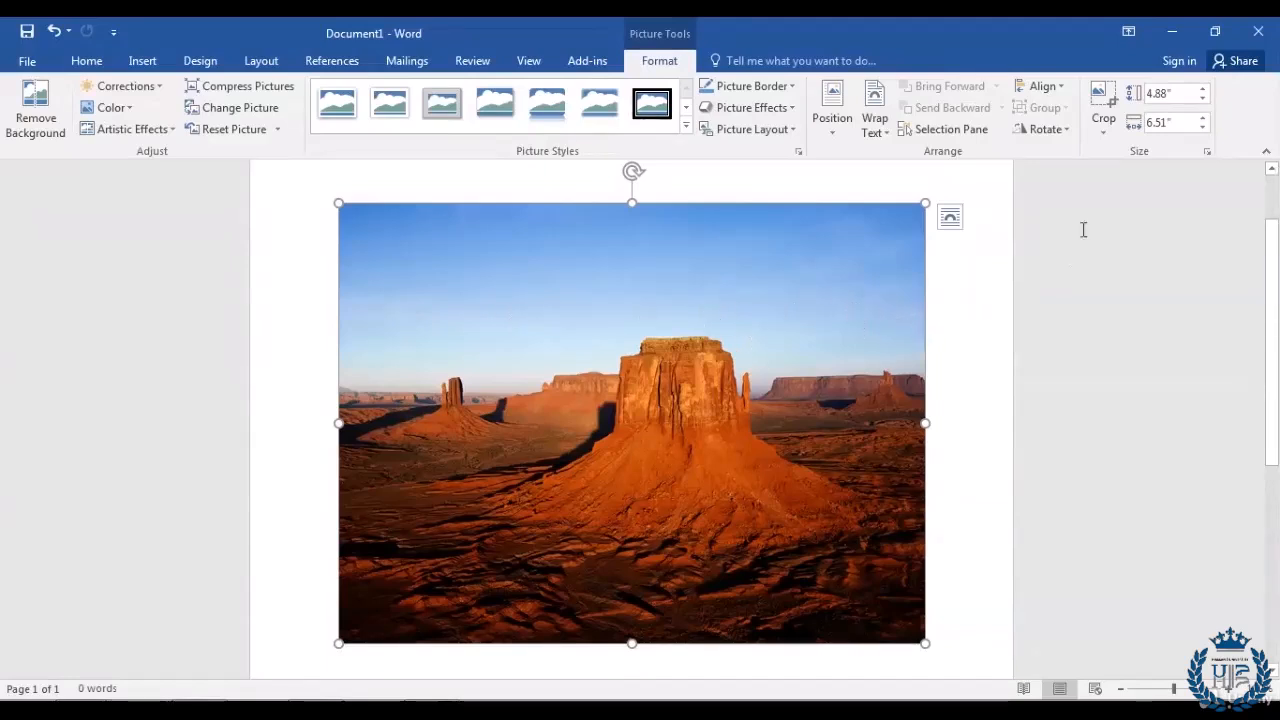
Step: Crop the sky strip off the top, leaving the photo about 3.51" by 6.51"
{"action": "left_click", "coordinate": [1103, 97]}
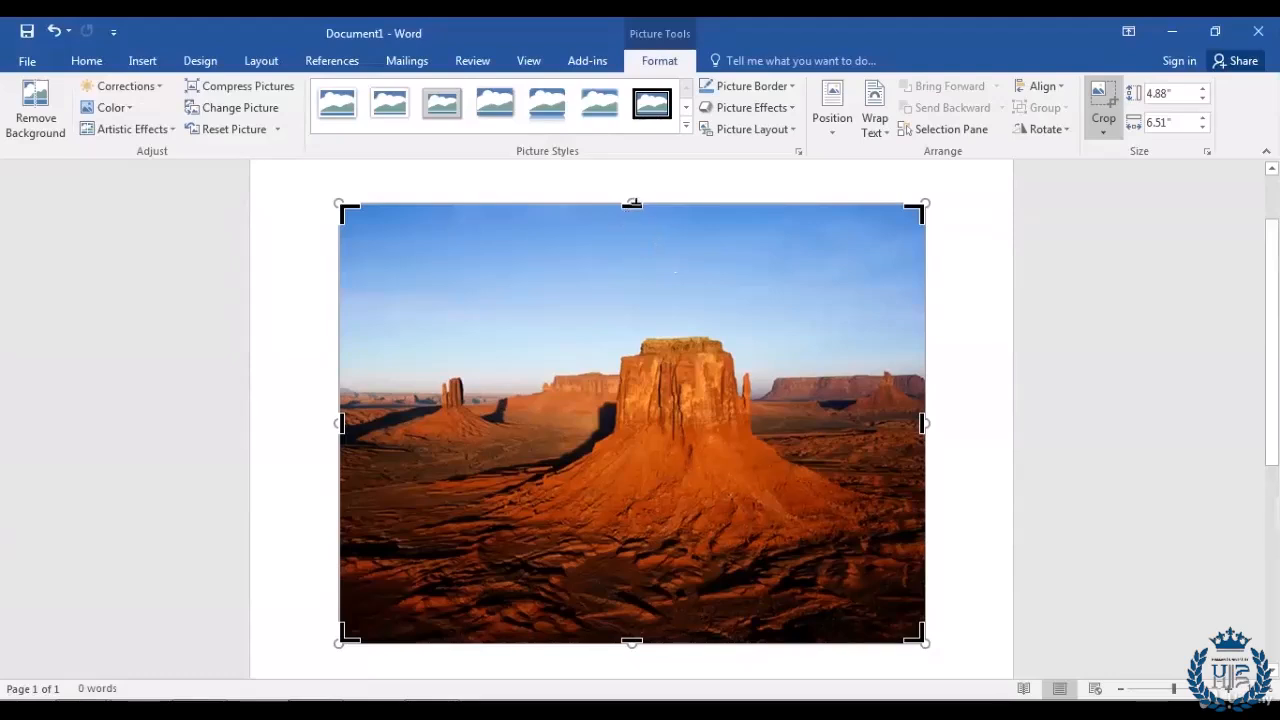
{"action": "left_click_drag", "start_coordinate": [632, 204], "coordinate": [632, 328]}
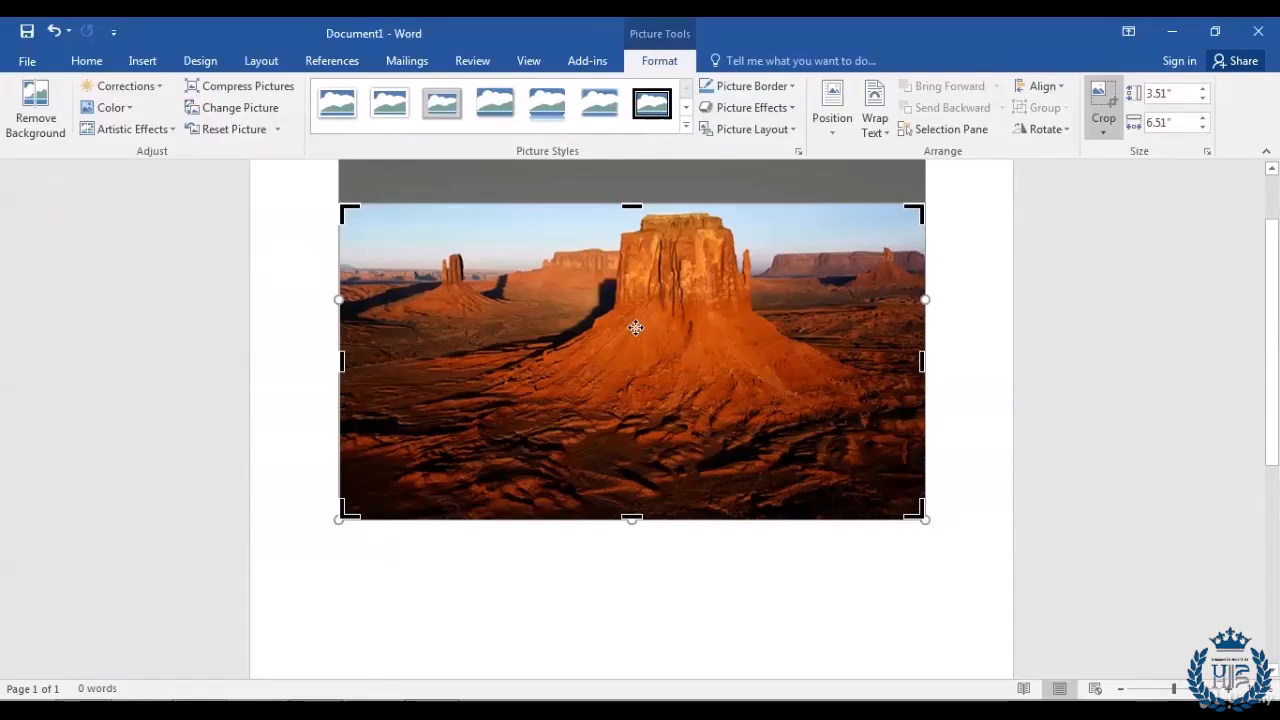
{"action": "key", "text": "Return"}
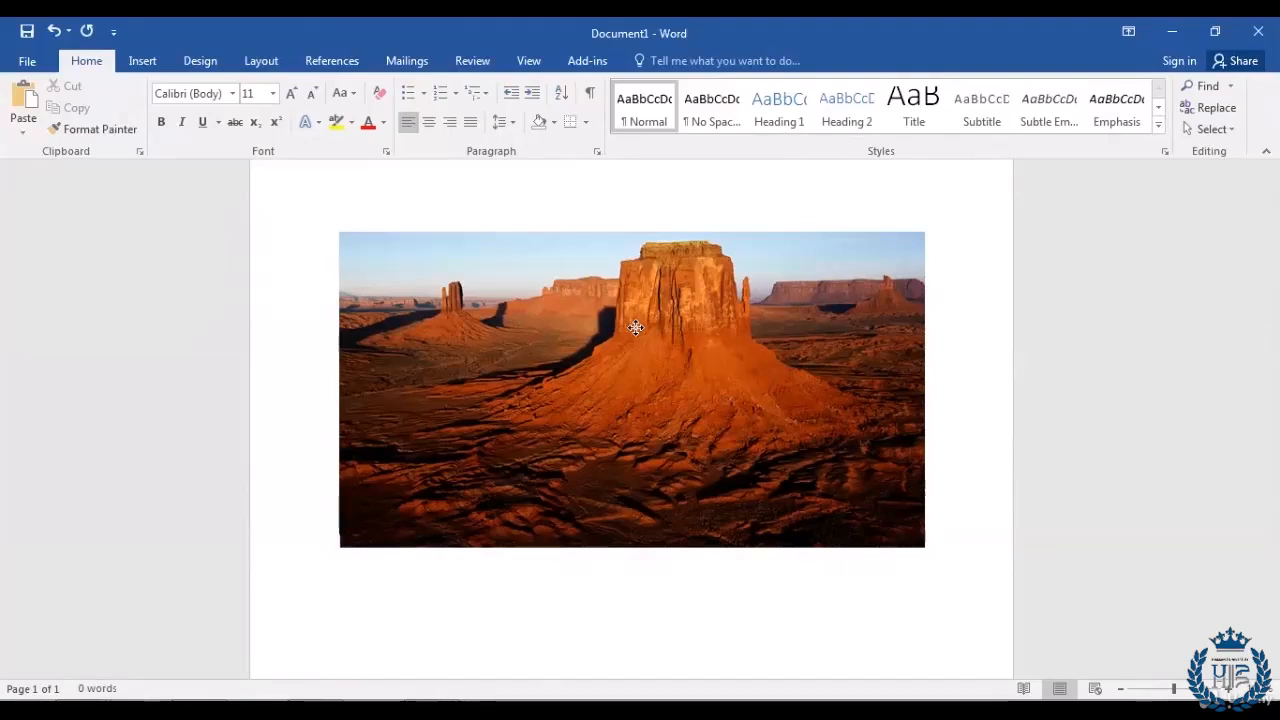
Step: Crop the desert photo to a five-point star shape, then to a Heart shape
{"action": "left_click", "coordinate": [636, 327]}
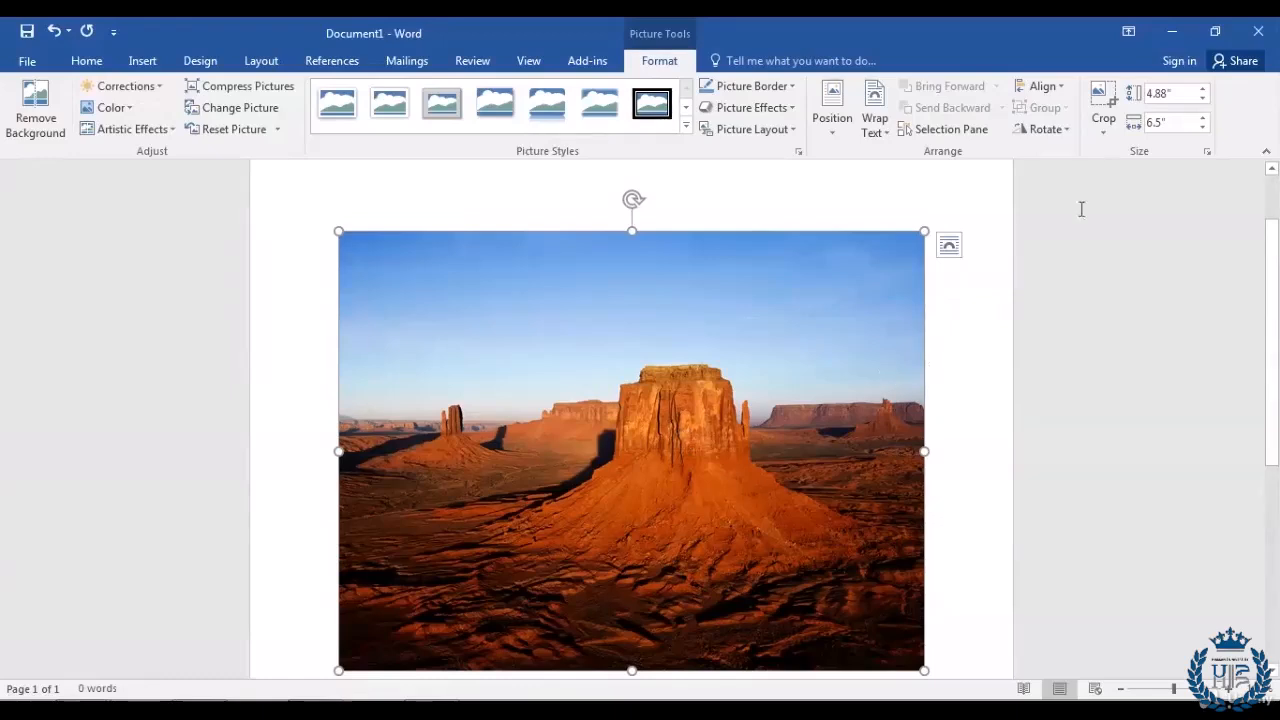
{"action": "left_click", "coordinate": [1105, 138]}
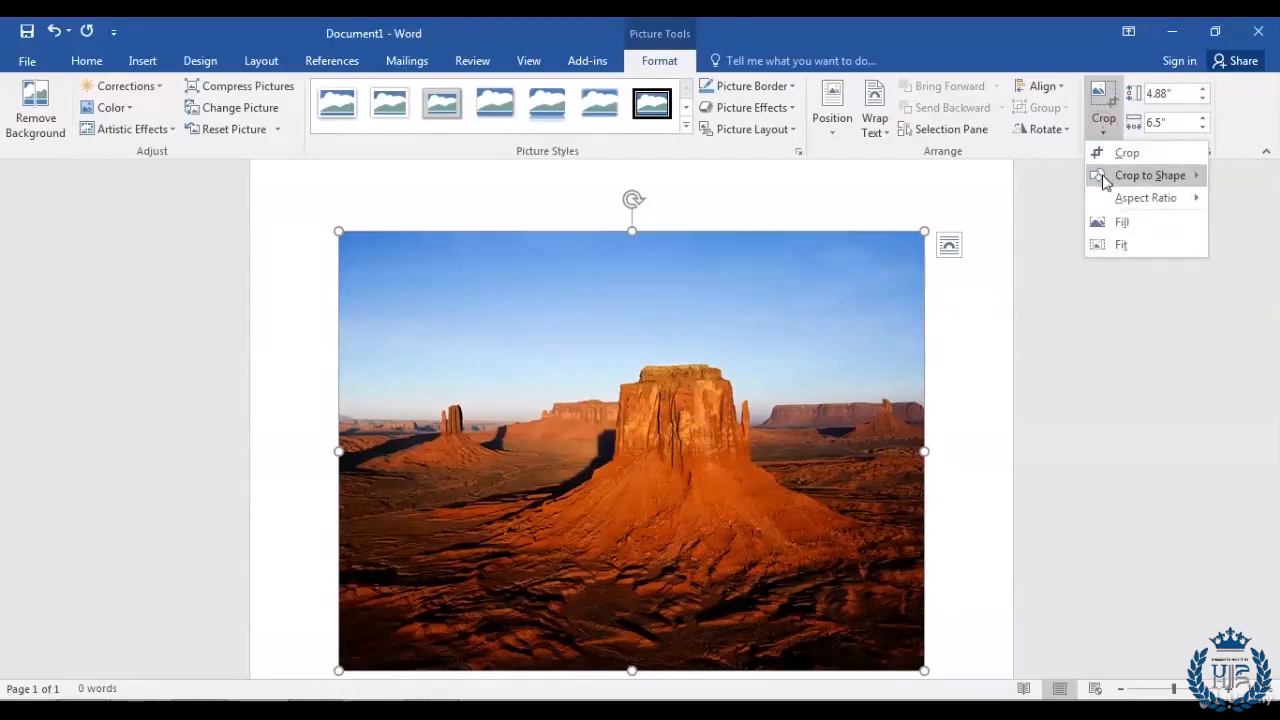
{"action": "mouse_move", "coordinate": [1117, 185]}
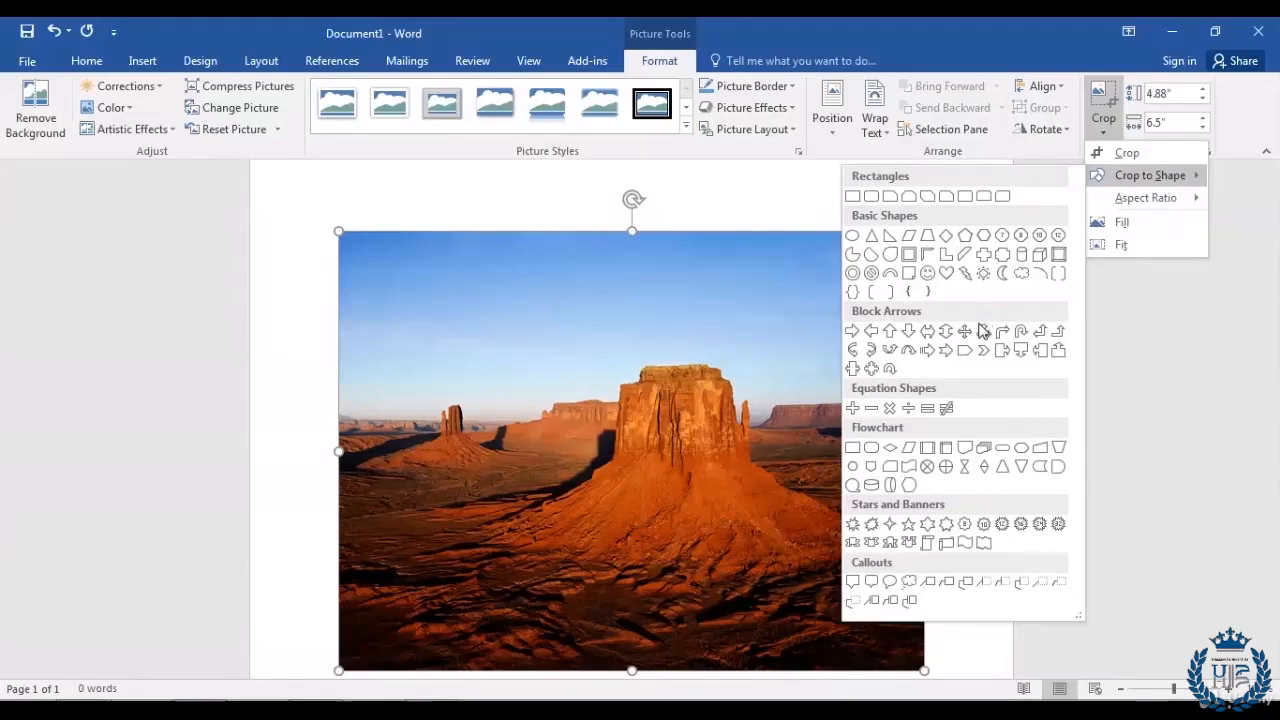
{"action": "left_click", "coordinate": [908, 524]}
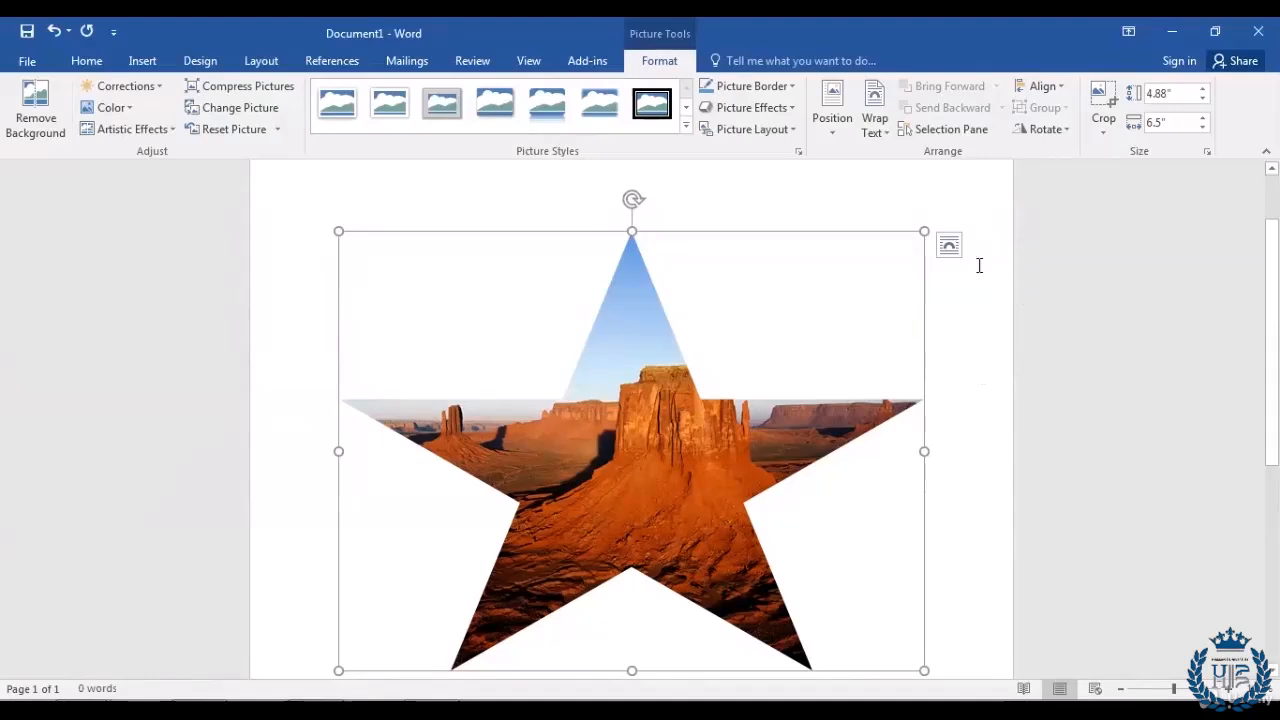
{"action": "left_click", "coordinate": [1104, 138]}
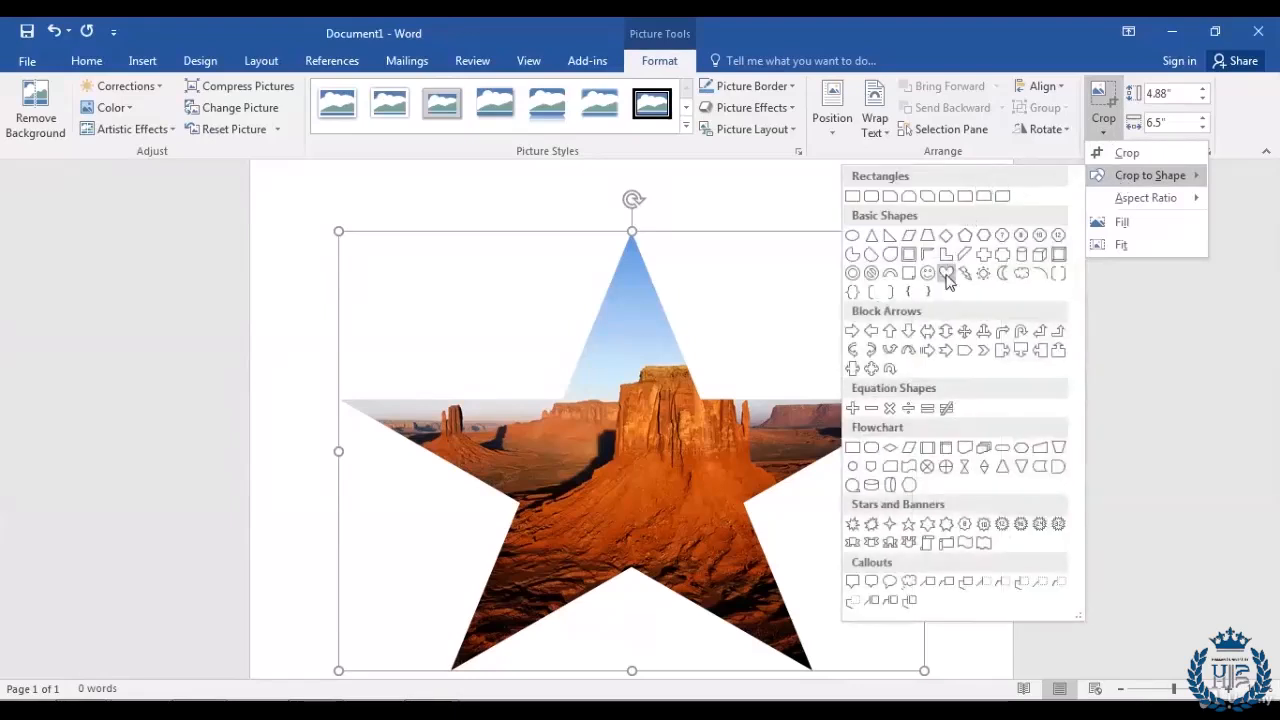
{"action": "left_click", "coordinate": [945, 275]}
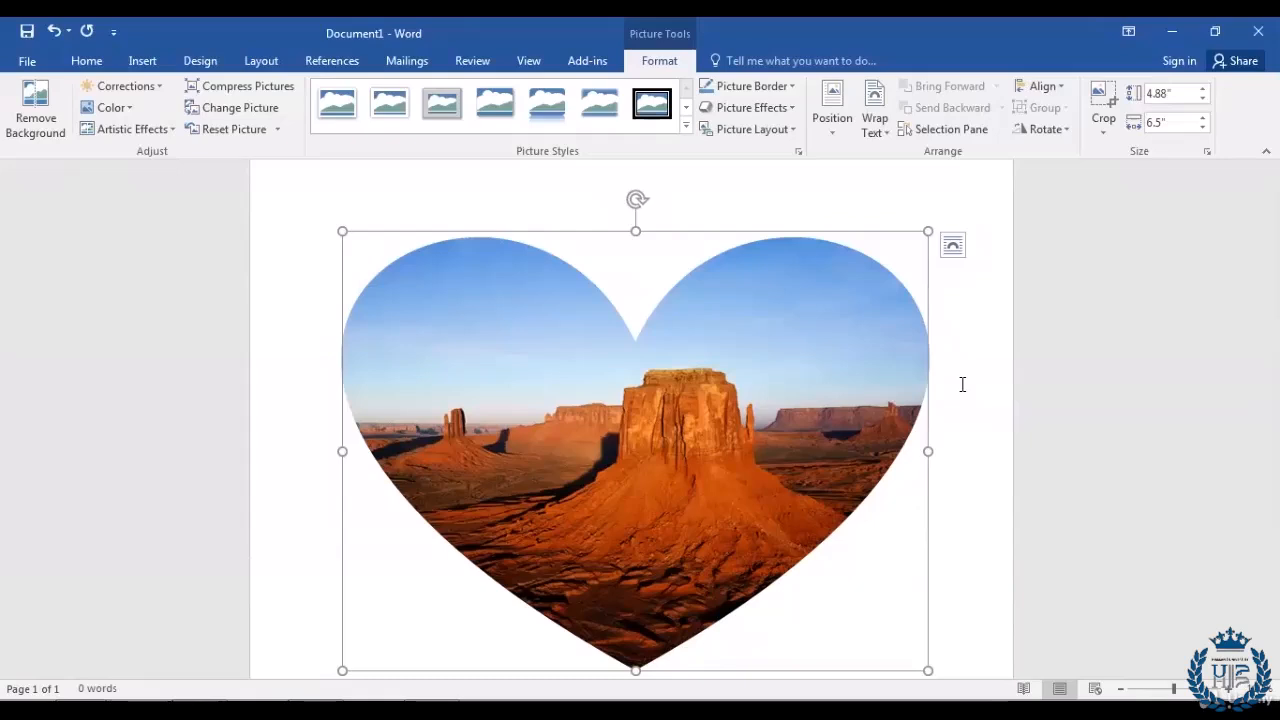
Step: Undo the heart crop and rotate the picture right 90 degrees
{"action": "key", "text": "ctrl+z"}
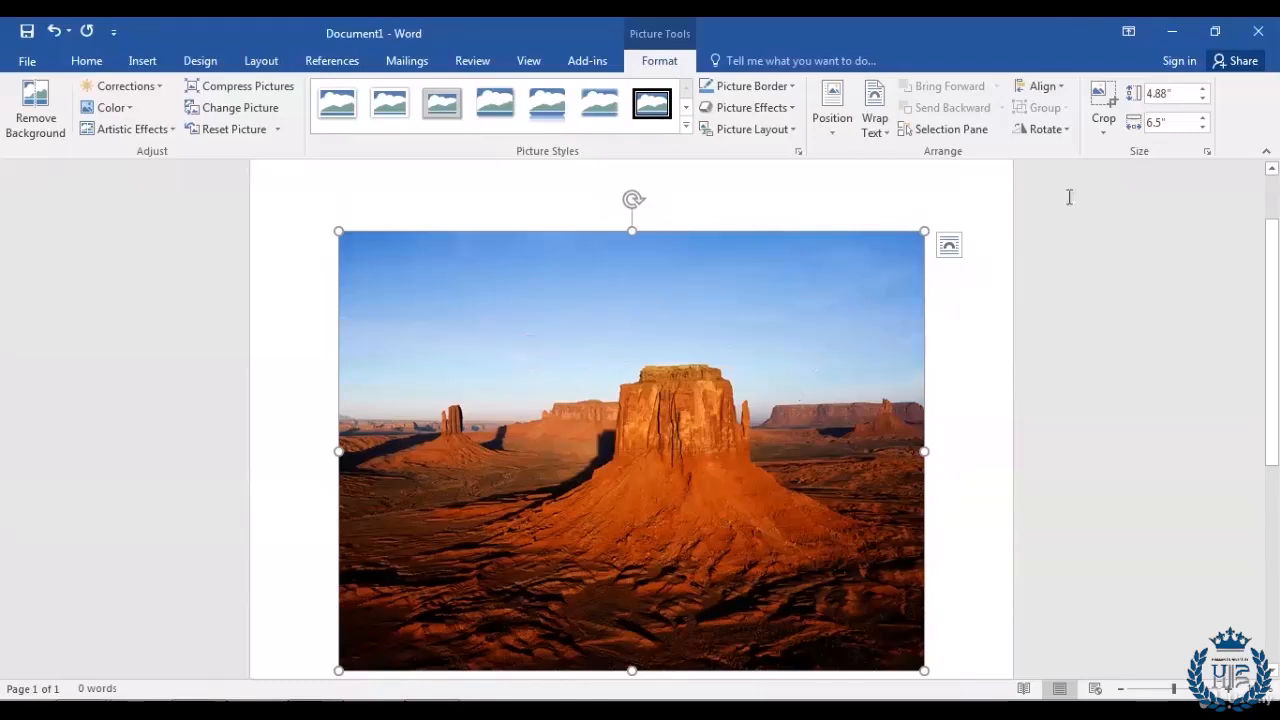
{"action": "left_click", "coordinate": [1068, 130]}
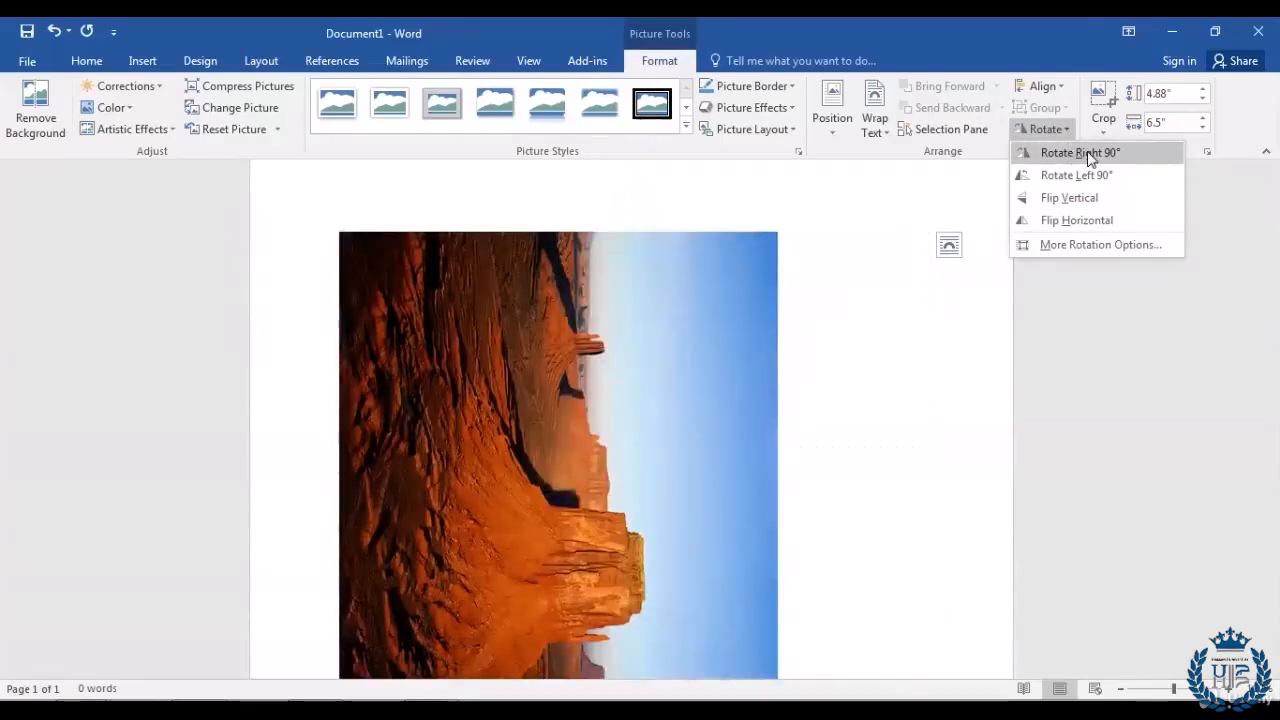
{"action": "left_click", "coordinate": [1126, 156]}
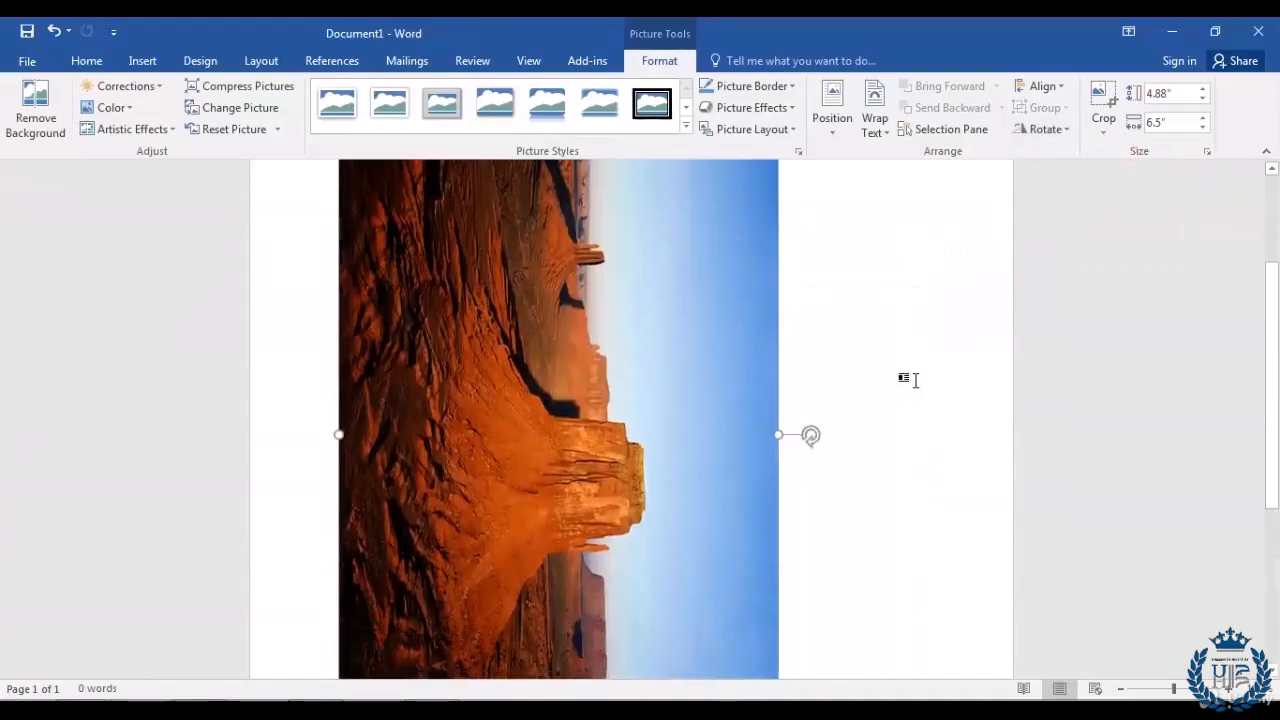
{"action": "scroll", "coordinate": [908, 380], "scroll_direction": "down", "scroll_amount": 3}
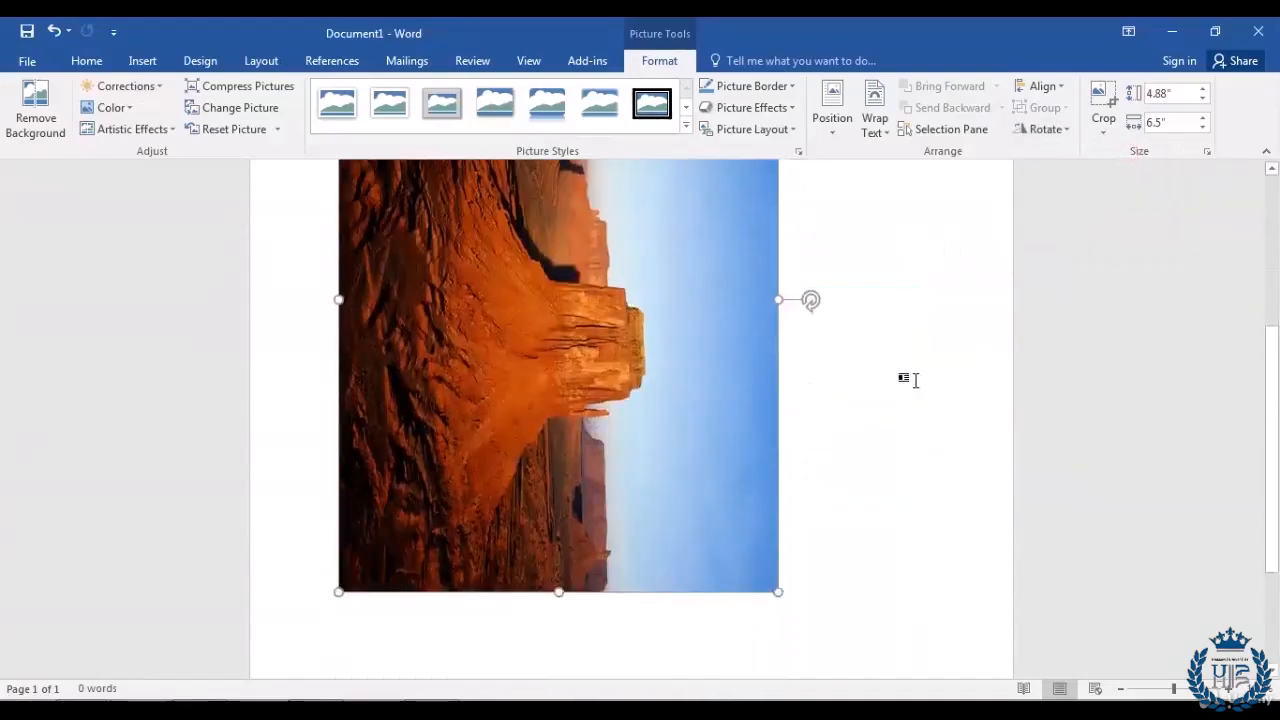
{"action": "scroll", "coordinate": [912, 380], "scroll_direction": "up", "scroll_amount": 3}
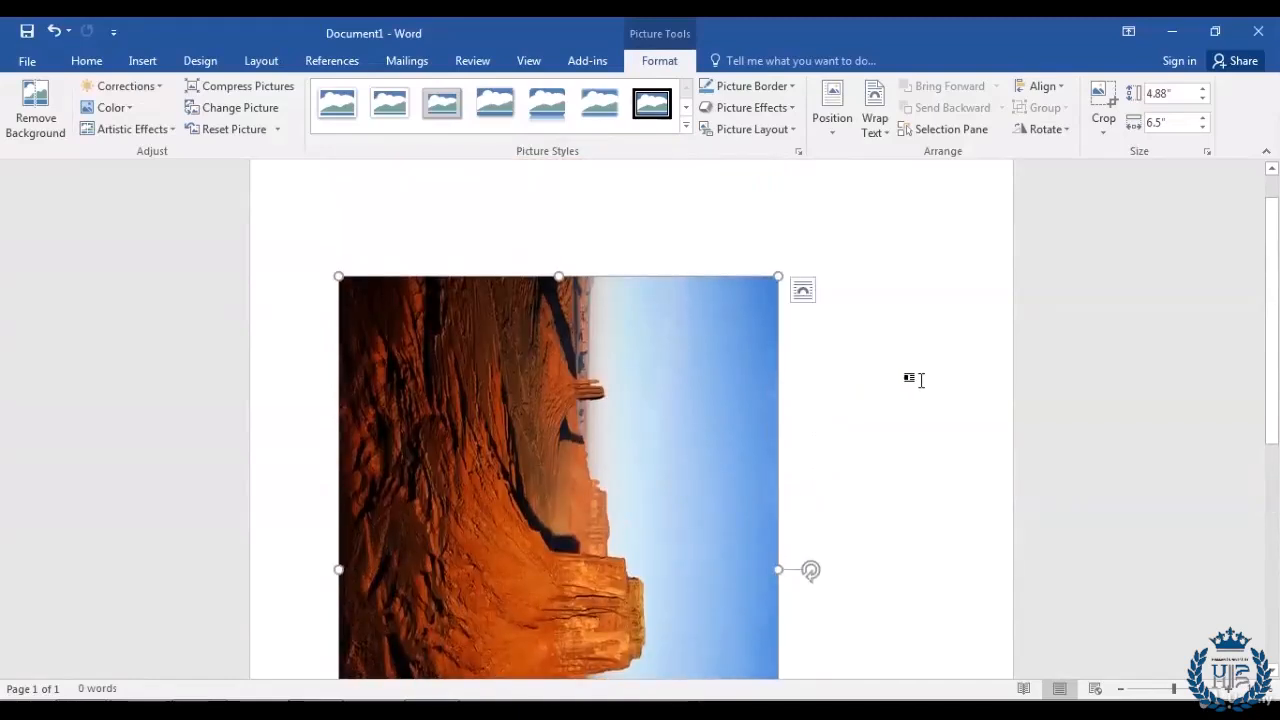
{"action": "left_click", "coordinate": [1066, 131]}
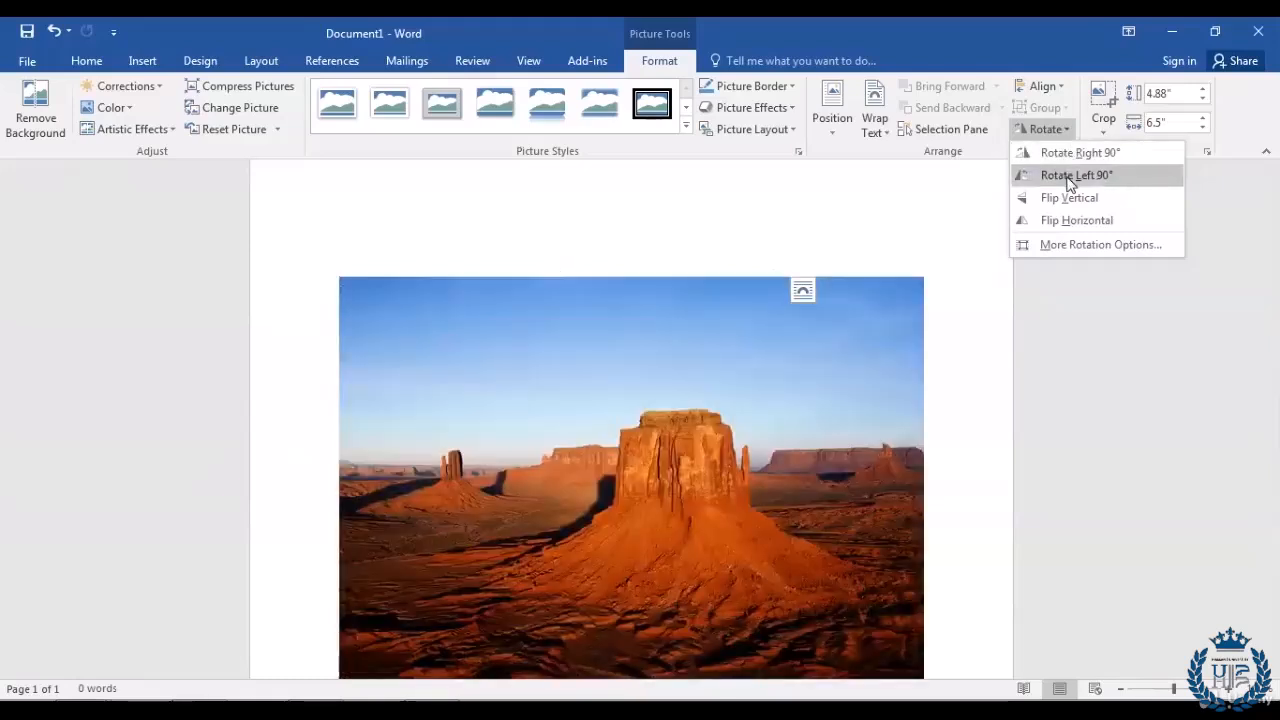
Step: Rotate the picture left 90° back to landscape, then flip it vertically and horizontally
{"action": "left_click", "coordinate": [1070, 176]}
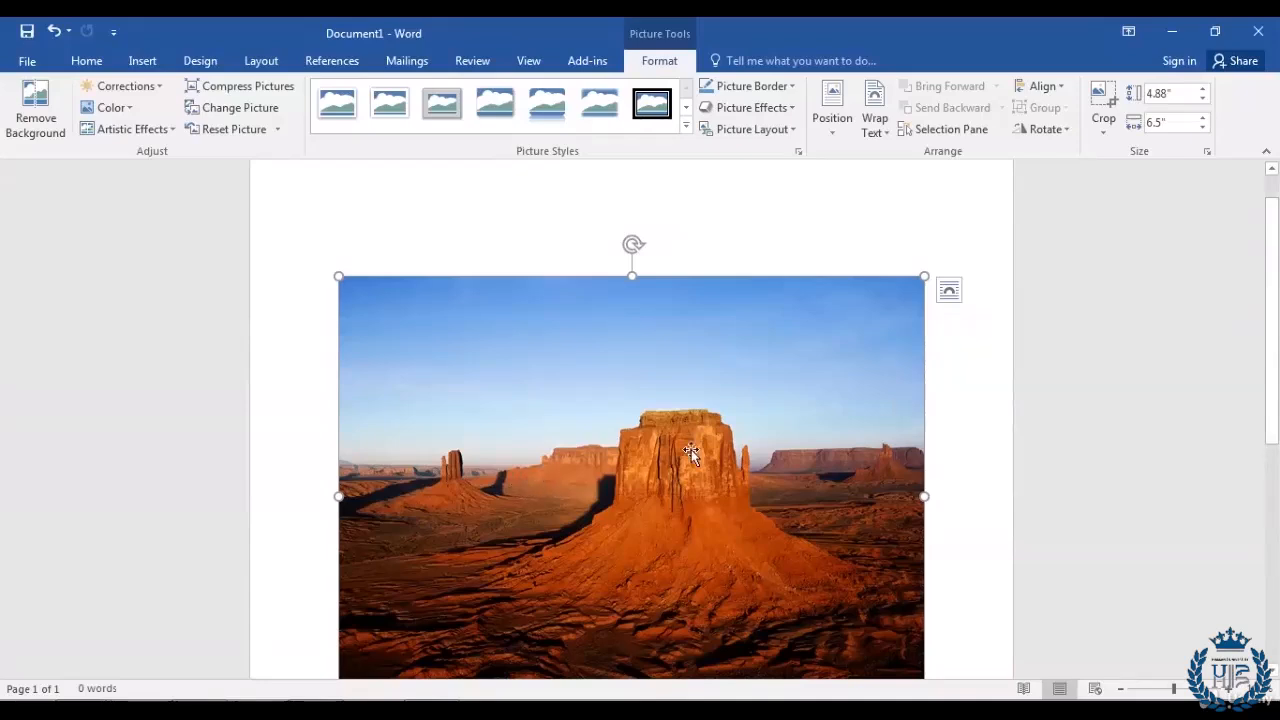
{"action": "left_click", "coordinate": [1066, 130]}
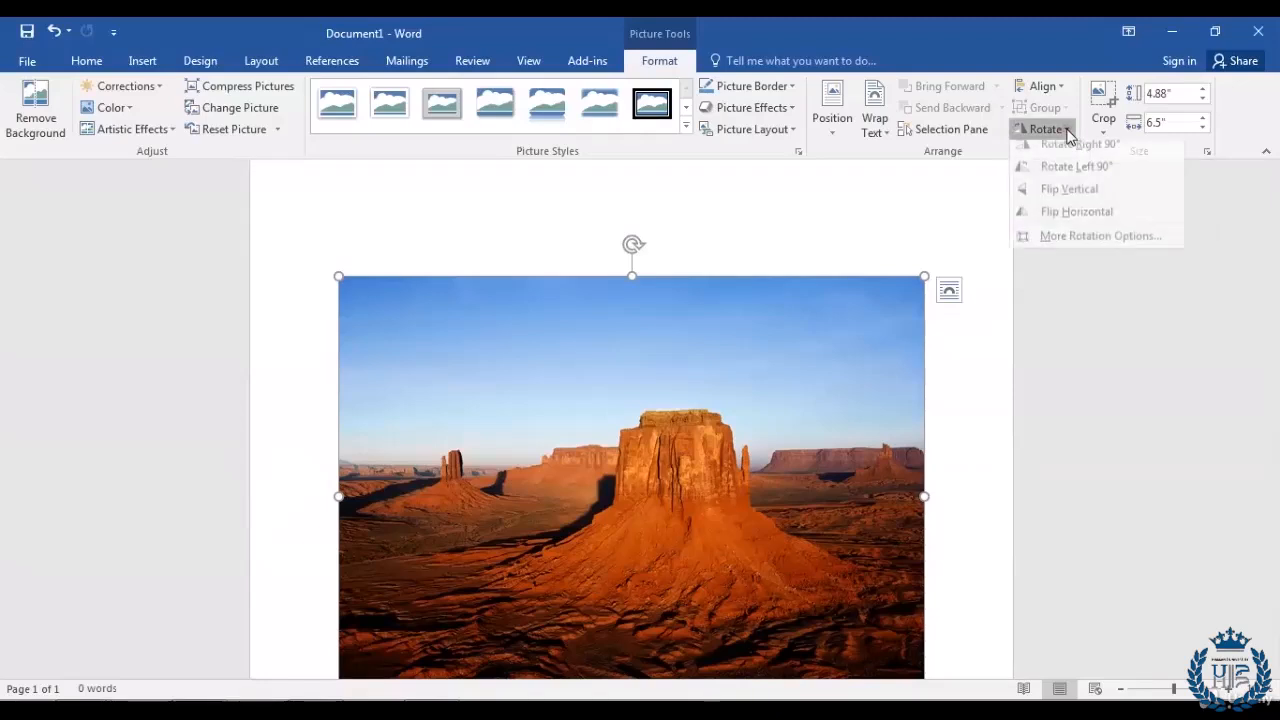
{"action": "left_click", "coordinate": [1080, 205]}
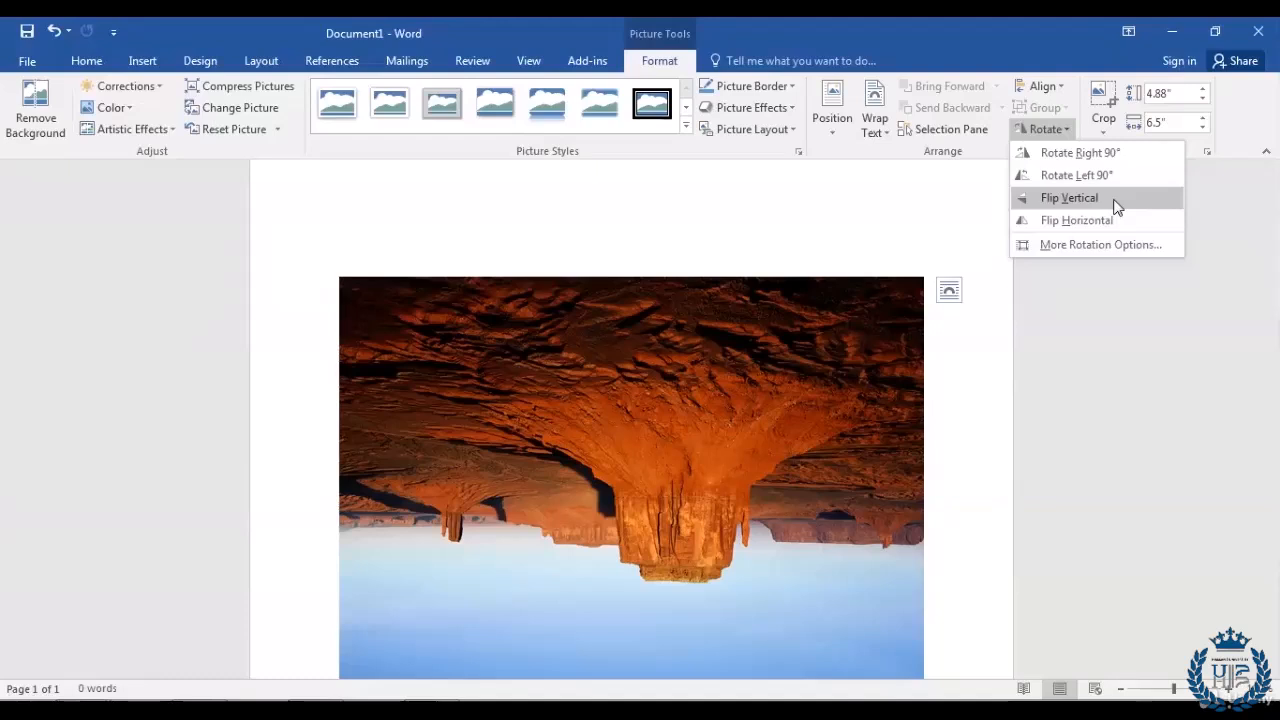
{"action": "left_click", "coordinate": [1115, 201]}
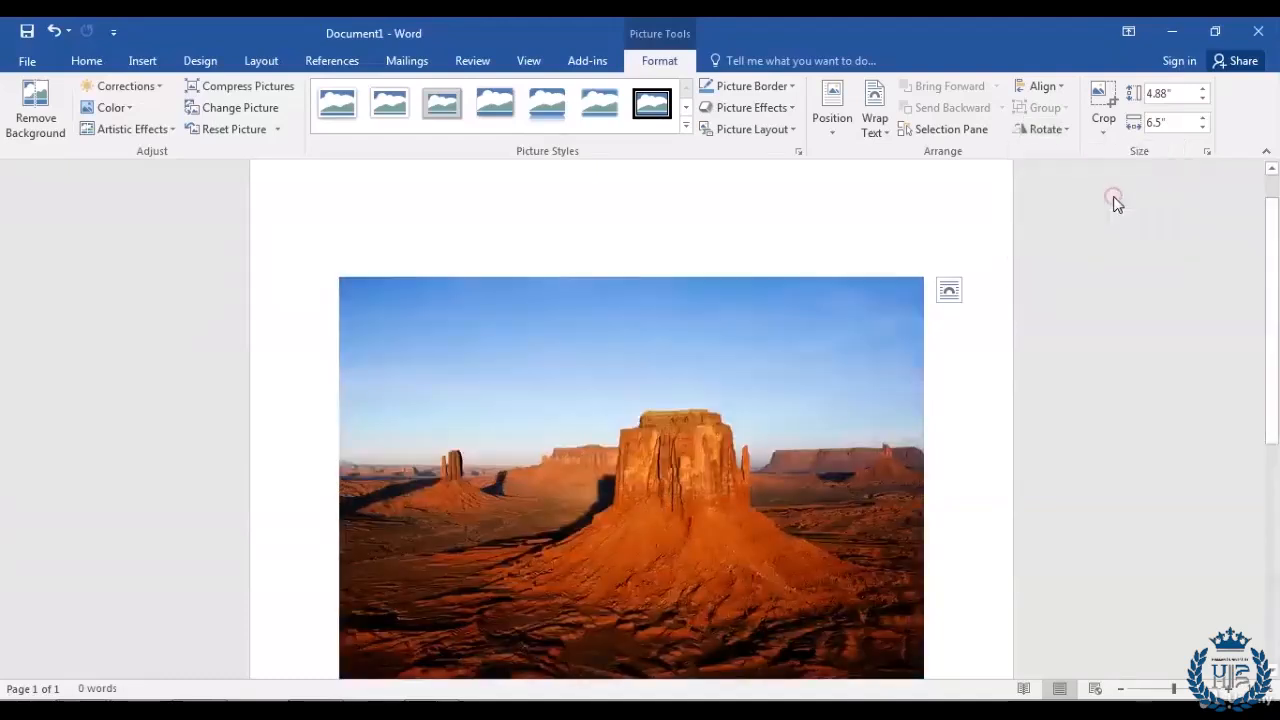
{"action": "scroll", "coordinate": [937, 430], "scroll_direction": "down", "scroll_amount": 1}
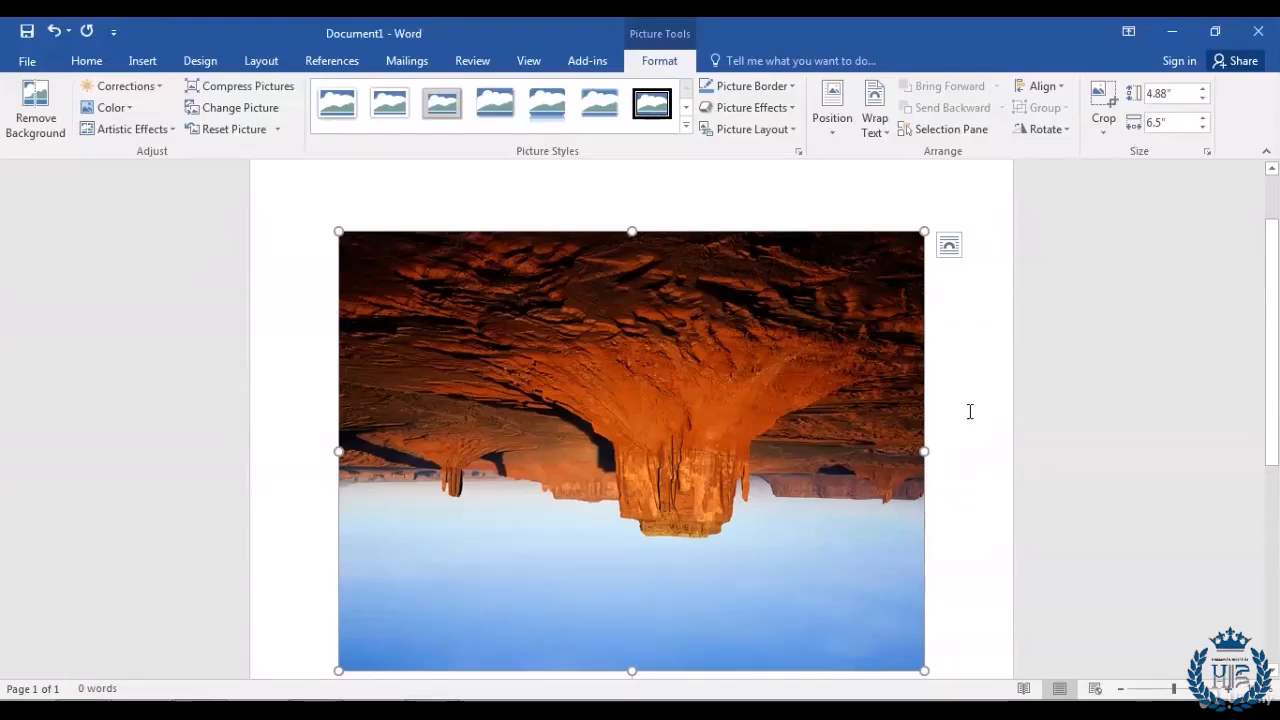
{"action": "left_click", "coordinate": [1066, 137]}
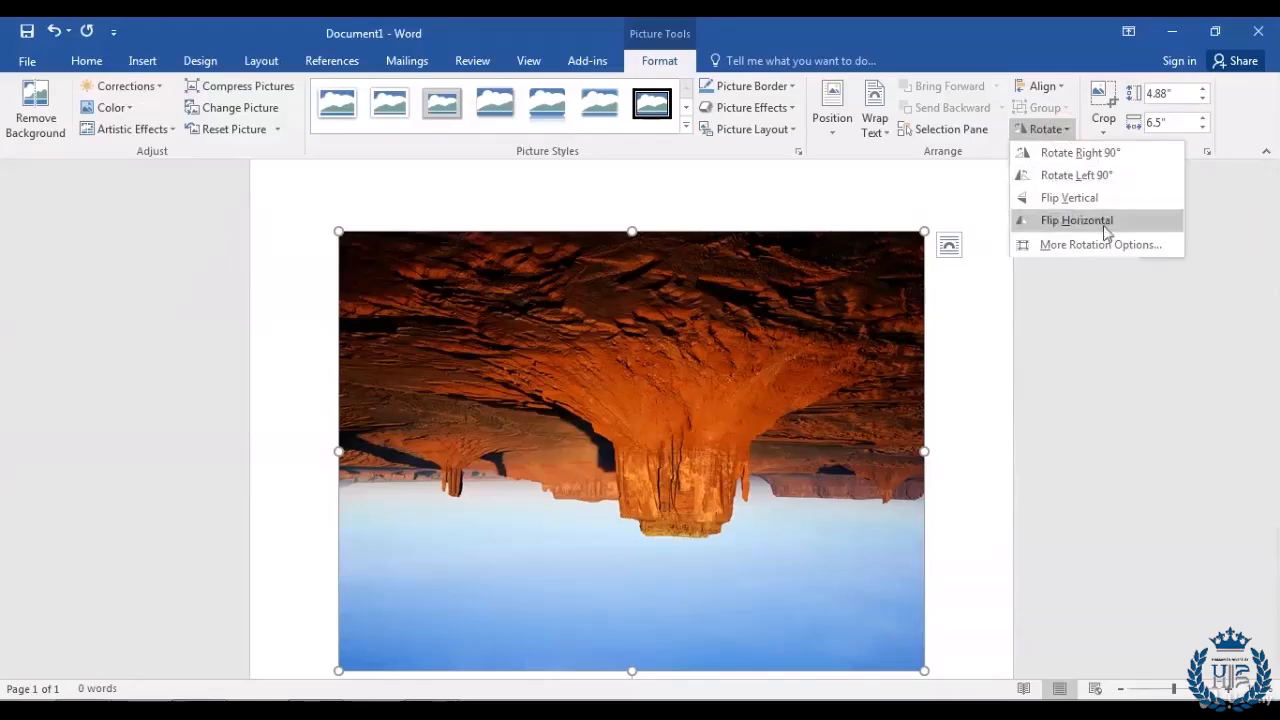
{"action": "left_click", "coordinate": [1128, 228]}
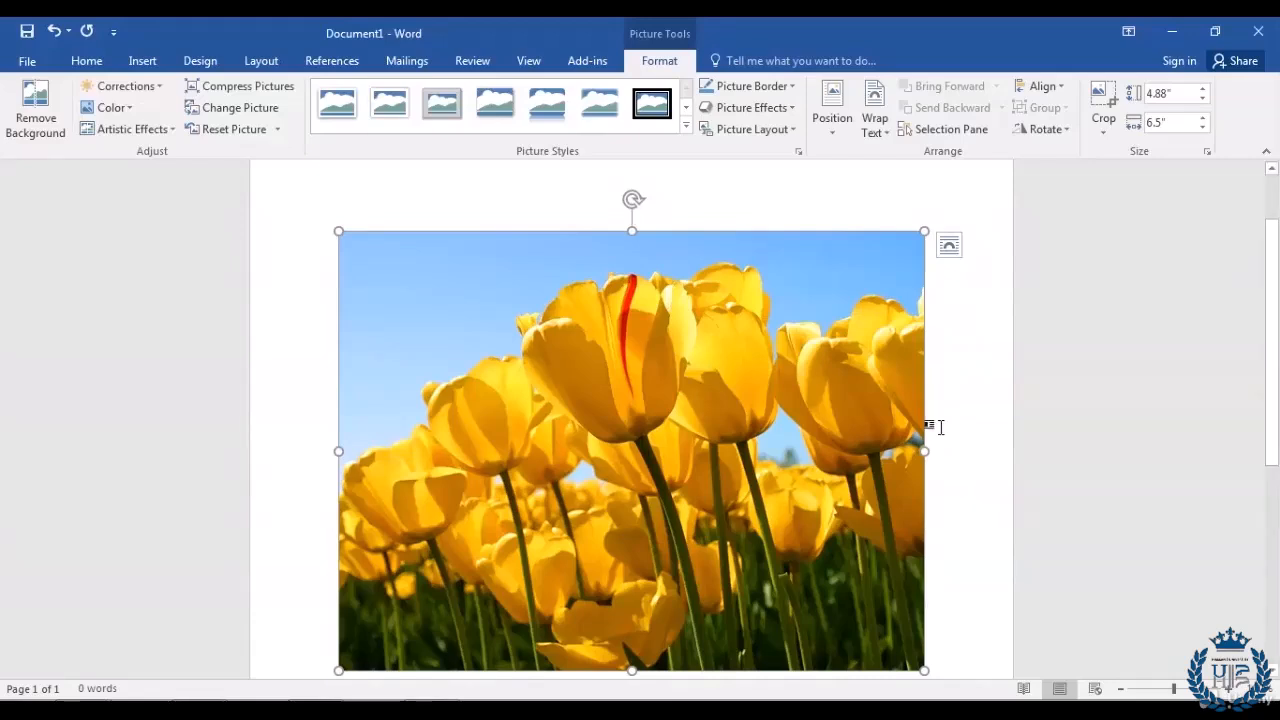
Step: Paste the paragraph defining what a flower is above the tulip picture
{"action": "scroll", "coordinate": [972, 238], "scroll_direction": "up", "scroll_amount": 2}
{"action": "left_click", "coordinate": [972, 238]}
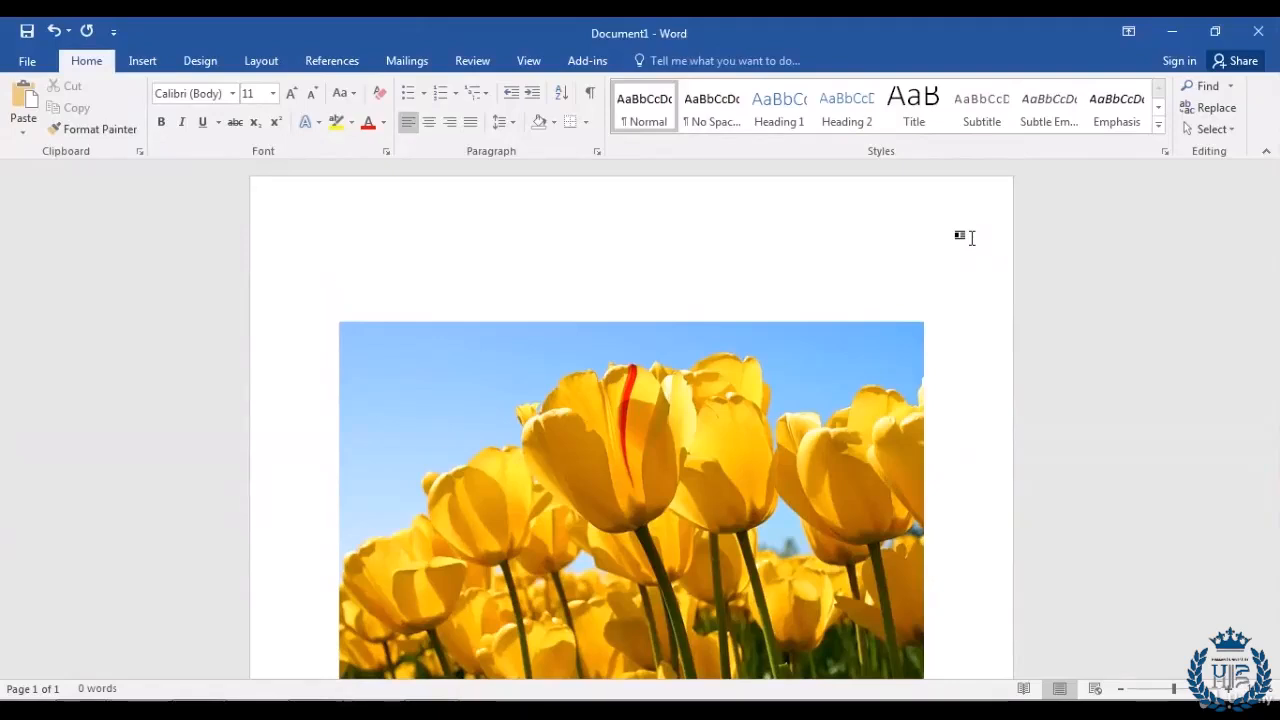
{"action": "type", "text": "A flower, sometimes known as a bloom or blossom, is the reproductive structure found in flowering plants plants of the division Magnoliophyta, also called angiosperms. The biological function of a flower is to effect reproduction, usually by providing a mechanism for the union of sperm with eggs. Flowers may facilitate outcrossing fusion of sperm and eggs from different individuals in a population or allow selfing fusion of sperm and egg from the same flower. Some flowers produce diaspores without fertilization parthenocarpy. Flowers contain sporangia and are the site where gametophytes develop. Many flowers have evolved to be attractive to animals, so as to cause them to be vectors for the transfer of pollen. After fertilization, the ovary of the flower develops into fruit containing seeds."}
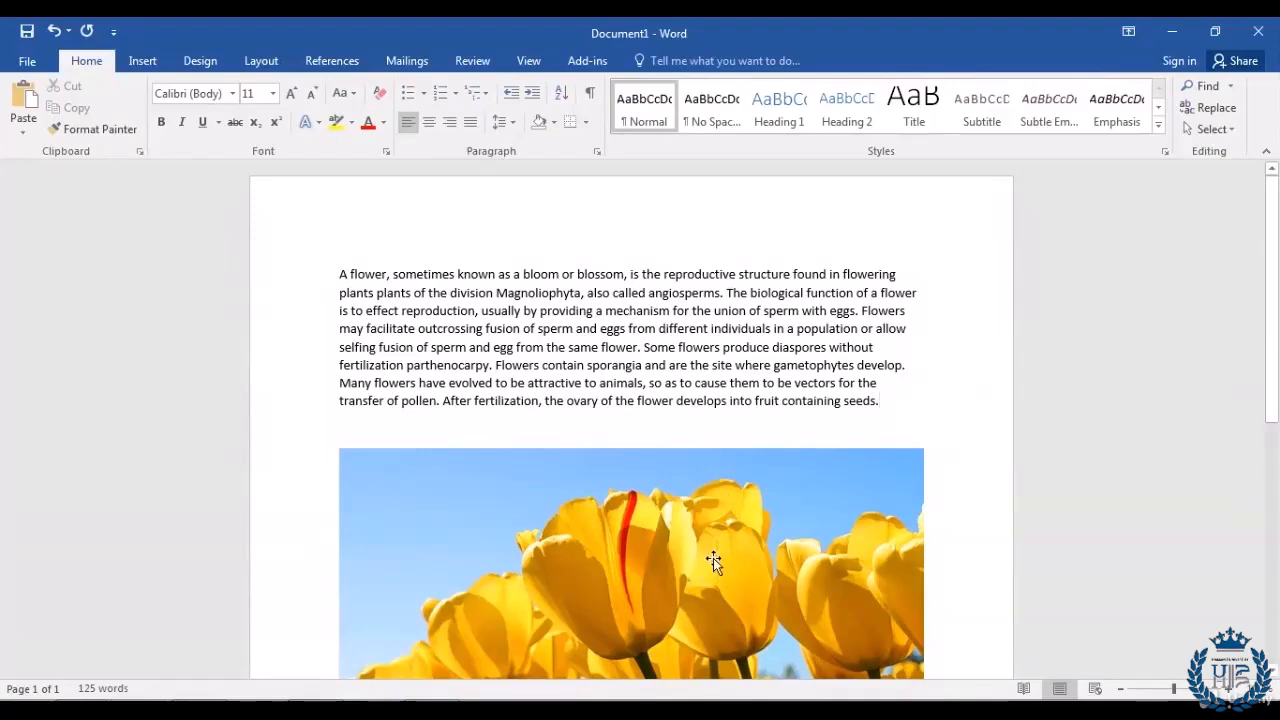
Step: Drop the tulip picture into the first line of the flower paragraph
{"action": "left_click_drag", "start_coordinate": [713, 550], "coordinate": [694, 263]}
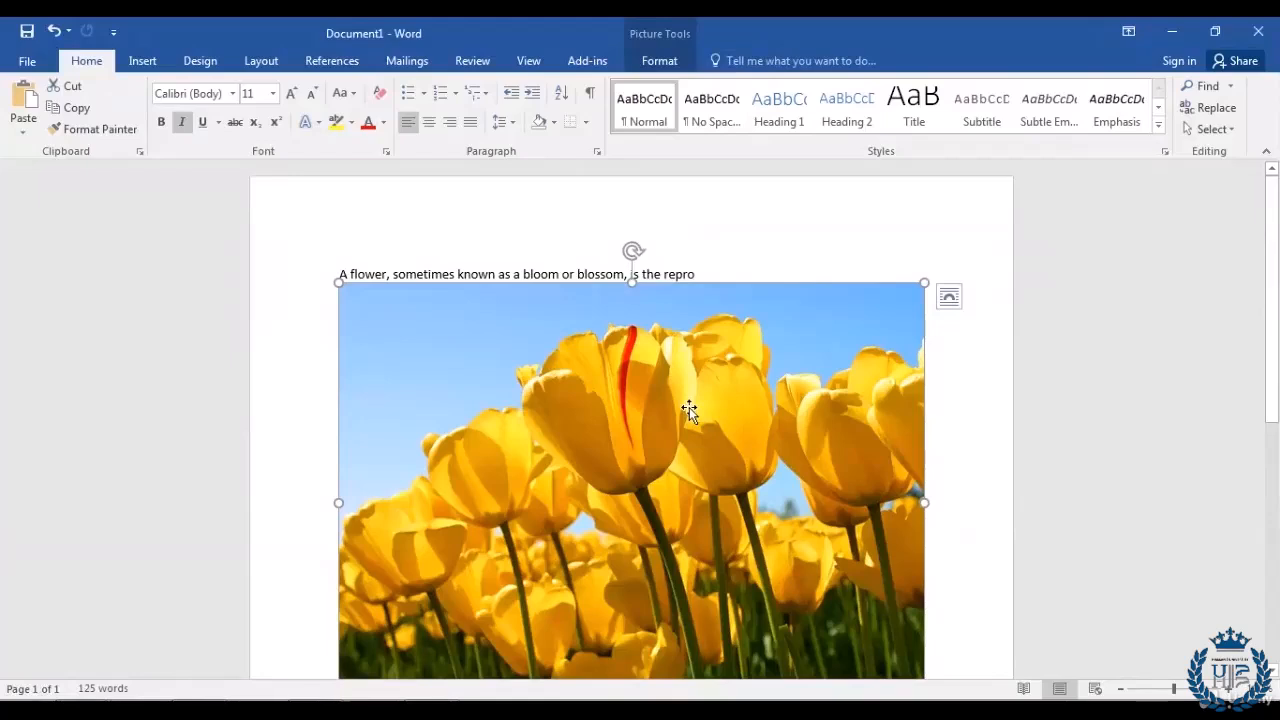
{"action": "scroll", "coordinate": [689, 407], "scroll_direction": "down", "scroll_amount": 3}
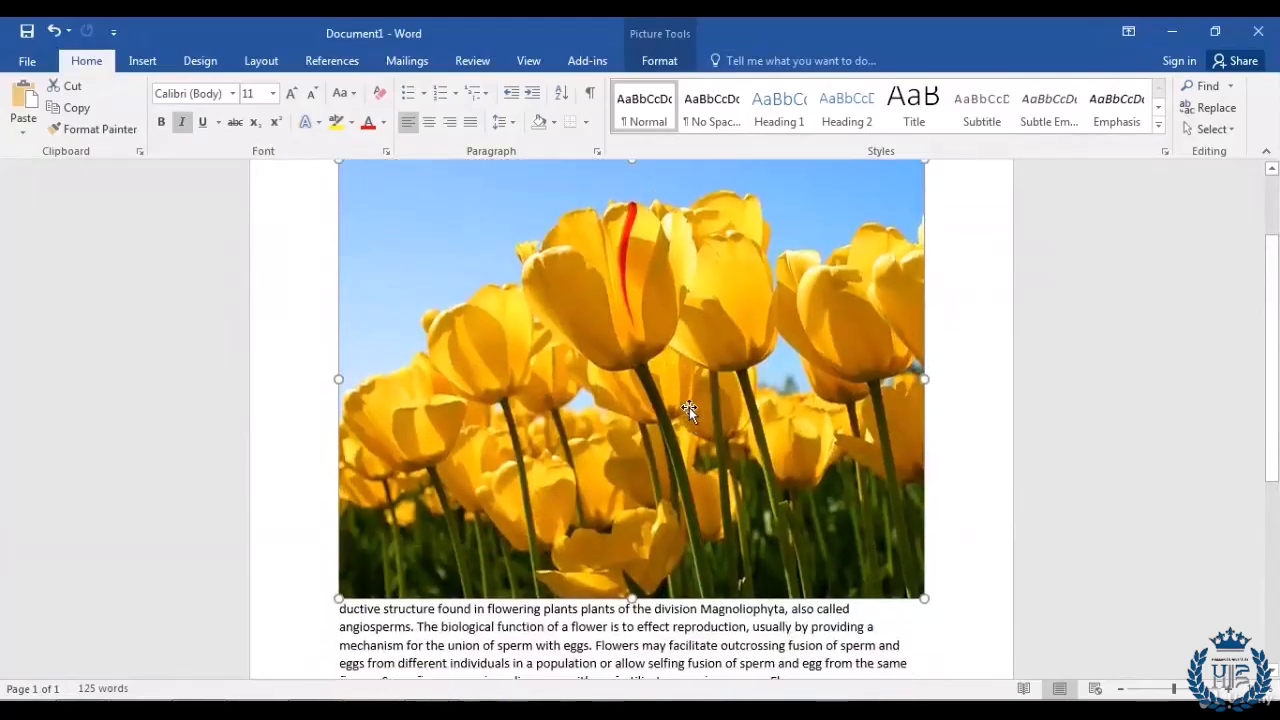
{"action": "scroll", "coordinate": [689, 407], "scroll_direction": "up", "scroll_amount": 2}
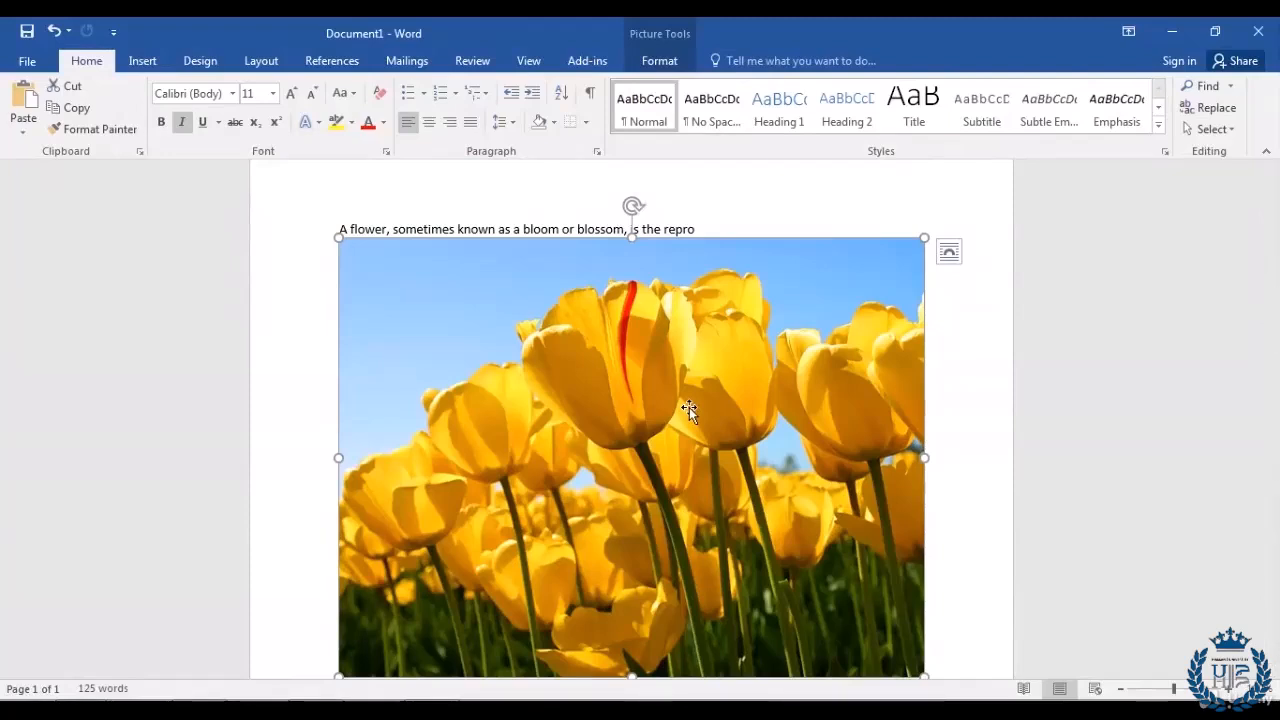
{"action": "scroll", "coordinate": [689, 407], "scroll_direction": "down", "scroll_amount": 1}
{"action": "scroll", "coordinate": [689, 407], "scroll_direction": "up", "scroll_amount": 1}
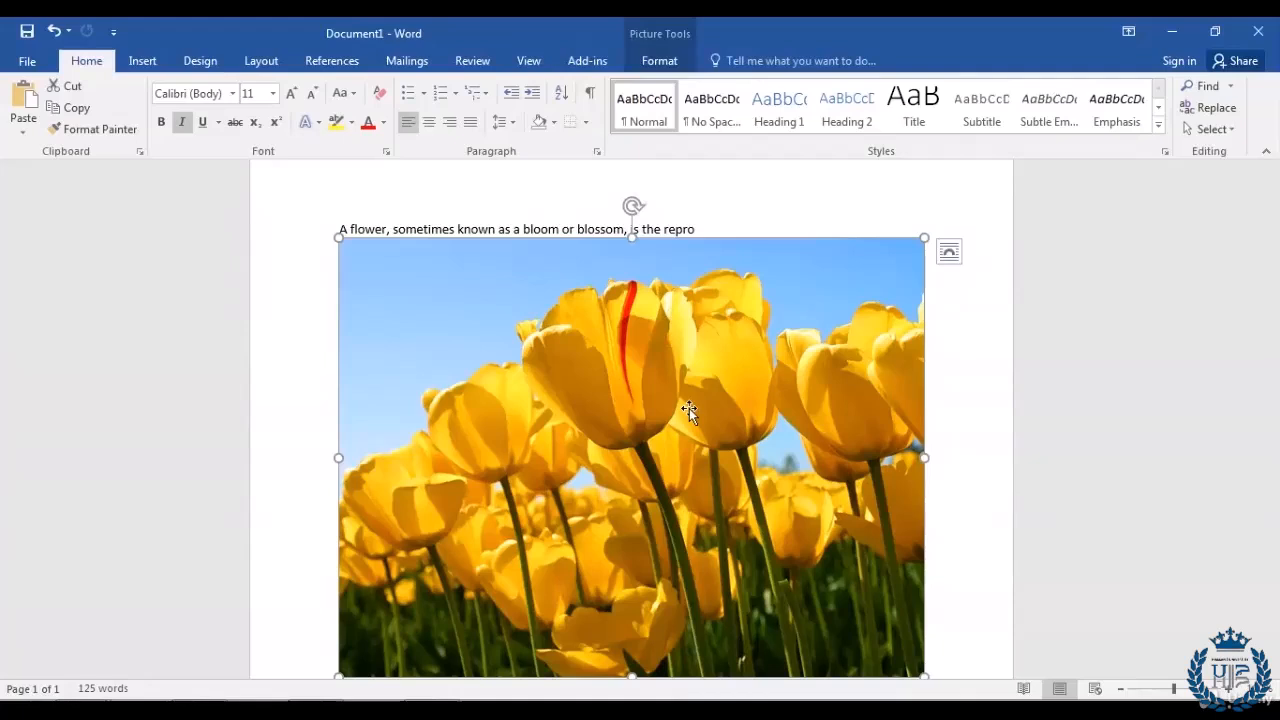
Step: Set the tulip picture's text wrapping to Behind Text so the paragraph runs over it
{"action": "right_click", "coordinate": [477, 342]}
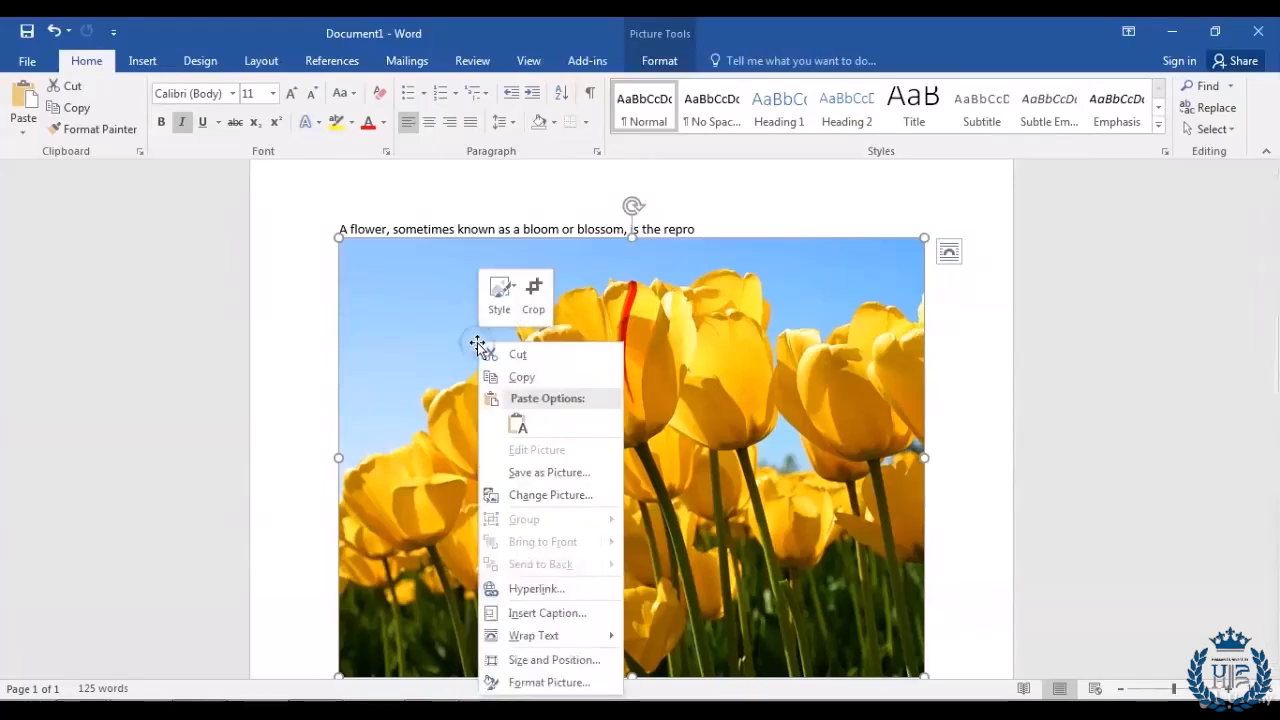
{"action": "mouse_move", "coordinate": [553, 639]}
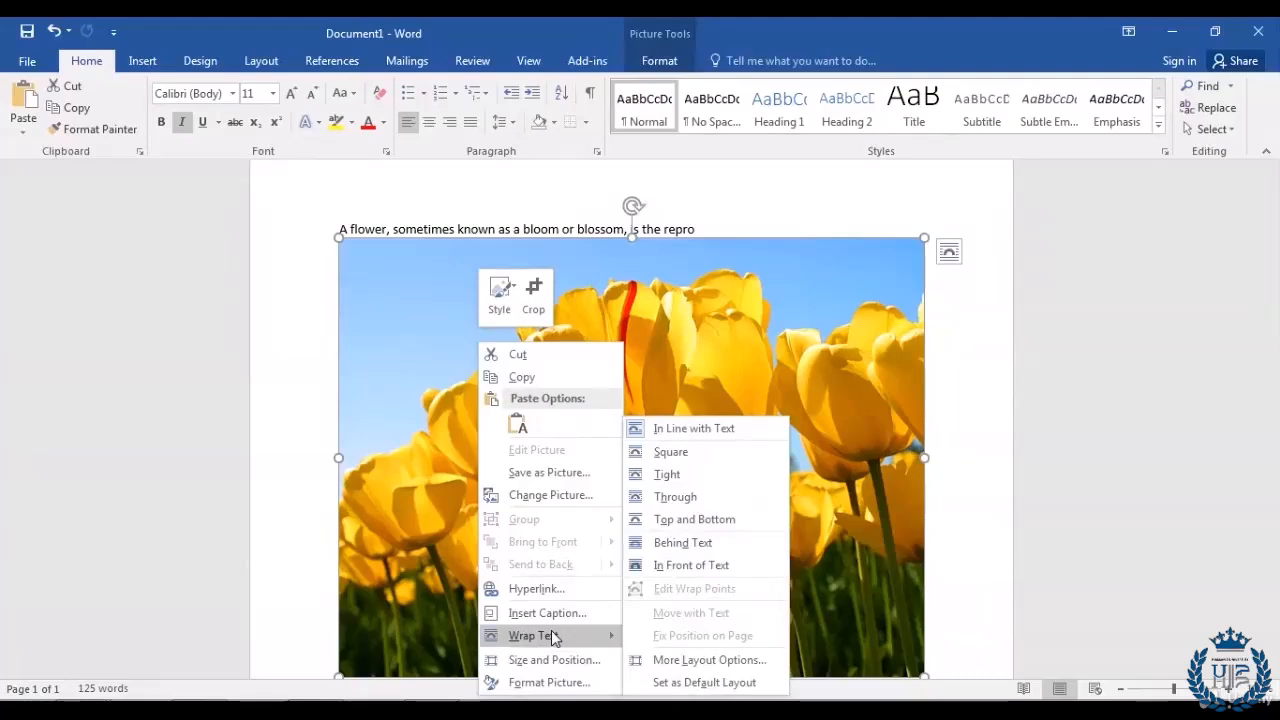
{"action": "left_click", "coordinate": [698, 545]}
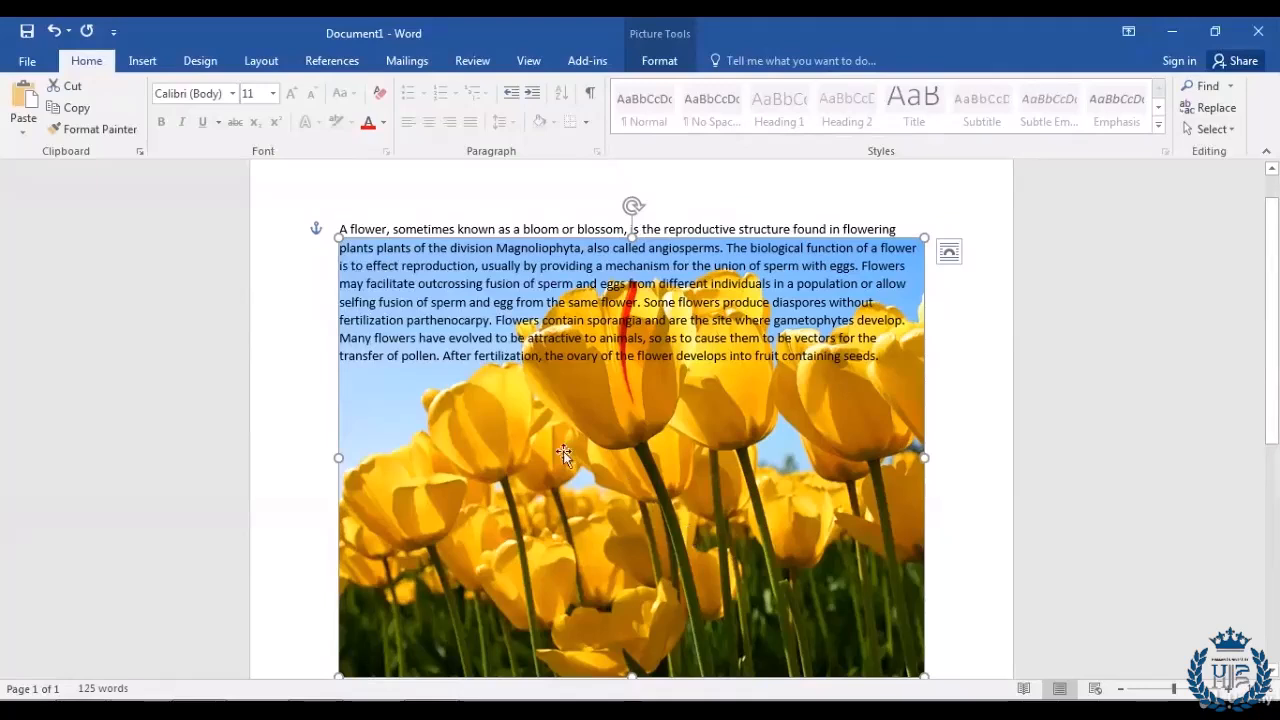
Step: Switch the tulip picture's wrapping to In Front of Text so it covers the paragraph
{"action": "right_click", "coordinate": [453, 393]}
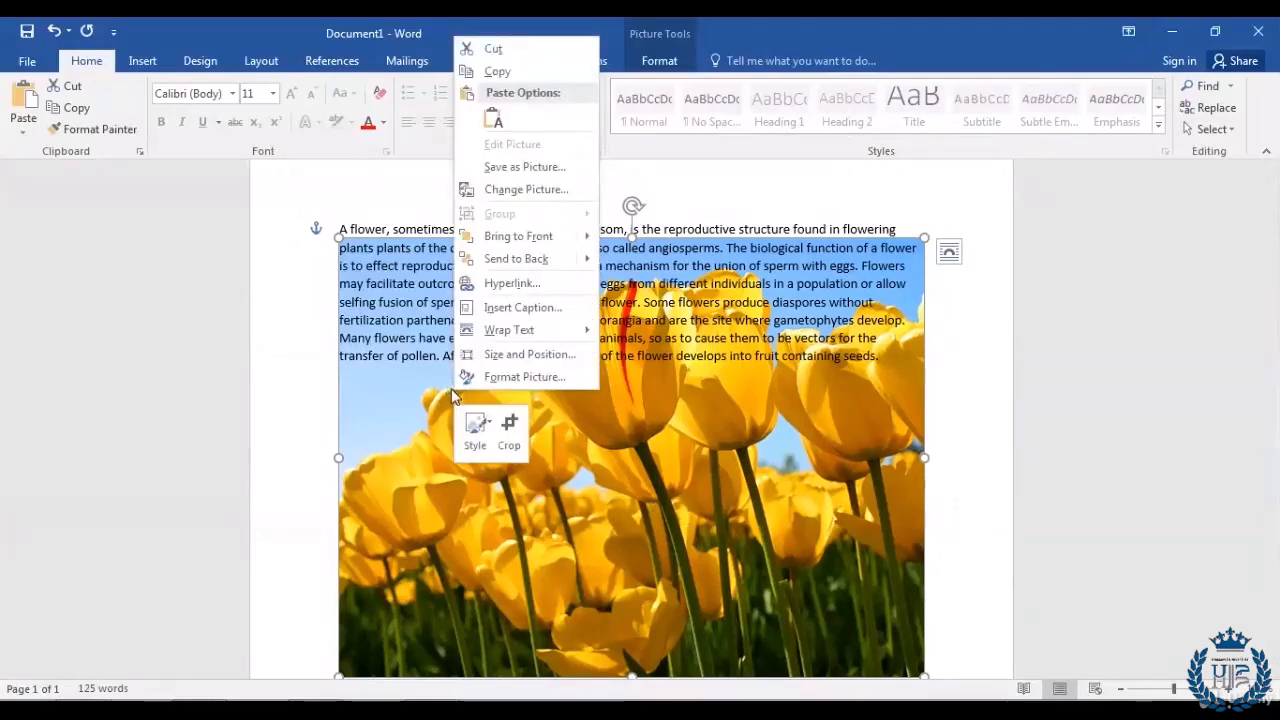
{"action": "mouse_move", "coordinate": [555, 334]}
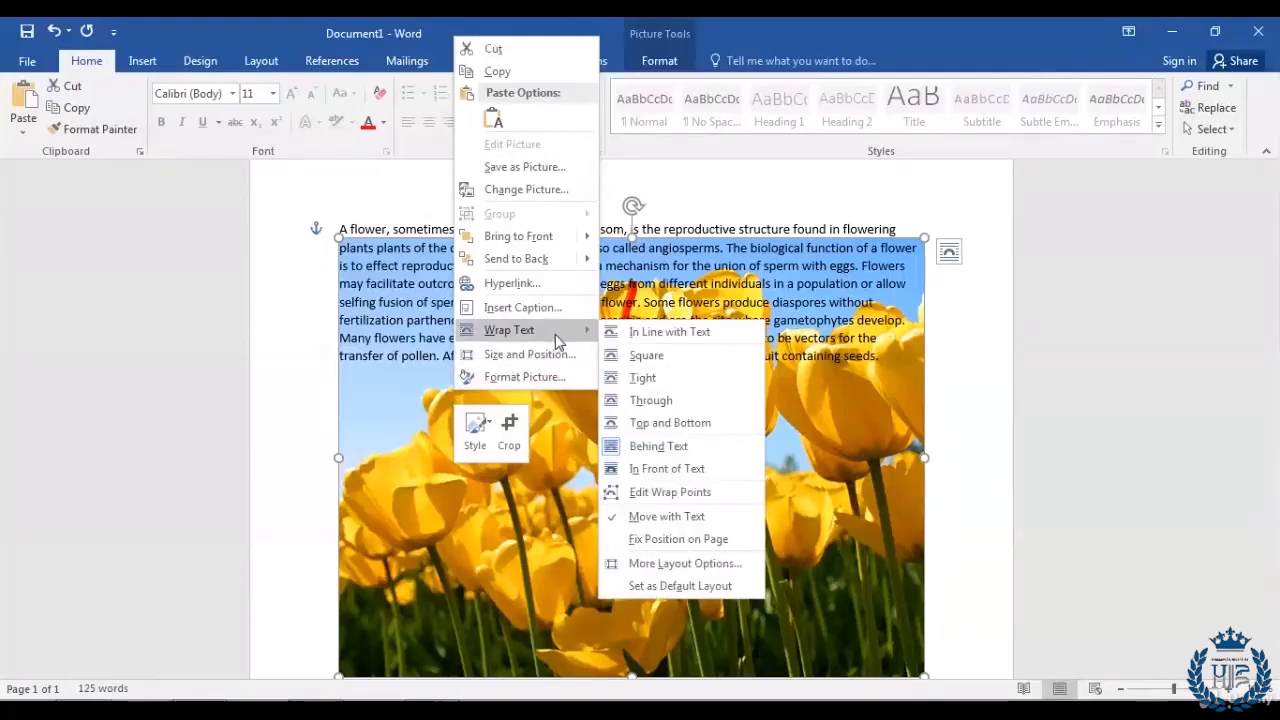
{"action": "left_click", "coordinate": [706, 468]}
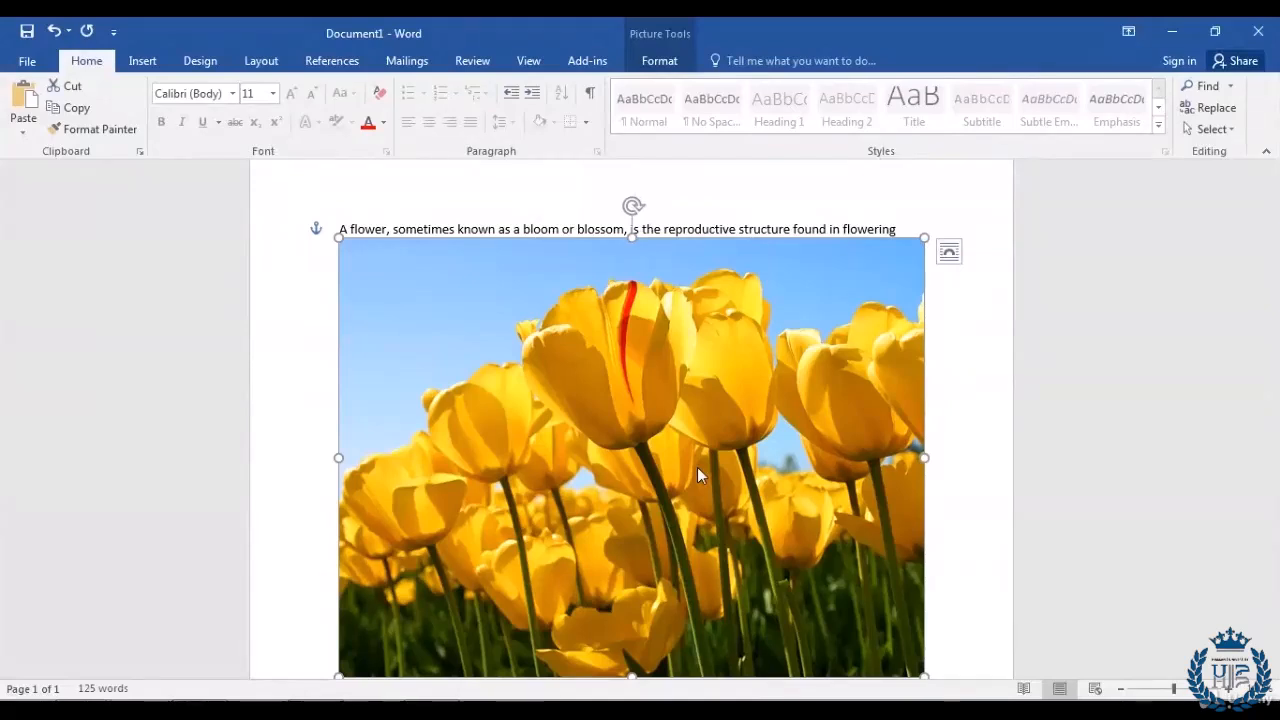
Step: Return the tulip picture to Behind Text wrapping and place the cursor back in the paragraph
{"action": "right_click", "coordinate": [531, 347]}
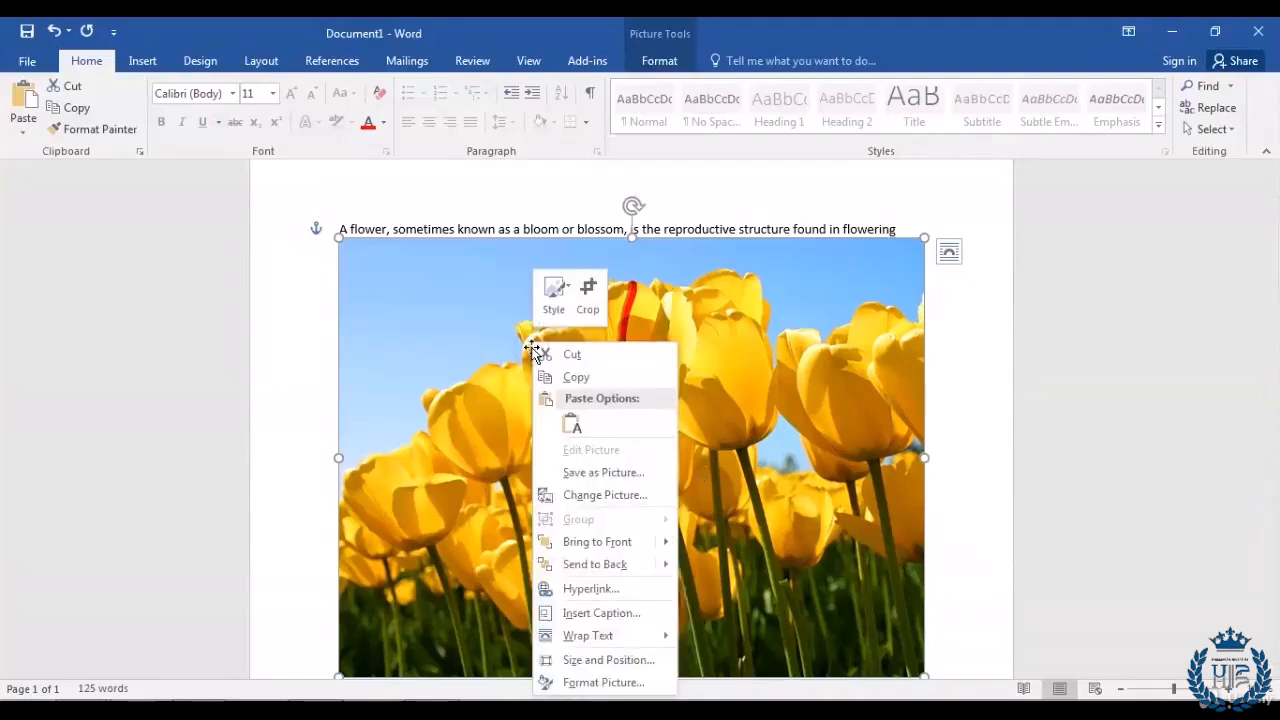
{"action": "mouse_move", "coordinate": [590, 640]}
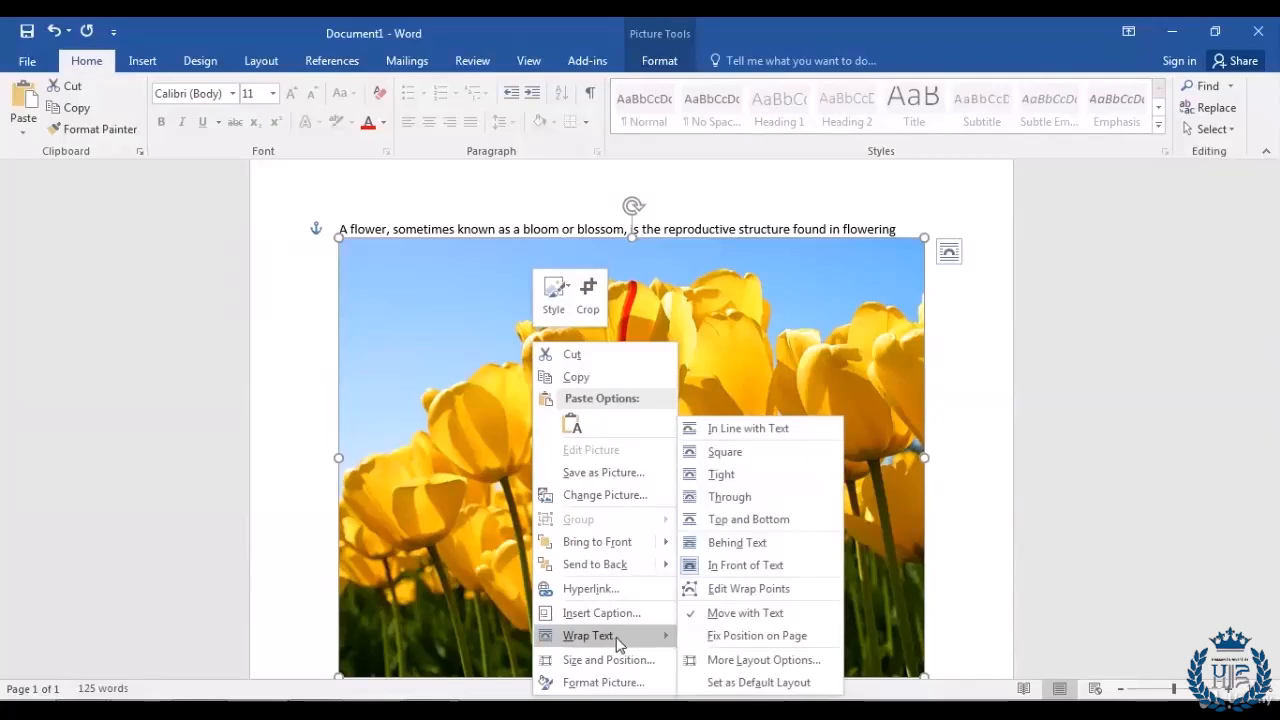
{"action": "left_click", "coordinate": [737, 528]}
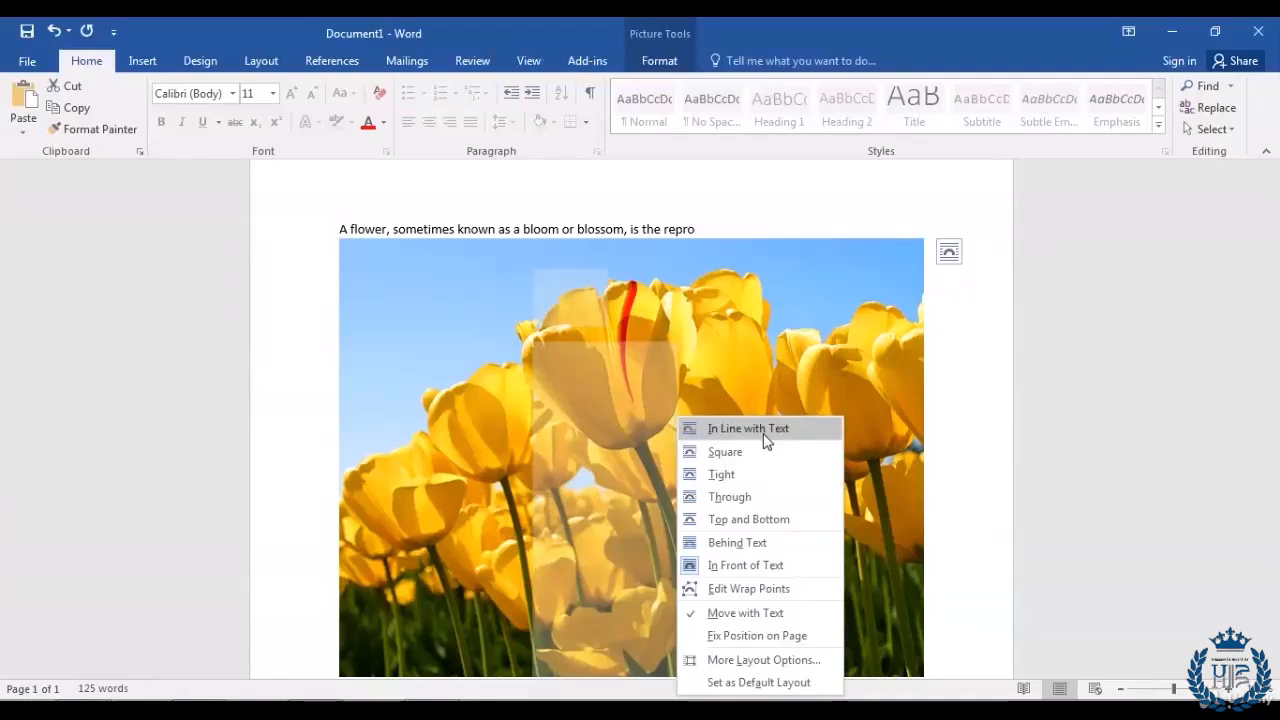
{"action": "left_click", "coordinate": [758, 541]}
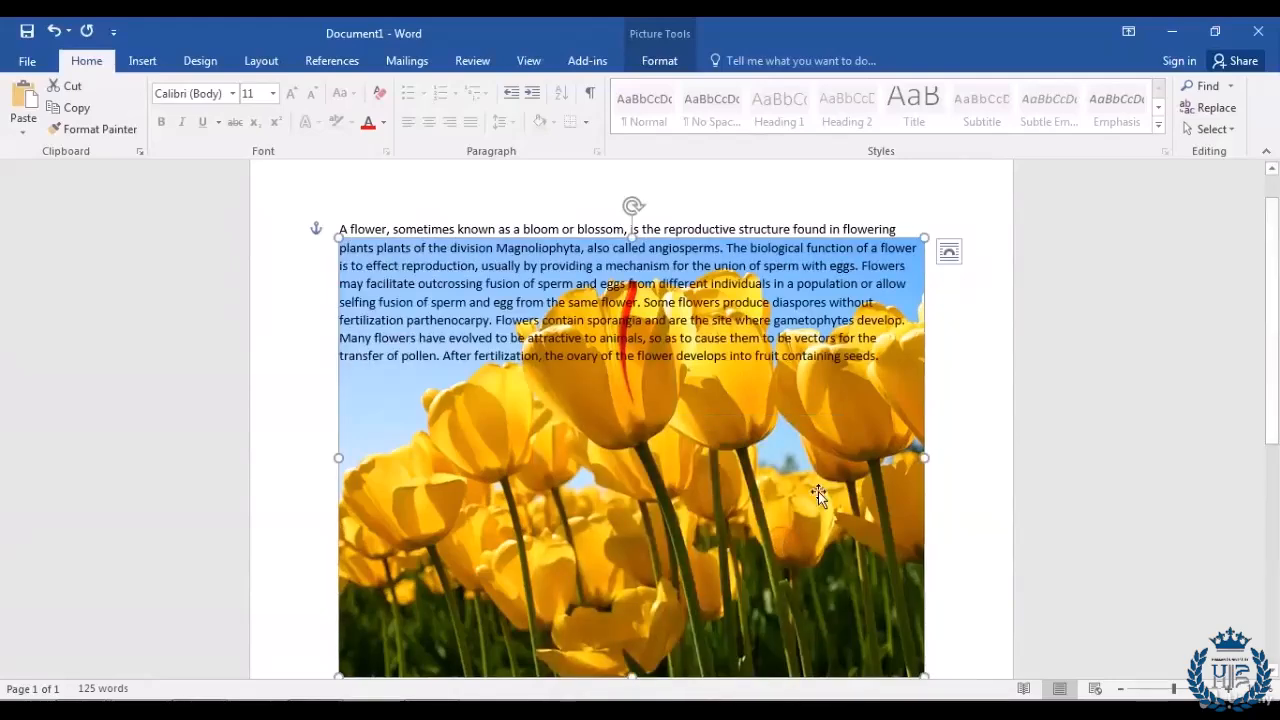
{"action": "left_click", "coordinate": [889, 360]}
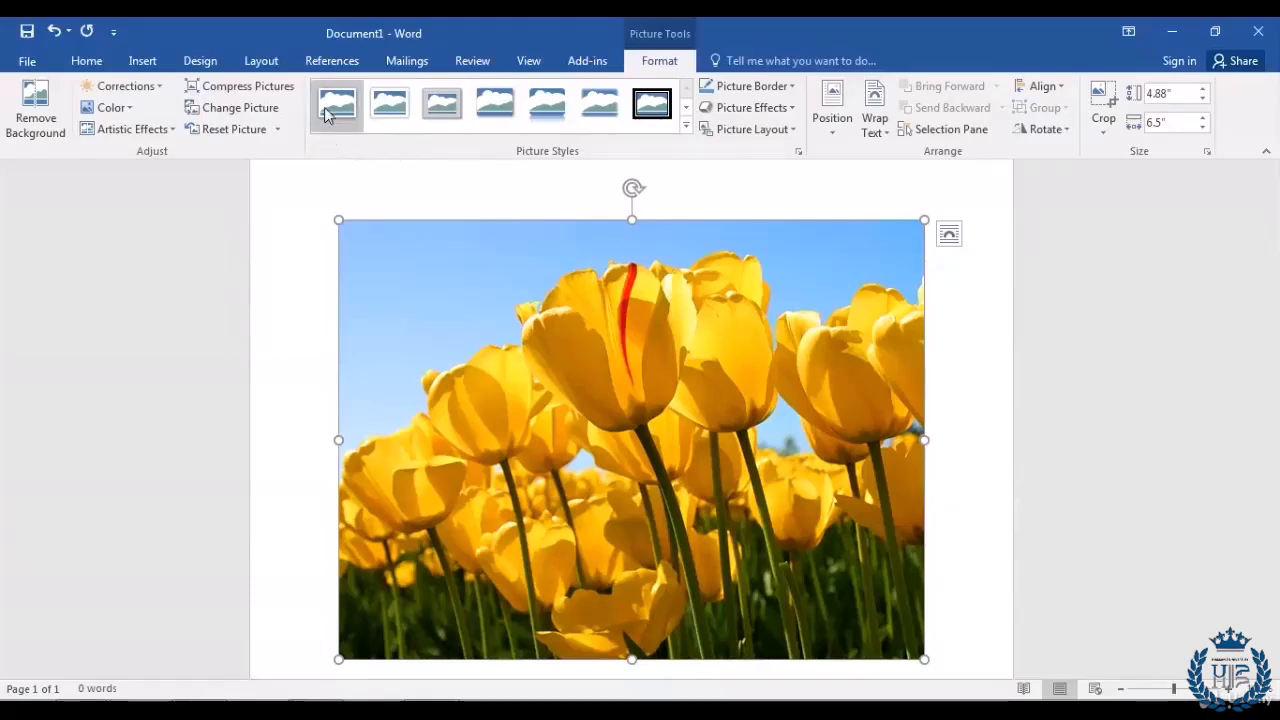
Step: Try the Metal Frame and Soft Edge Oval styles on the tulips photo, settling on Bevel Rectangle
{"action": "left_click", "coordinate": [437, 106]}
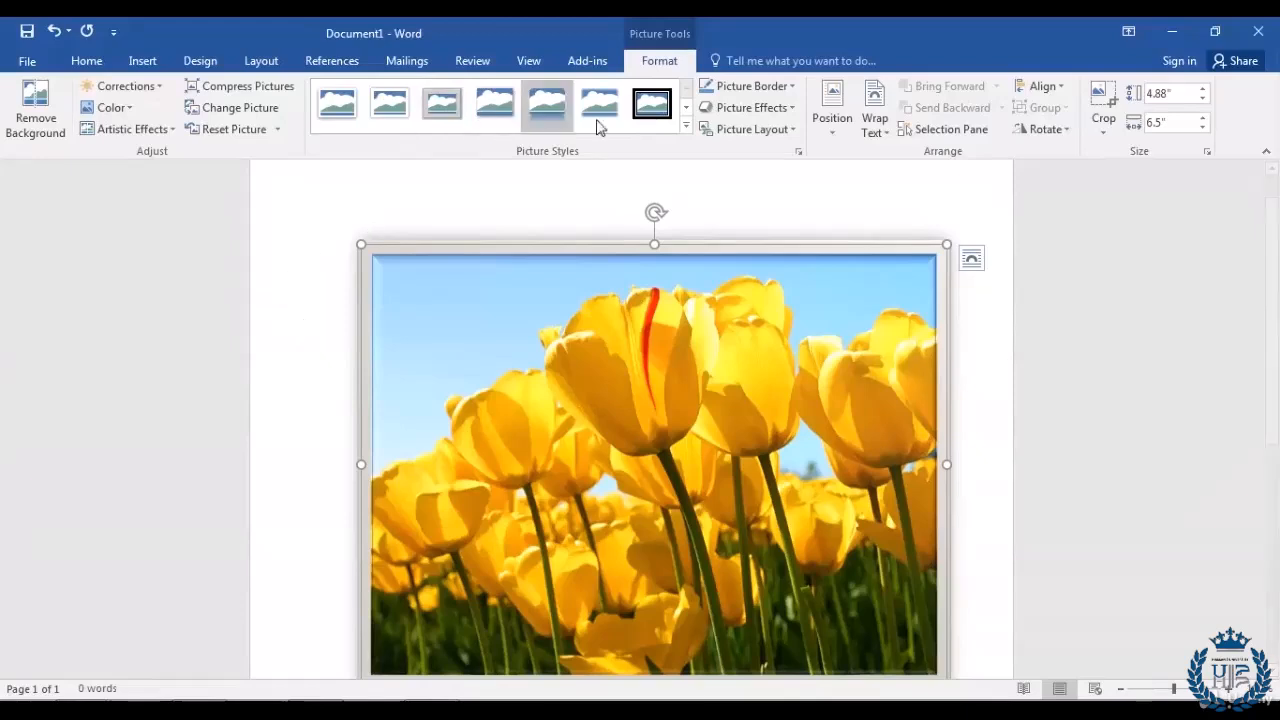
{"action": "left_click", "coordinate": [686, 107]}
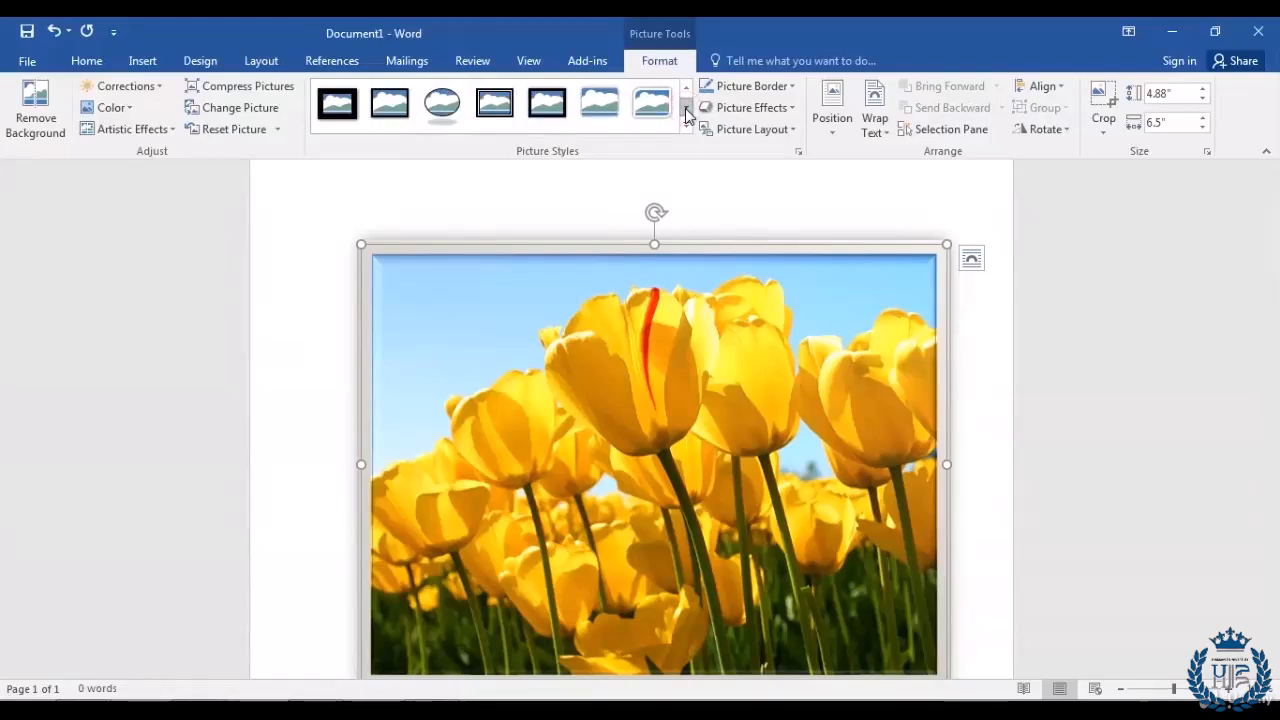
{"action": "left_click", "coordinate": [686, 108]}
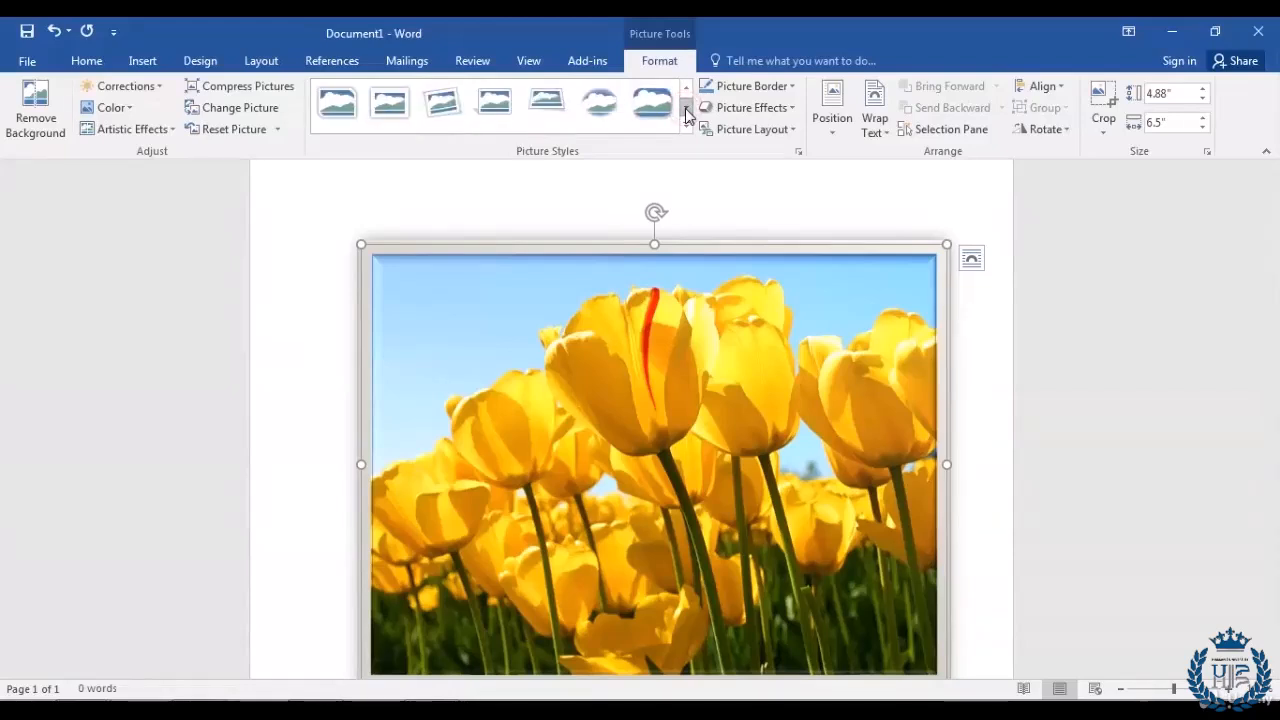
{"action": "left_click", "coordinate": [601, 112]}
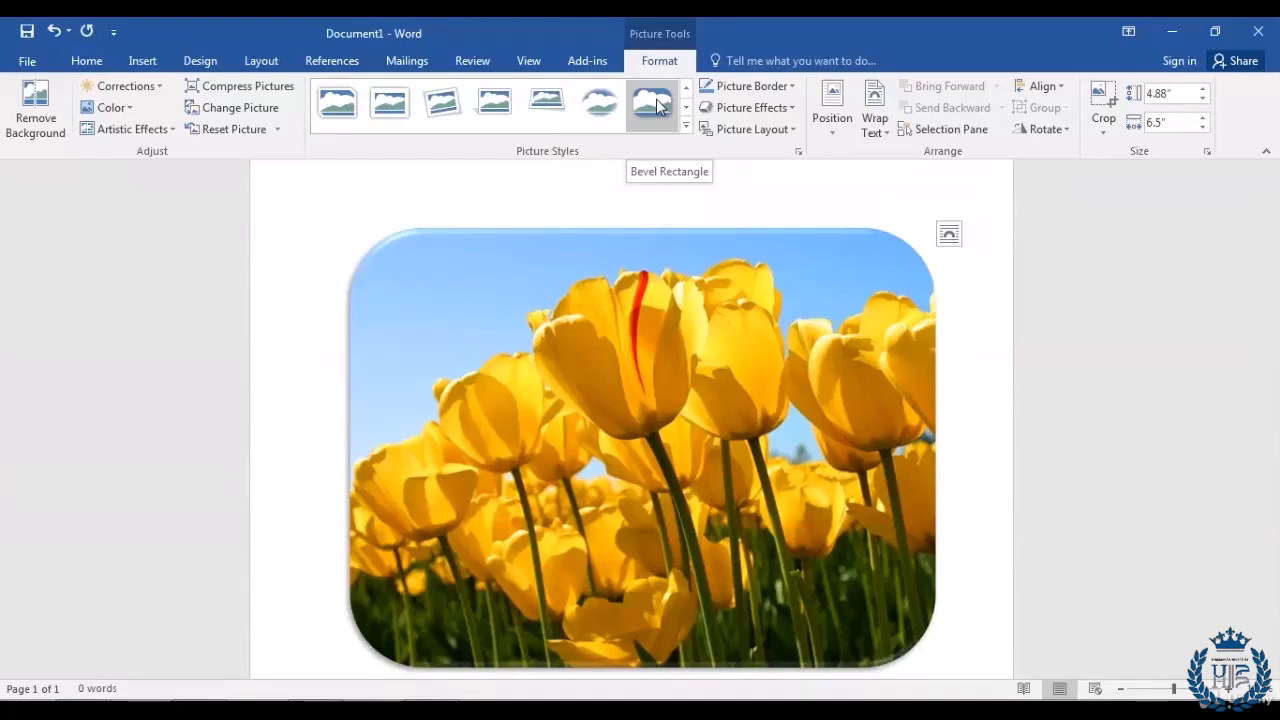
{"action": "left_click", "coordinate": [656, 99]}
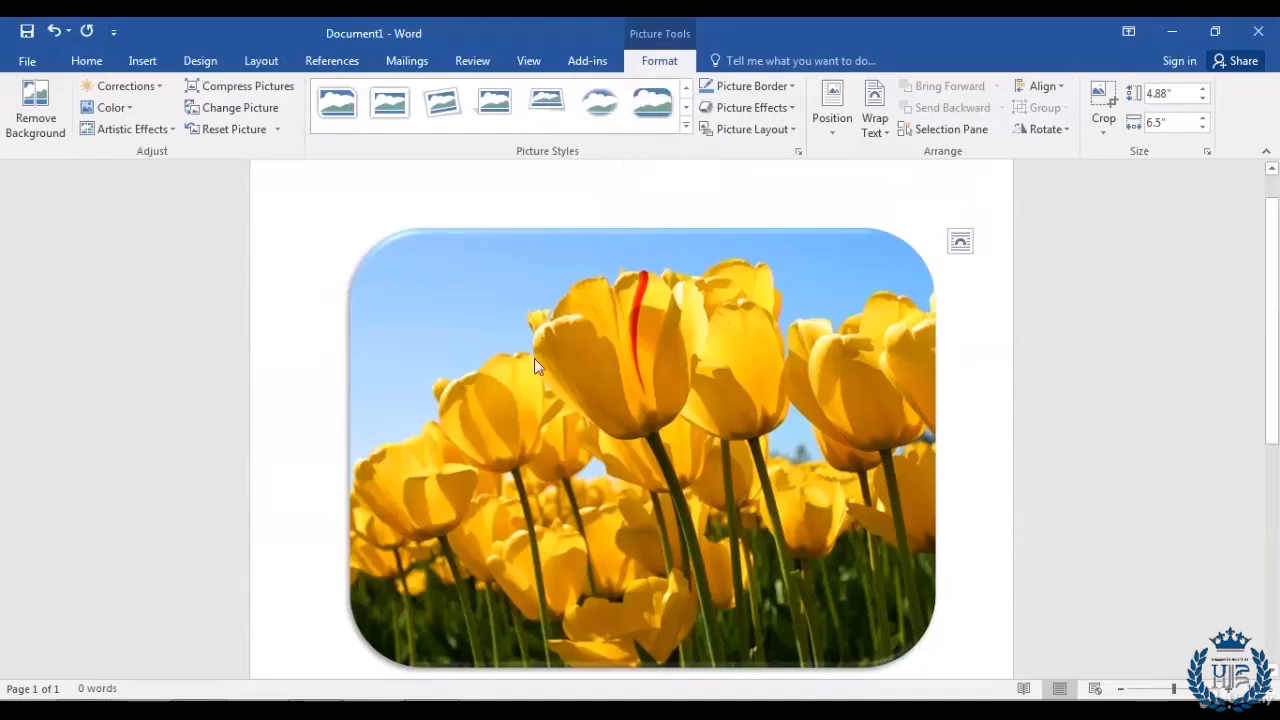
Step: Undo the bevelled picture style with Ctrl+Z so the tulips photo is a plain rectangle
{"action": "left_click", "coordinate": [314, 354]}
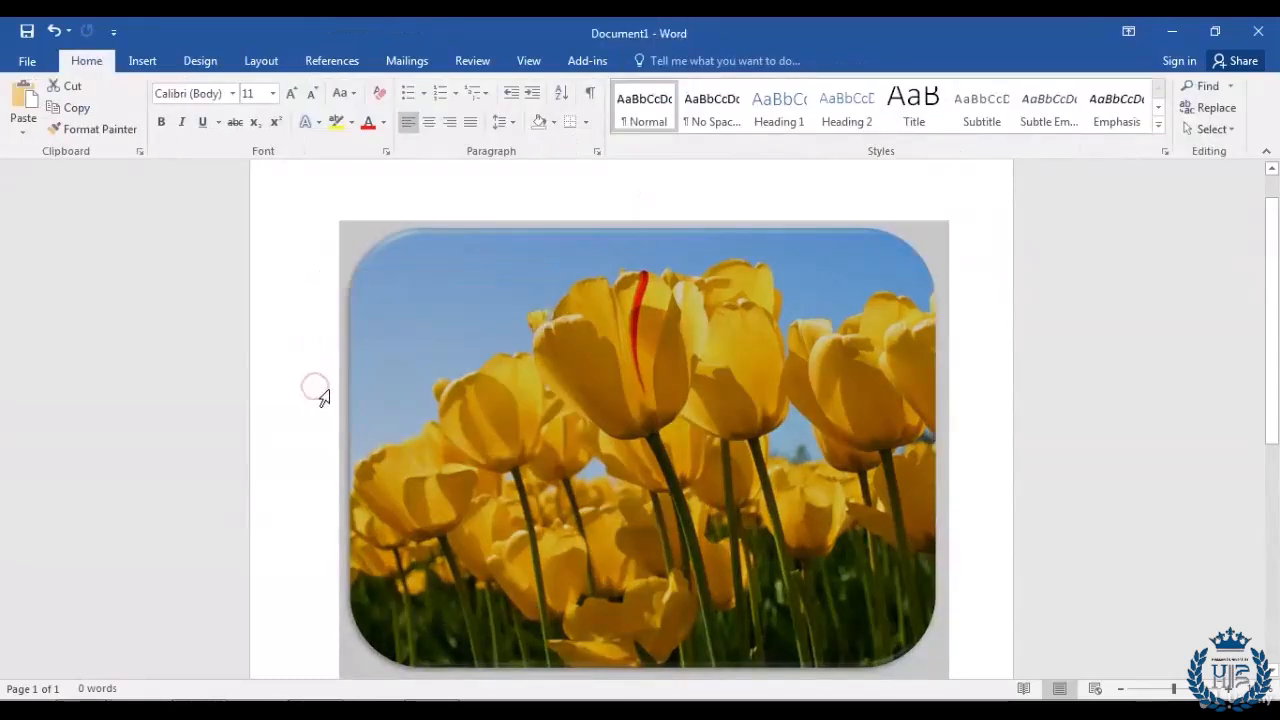
{"action": "key", "text": "ctrl+z"}
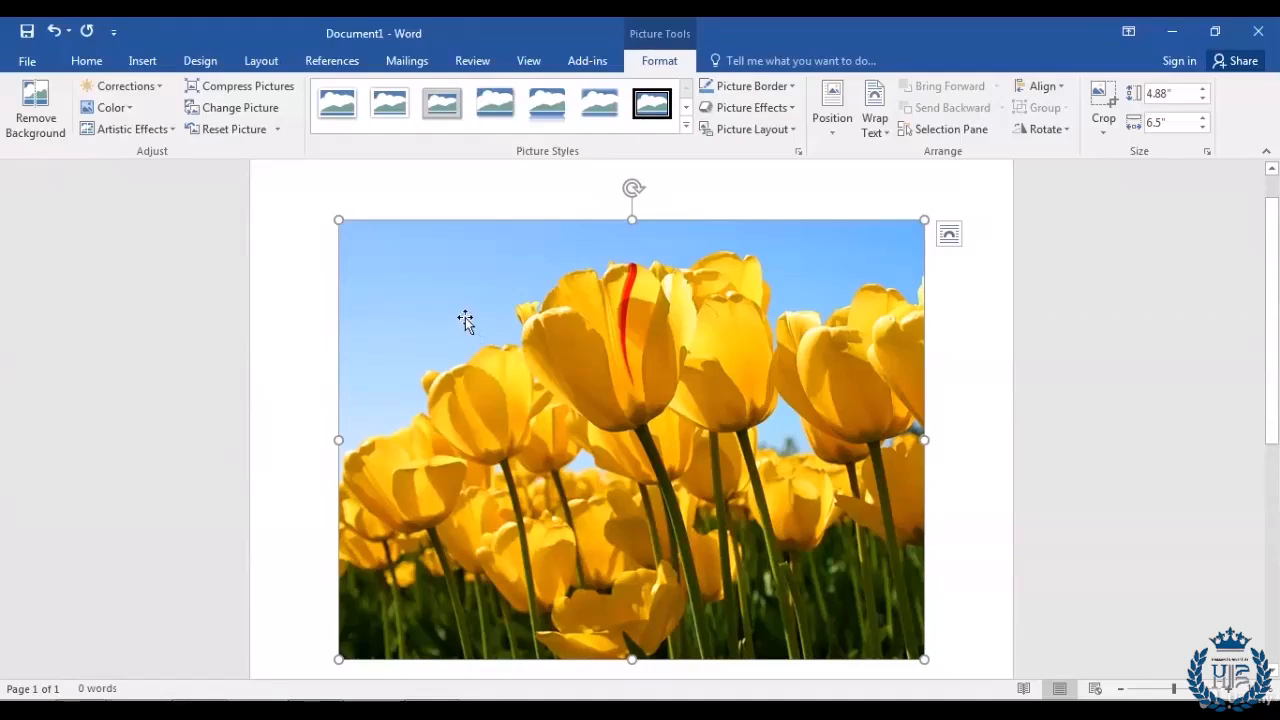
{"action": "left_click", "coordinate": [163, 88]}
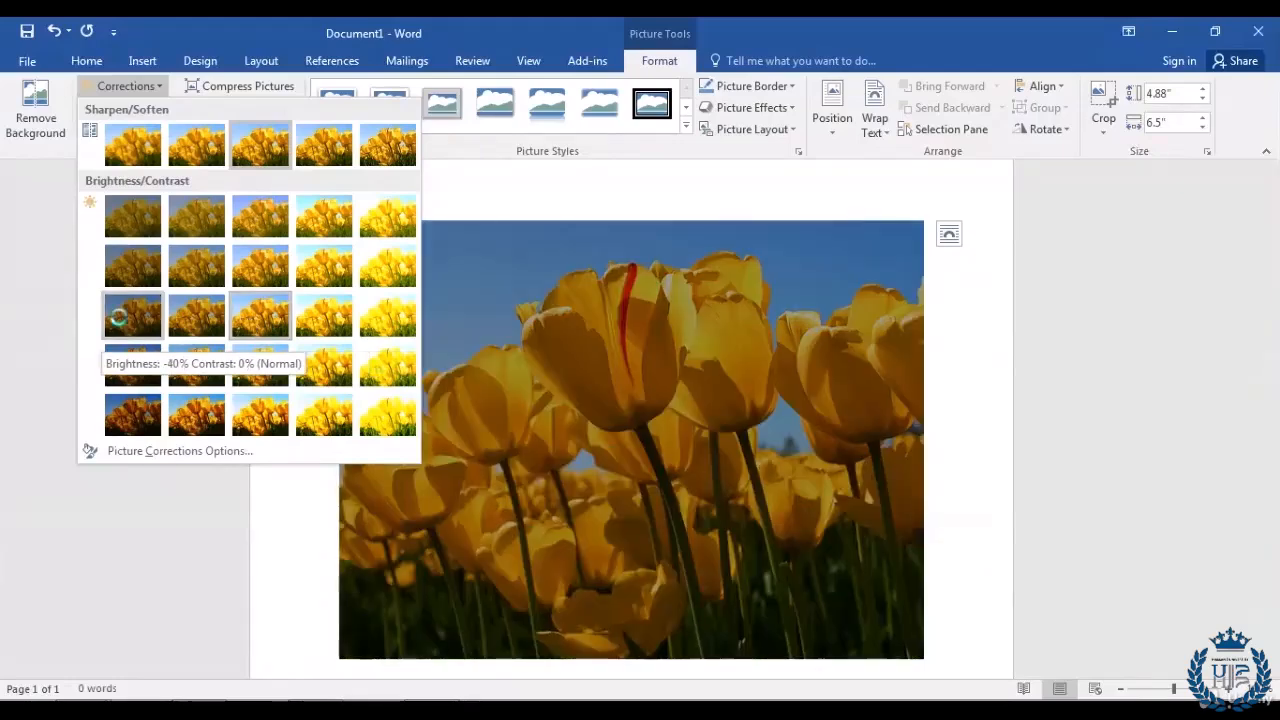
{"action": "left_click", "coordinate": [119, 317]}
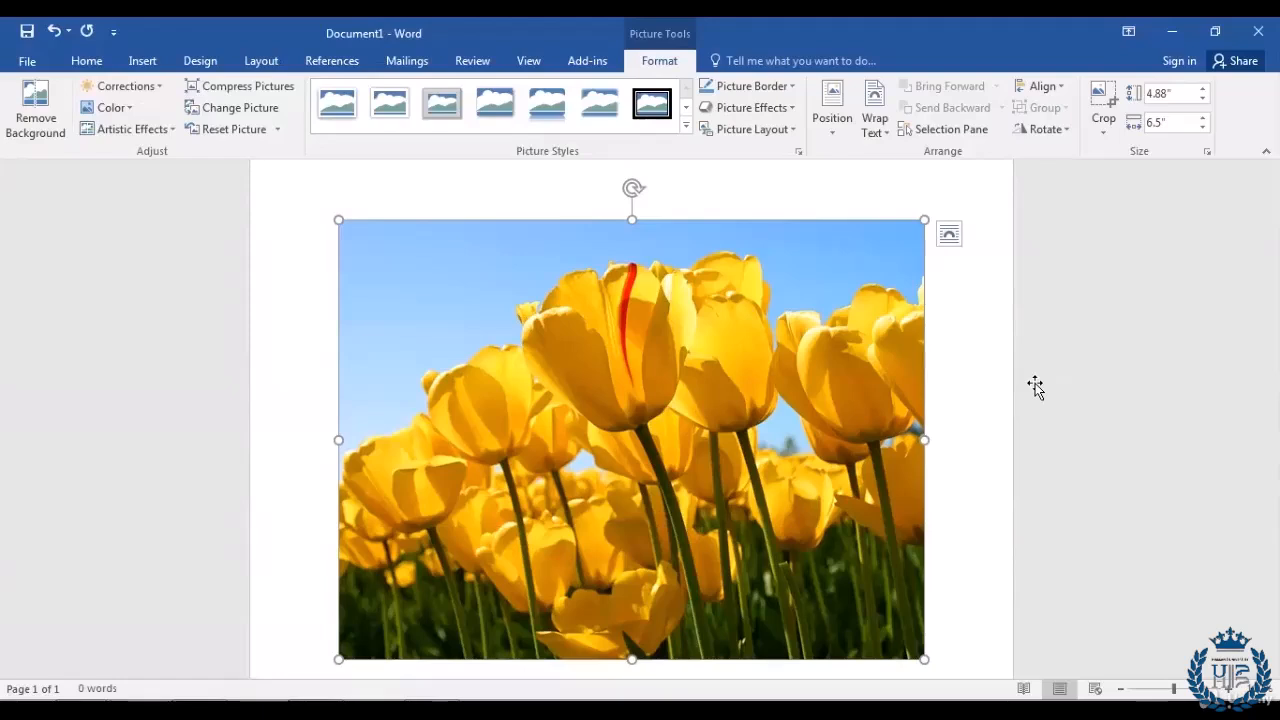
{"action": "left_click", "coordinate": [131, 107]}
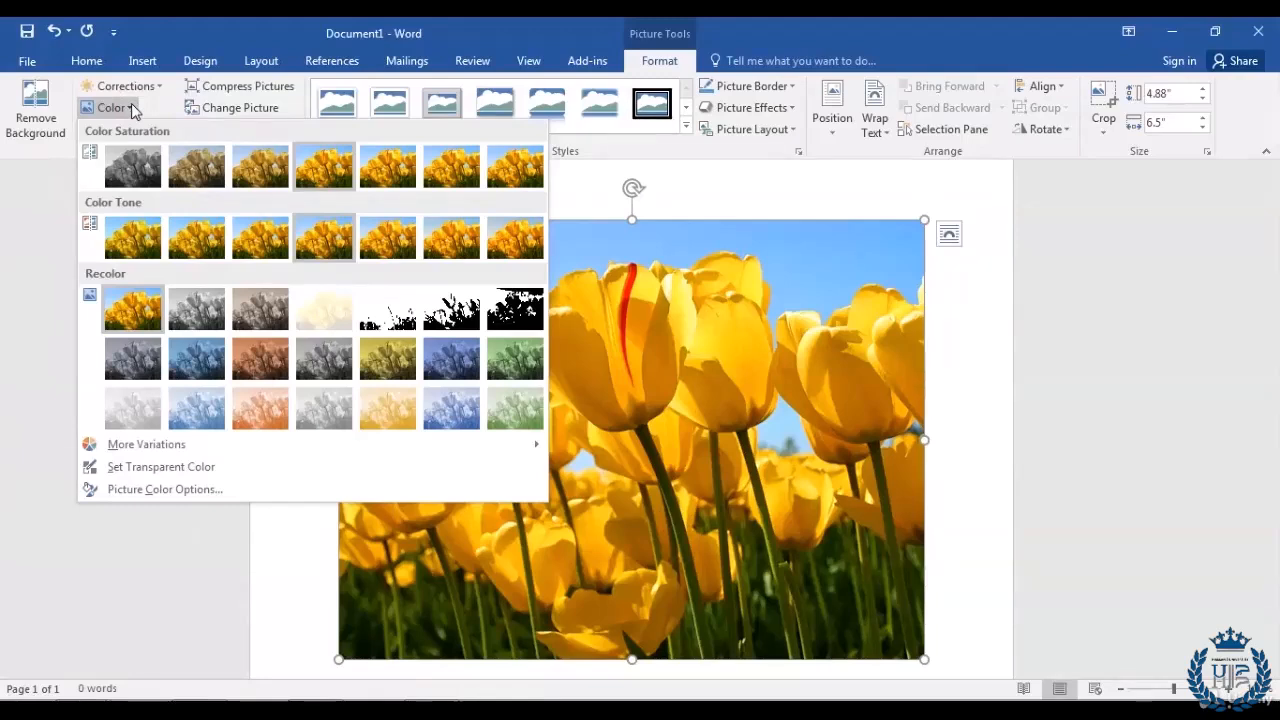
{"action": "left_click", "coordinate": [196, 317]}
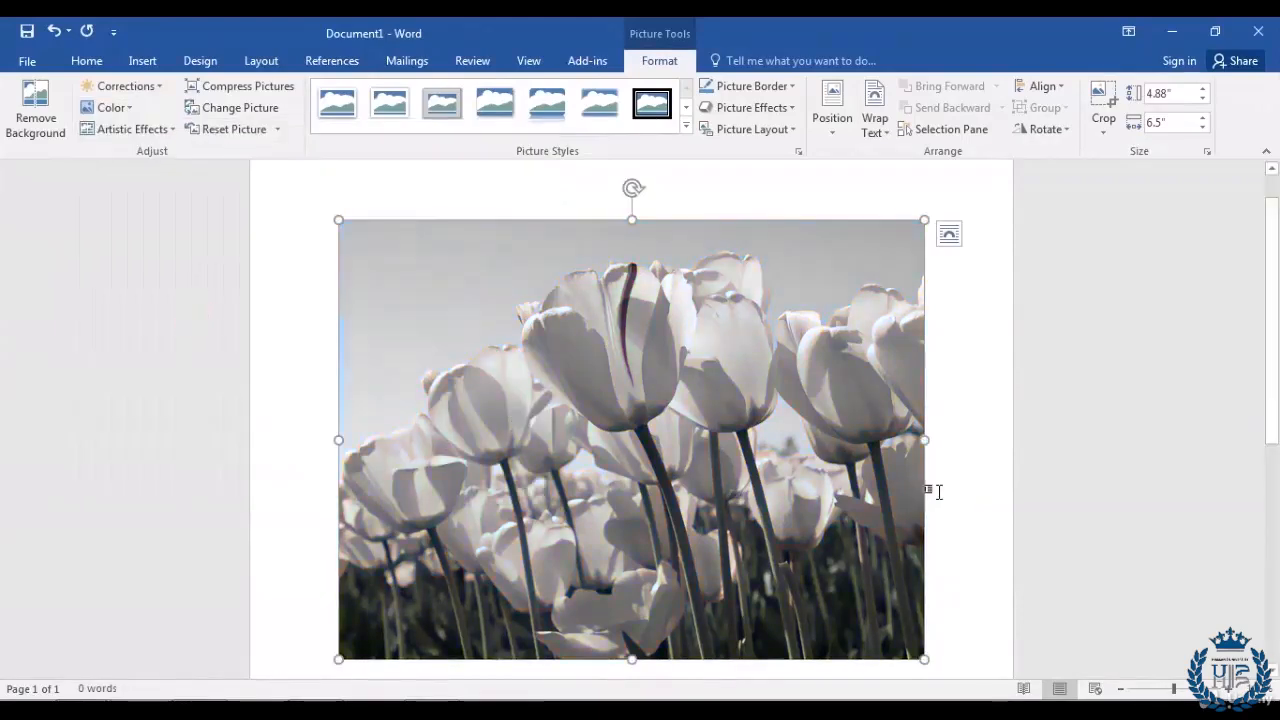
{"action": "left_click", "coordinate": [130, 112]}
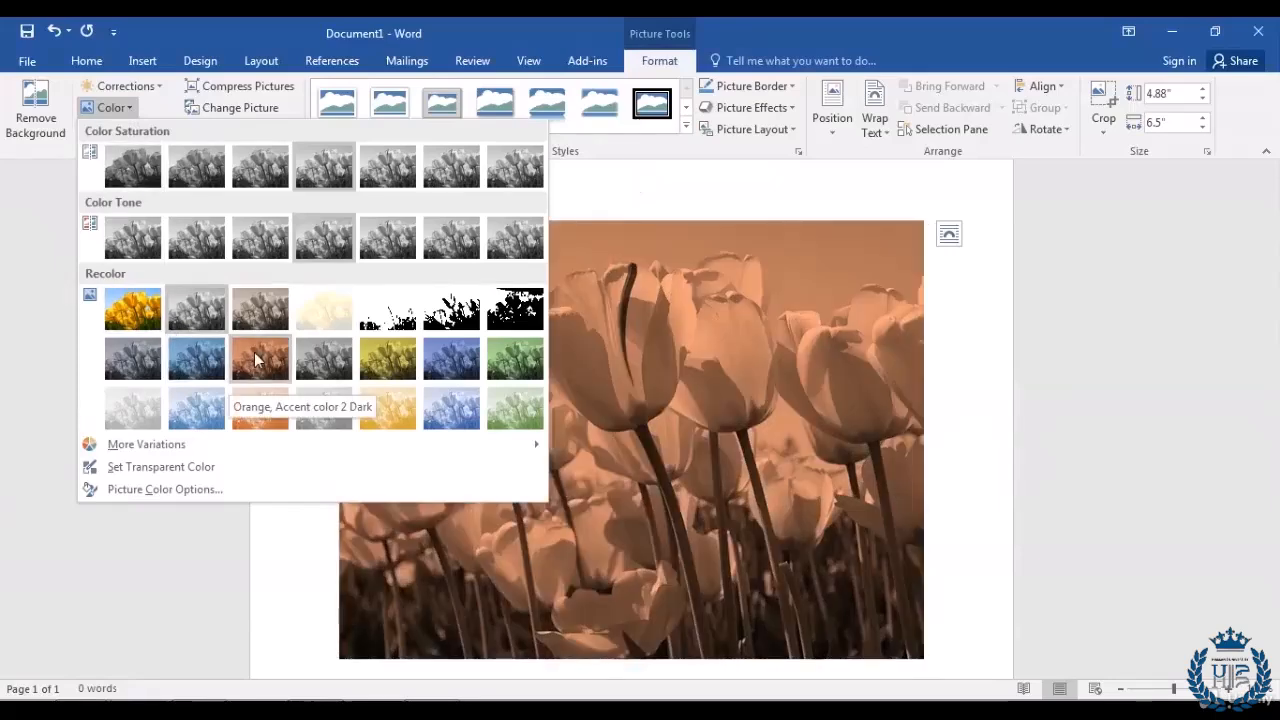
{"action": "left_click", "coordinate": [255, 358]}
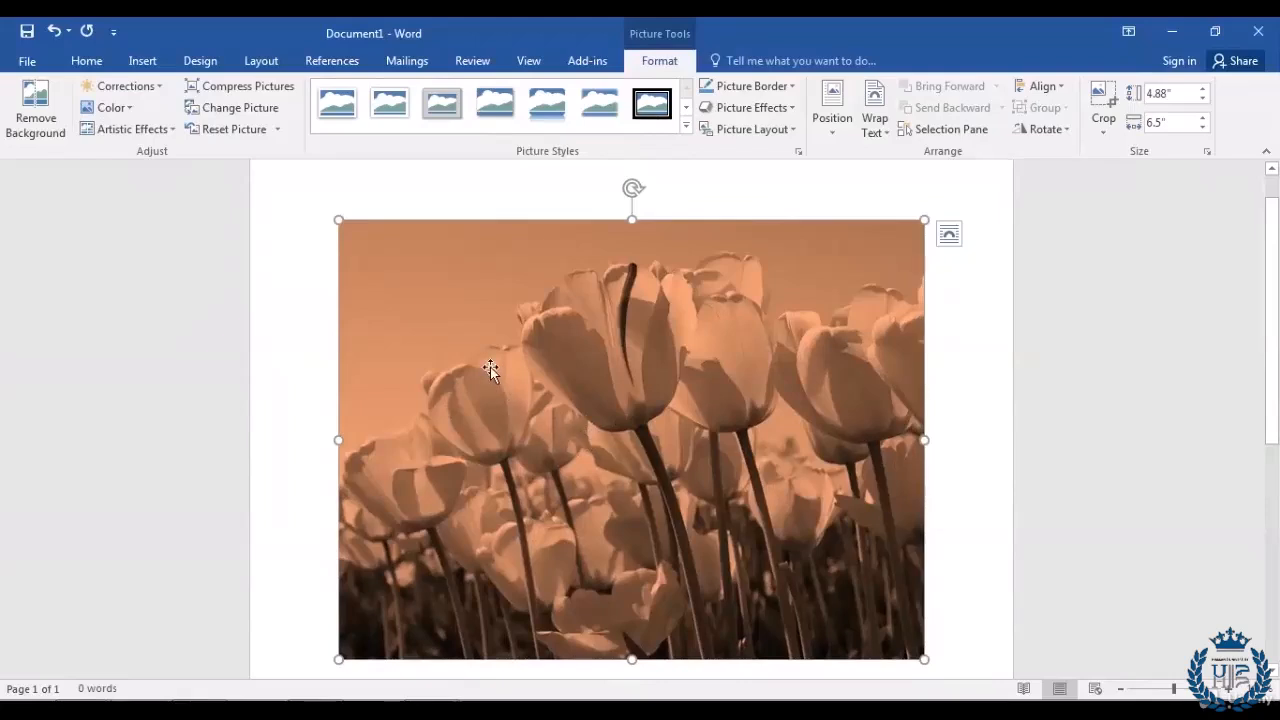
{"action": "left_click", "coordinate": [125, 108]}
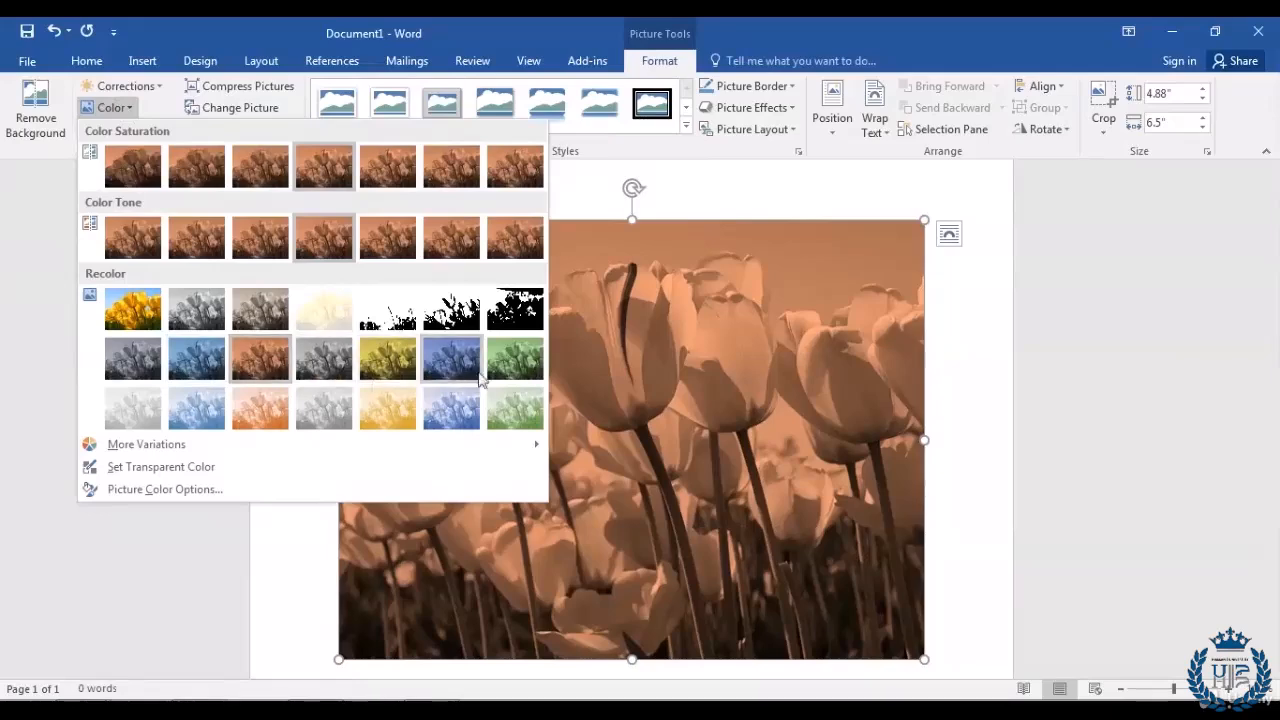
{"action": "left_click", "coordinate": [509, 368]}
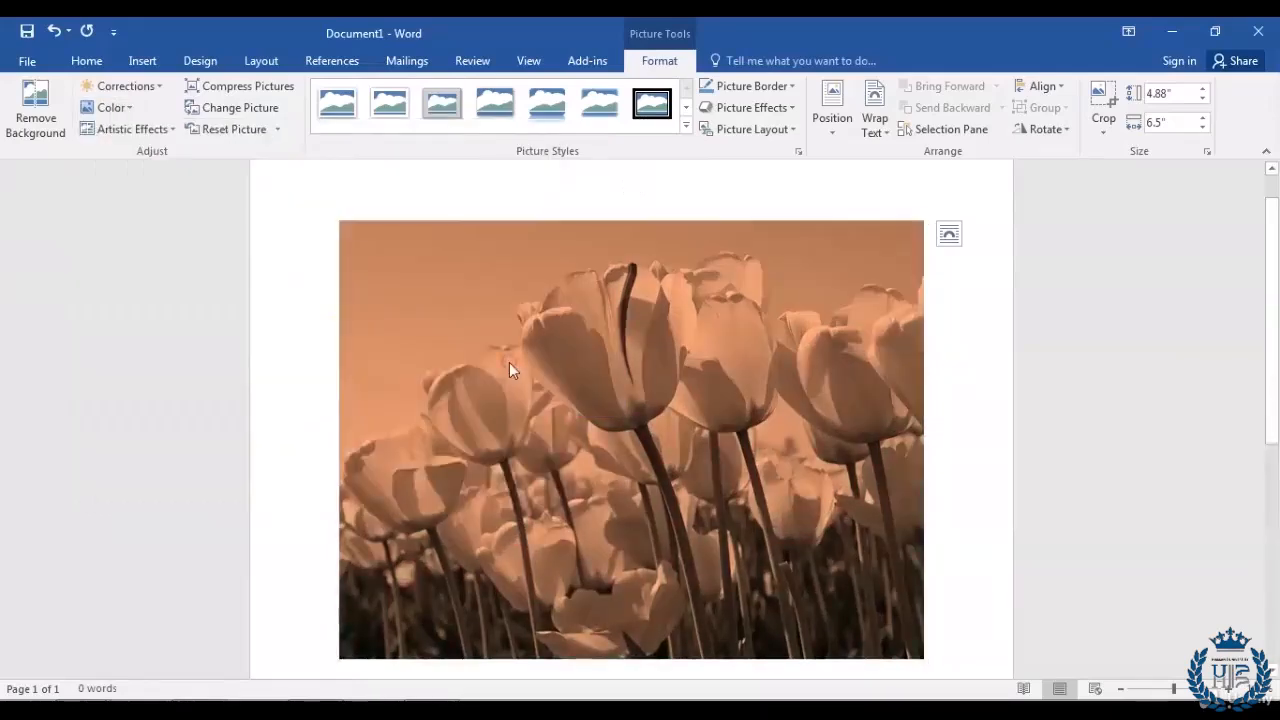
{"action": "left_click", "coordinate": [986, 404]}
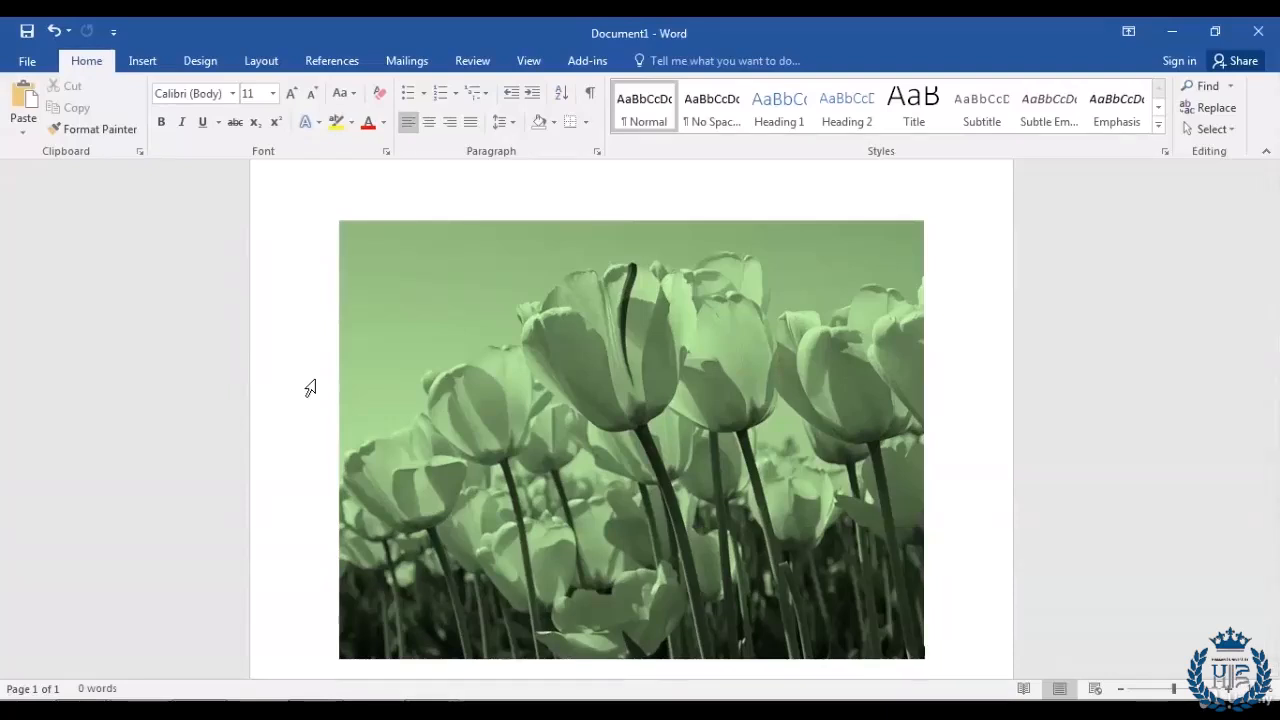
{"action": "key", "text": "ctrl+z"}
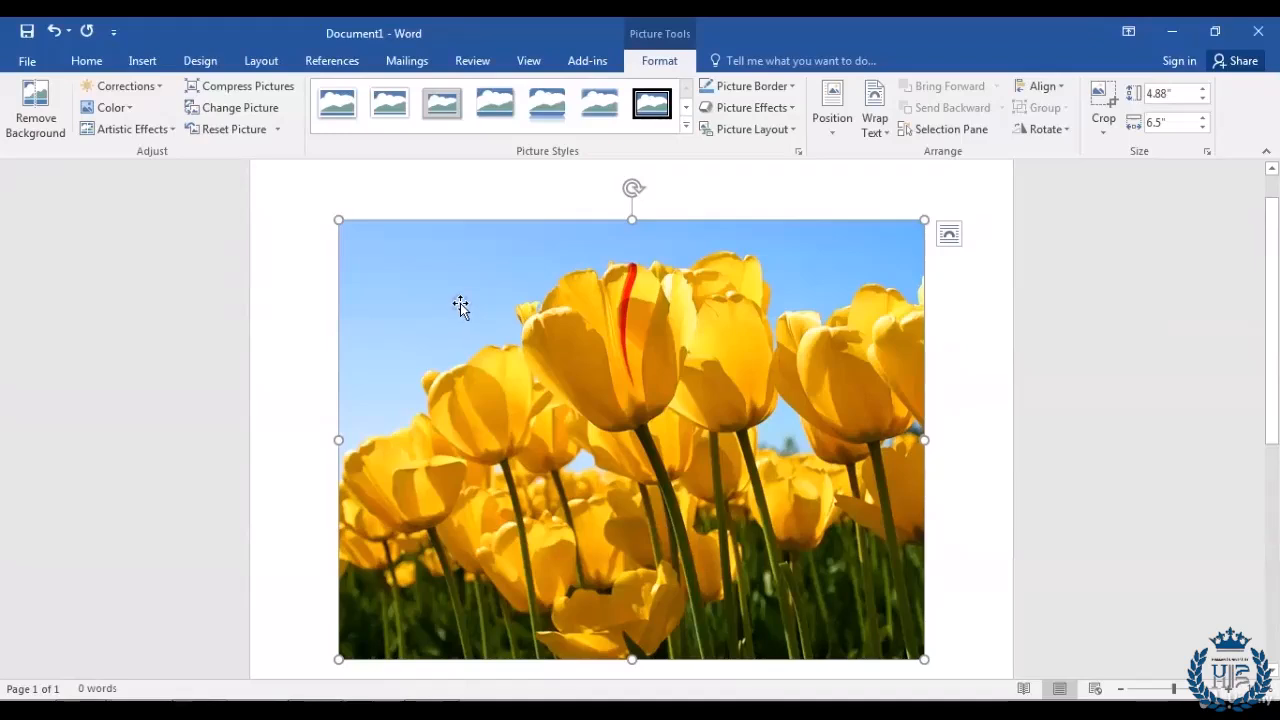
Step: Apply the Pencil Sketch artistic effect to the tulips photo
{"action": "left_click", "coordinate": [174, 130]}
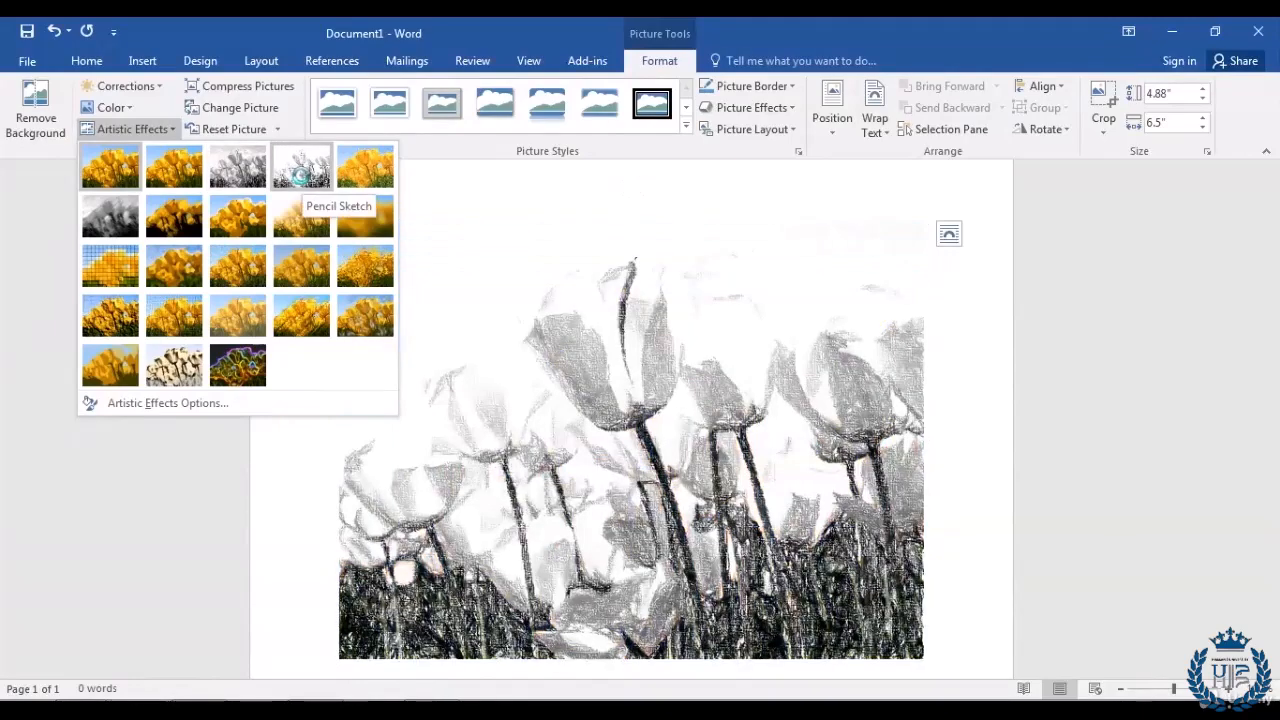
{"action": "left_click", "coordinate": [301, 175]}
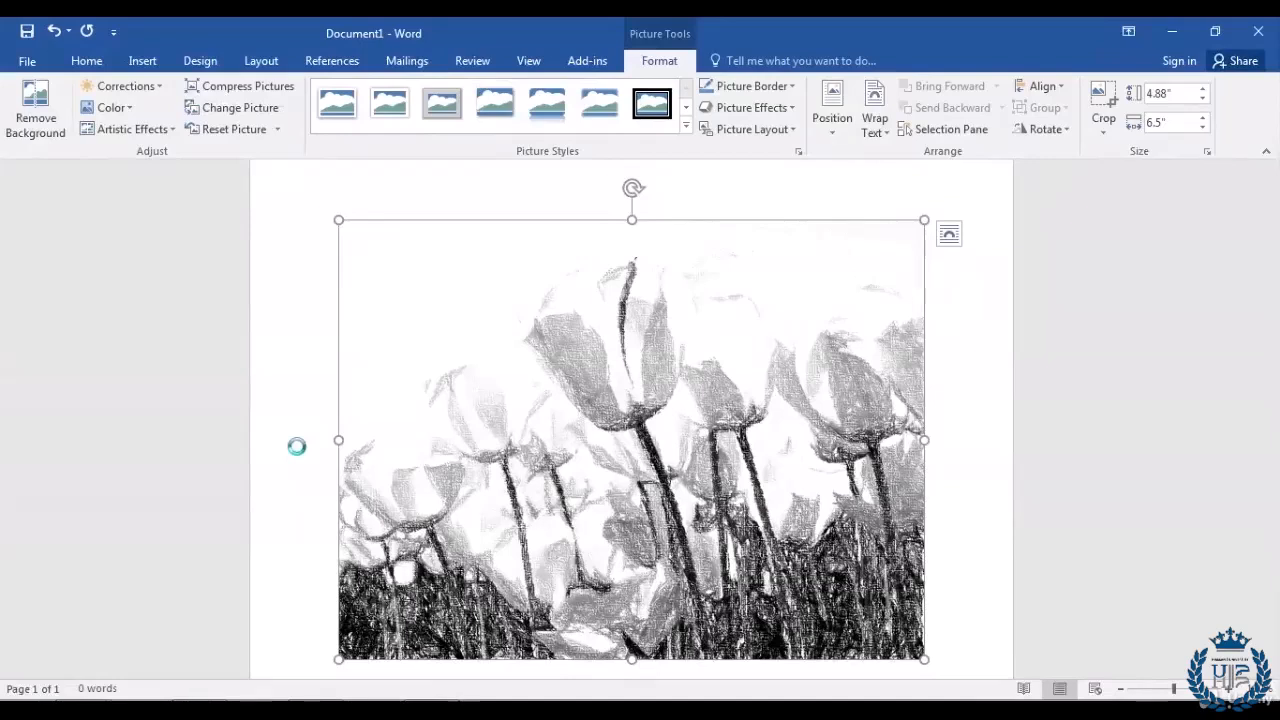
{"action": "left_click", "coordinate": [173, 130]}
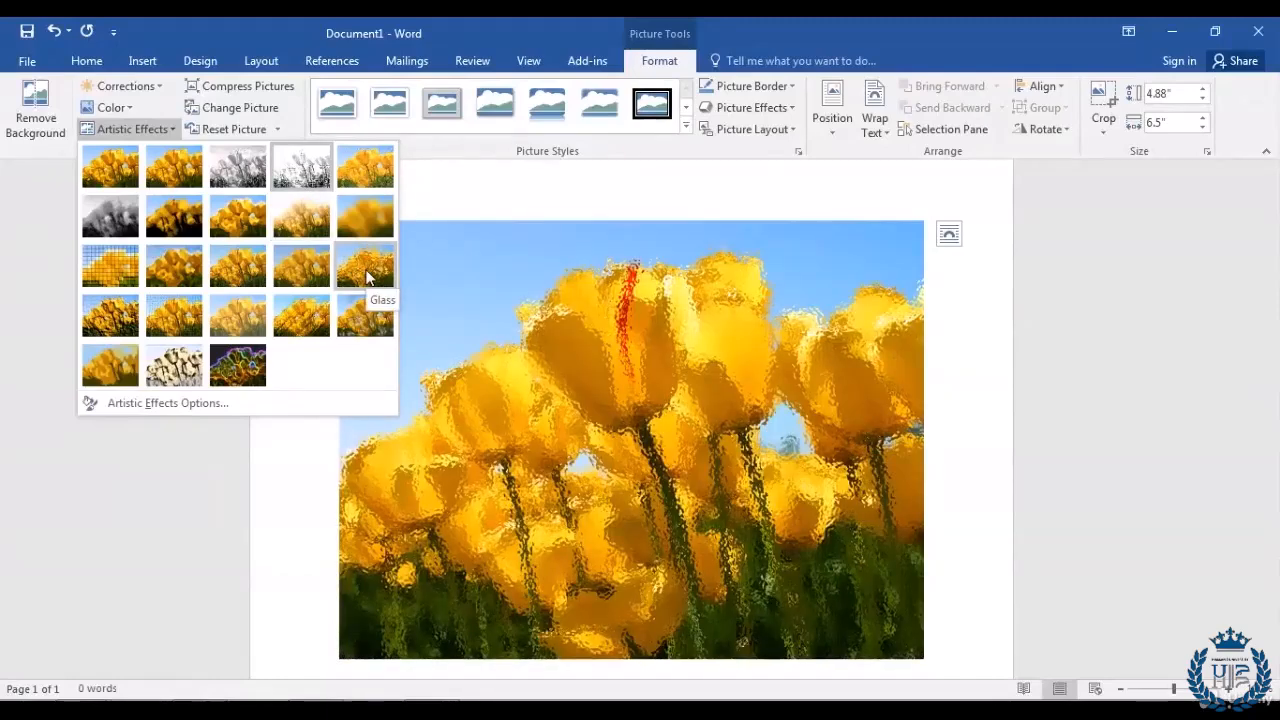
Step: Apply the Glass effect, then replace it with the second-row, fifth-column artistic effect
{"action": "left_click", "coordinate": [367, 277]}
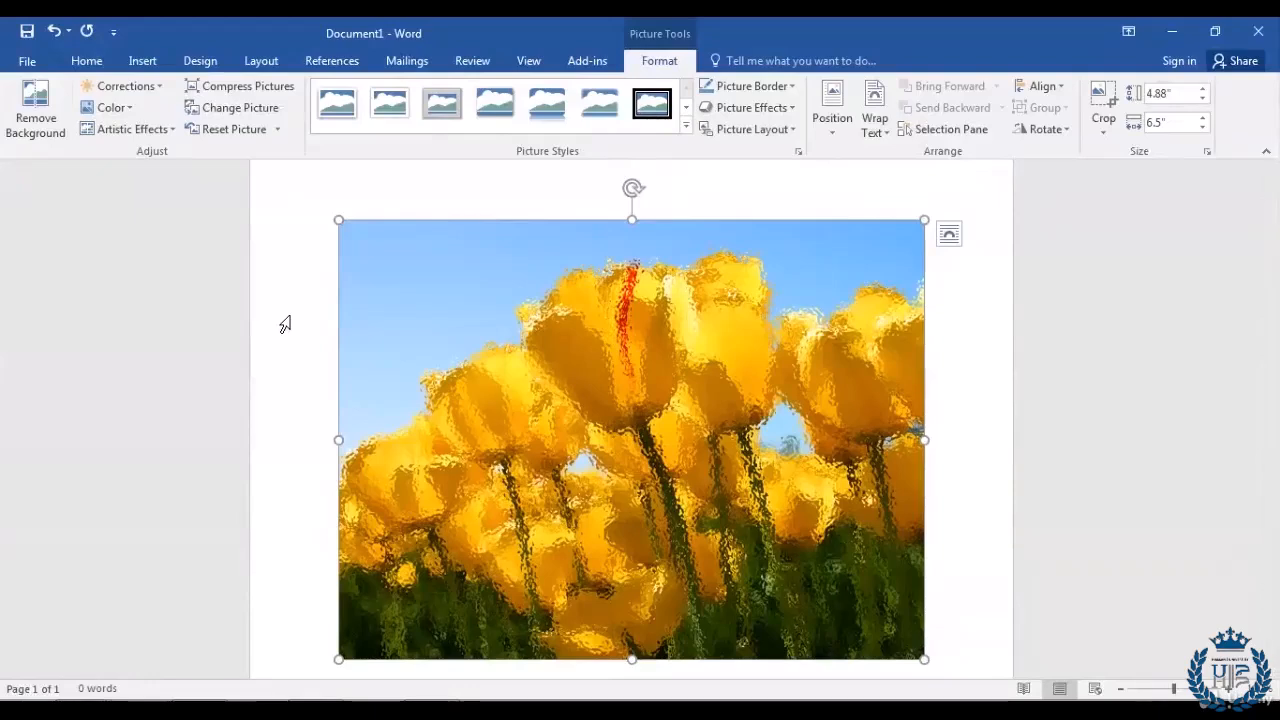
{"action": "left_click", "coordinate": [172, 130]}
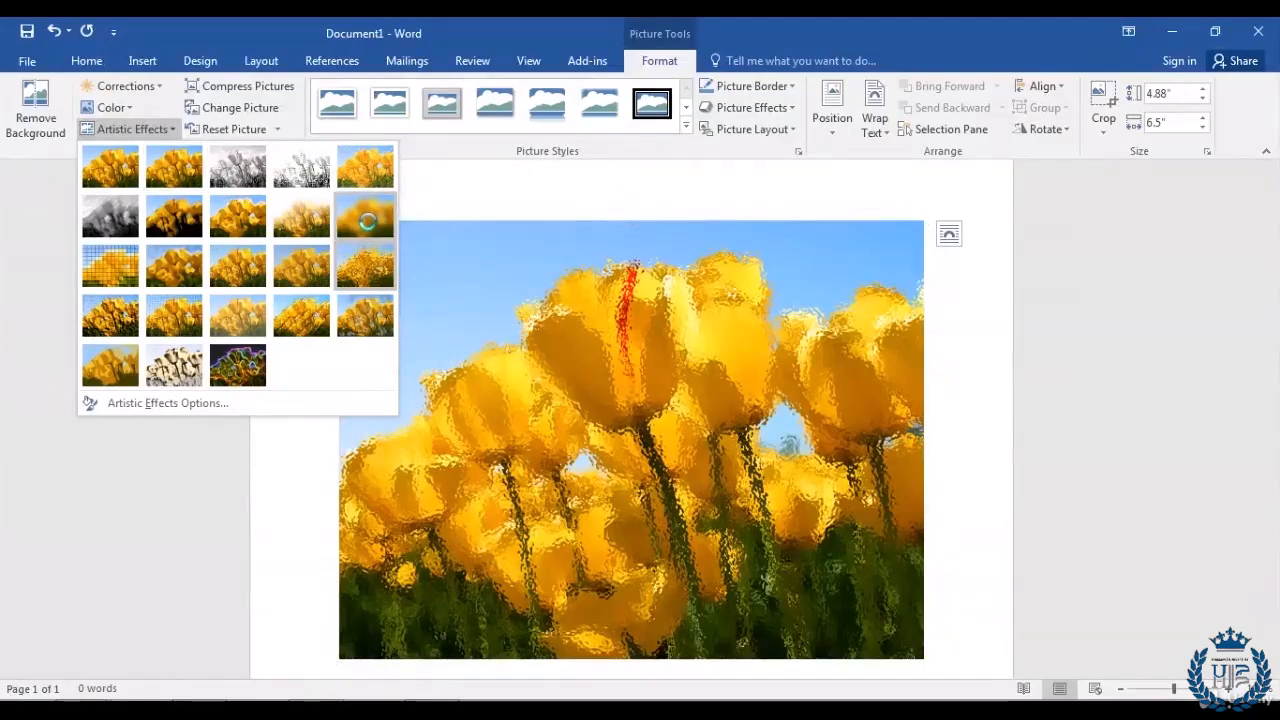
{"action": "left_click", "coordinate": [368, 220]}
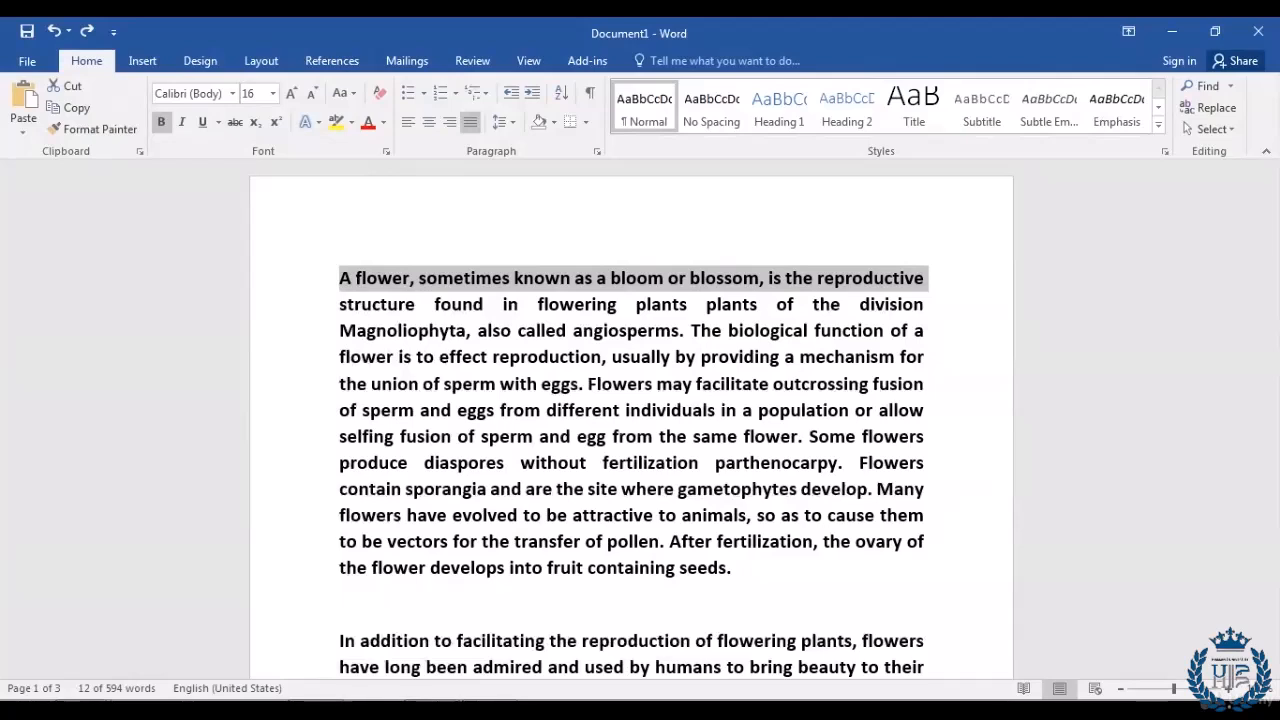
Step: Insert the Built-in Banded cover page at the front of the flower article
{"action": "left_click", "coordinate": [306, 277]}
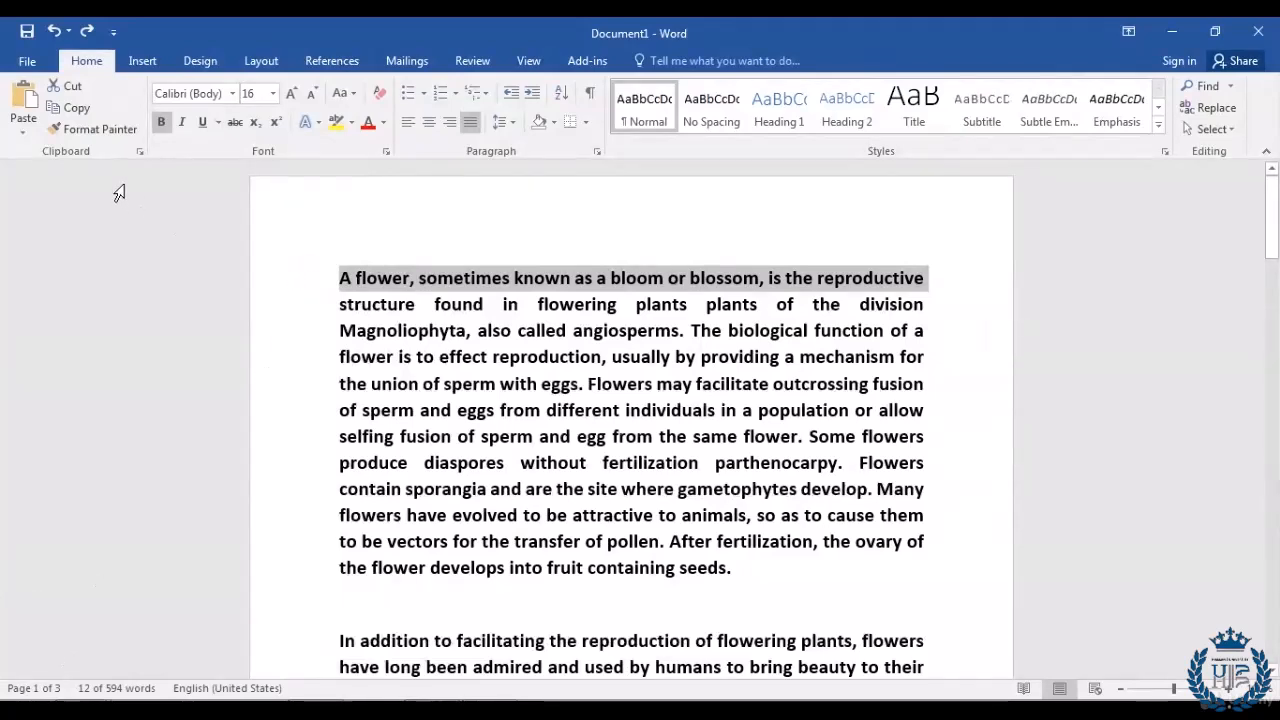
{"action": "left_click", "coordinate": [134, 62]}
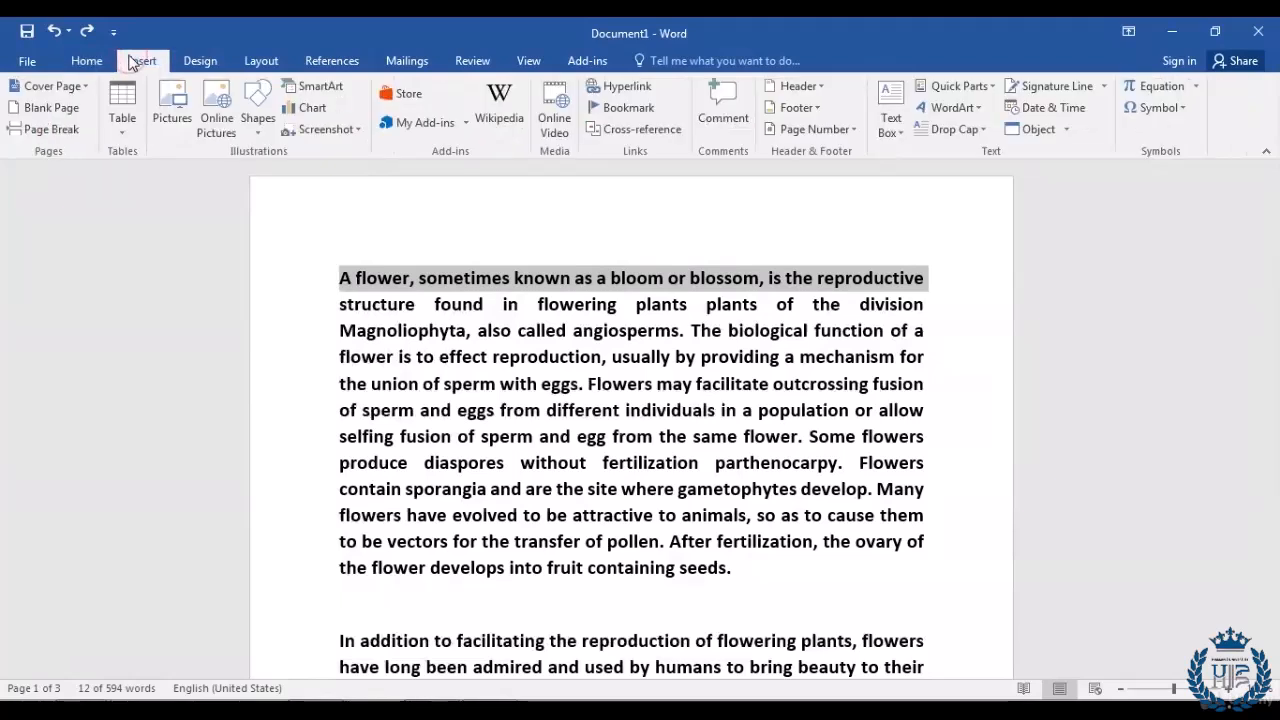
{"action": "left_click", "coordinate": [87, 93]}
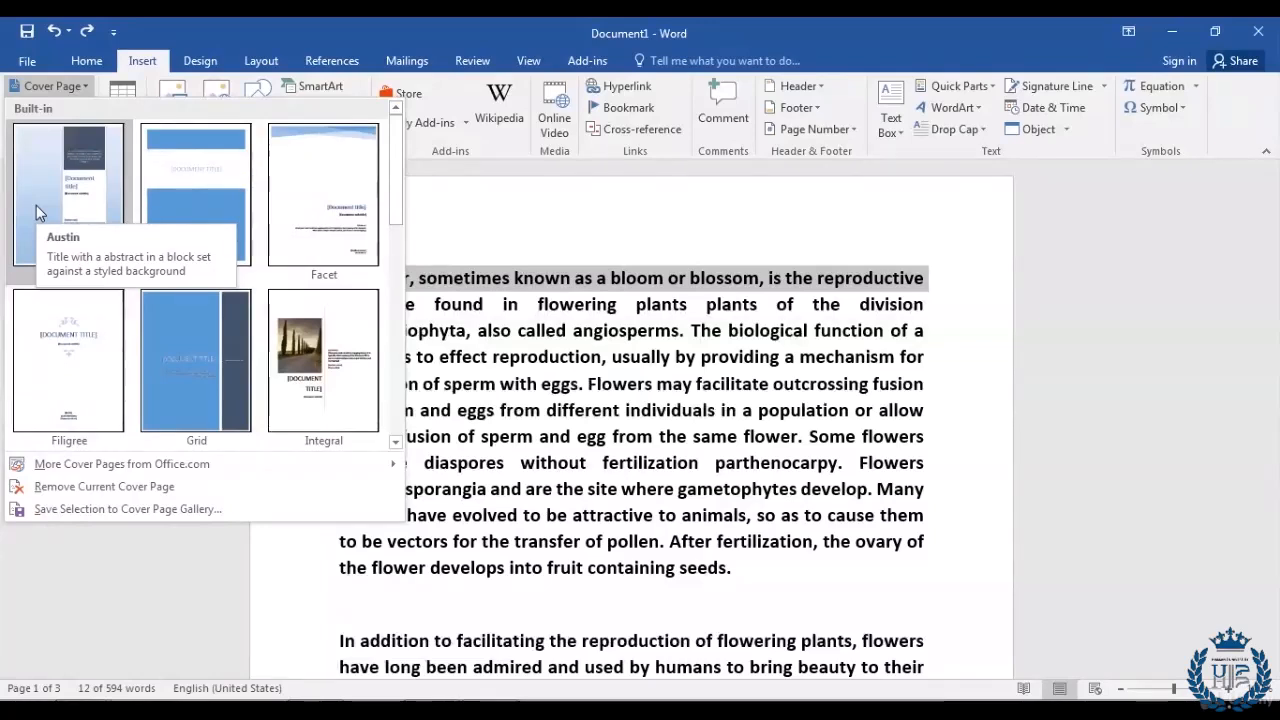
{"action": "left_click", "coordinate": [194, 217]}
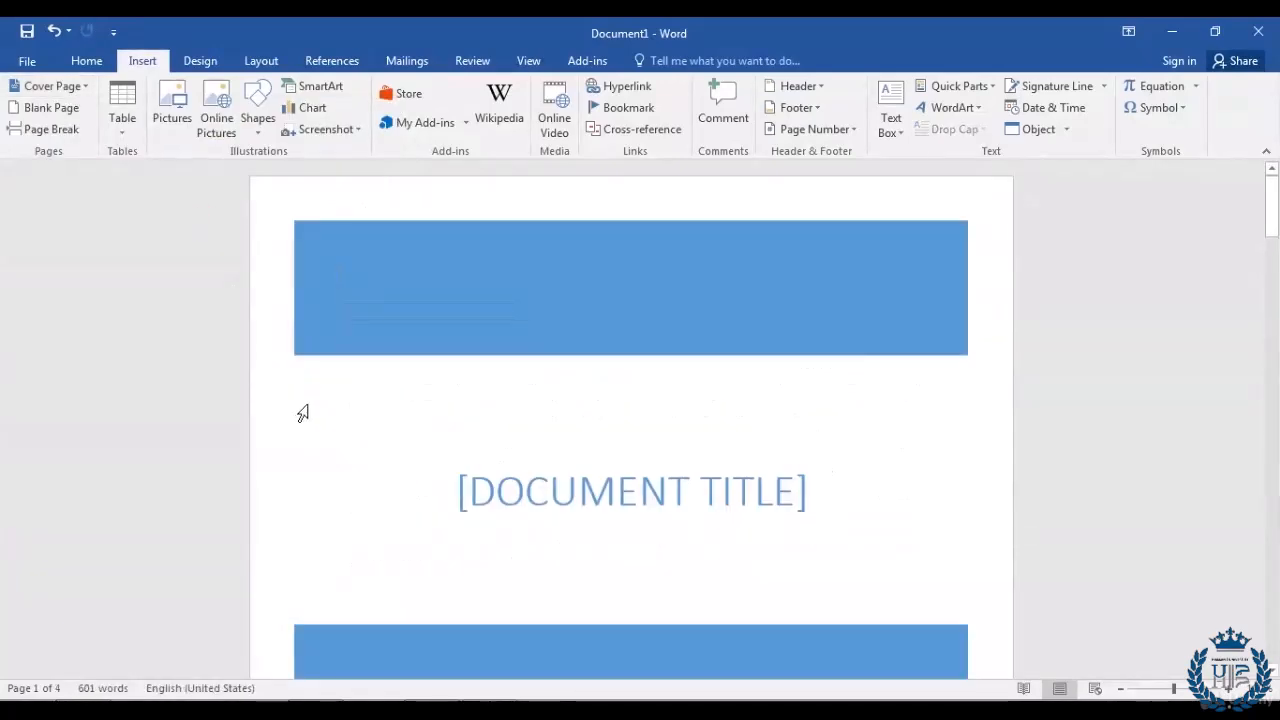
{"action": "scroll", "coordinate": [303, 413], "scroll_direction": "down", "scroll_amount": 2}
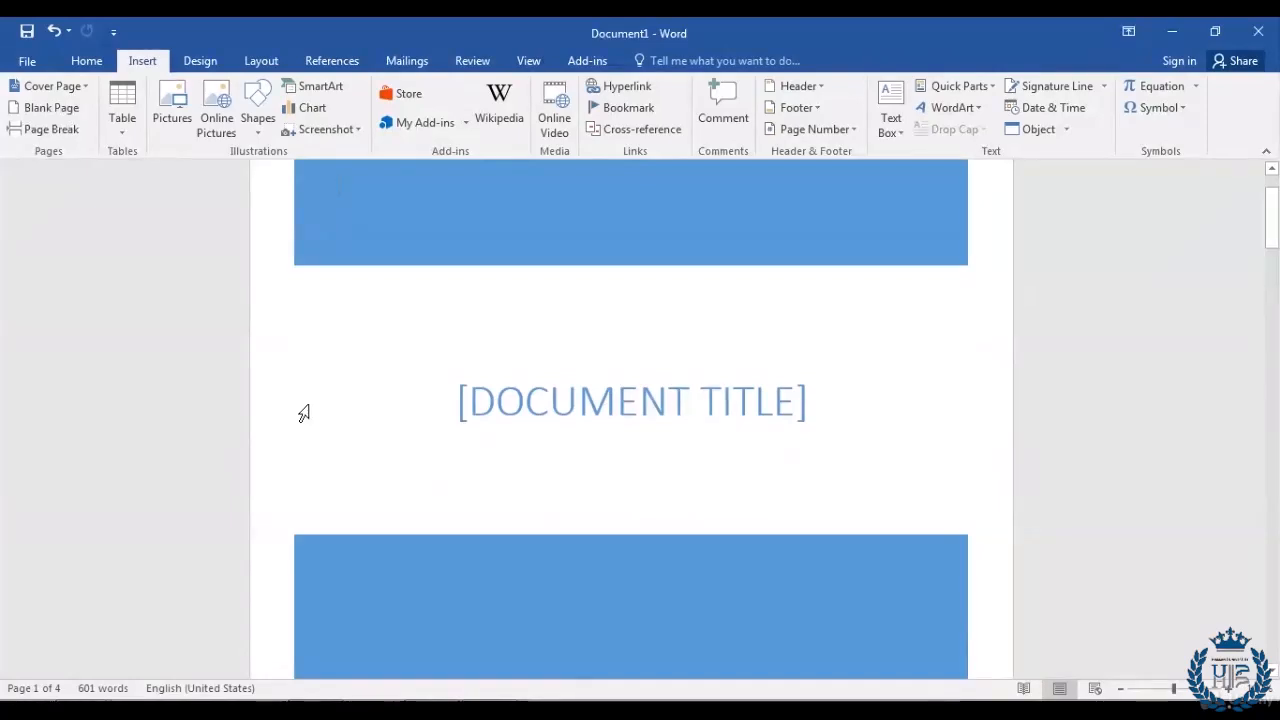
{"action": "scroll", "coordinate": [303, 413], "scroll_direction": "down", "scroll_amount": 10}
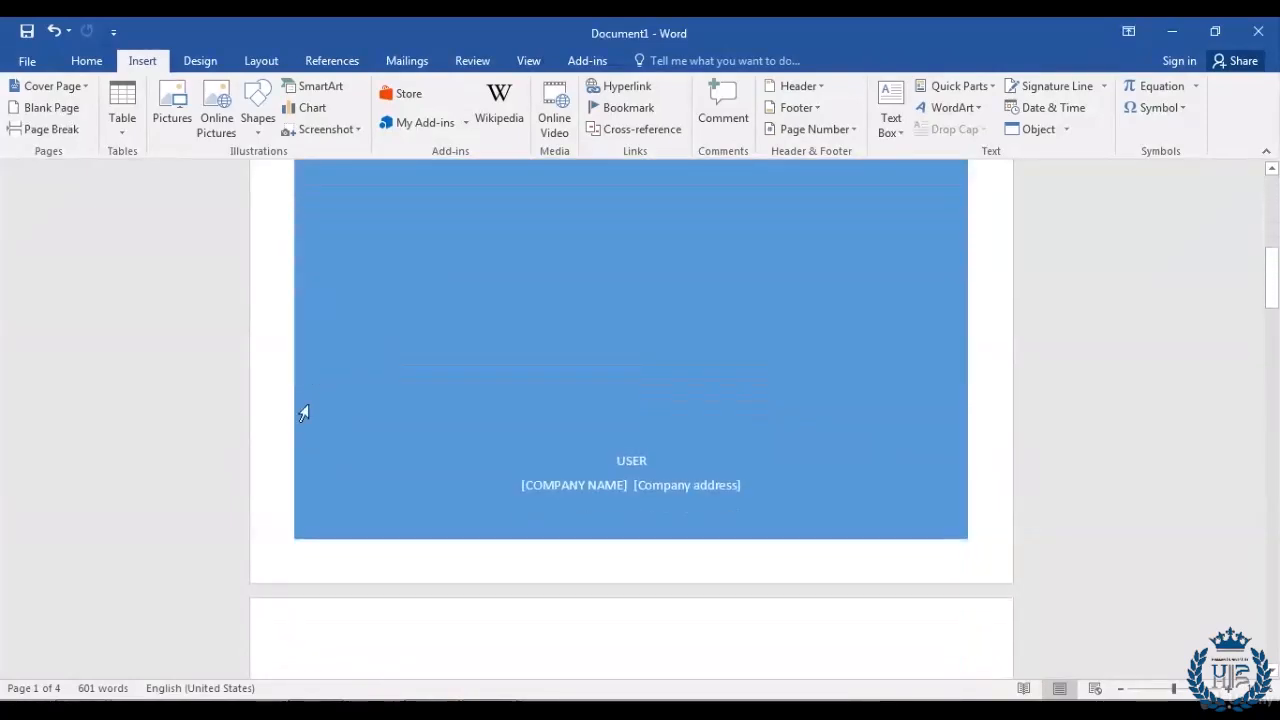
{"action": "scroll", "coordinate": [303, 413], "scroll_direction": "down", "scroll_amount": 6}
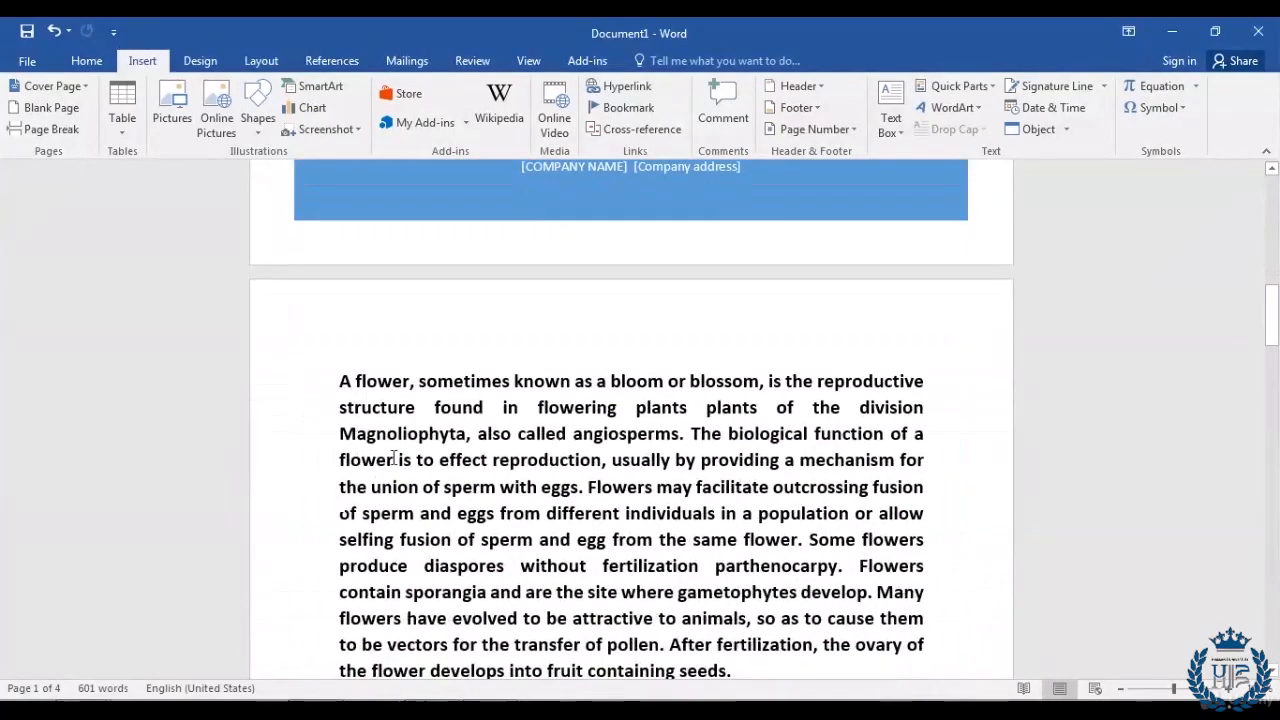
{"action": "scroll", "coordinate": [394, 460], "scroll_direction": "up", "scroll_amount": 17}
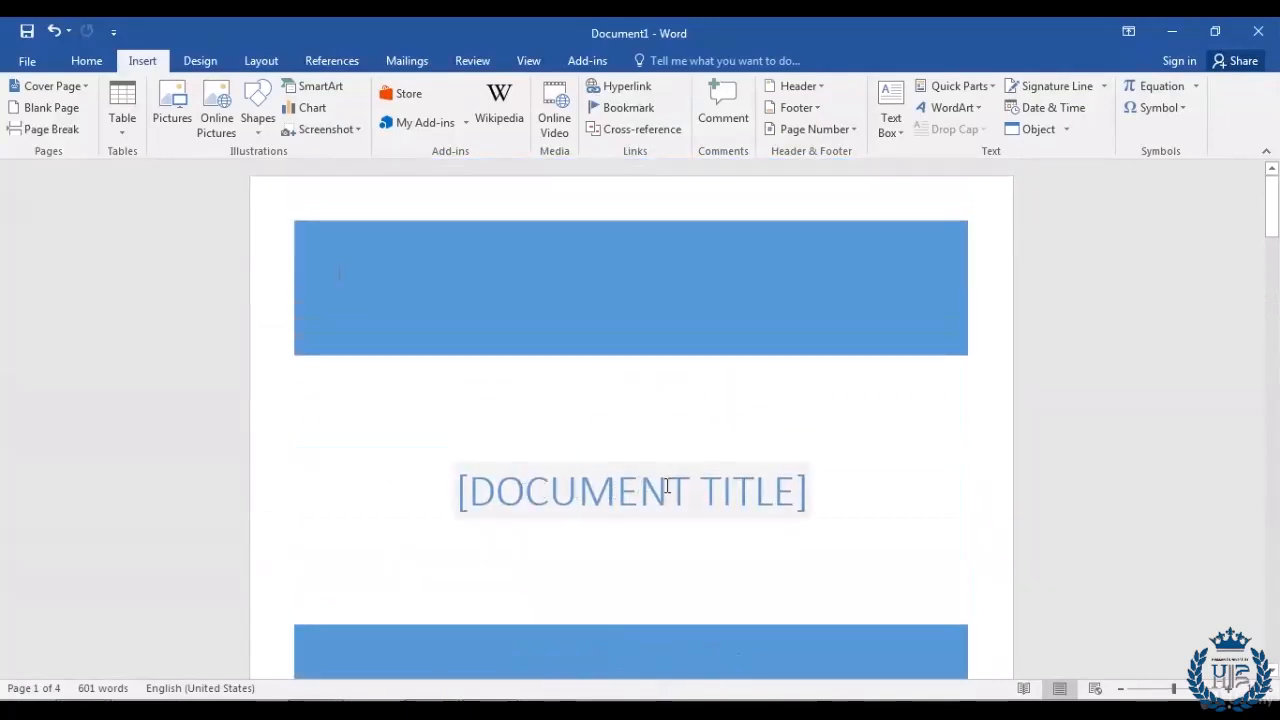
{"action": "left_click", "coordinate": [624, 496]}
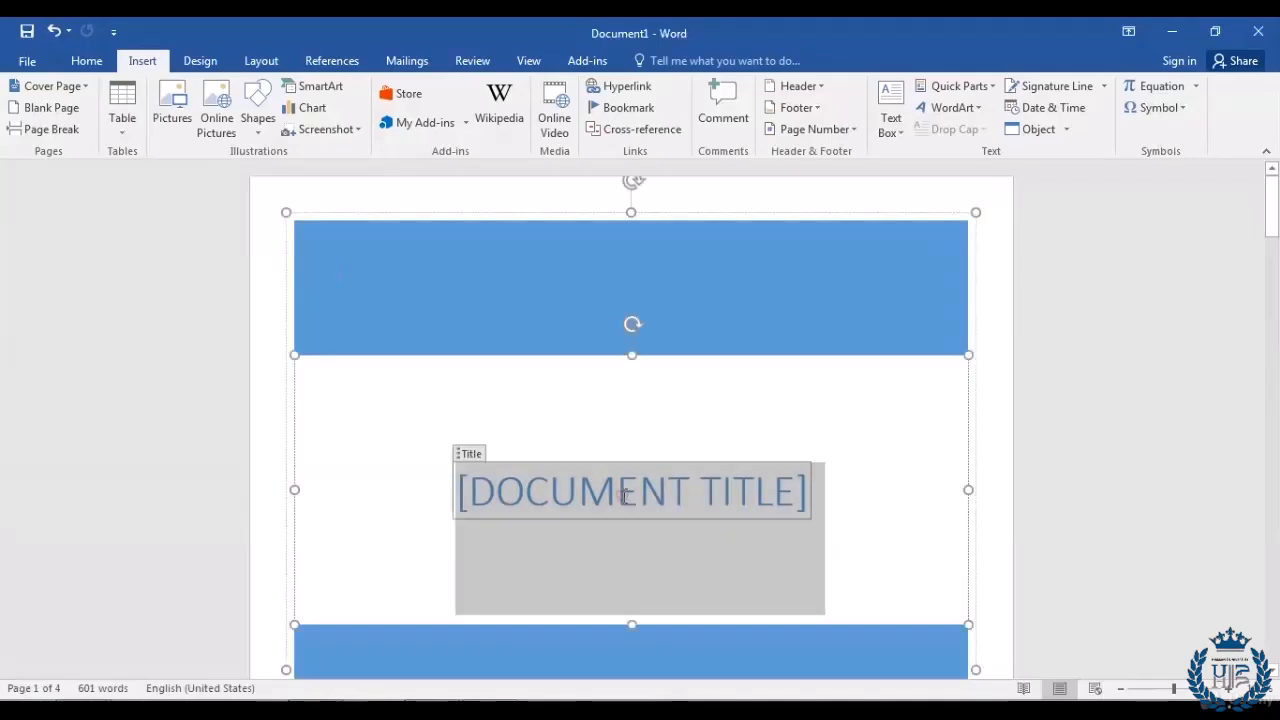
{"action": "type", "text": "F"}
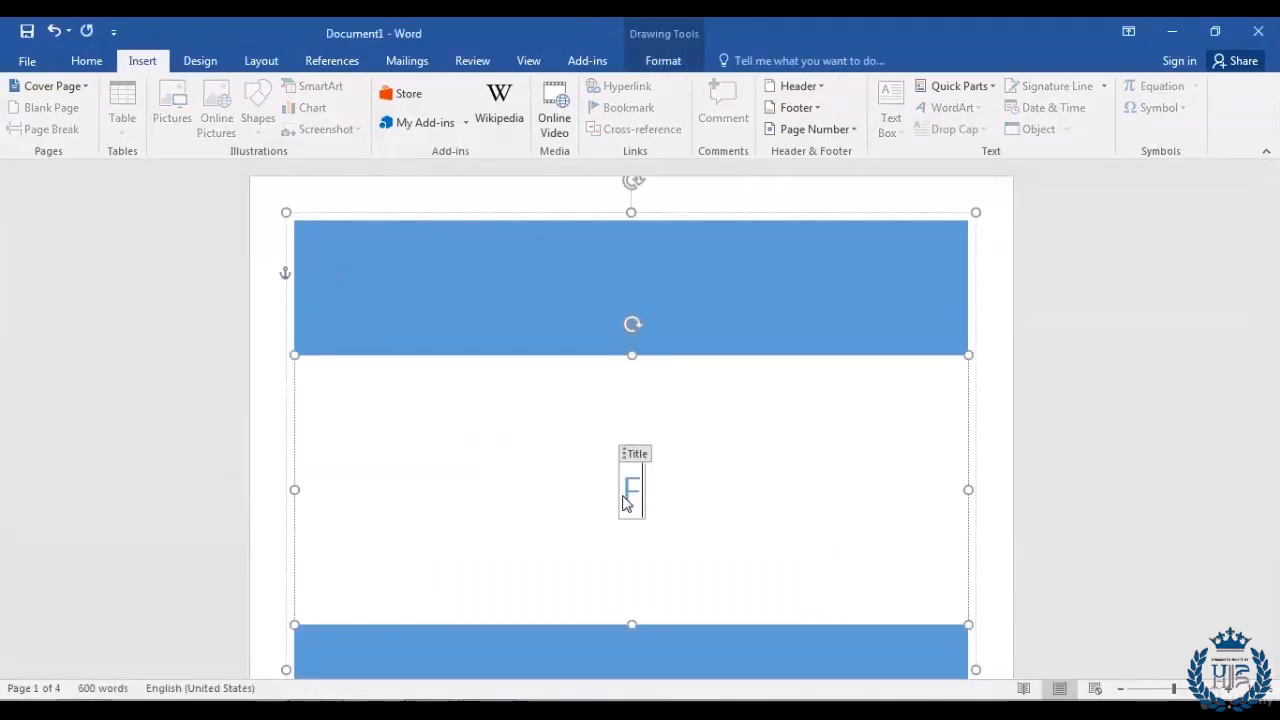
{"action": "type", "text": "LOWER"}
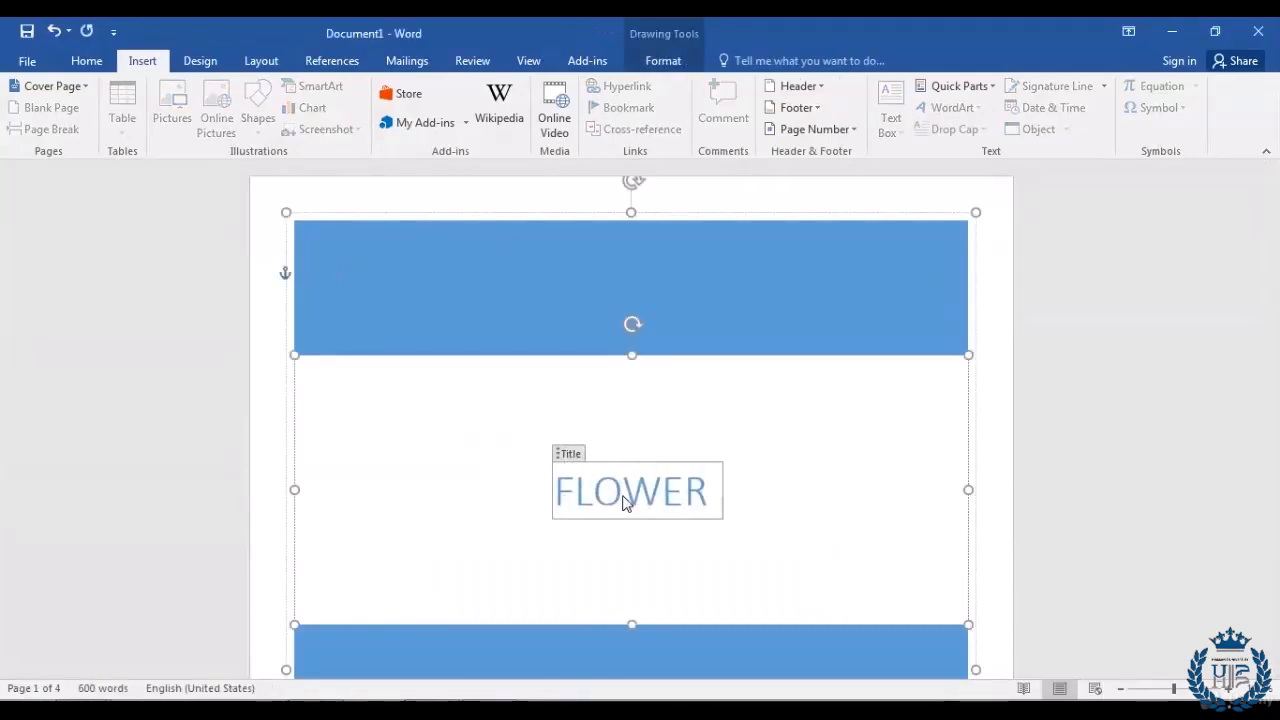
{"action": "type", "text": " ART"}
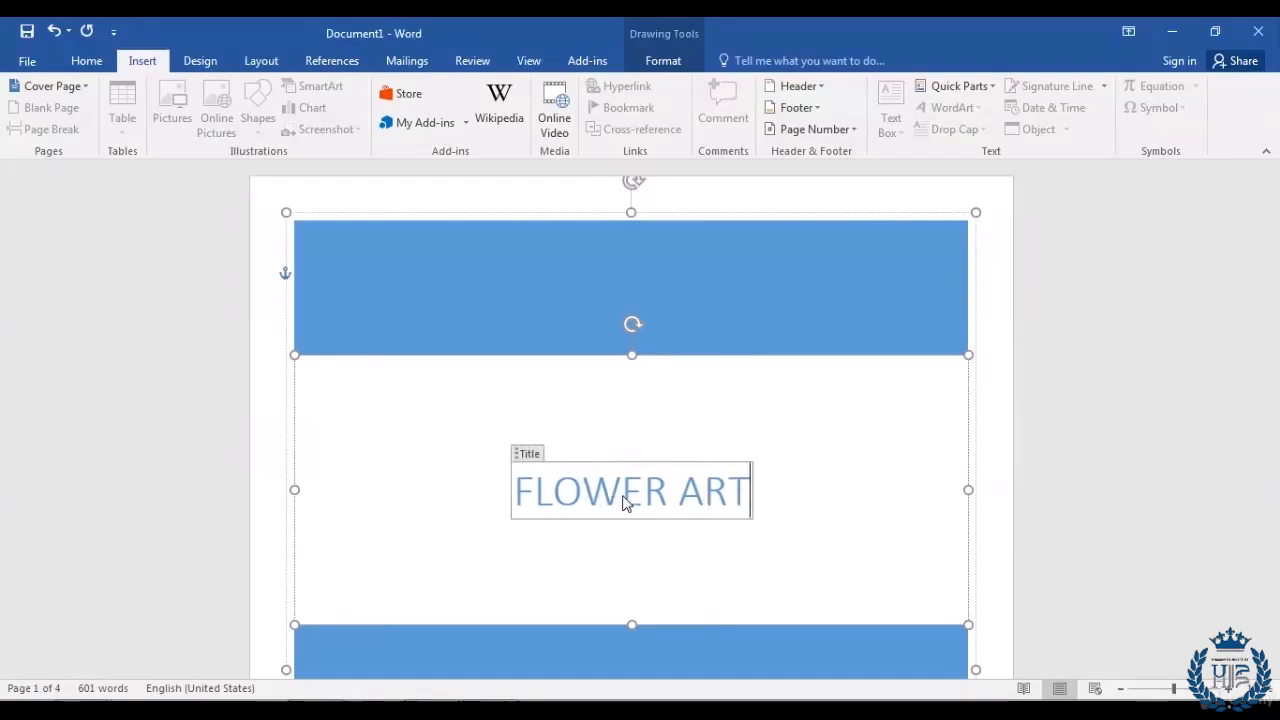
{"action": "type", "text": "ICLE"}
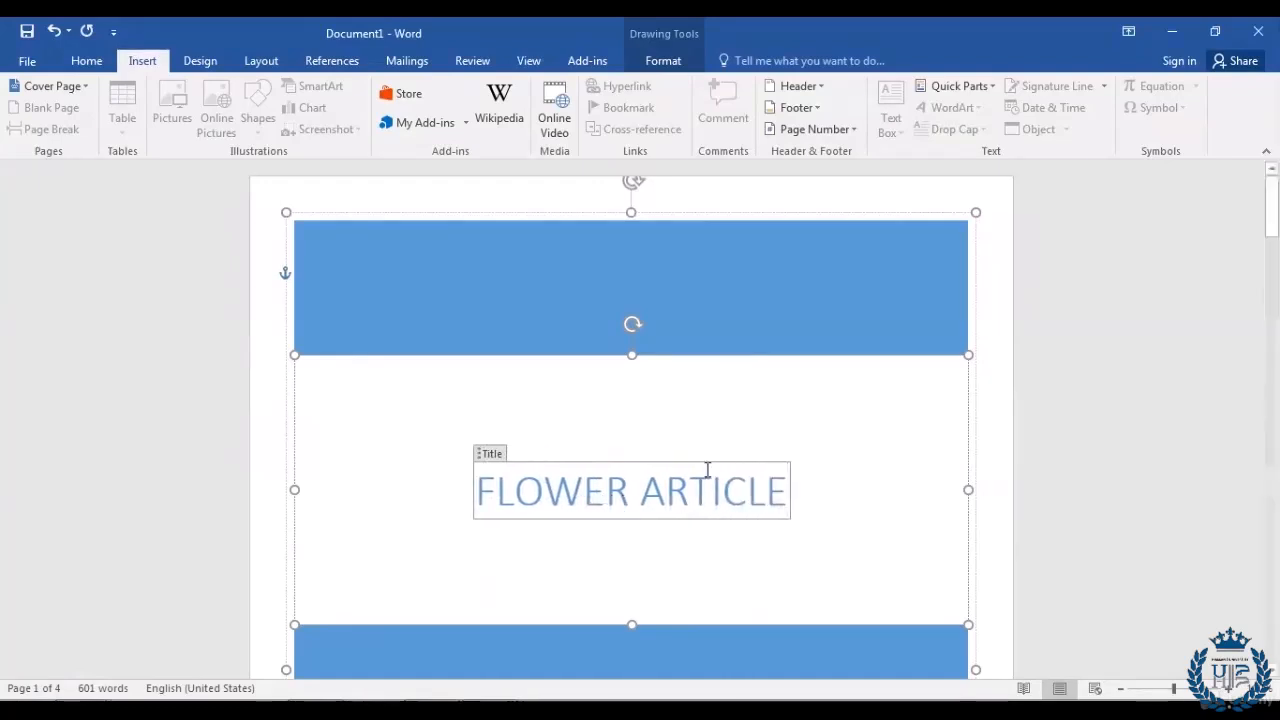
{"action": "scroll", "coordinate": [710, 470], "scroll_direction": "down", "scroll_amount": 5}
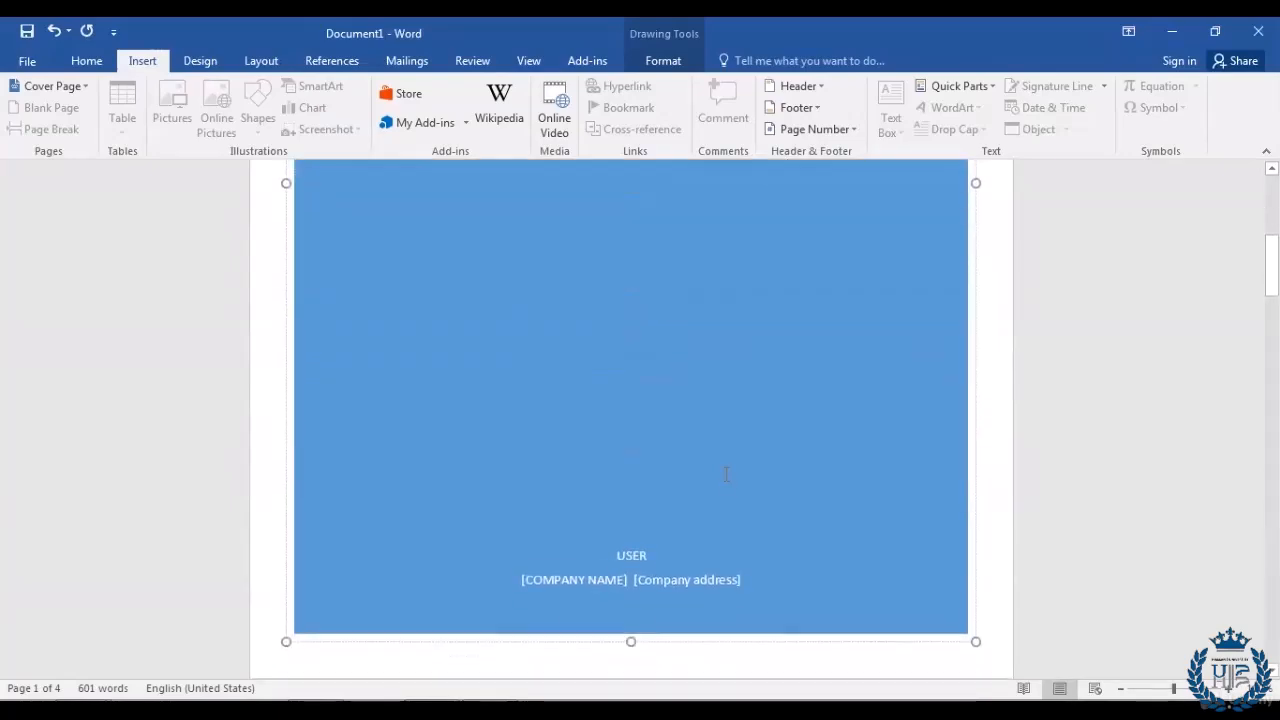
{"action": "scroll", "coordinate": [727, 474], "scroll_direction": "down", "scroll_amount": 10}
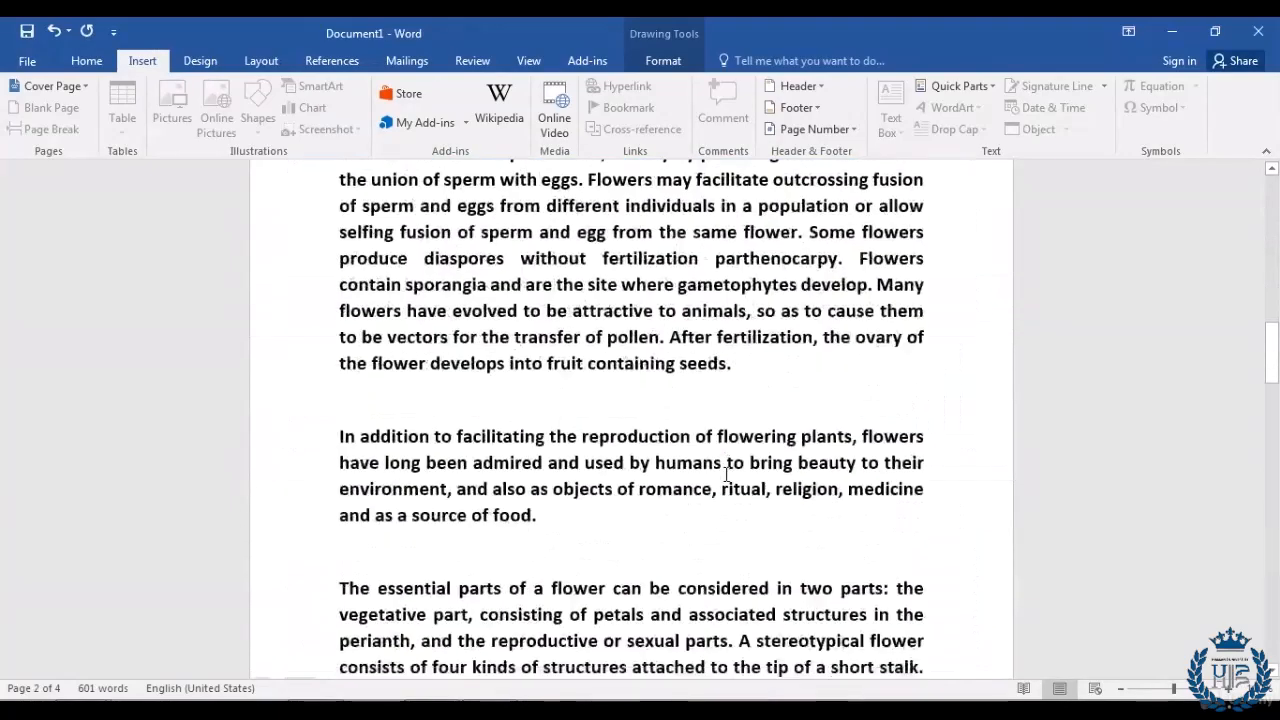
{"action": "scroll", "coordinate": [727, 474], "scroll_direction": "down", "scroll_amount": 5}
{"action": "left_click", "coordinate": [938, 437]}
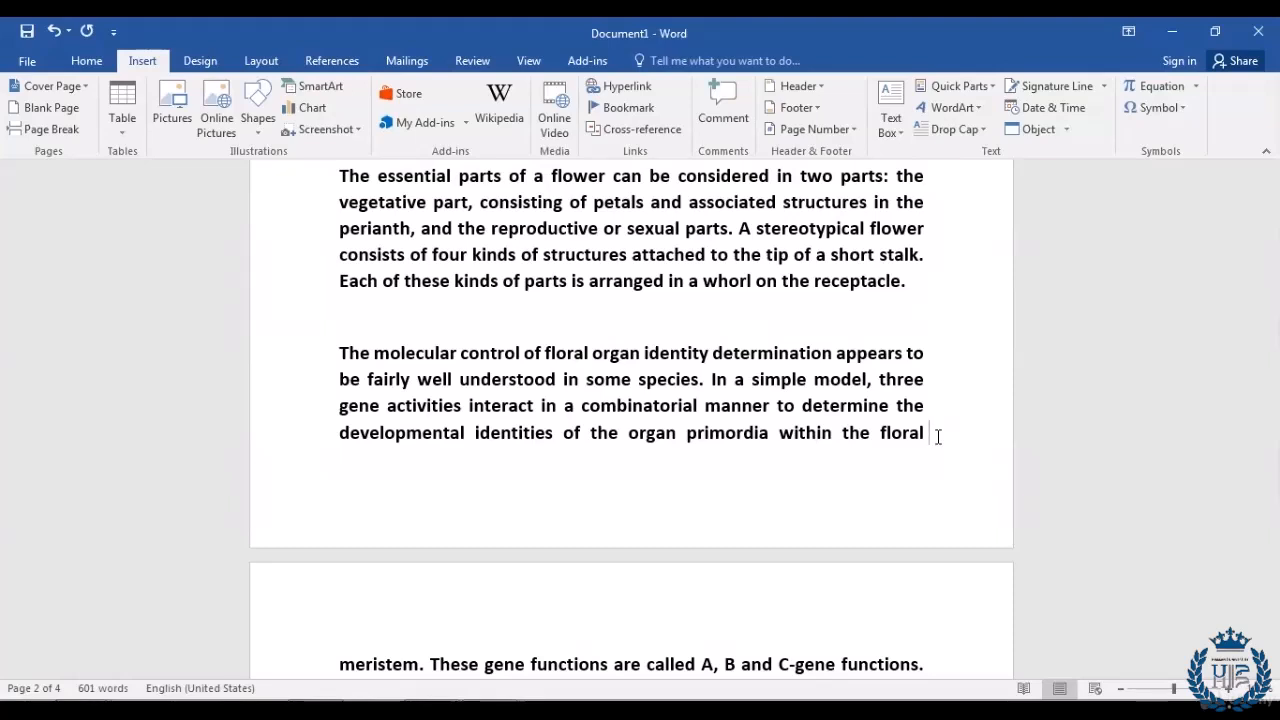
{"action": "scroll", "coordinate": [938, 437], "scroll_direction": "down", "scroll_amount": 2}
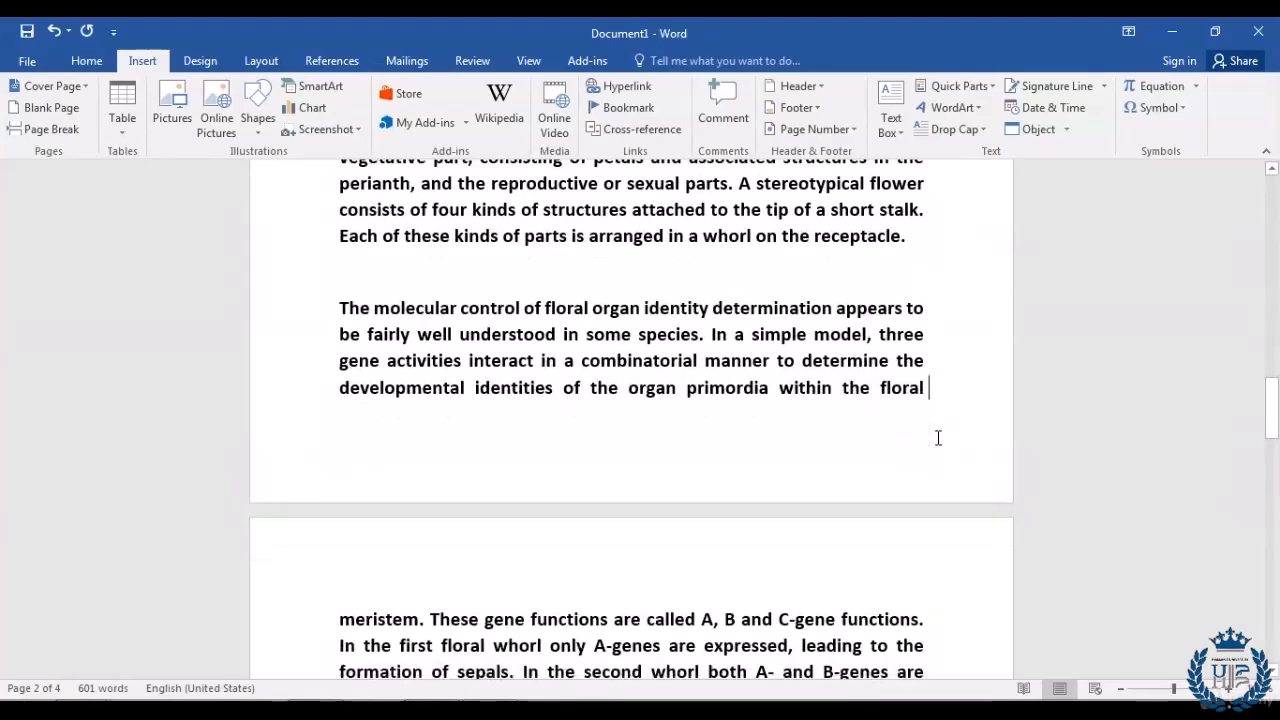
{"action": "scroll", "coordinate": [938, 437], "scroll_direction": "up", "scroll_amount": 1}
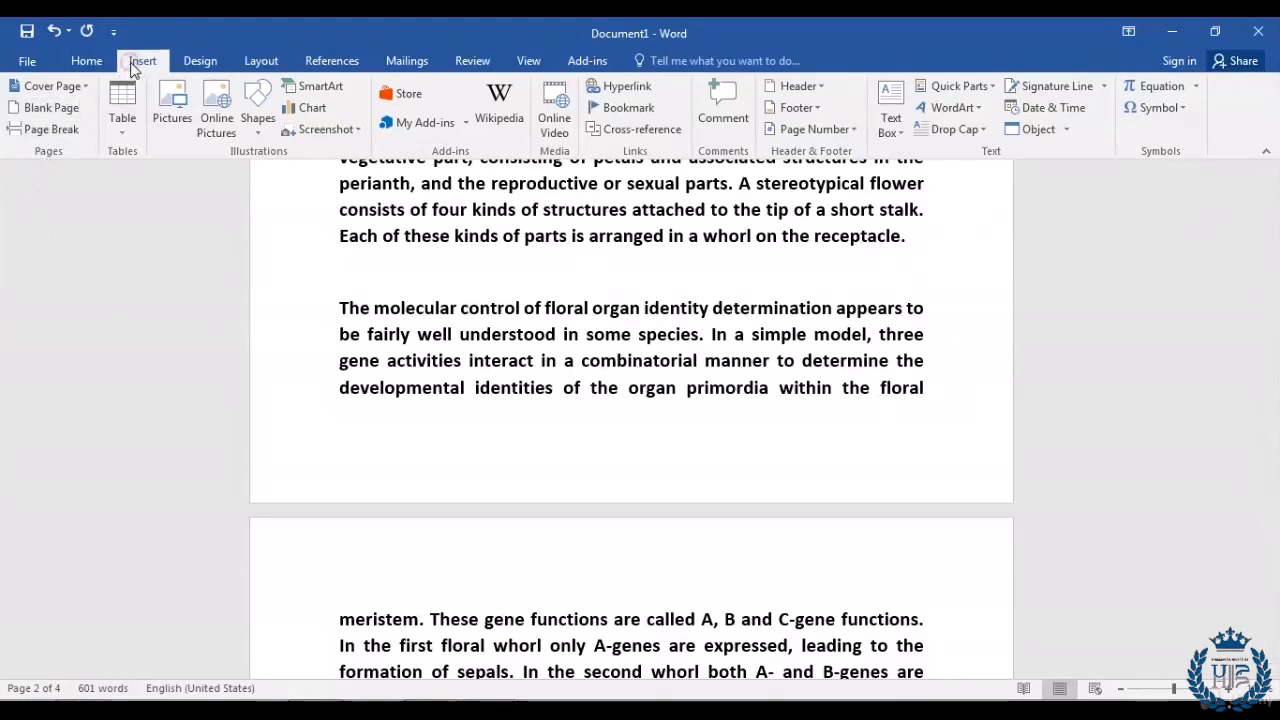
{"action": "left_click", "coordinate": [69, 114]}
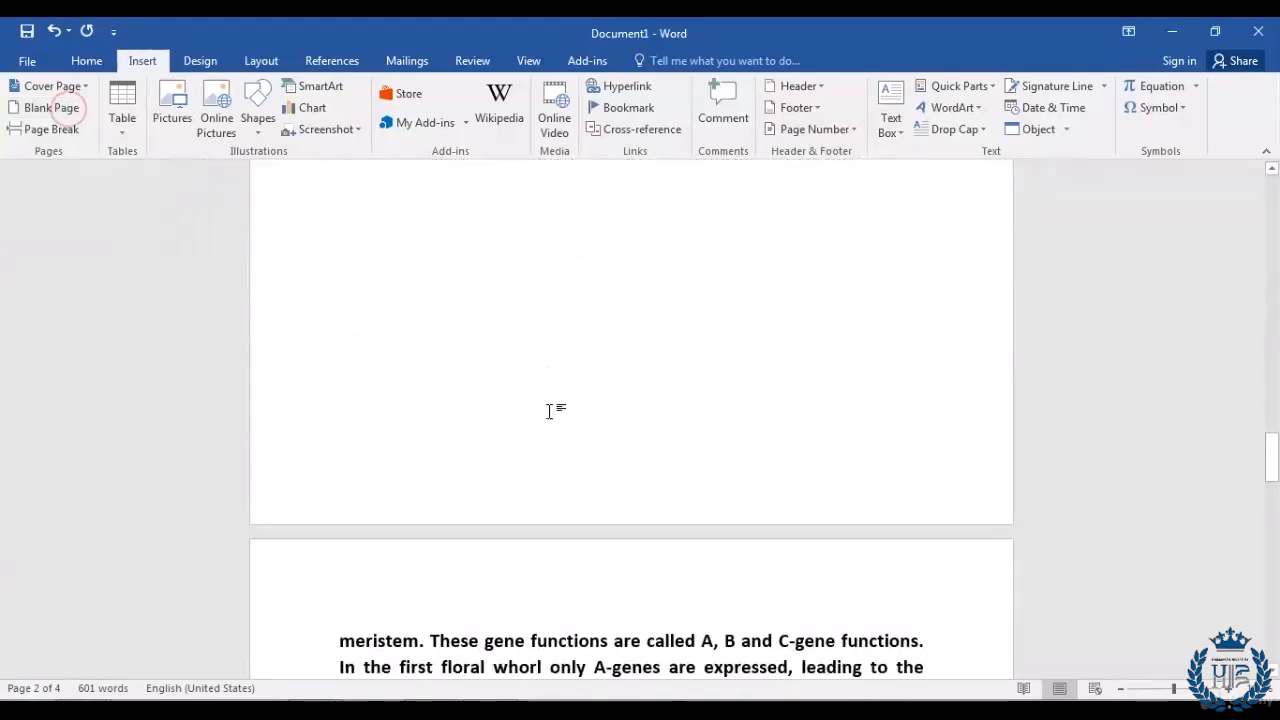
{"action": "scroll", "coordinate": [610, 445], "scroll_direction": "up", "scroll_amount": 10}
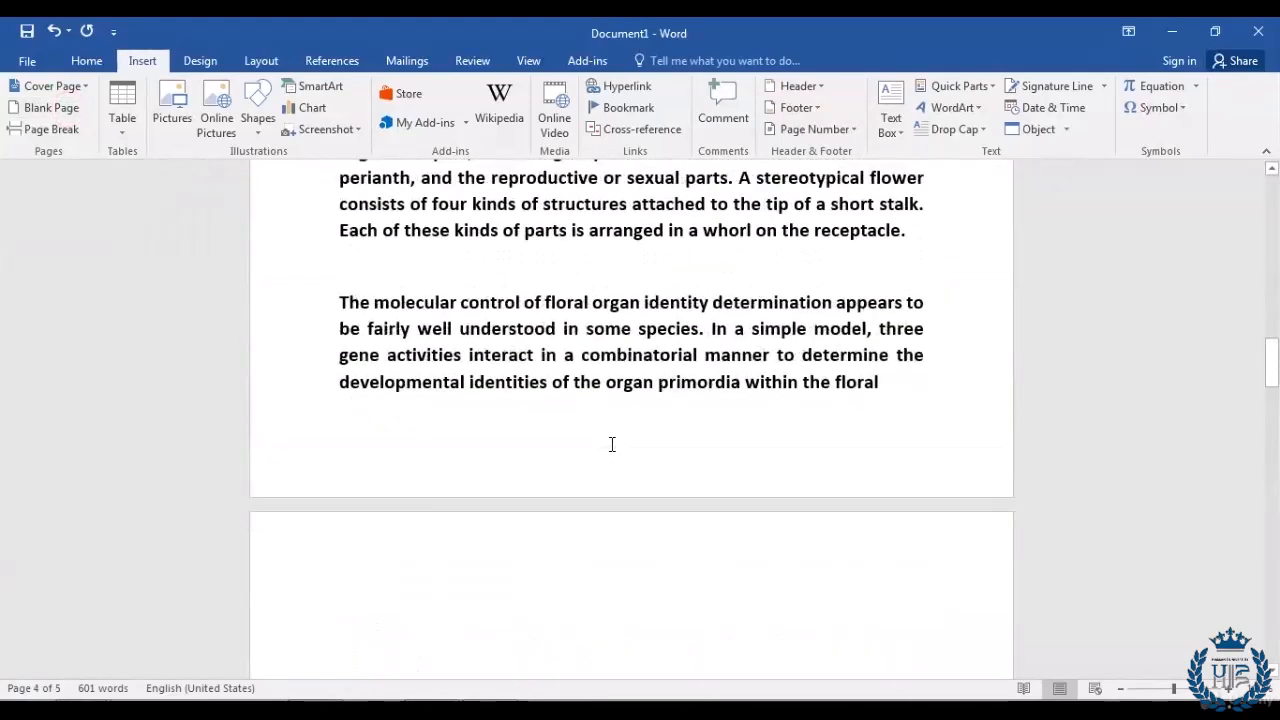
{"action": "scroll", "coordinate": [622, 451], "scroll_direction": "down", "scroll_amount": 5}
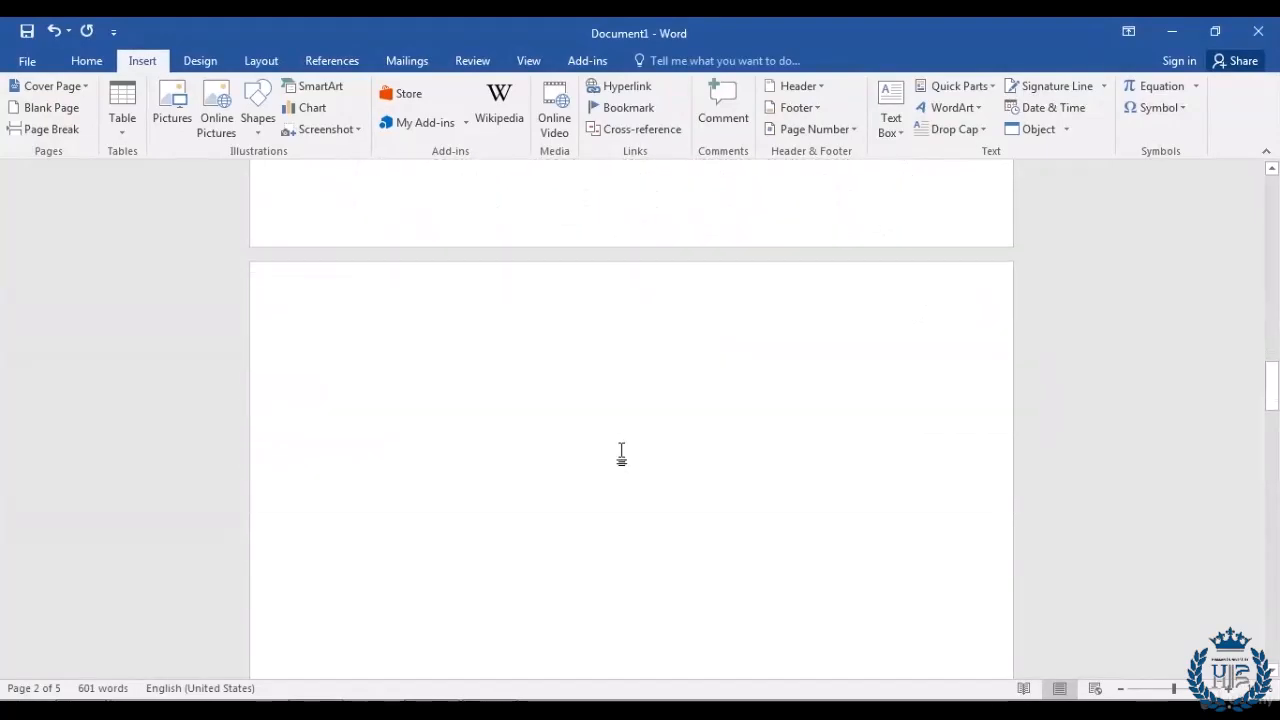
{"action": "scroll", "coordinate": [621, 453], "scroll_direction": "down", "scroll_amount": 5}
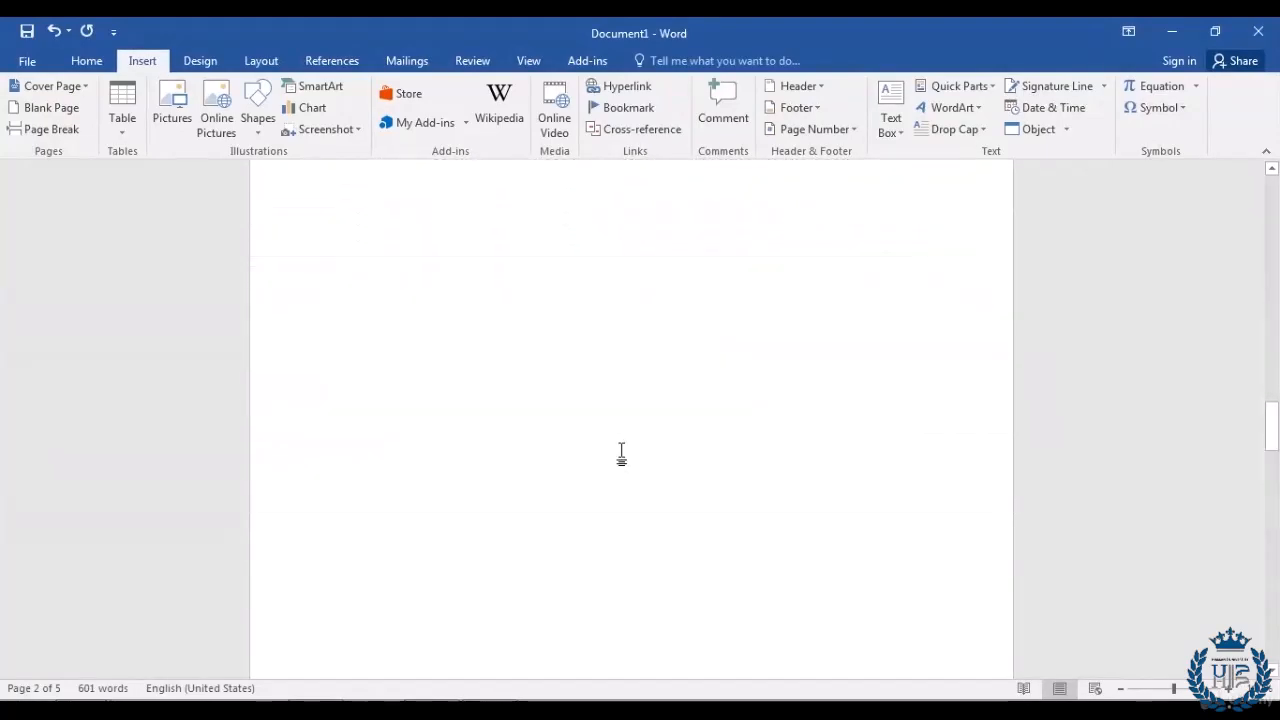
{"action": "scroll", "coordinate": [622, 451], "scroll_direction": "up", "scroll_amount": 3}
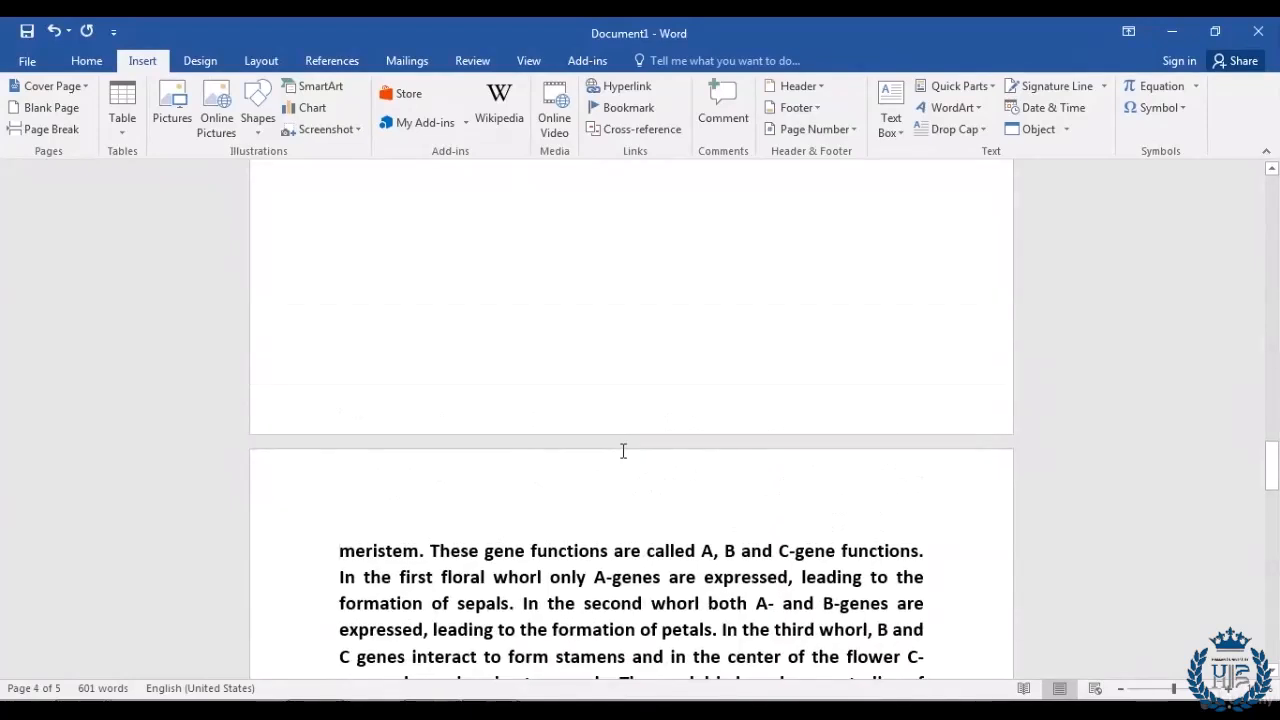
{"action": "key", "text": "ctrl+z"}
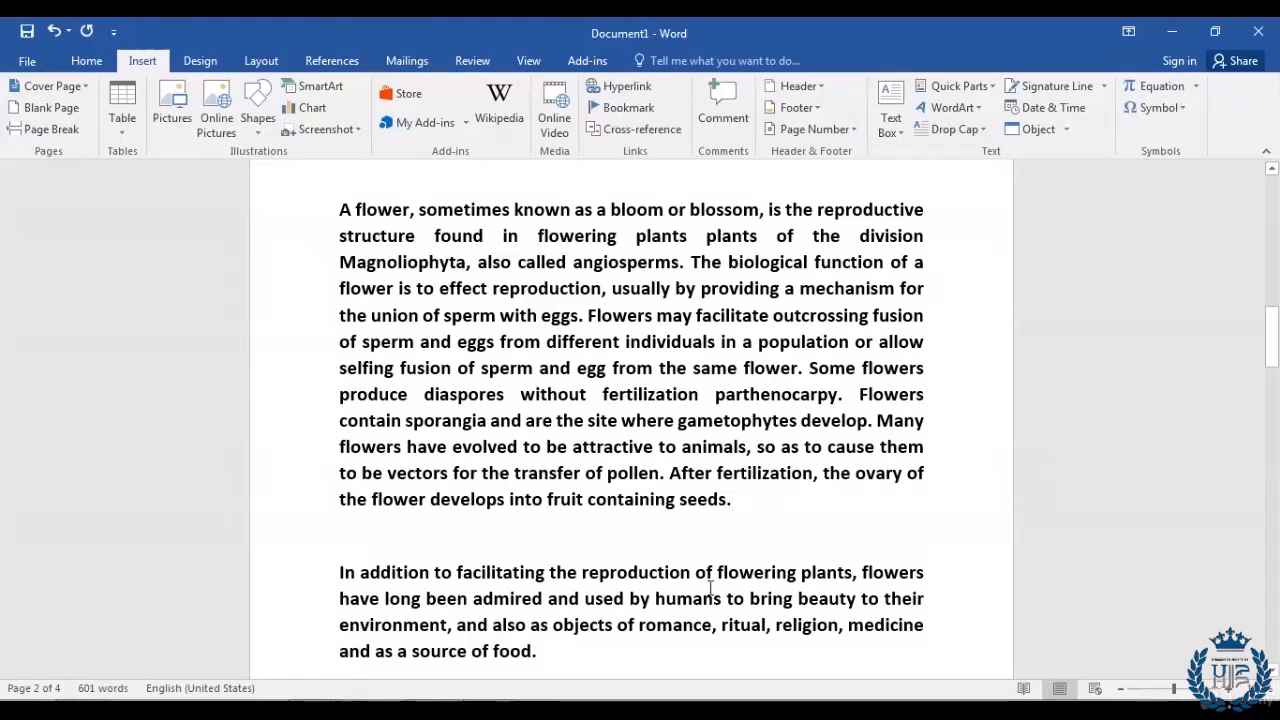
{"action": "scroll", "coordinate": [720, 580], "scroll_direction": "up", "scroll_amount": 1}
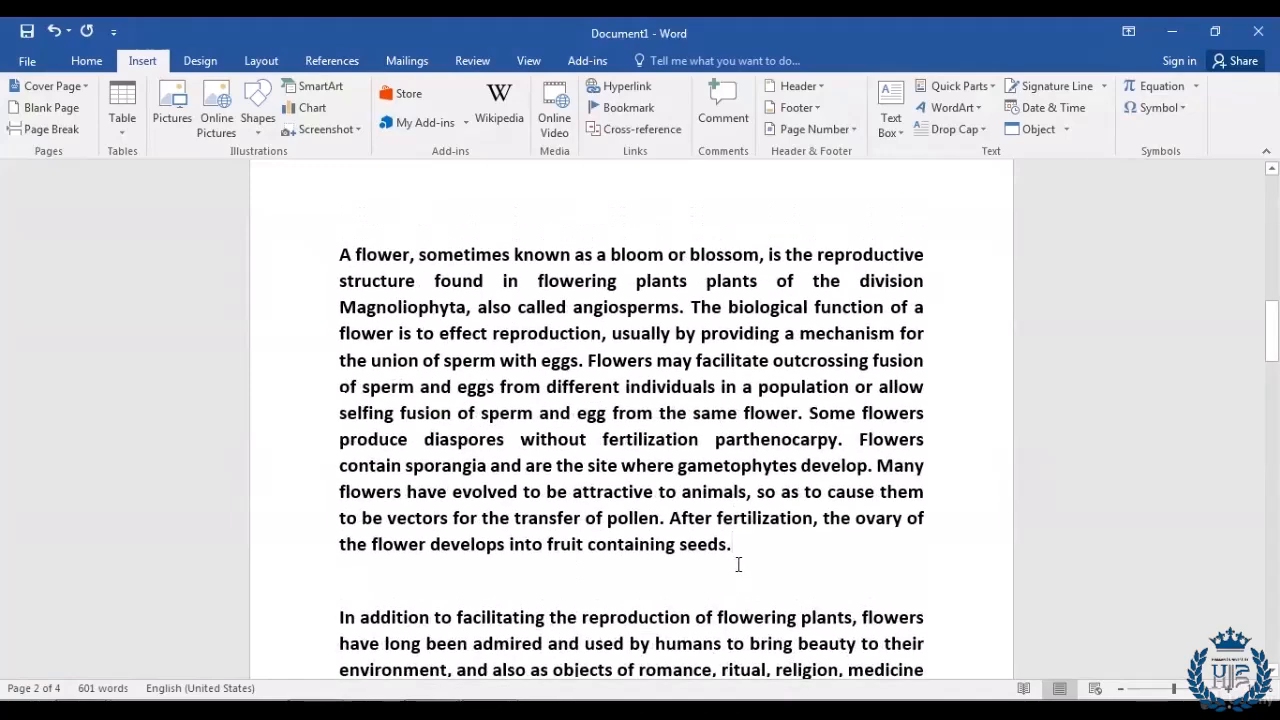
{"action": "left_click_drag", "start_coordinate": [738, 546], "coordinate": [333, 261]}
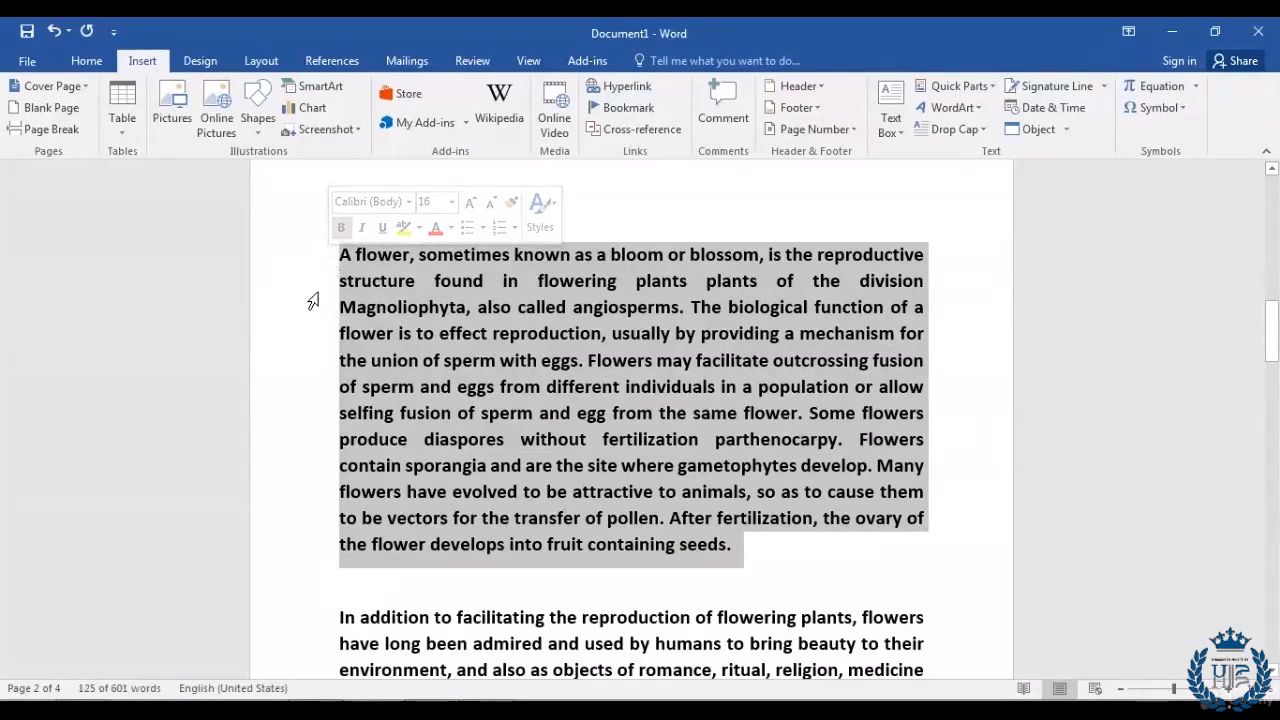
{"action": "scroll", "coordinate": [320, 370], "scroll_direction": "down", "scroll_amount": 2}
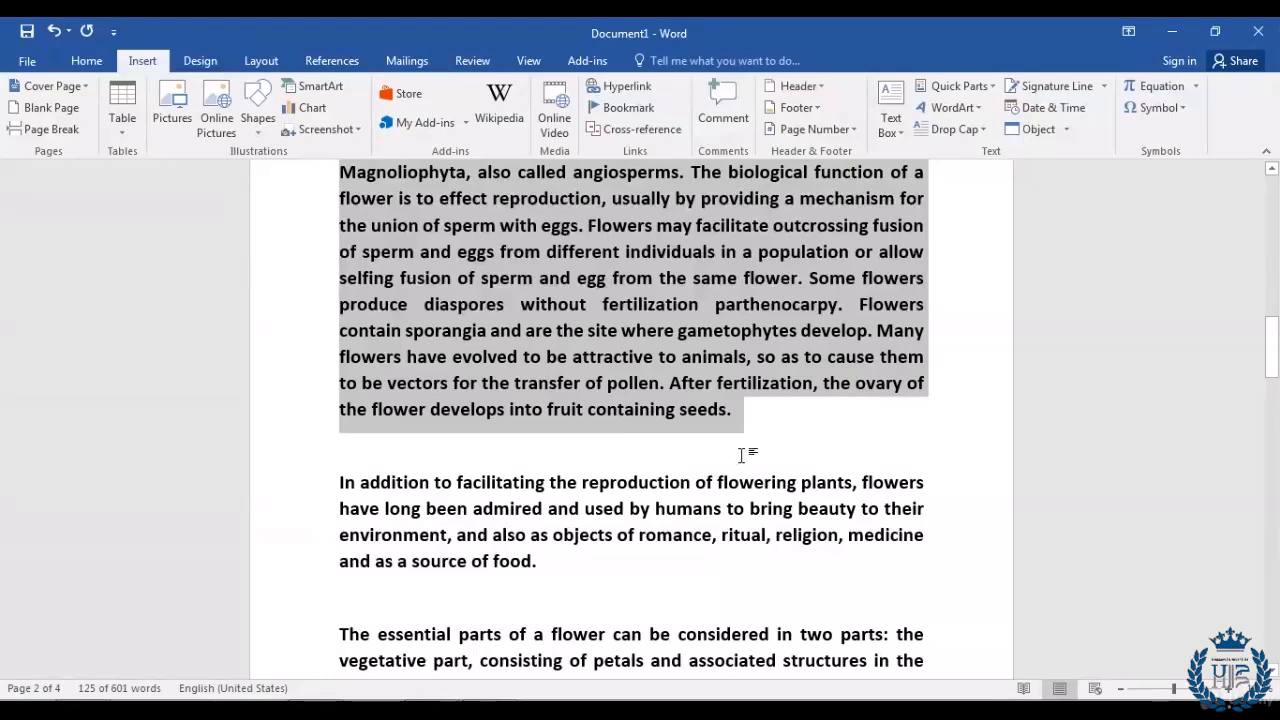
{"action": "left_click", "coordinate": [764, 434]}
{"action": "scroll", "coordinate": [770, 437], "scroll_direction": "up", "scroll_amount": 2}
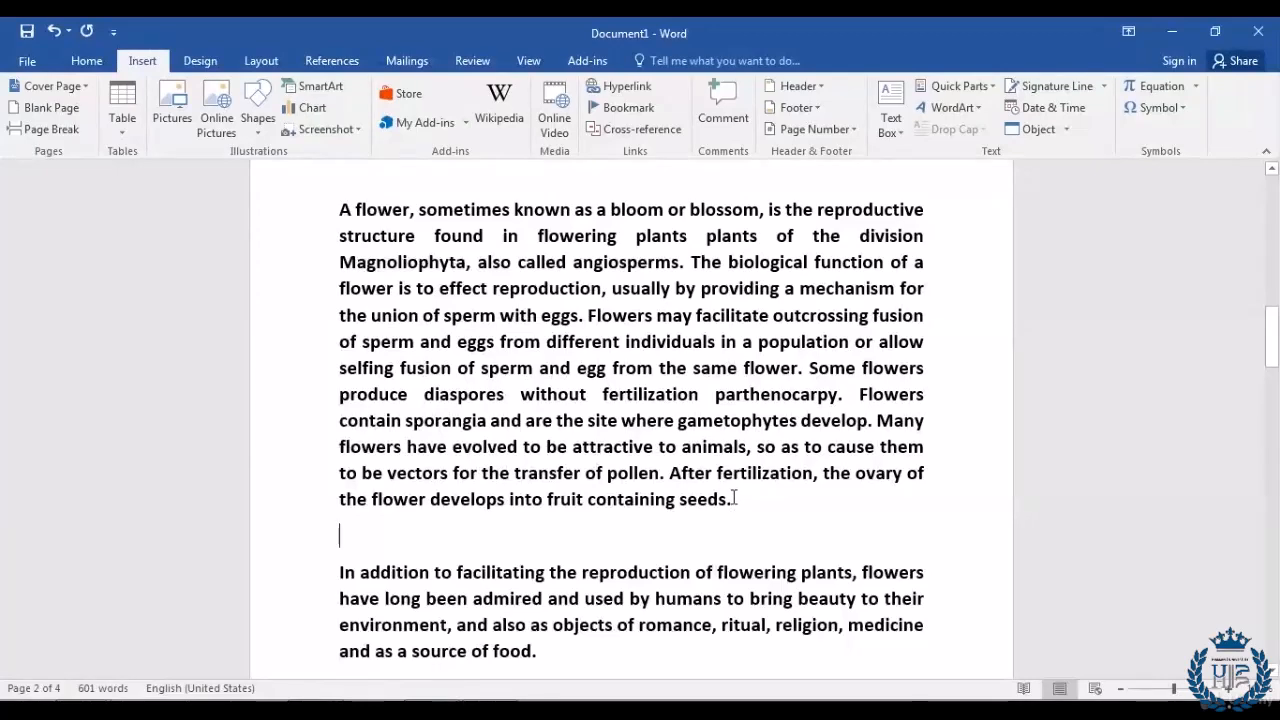
{"action": "left_click", "coordinate": [737, 500]}
Step: Insert a page break after 'seeds.' so 'In addition to facilitating…' begins a new page
{"action": "left_click", "coordinate": [65, 133]}
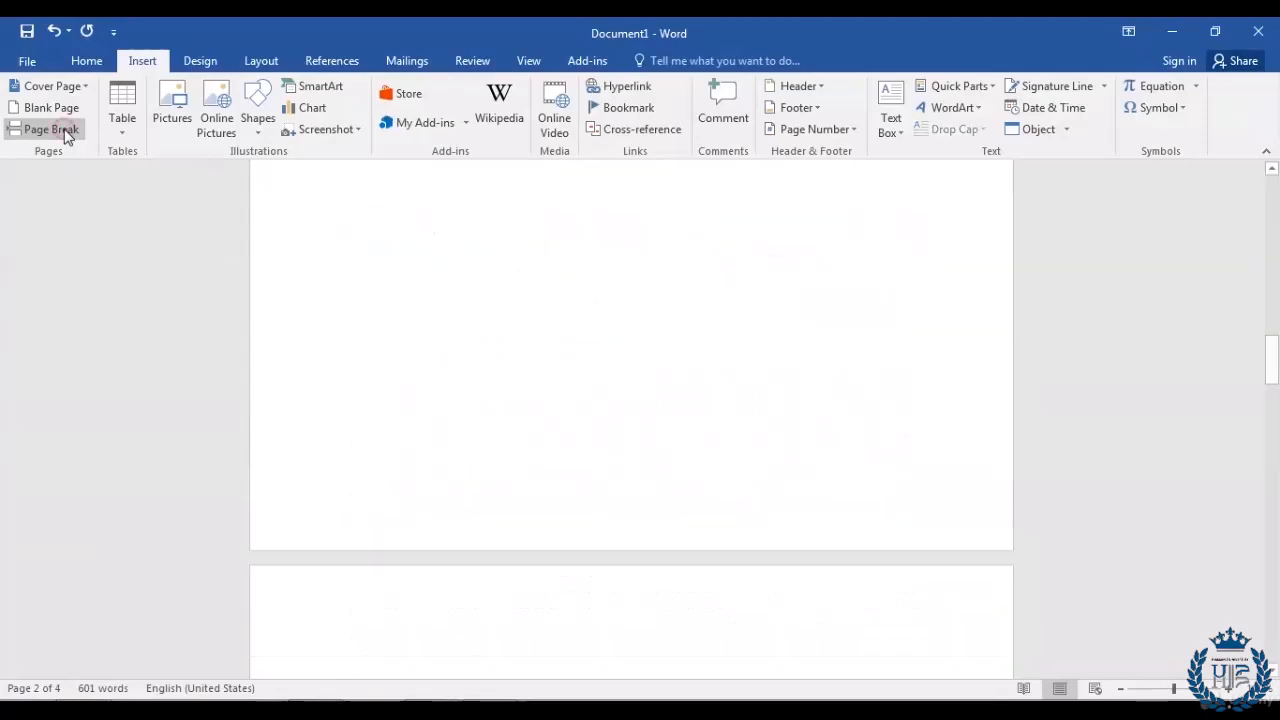
{"action": "scroll", "coordinate": [480, 458], "scroll_direction": "up", "scroll_amount": 5}
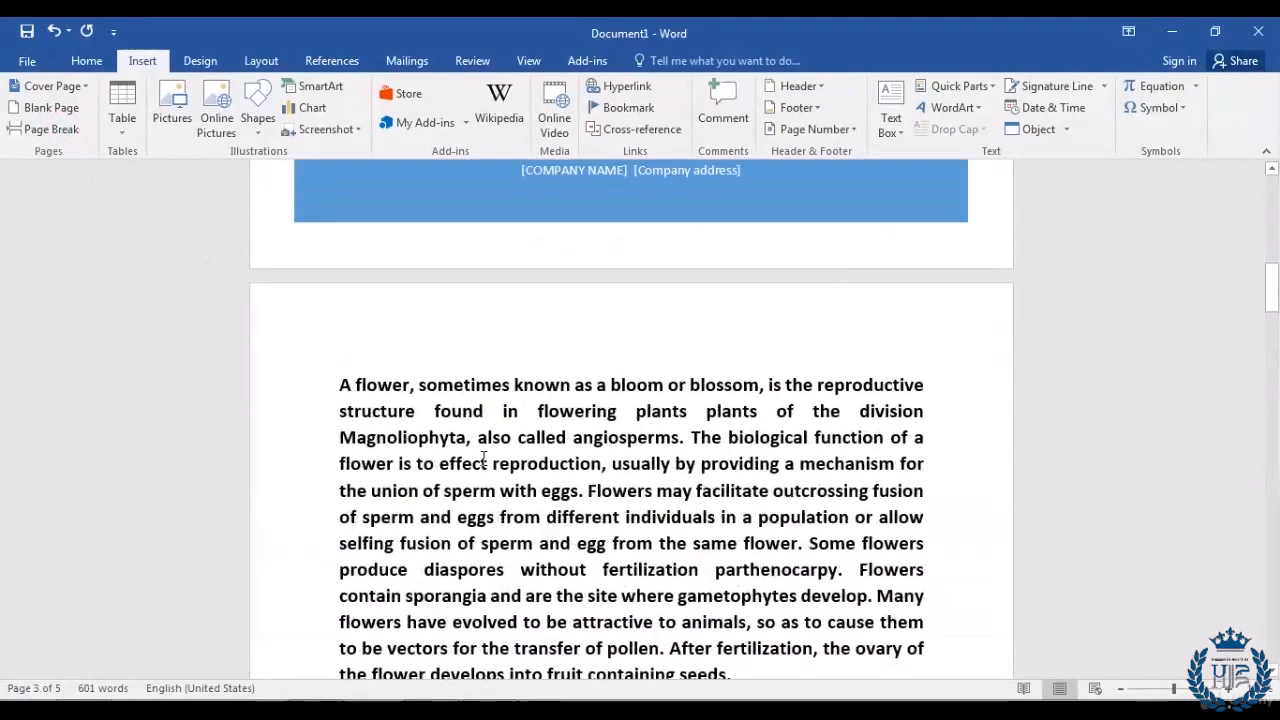
{"action": "scroll", "coordinate": [483, 458], "scroll_direction": "down", "scroll_amount": 2}
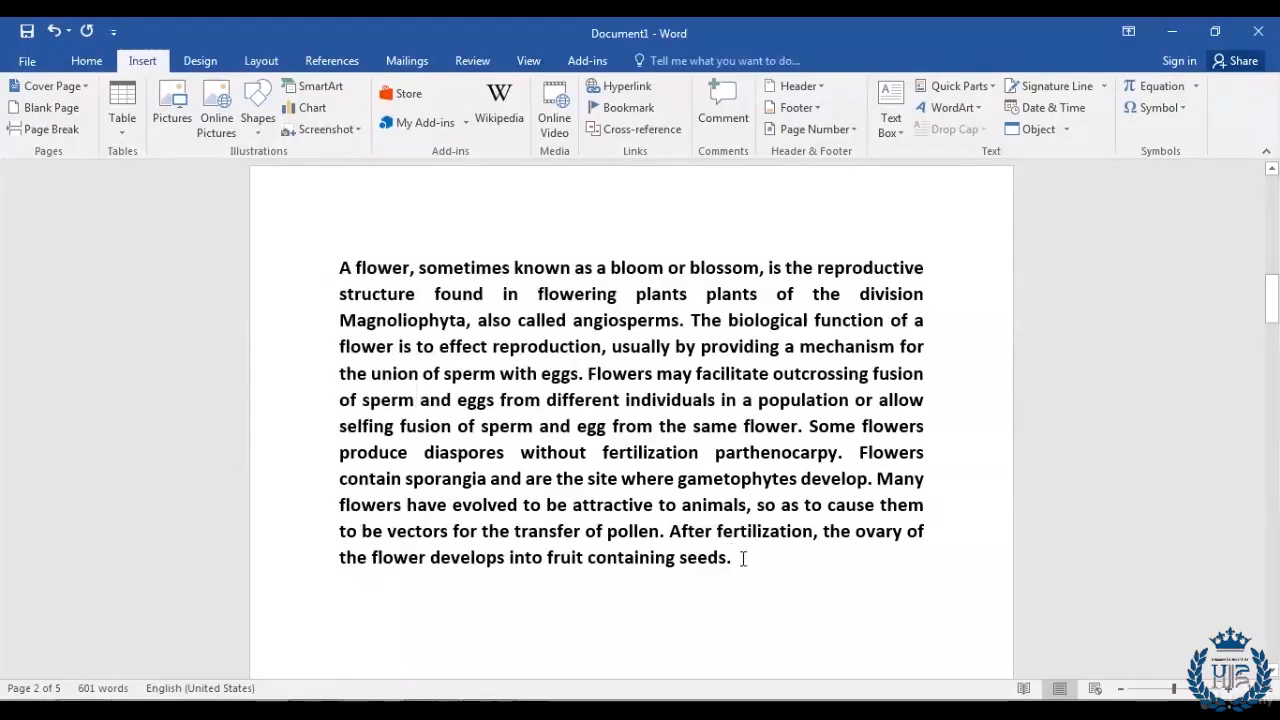
{"action": "scroll", "coordinate": [743, 558], "scroll_direction": "down", "scroll_amount": 3}
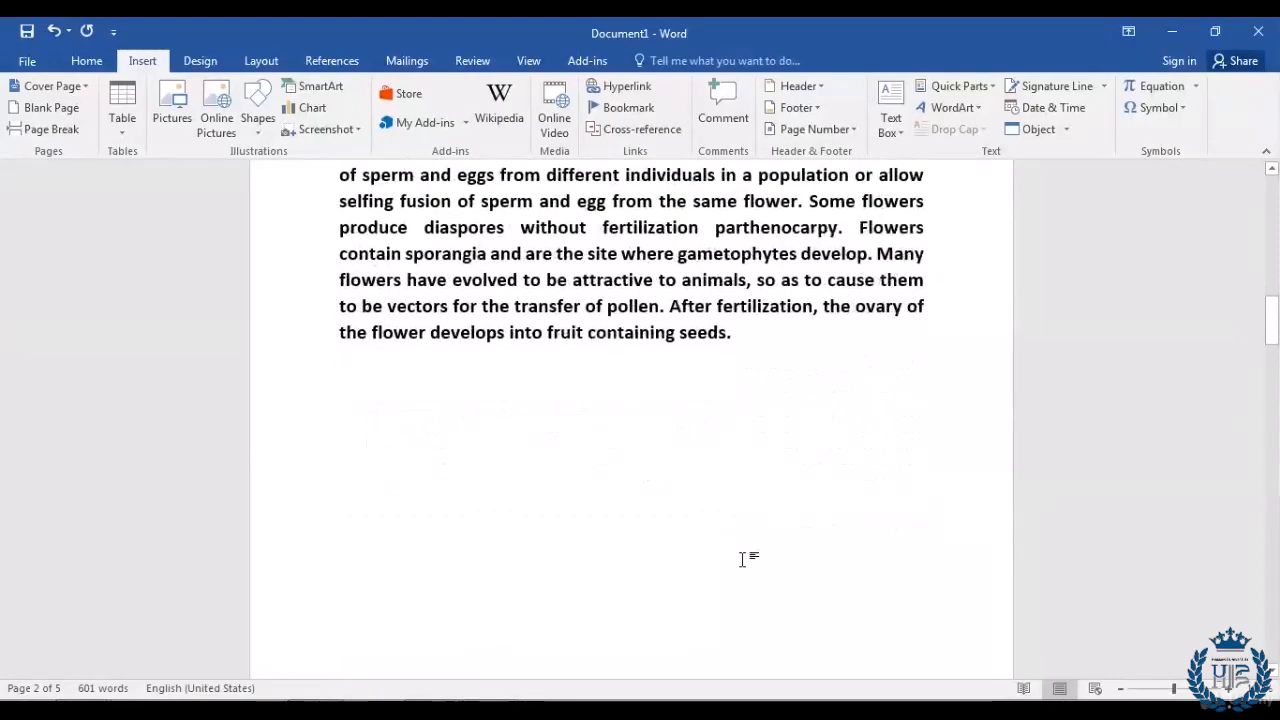
{"action": "scroll", "coordinate": [743, 558], "scroll_direction": "down", "scroll_amount": 6}
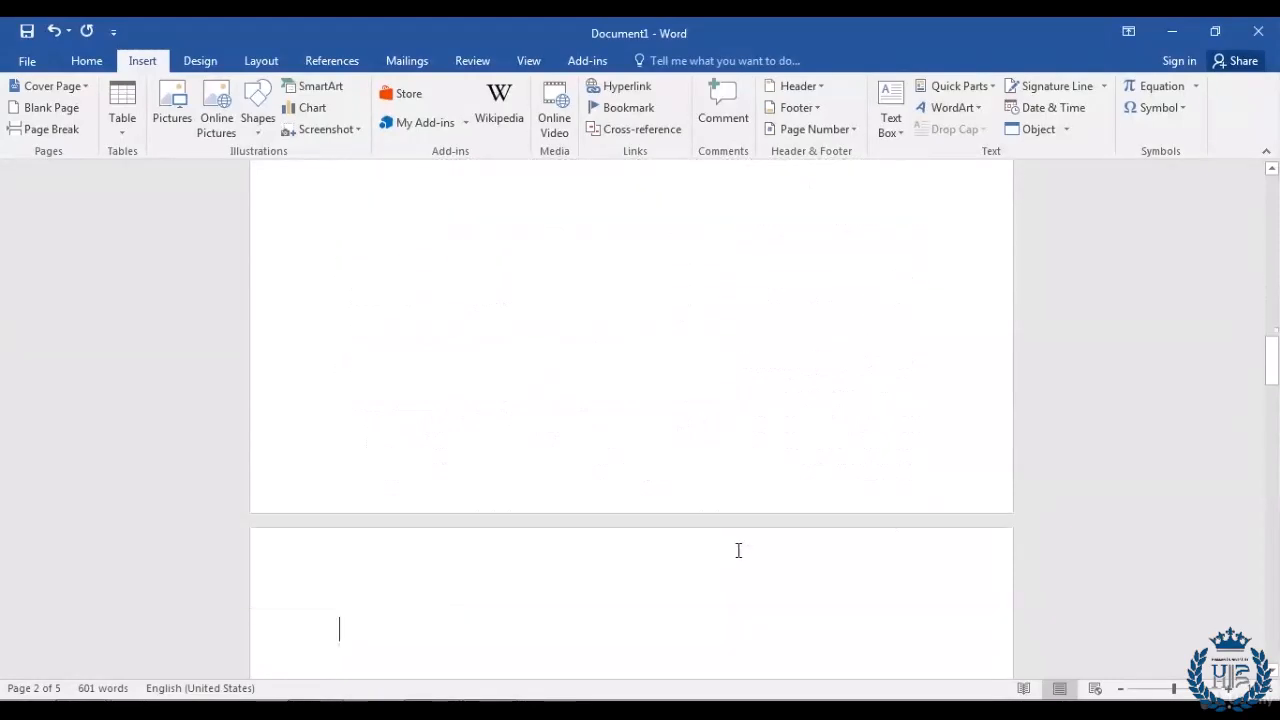
{"action": "scroll", "coordinate": [738, 550], "scroll_direction": "down", "scroll_amount": 2}
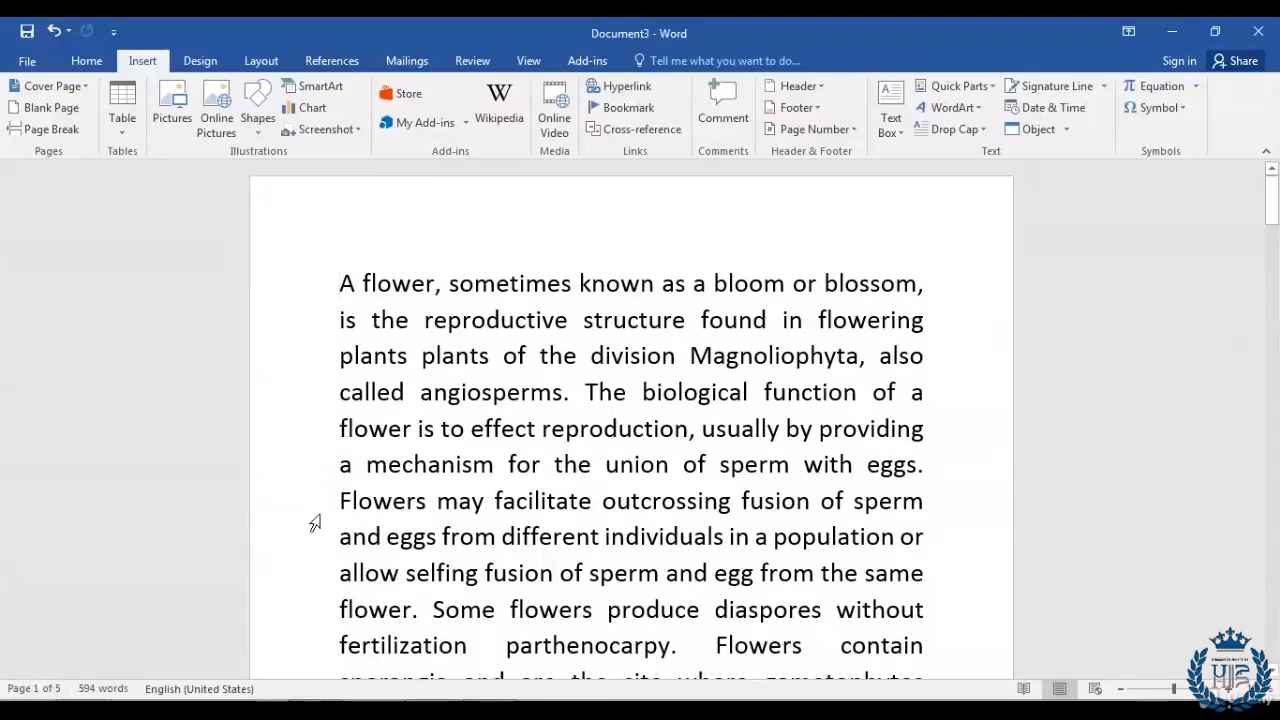
{"action": "scroll", "coordinate": [315, 523], "scroll_direction": "down", "scroll_amount": 5}
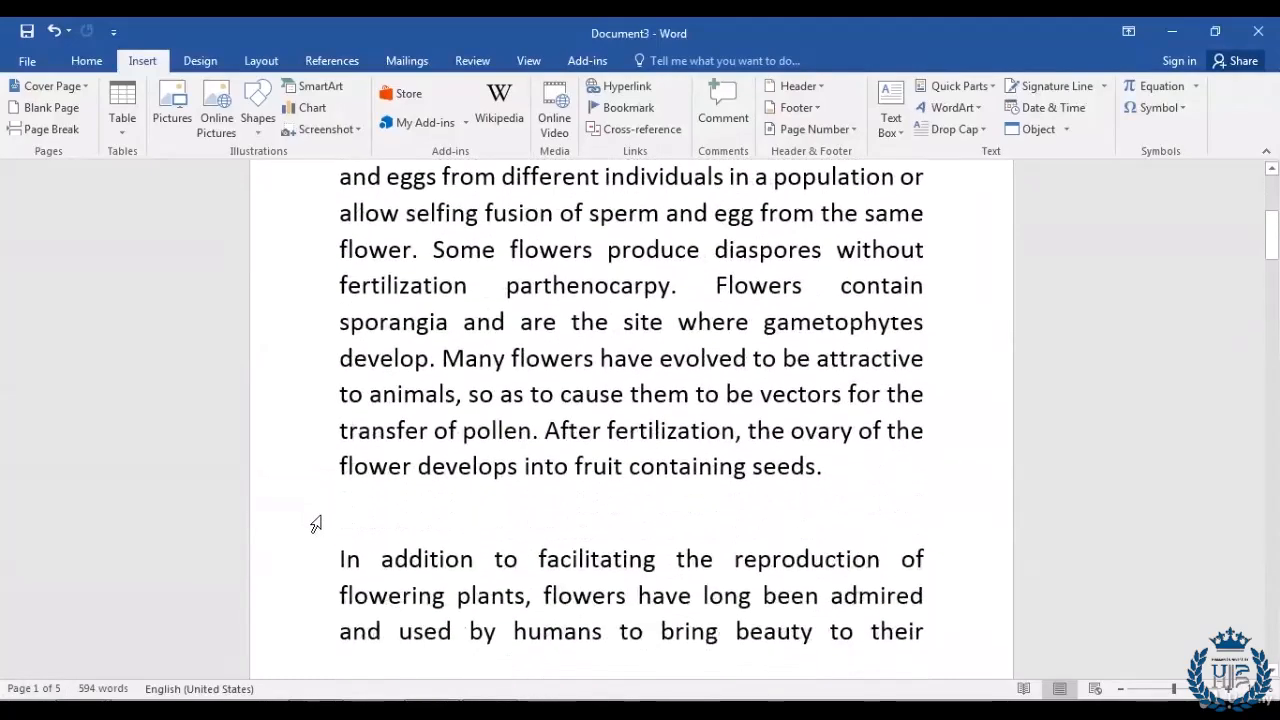
{"action": "scroll", "coordinate": [315, 523], "scroll_direction": "down", "scroll_amount": 4}
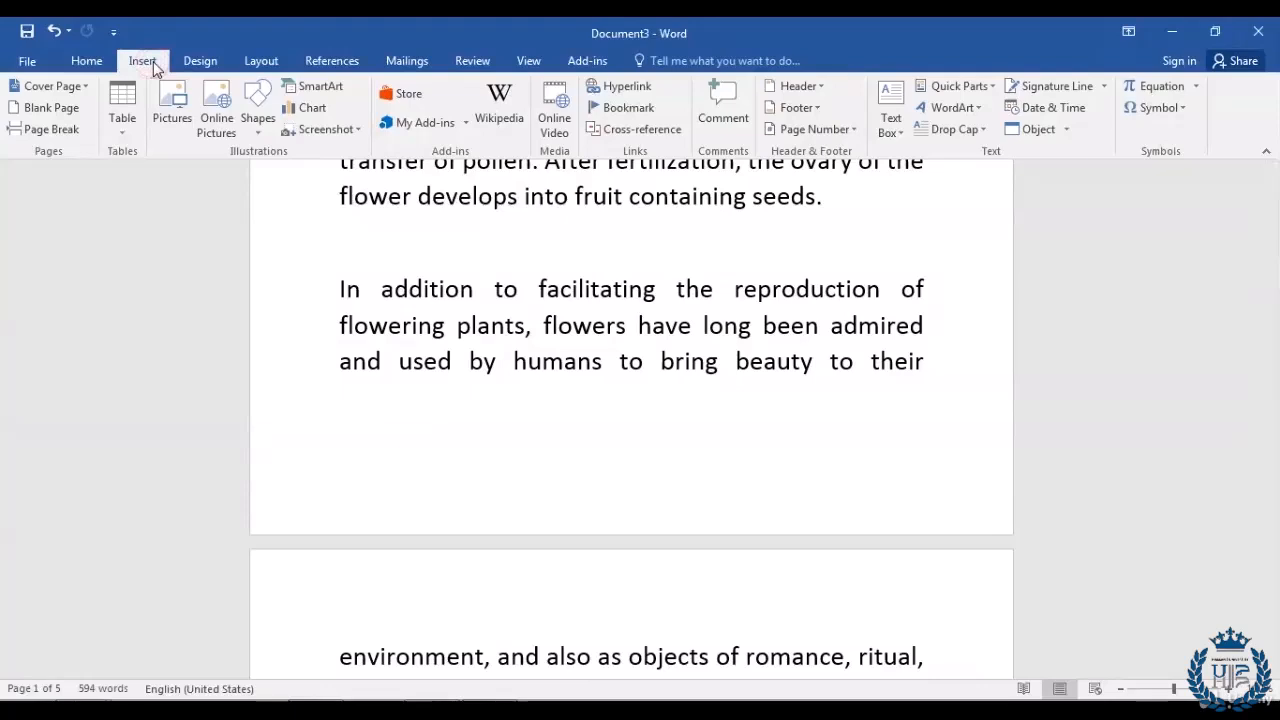
Step: Add Plain Number 3 page numbers at the top right of every page
{"action": "left_click", "coordinate": [840, 137]}
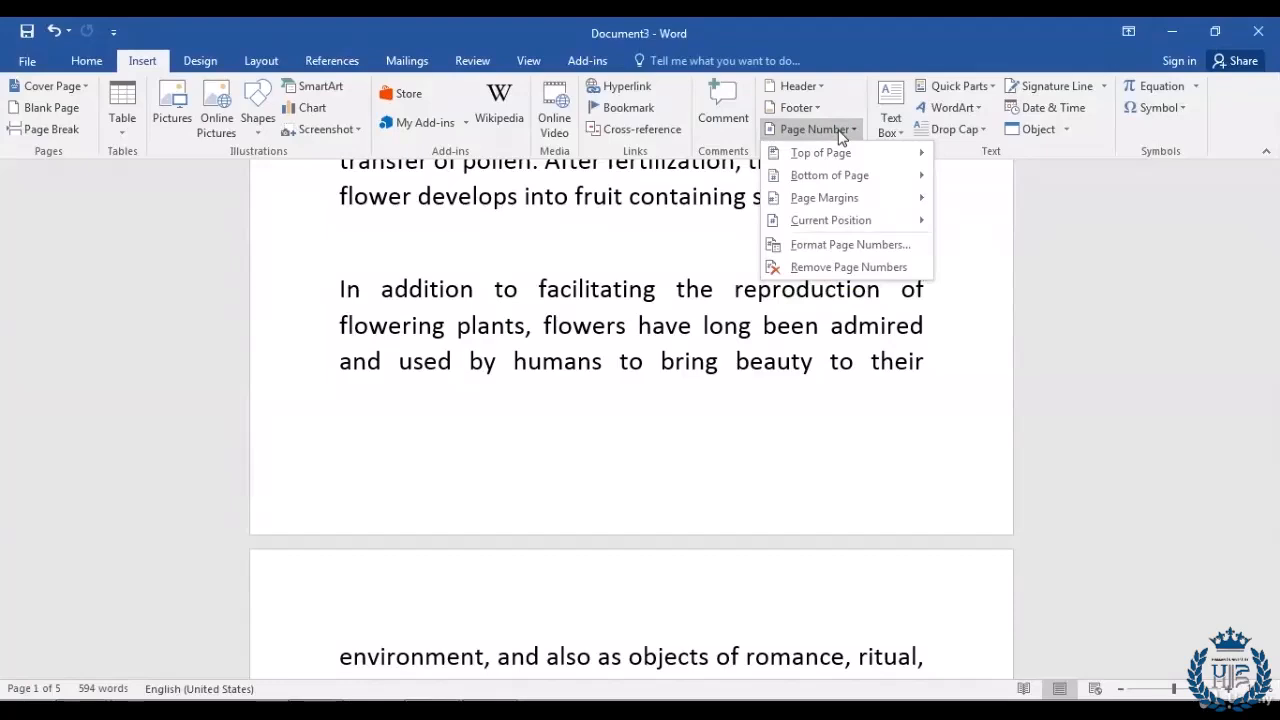
{"action": "mouse_move", "coordinate": [840, 157]}
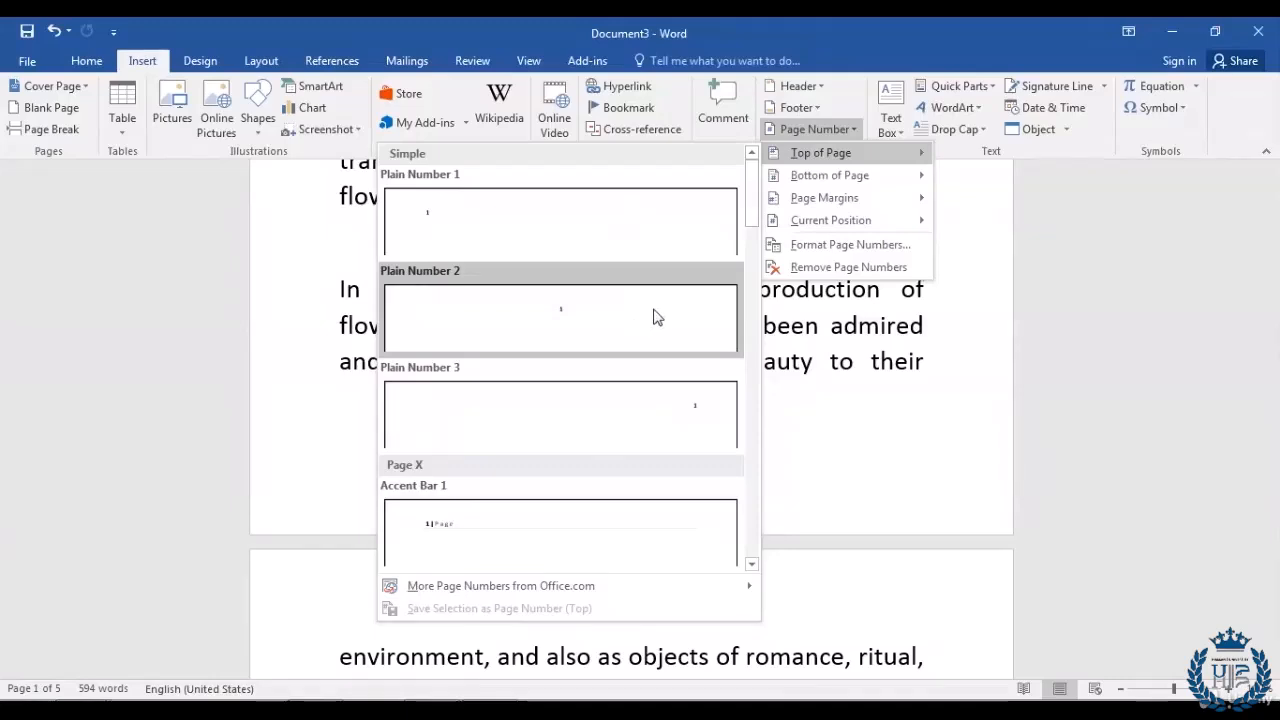
{"action": "mouse_move", "coordinate": [880, 177]}
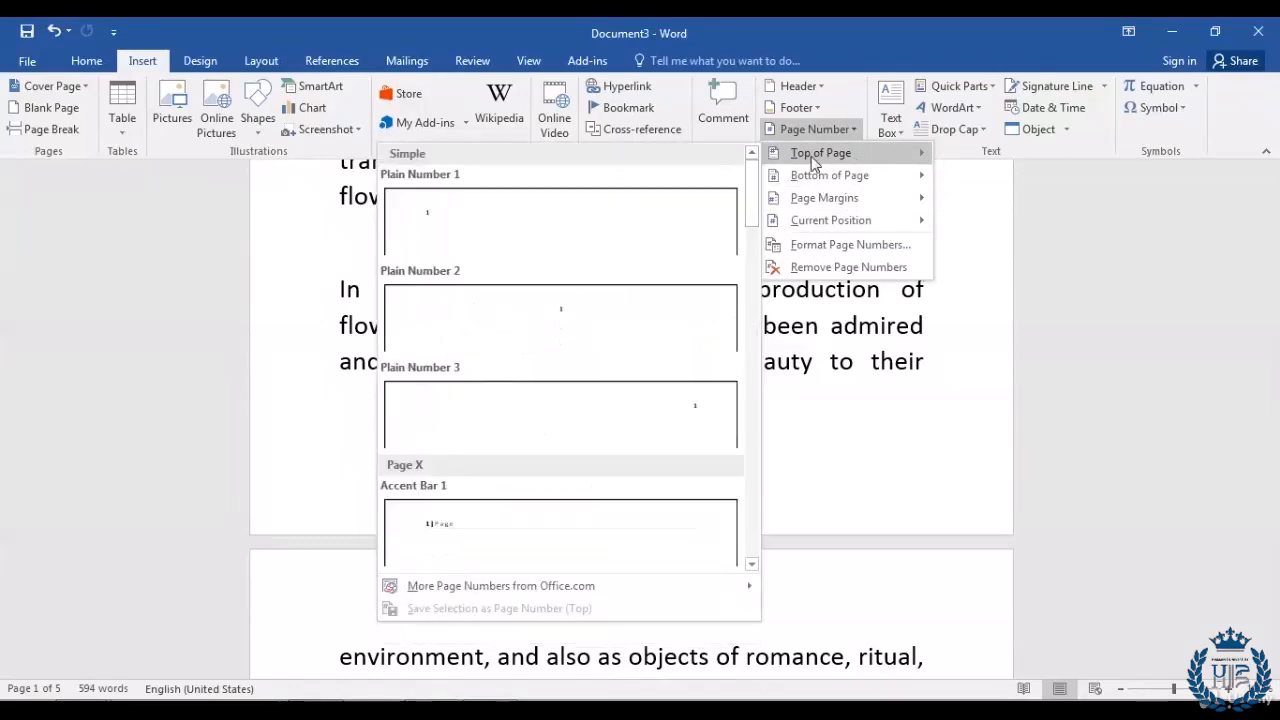
{"action": "left_click", "coordinate": [672, 416]}
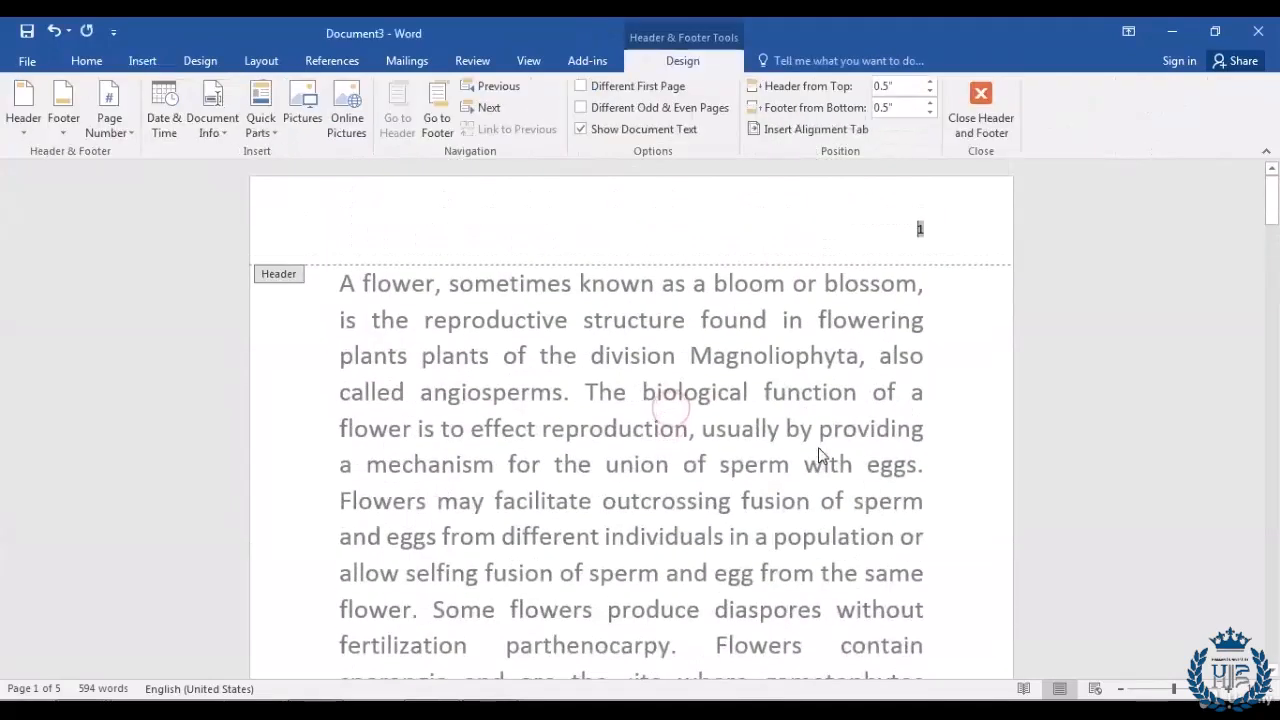
Step: Check the page numbers 1 and 2 in Document3's headers
{"action": "double_click", "coordinate": [920, 229]}
{"action": "left_click", "coordinate": [921, 241]}
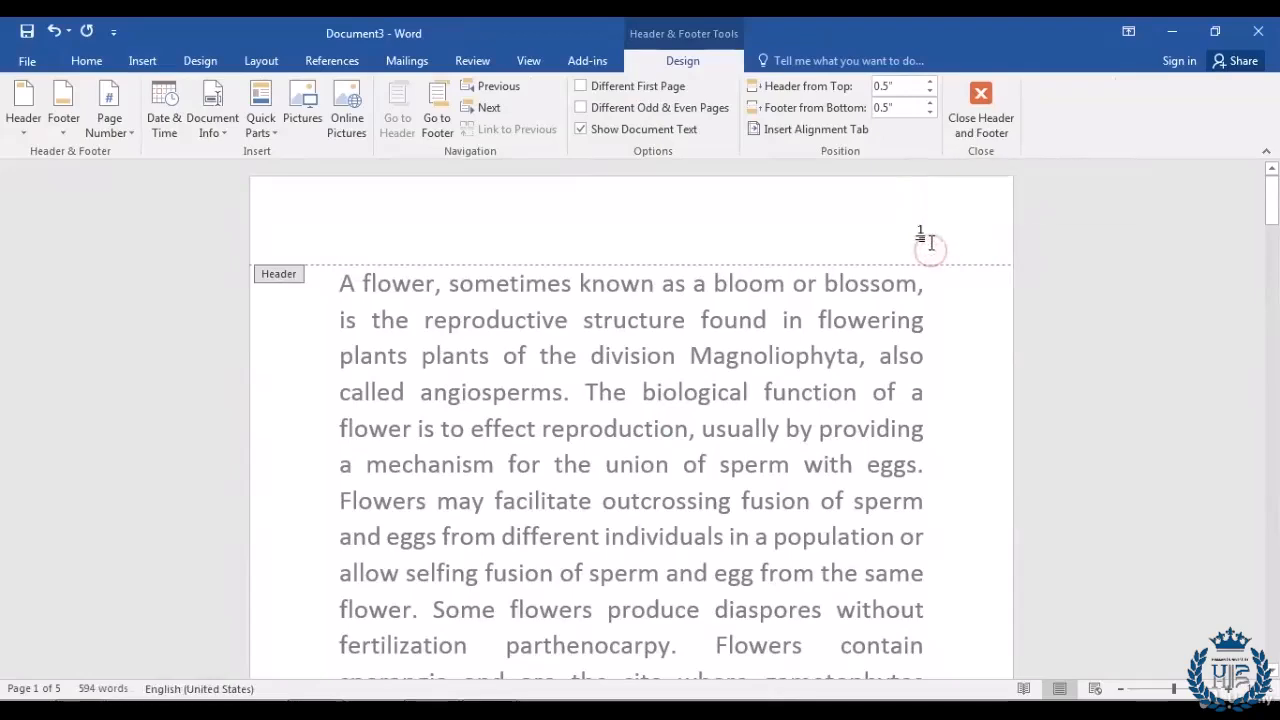
{"action": "scroll", "coordinate": [915, 300], "scroll_direction": "down", "scroll_amount": 2}
{"action": "scroll", "coordinate": [910, 347], "scroll_direction": "down", "scroll_amount": 6}
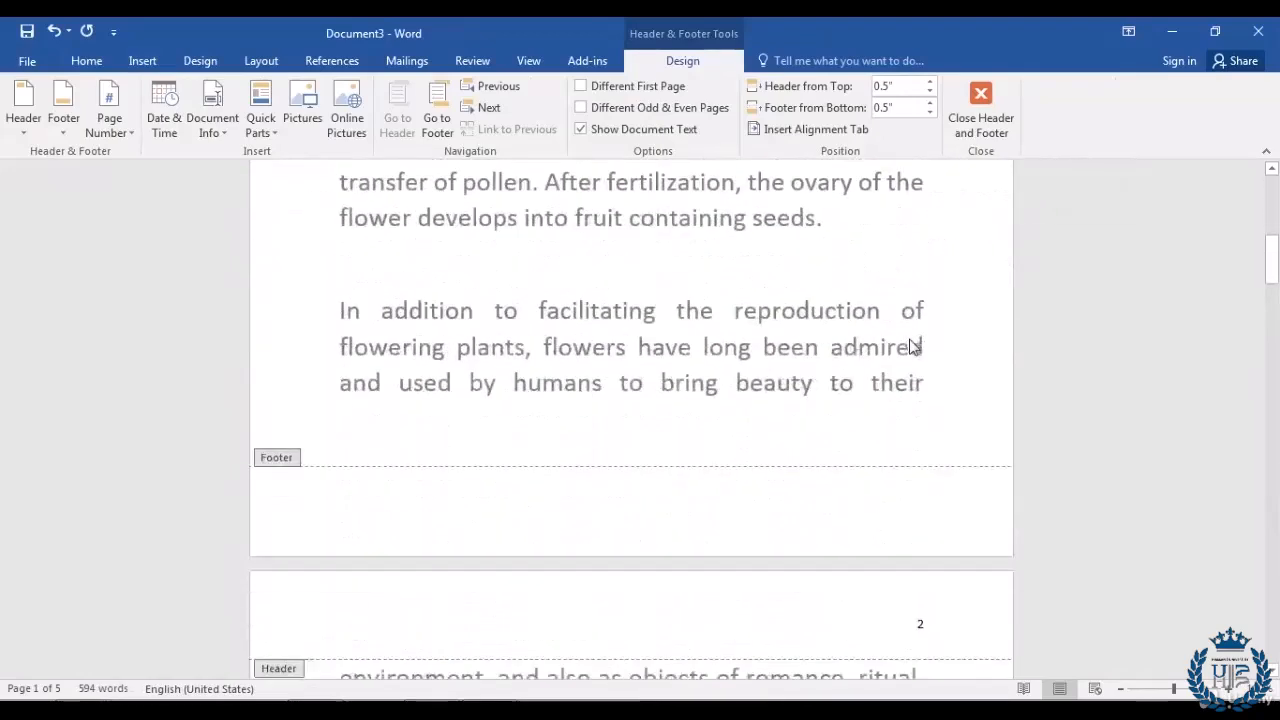
{"action": "scroll", "coordinate": [910, 340], "scroll_direction": "down", "scroll_amount": 2}
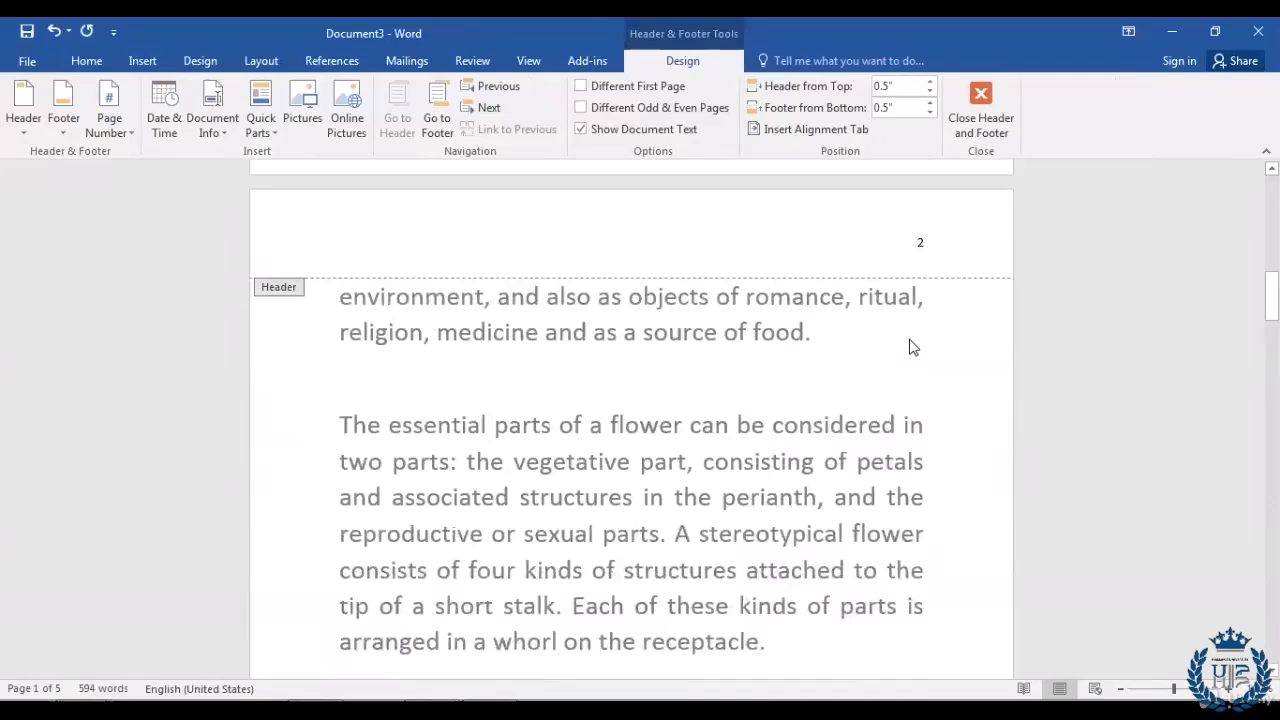
{"action": "double_click", "coordinate": [921, 243]}
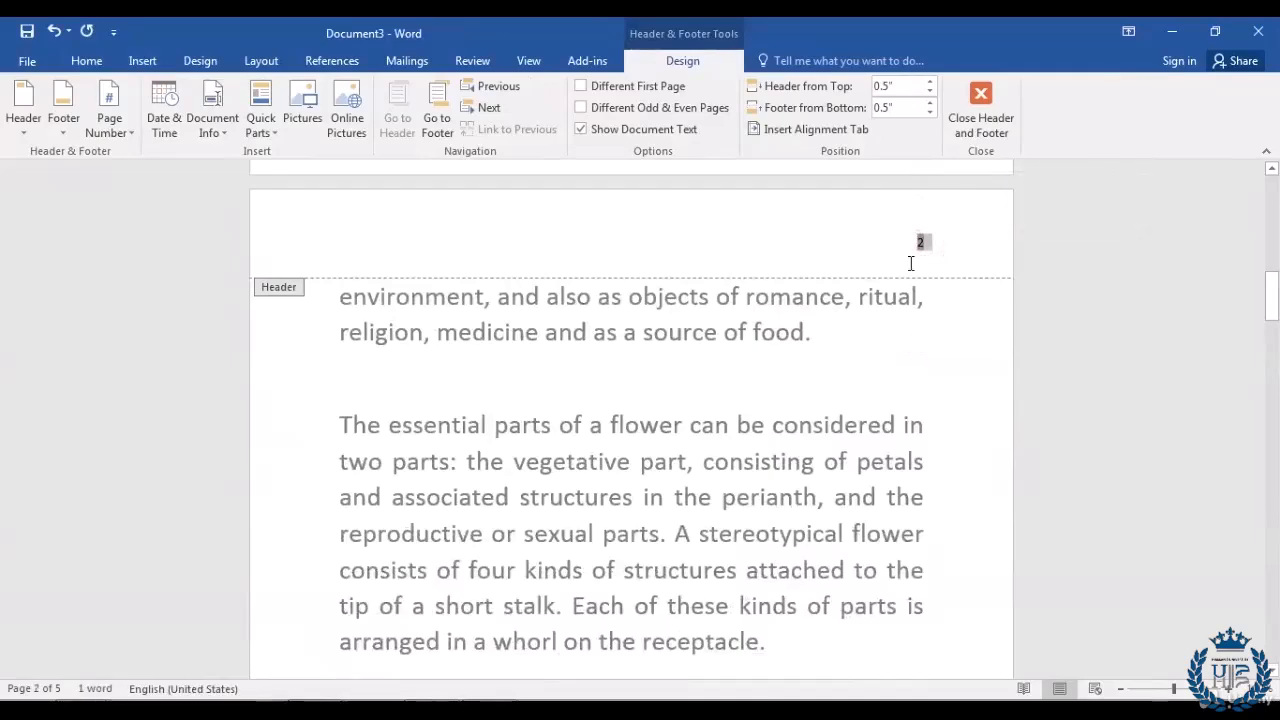
Step: Scroll through the remaining pages of Document3 to review the numbered headers
{"action": "scroll", "coordinate": [868, 435], "scroll_direction": "down", "scroll_amount": 8}
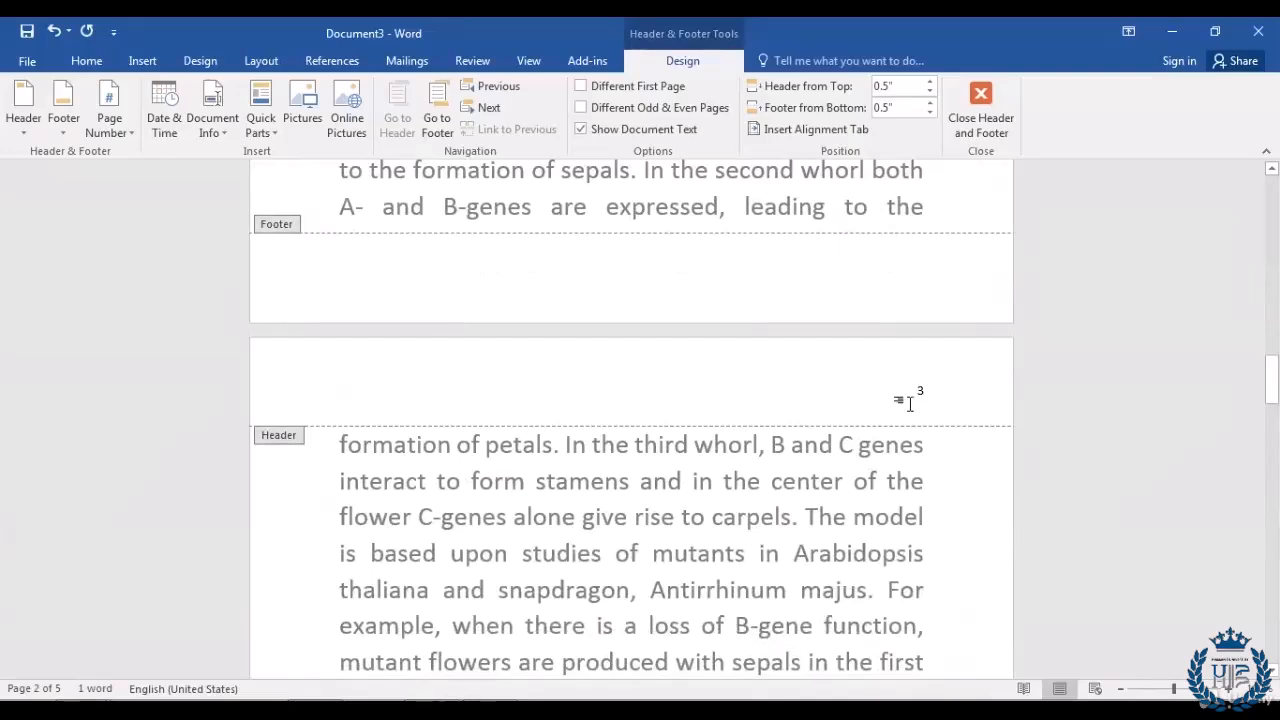
{"action": "scroll", "coordinate": [872, 472], "scroll_direction": "down", "scroll_amount": 2}
{"action": "scroll", "coordinate": [872, 472], "scroll_direction": "down", "scroll_amount": 10}
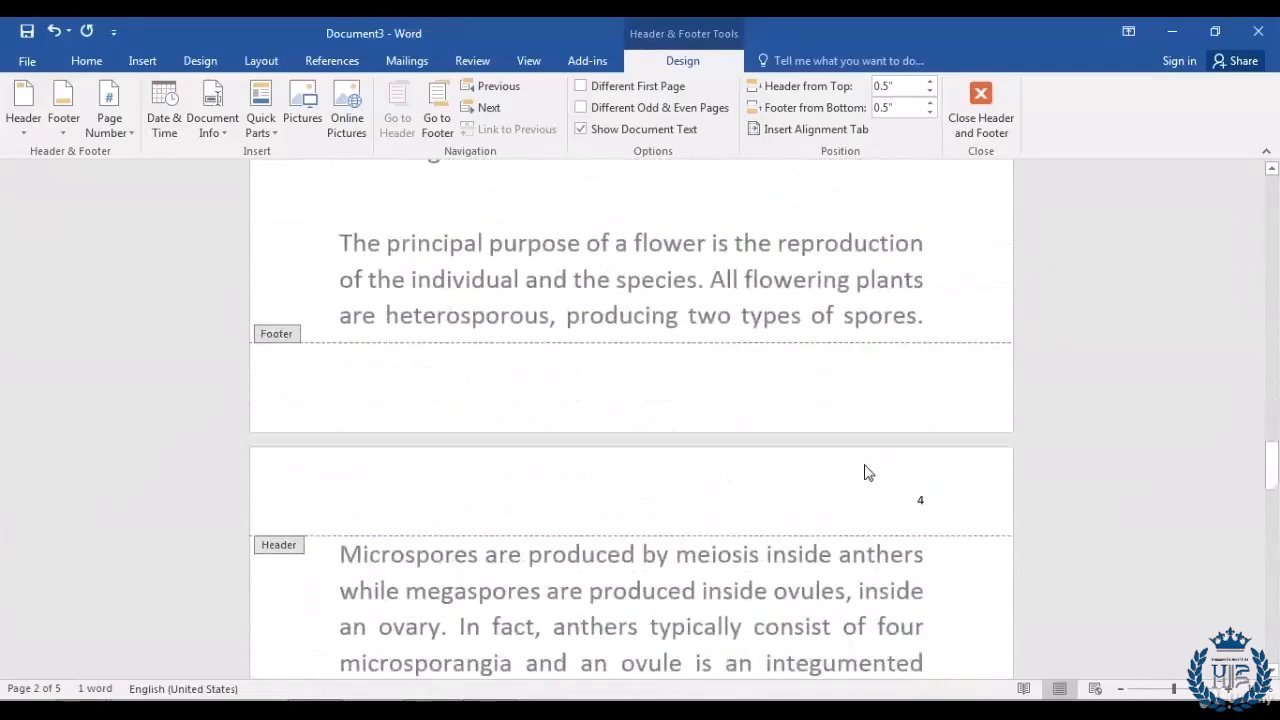
{"action": "scroll", "coordinate": [827, 467], "scroll_direction": "down", "scroll_amount": 10}
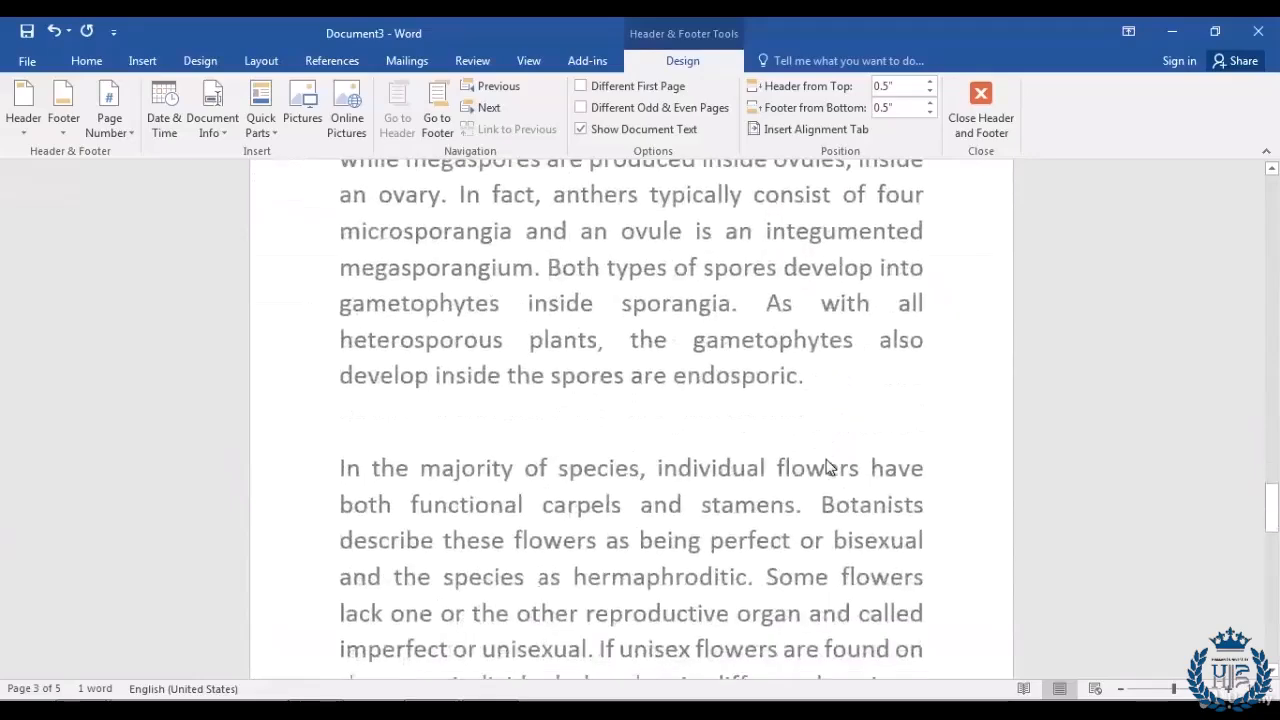
{"action": "scroll", "coordinate": [837, 451], "scroll_direction": "down", "scroll_amount": 1}
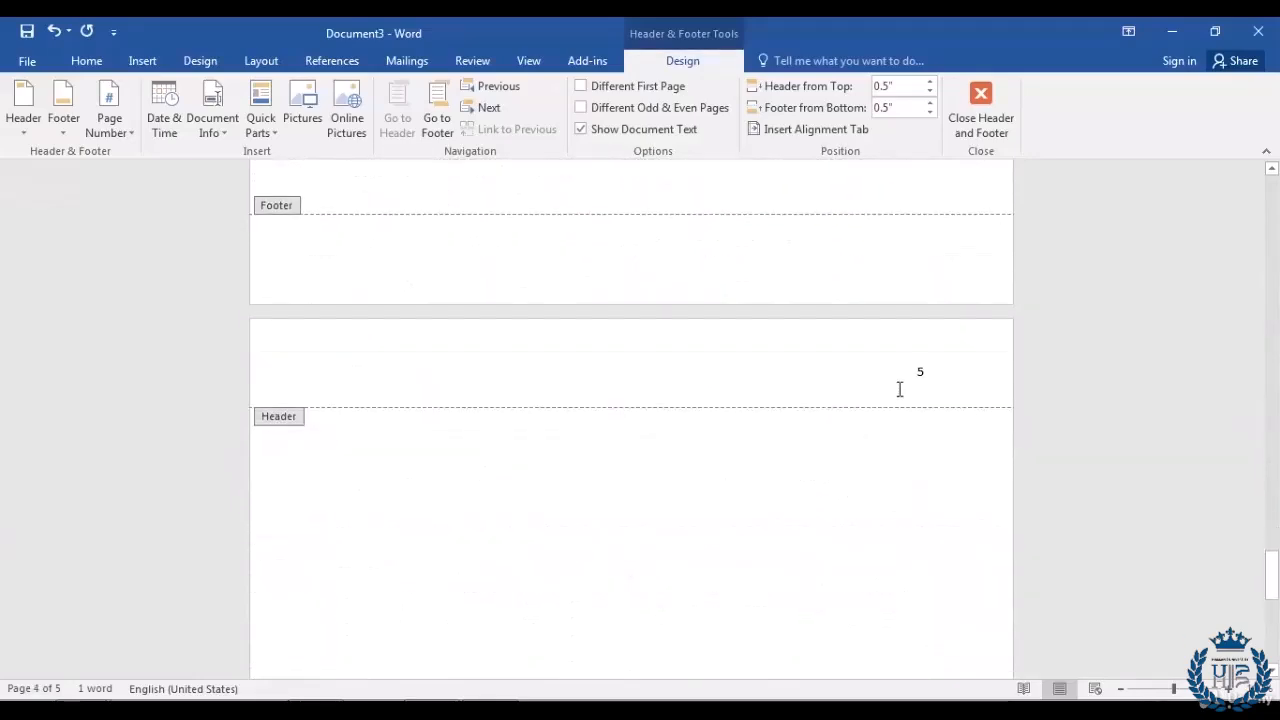
{"action": "scroll", "coordinate": [857, 486], "scroll_direction": "up", "scroll_amount": 9}
{"action": "scroll", "coordinate": [846, 505], "scroll_direction": "up", "scroll_amount": 8}
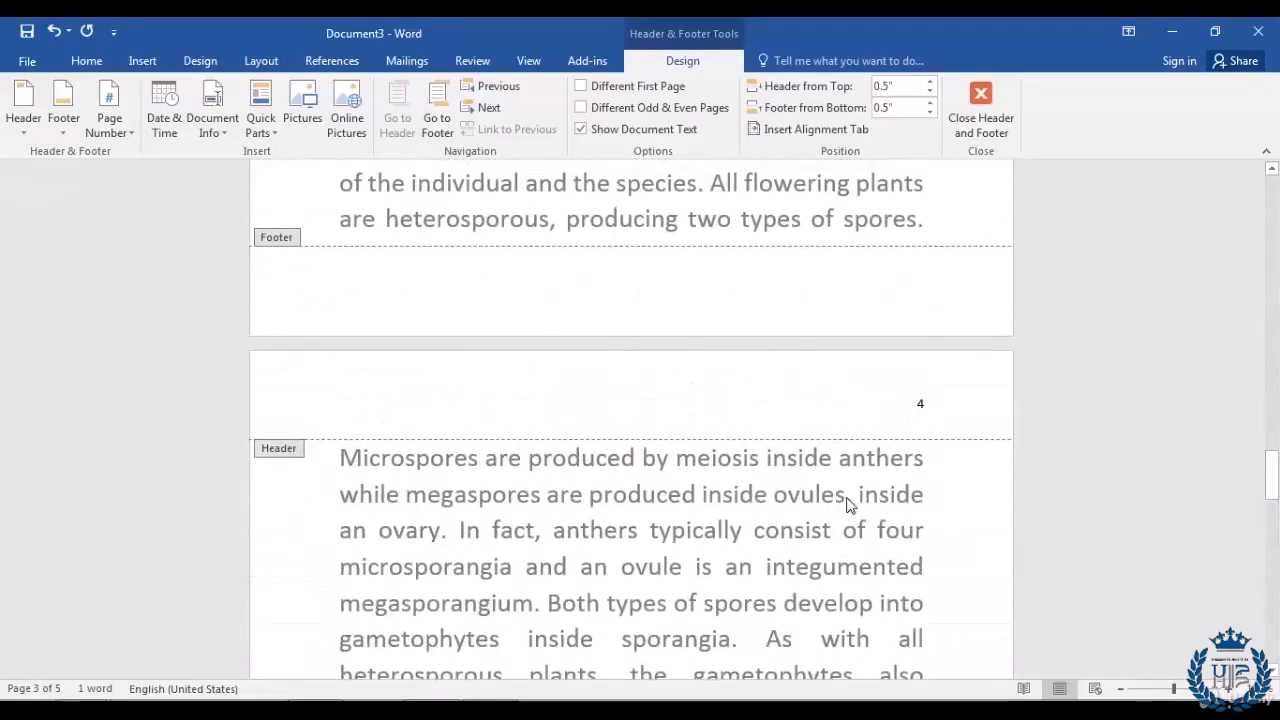
{"action": "scroll", "coordinate": [790, 605], "scroll_direction": "up", "scroll_amount": 8}
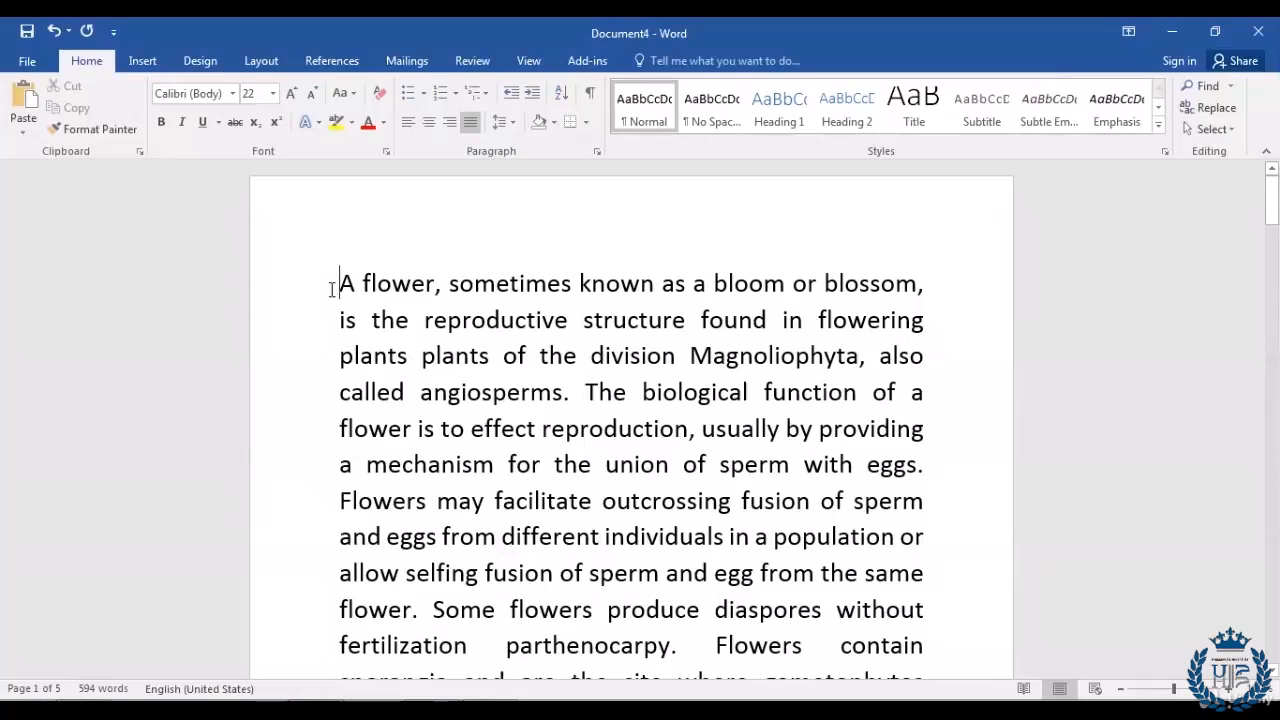
Step: Browse the built-in header designs in the Insert tab's Header gallery
{"action": "left_click", "coordinate": [142, 61]}
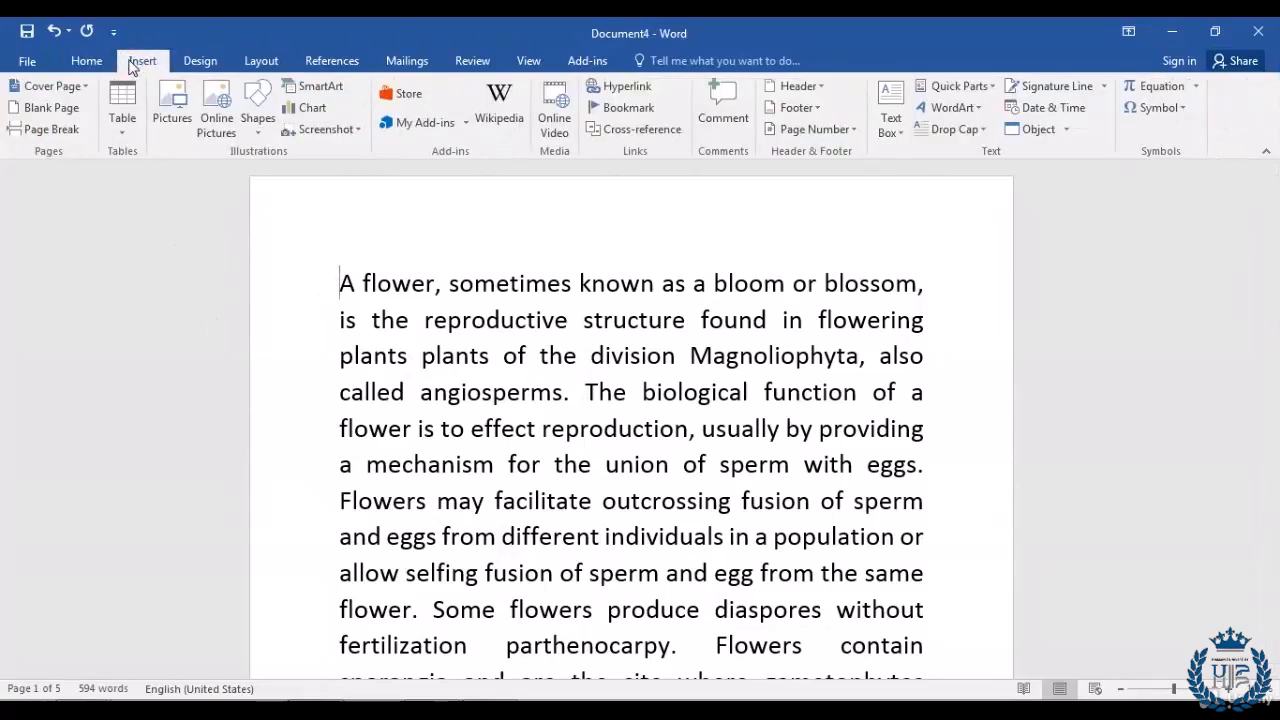
{"action": "left_click", "coordinate": [820, 88]}
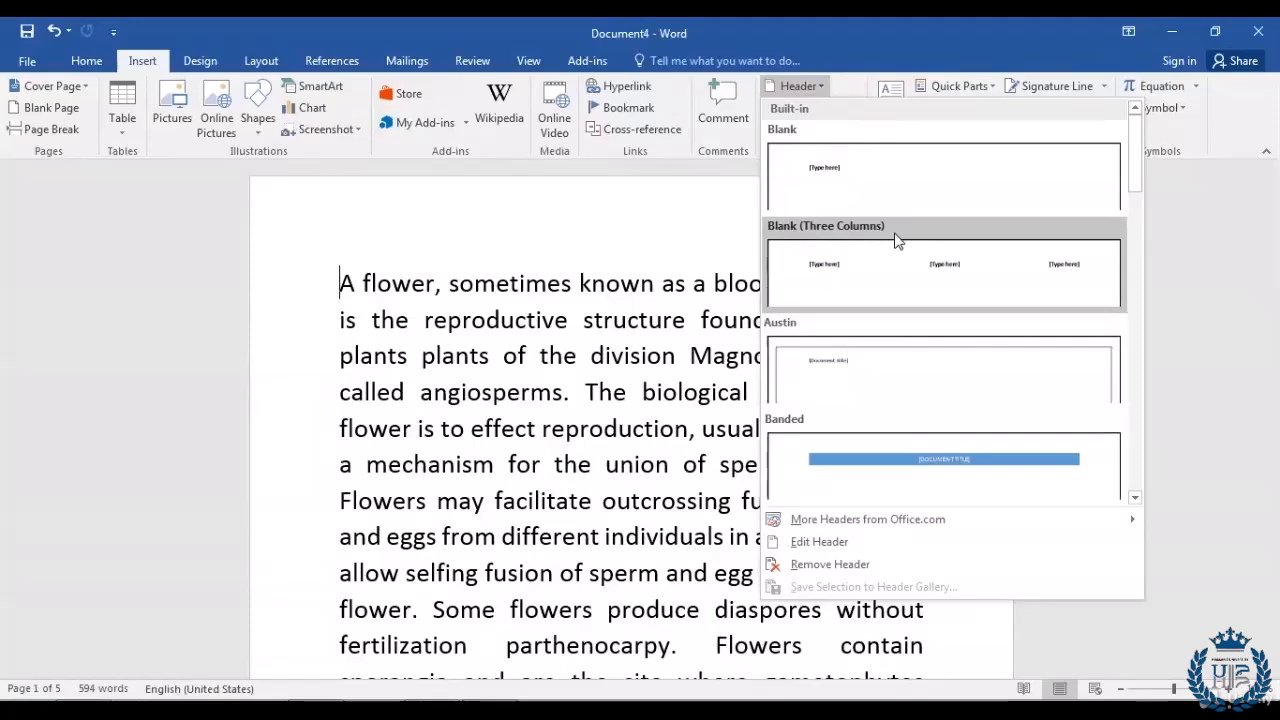
{"action": "scroll", "coordinate": [895, 240], "scroll_direction": "down", "scroll_amount": 5}
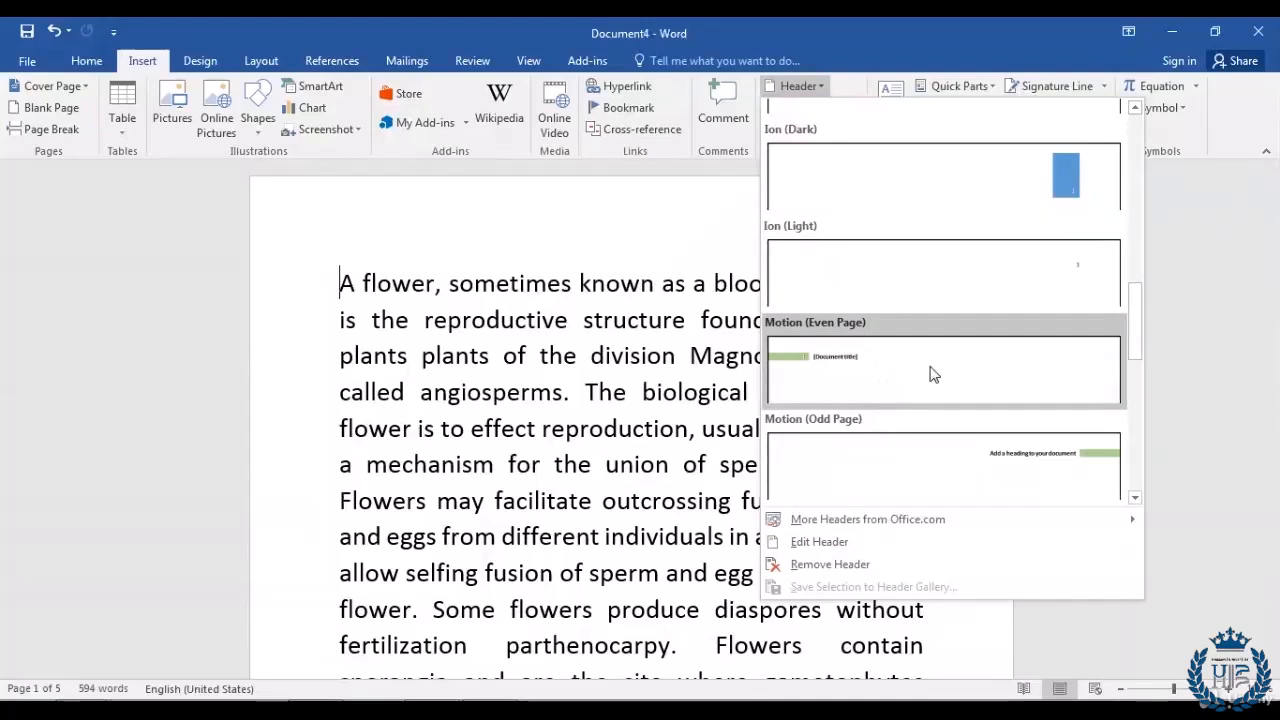
{"action": "scroll", "coordinate": [930, 374], "scroll_direction": "up", "scroll_amount": 3}
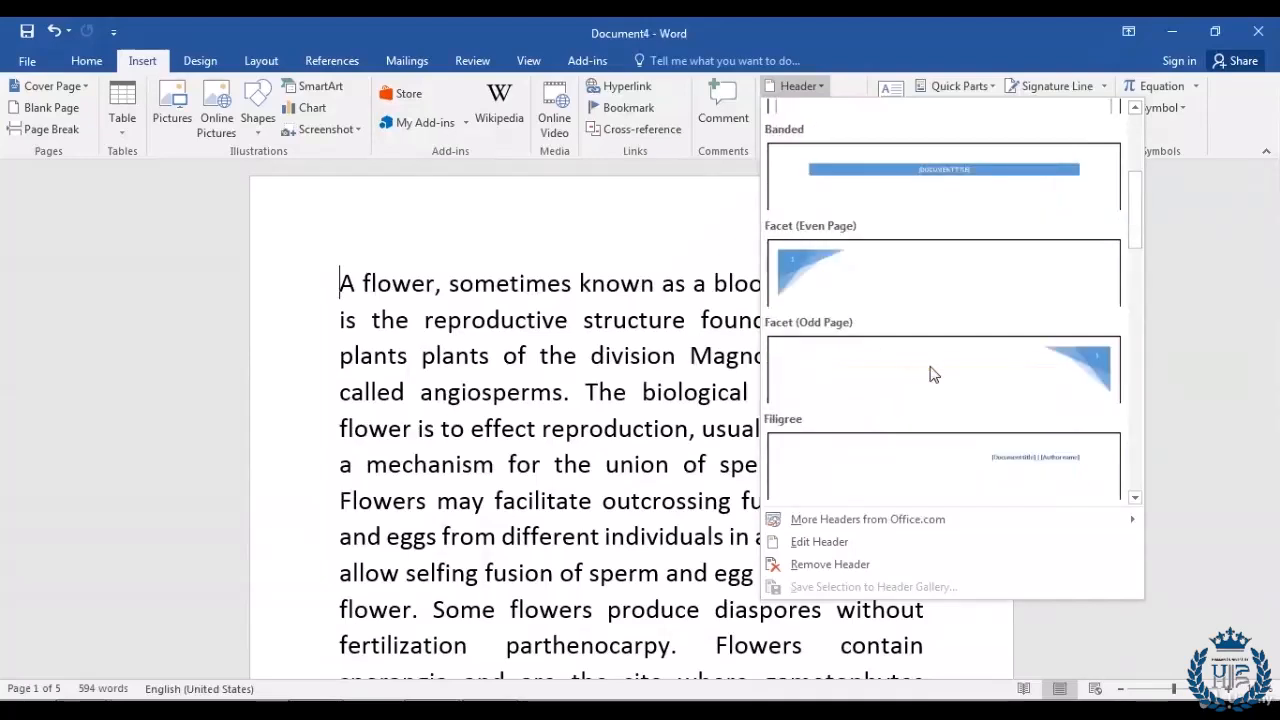
{"action": "scroll", "coordinate": [930, 374], "scroll_direction": "up", "scroll_amount": 3}
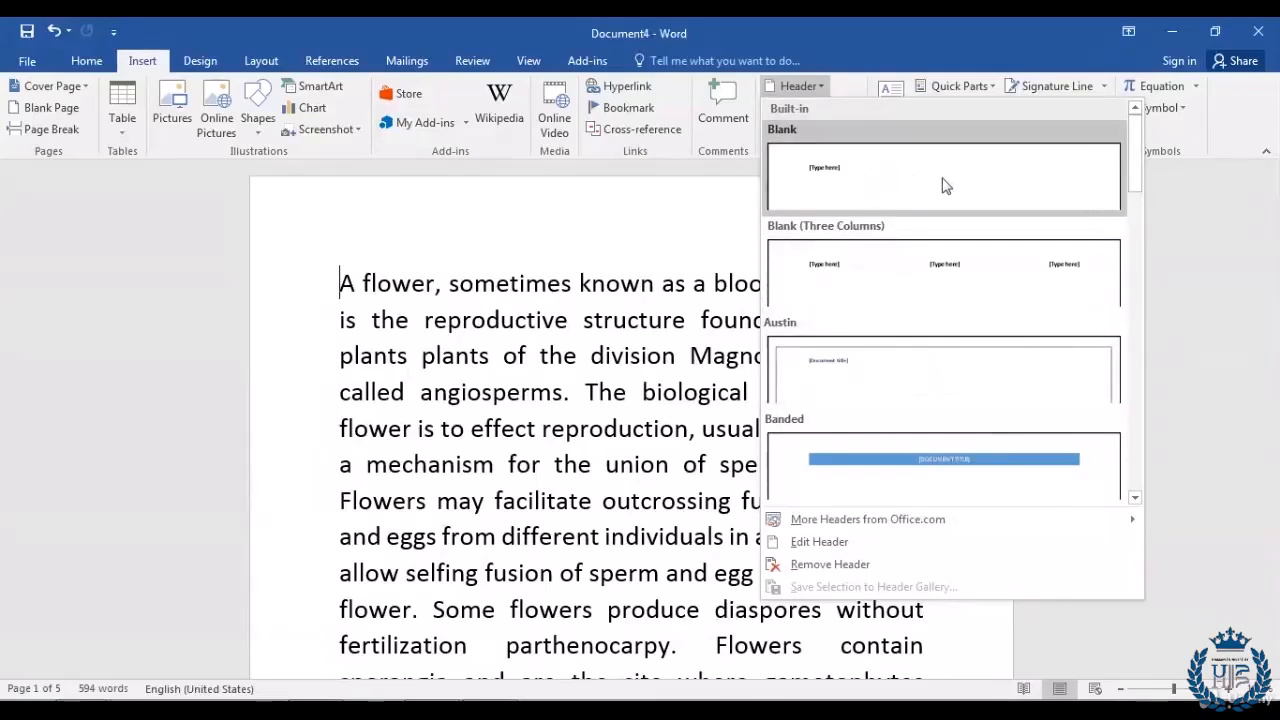
Step: Insert the Blank (Three Columns) header and type Header into its left placeholder
{"action": "left_click", "coordinate": [878, 280]}
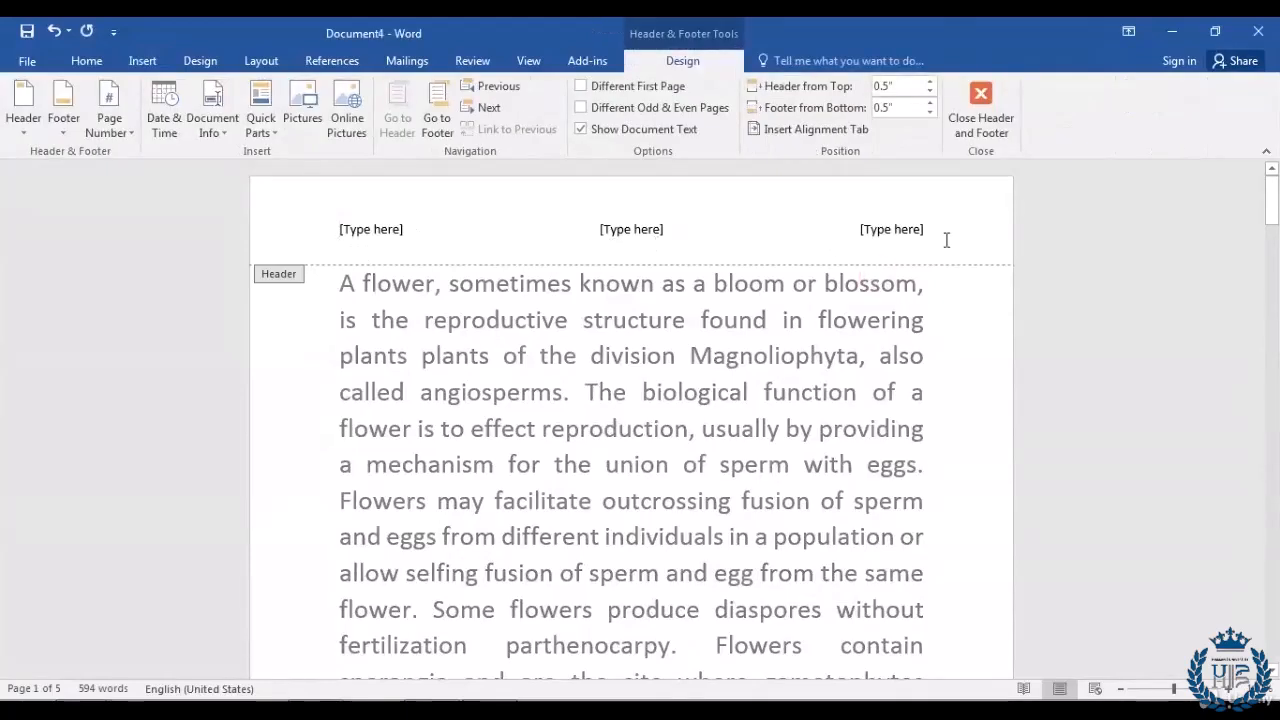
{"action": "left_click", "coordinate": [385, 229]}
{"action": "type", "text": "Header"}
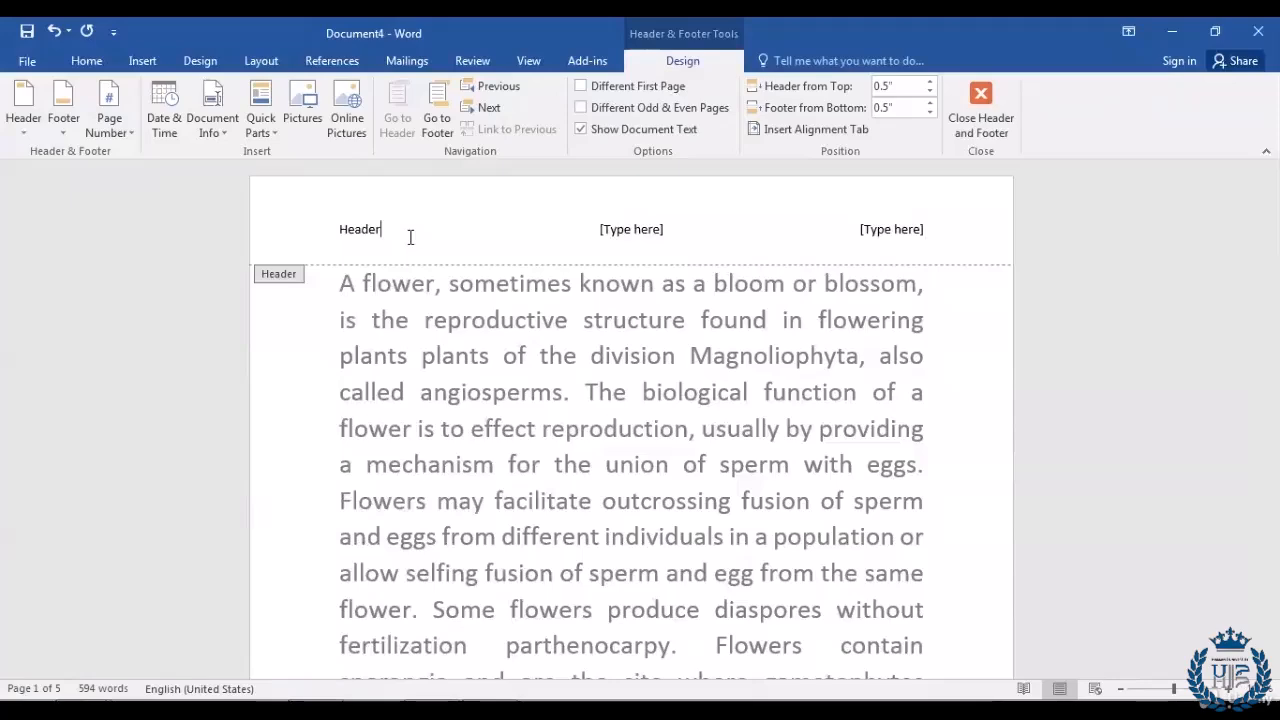
Step: Scroll through Document4 to check the new three-column header on every page
{"action": "scroll", "coordinate": [603, 405], "scroll_direction": "down", "scroll_amount": 3}
{"action": "scroll", "coordinate": [603, 405], "scroll_direction": "down", "scroll_amount": 8}
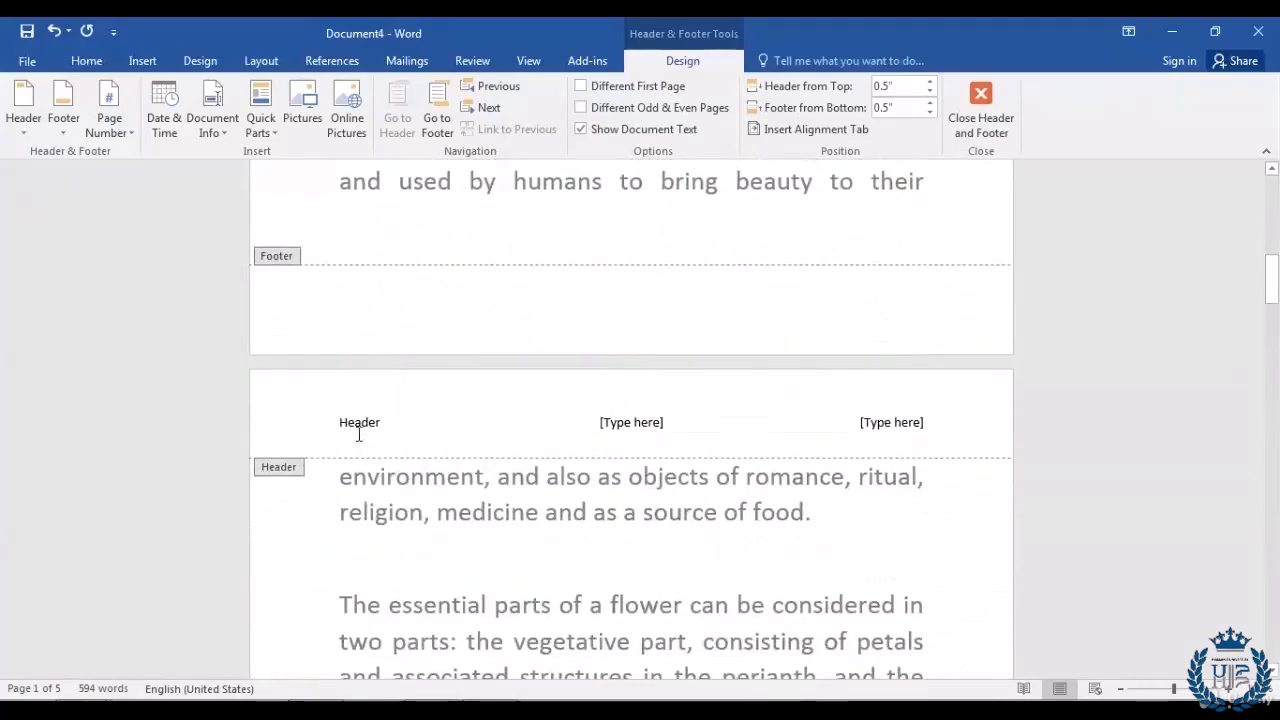
{"action": "scroll", "coordinate": [358, 436], "scroll_direction": "down", "scroll_amount": 2}
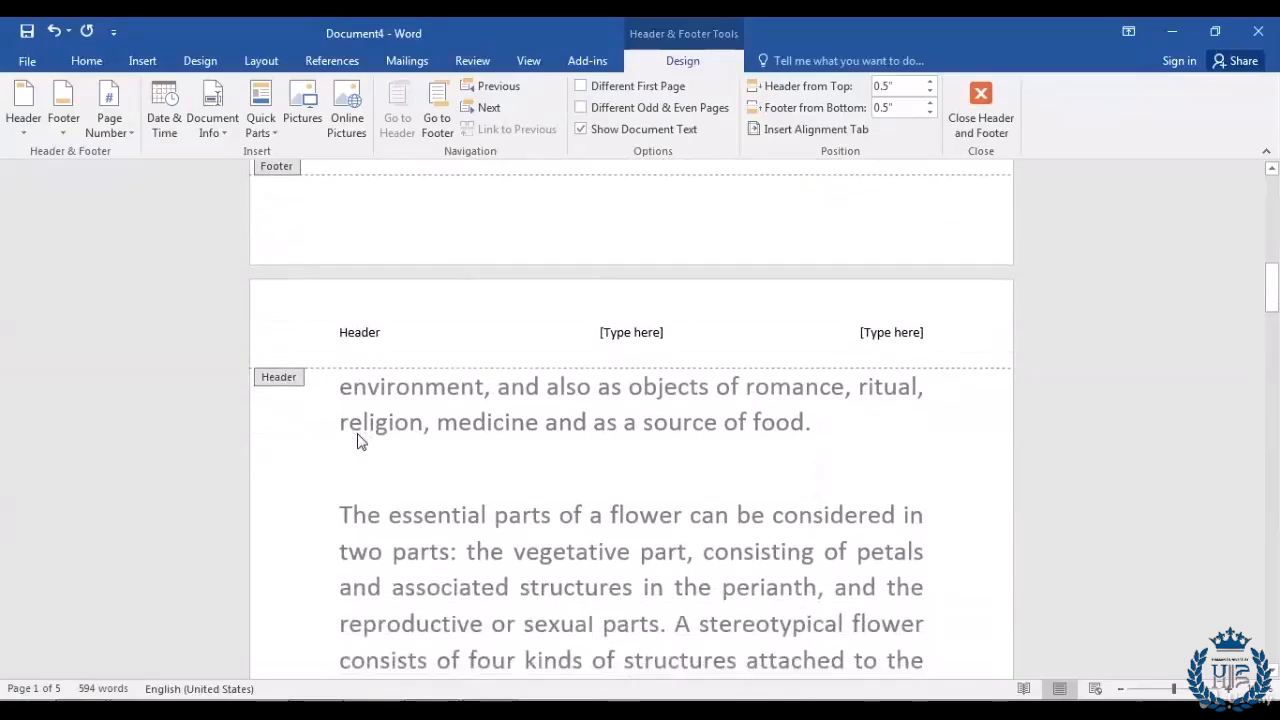
{"action": "scroll", "coordinate": [358, 440], "scroll_direction": "down", "scroll_amount": 5}
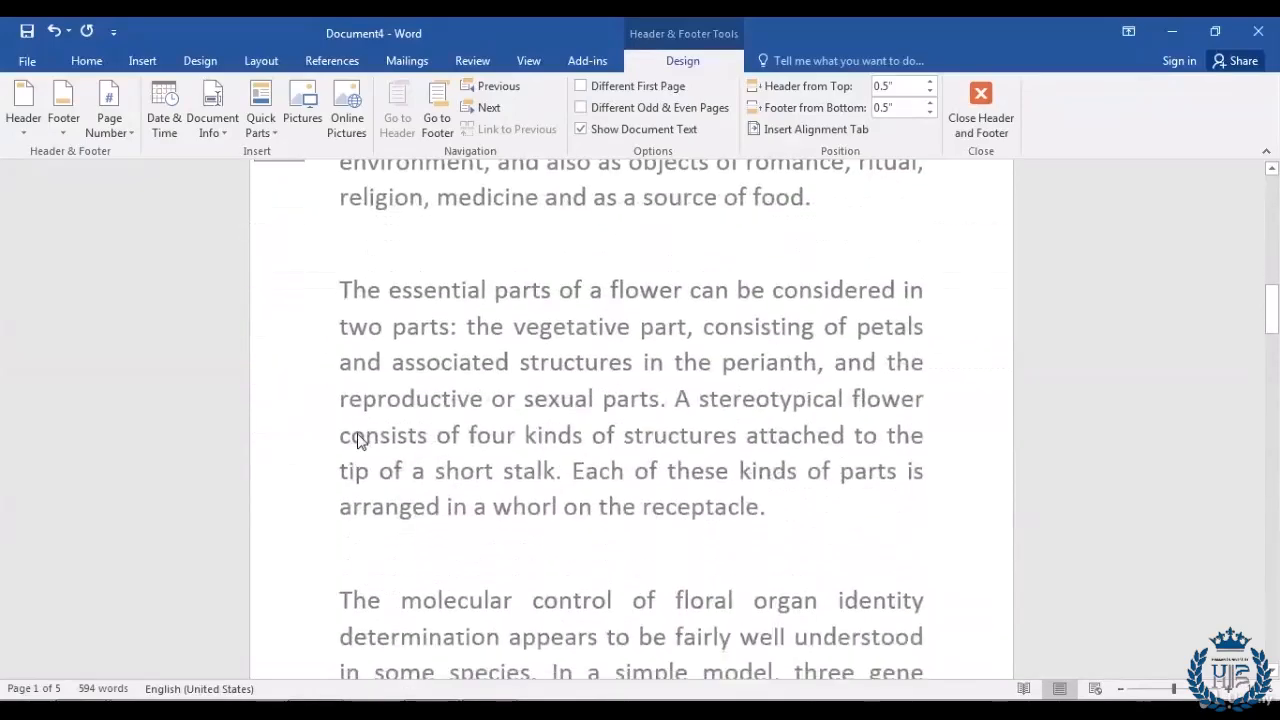
{"action": "scroll", "coordinate": [358, 441], "scroll_direction": "down", "scroll_amount": 3}
{"action": "scroll", "coordinate": [360, 442], "scroll_direction": "down", "scroll_amount": 2}
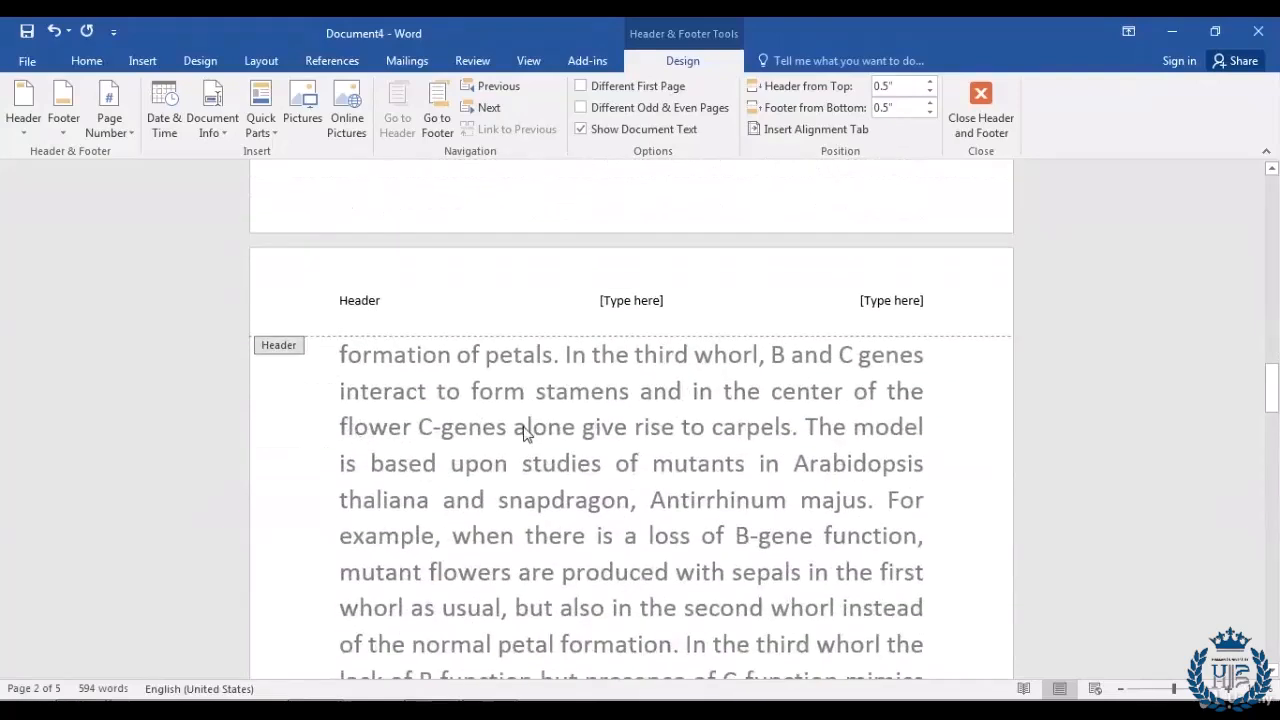
{"action": "scroll", "coordinate": [525, 433], "scroll_direction": "down", "scroll_amount": 4}
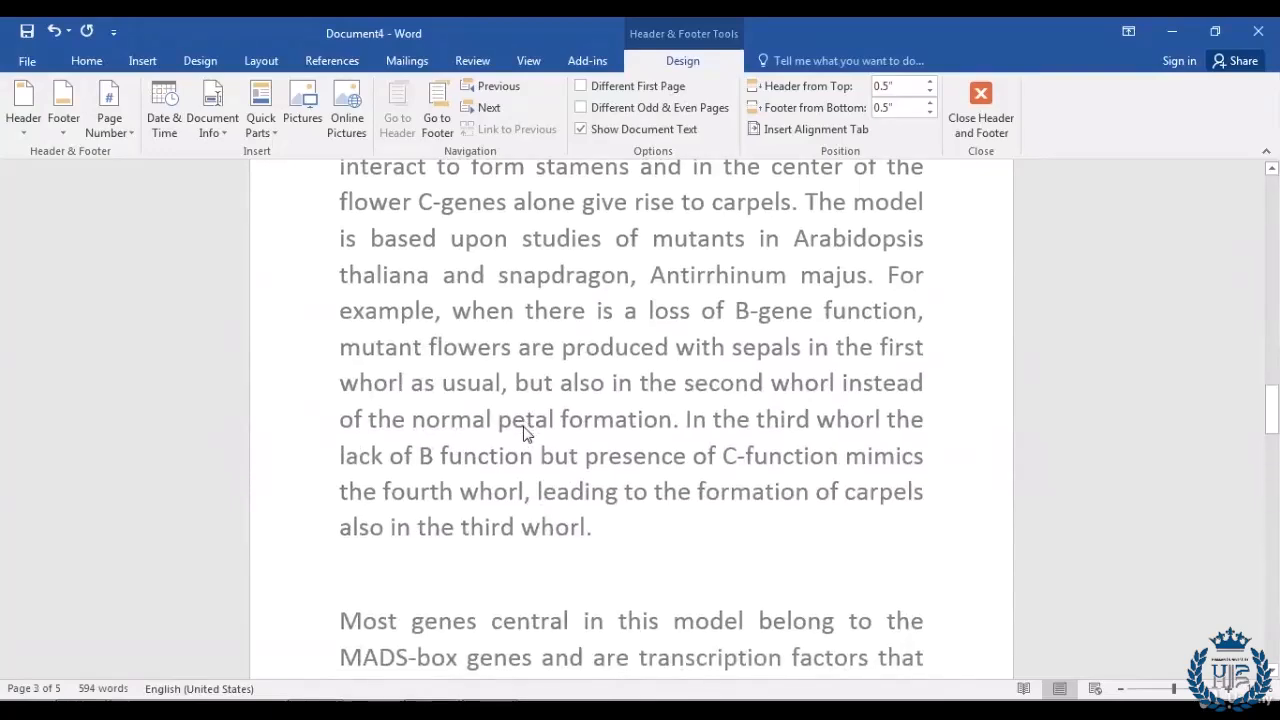
{"action": "scroll", "coordinate": [527, 435], "scroll_direction": "up", "scroll_amount": 1}
{"action": "scroll", "coordinate": [525, 433], "scroll_direction": "up", "scroll_amount": 10}
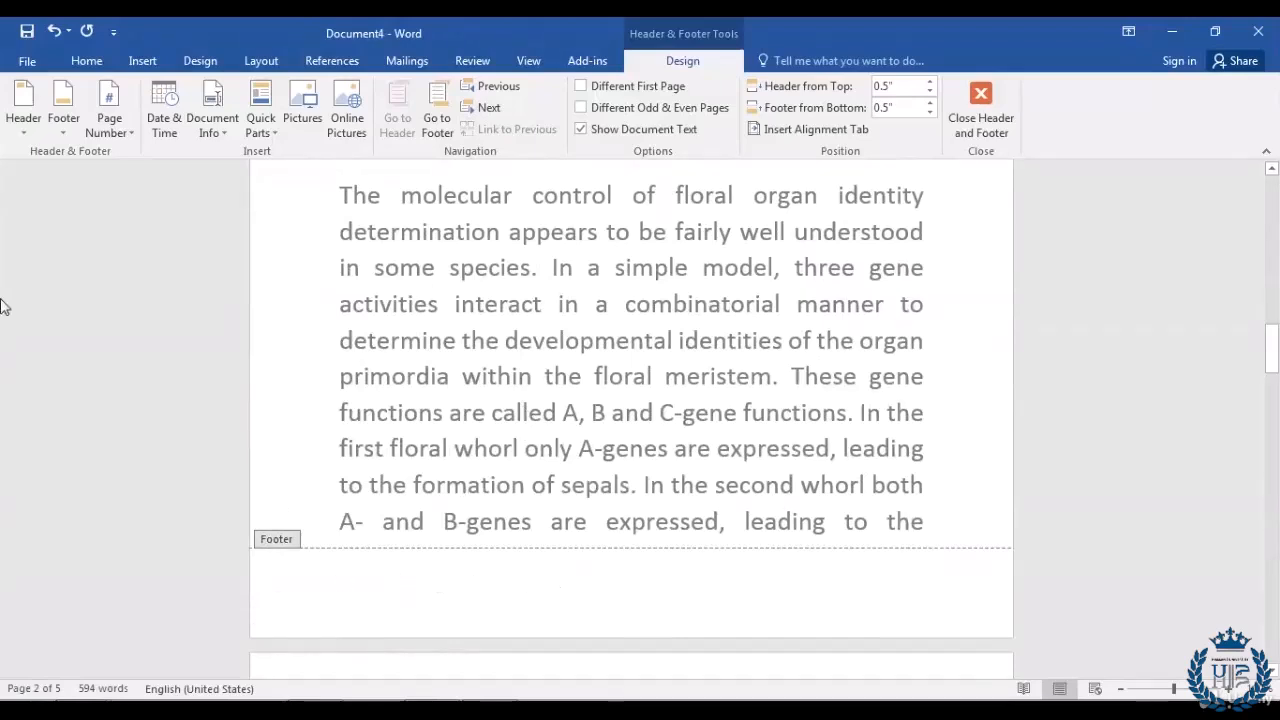
{"action": "left_click", "coordinate": [146, 62]}
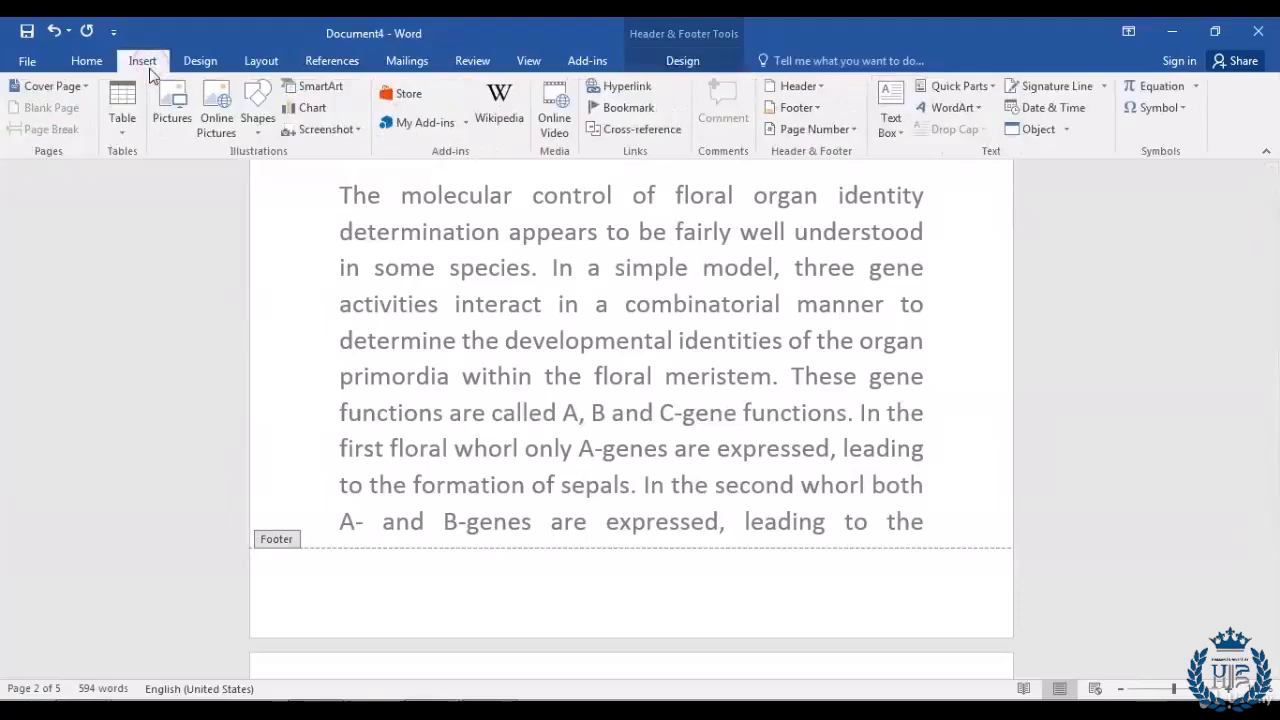
Step: Add the Ion (Dark) footer and review it across Document4's pages
{"action": "left_click", "coordinate": [817, 109]}
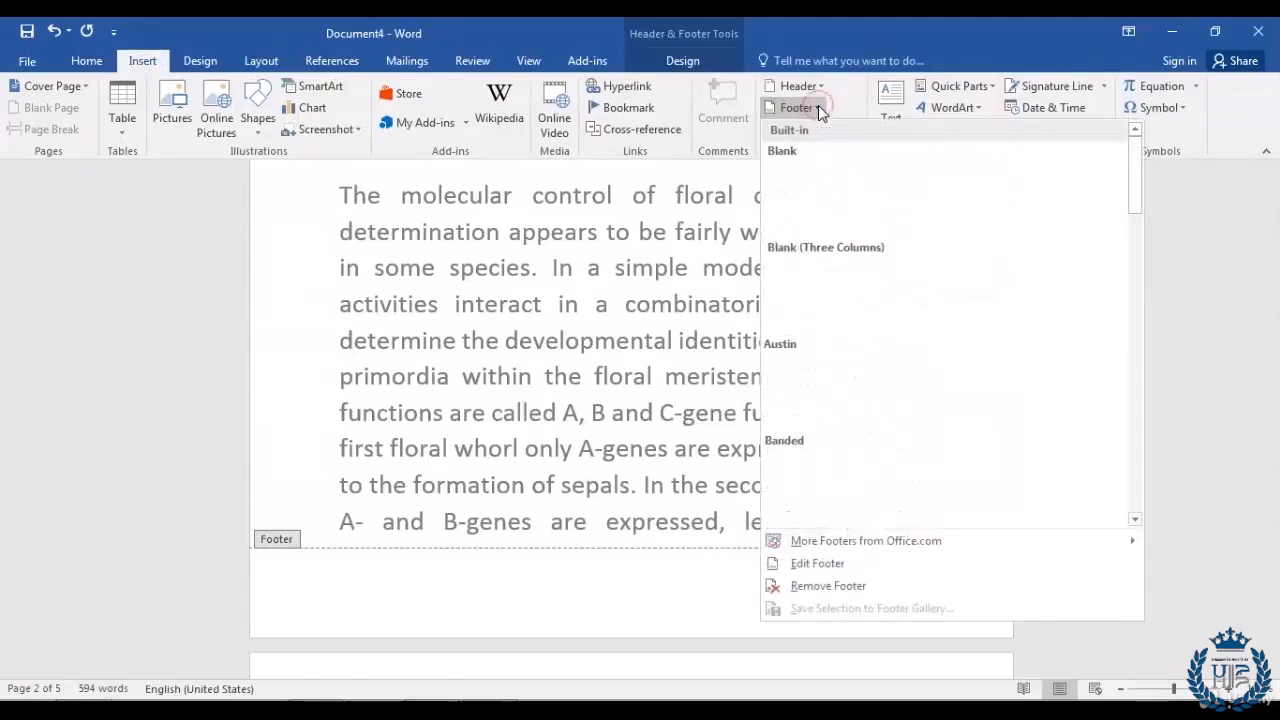
{"action": "scroll", "coordinate": [957, 384], "scroll_direction": "down", "scroll_amount": 5}
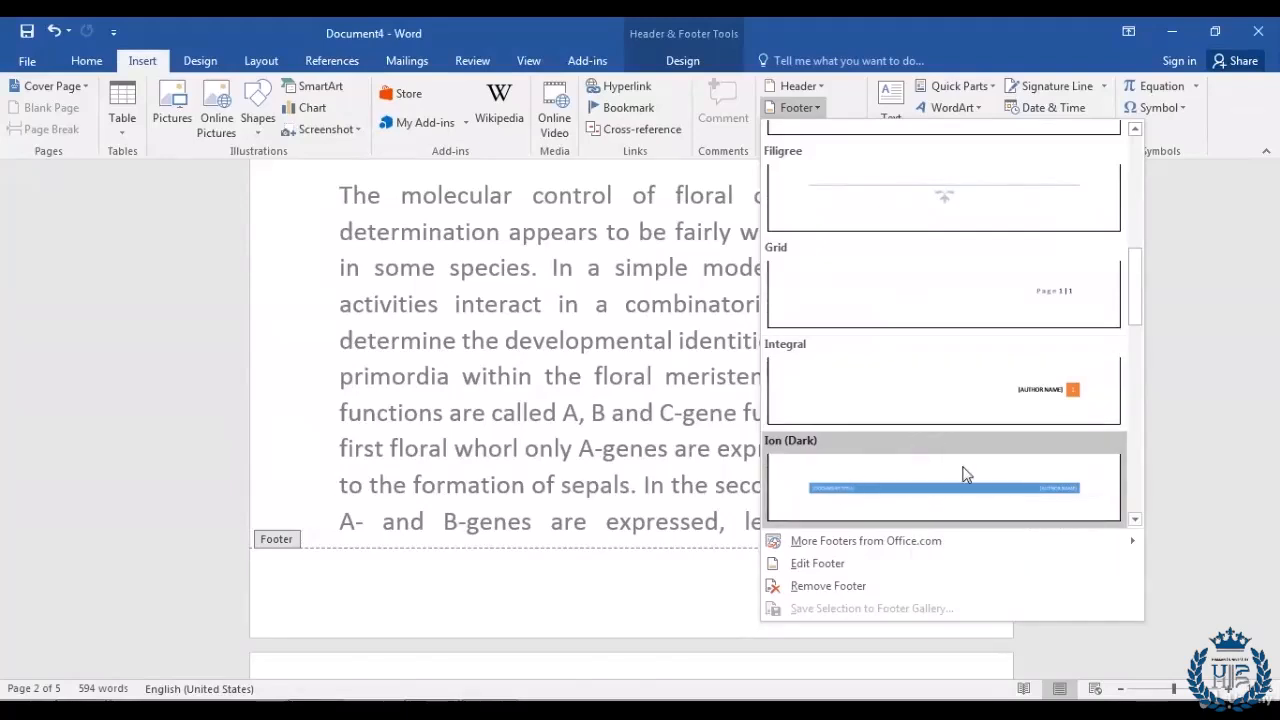
{"action": "left_click", "coordinate": [963, 474]}
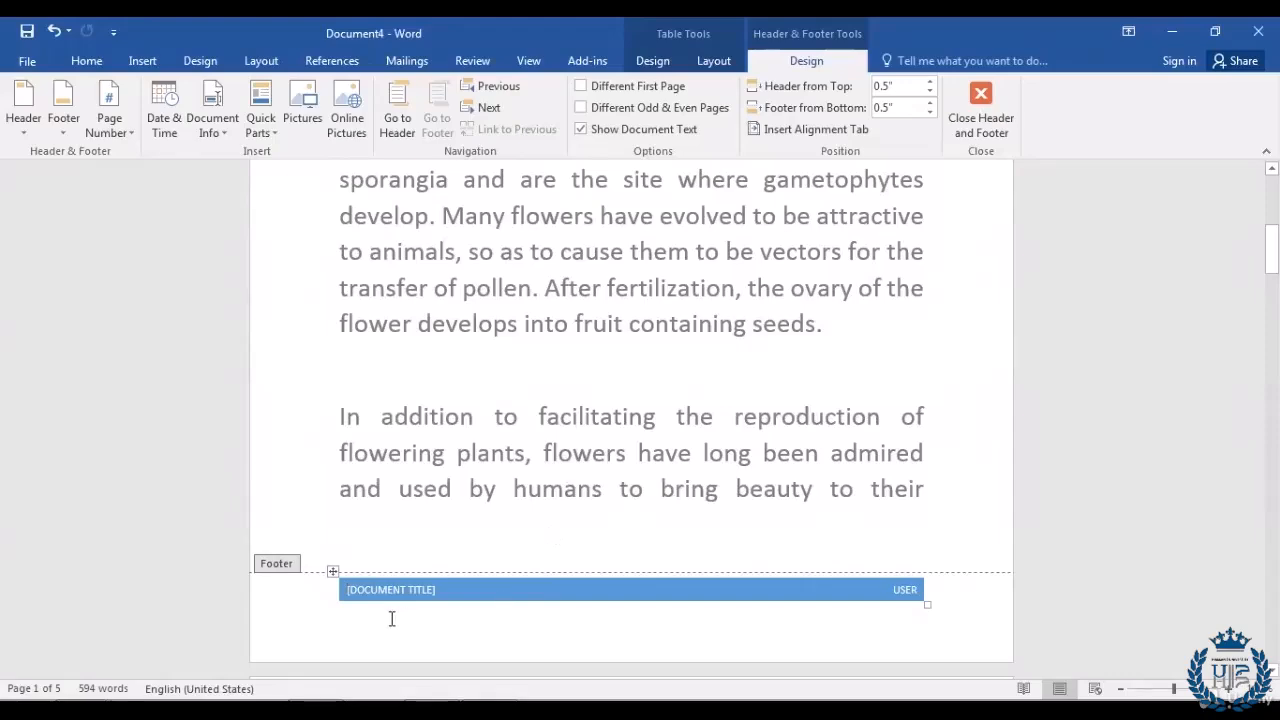
{"action": "scroll", "coordinate": [541, 625], "scroll_direction": "down", "scroll_amount": 12}
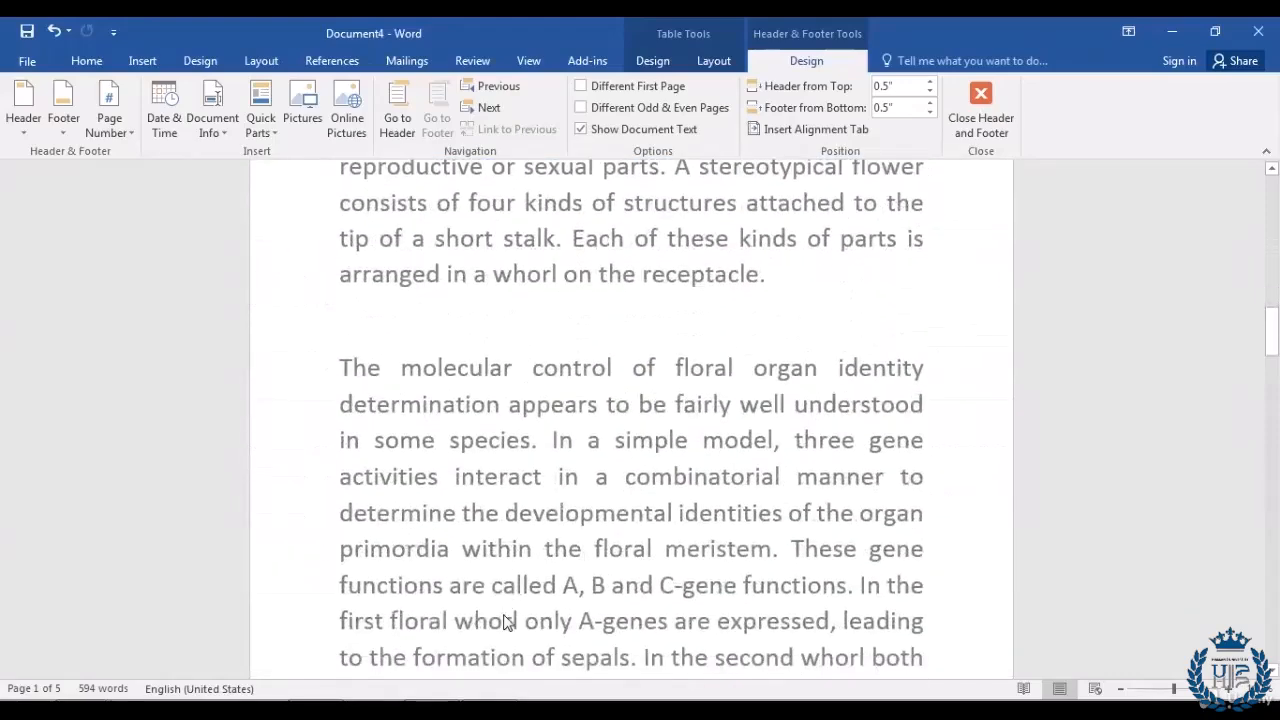
{"action": "scroll", "coordinate": [495, 560], "scroll_direction": "down", "scroll_amount": 2}
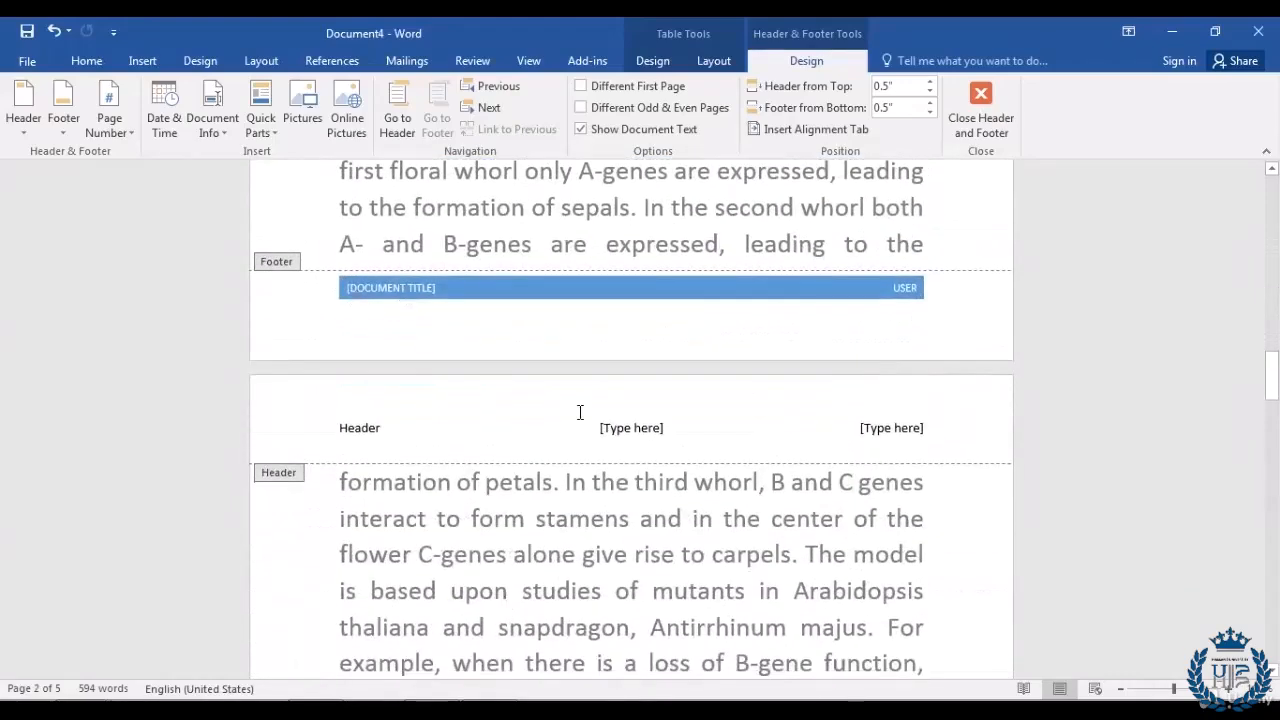
{"action": "scroll", "coordinate": [550, 500], "scroll_direction": "down", "scroll_amount": 4}
{"action": "scroll", "coordinate": [533, 565], "scroll_direction": "down", "scroll_amount": 4}
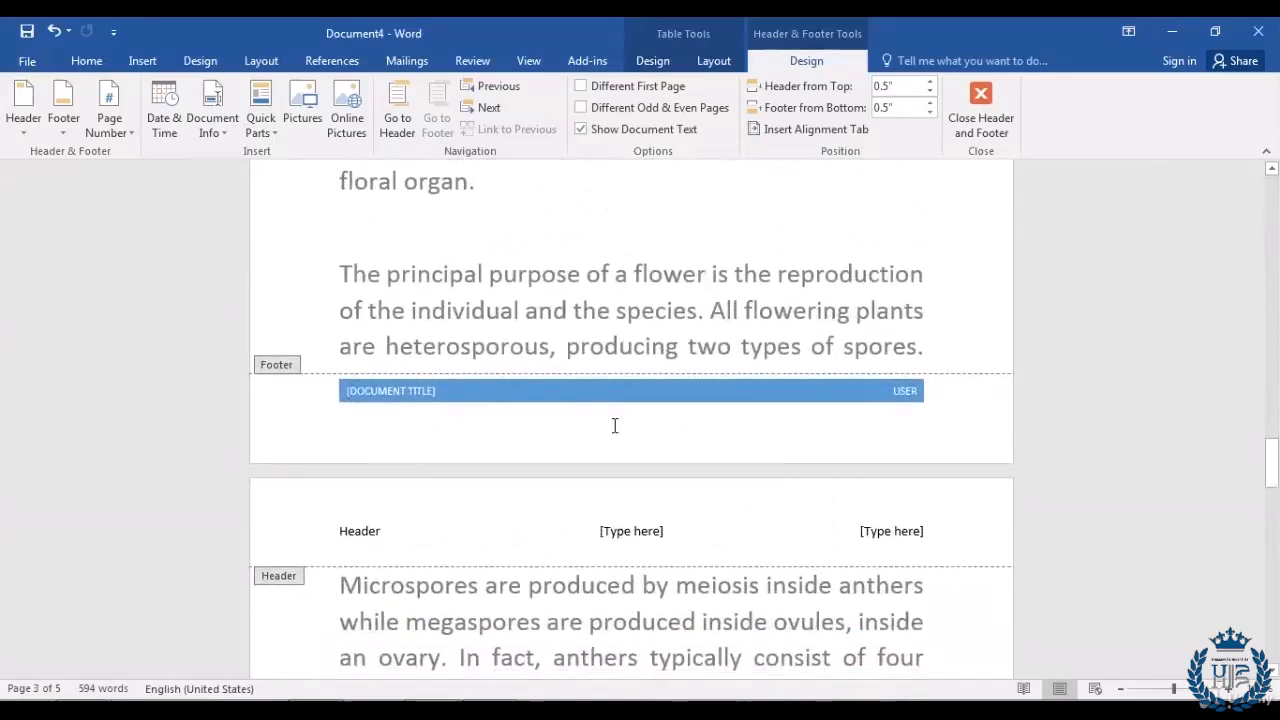
{"action": "scroll", "coordinate": [616, 430], "scroll_direction": "up", "scroll_amount": 3}
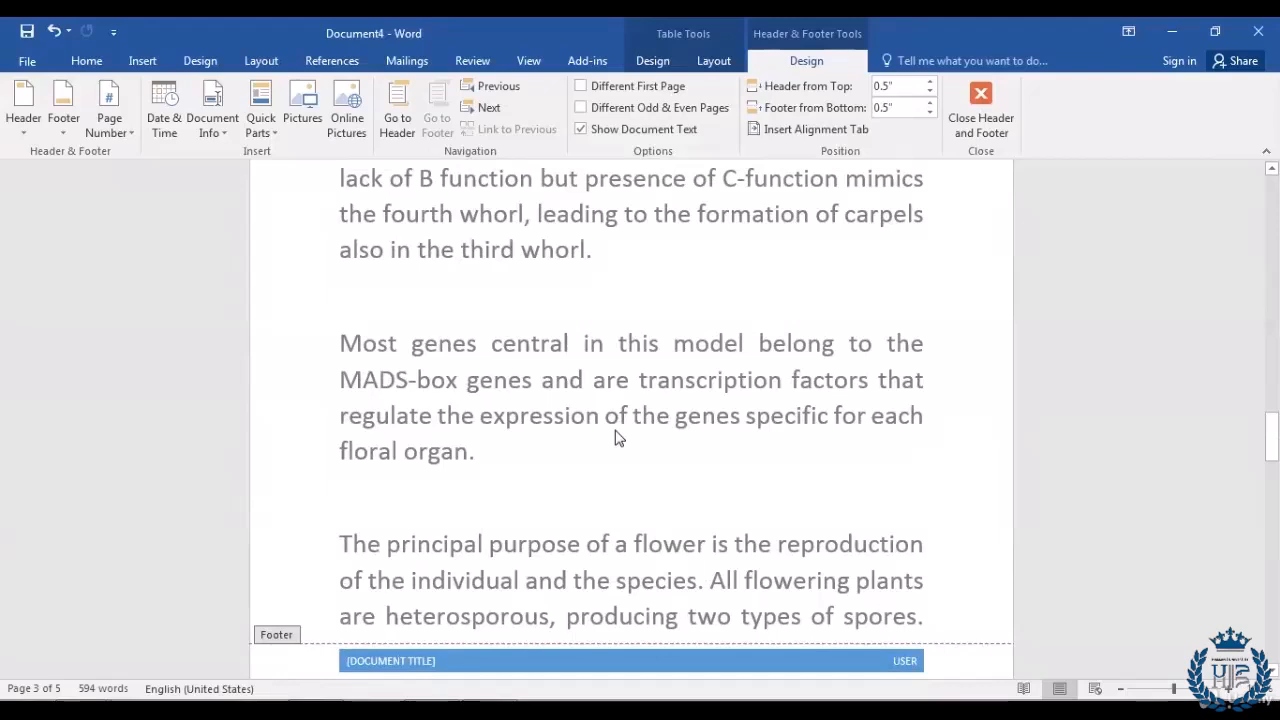
{"action": "scroll", "coordinate": [616, 438], "scroll_direction": "up", "scroll_amount": 5}
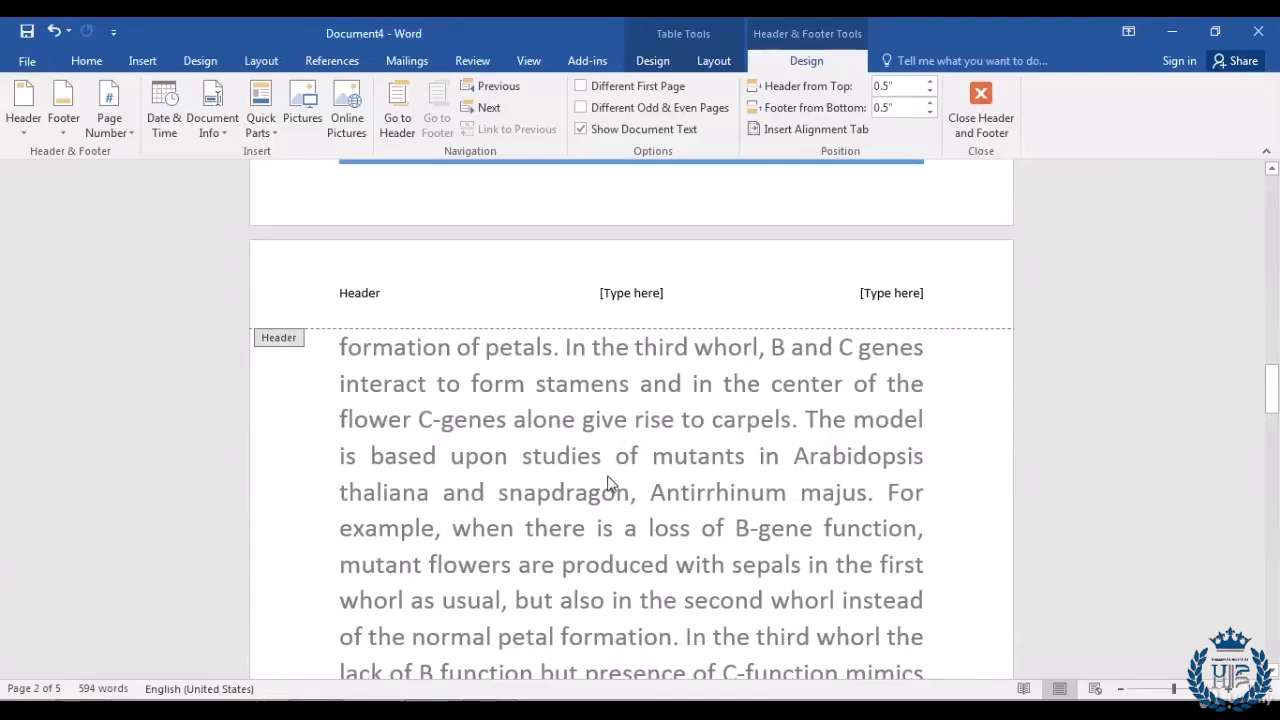
Step: Apply the Facet (Odd Page) header to the flower essay and check the pages
{"action": "left_click", "coordinate": [143, 62]}
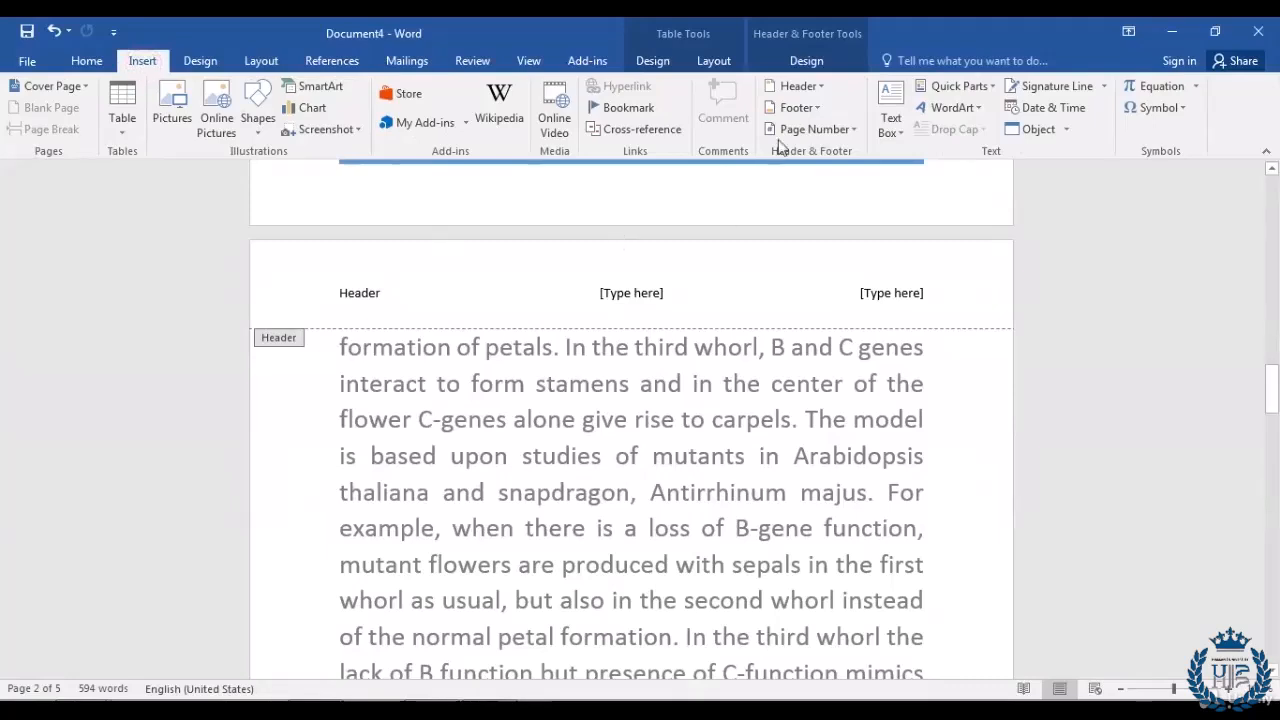
{"action": "left_click", "coordinate": [822, 88]}
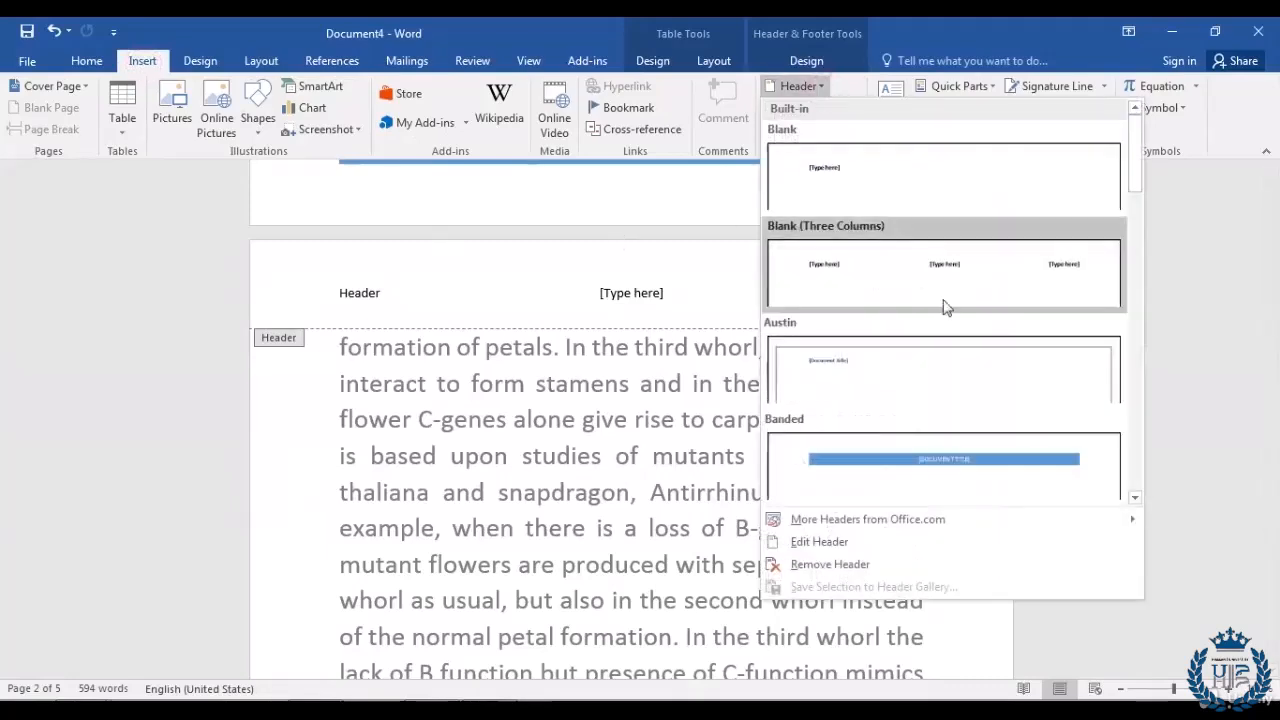
{"action": "scroll", "coordinate": [954, 360], "scroll_direction": "down", "scroll_amount": 3}
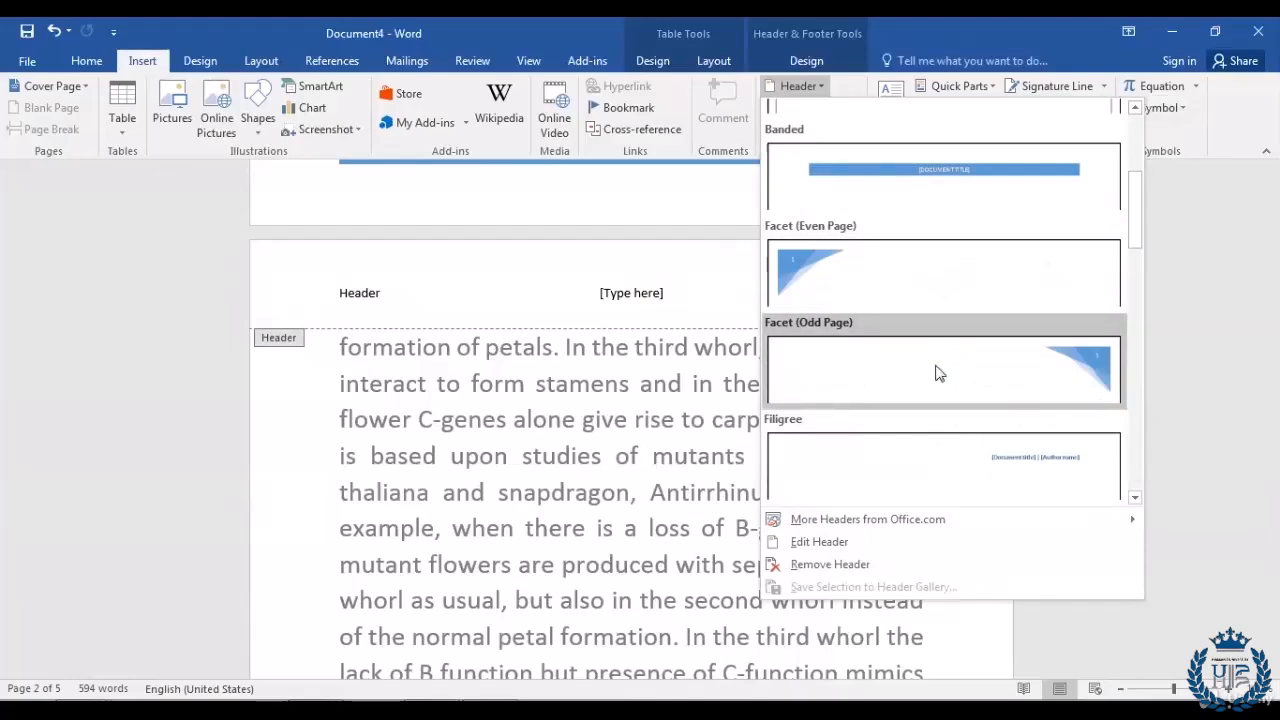
{"action": "left_click", "coordinate": [1035, 384]}
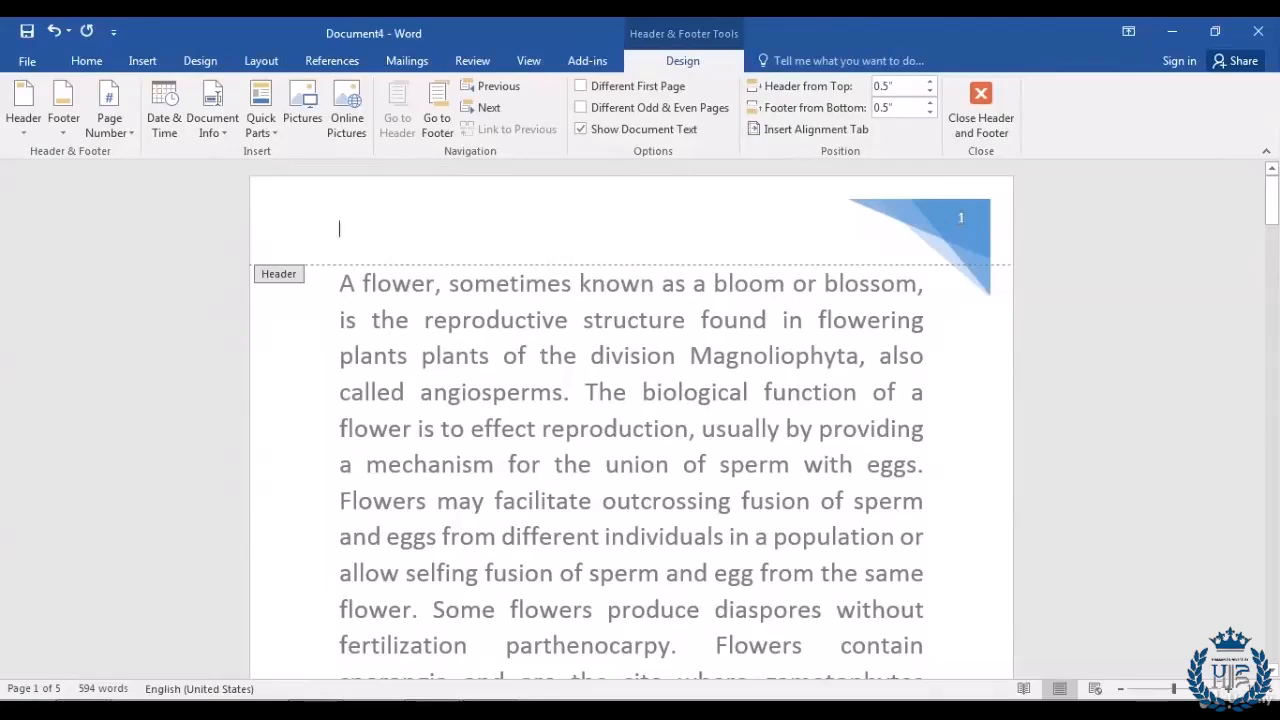
{"action": "scroll", "coordinate": [745, 408], "scroll_direction": "down", "scroll_amount": 7}
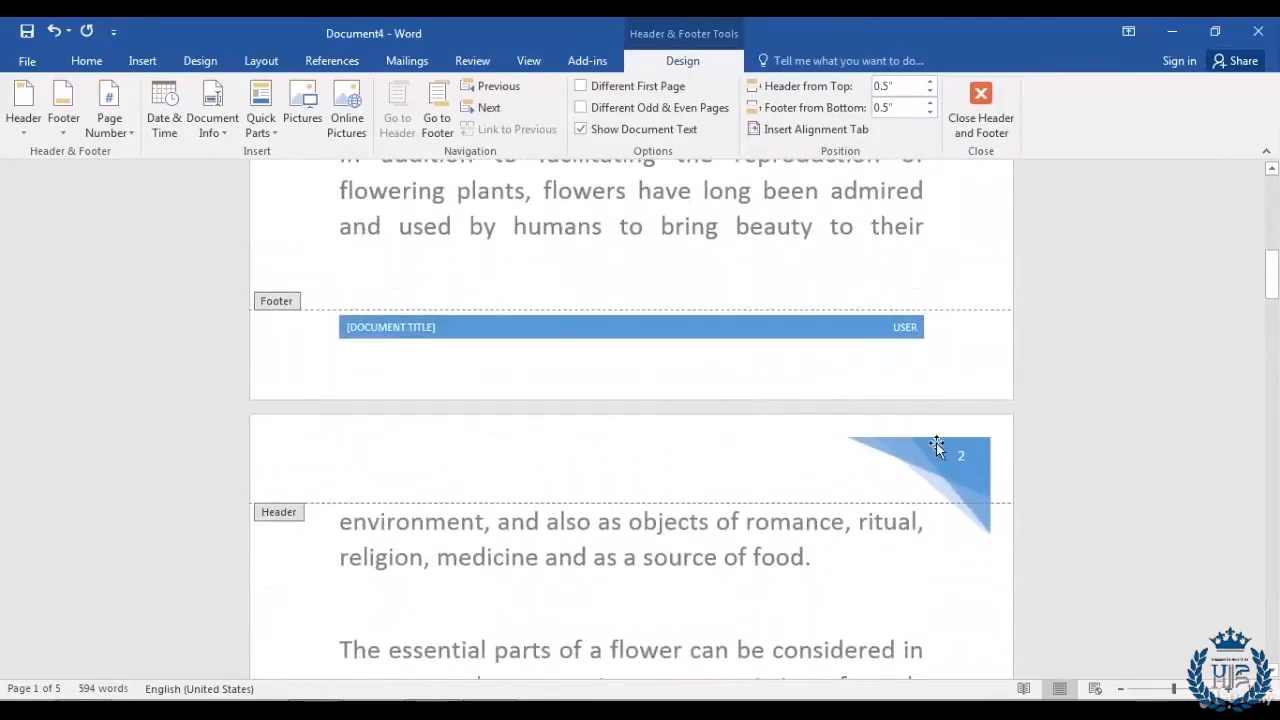
{"action": "scroll", "coordinate": [925, 458], "scroll_direction": "down", "scroll_amount": 10}
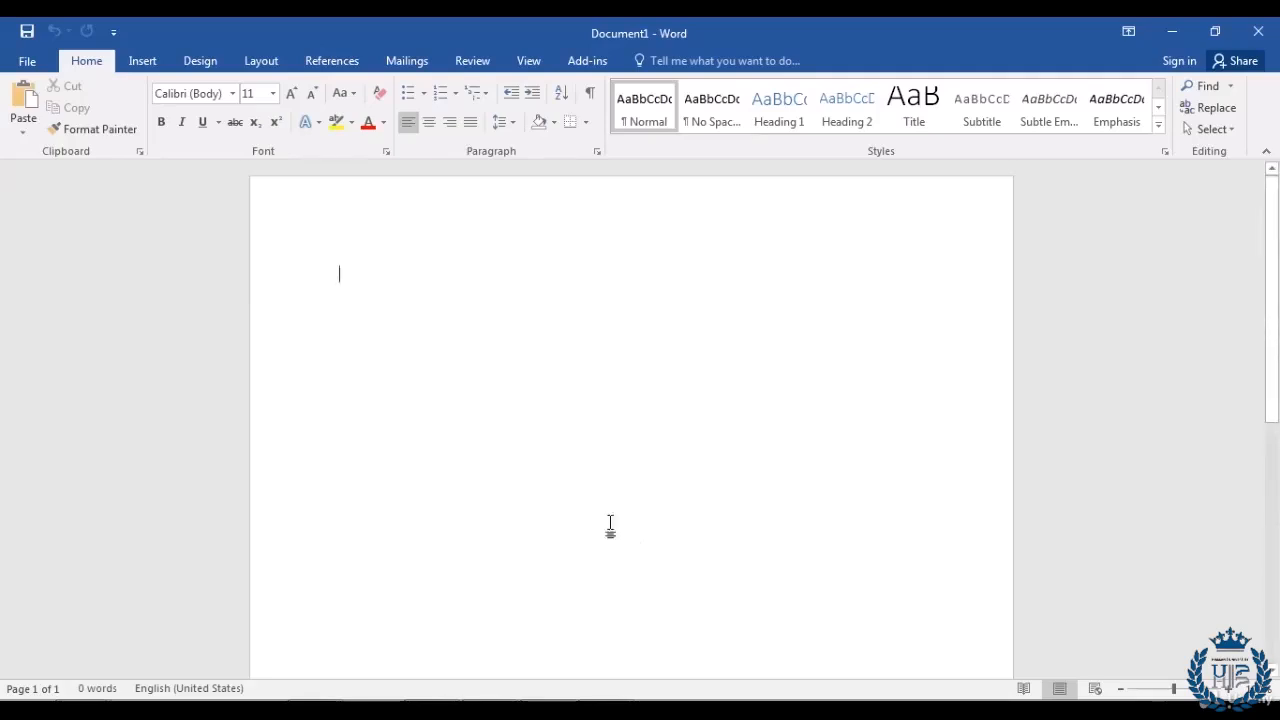
Step: Insert α and © from the Symbol gallery, then open More Symbols
{"action": "left_click", "coordinate": [123, 63]}
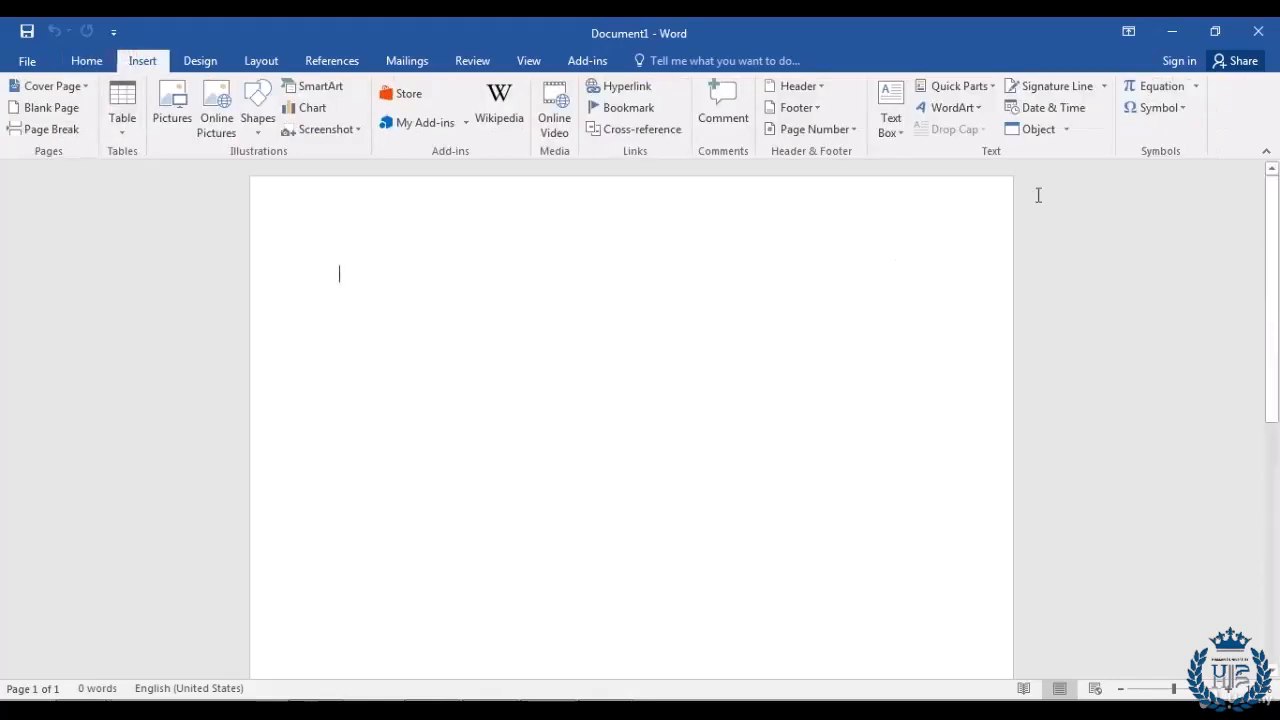
{"action": "left_click", "coordinate": [1180, 108]}
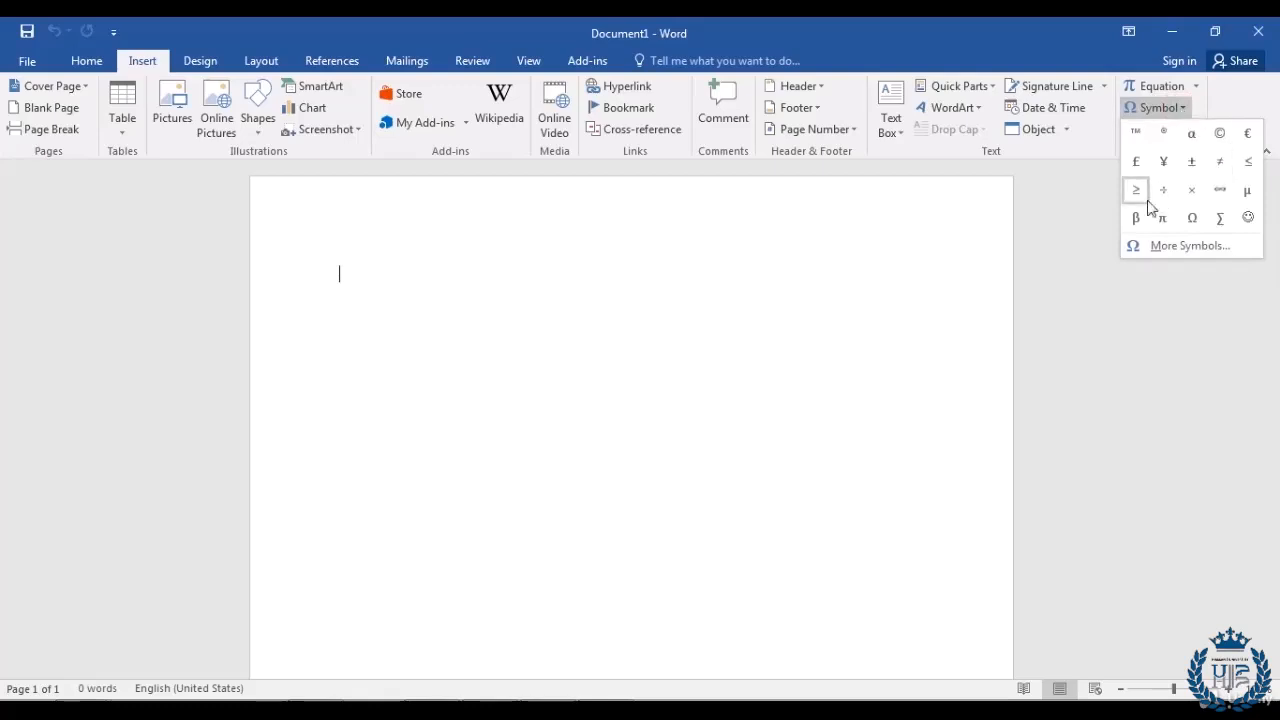
{"action": "left_click", "coordinate": [1193, 137]}
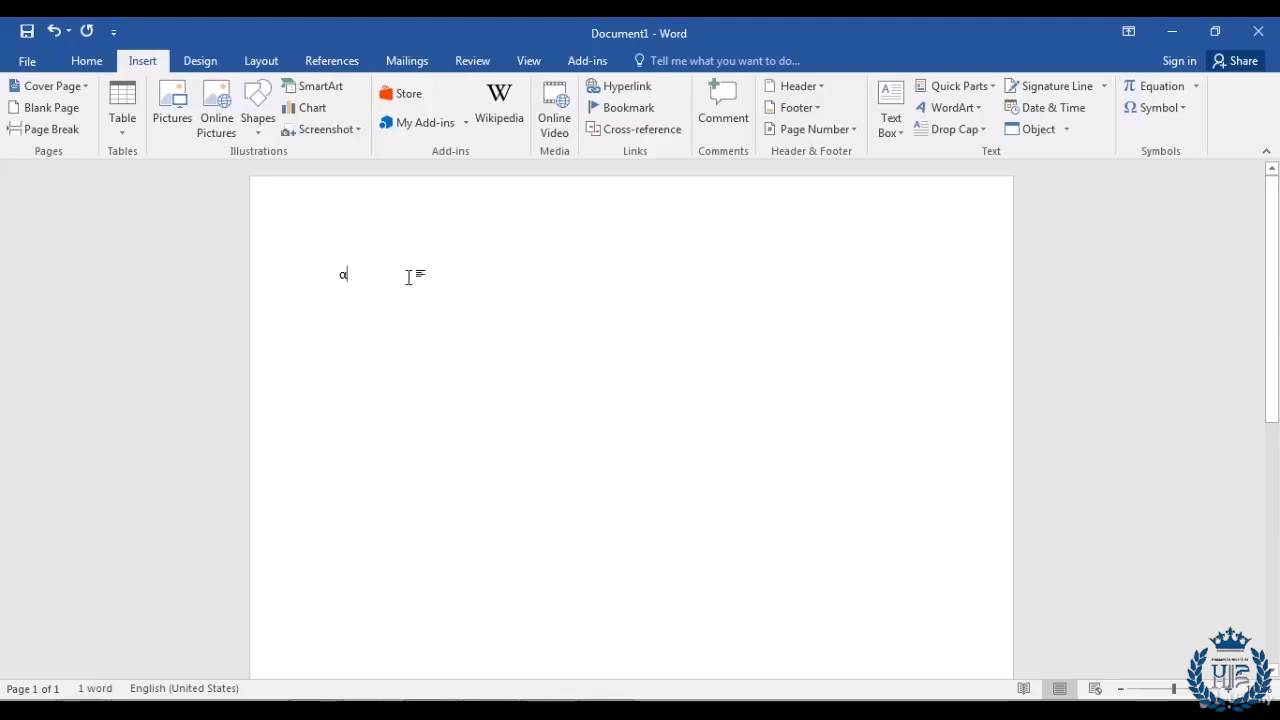
{"action": "left_click", "coordinate": [1181, 109]}
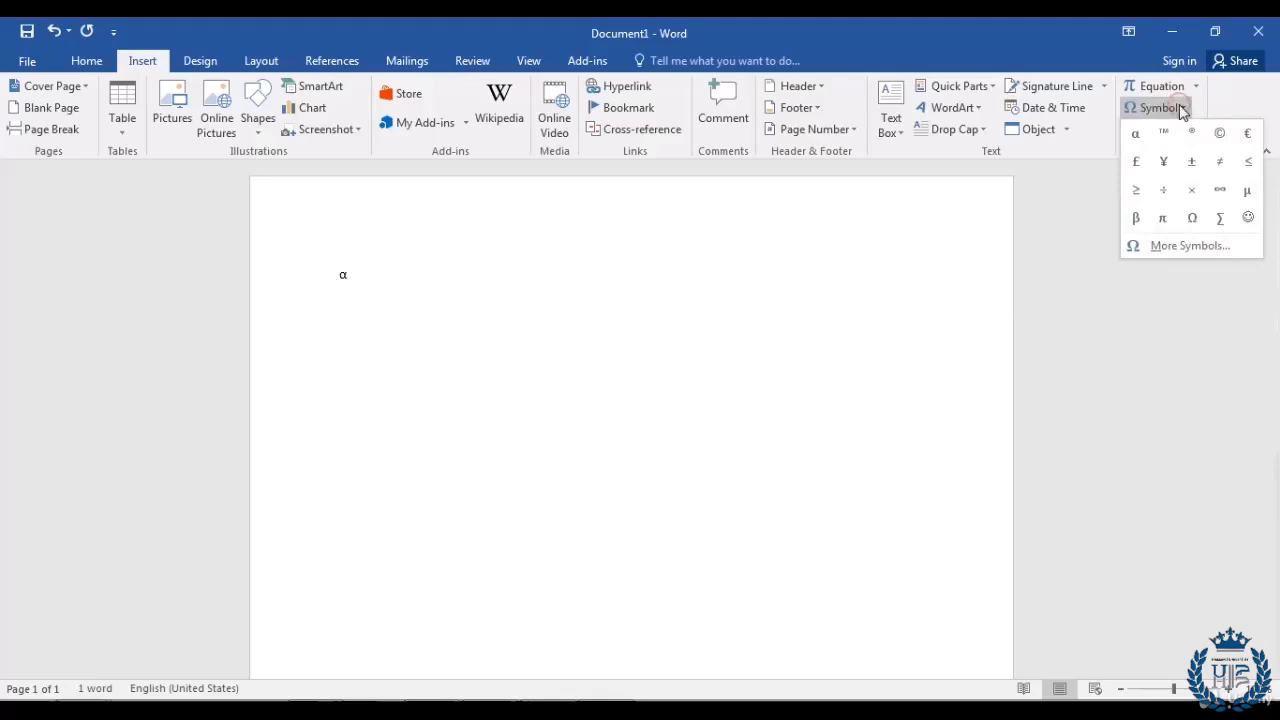
{"action": "left_click", "coordinate": [1221, 141]}
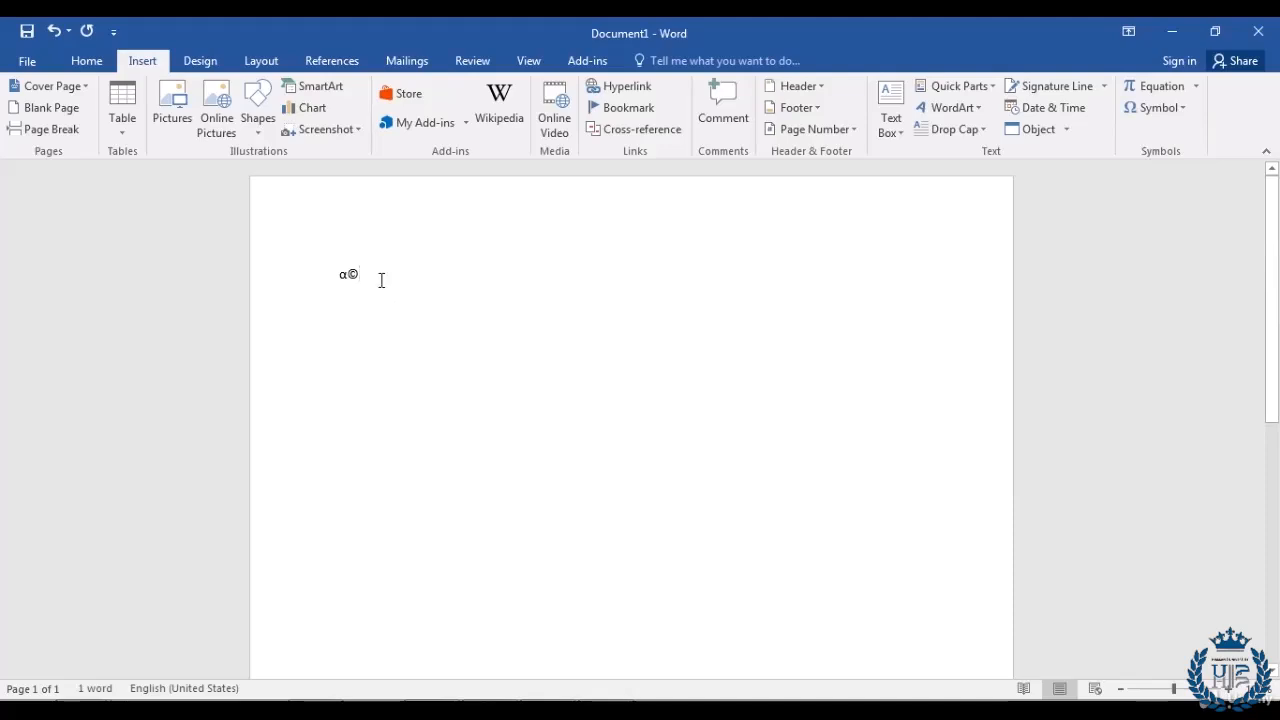
{"action": "left_click", "coordinate": [1183, 115]}
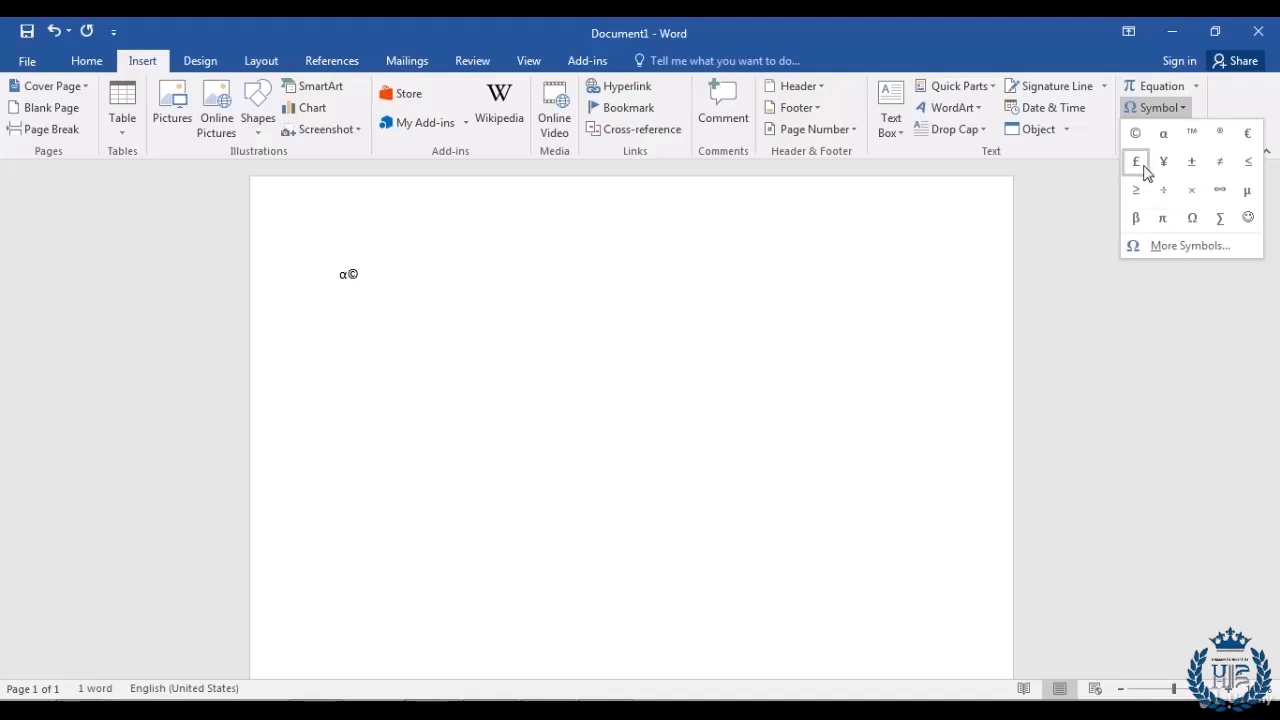
{"action": "left_click", "coordinate": [1170, 249]}
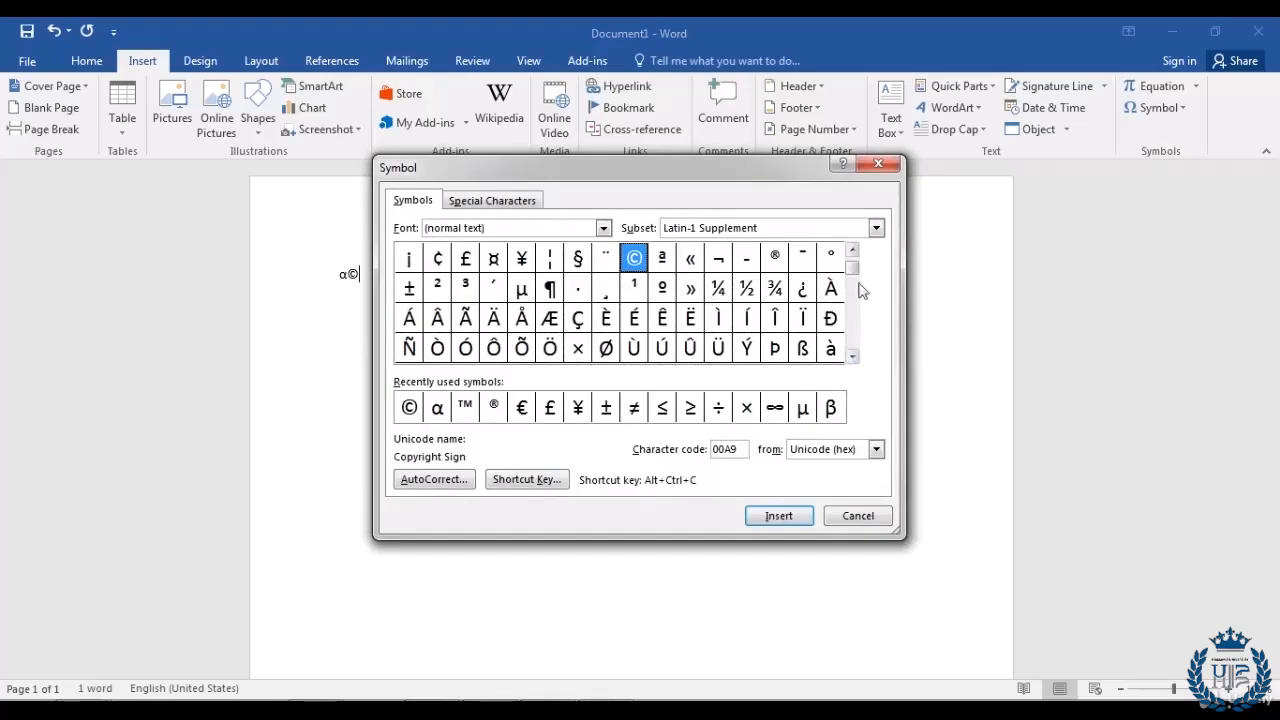
Step: Insert the Negative Circled Number Eleven symbol after α©
{"action": "left_click", "coordinate": [852, 358]}
{"action": "left_click_drag", "start_coordinate": [852, 358], "coordinate": [852, 358]}
{"action": "left_click_drag", "start_coordinate": [853, 251], "coordinate": [853, 251]}
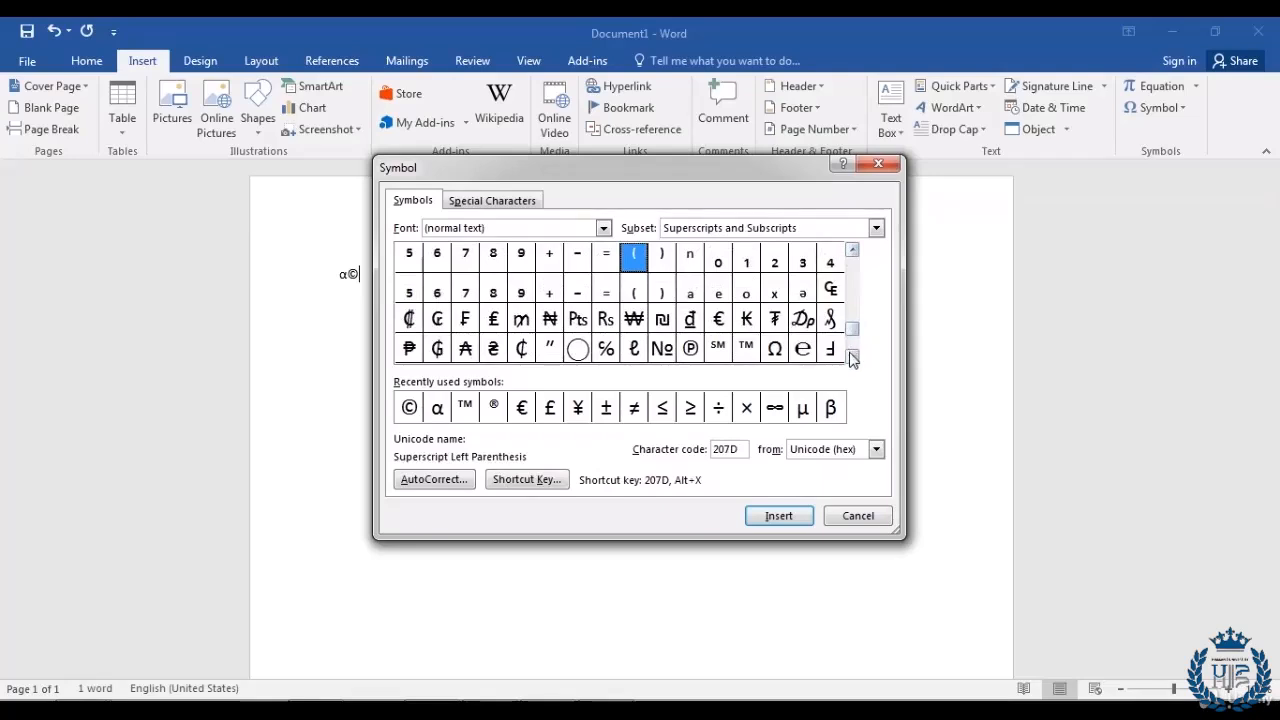
{"action": "left_click_drag", "start_coordinate": [852, 358], "coordinate": [852, 358]}
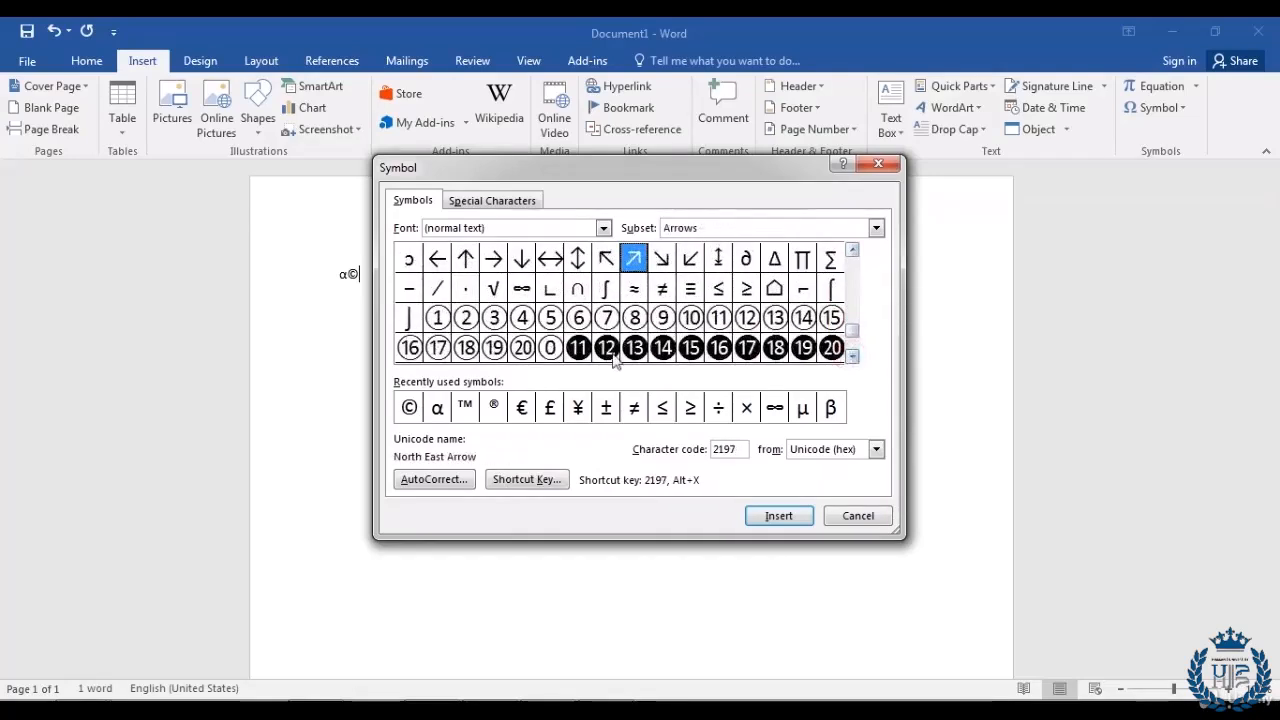
{"action": "left_click", "coordinate": [578, 350]}
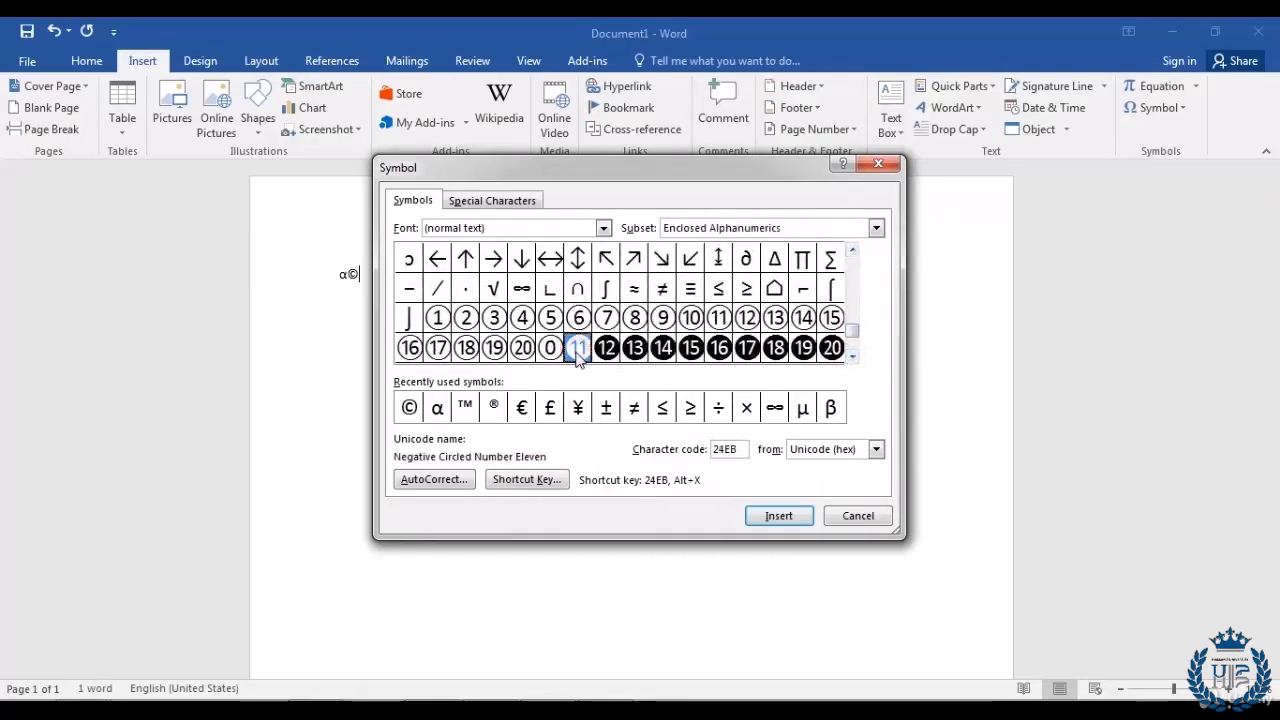
{"action": "left_click_drag", "start_coordinate": [657, 174], "coordinate": [860, 162]}
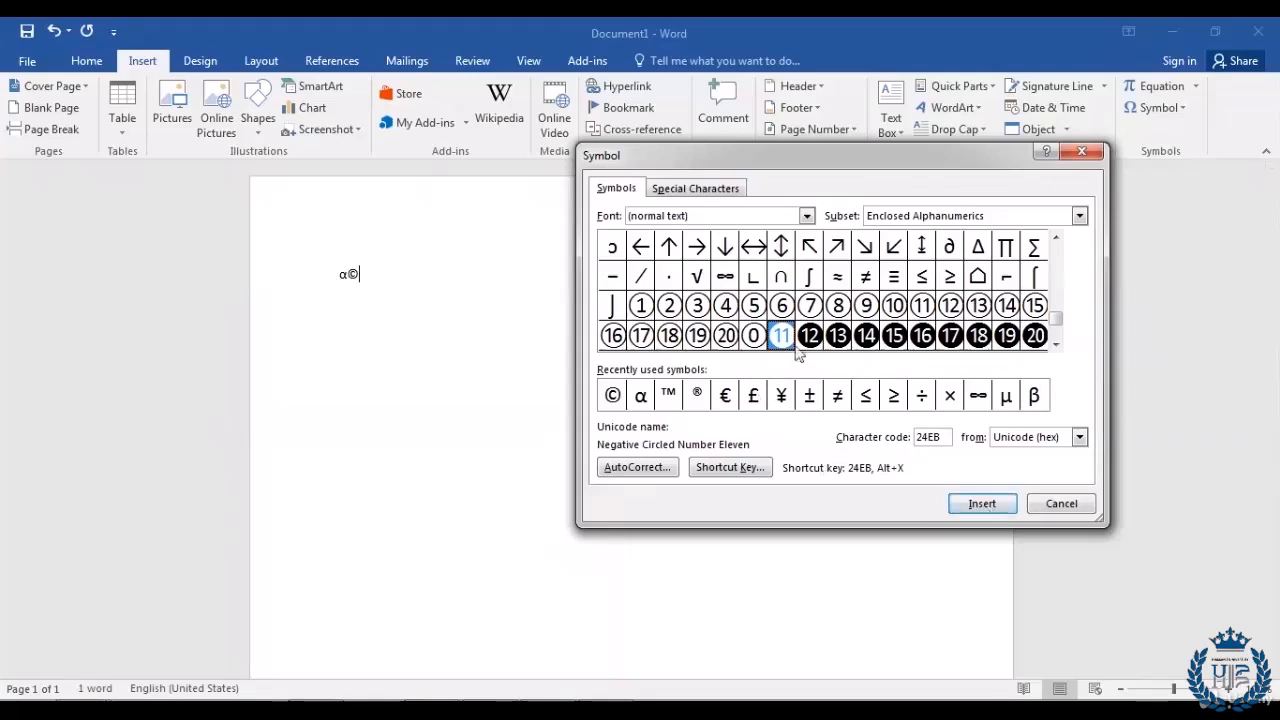
{"action": "left_click", "coordinate": [982, 503]}
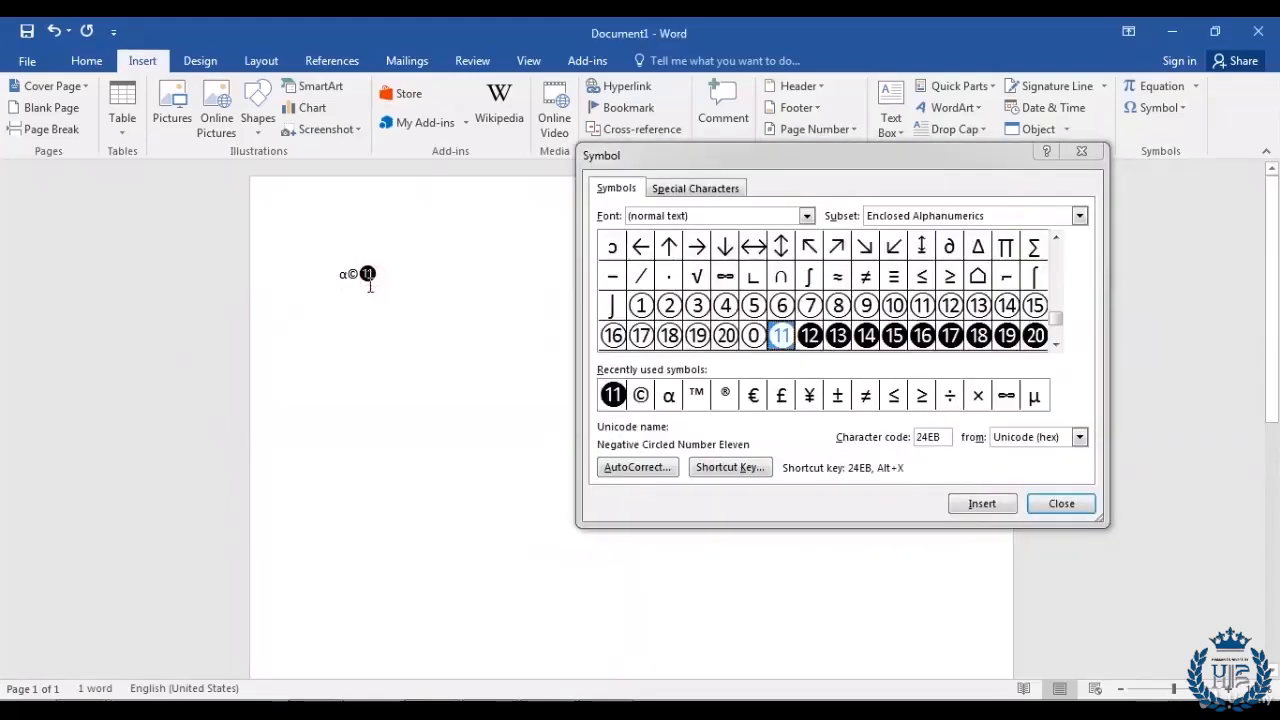
Step: Insert ™ and ® from Recently used symbols, then close the Symbol dialog
{"action": "left_click", "coordinate": [698, 398]}
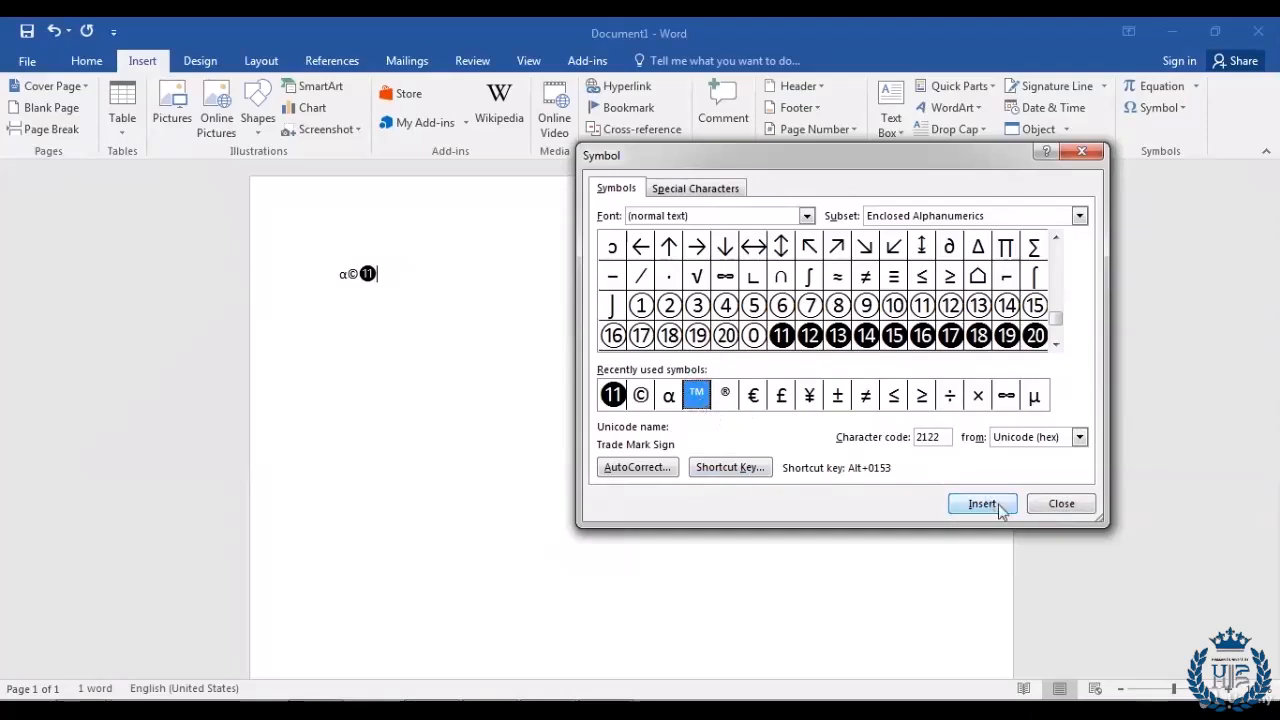
{"action": "left_click", "coordinate": [968, 505]}
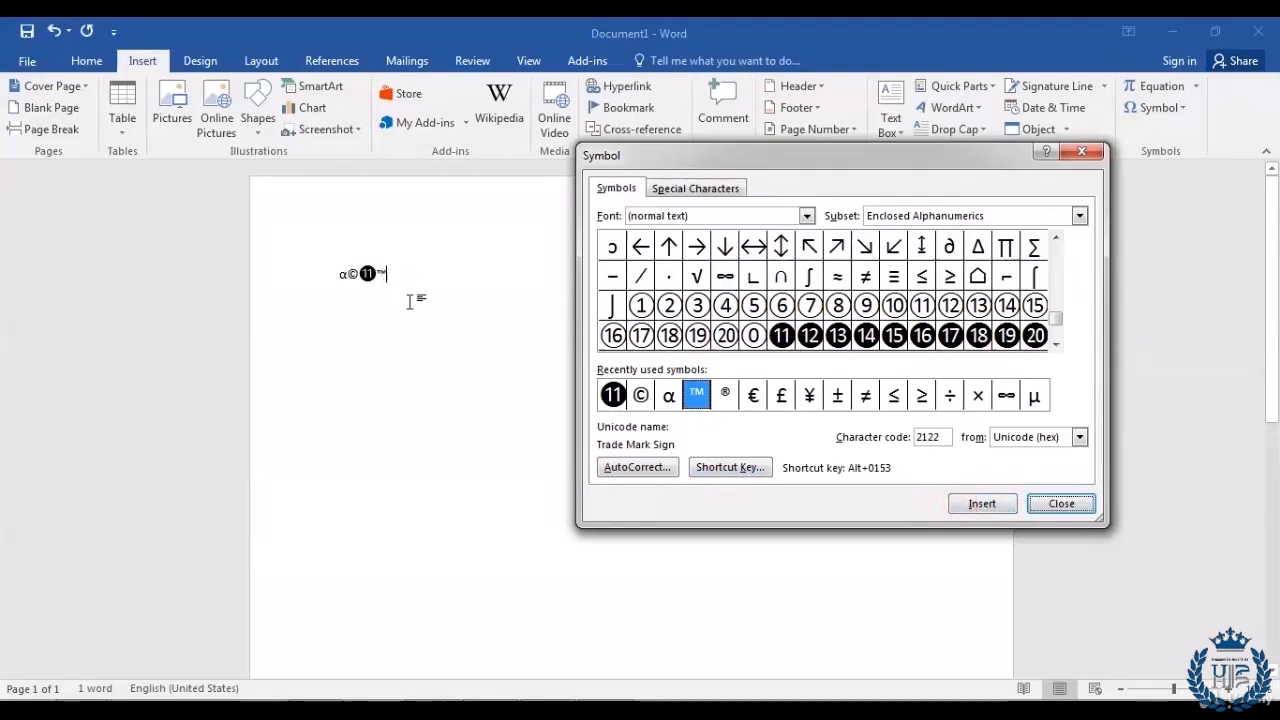
{"action": "left_click", "coordinate": [726, 398]}
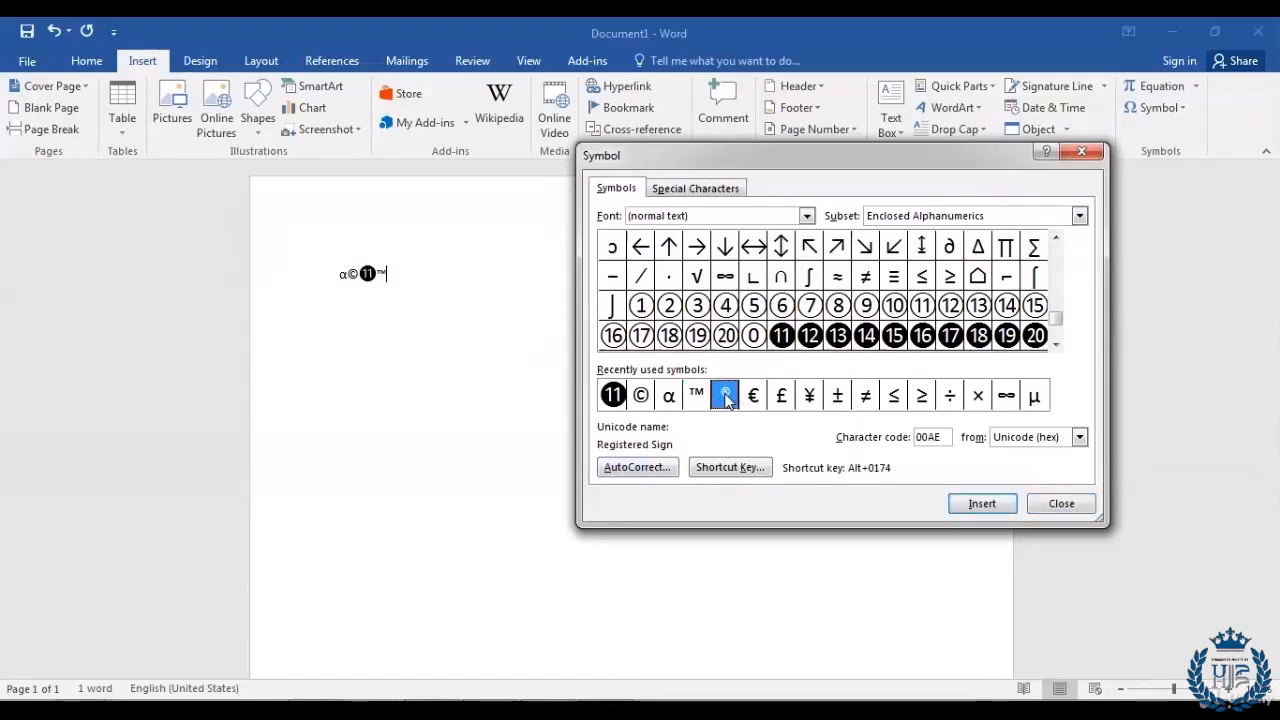
{"action": "left_click", "coordinate": [958, 506]}
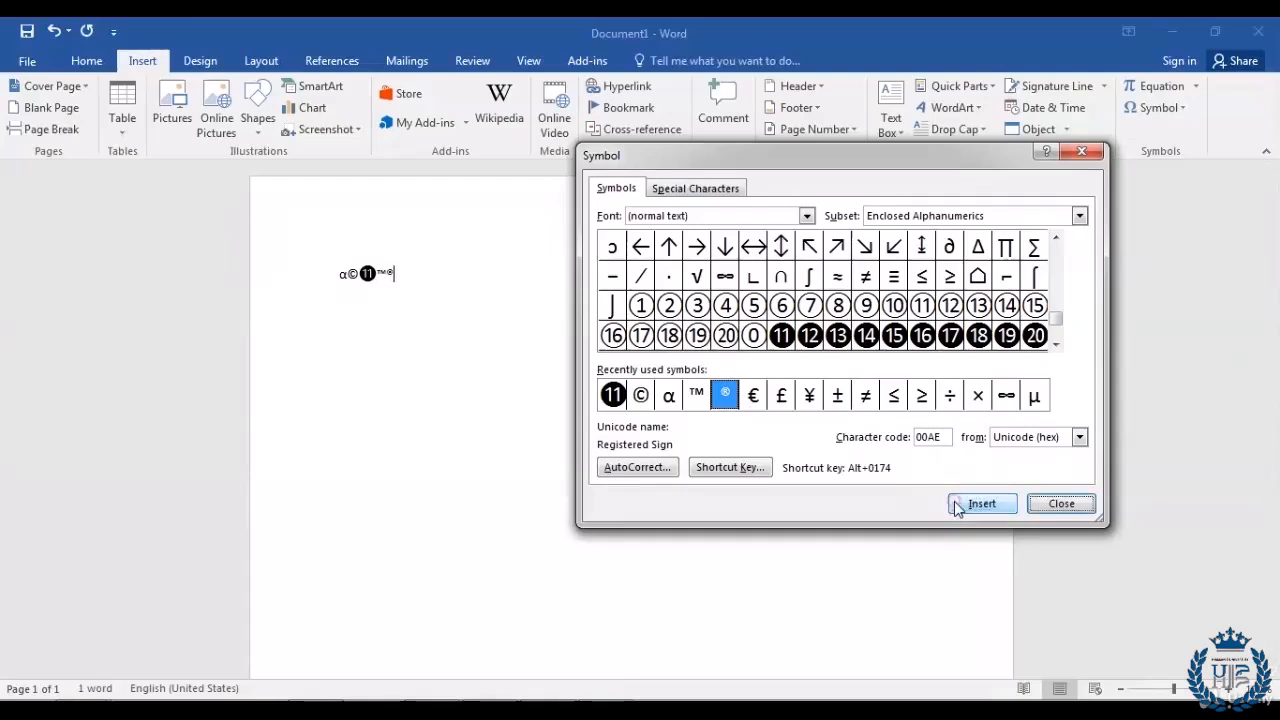
{"action": "left_click", "coordinate": [1060, 503]}
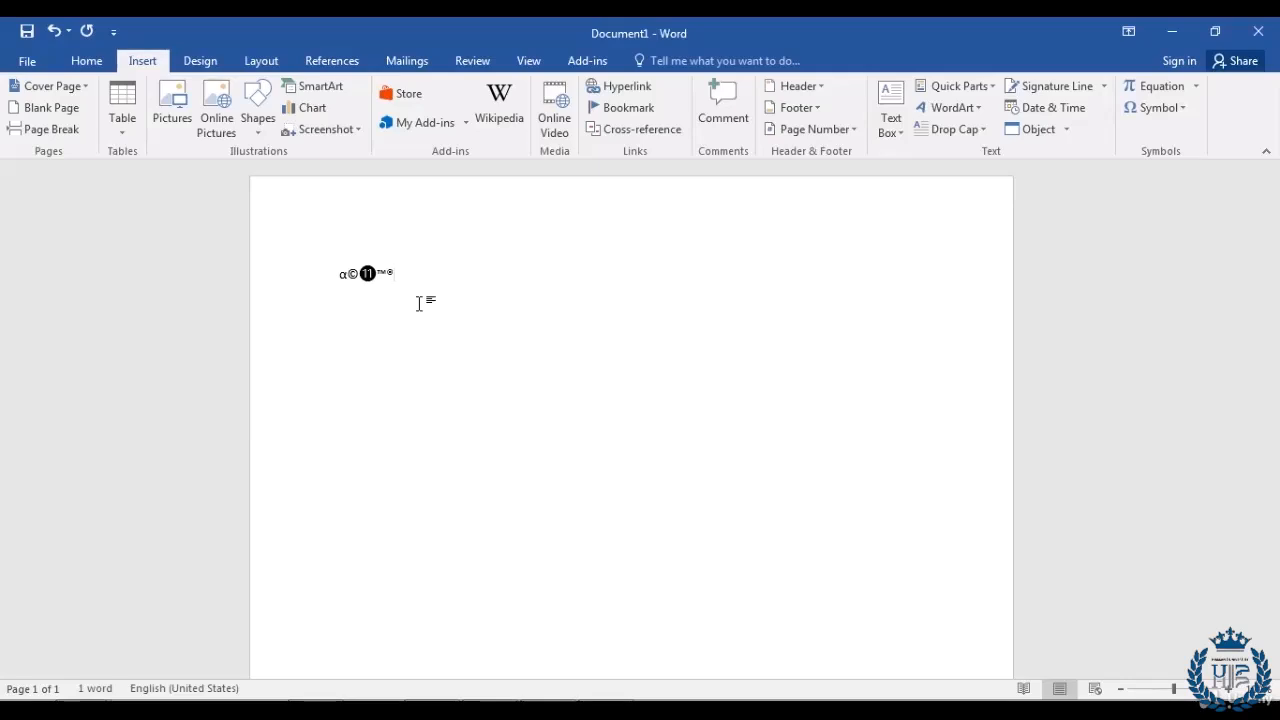
Step: Below the symbols, insert the built-in Trig Identity 1 equation followed by an empty line
{"action": "key", "text": "Return"}
{"action": "key", "text": "Return"}
{"action": "left_click", "coordinate": [1197, 87]}
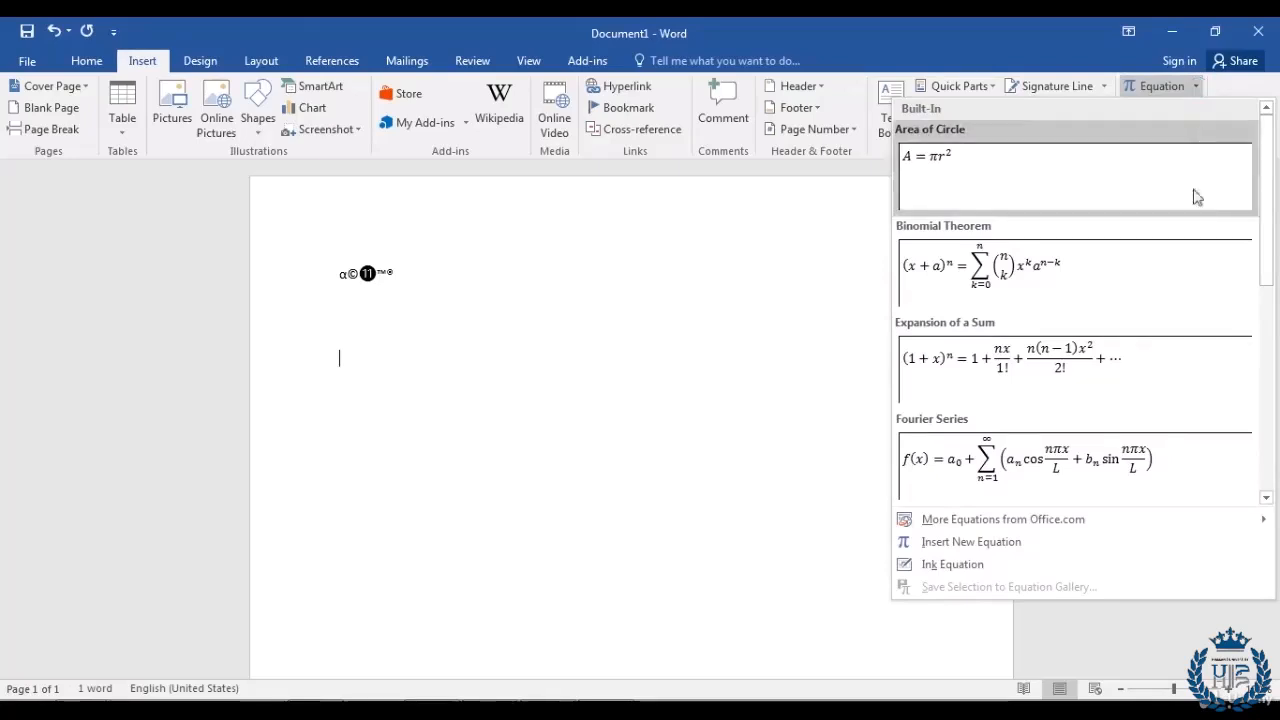
{"action": "scroll", "coordinate": [1196, 252], "scroll_direction": "down", "scroll_amount": 3}
{"action": "scroll", "coordinate": [1196, 252], "scroll_direction": "down", "scroll_amount": 2}
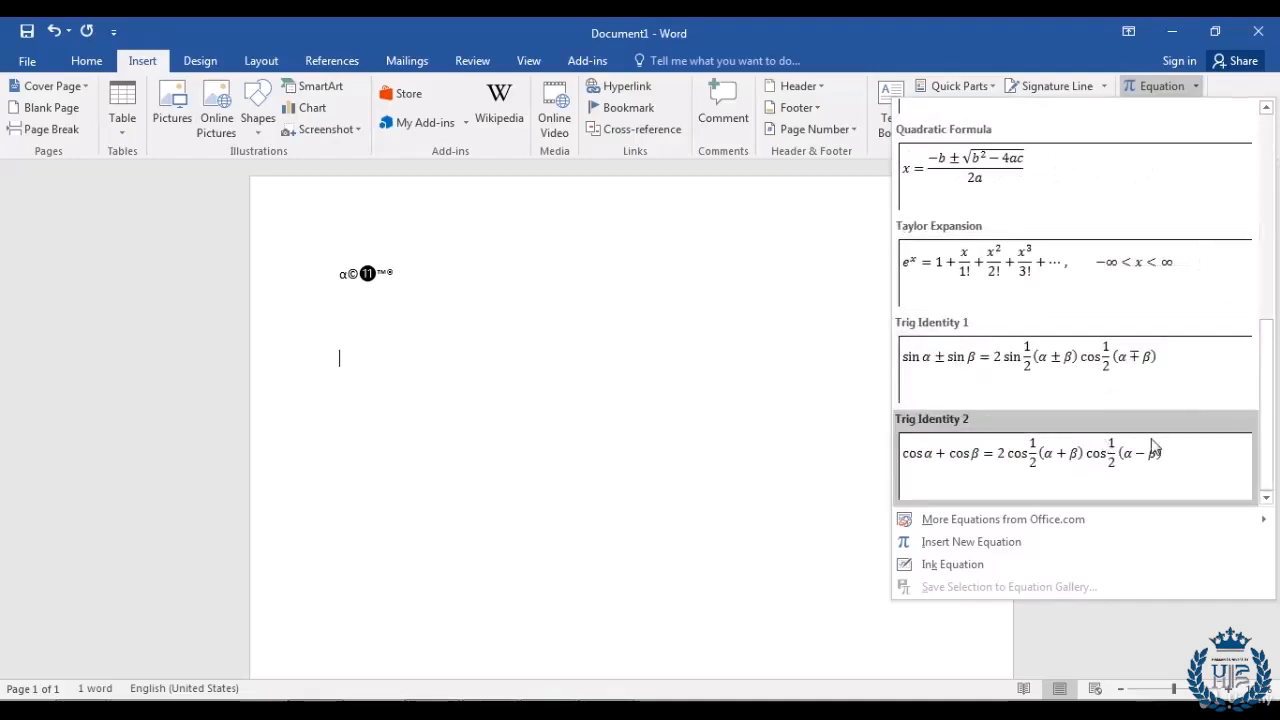
{"action": "scroll", "coordinate": [1128, 443], "scroll_direction": "up", "scroll_amount": 5}
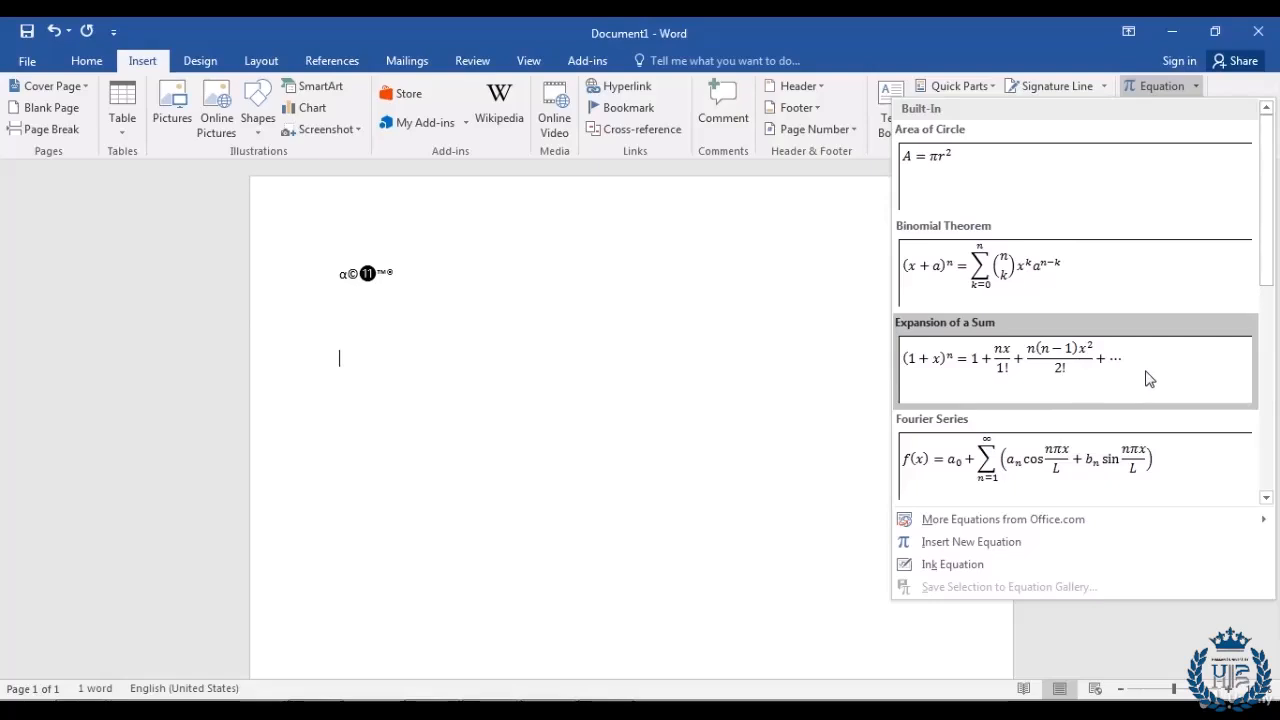
{"action": "scroll", "coordinate": [1149, 378], "scroll_direction": "down", "scroll_amount": 3}
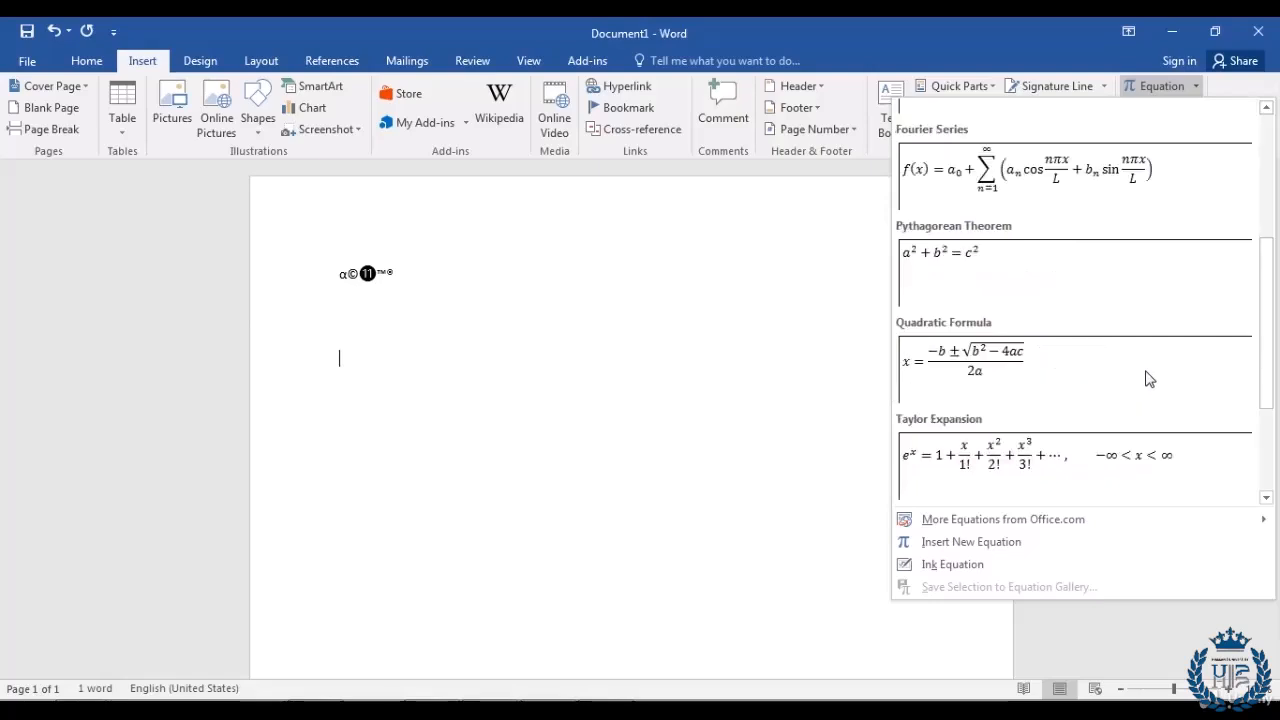
{"action": "scroll", "coordinate": [1149, 378], "scroll_direction": "down", "scroll_amount": 2}
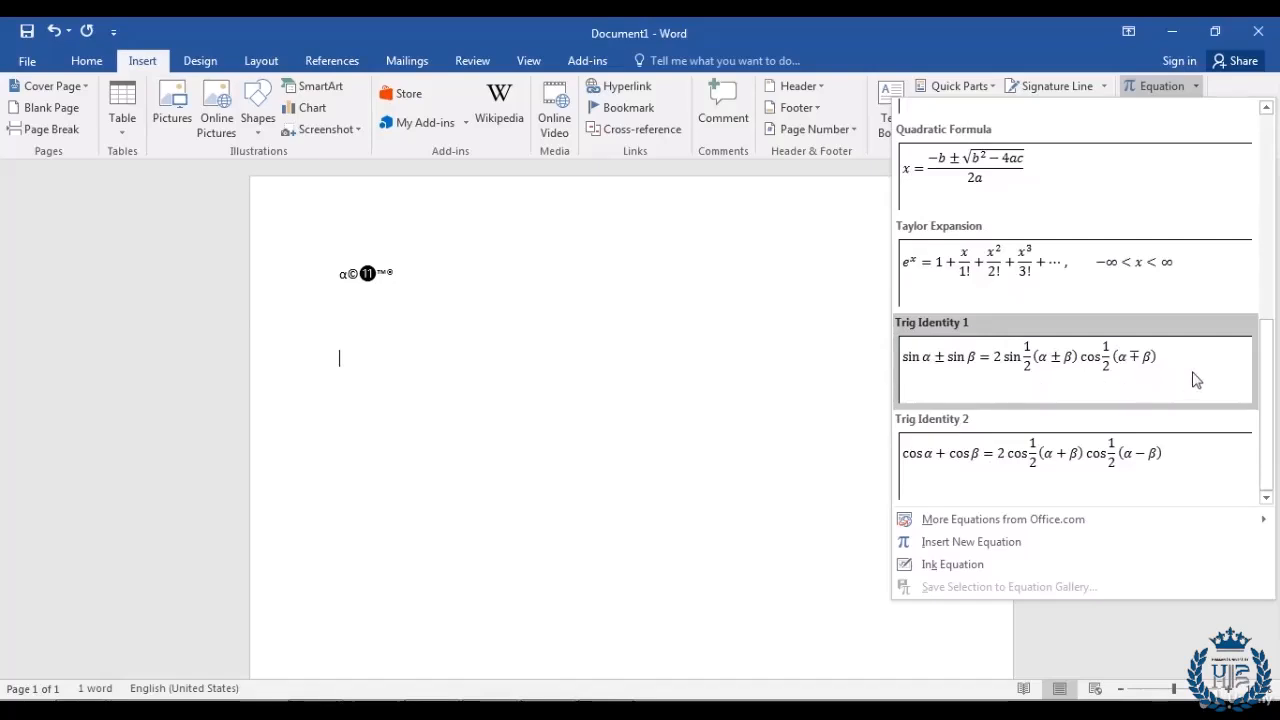
{"action": "left_click", "coordinate": [1194, 378]}
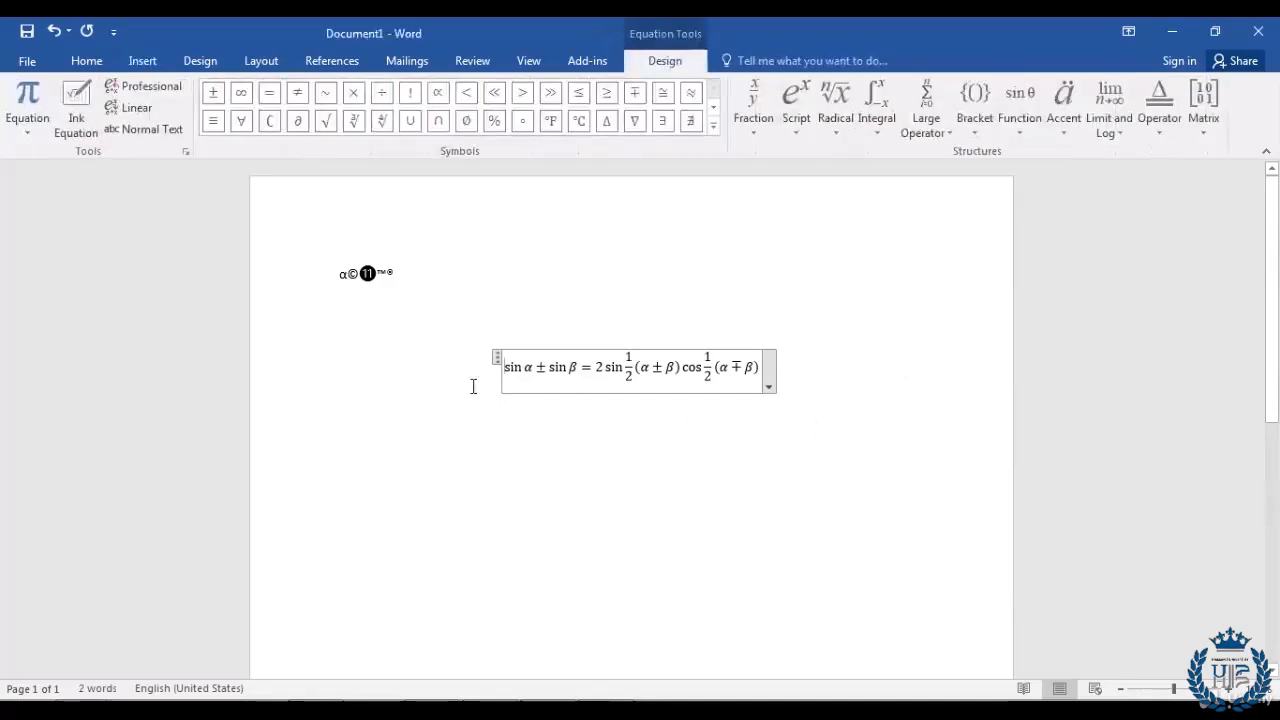
{"action": "left_click", "coordinate": [804, 444]}
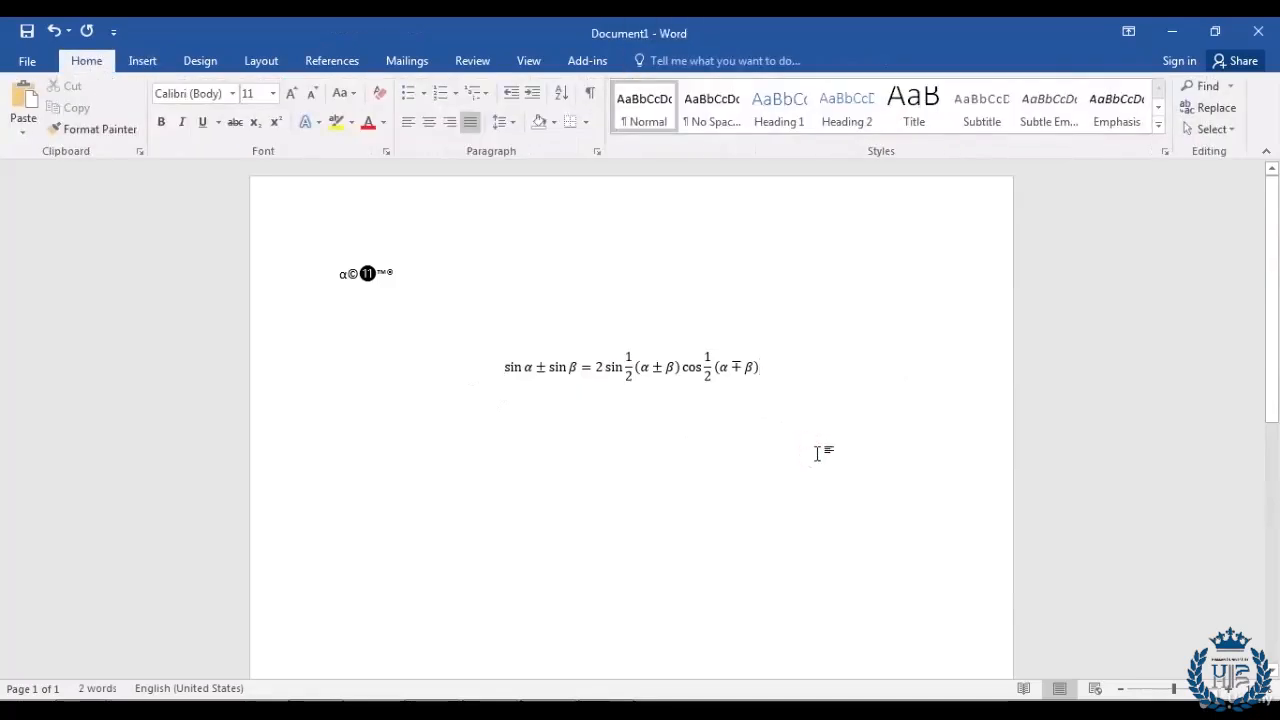
{"action": "key", "text": "Return"}
{"action": "key", "text": "Return"}
{"action": "key", "text": "Return"}
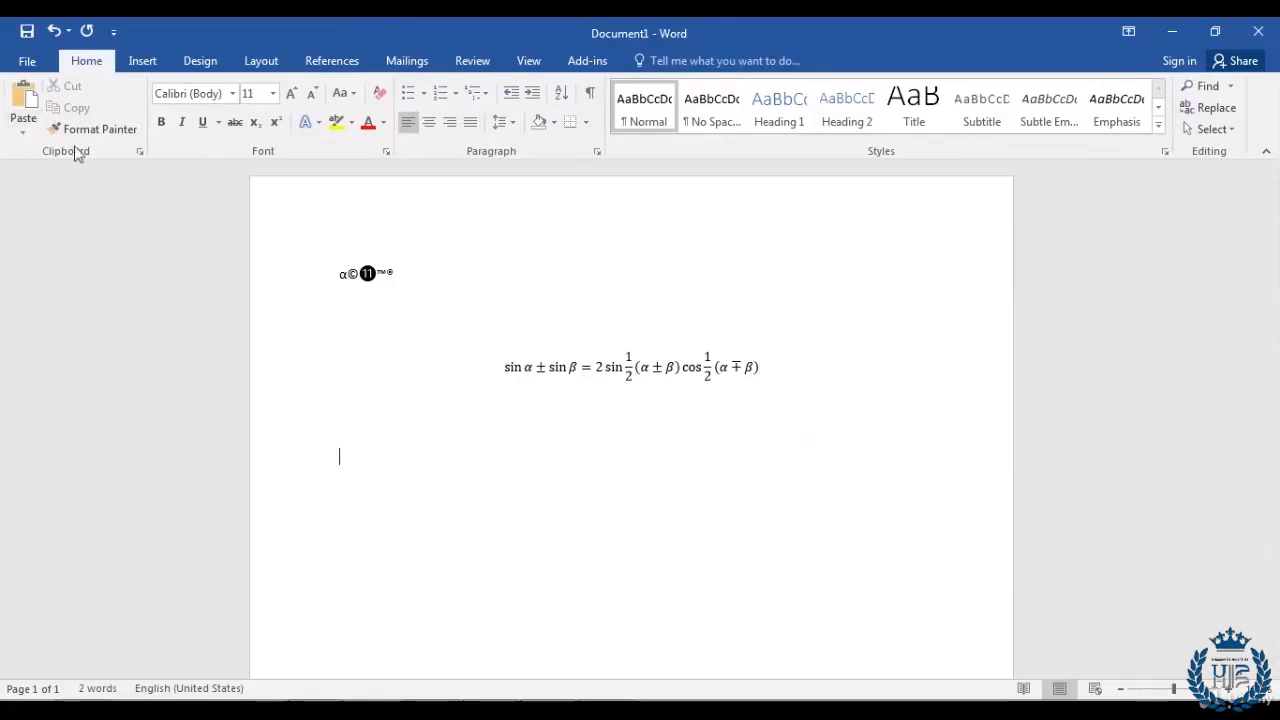
{"action": "left_click", "coordinate": [137, 63]}
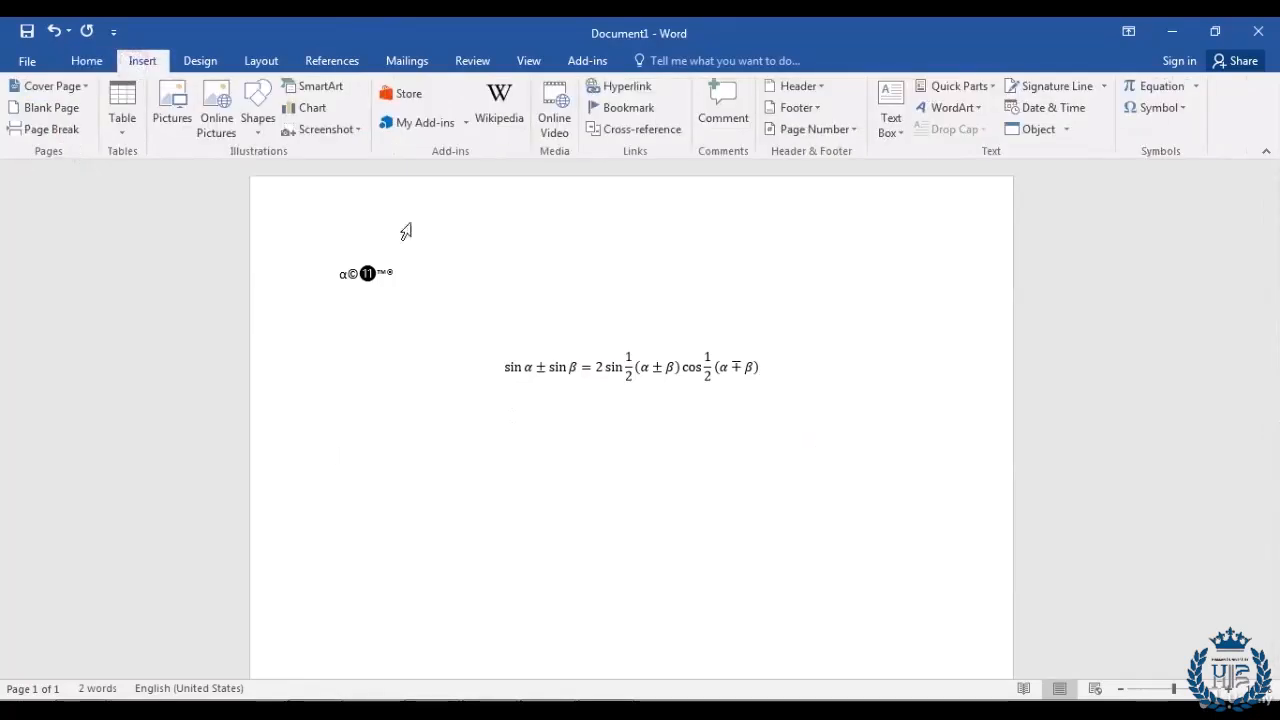
Step: Insert the Expansion of a Sum equation, (1 + x)^n, below the trig identity
{"action": "left_click", "coordinate": [1195, 87]}
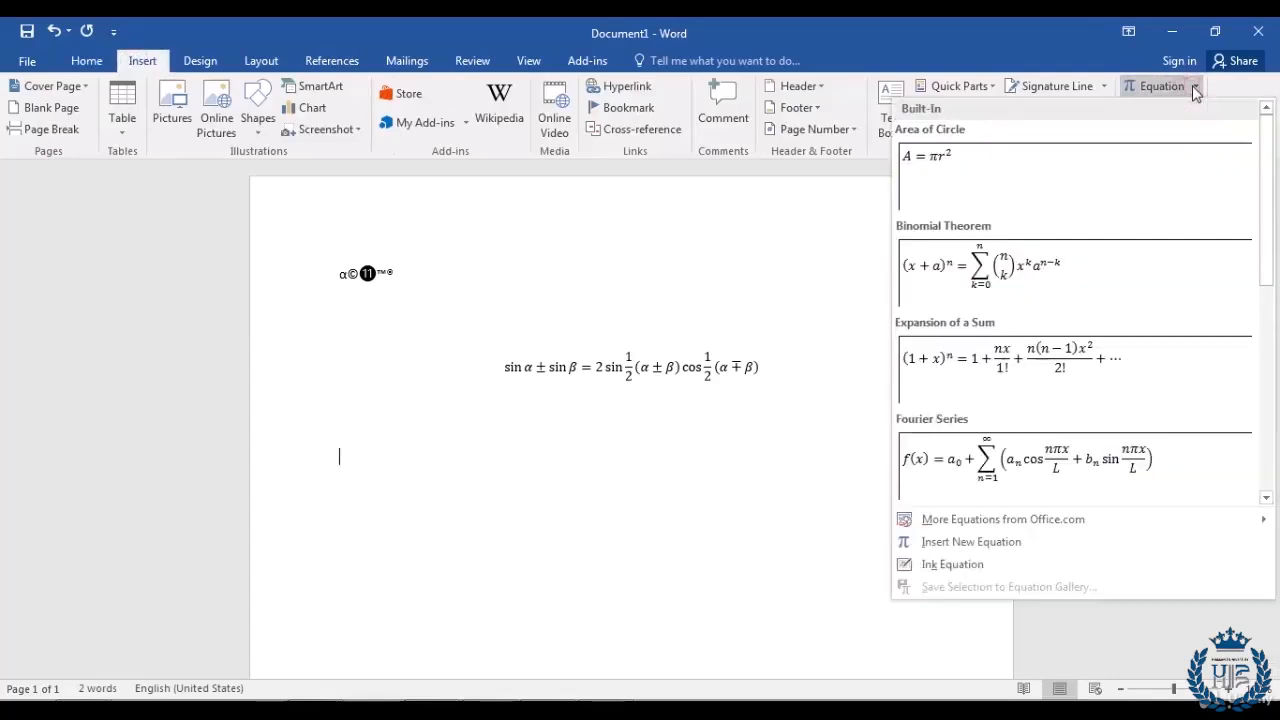
{"action": "left_click", "coordinate": [1148, 379]}
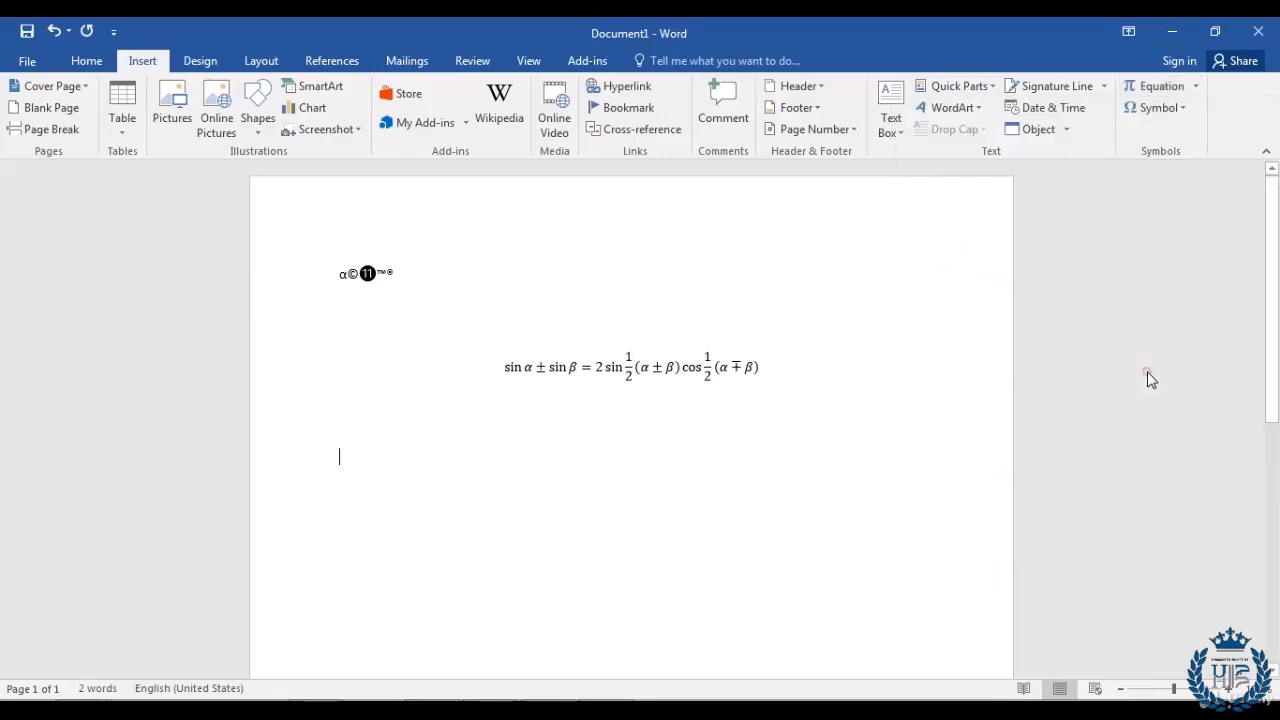
{"action": "left_click", "coordinate": [920, 488]}
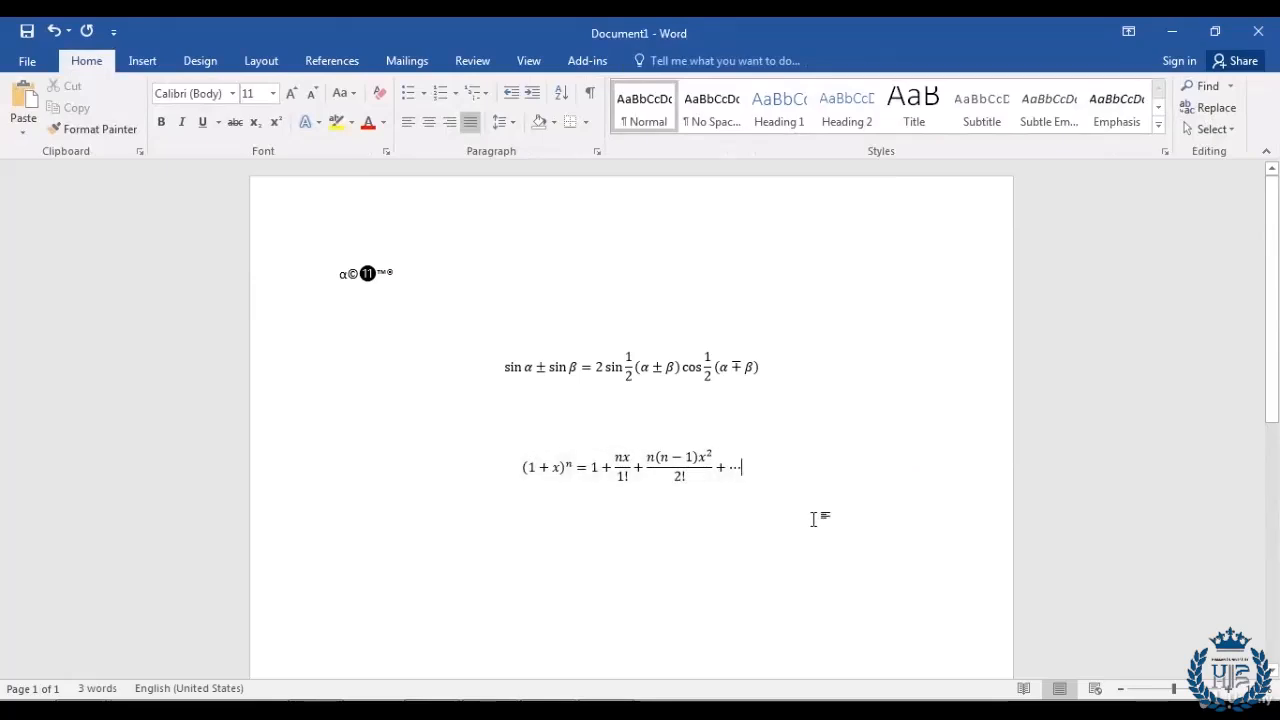
Step: Replace the first sin in the equation with cos
{"action": "double_click", "coordinate": [521, 368]}
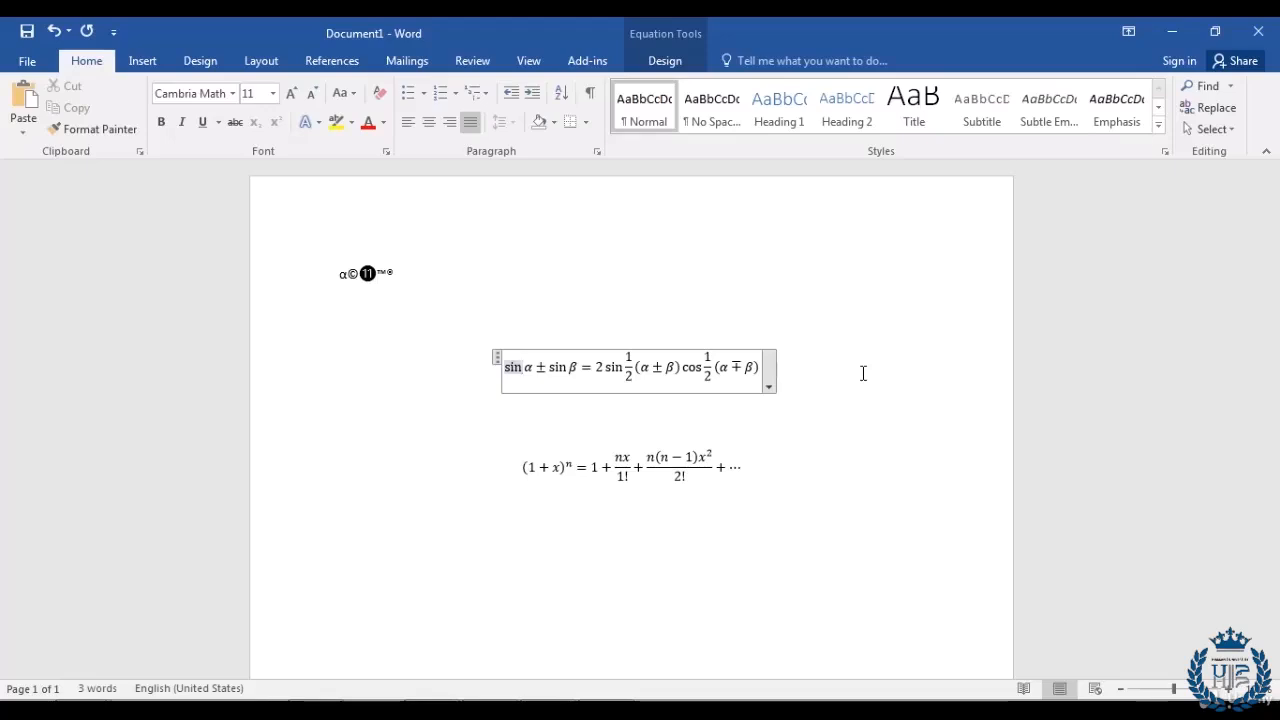
{"action": "type", "text": "cos"}
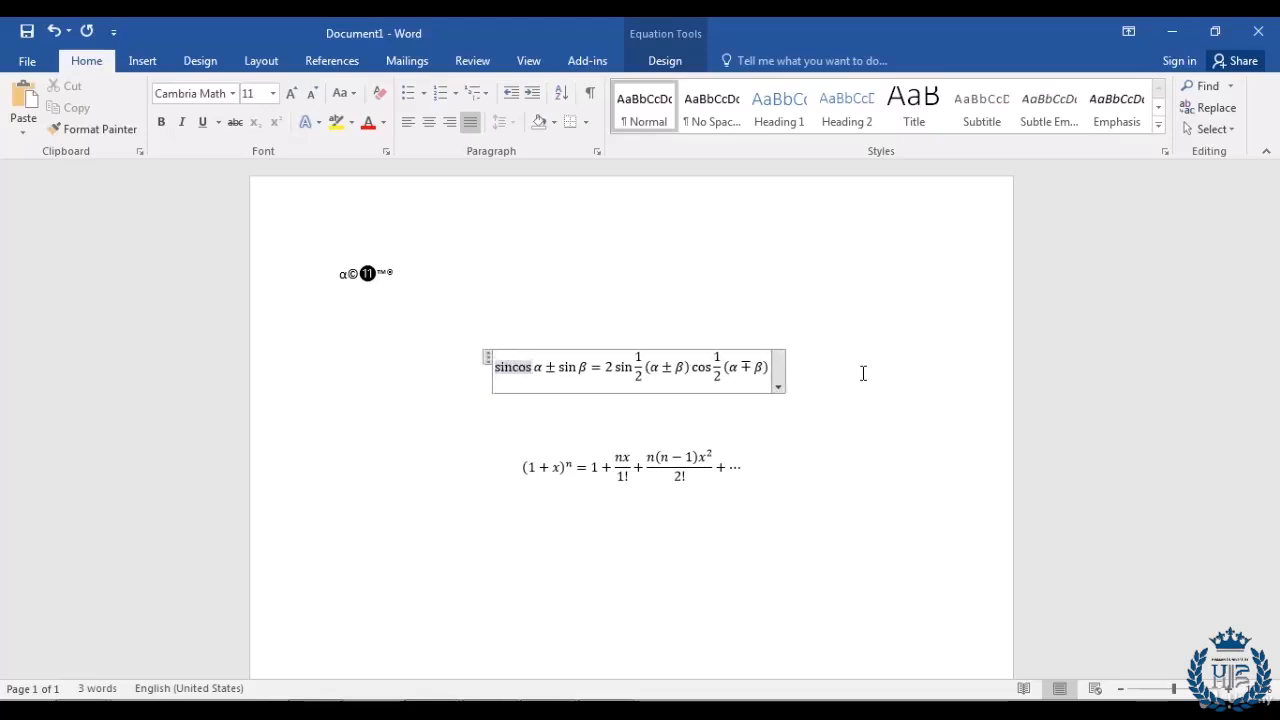
{"action": "key", "text": "Left"}
{"action": "key", "text": "Left"}
{"action": "key", "text": "Left"}
{"action": "key", "text": "BackSpace"}
{"action": "key", "text": "BackSpace"}
{"action": "key", "text": "BackSpace"}
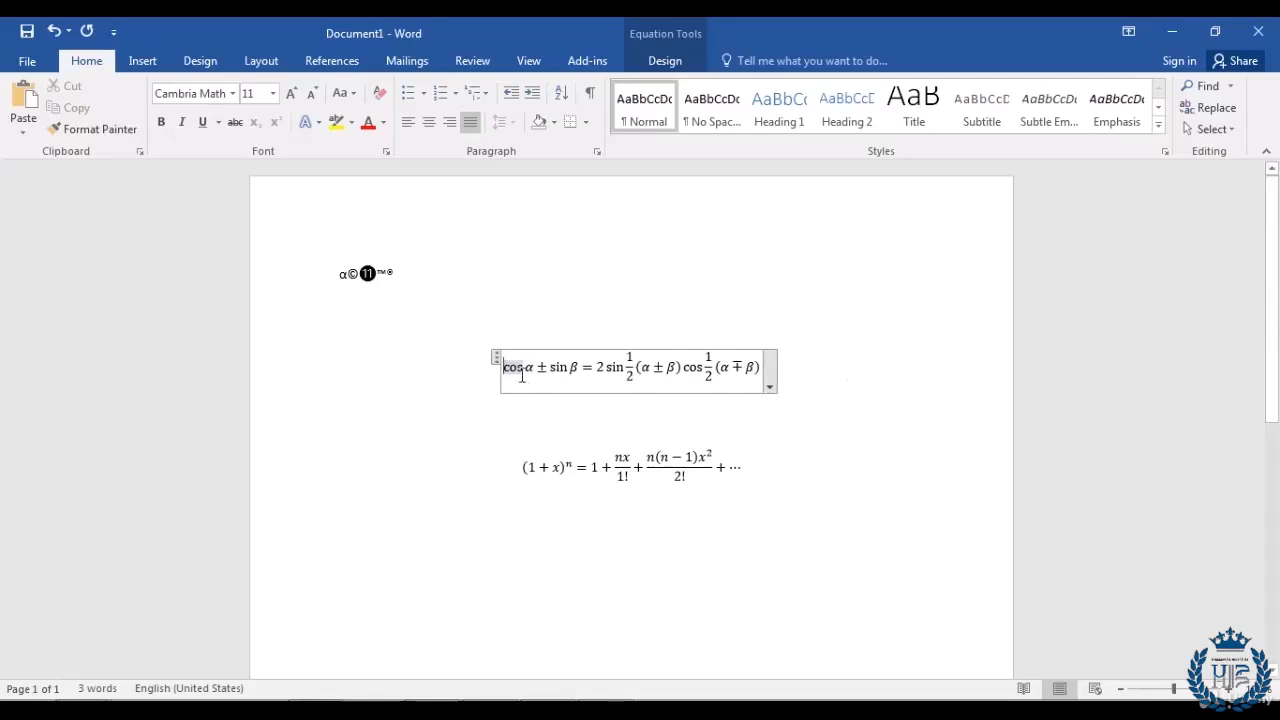
Step: Replace the second sin with tan, giving cos α ± tan β
{"action": "left_click", "coordinate": [569, 366]}
{"action": "key", "text": "shift+Left"}
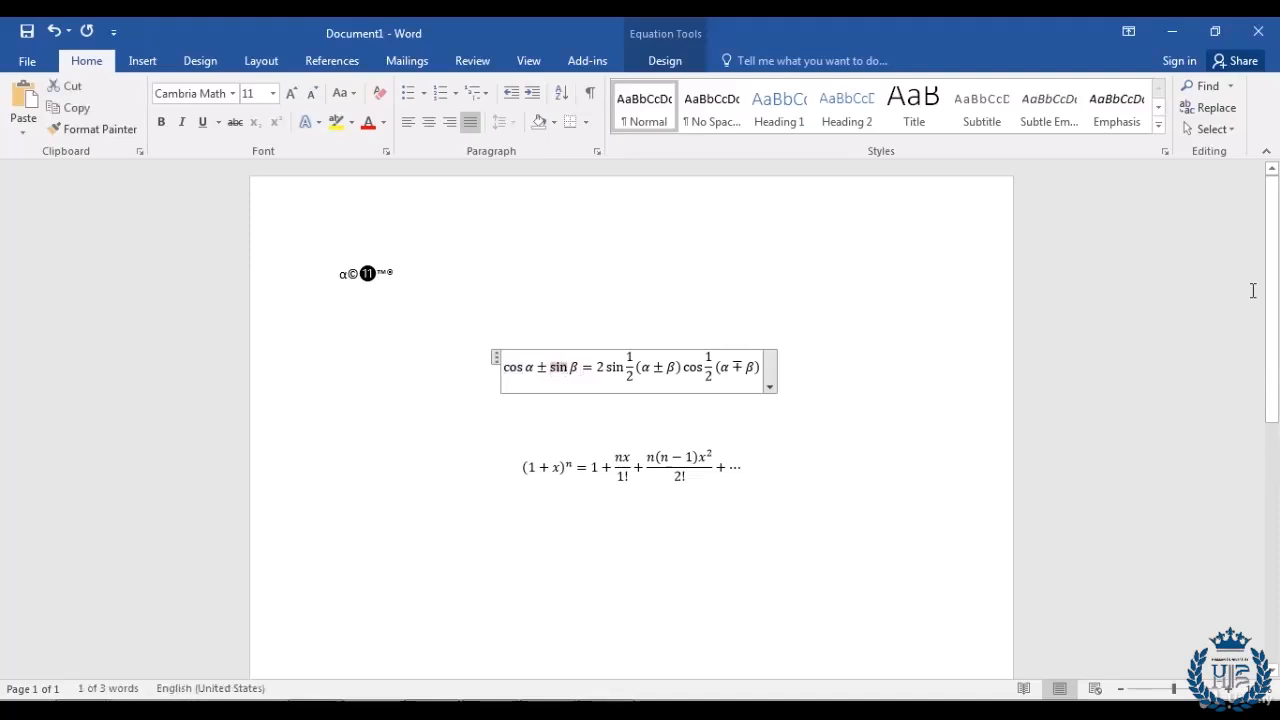
{"action": "key", "text": "BackSpace"}
{"action": "type", "text": "tan"}
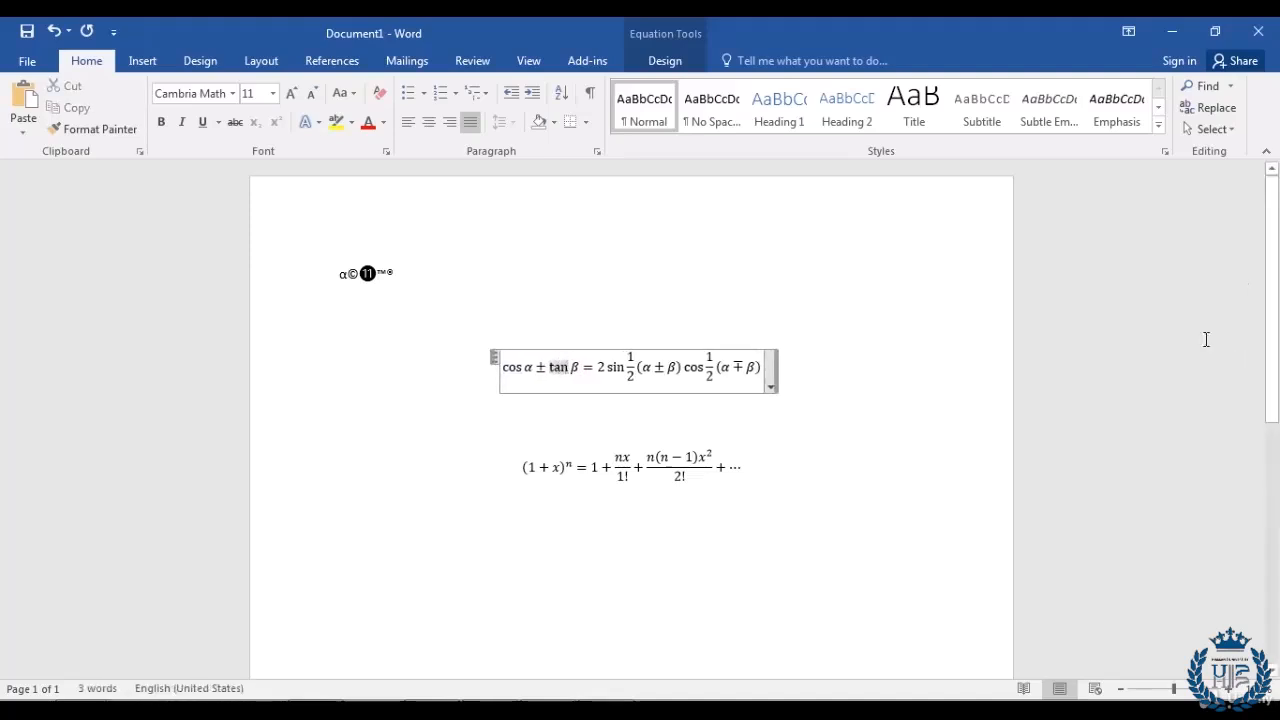
{"action": "left_click", "coordinate": [896, 406]}
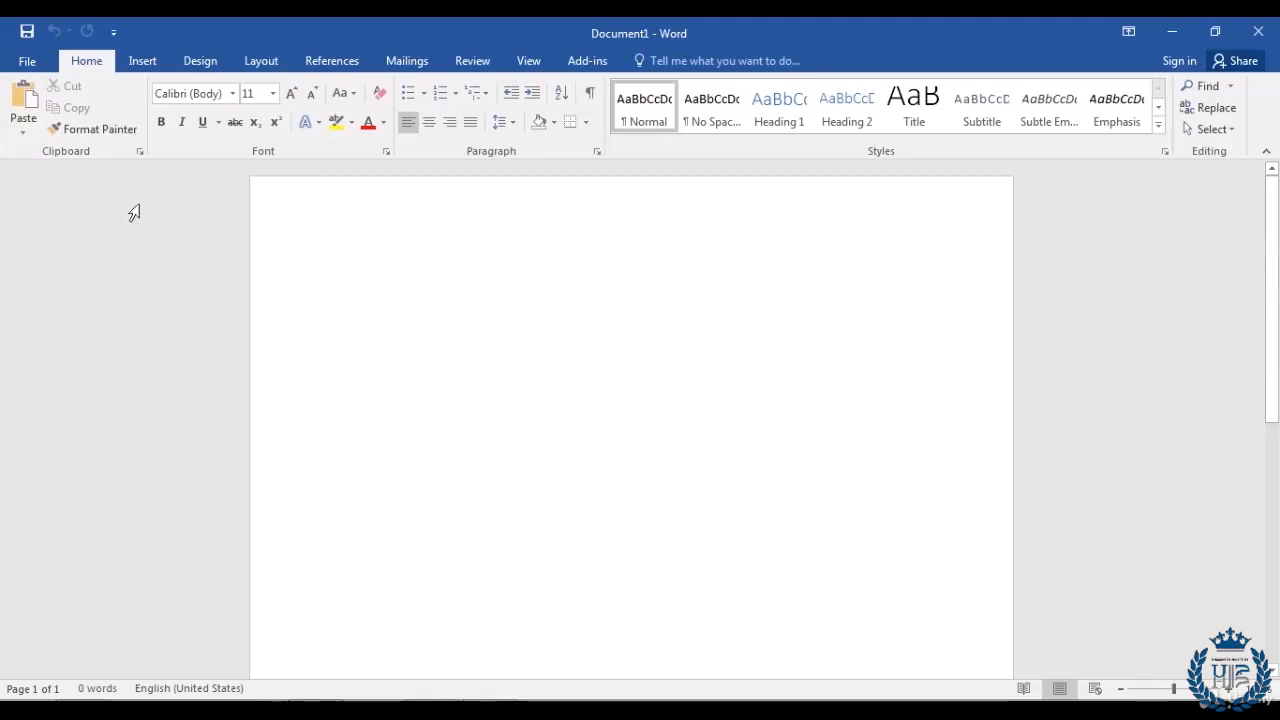
Step: Open the Choose a SmartArt Graphic dialog from the Insert ribbon
{"action": "left_click", "coordinate": [141, 61]}
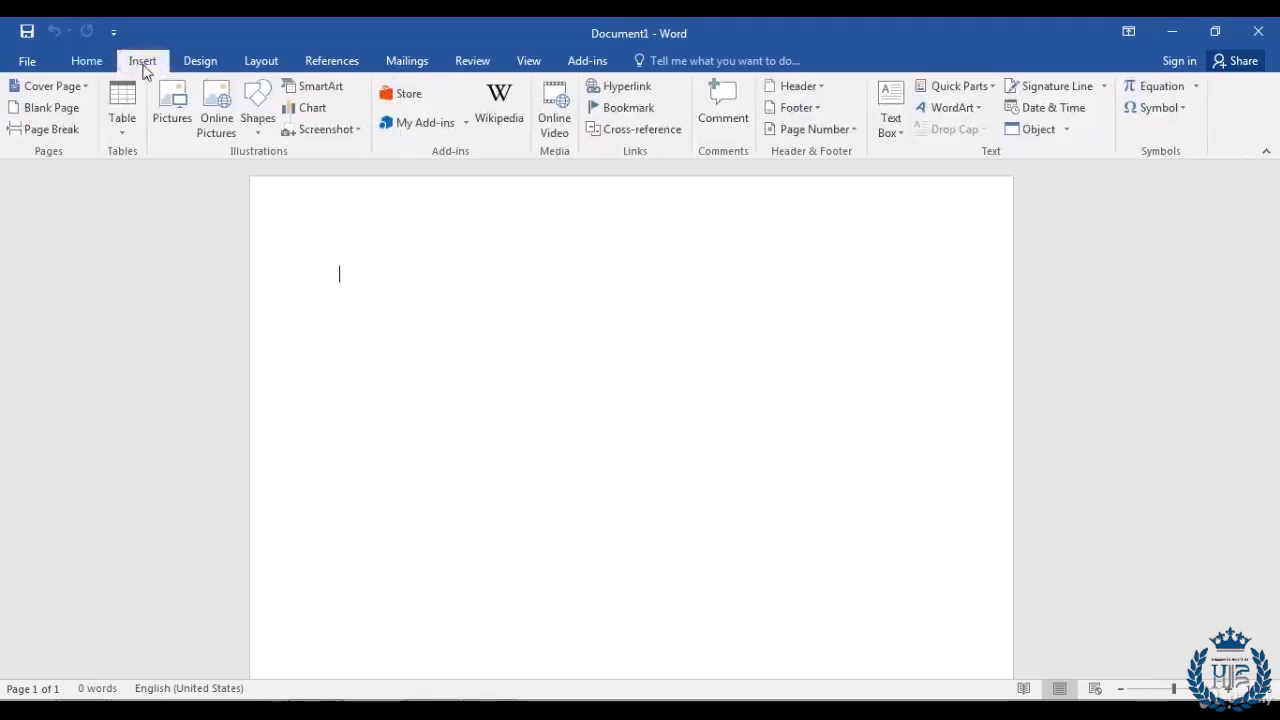
{"action": "left_click", "coordinate": [331, 92]}
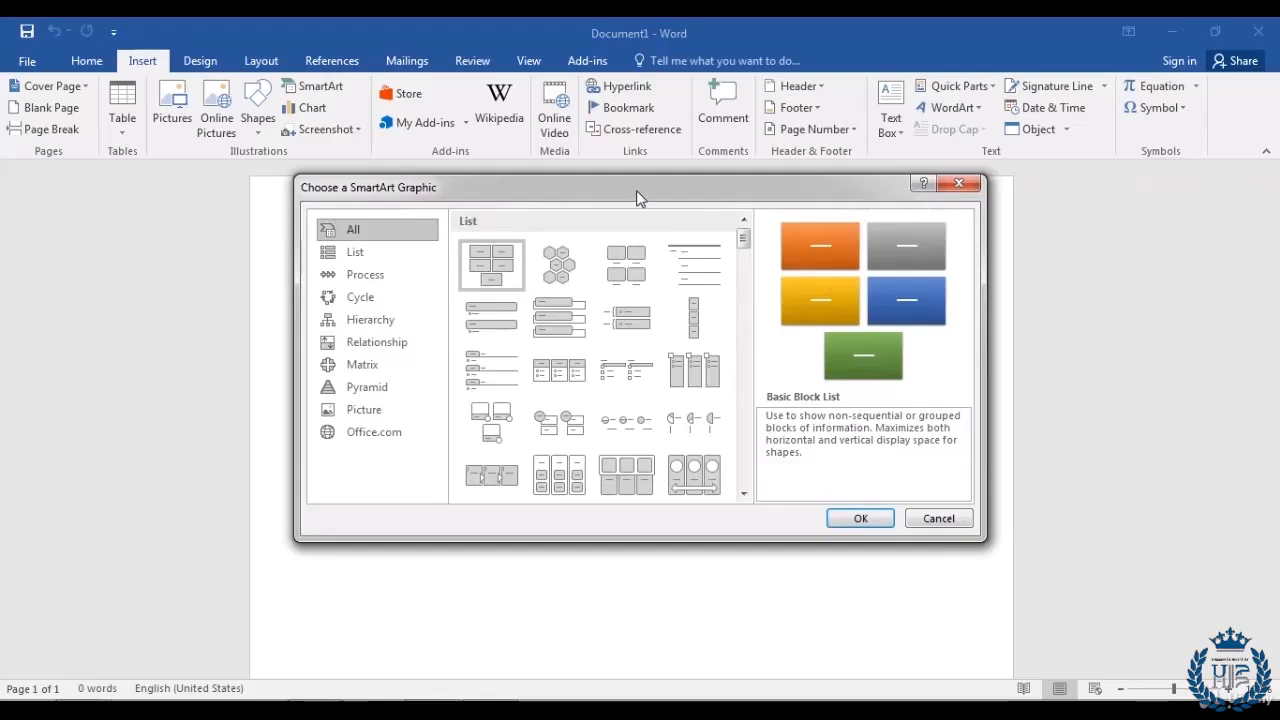
Step: Insert a Continuous Picture List SmartArt from the List category
{"action": "left_click", "coordinate": [355, 257]}
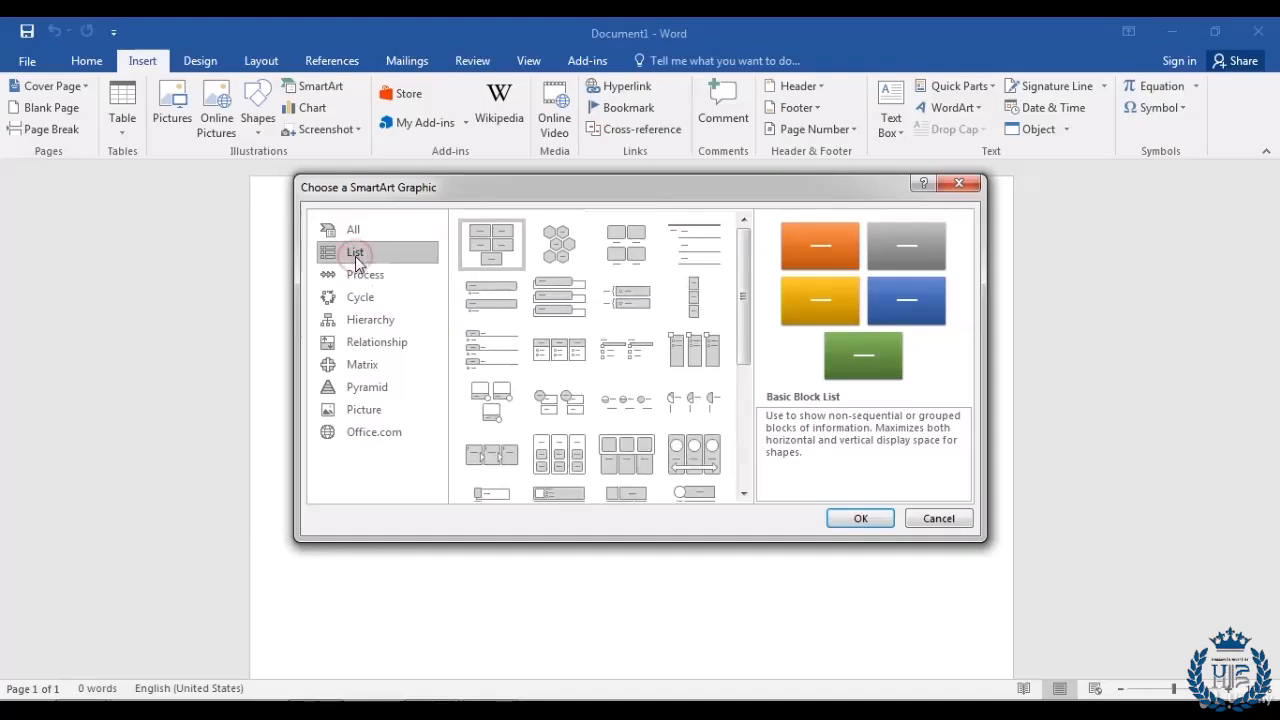
{"action": "left_click_drag", "start_coordinate": [744, 290], "coordinate": [743, 348]}
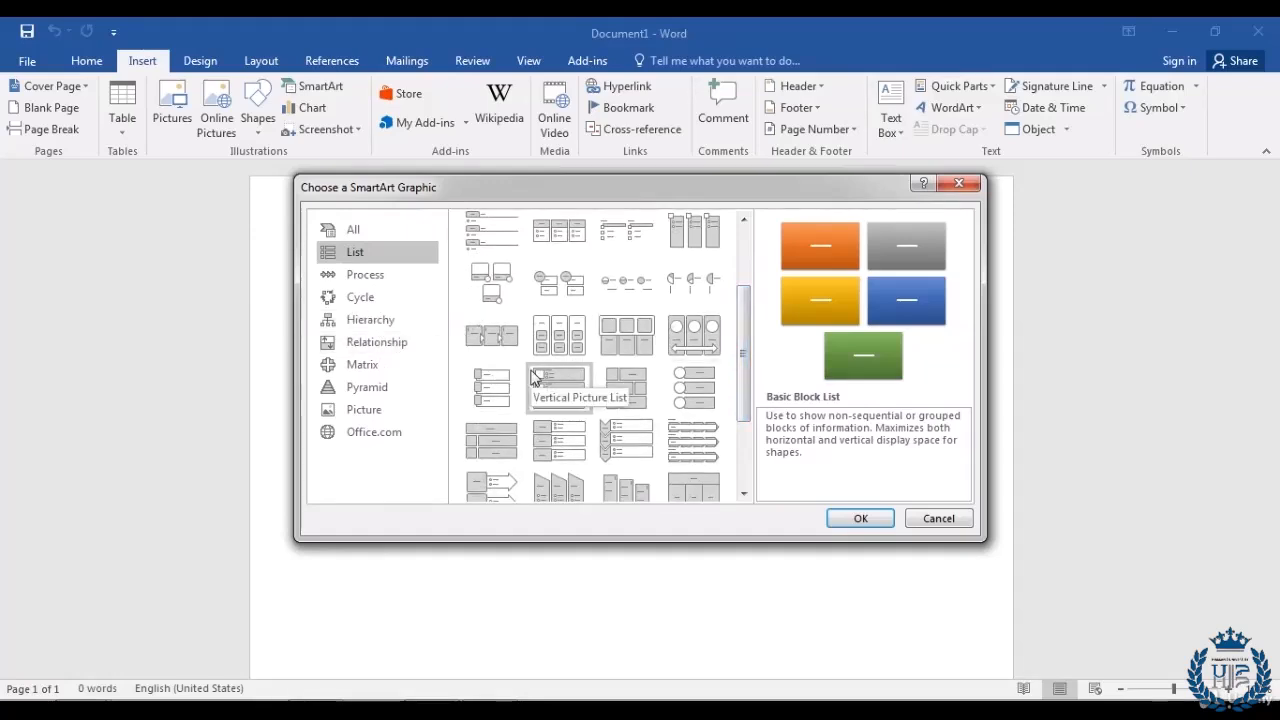
{"action": "left_click", "coordinate": [694, 333]}
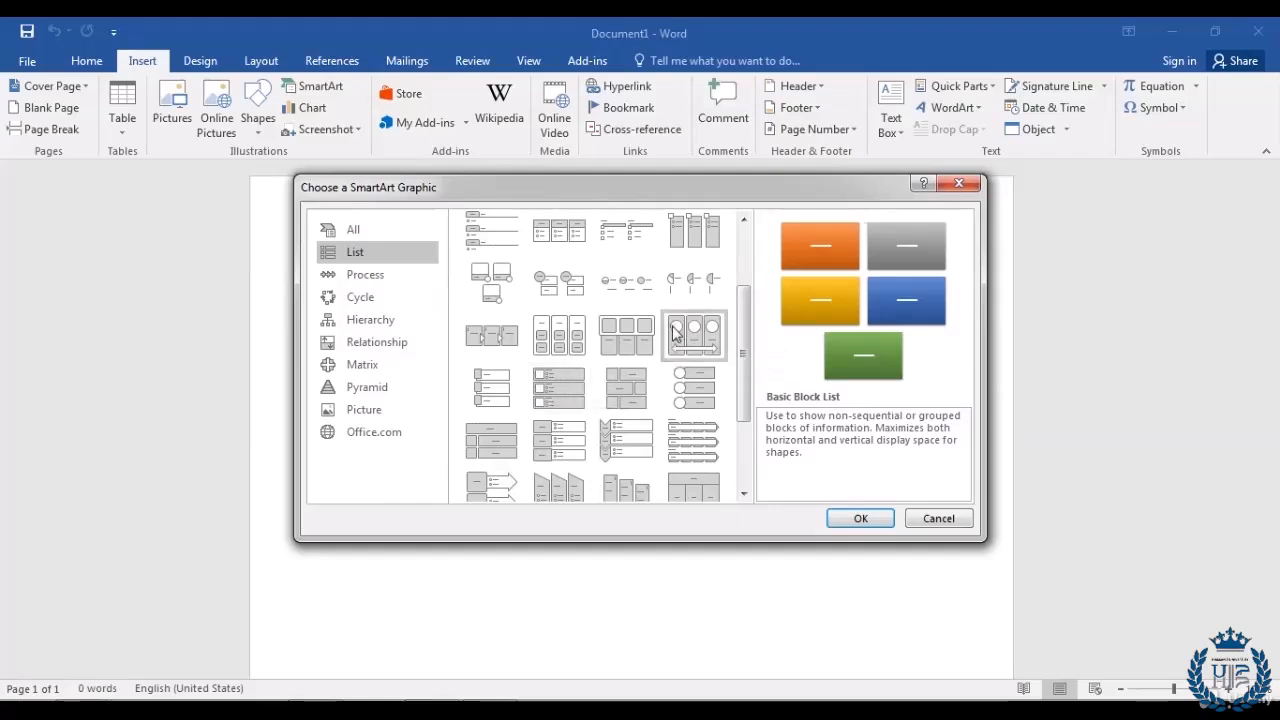
{"action": "left_click", "coordinate": [860, 519]}
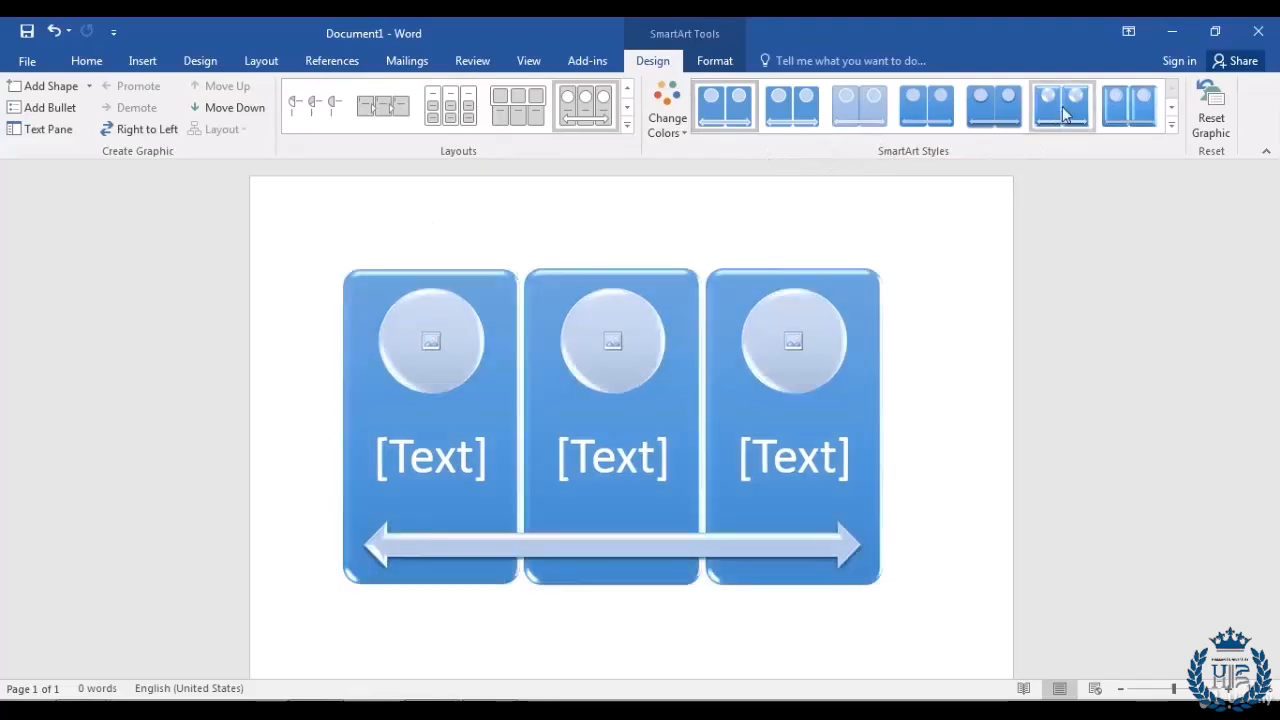
Step: Apply a different SmartArt style to the picture list, then move the cursor below it
{"action": "left_click", "coordinate": [1063, 110]}
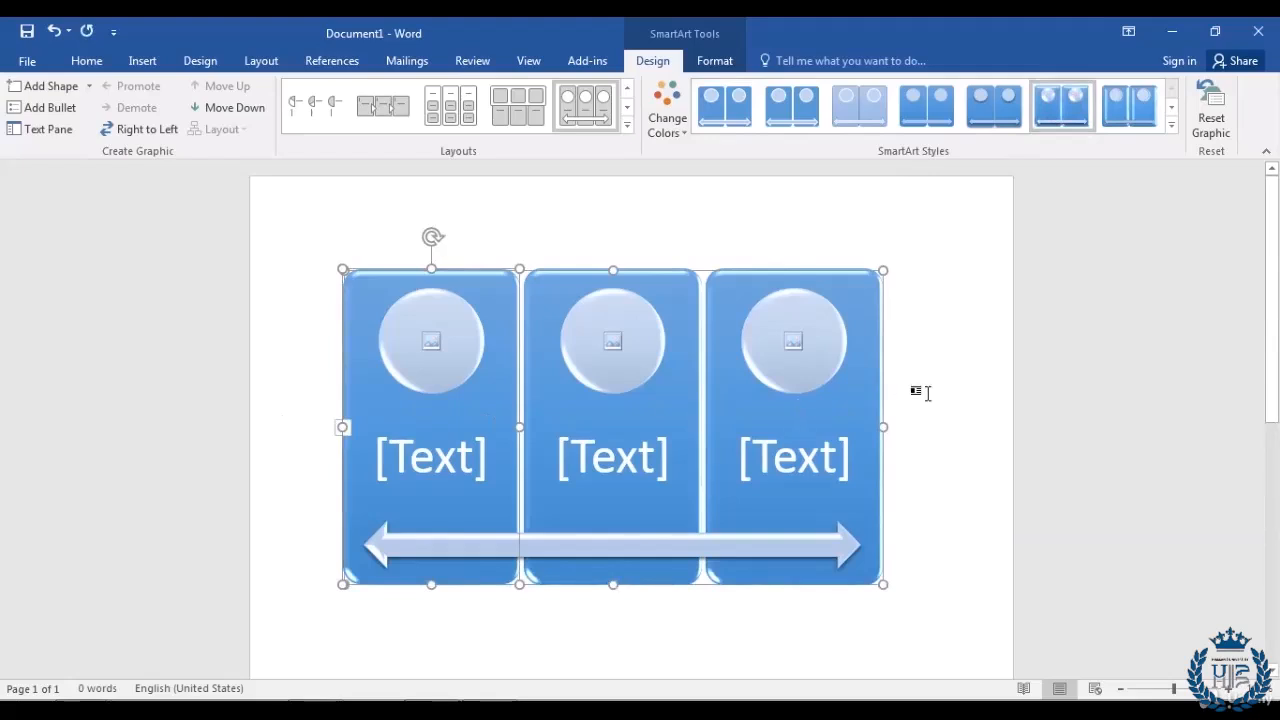
{"action": "left_click", "coordinate": [1172, 107]}
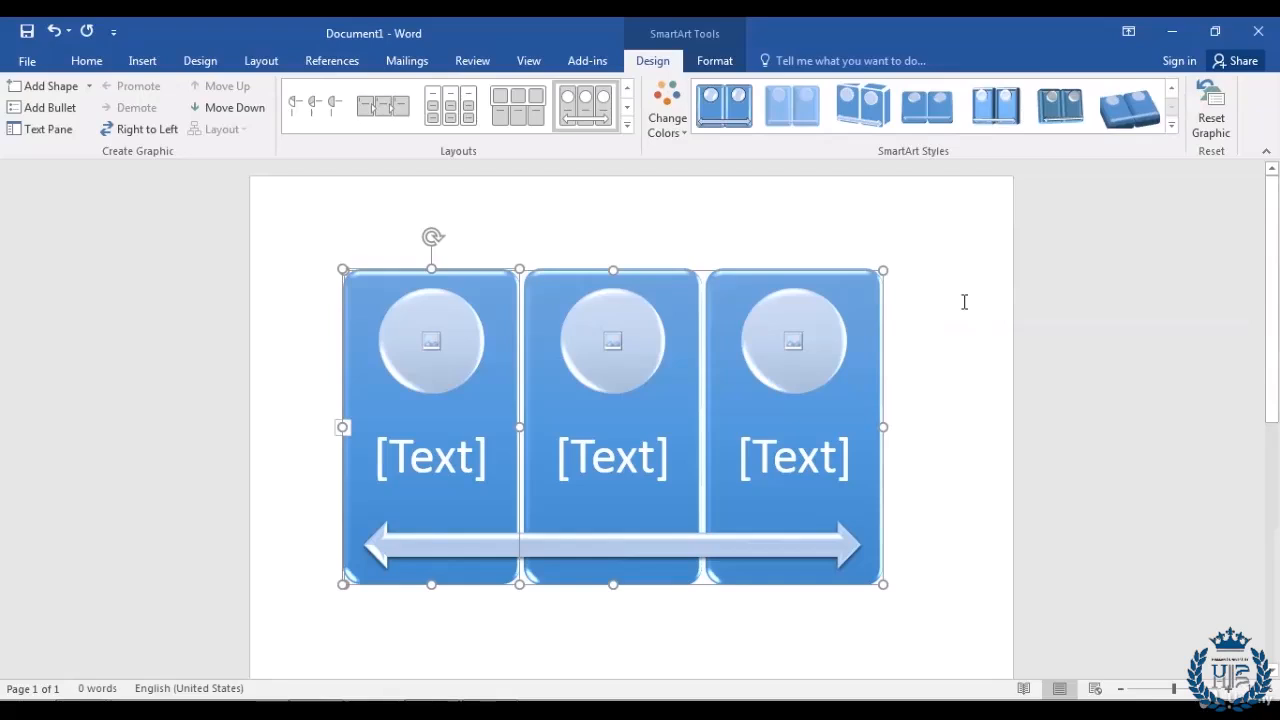
{"action": "left_click", "coordinate": [955, 427]}
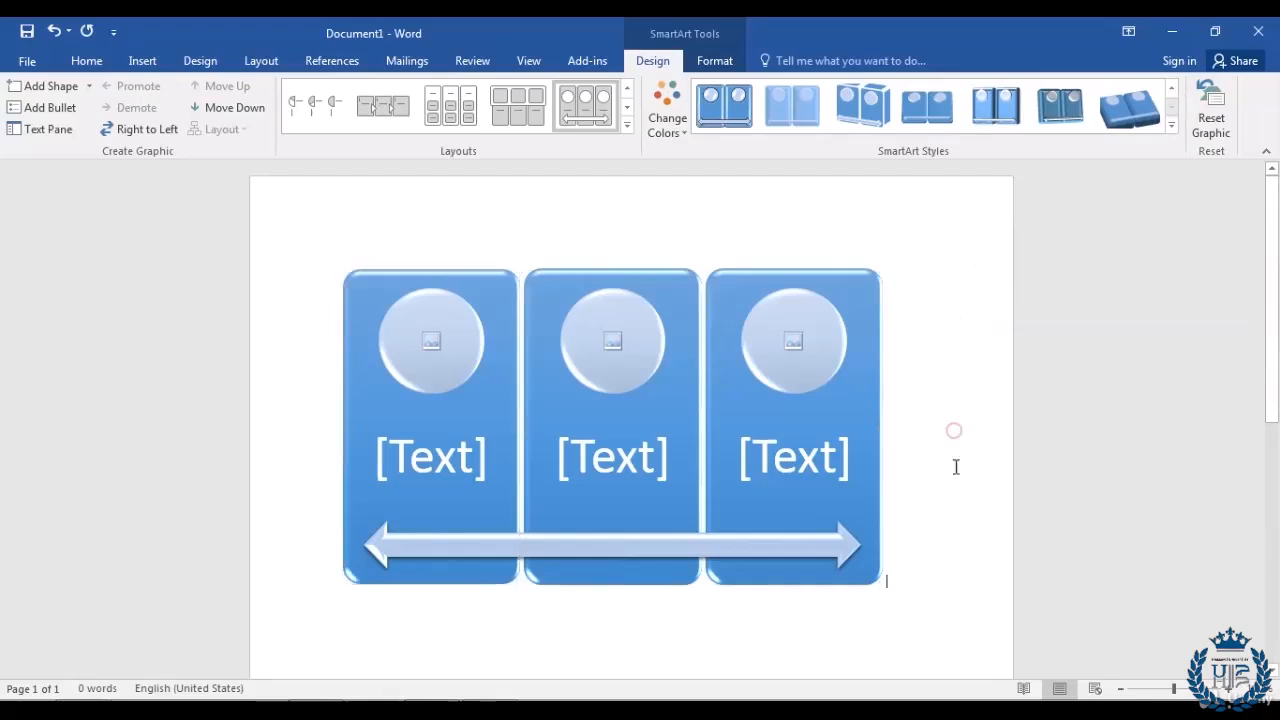
{"action": "scroll", "coordinate": [977, 525], "scroll_direction": "down", "scroll_amount": 3}
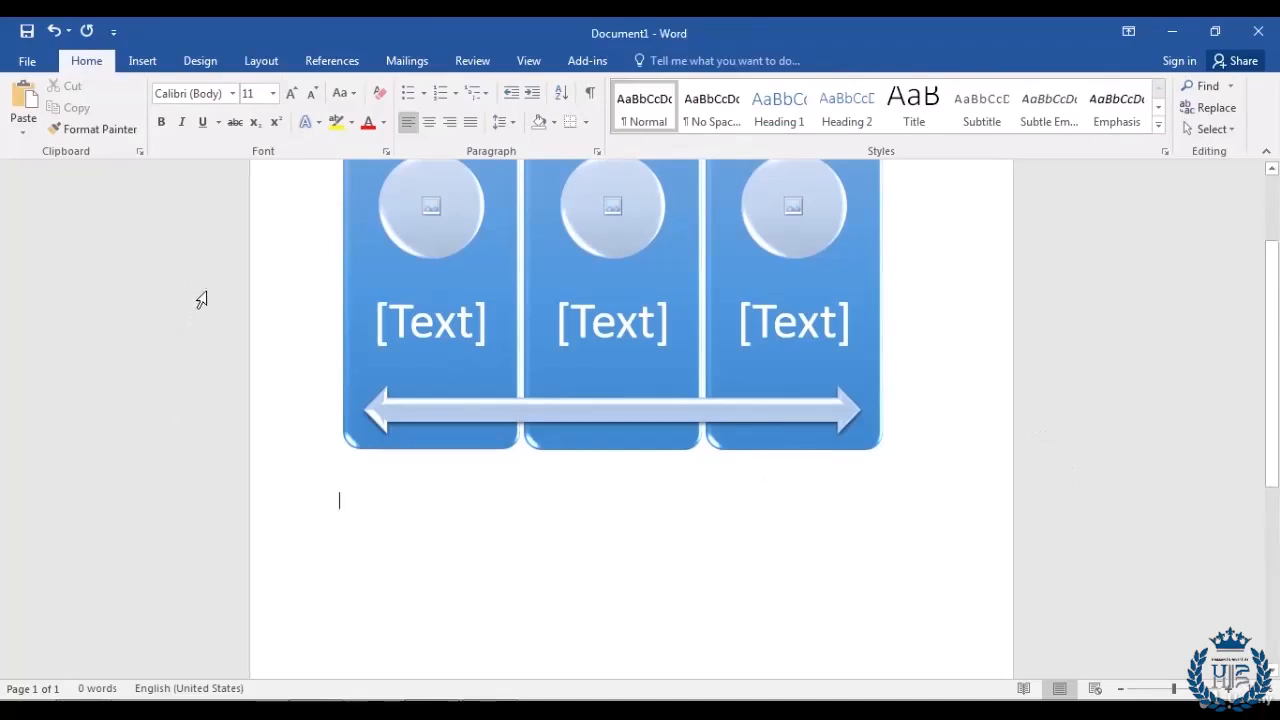
{"action": "left_click", "coordinate": [142, 62]}
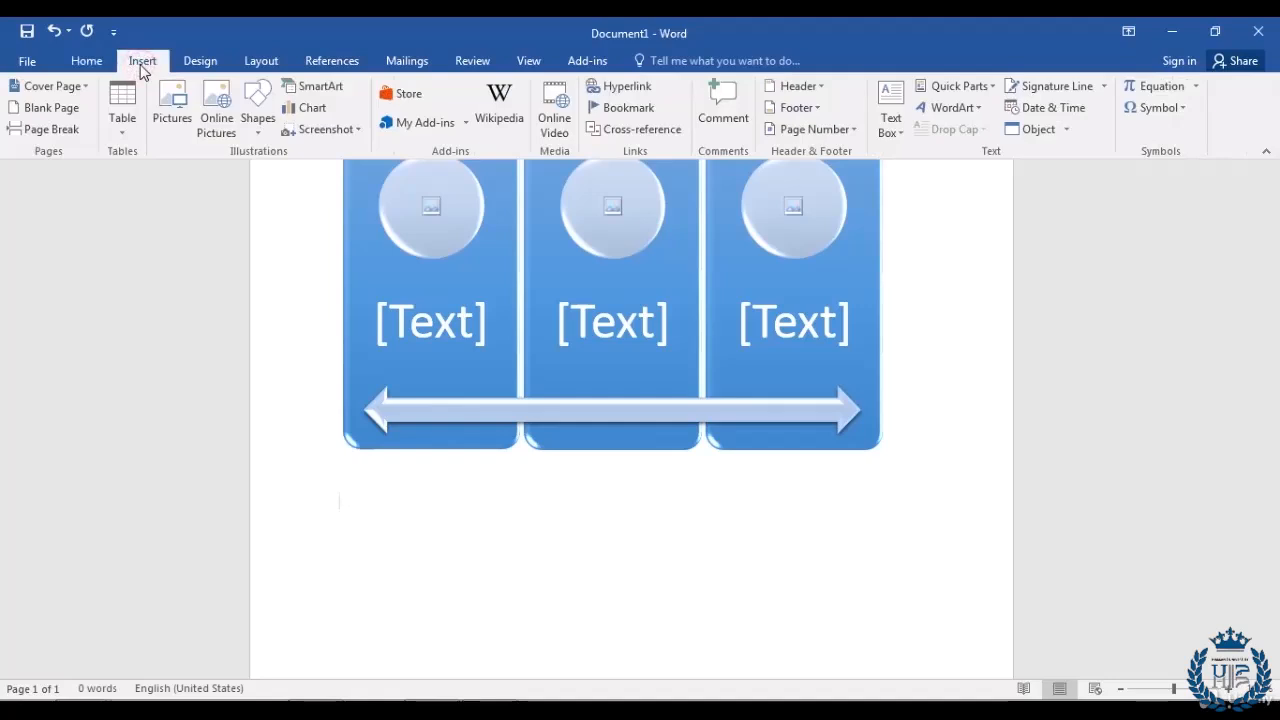
Step: Insert a Text Cycle SmartArt from the Cycle category beneath the picture list
{"action": "left_click", "coordinate": [336, 91]}
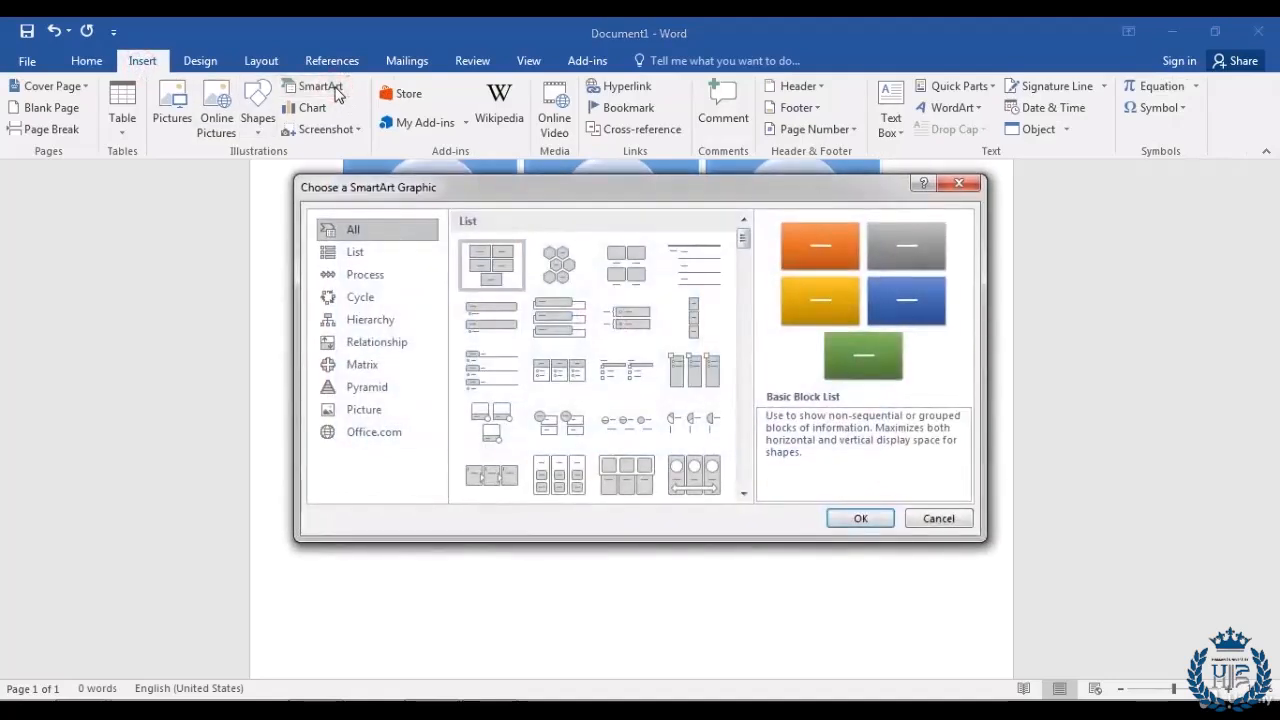
{"action": "left_click", "coordinate": [368, 306]}
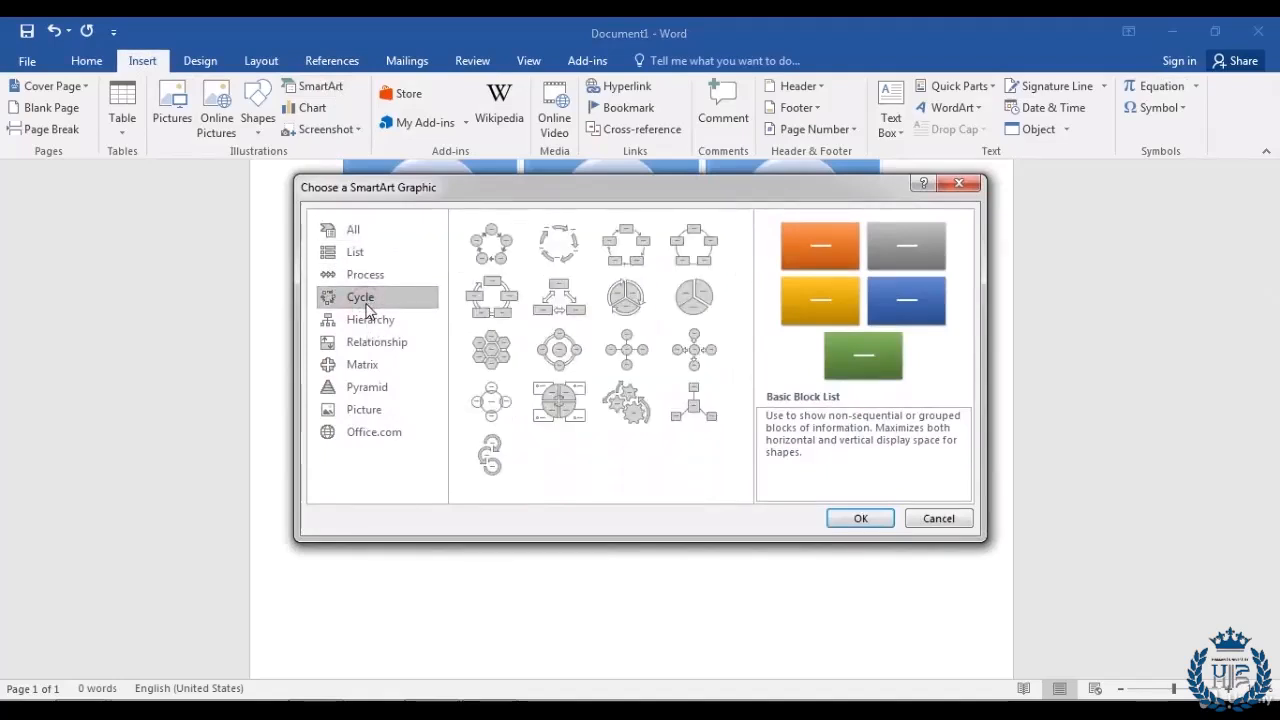
{"action": "left_click", "coordinate": [556, 258]}
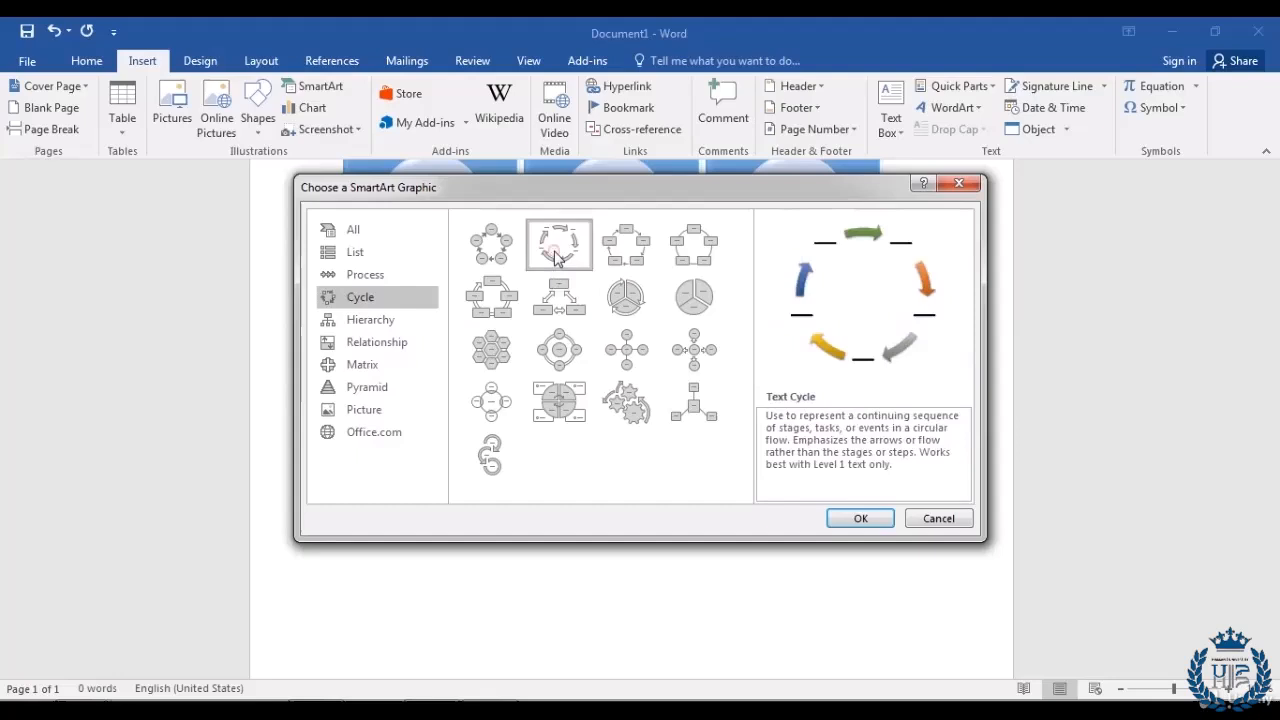
{"action": "left_click", "coordinate": [858, 520]}
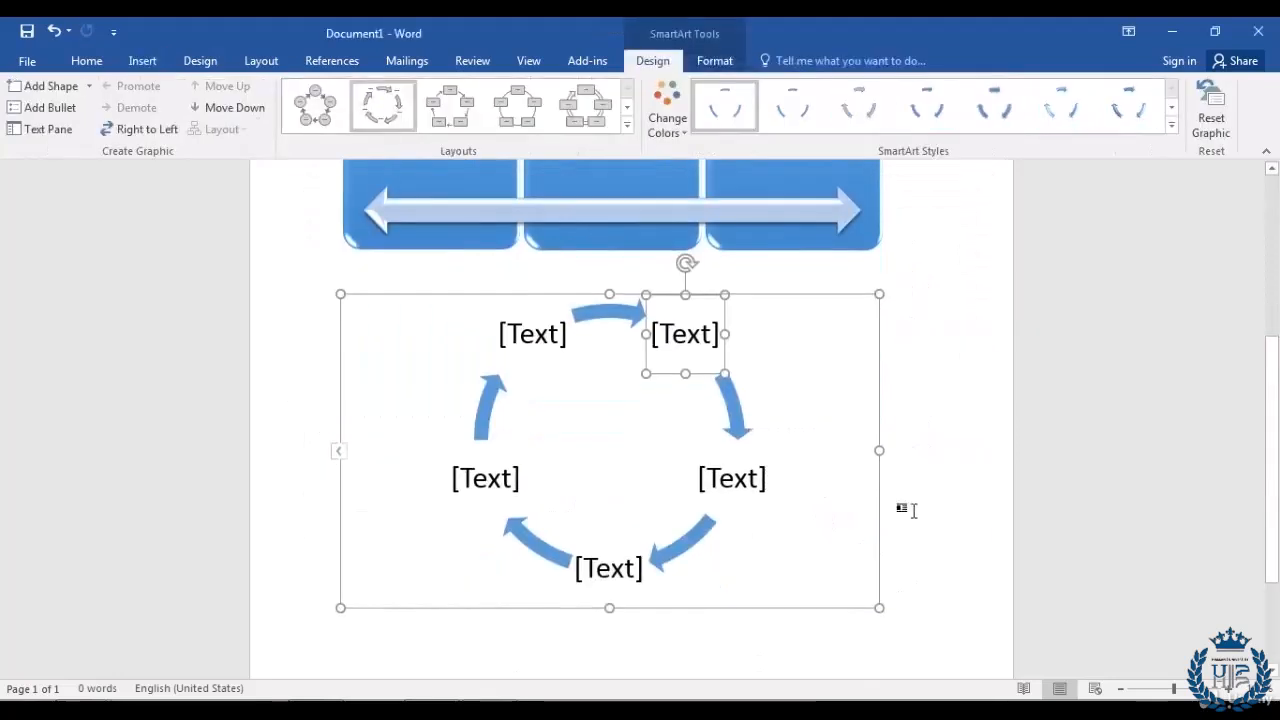
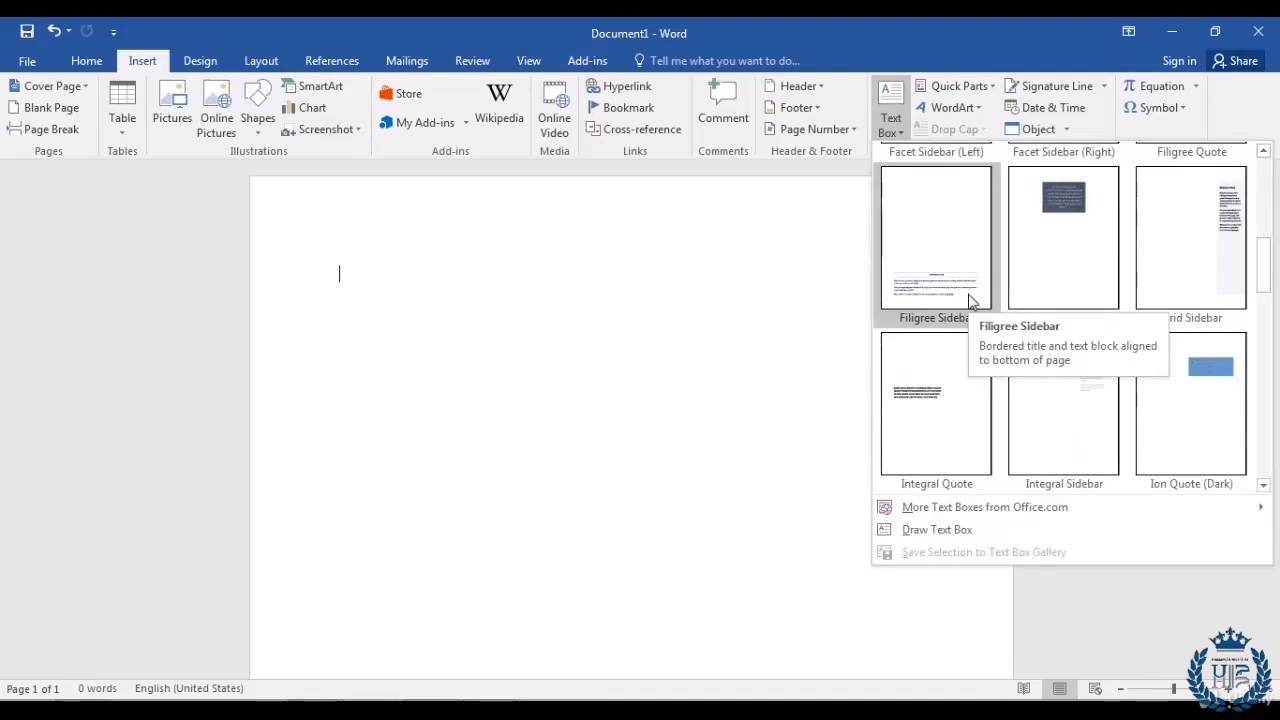
Step: Scroll the built-in text box gallery down to the Motion designs
{"action": "scroll", "coordinate": [966, 297], "scroll_direction": "down", "scroll_amount": 3}
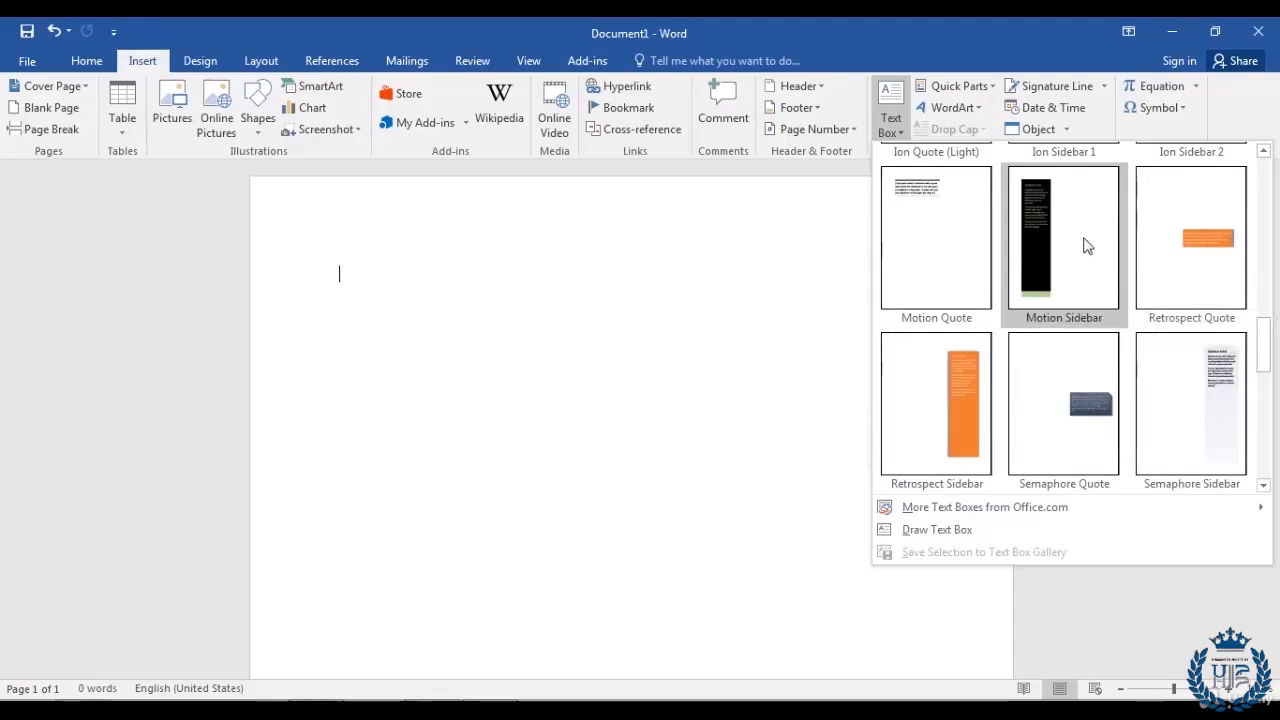
Step: Place the black Motion Sidebar text box on the left of the page
{"action": "left_click", "coordinate": [1085, 246]}
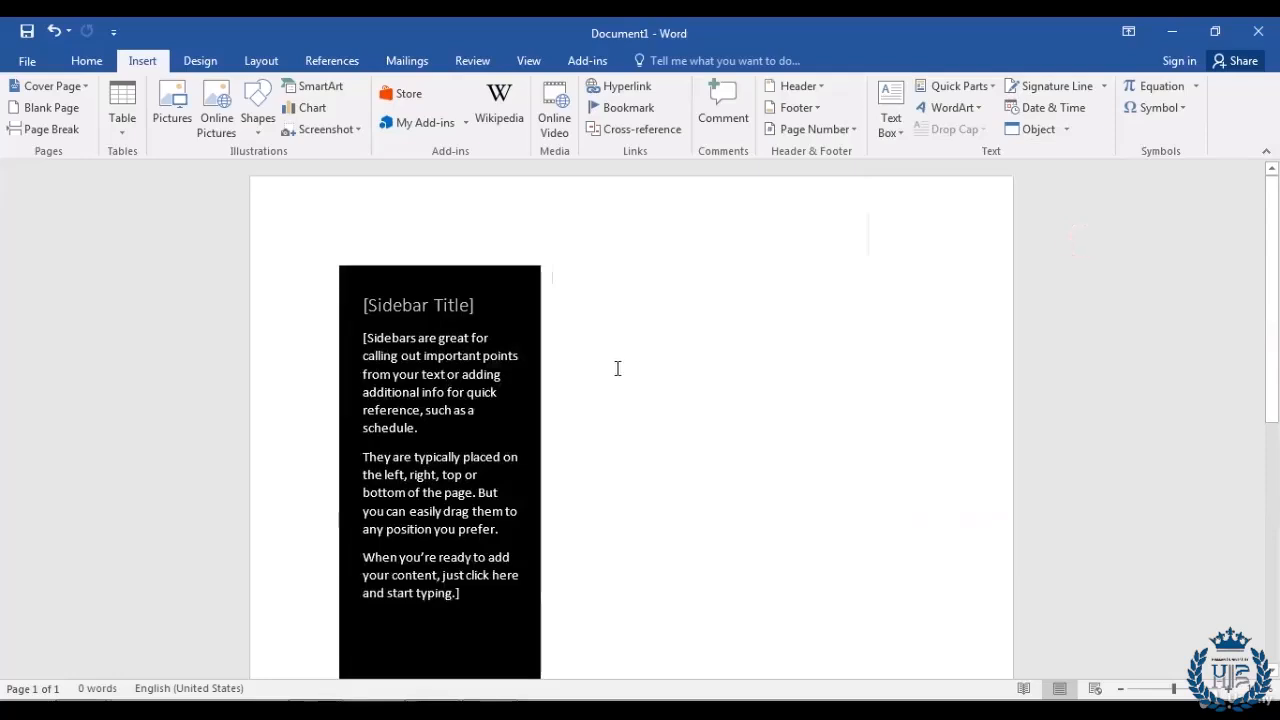
{"action": "scroll", "coordinate": [617, 368], "scroll_direction": "down", "scroll_amount": 8}
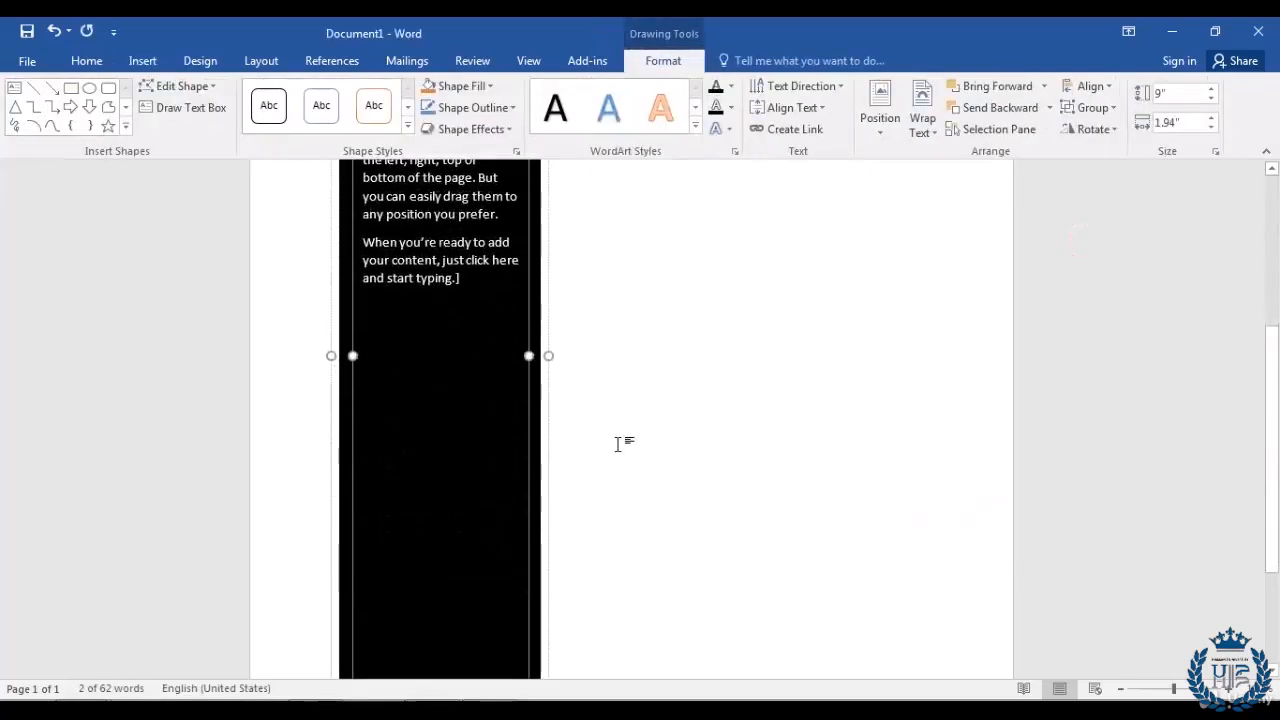
{"action": "scroll", "coordinate": [617, 443], "scroll_direction": "up", "scroll_amount": 5}
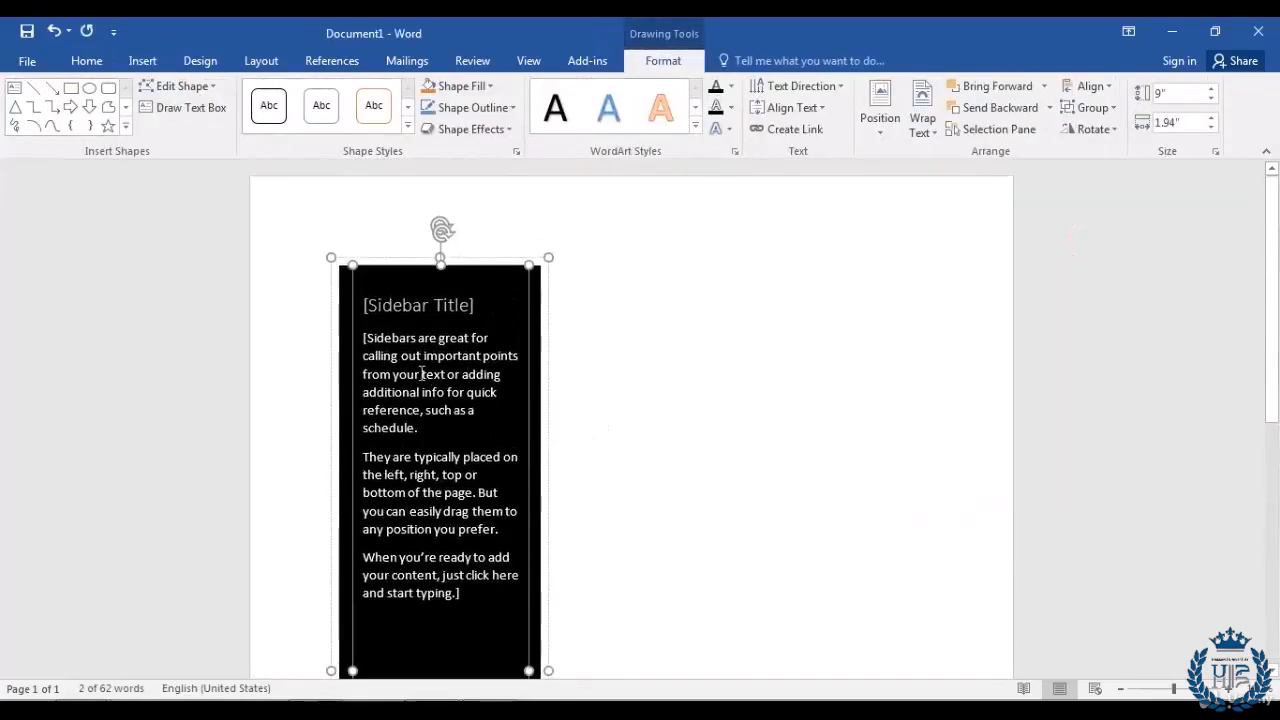
{"action": "left_click", "coordinate": [394, 345]}
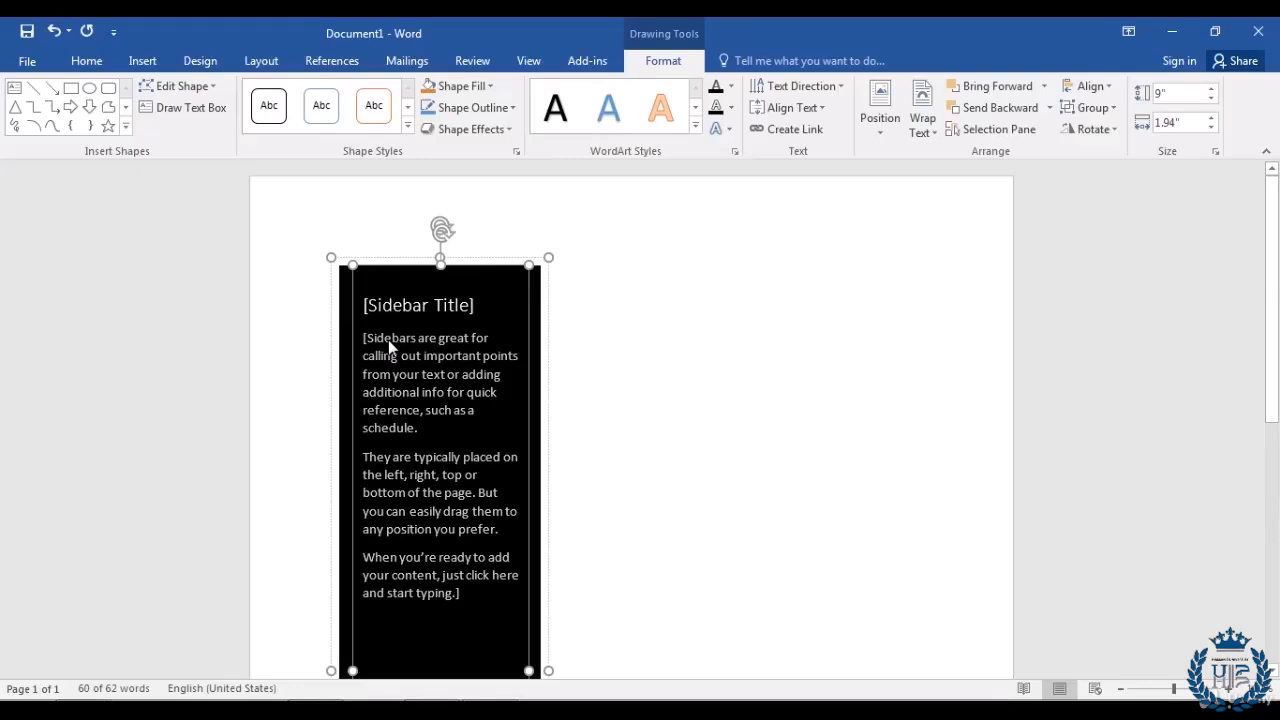
{"action": "left_click", "coordinate": [628, 367]}
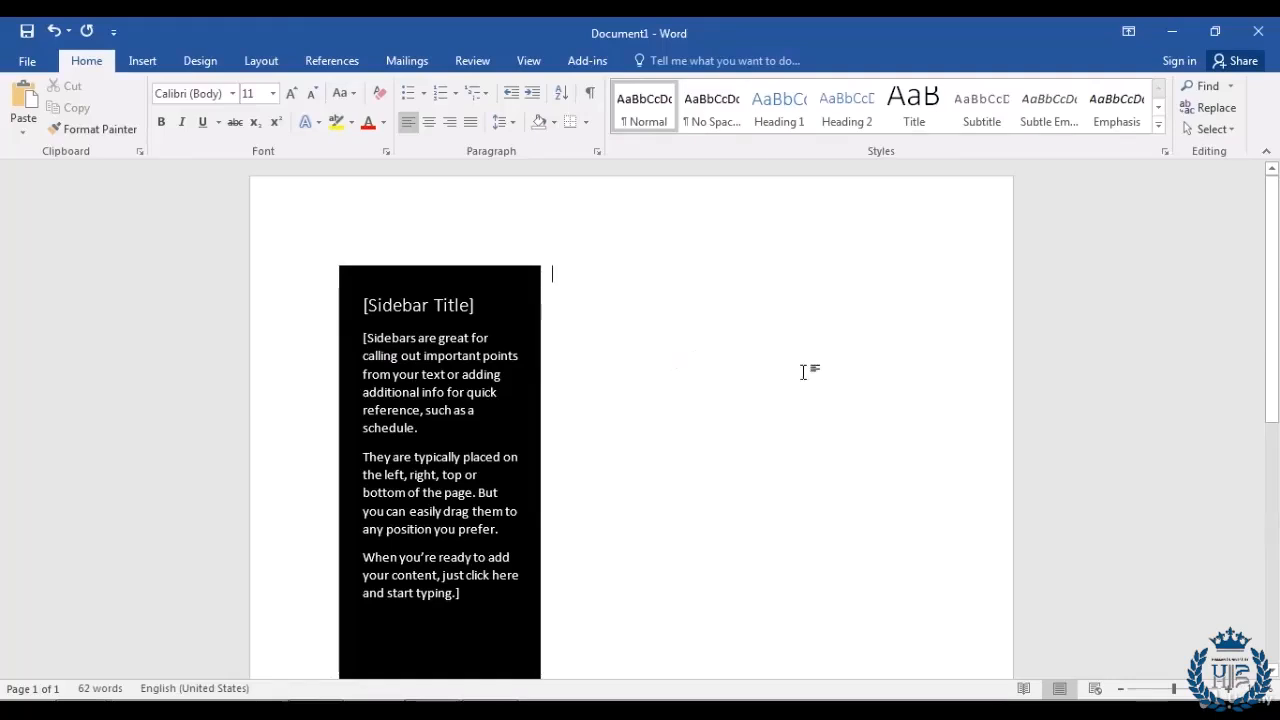
{"action": "left_click", "coordinate": [138, 62]}
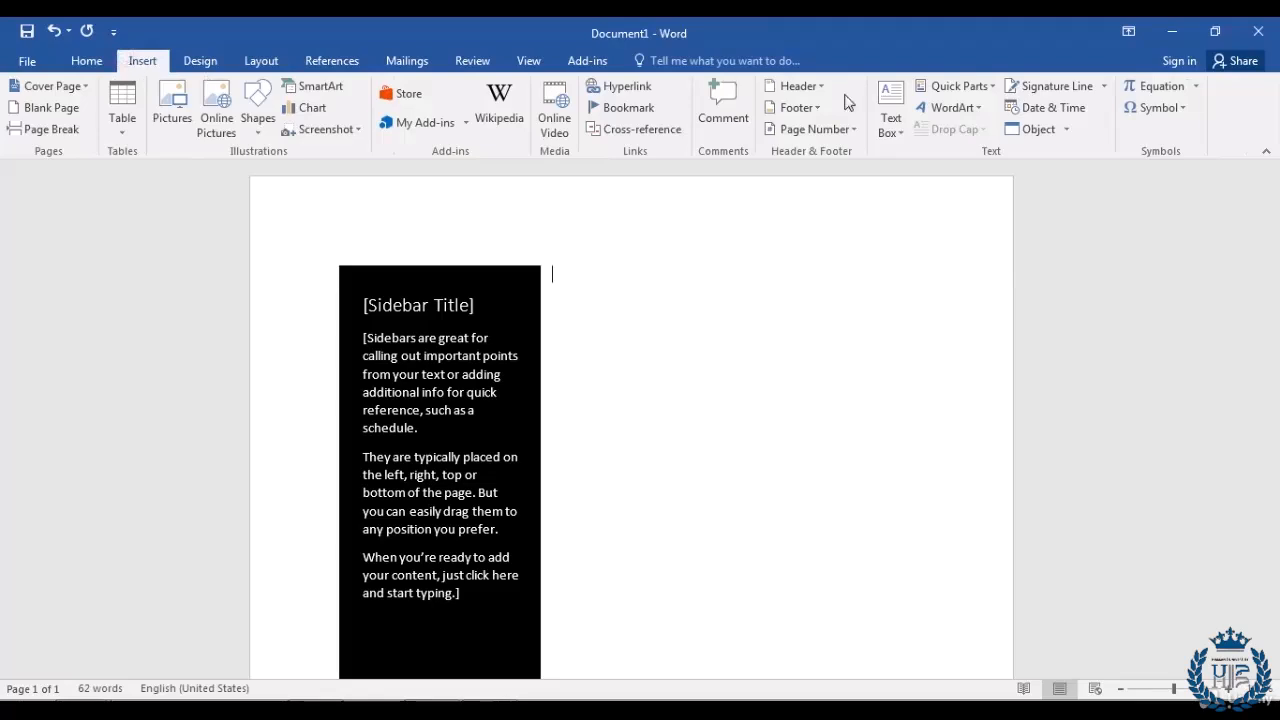
Step: Add an enlarged Simple Text Box beside the sidebar reading 'Hello World'
{"action": "left_click", "coordinate": [903, 141]}
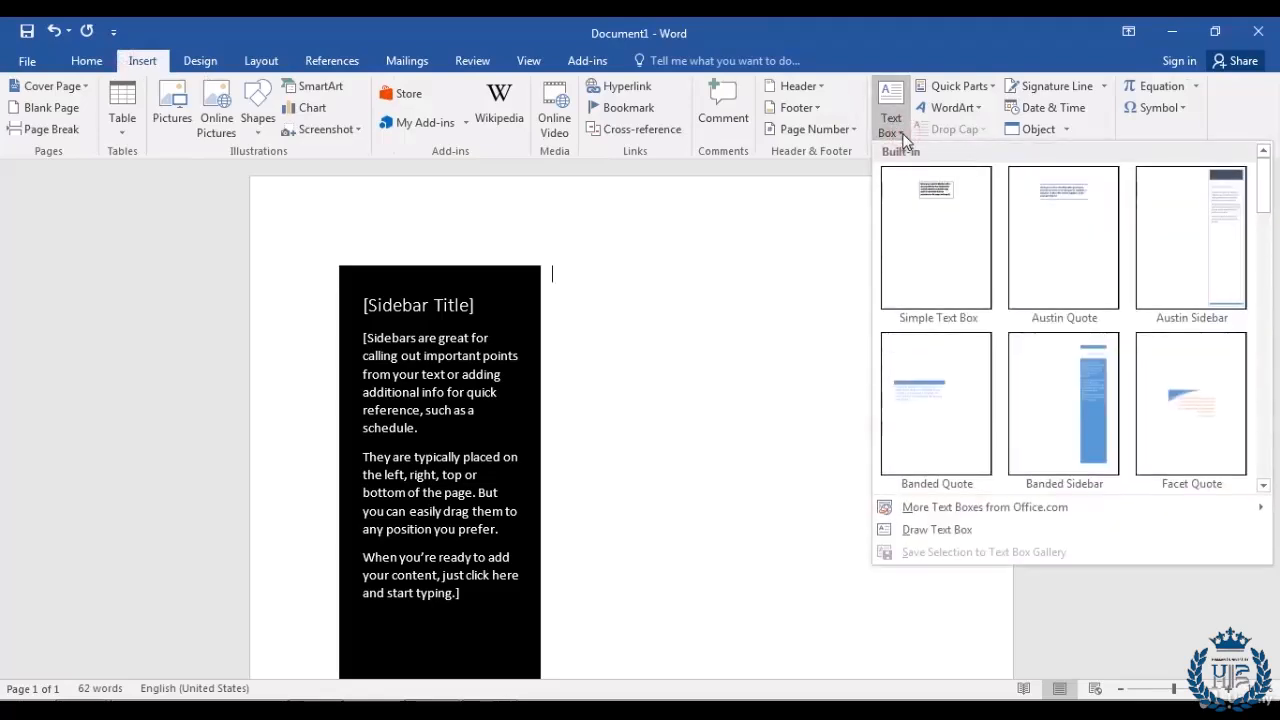
{"action": "left_click", "coordinate": [916, 250]}
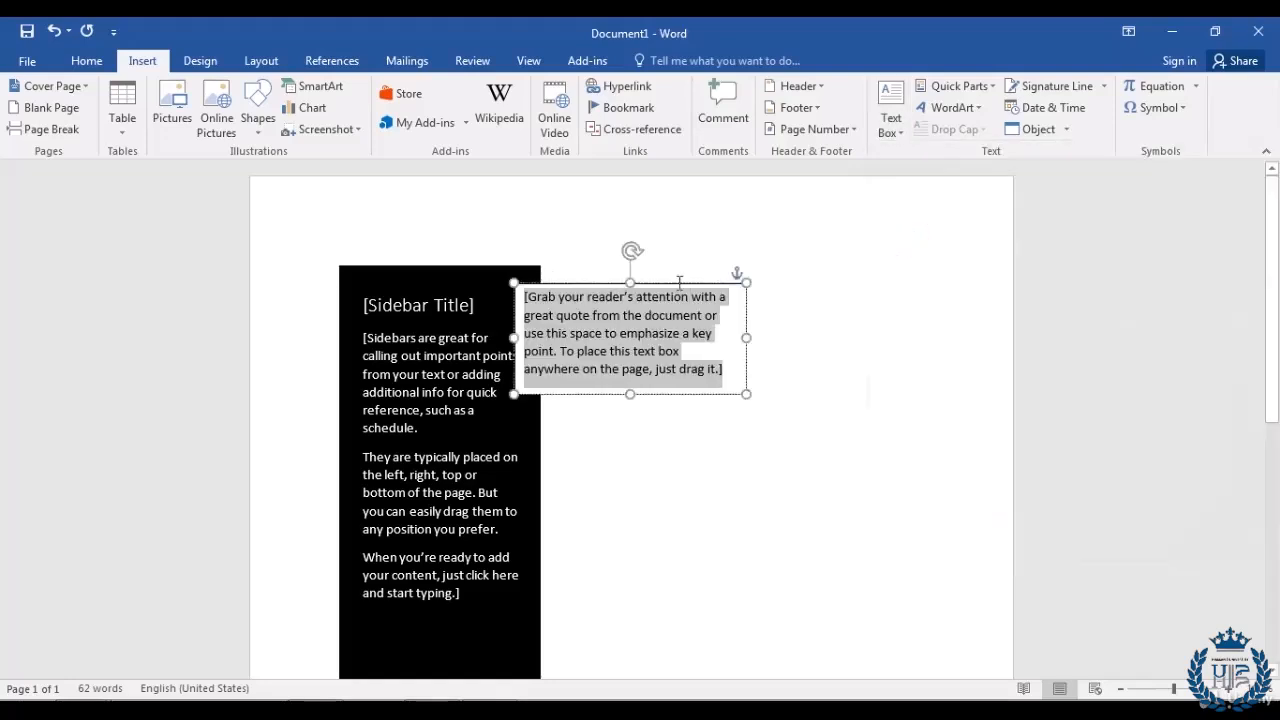
{"action": "left_click_drag", "start_coordinate": [680, 280], "coordinate": [744, 270]}
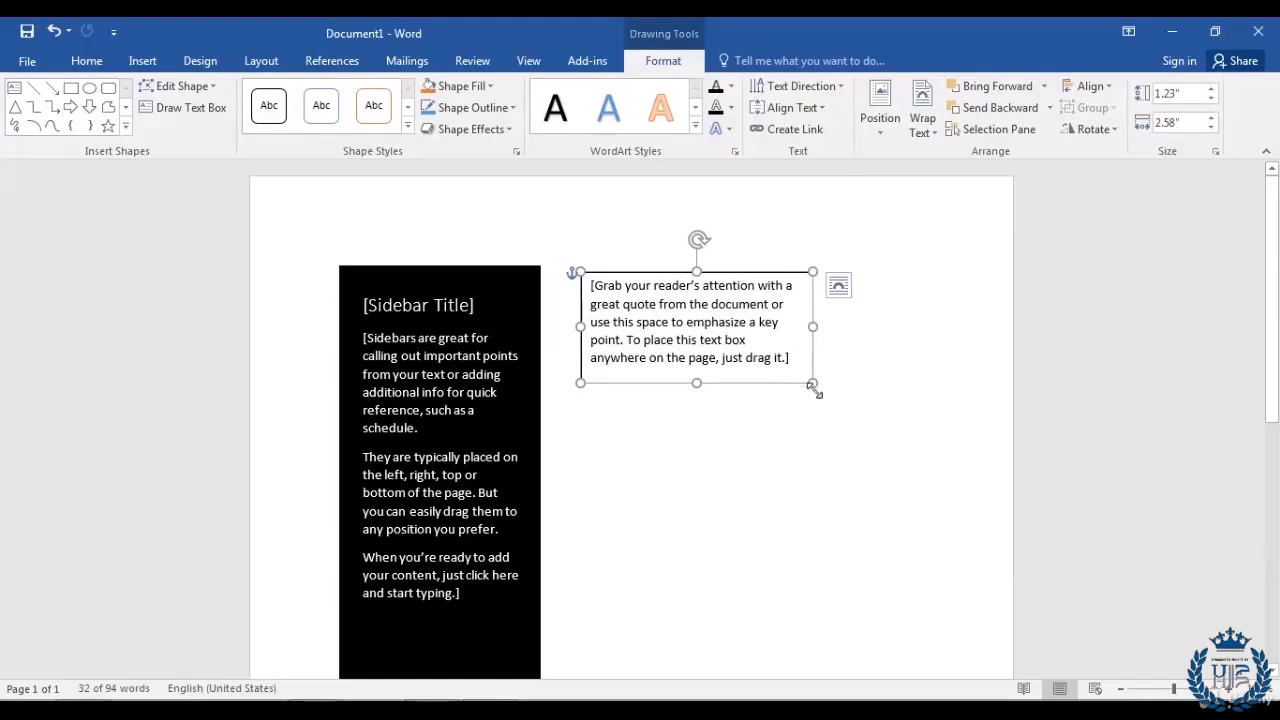
{"action": "left_click_drag", "start_coordinate": [812, 385], "coordinate": [964, 496]}
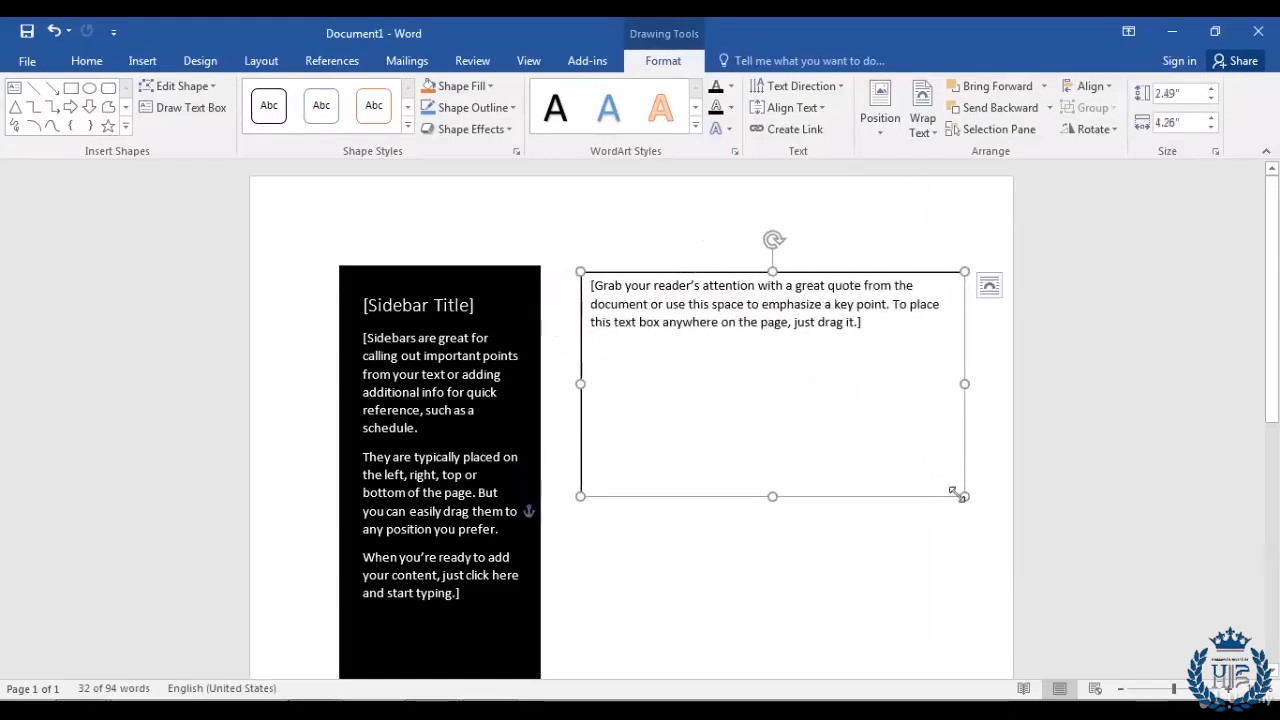
{"action": "left_click", "coordinate": [656, 299]}
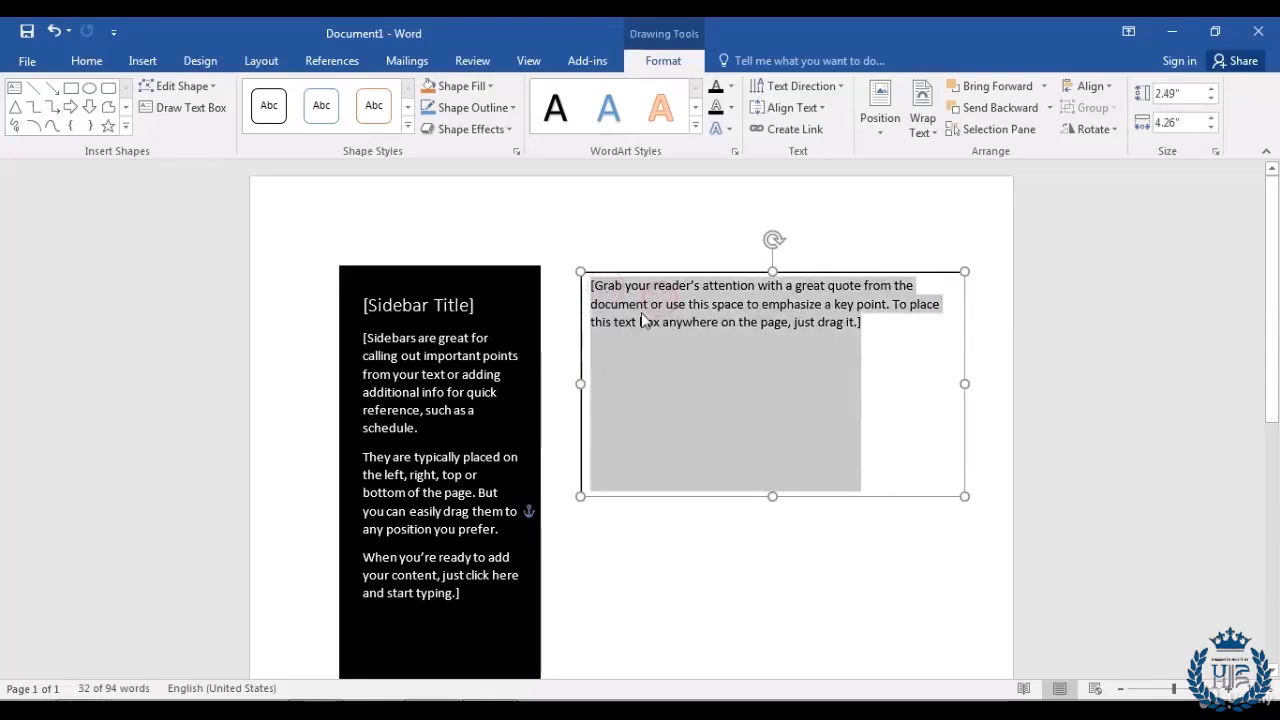
{"action": "type", "text": "Hello World"}
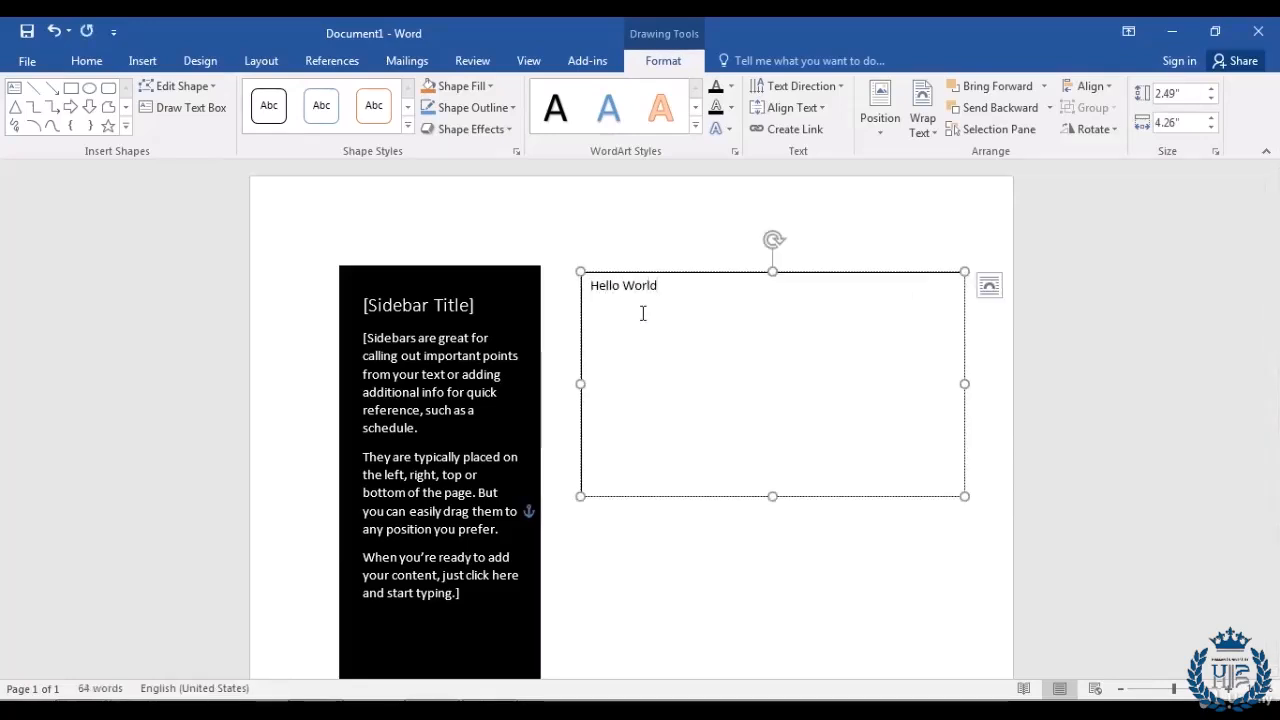
{"action": "left_click", "coordinate": [607, 586]}
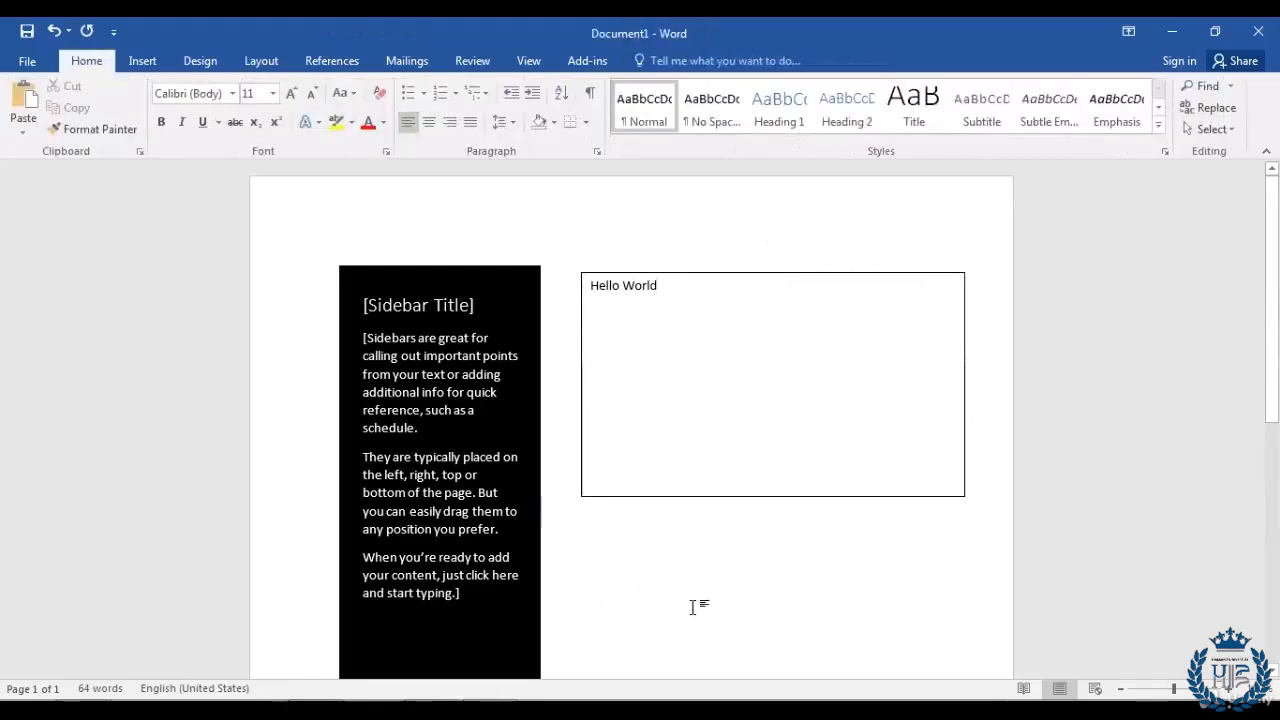
Step: Create a new blank document, Document2, with Ctrl+N
{"action": "key", "text": "ctrl+n"}
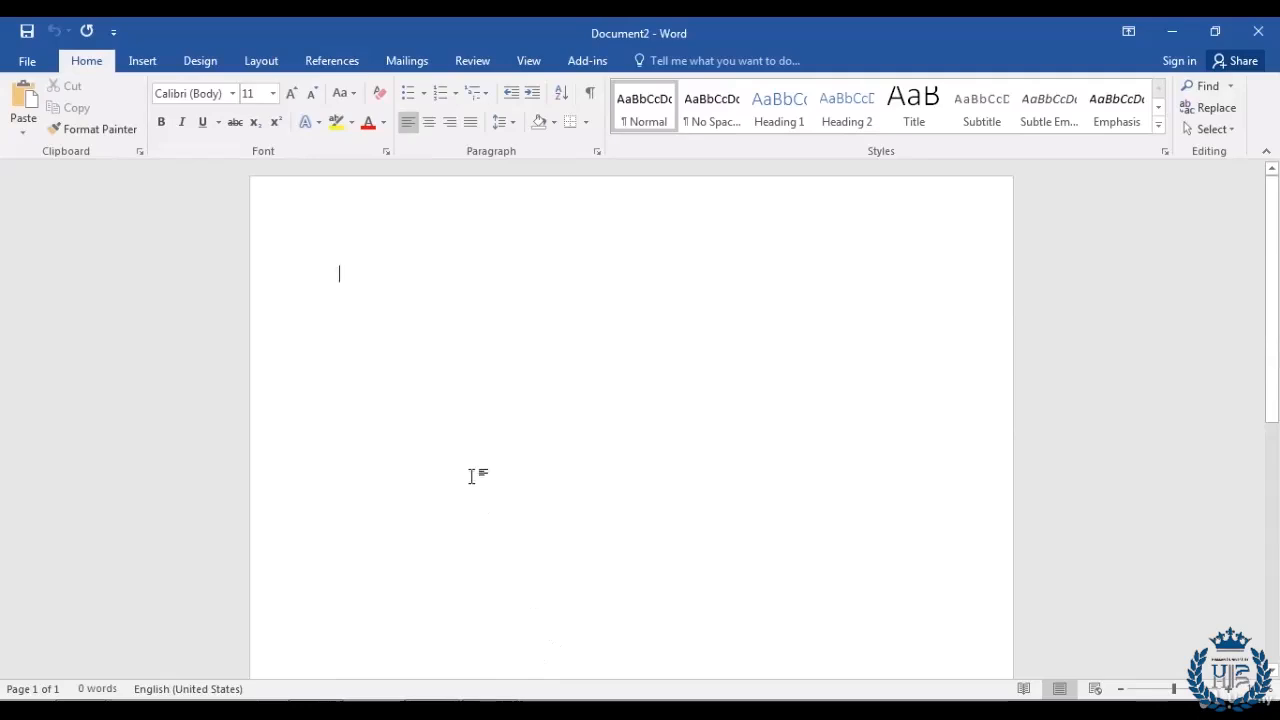
{"action": "left_click", "coordinate": [141, 61]}
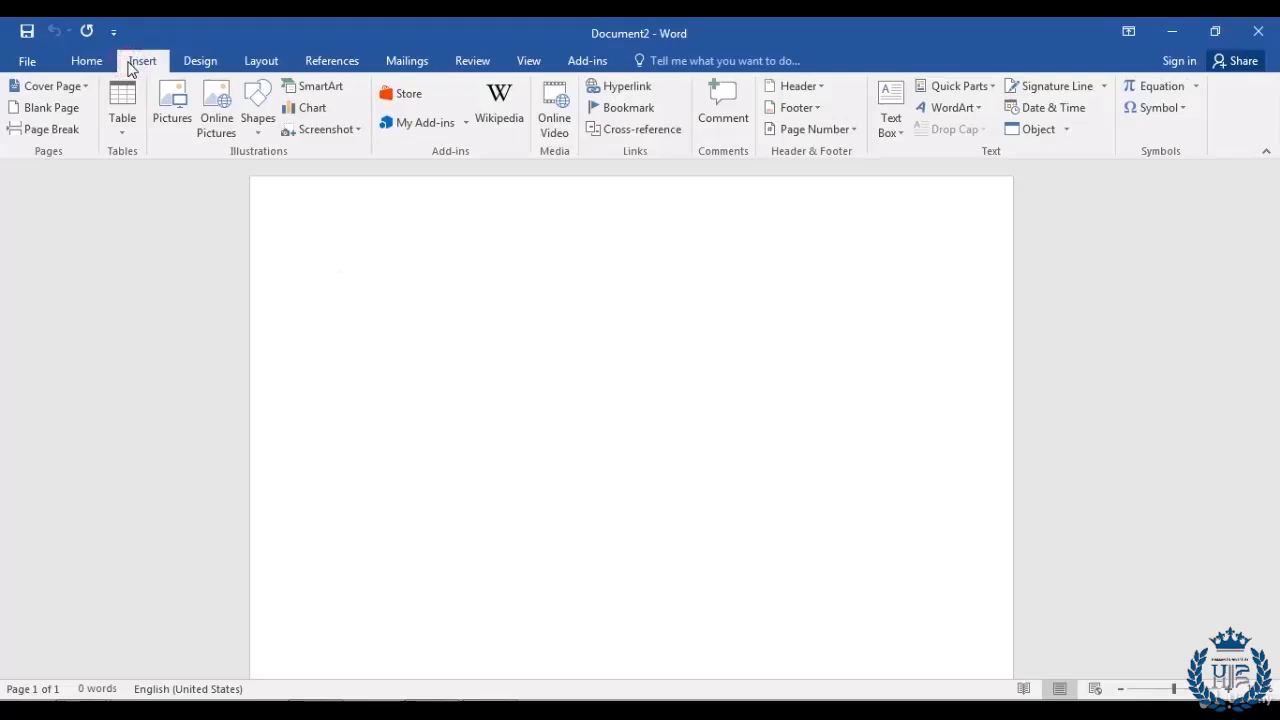
Step: Insert a Clustered Column chart after previewing the other column subtypes
{"action": "left_click", "coordinate": [325, 116]}
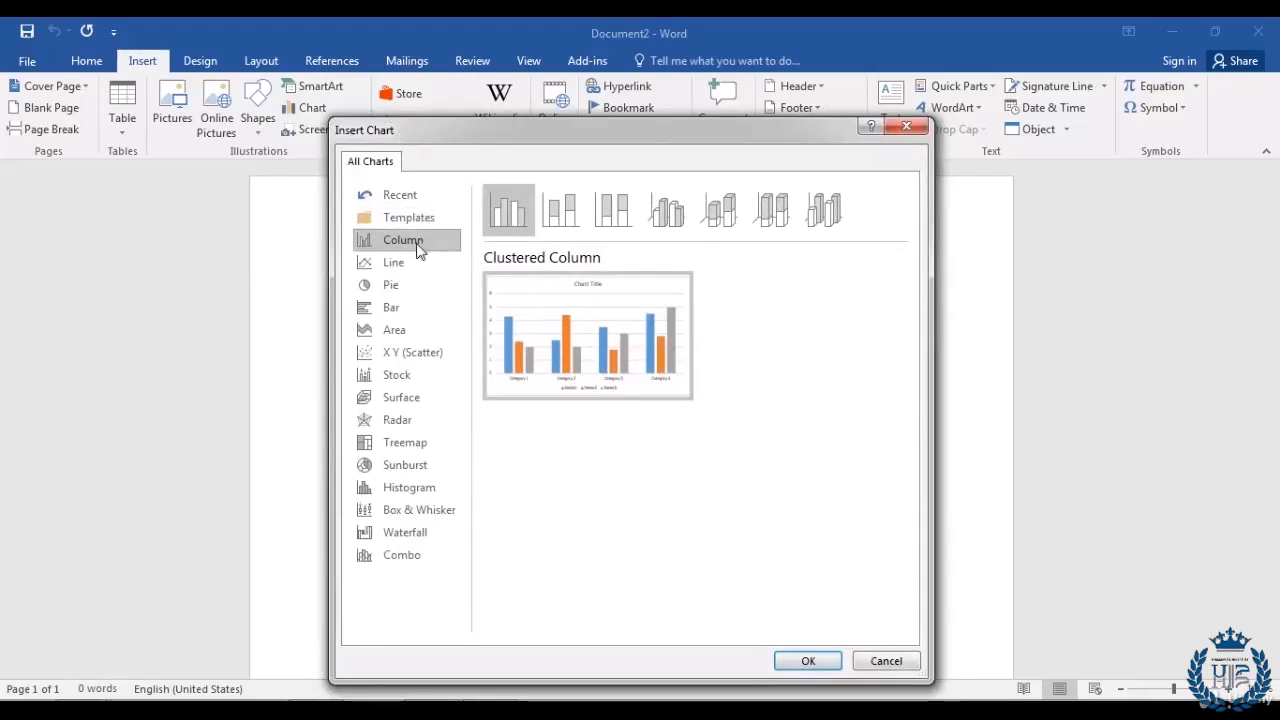
{"action": "left_click", "coordinate": [561, 213]}
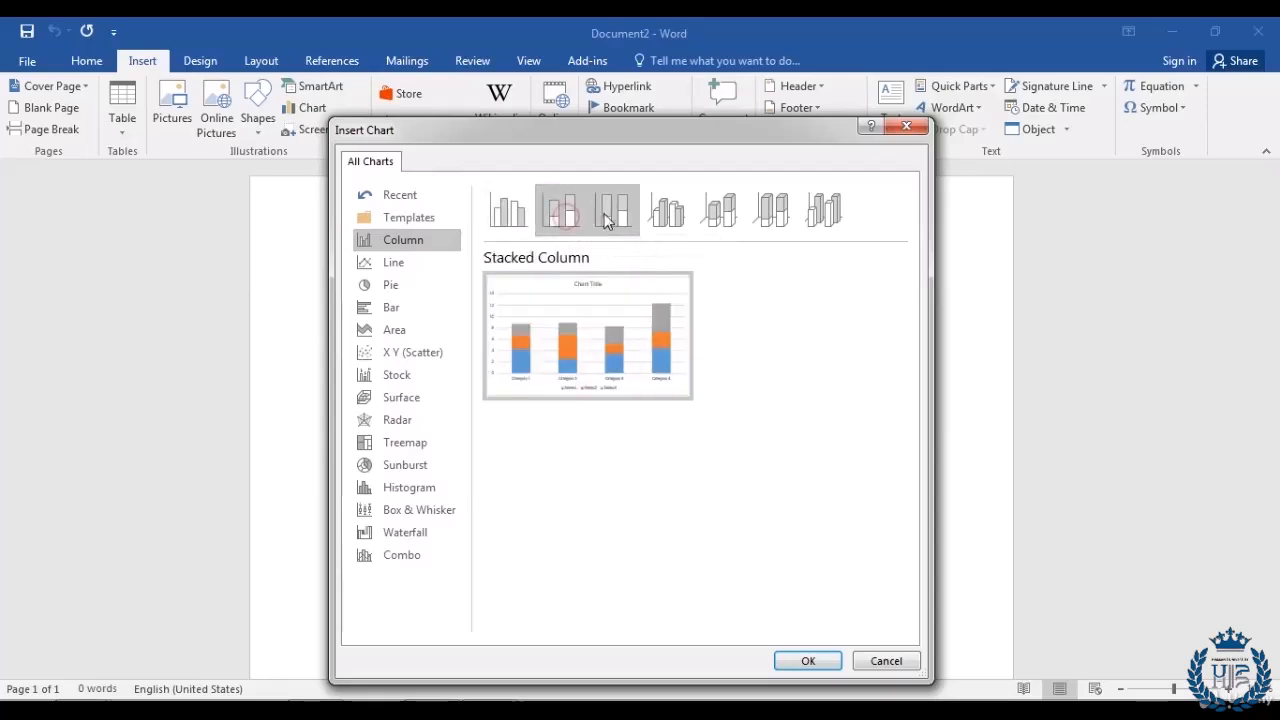
{"action": "left_click", "coordinate": [607, 218]}
{"action": "left_click", "coordinate": [668, 215]}
{"action": "left_click", "coordinate": [716, 220]}
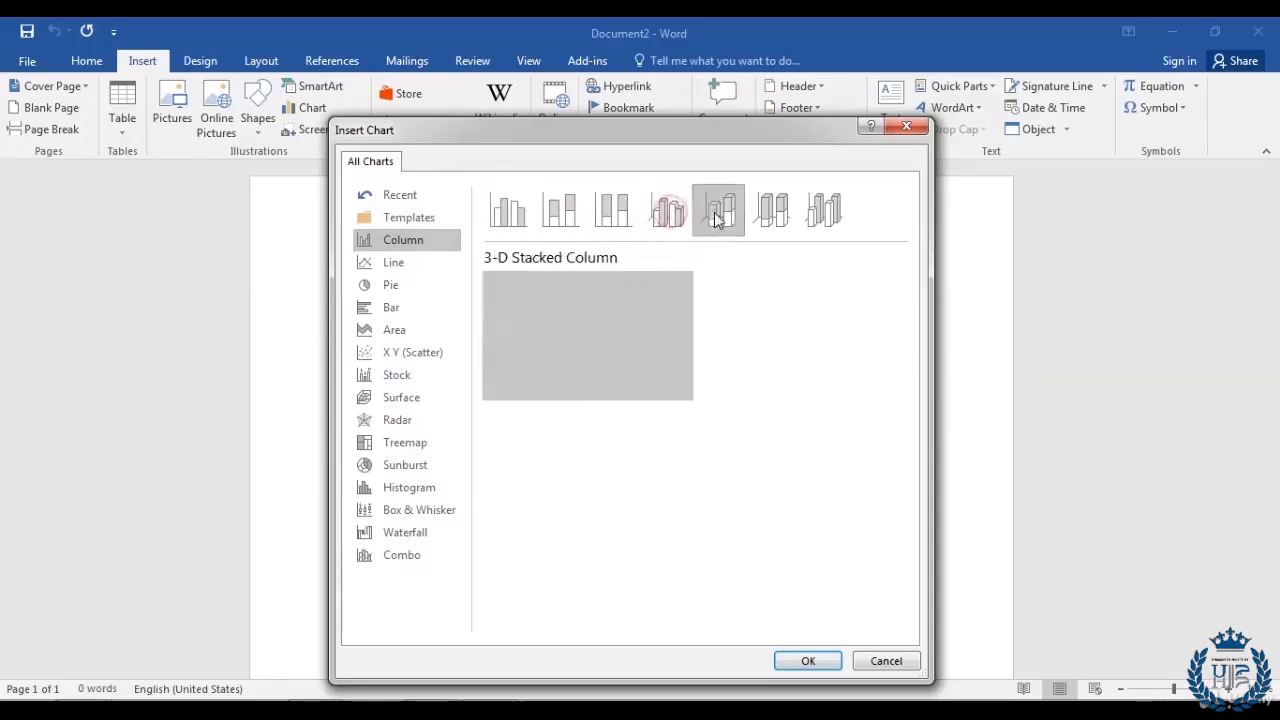
{"action": "left_click", "coordinate": [515, 220]}
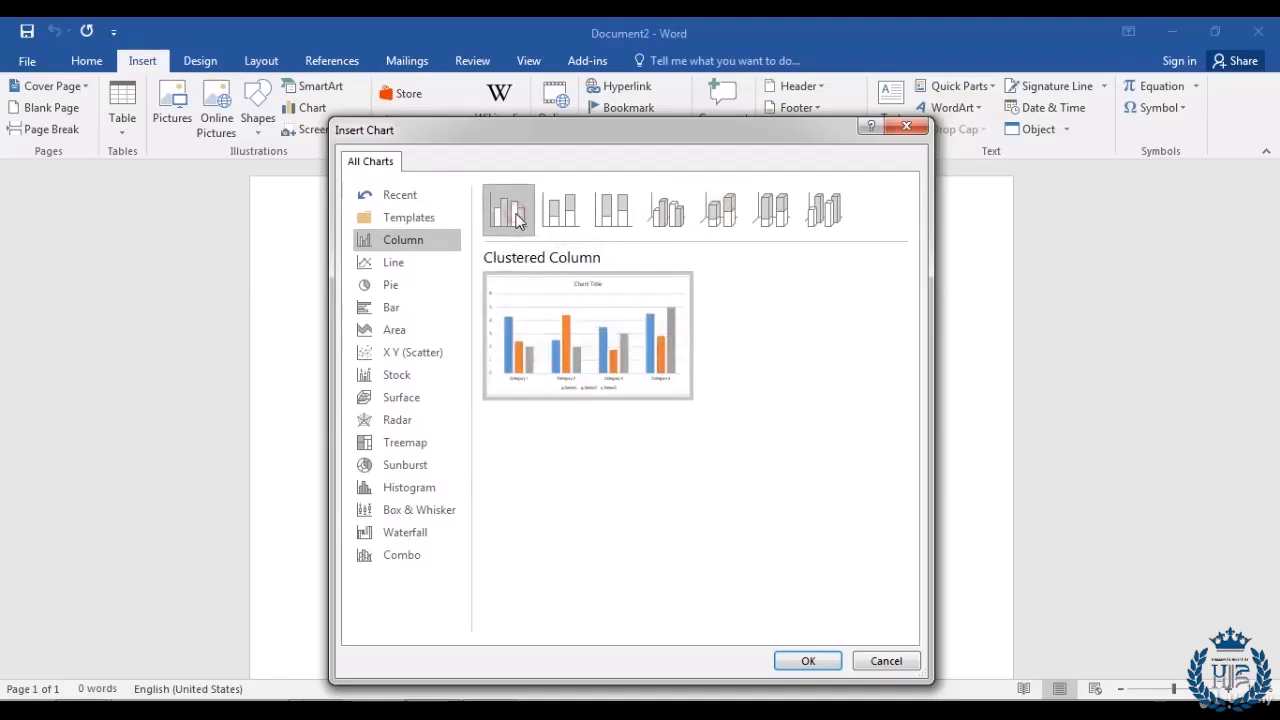
{"action": "left_click", "coordinate": [786, 663]}
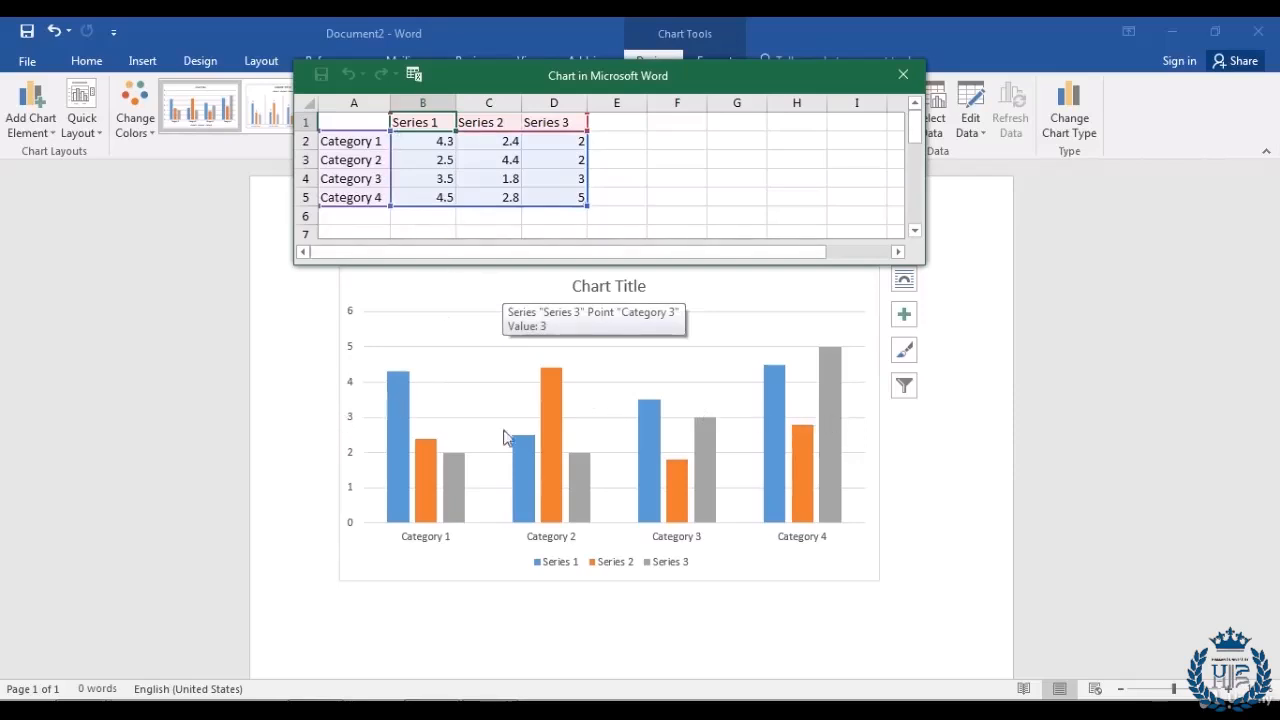
Step: Change Category 1's Series 1 value in cell B2 from 4.3 to 8.3
{"action": "left_click", "coordinate": [346, 142]}
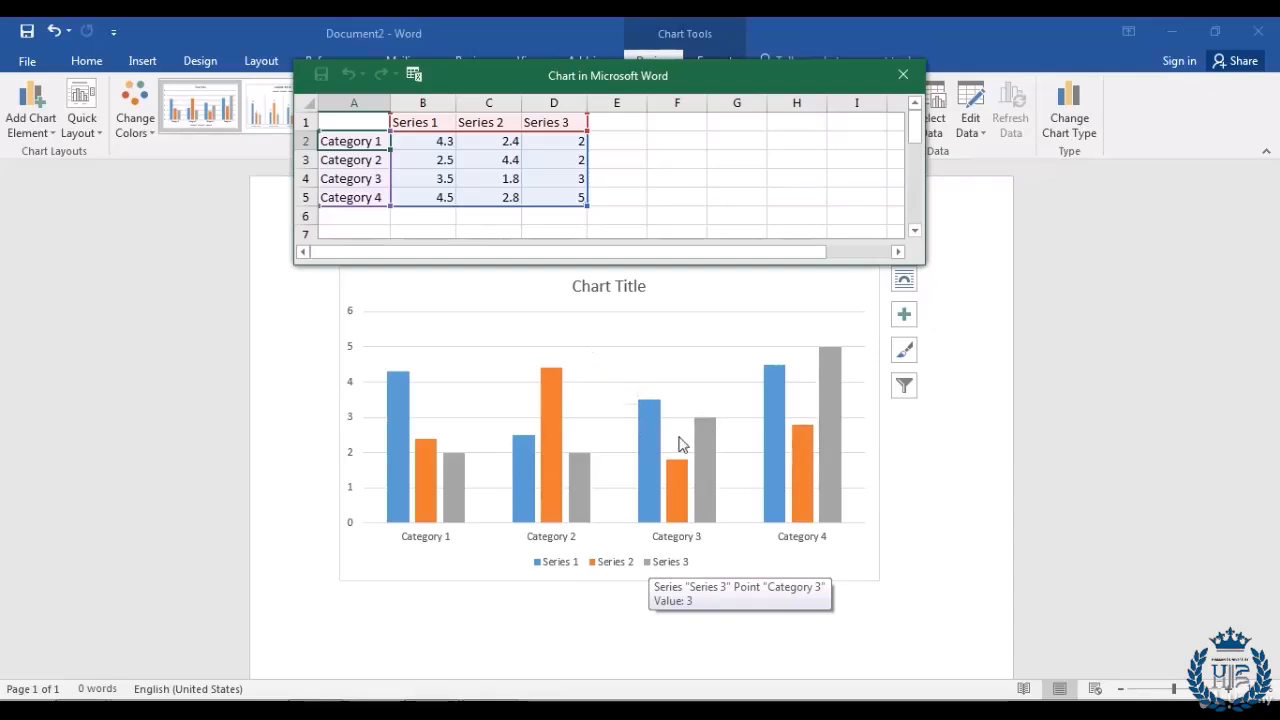
{"action": "left_click", "coordinate": [443, 141]}
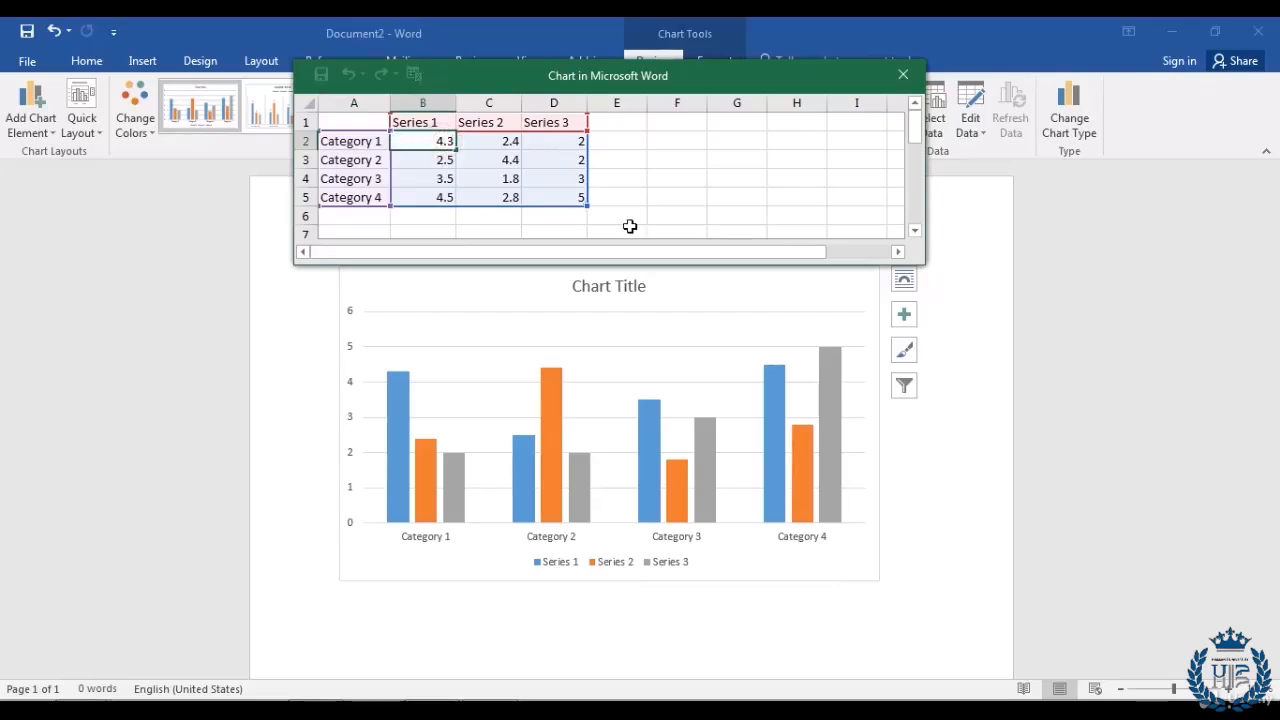
{"action": "type", "text": "8"}
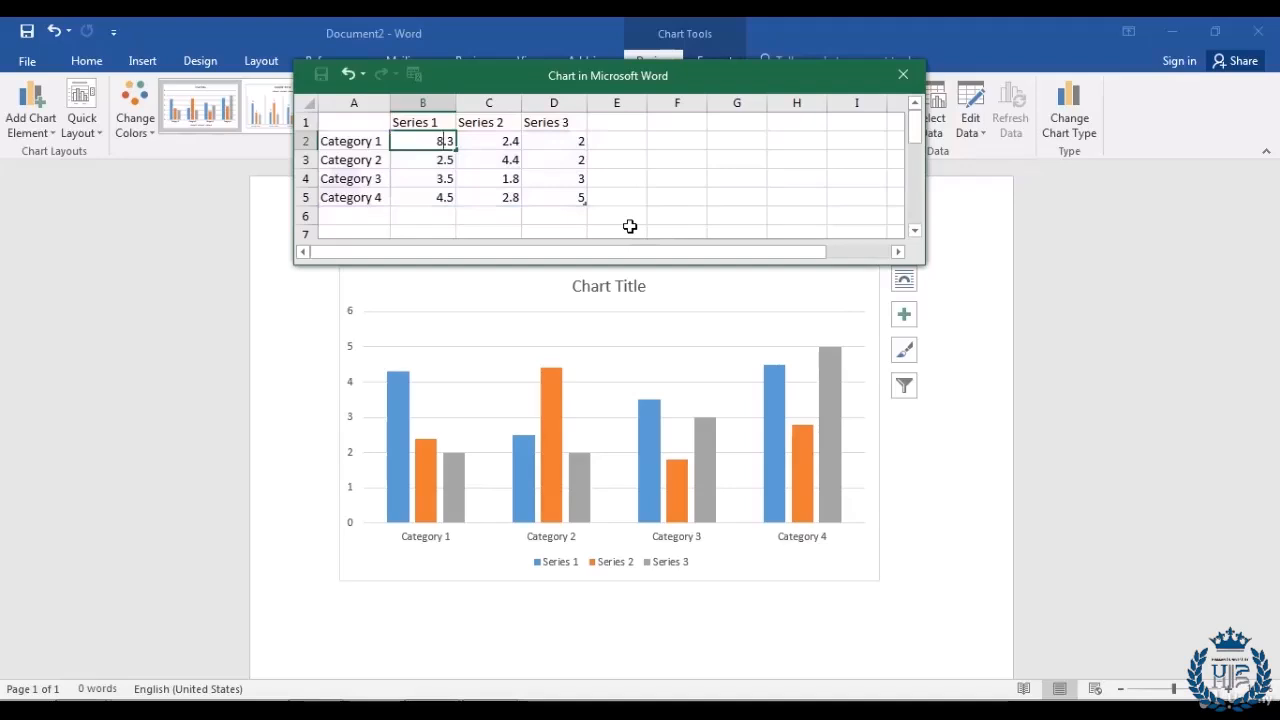
{"action": "key", "text": "Return"}
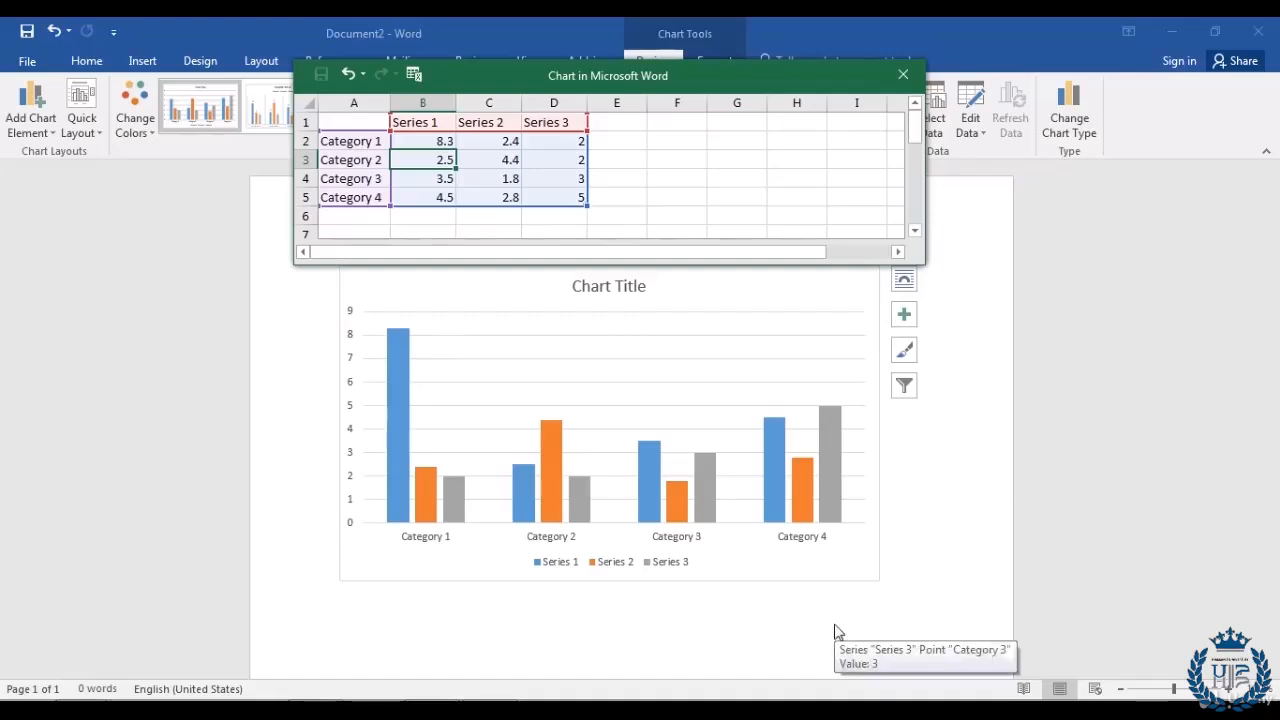
{"action": "left_click", "coordinate": [337, 645]}
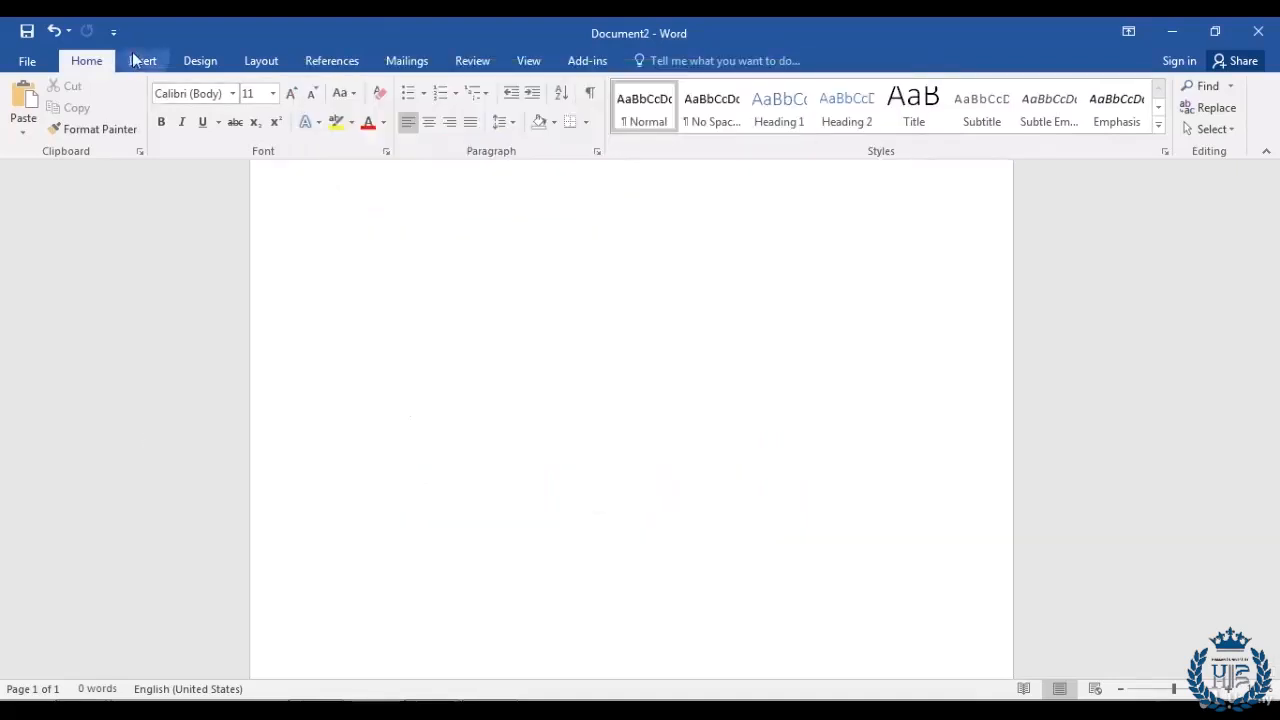
Step: Insert a plain Pie chart of quarterly Sales after previewing the other pie subtypes
{"action": "left_click", "coordinate": [135, 60]}
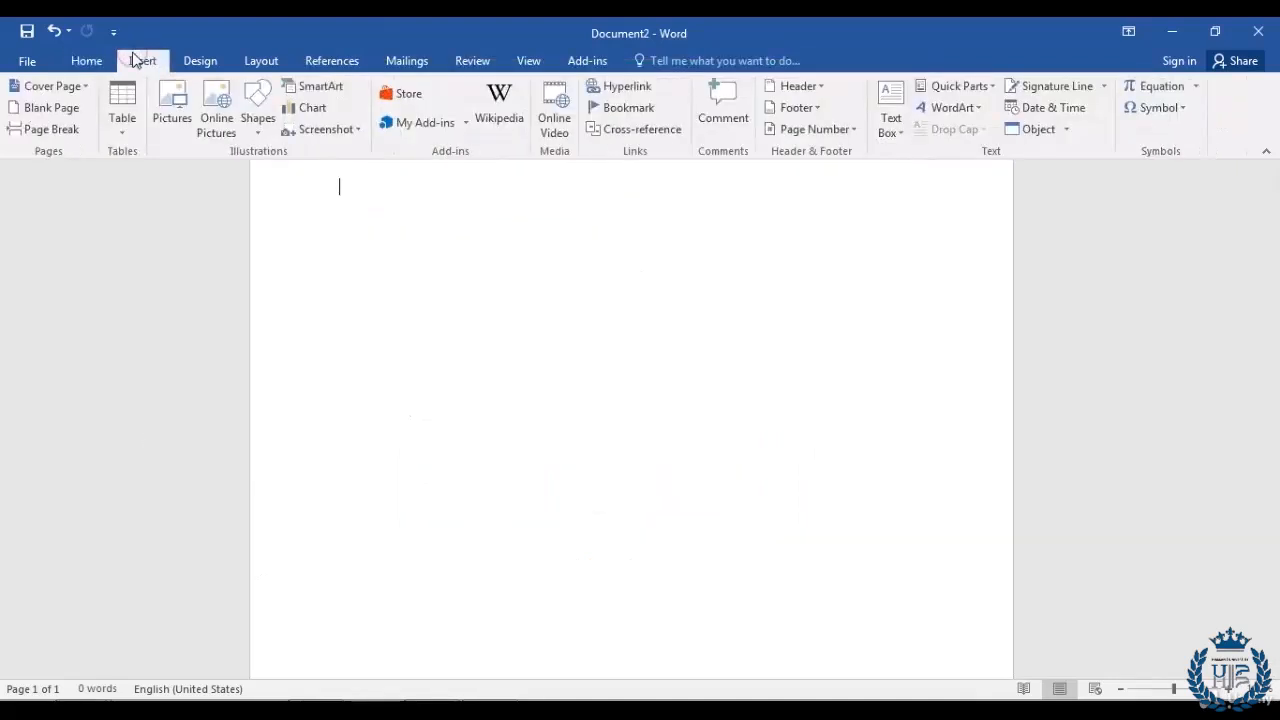
{"action": "left_click", "coordinate": [321, 114]}
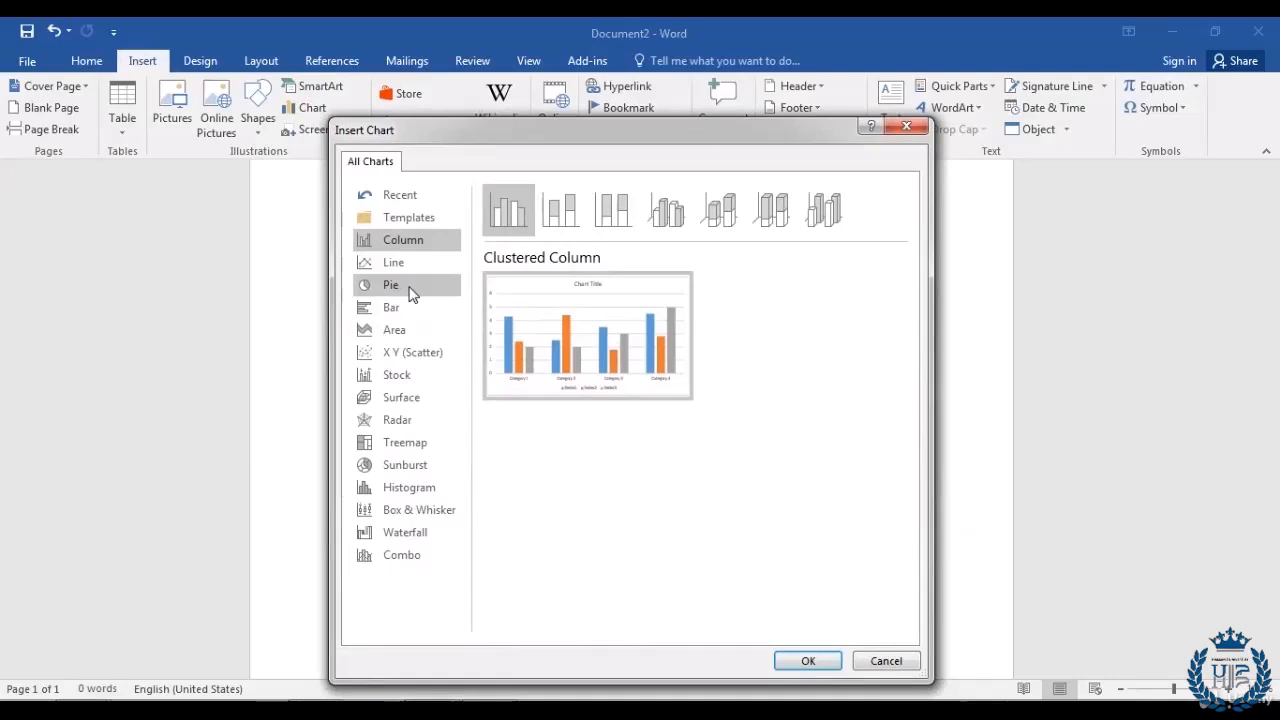
{"action": "left_click", "coordinate": [412, 292]}
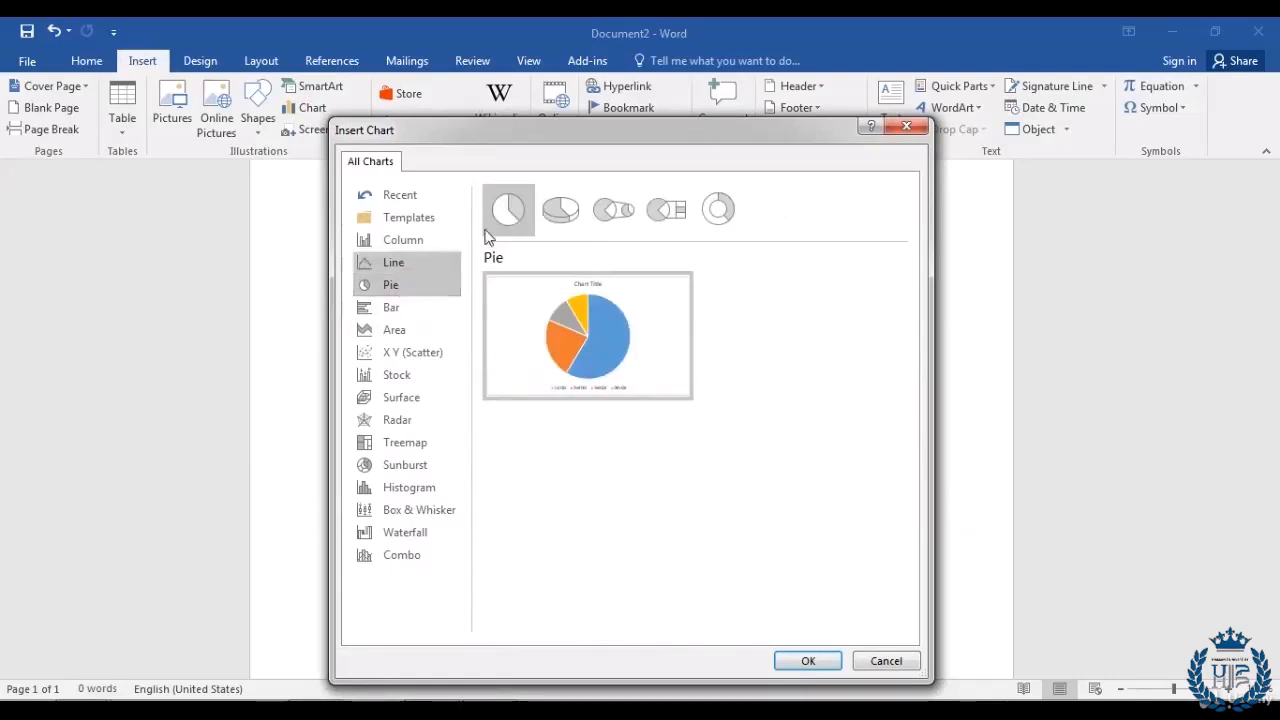
{"action": "left_click", "coordinate": [561, 208]}
{"action": "left_click", "coordinate": [615, 212]}
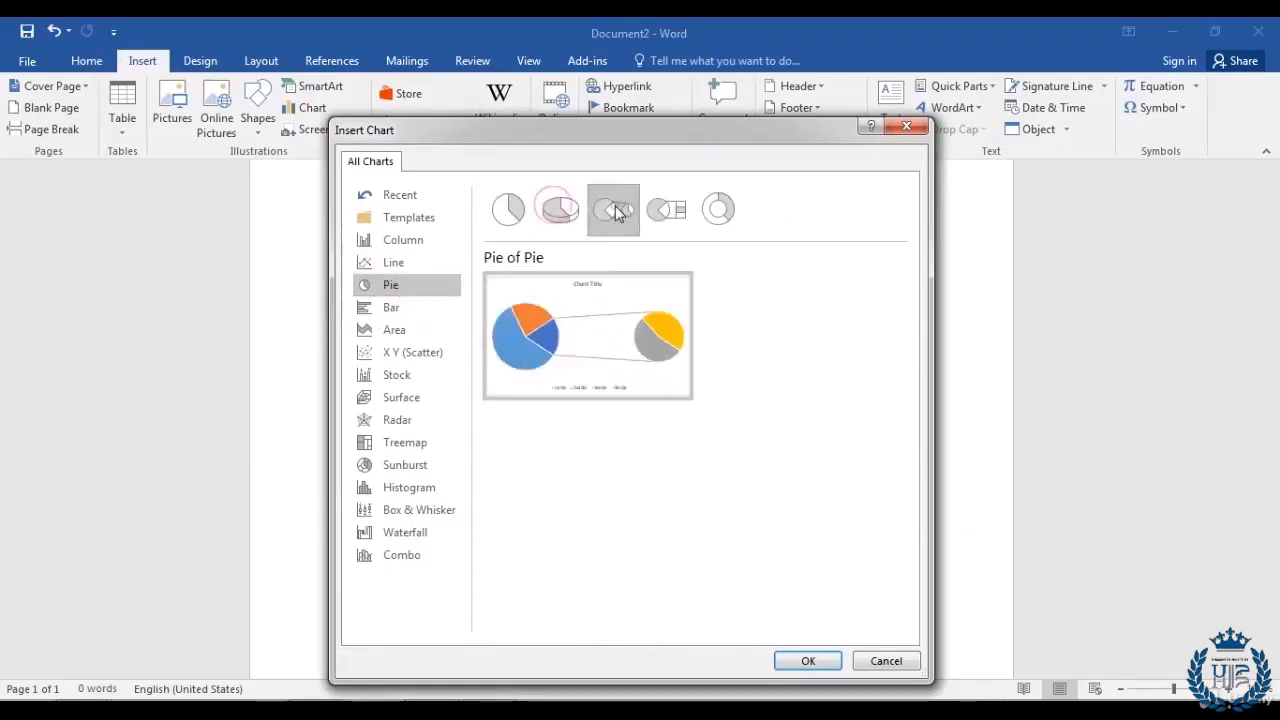
{"action": "left_click", "coordinate": [666, 210]}
{"action": "left_click", "coordinate": [718, 211]}
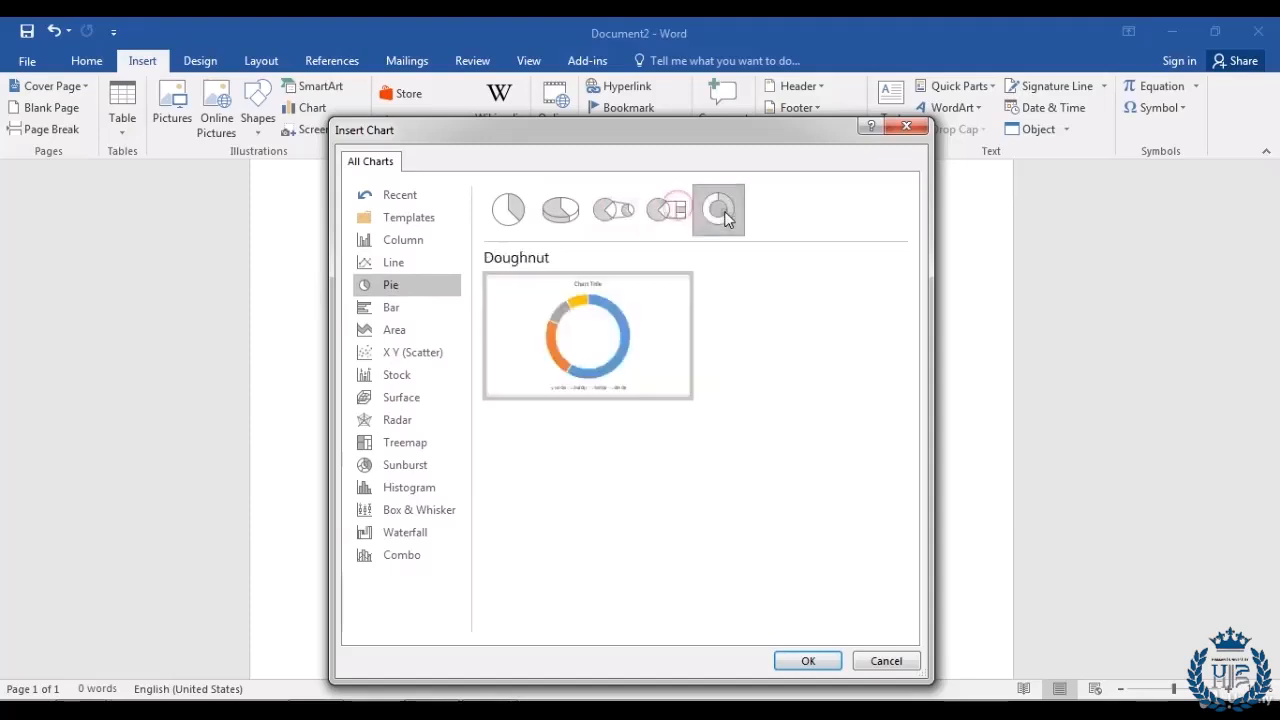
{"action": "left_click", "coordinate": [508, 212]}
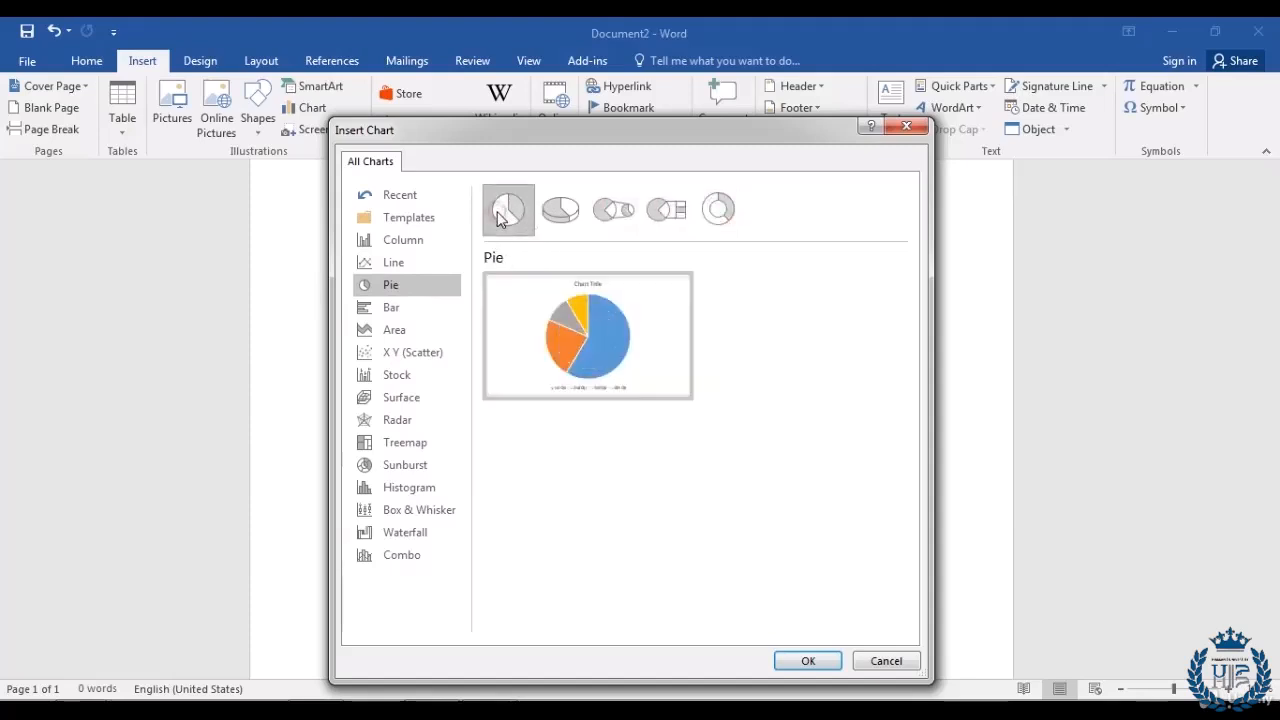
{"action": "left_click", "coordinate": [786, 662]}
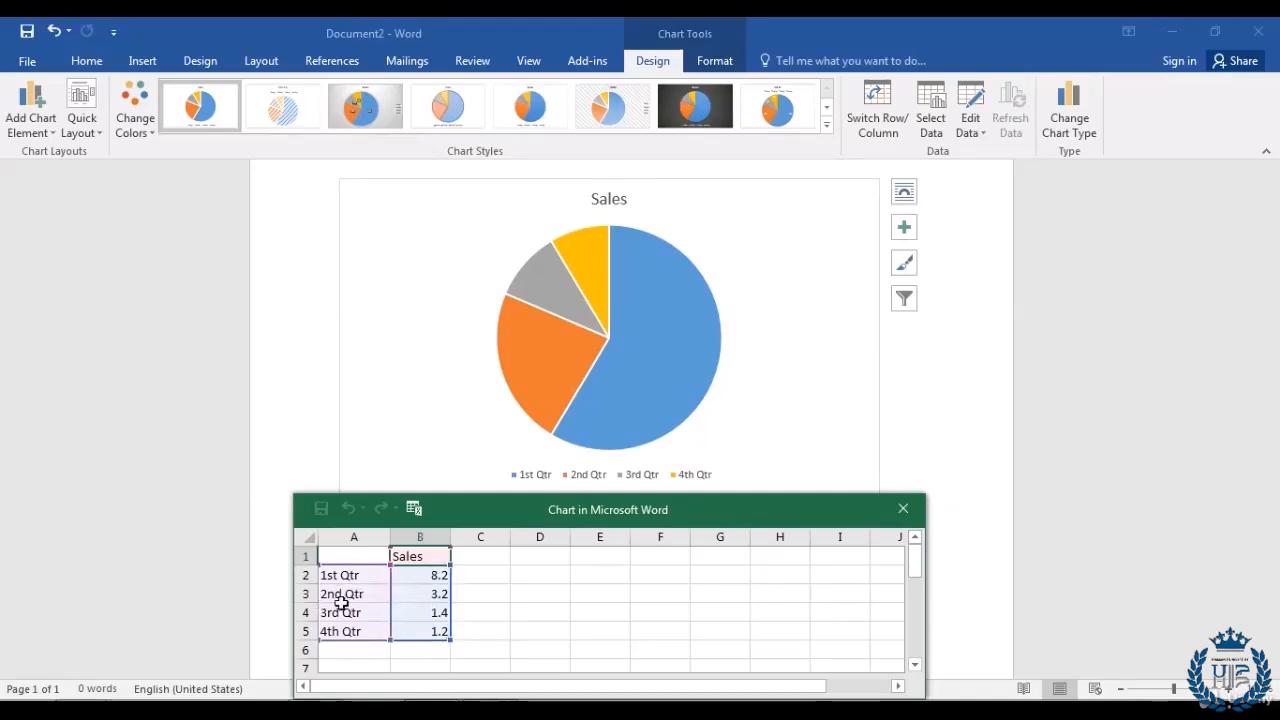
Step: Set 2nd Qtr sales to 6.3 and apply a dark chart style to the pie
{"action": "left_click", "coordinate": [443, 594]}
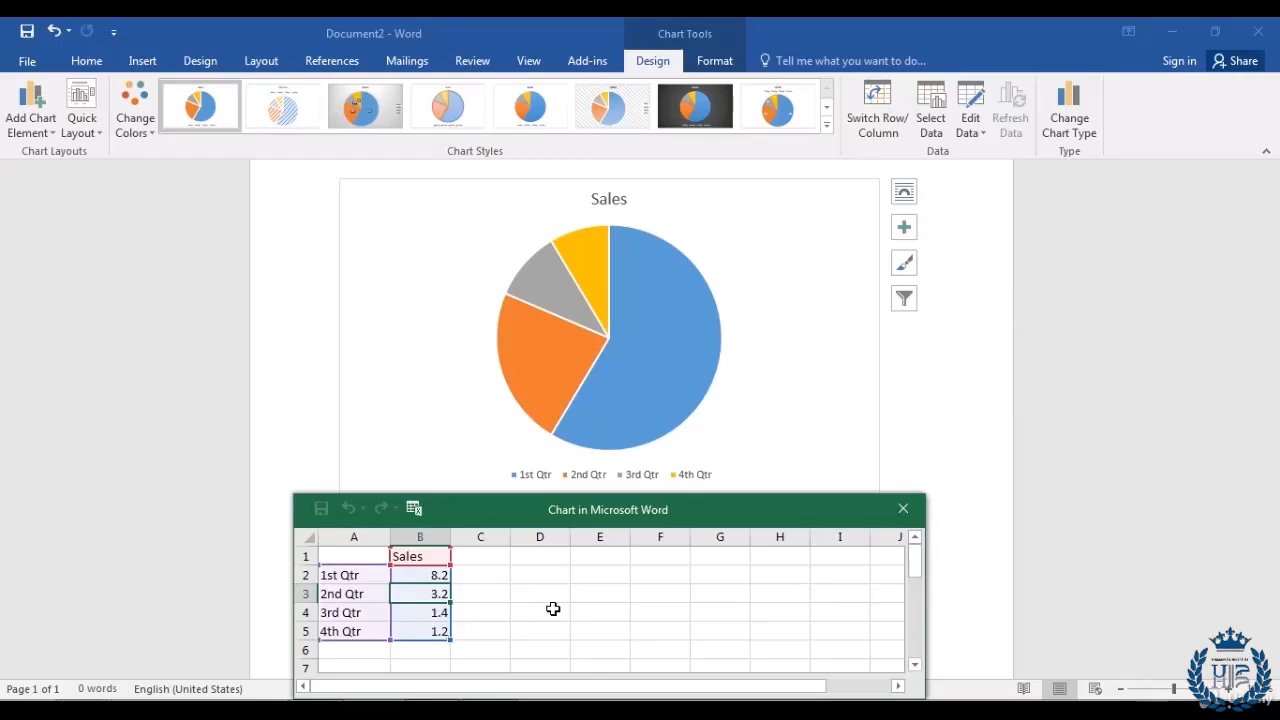
{"action": "type", "text": "6."}
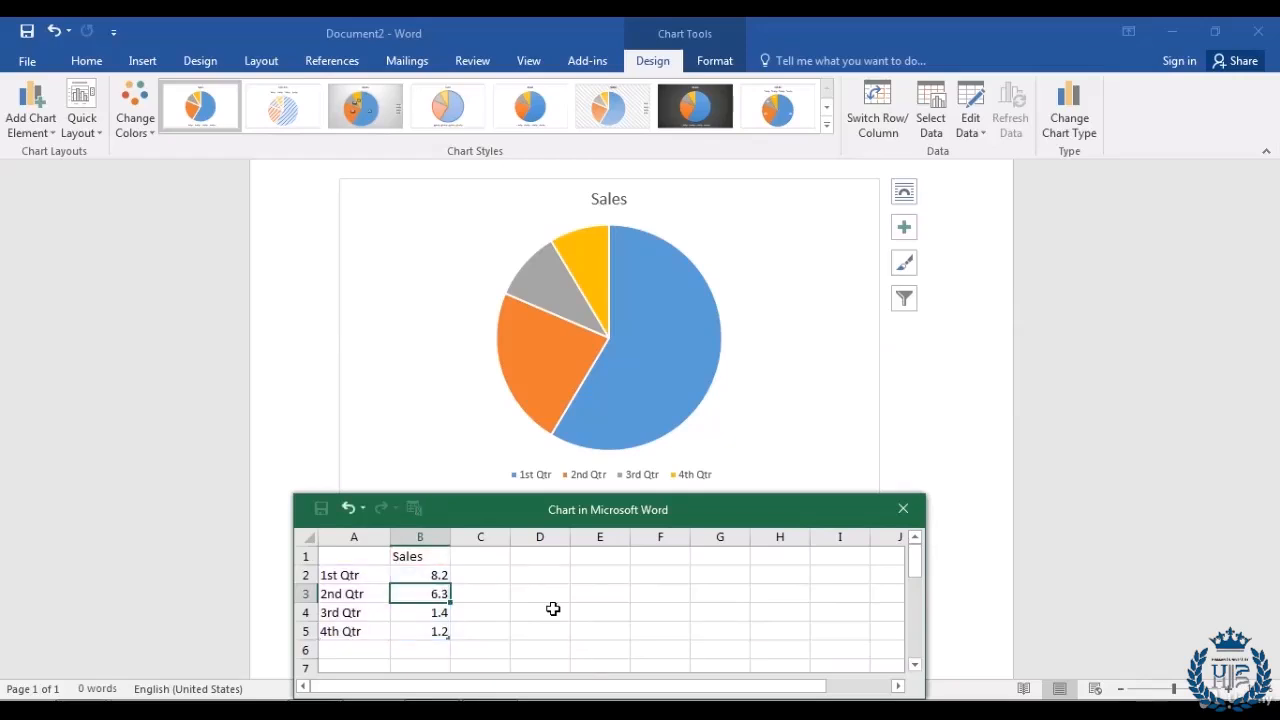
{"action": "type", "text": "3"}
{"action": "key", "text": "Return"}
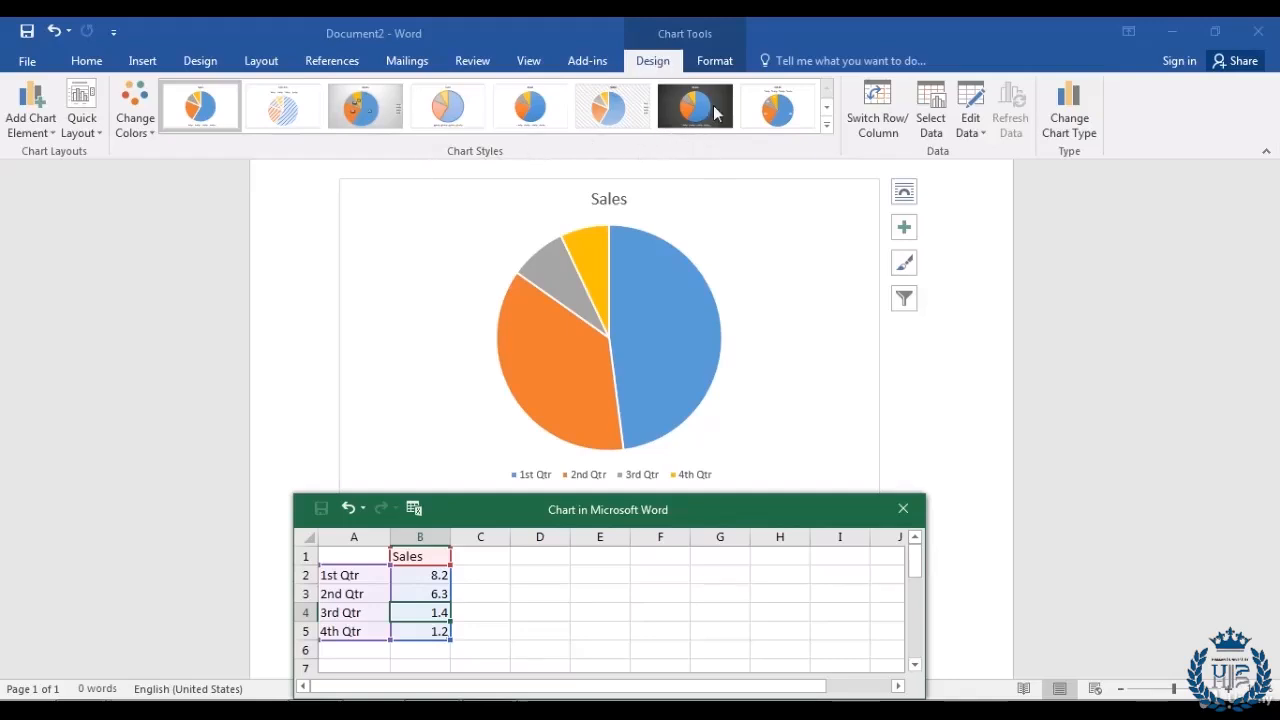
{"action": "left_click", "coordinate": [708, 197]}
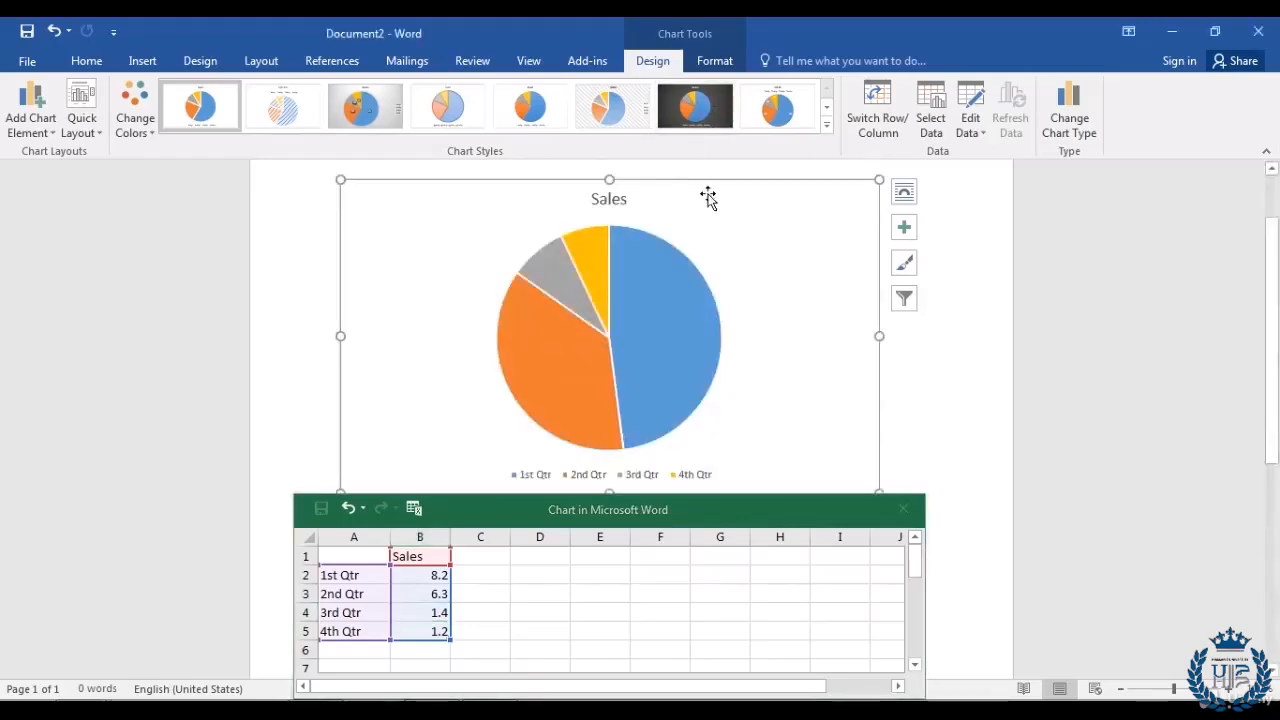
{"action": "left_click", "coordinate": [718, 102]}
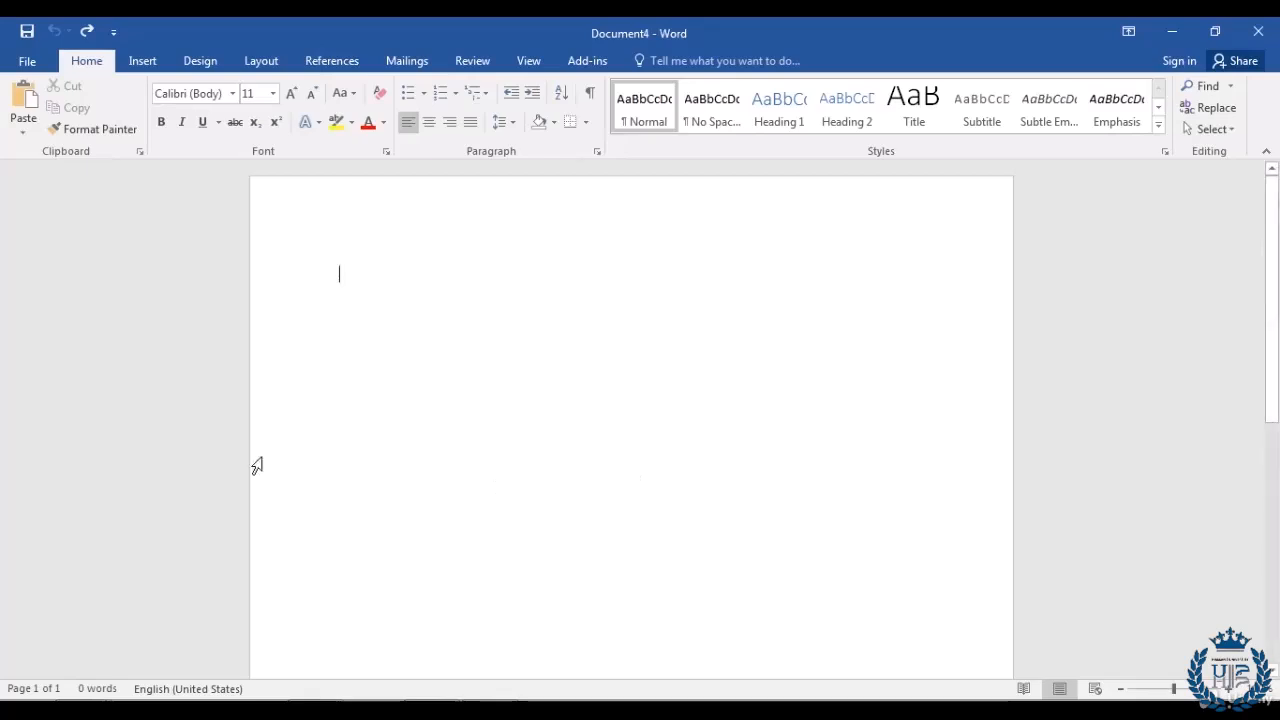
Step: Apply the diagonal DO NOT COPY 1 watermark to Document4's blank page
{"action": "left_click", "coordinate": [177, 61]}
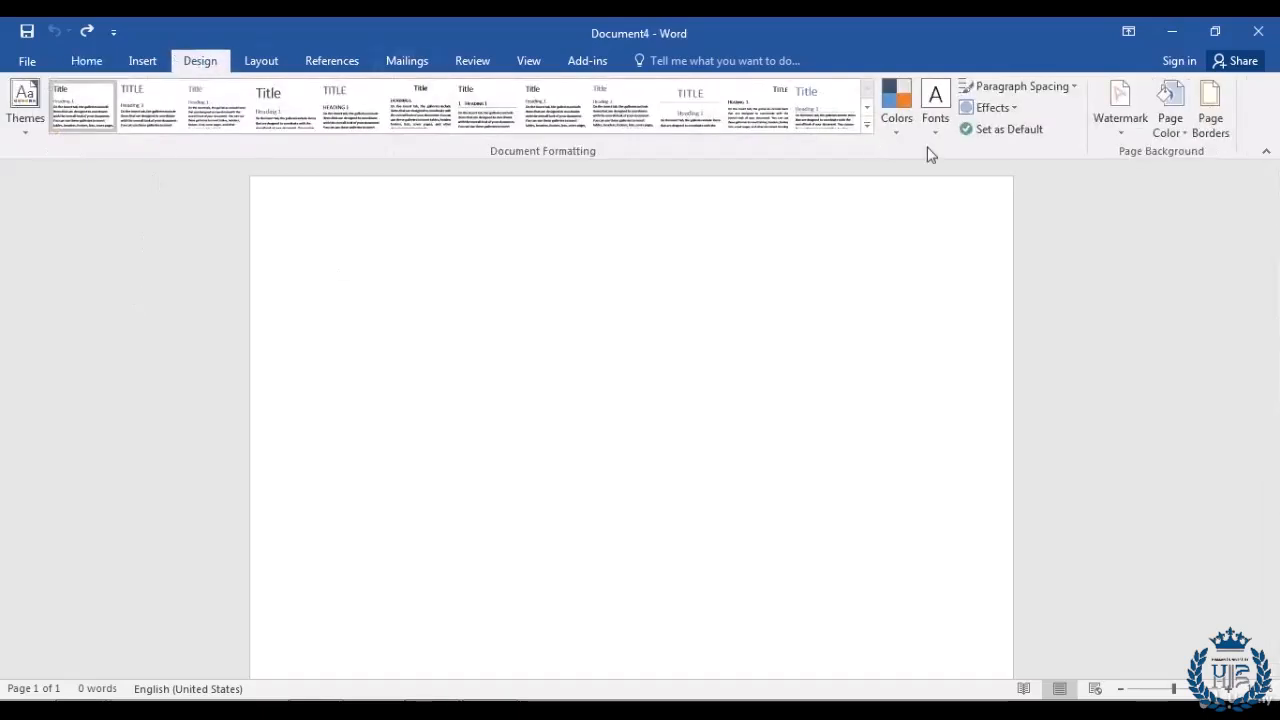
{"action": "left_click", "coordinate": [1121, 108]}
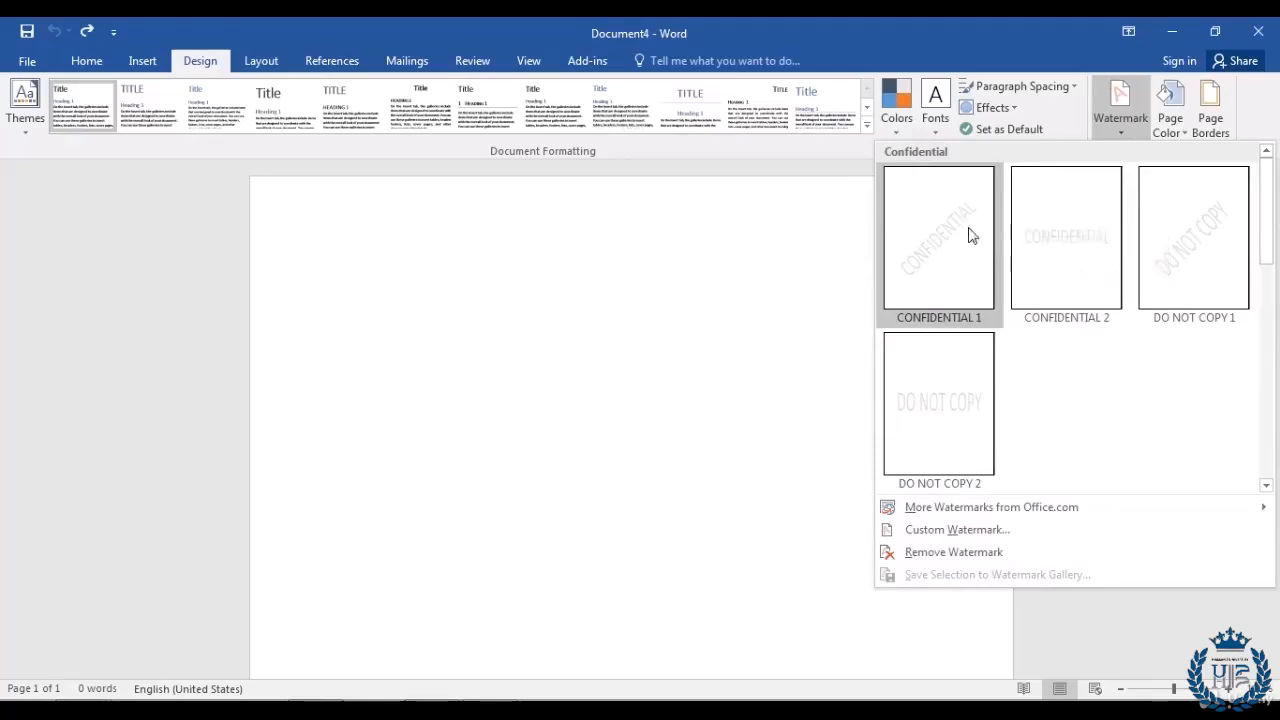
{"action": "left_click", "coordinate": [1196, 262]}
{"action": "scroll", "coordinate": [797, 314], "scroll_direction": "down", "scroll_amount": 5}
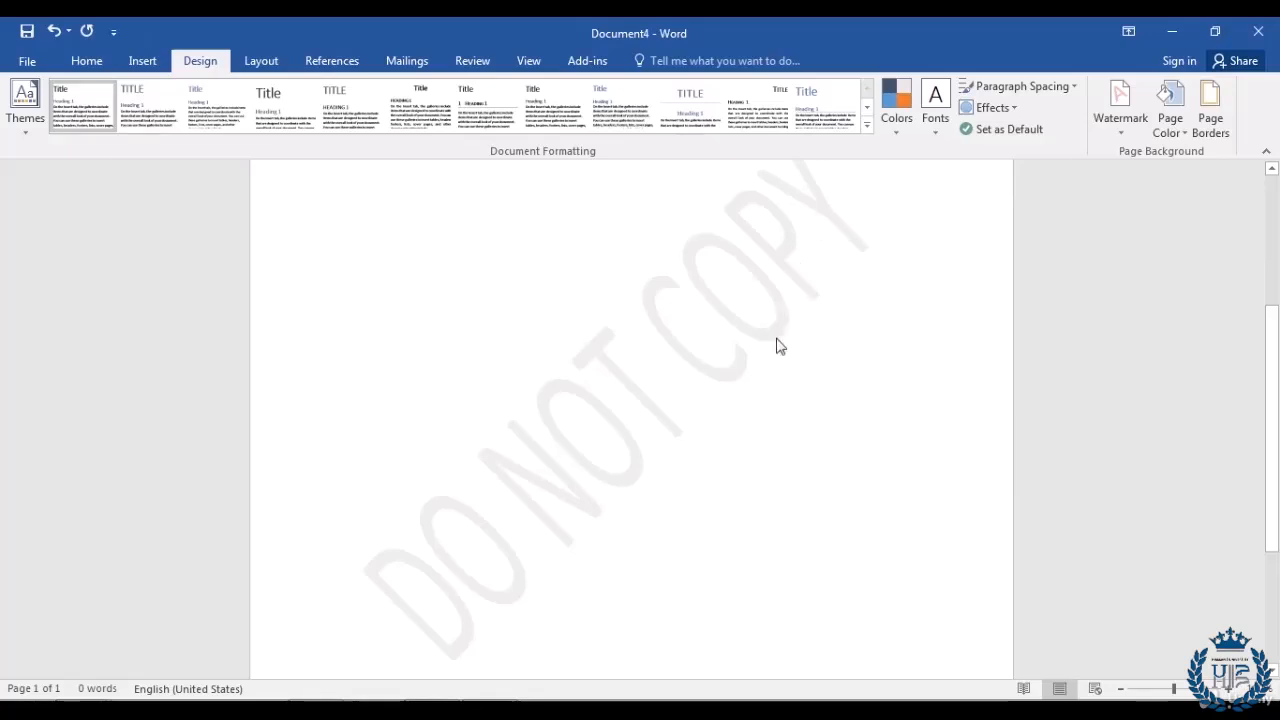
{"action": "scroll", "coordinate": [780, 346], "scroll_direction": "up", "scroll_amount": 2}
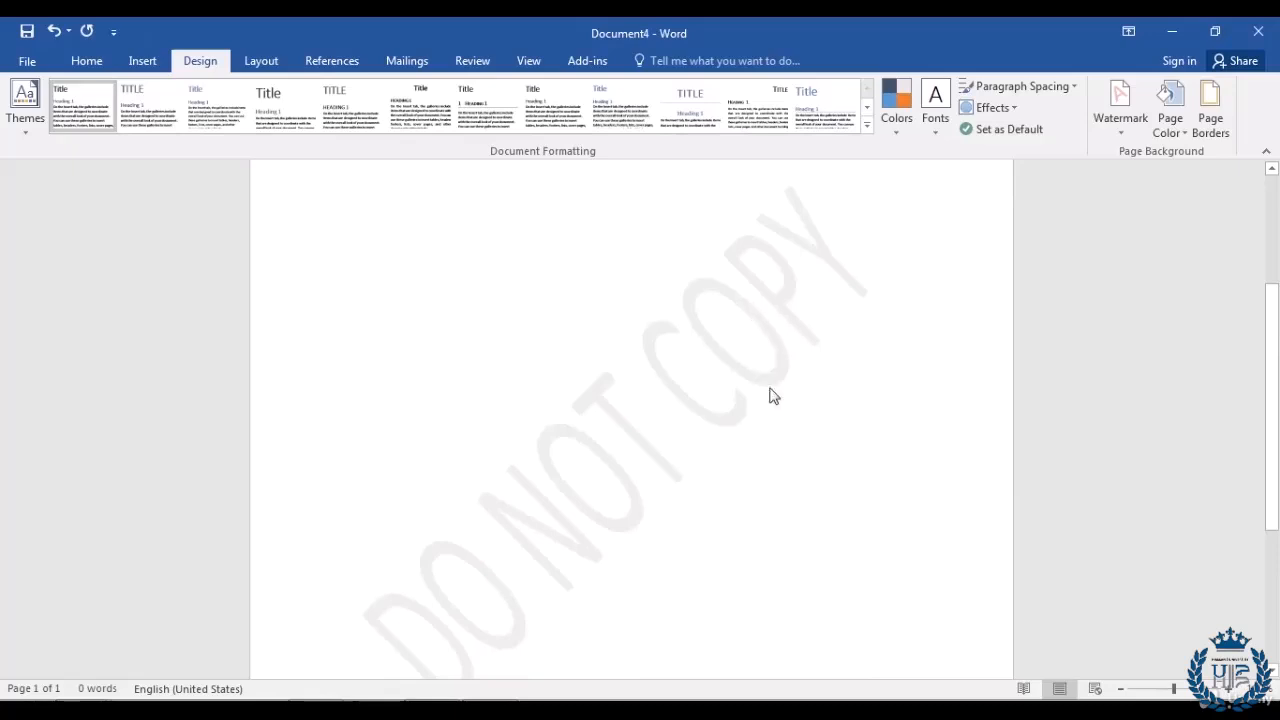
{"action": "left_click", "coordinate": [1121, 137]}
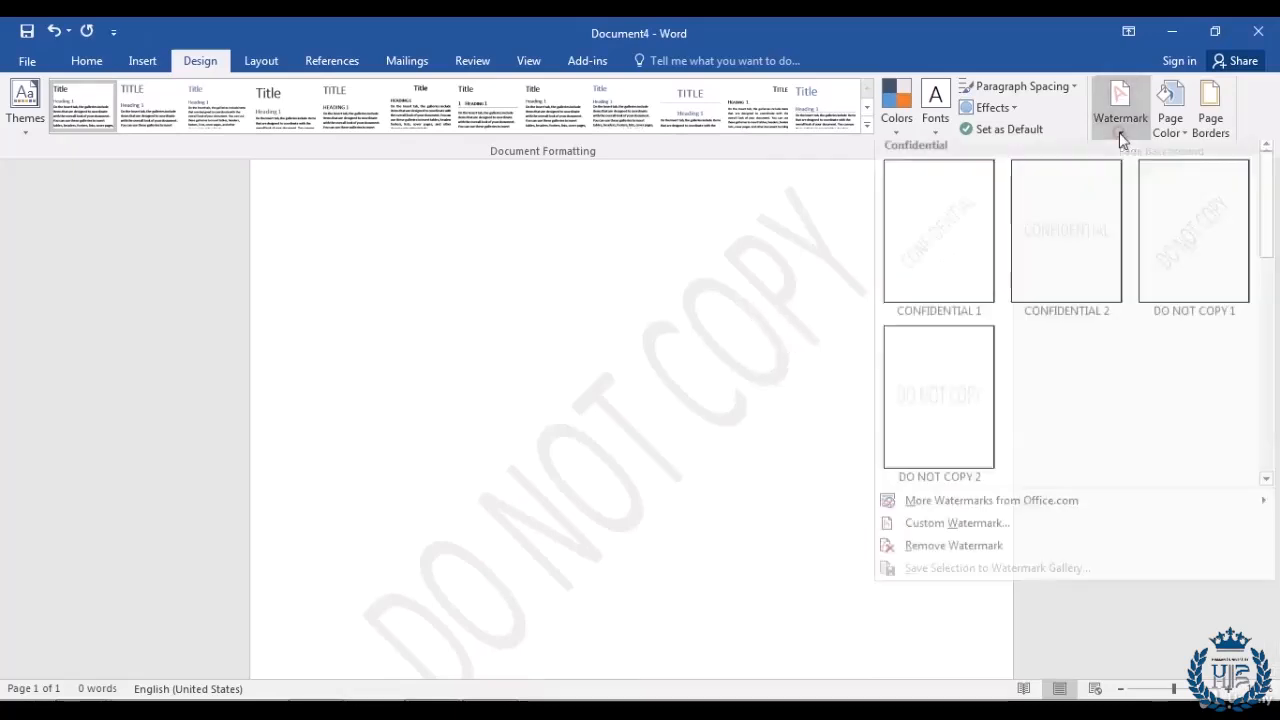
Step: Set a custom text watermark reading 'Its Mine'
{"action": "left_click", "coordinate": [912, 531]}
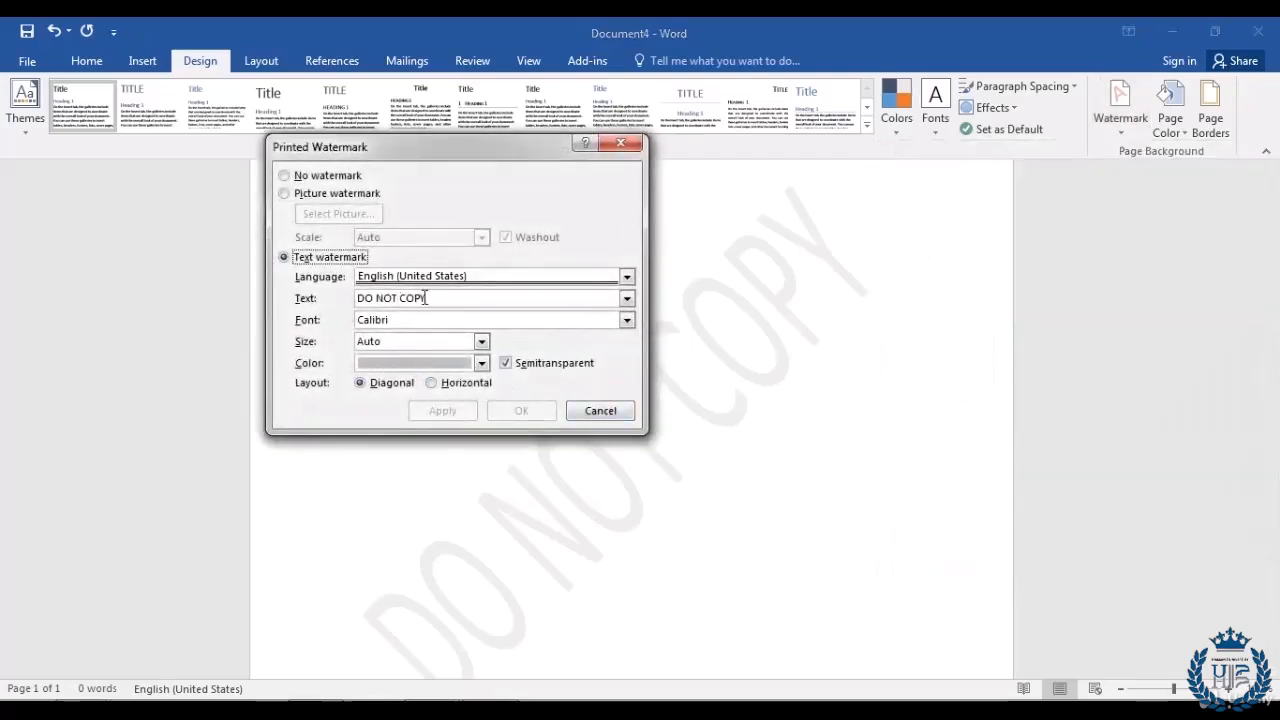
{"action": "left_click_drag", "start_coordinate": [430, 298], "coordinate": [334, 303]}
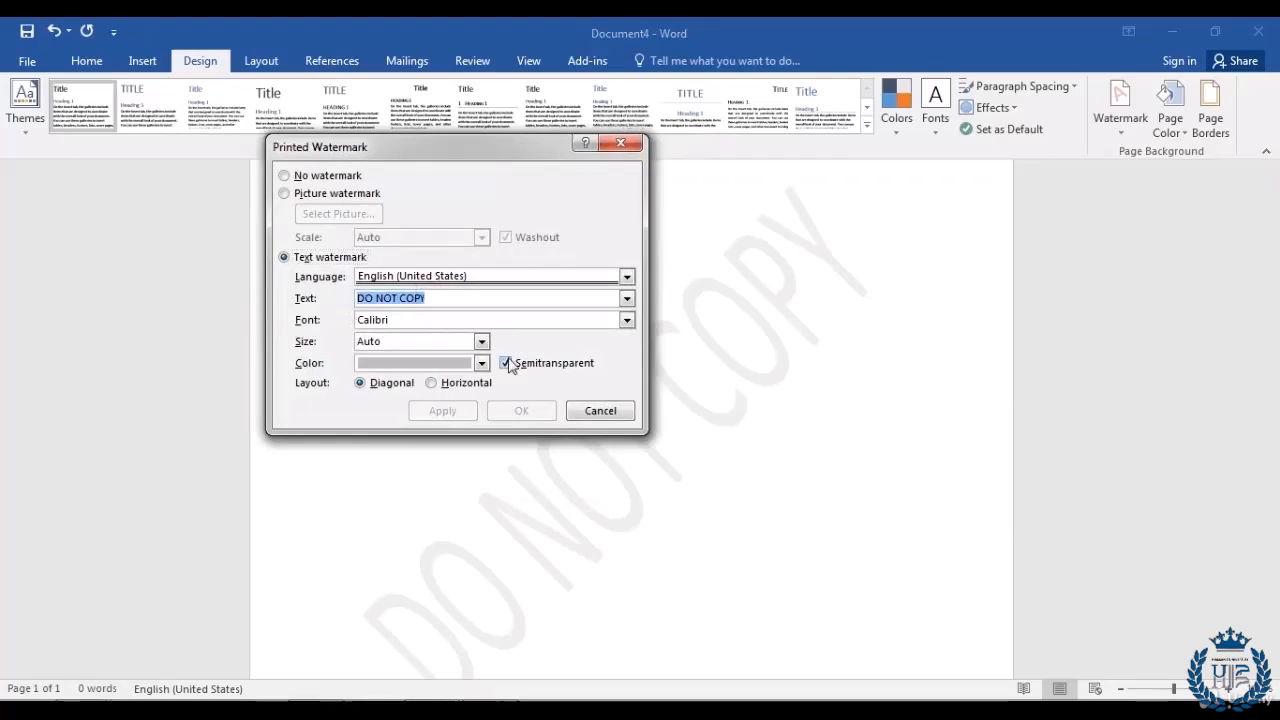
{"action": "type", "text": "Its Mine"}
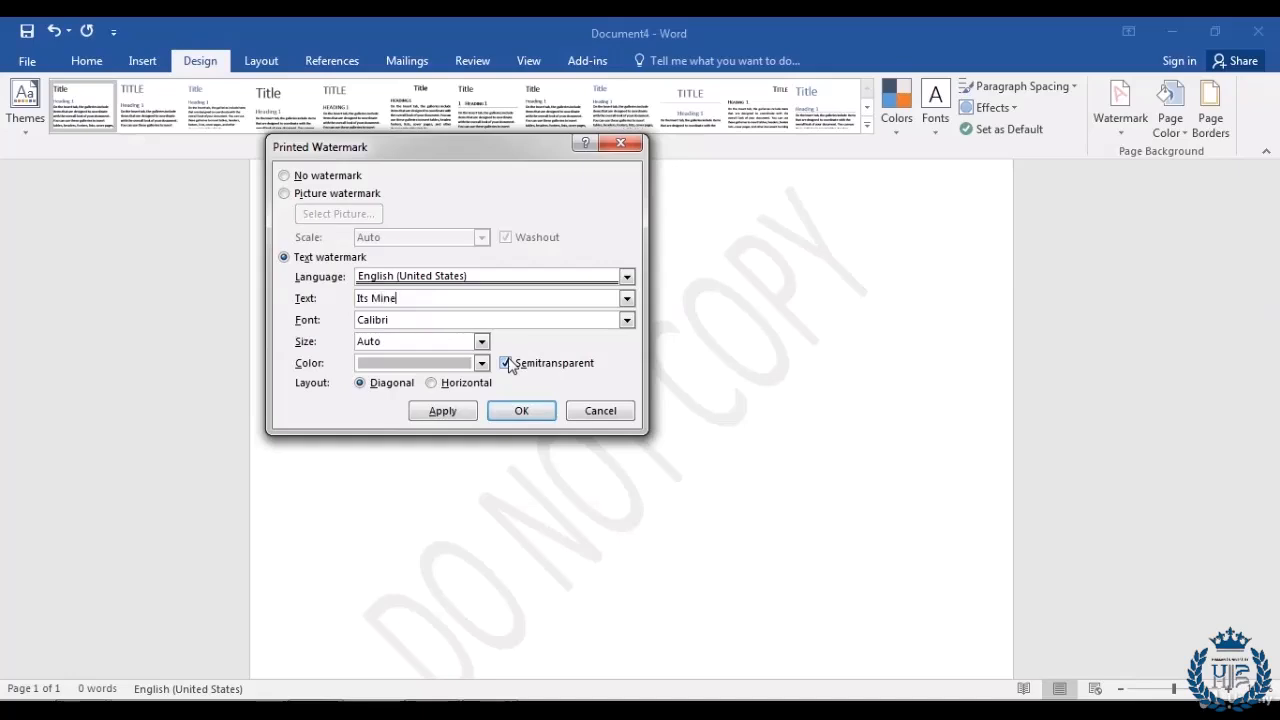
{"action": "left_click", "coordinate": [528, 414]}
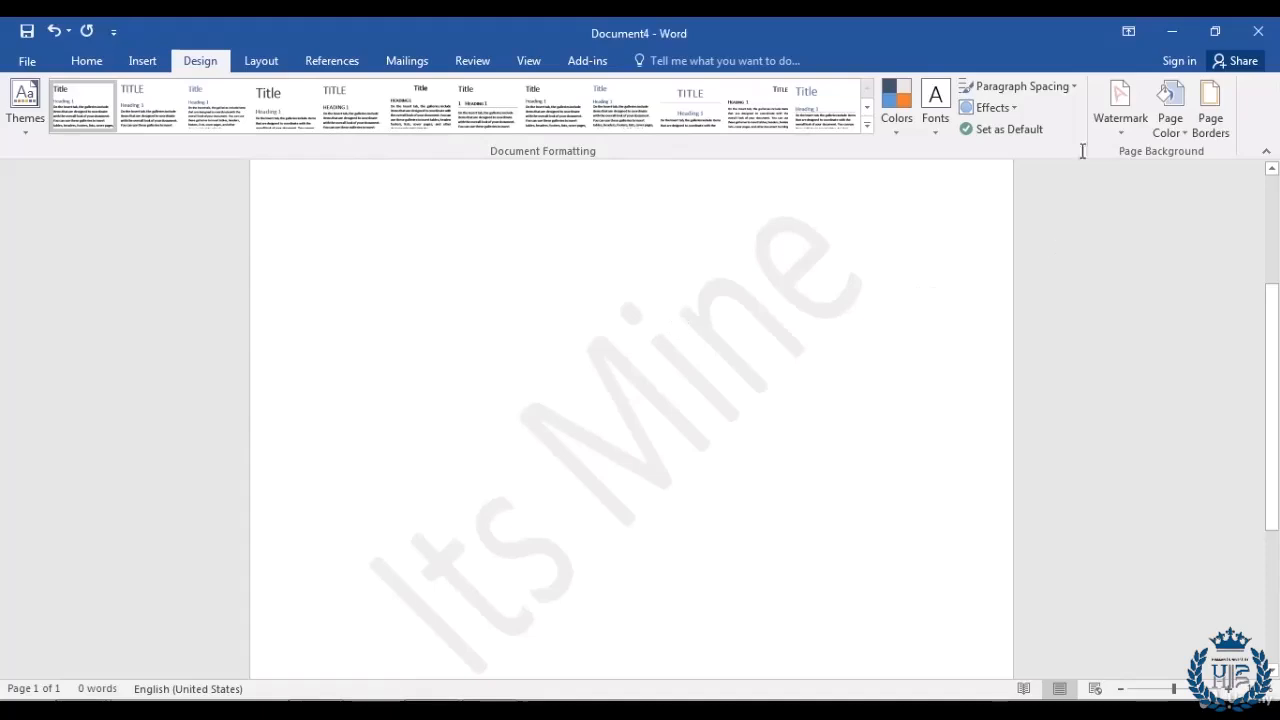
Step: Change the custom watermark text to 'Academy'
{"action": "left_click", "coordinate": [1126, 130]}
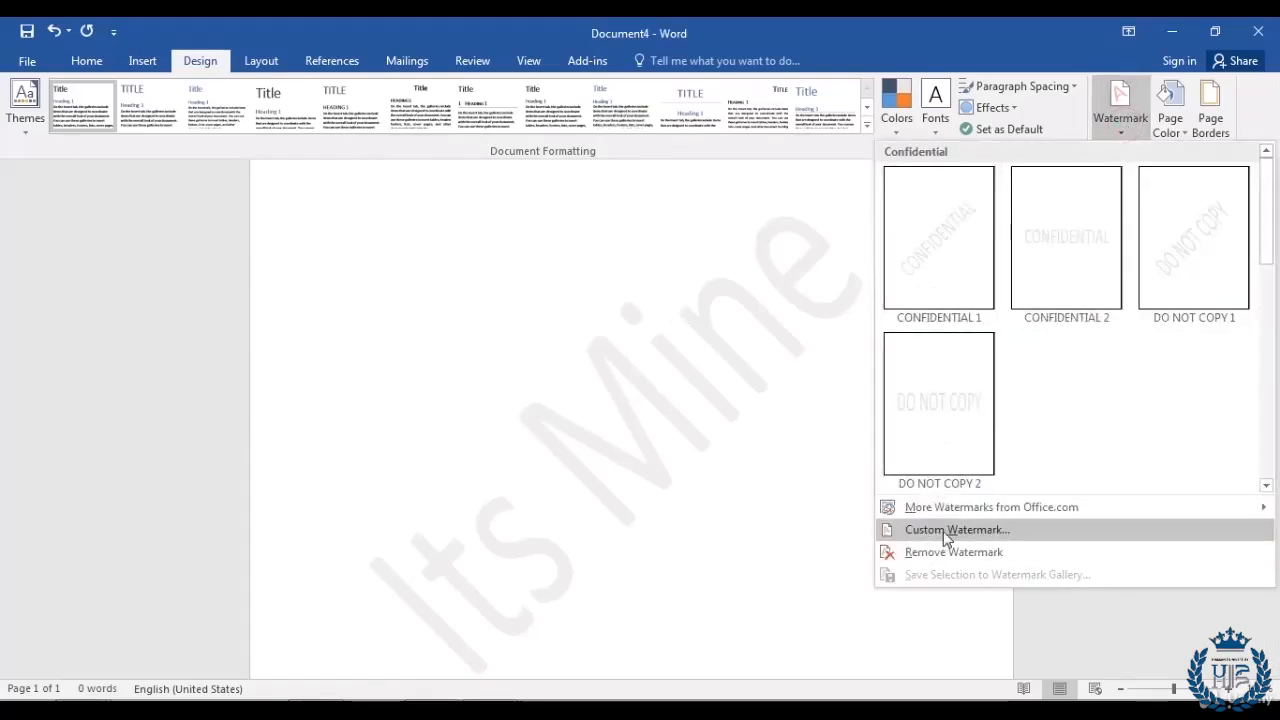
{"action": "left_click", "coordinate": [979, 538]}
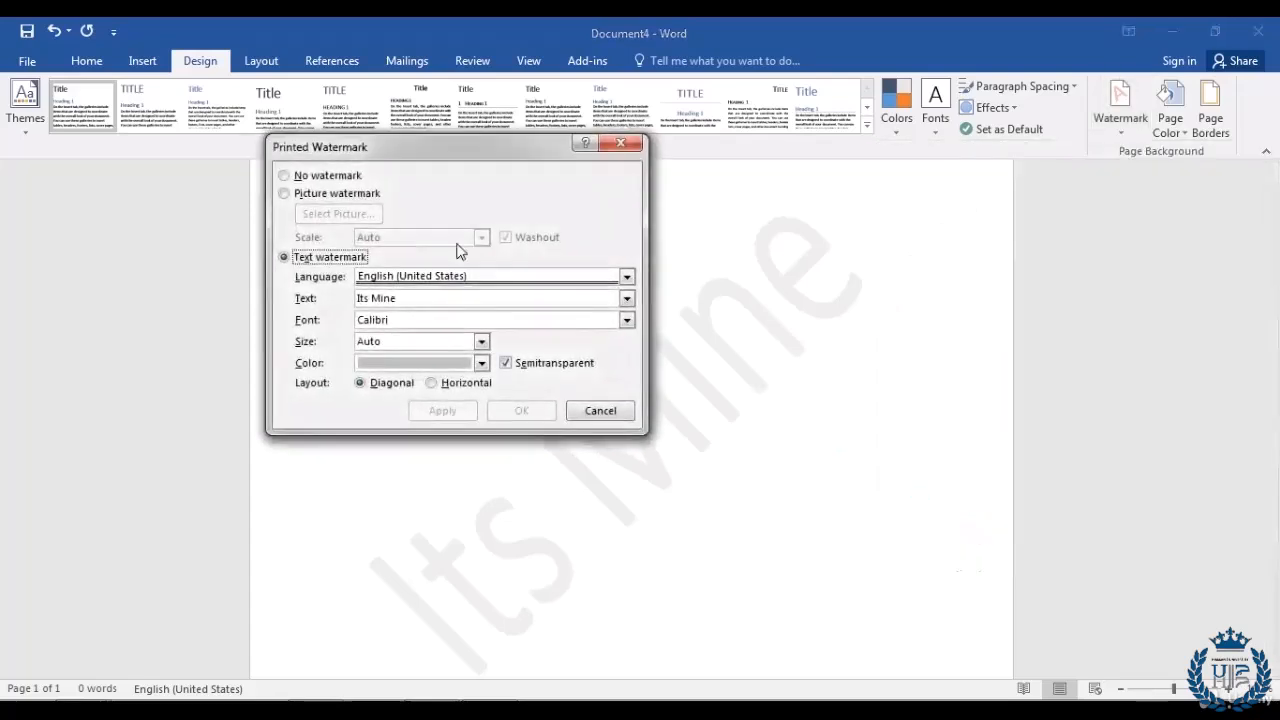
{"action": "left_click", "coordinate": [423, 297]}
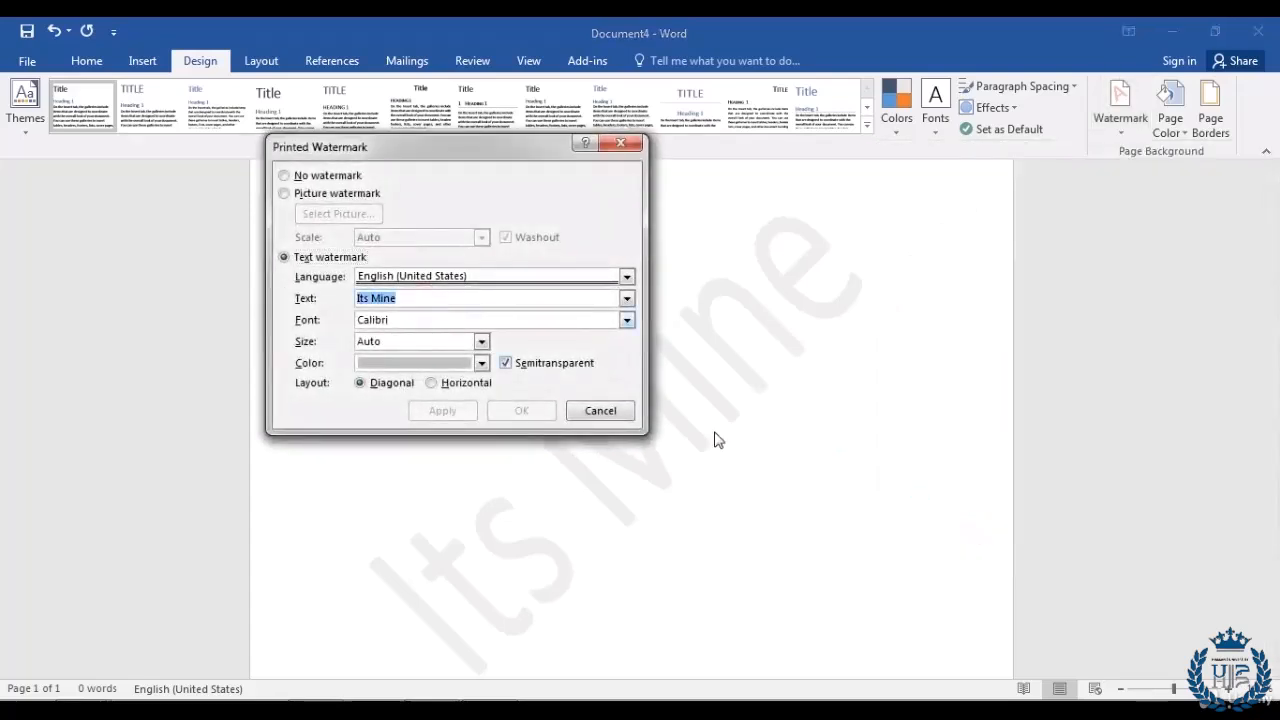
{"action": "type", "text": "Academy"}
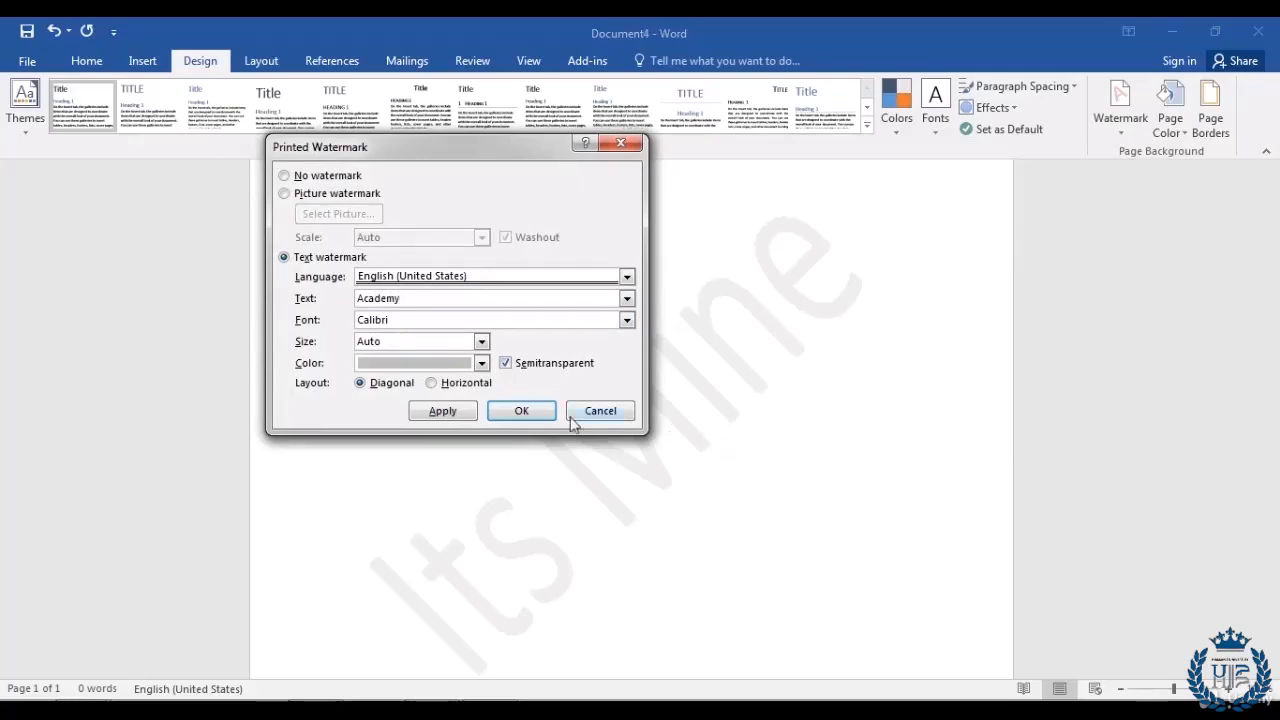
{"action": "left_click", "coordinate": [520, 412]}
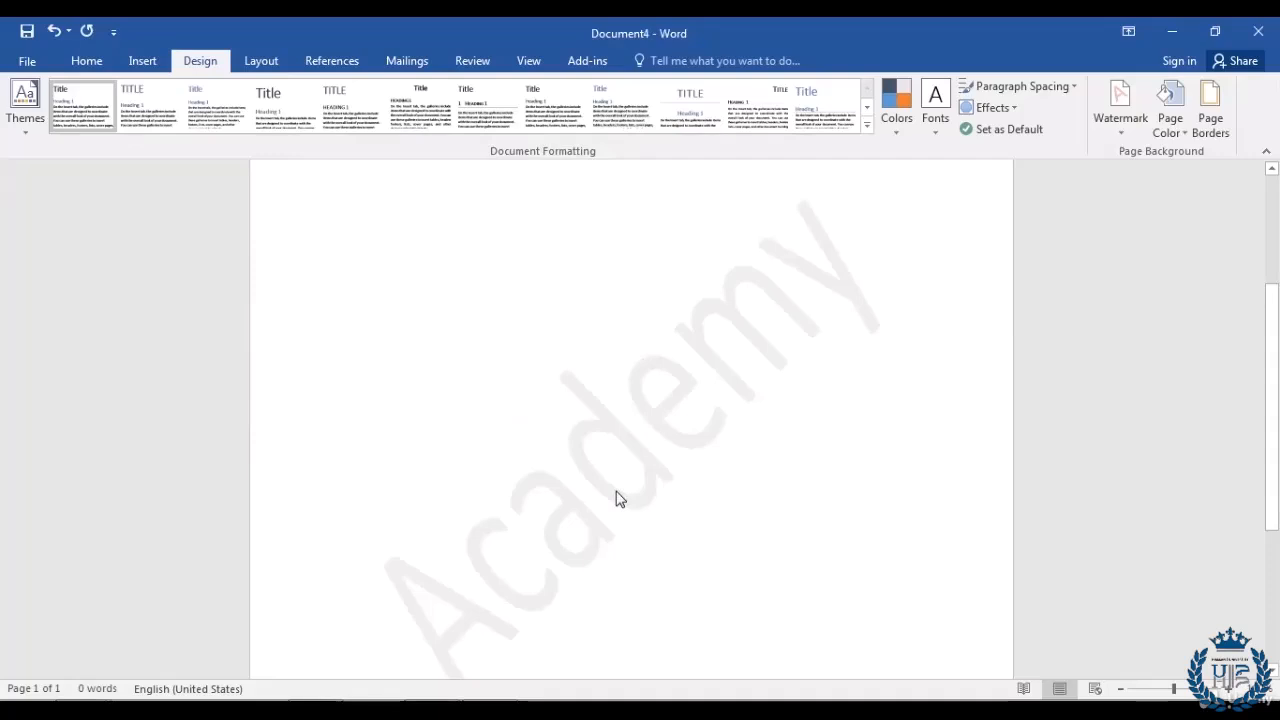
Step: Paste the flower text under the Academy watermark, filling two pages with 594 words
{"action": "scroll", "coordinate": [768, 441], "scroll_direction": "down", "scroll_amount": 1}
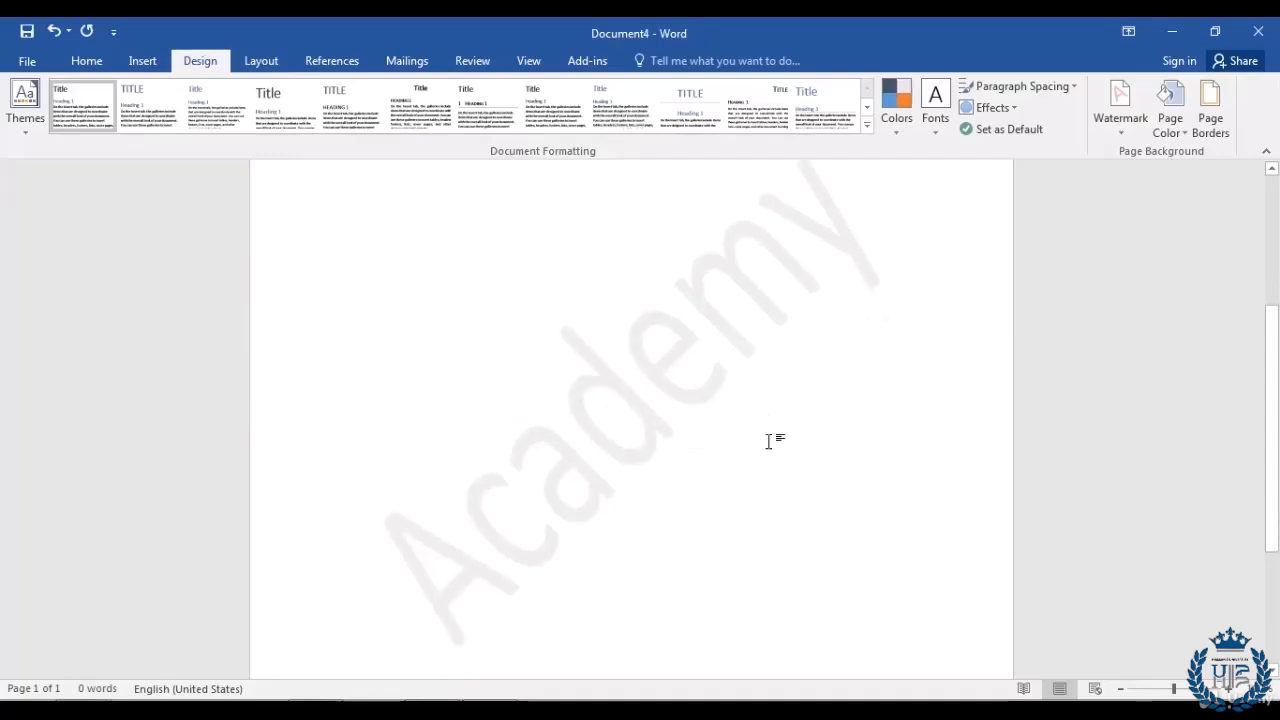
{"action": "scroll", "coordinate": [768, 441], "scroll_direction": "up", "scroll_amount": 2}
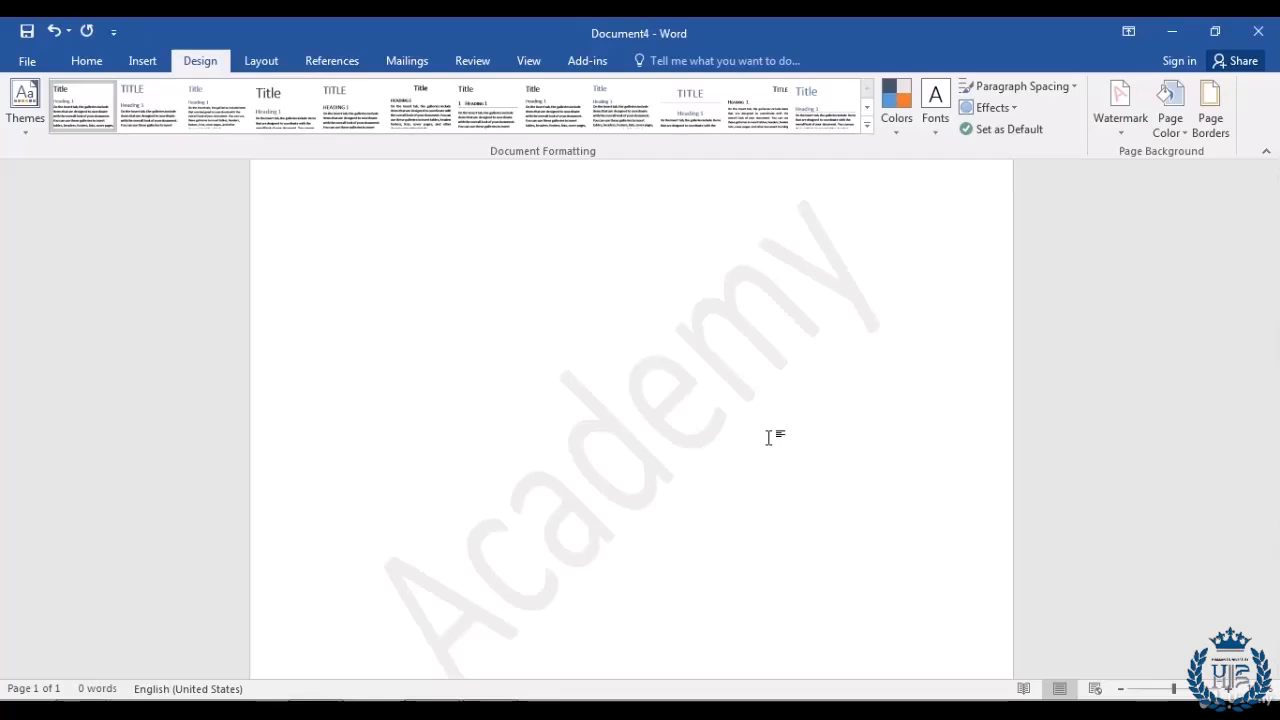
{"action": "scroll", "coordinate": [526, 340], "scroll_direction": "up", "scroll_amount": 3}
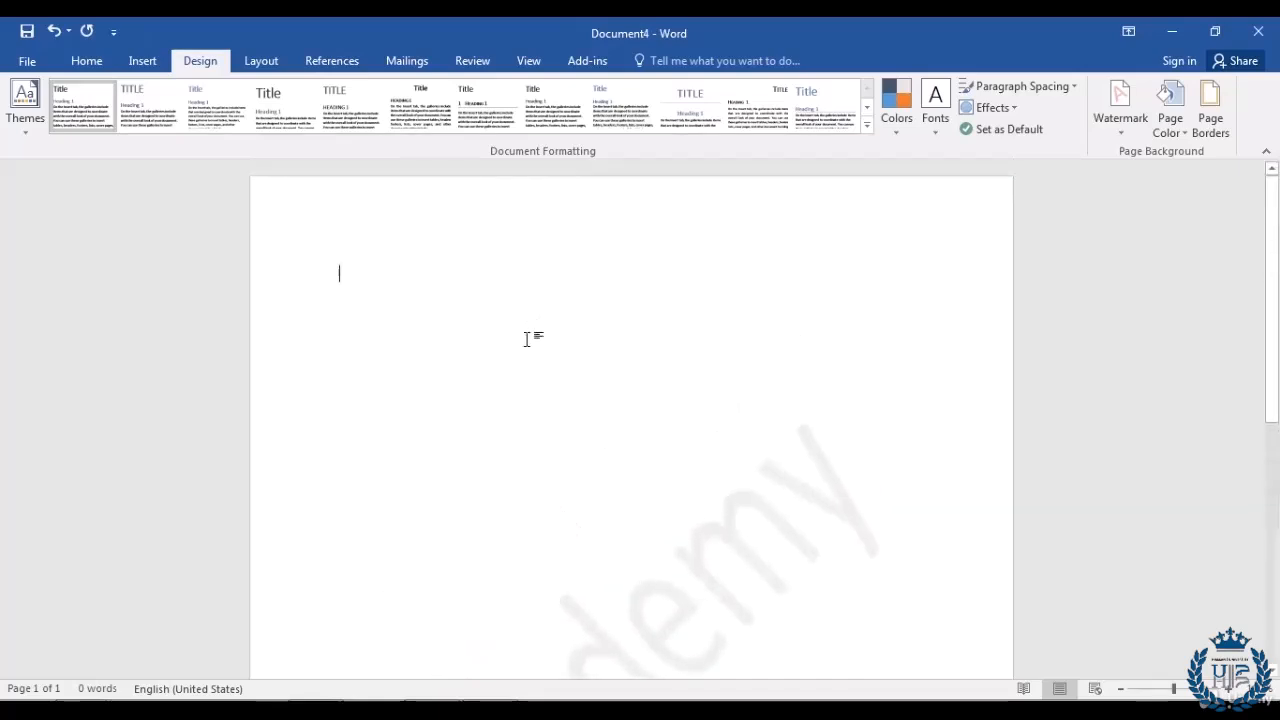
{"action": "key", "text": "ctrl+v"}
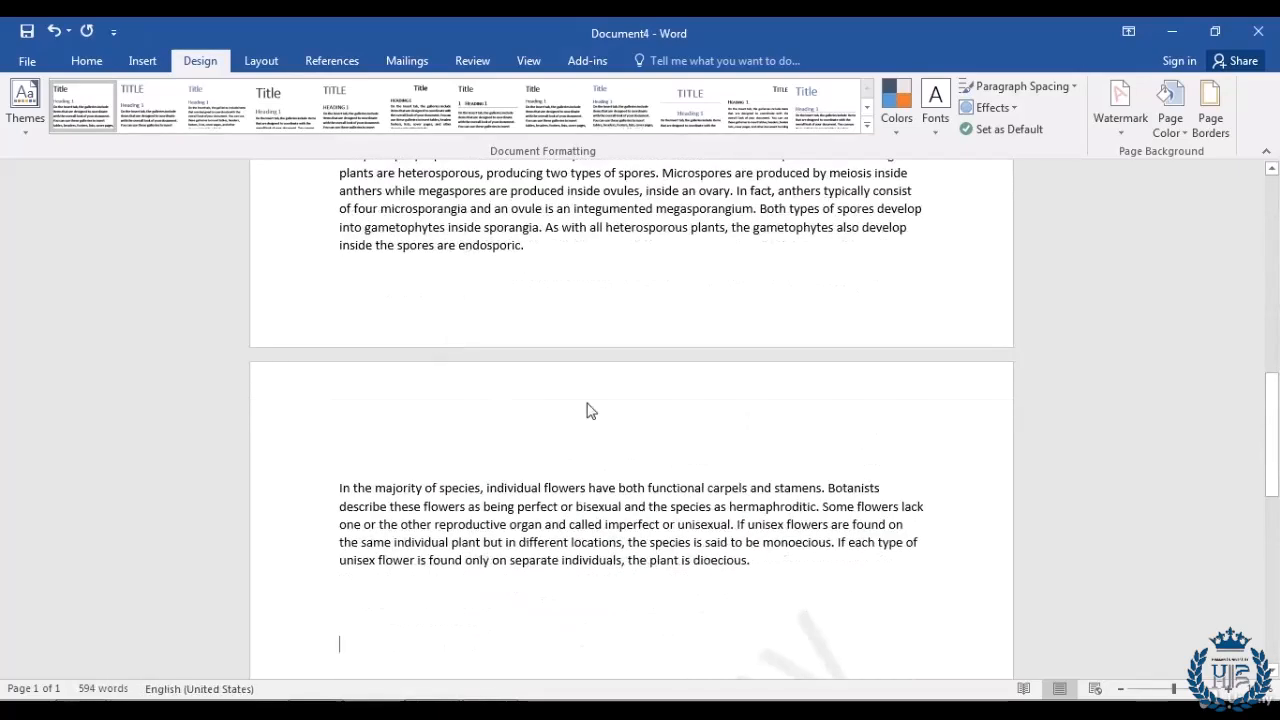
{"action": "scroll", "coordinate": [575, 420], "scroll_direction": "up", "scroll_amount": 5}
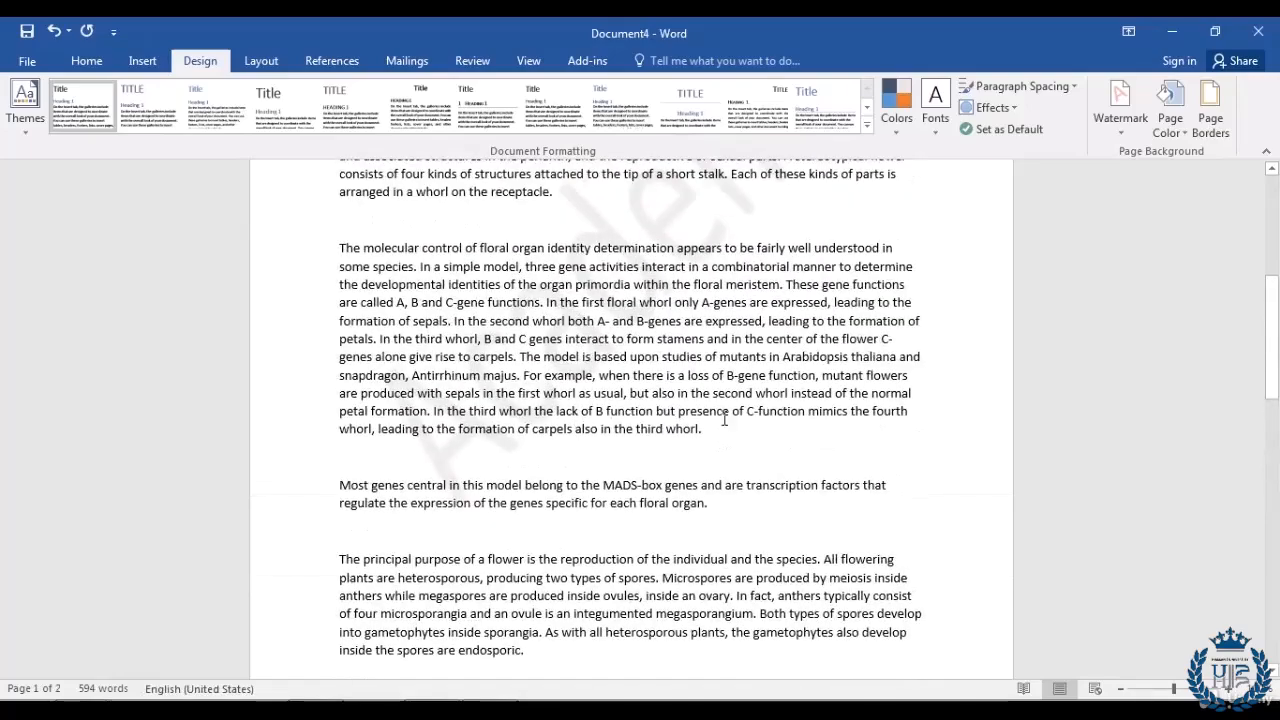
{"action": "scroll", "coordinate": [730, 440], "scroll_direction": "up", "scroll_amount": 3}
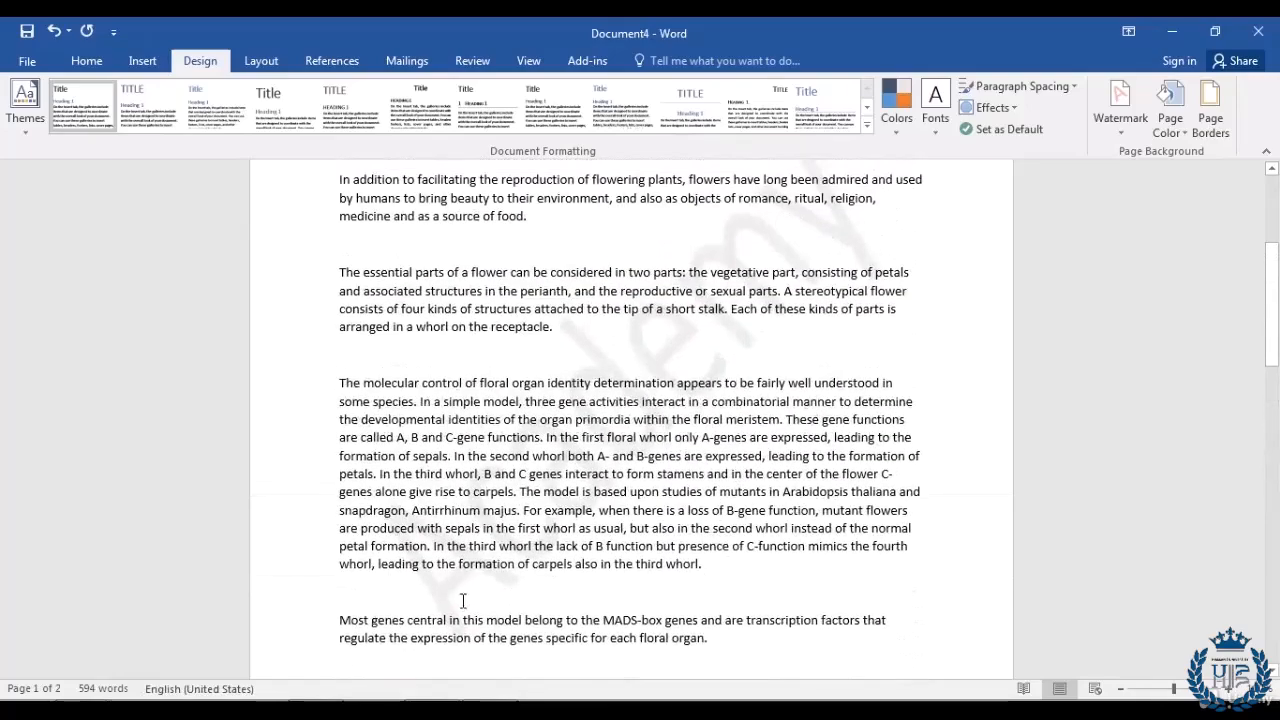
{"action": "scroll", "coordinate": [811, 423], "scroll_direction": "down", "scroll_amount": 12}
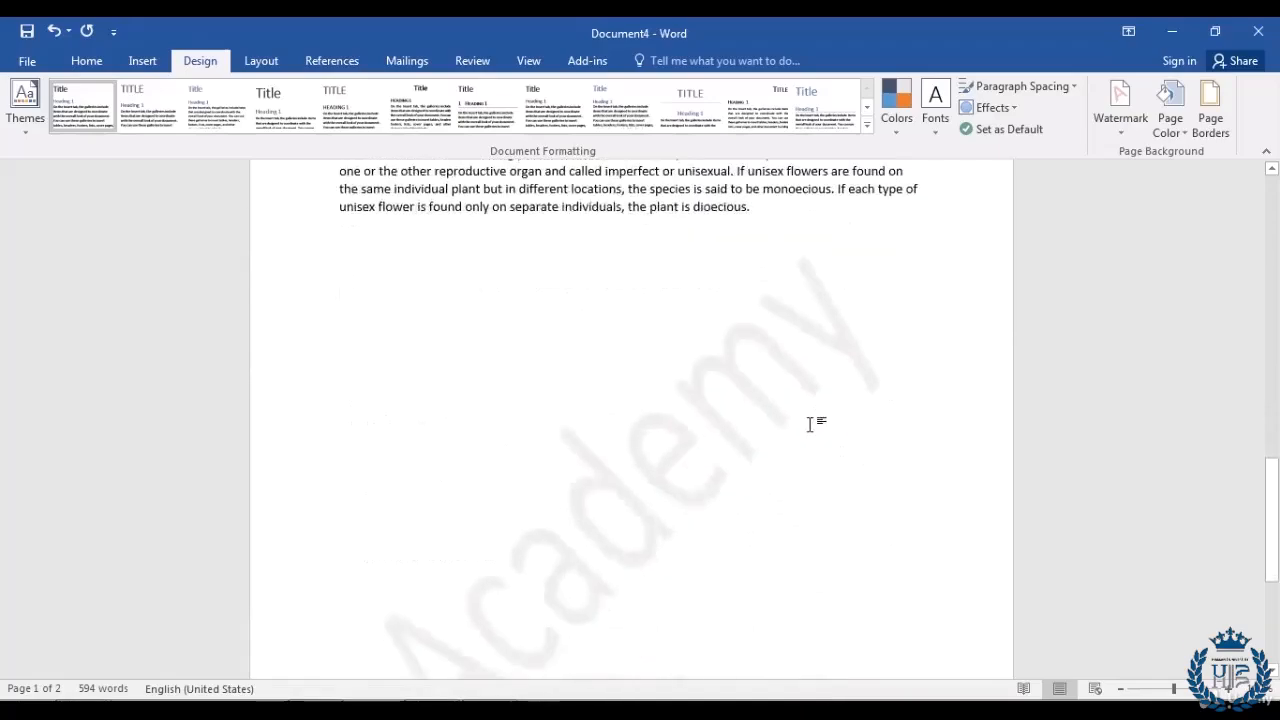
{"action": "scroll", "coordinate": [610, 536], "scroll_direction": "up", "scroll_amount": 12}
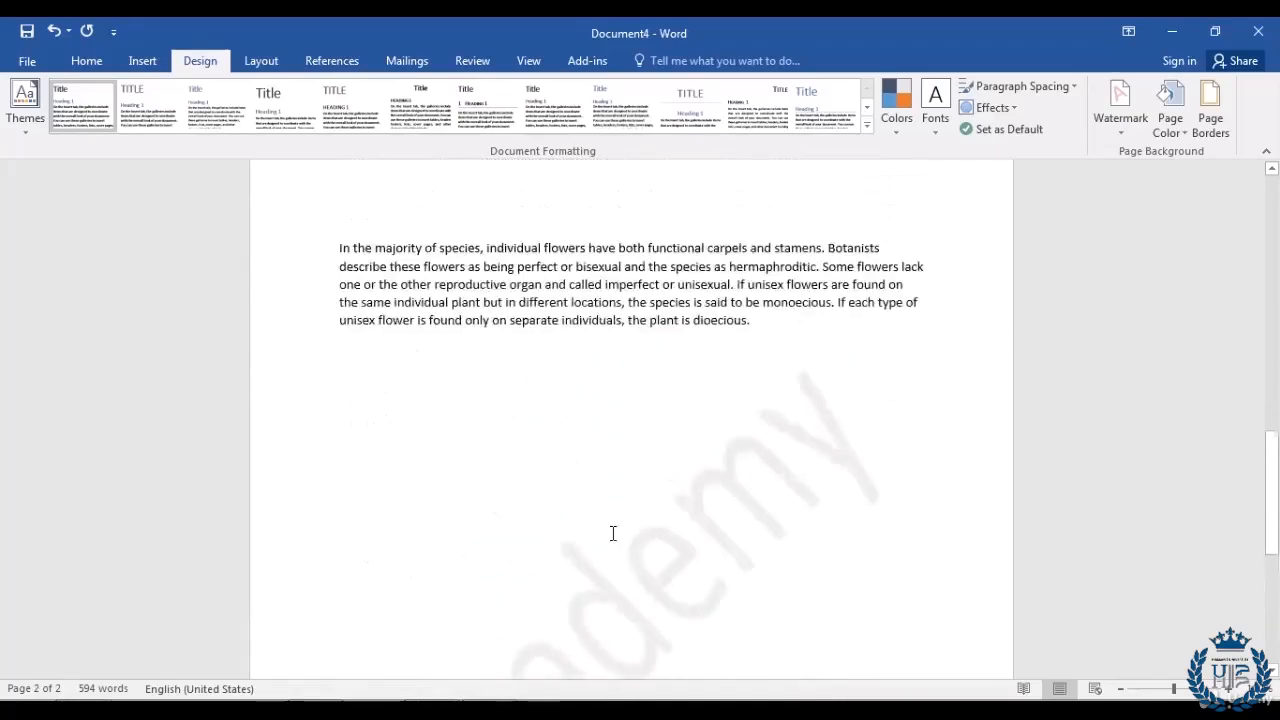
{"action": "scroll", "coordinate": [612, 535], "scroll_direction": "up", "scroll_amount": 11}
{"action": "scroll", "coordinate": [608, 530], "scroll_direction": "down", "scroll_amount": 2}
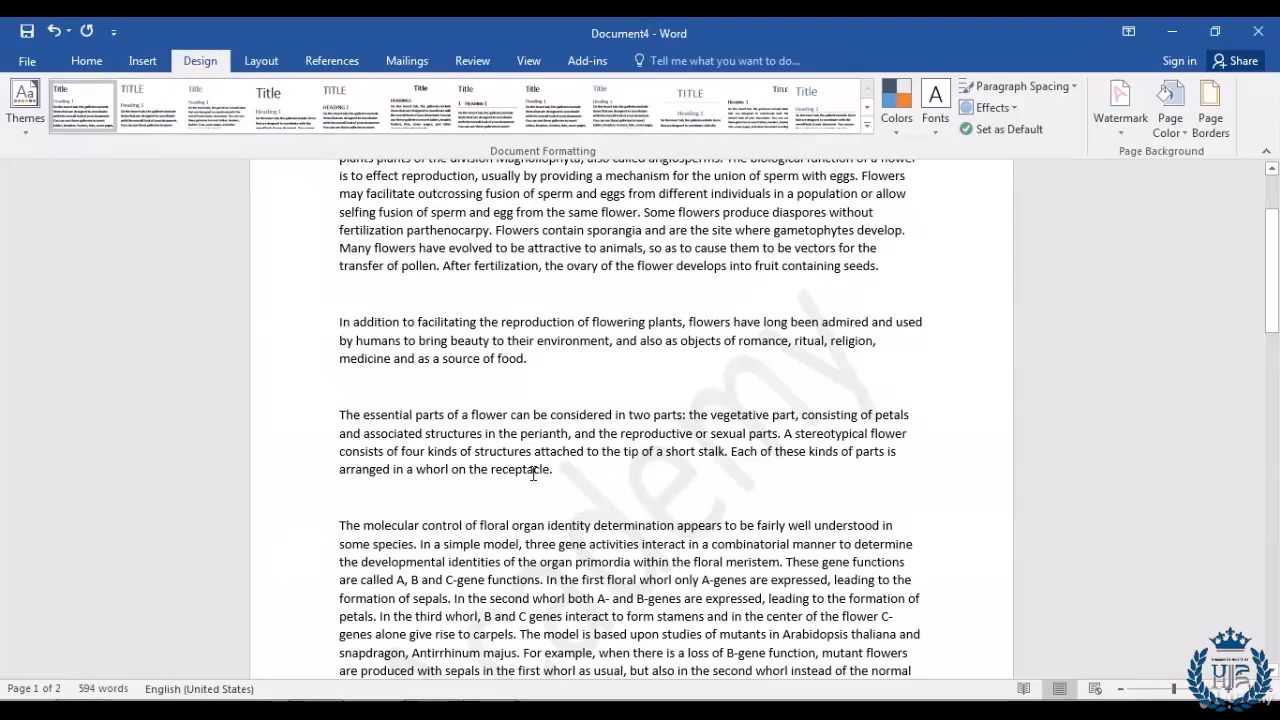
{"action": "left_click", "coordinate": [1121, 126]}
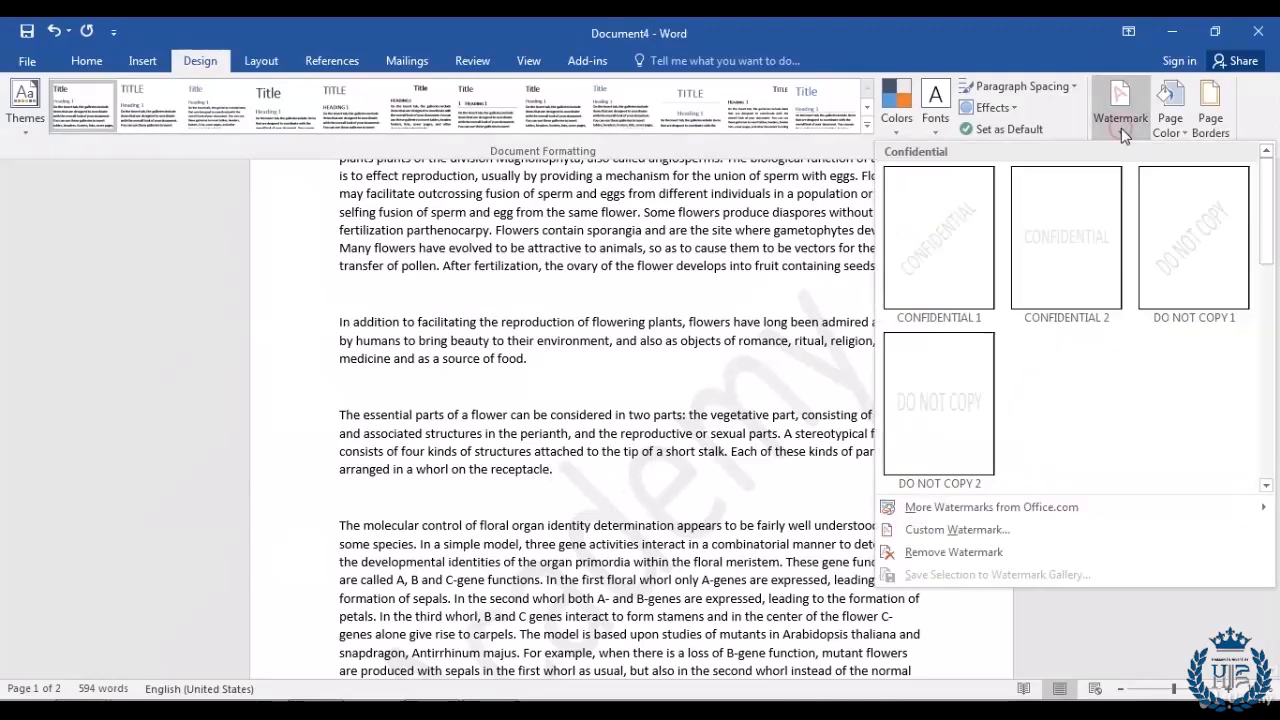
Step: Replace the Academy text watermark with a washed-out Jellyfish.jpg picture watermark, browsing offline
{"action": "left_click", "coordinate": [966, 537]}
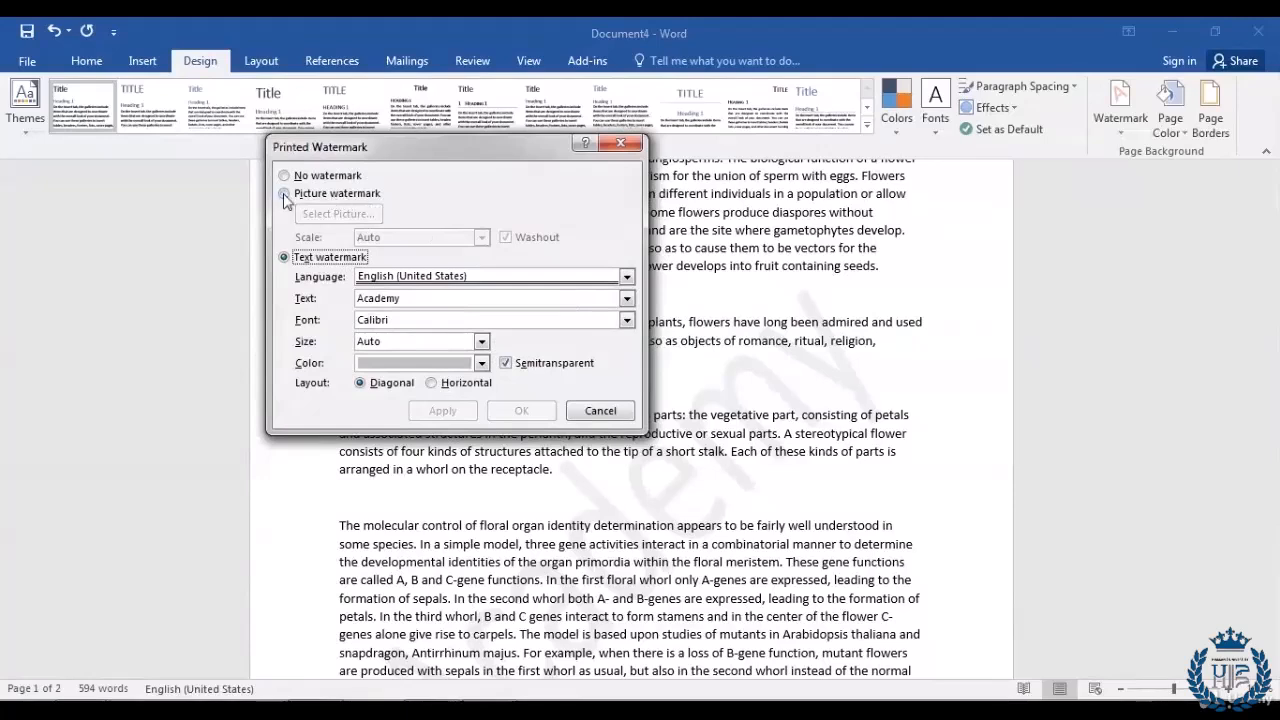
{"action": "left_click", "coordinate": [284, 194]}
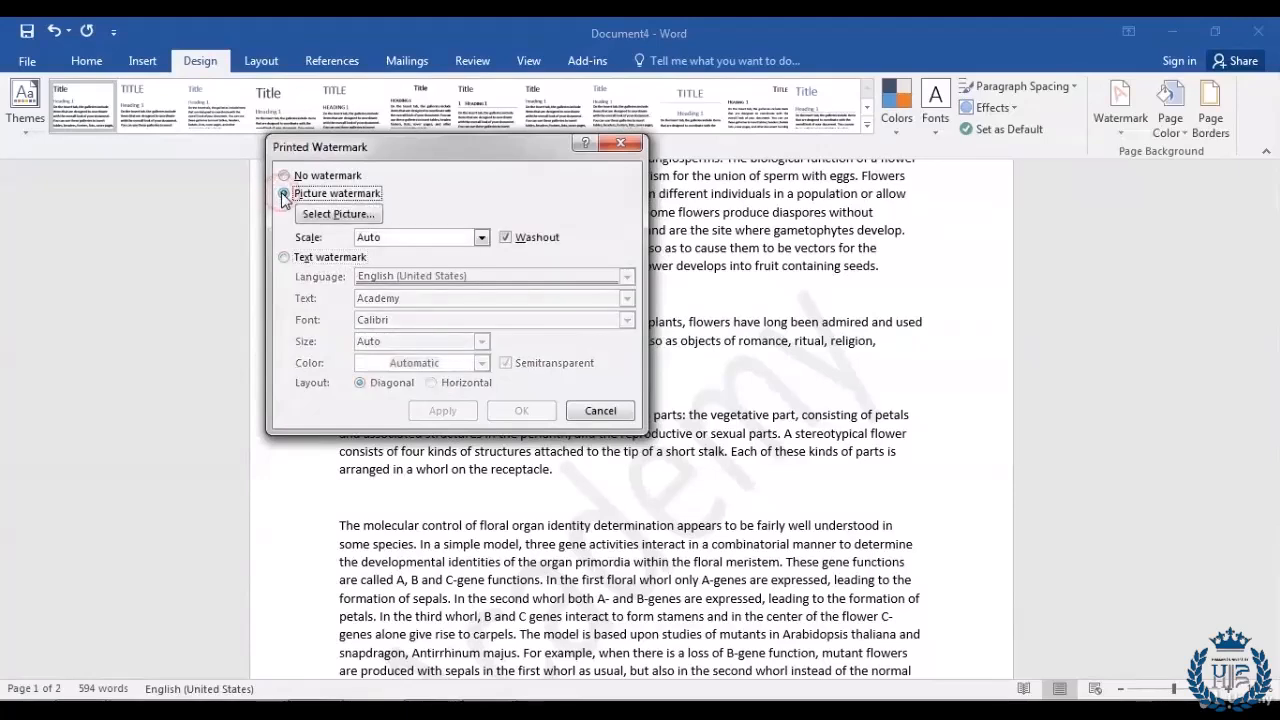
{"action": "left_click", "coordinate": [368, 215]}
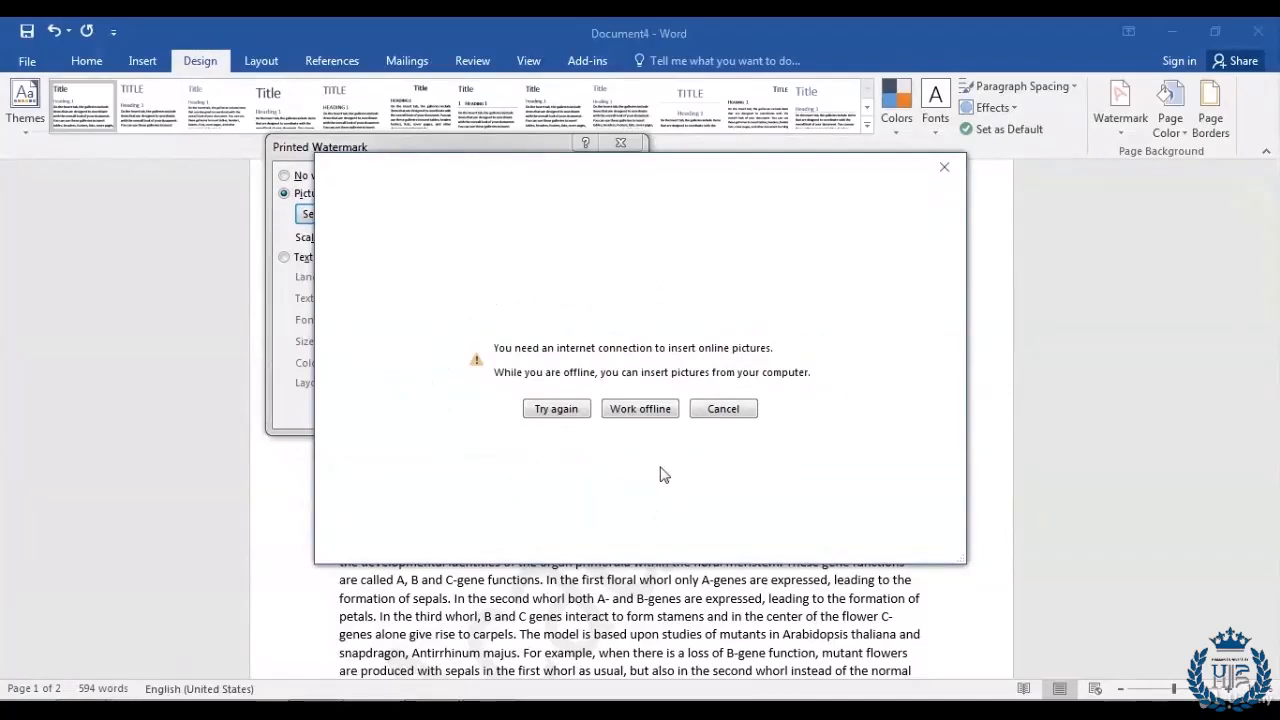
{"action": "left_click", "coordinate": [655, 411]}
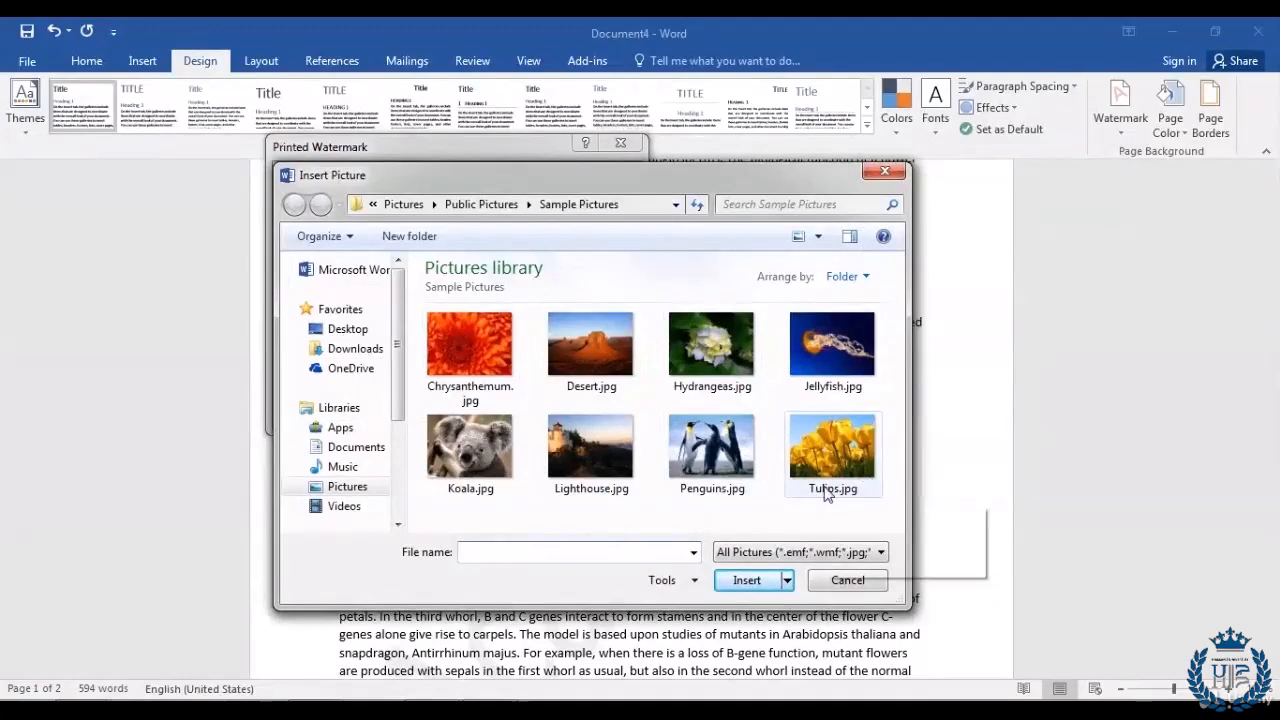
{"action": "left_click", "coordinate": [812, 355]}
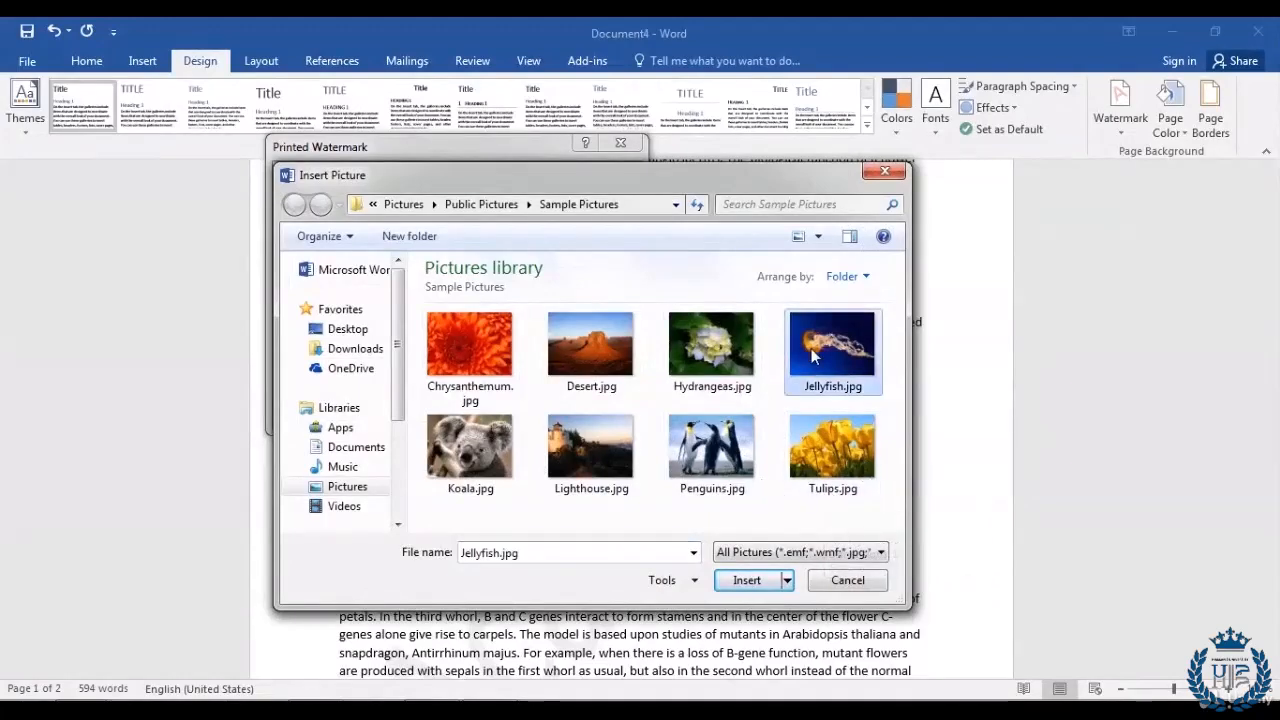
{"action": "left_click", "coordinate": [745, 580]}
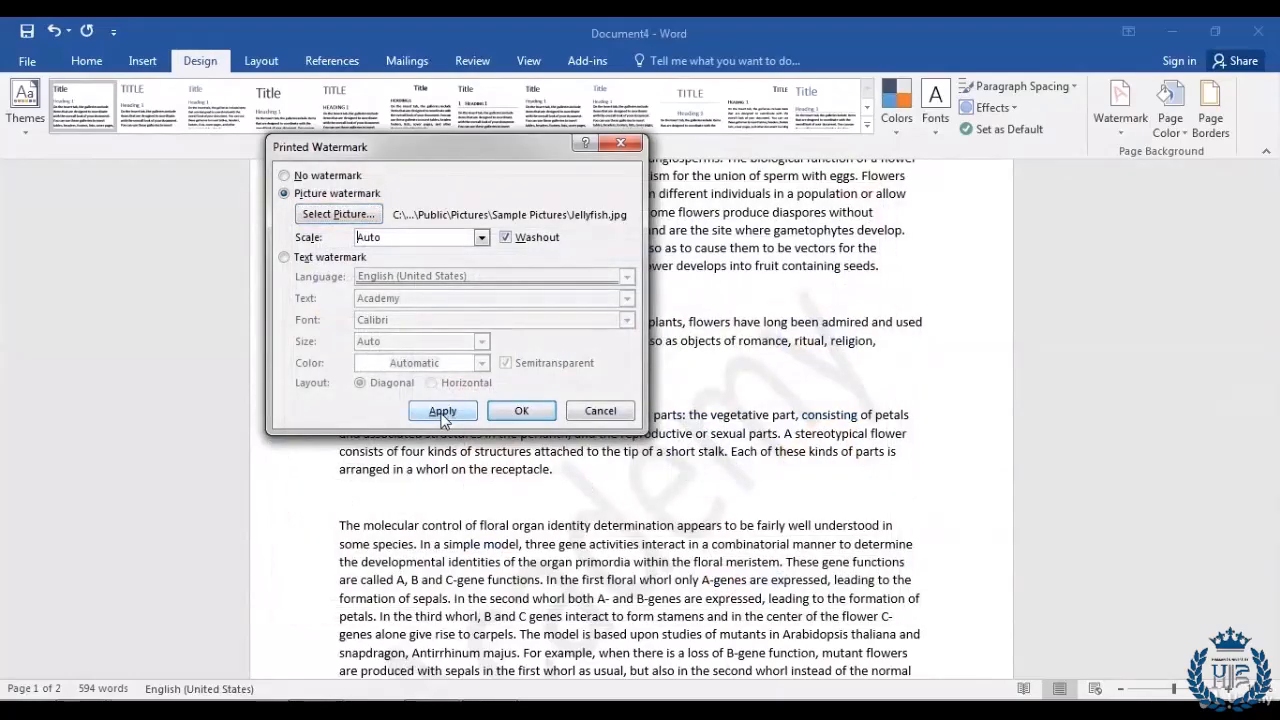
{"action": "left_click", "coordinate": [442, 411]}
{"action": "left_click", "coordinate": [521, 411]}
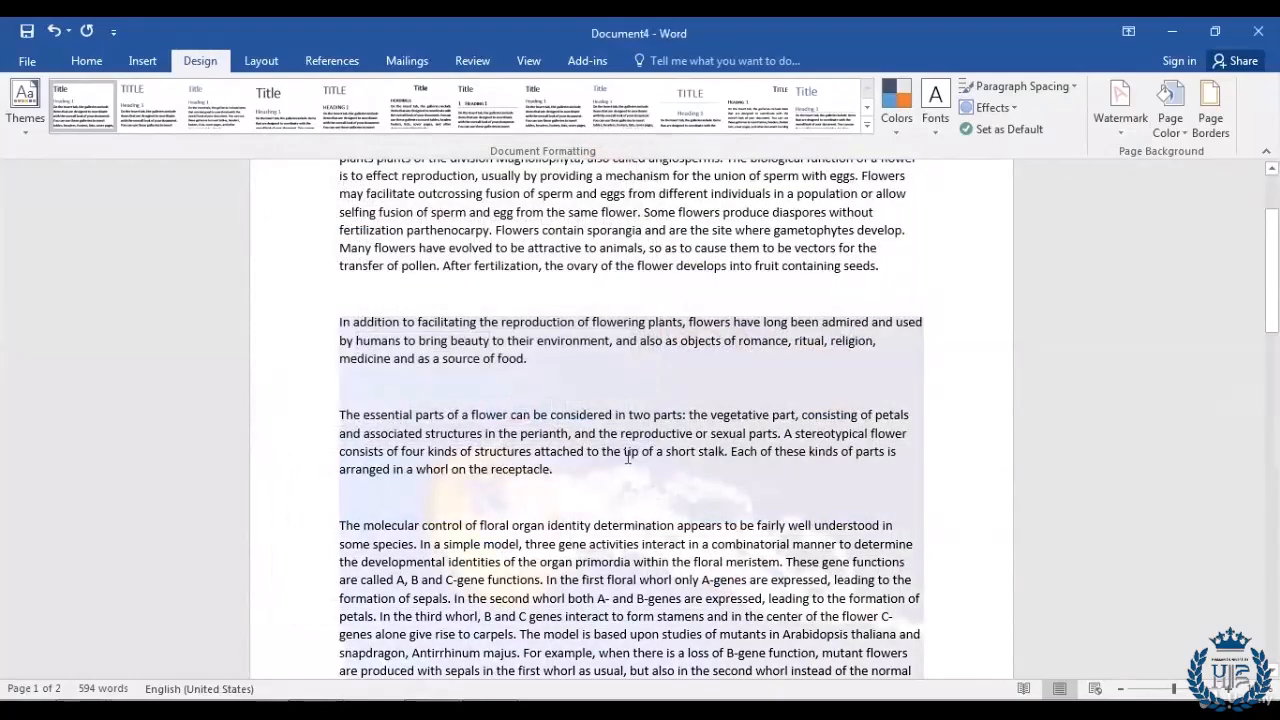
{"action": "scroll", "coordinate": [628, 457], "scroll_direction": "down", "scroll_amount": 4}
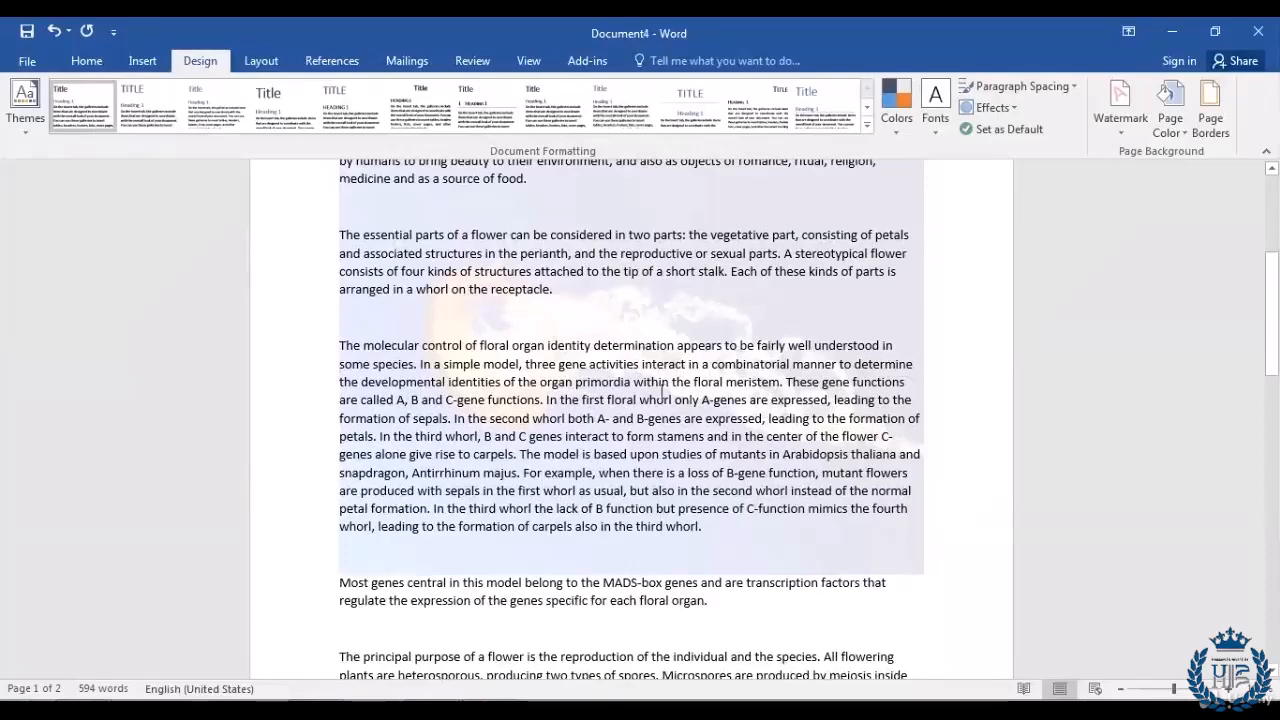
{"action": "scroll", "coordinate": [714, 471], "scroll_direction": "up", "scroll_amount": 1}
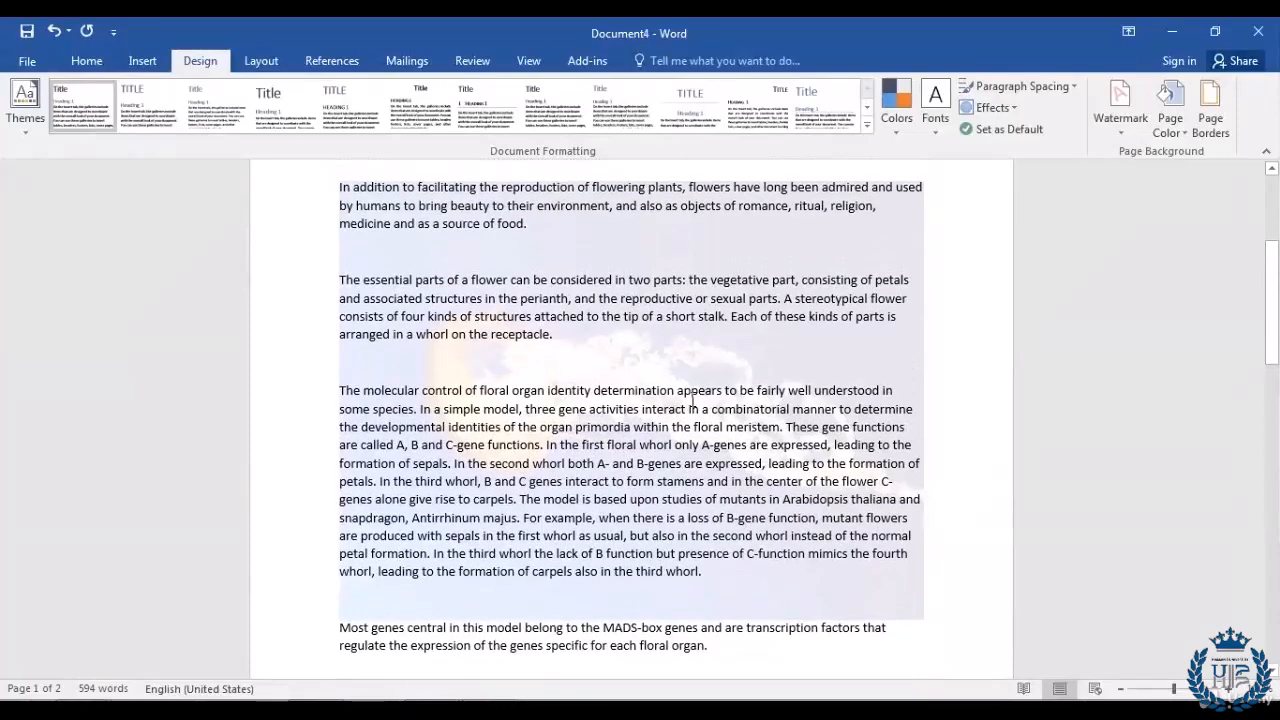
{"action": "scroll", "coordinate": [692, 400], "scroll_direction": "down", "scroll_amount": 20}
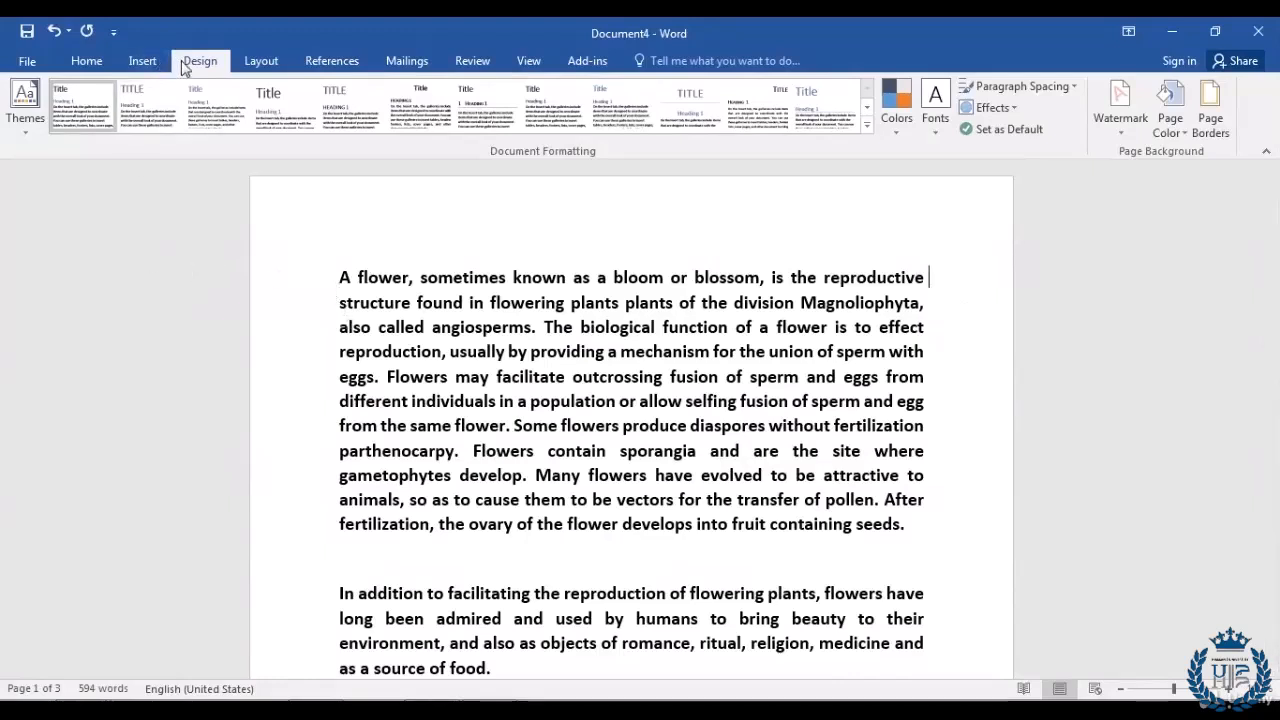
Step: Try a green page background, then remove it with No Color
{"action": "left_click", "coordinate": [1184, 138]}
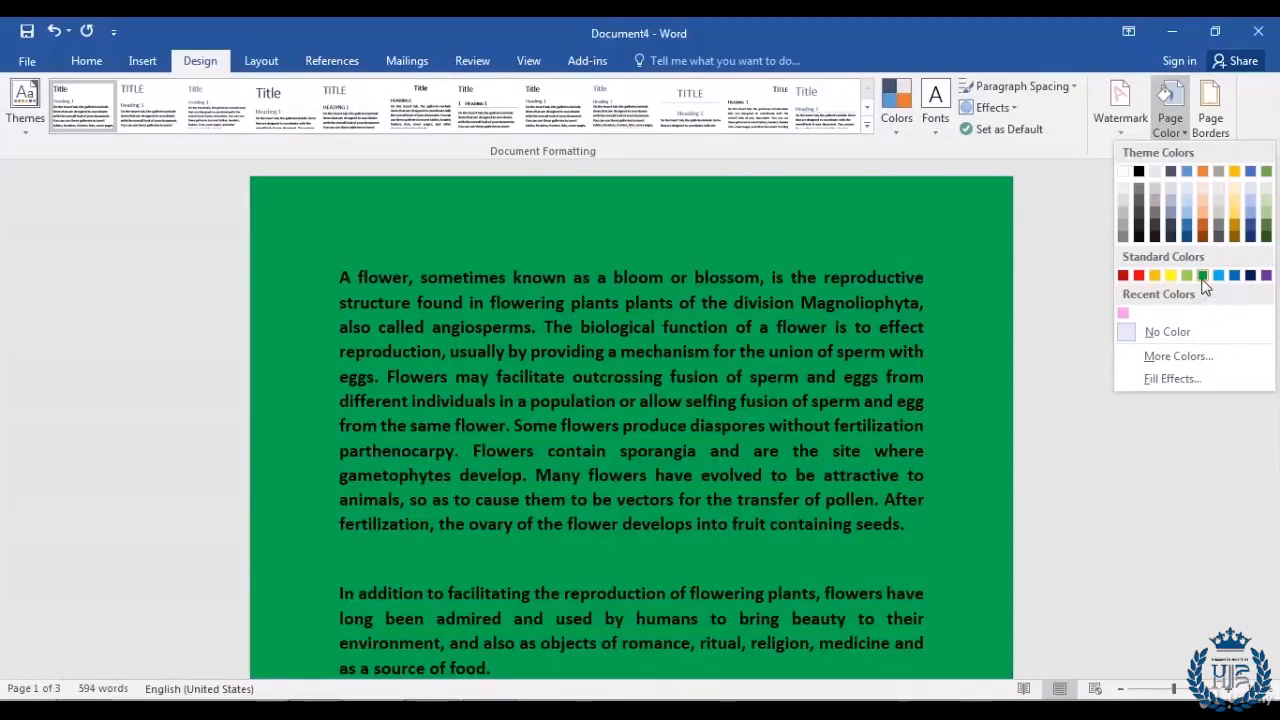
{"action": "left_click", "coordinate": [1203, 278]}
{"action": "scroll", "coordinate": [954, 375], "scroll_direction": "down", "scroll_amount": 15}
{"action": "scroll", "coordinate": [954, 375], "scroll_direction": "down", "scroll_amount": 15}
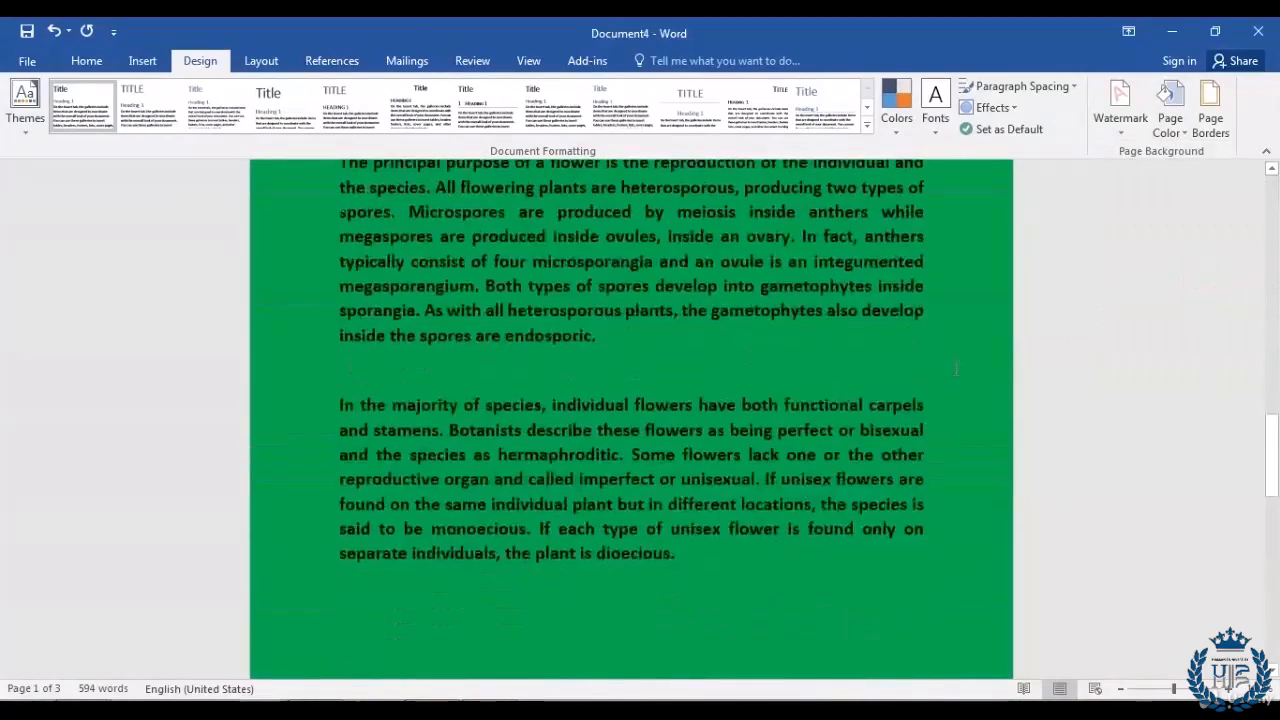
{"action": "scroll", "coordinate": [901, 446], "scroll_direction": "up", "scroll_amount": 20}
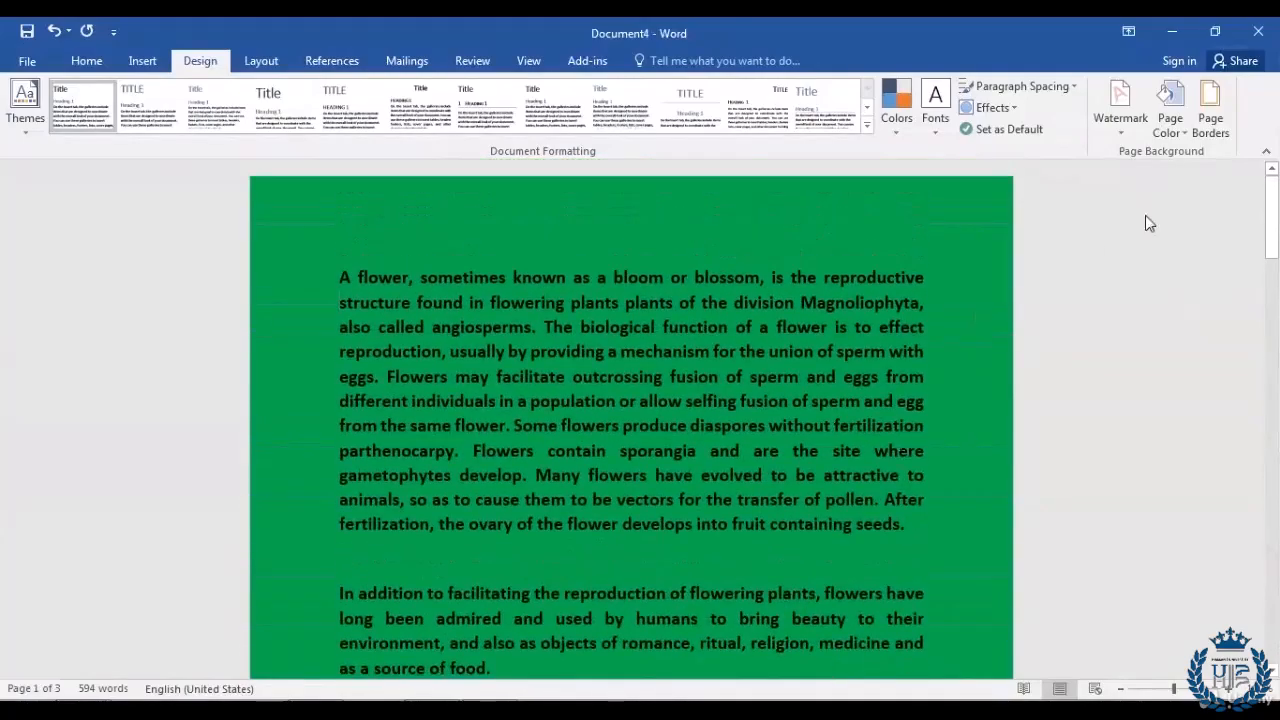
{"action": "left_click", "coordinate": [1170, 100]}
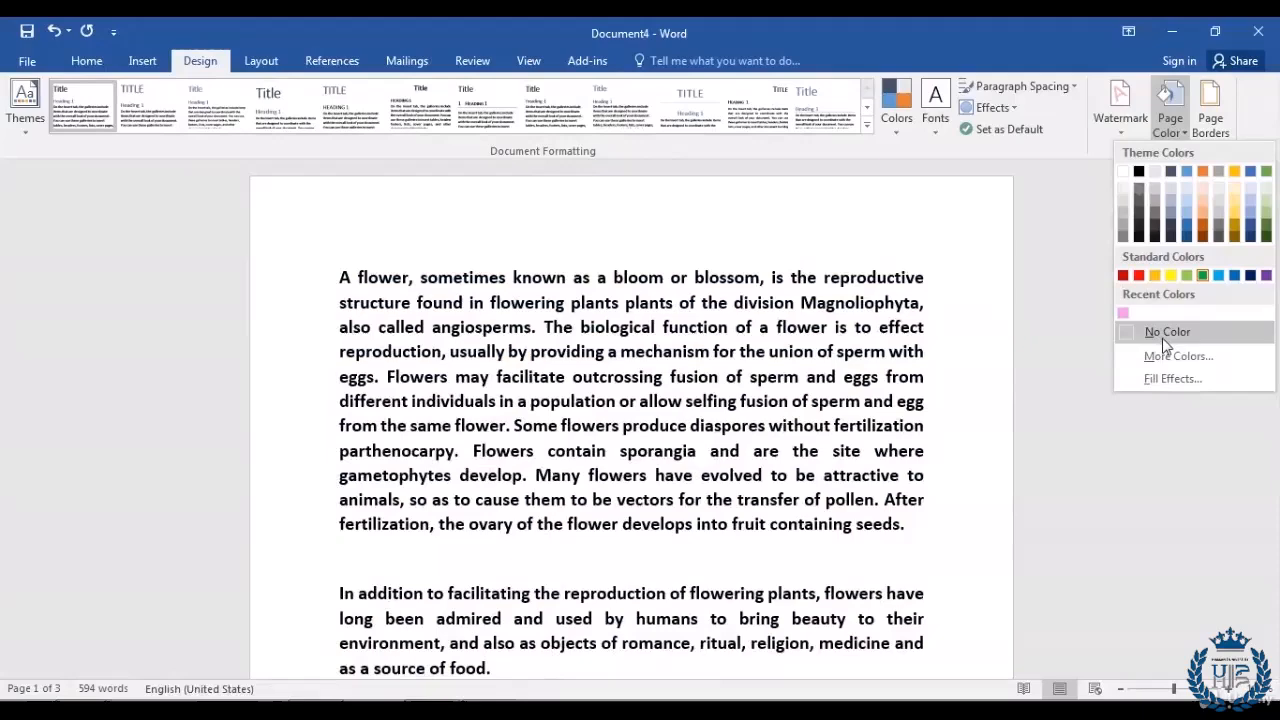
{"action": "left_click", "coordinate": [1162, 334]}
{"action": "left_click", "coordinate": [949, 330]}
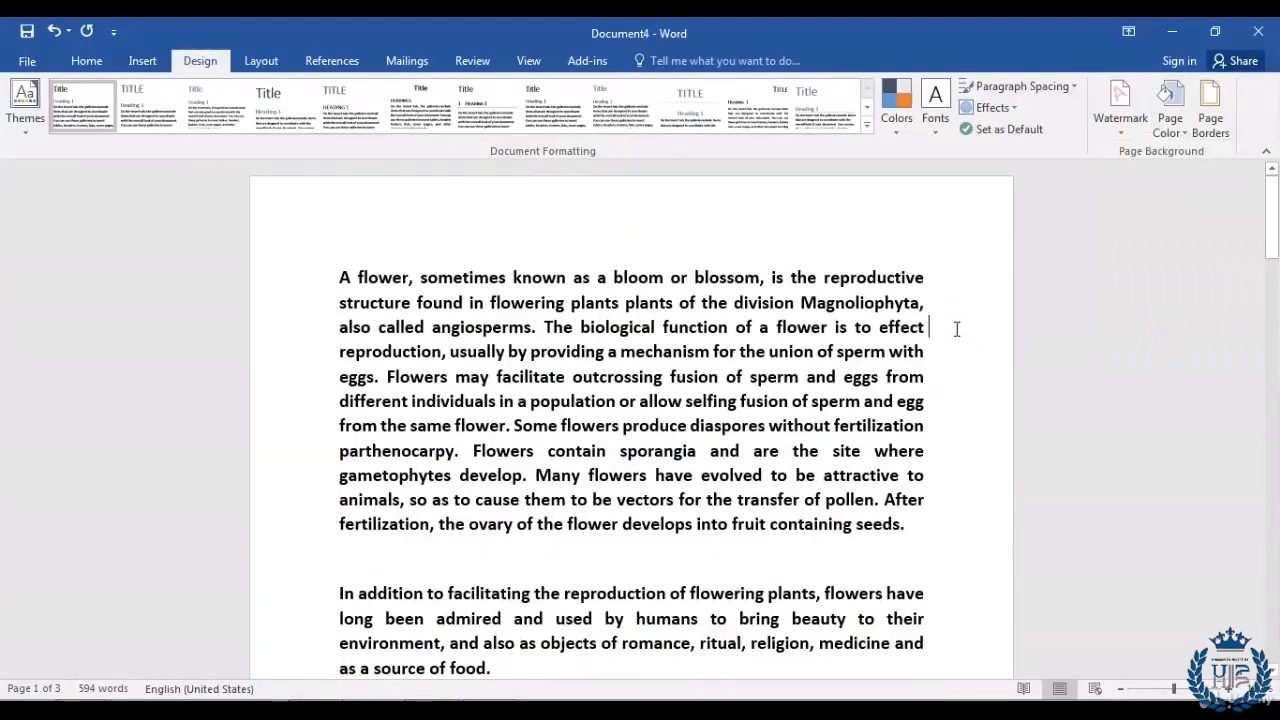
Step: Set the page background to cyan from the More Colors palette
{"action": "left_click", "coordinate": [1183, 138]}
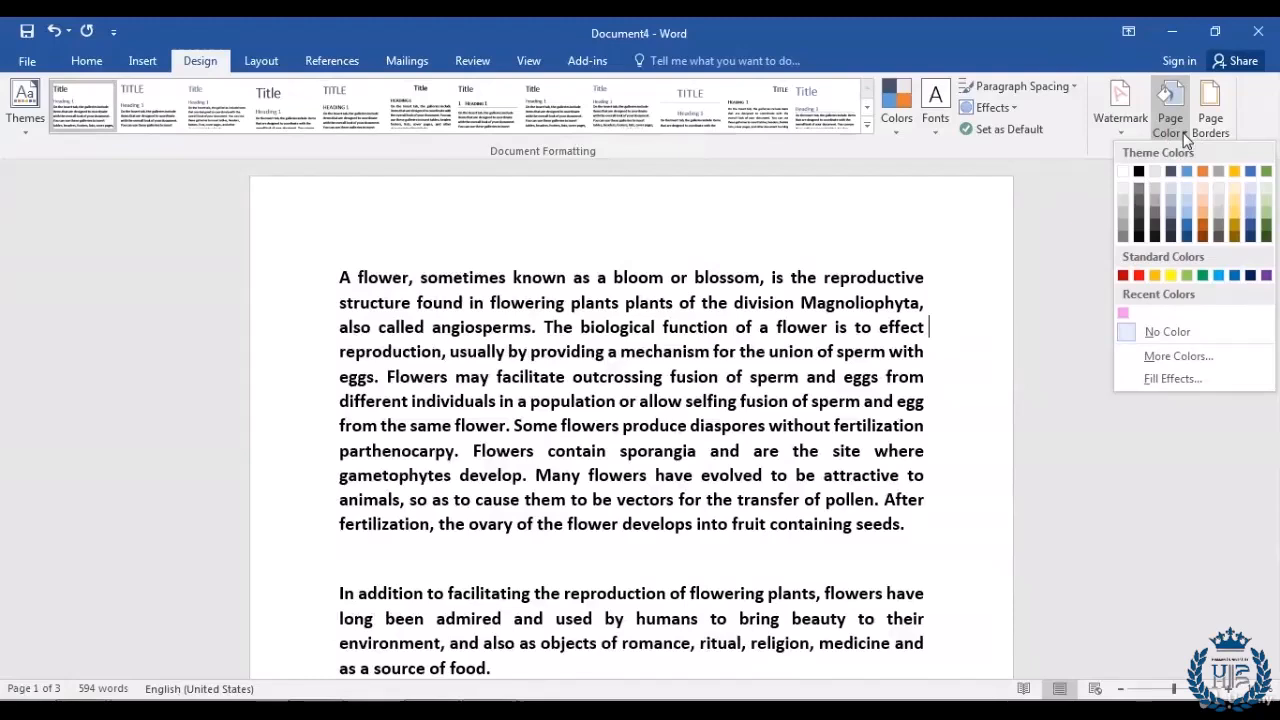
{"action": "left_click", "coordinate": [1190, 357]}
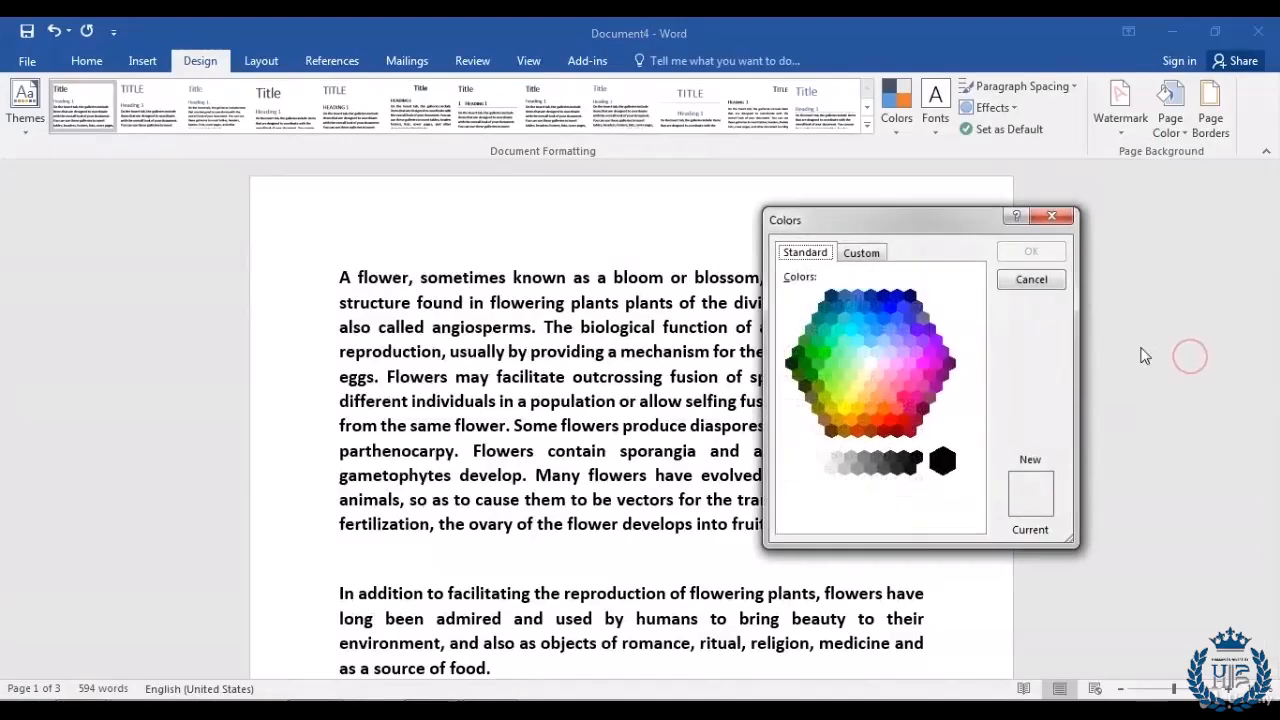
{"action": "left_click", "coordinate": [851, 331]}
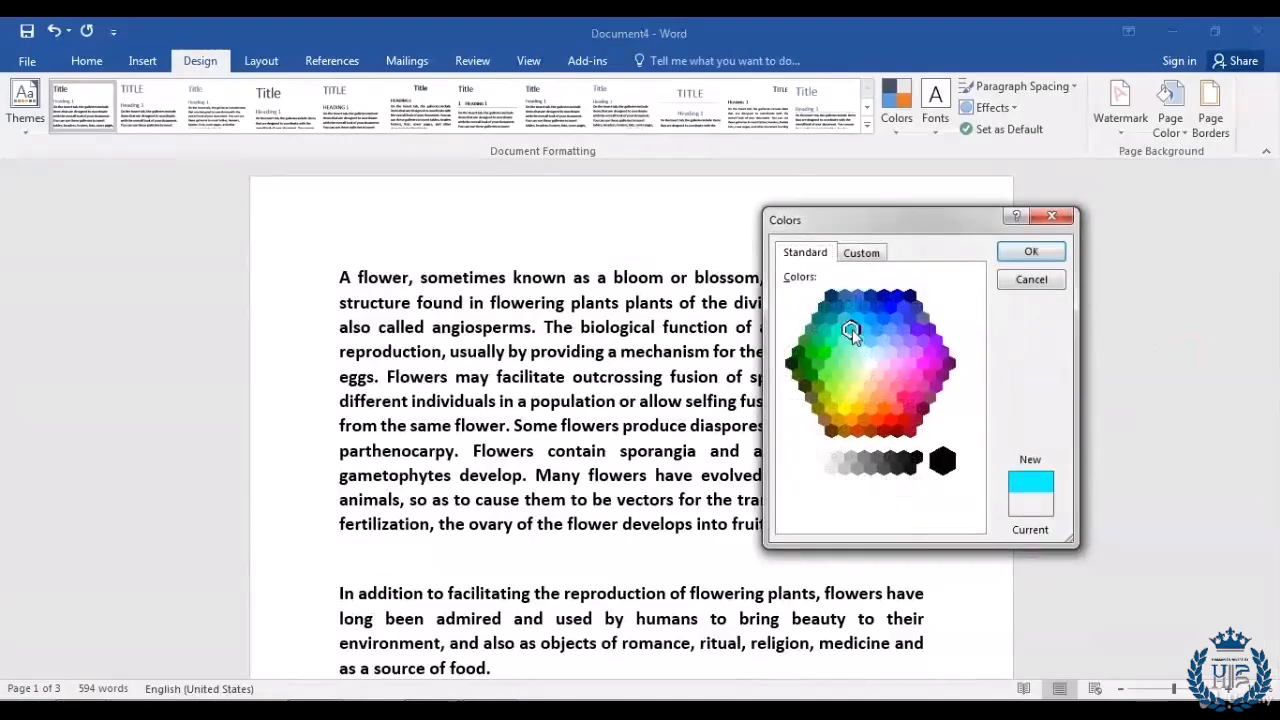
{"action": "left_click", "coordinate": [1038, 256]}
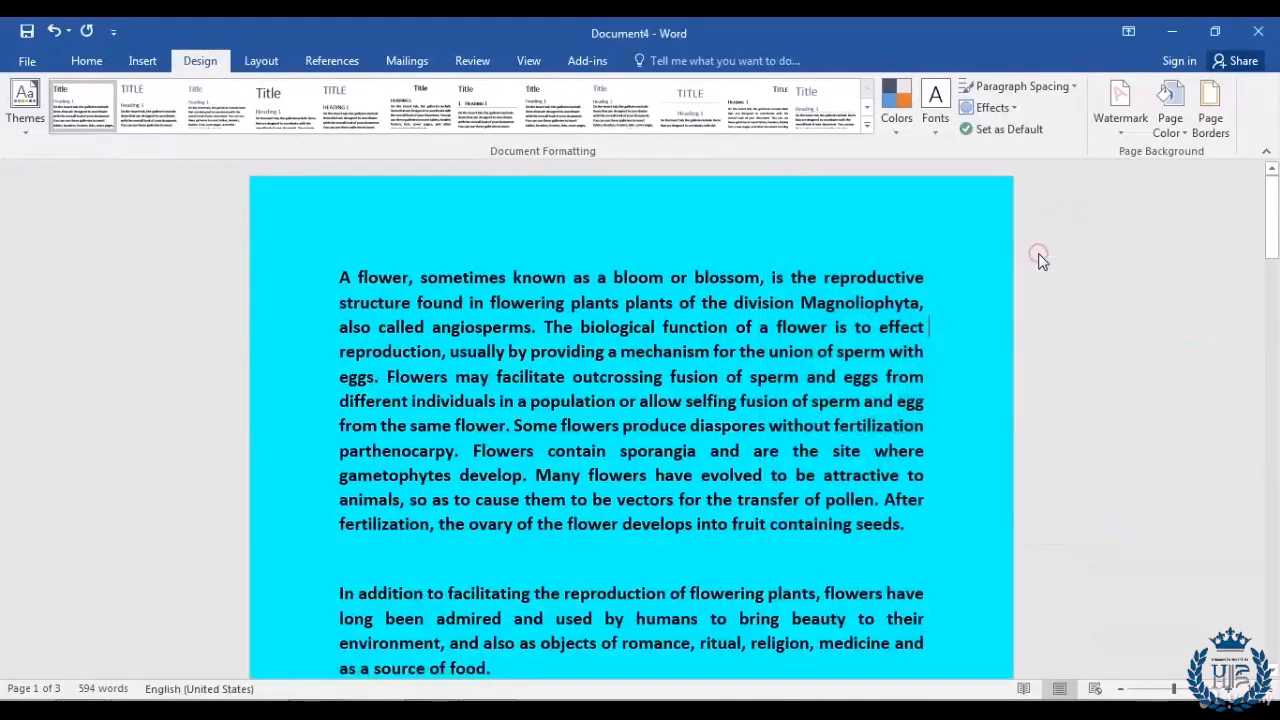
{"action": "scroll", "coordinate": [948, 291], "scroll_direction": "down", "scroll_amount": 1}
{"action": "scroll", "coordinate": [948, 291], "scroll_direction": "up", "scroll_amount": 1}
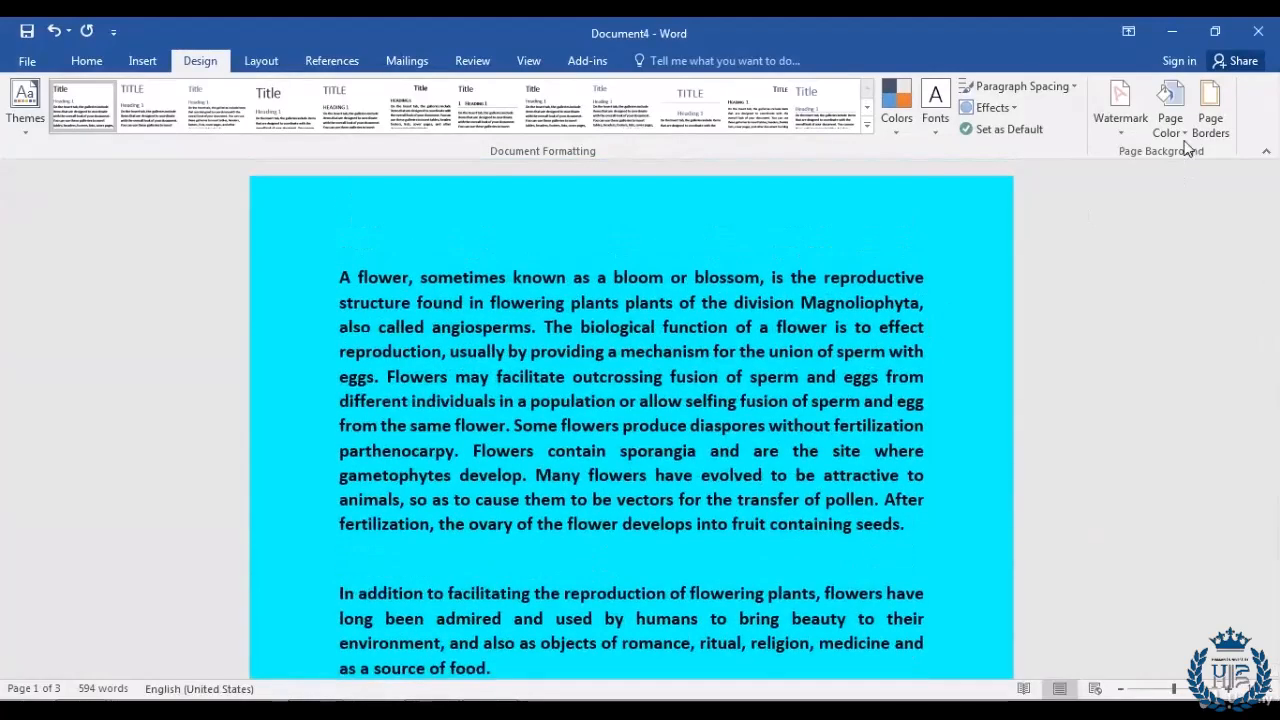
{"action": "left_click", "coordinate": [1170, 112]}
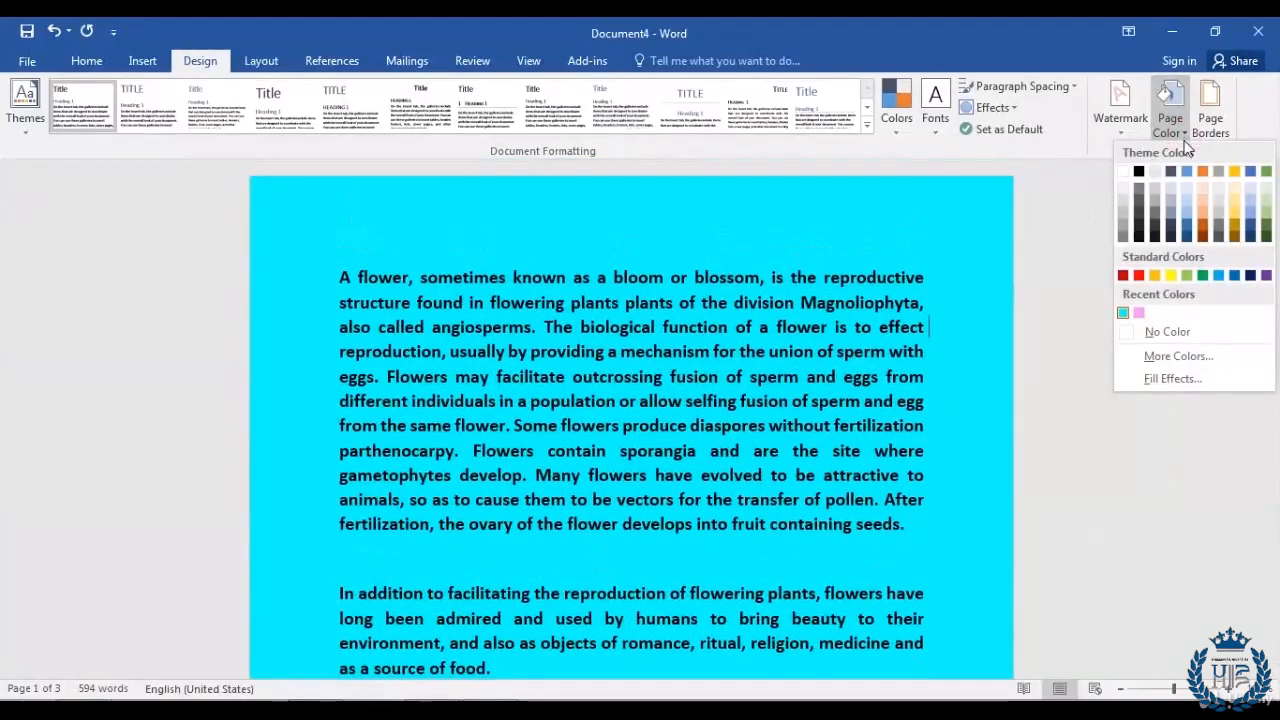
Step: Apply a one-colour cyan diagonal-down gradient using the light-corners, dark-middle variant
{"action": "left_click", "coordinate": [1204, 378]}
{"action": "left_click_drag", "start_coordinate": [697, 140], "coordinate": [1048, 174]}
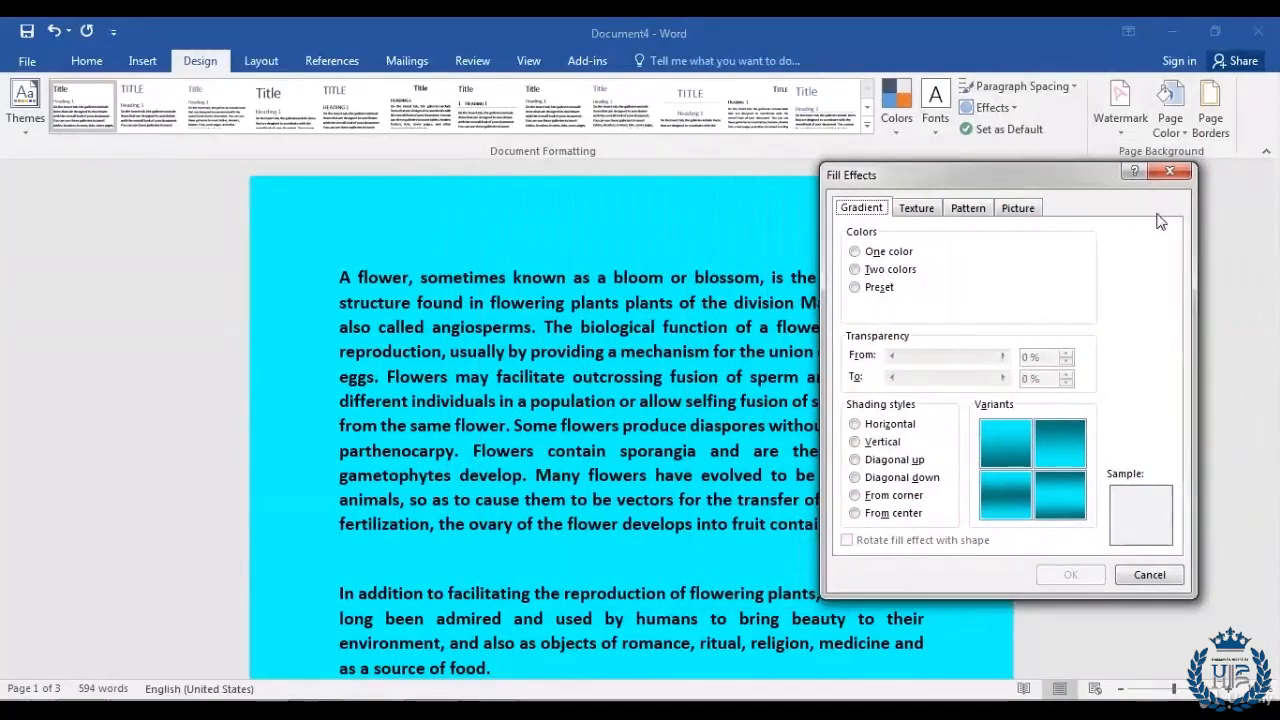
{"action": "left_click", "coordinate": [874, 424]}
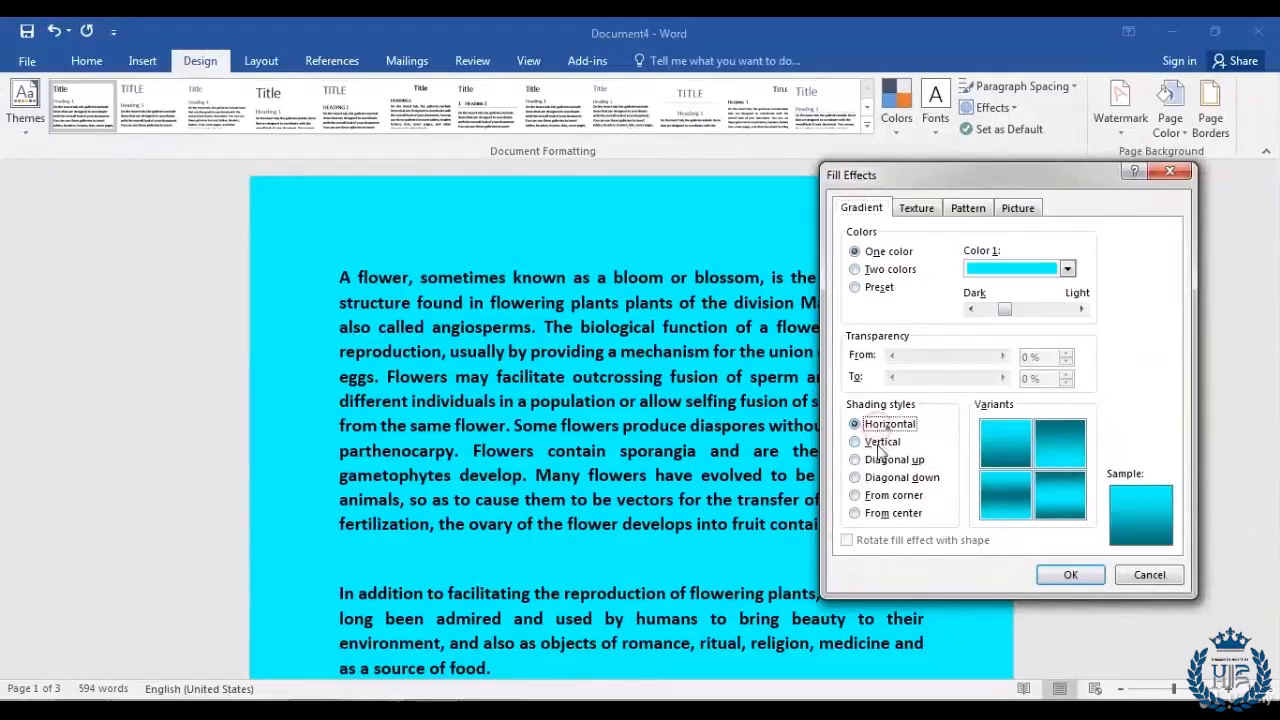
{"action": "left_click", "coordinate": [879, 442]}
{"action": "left_click", "coordinate": [885, 477]}
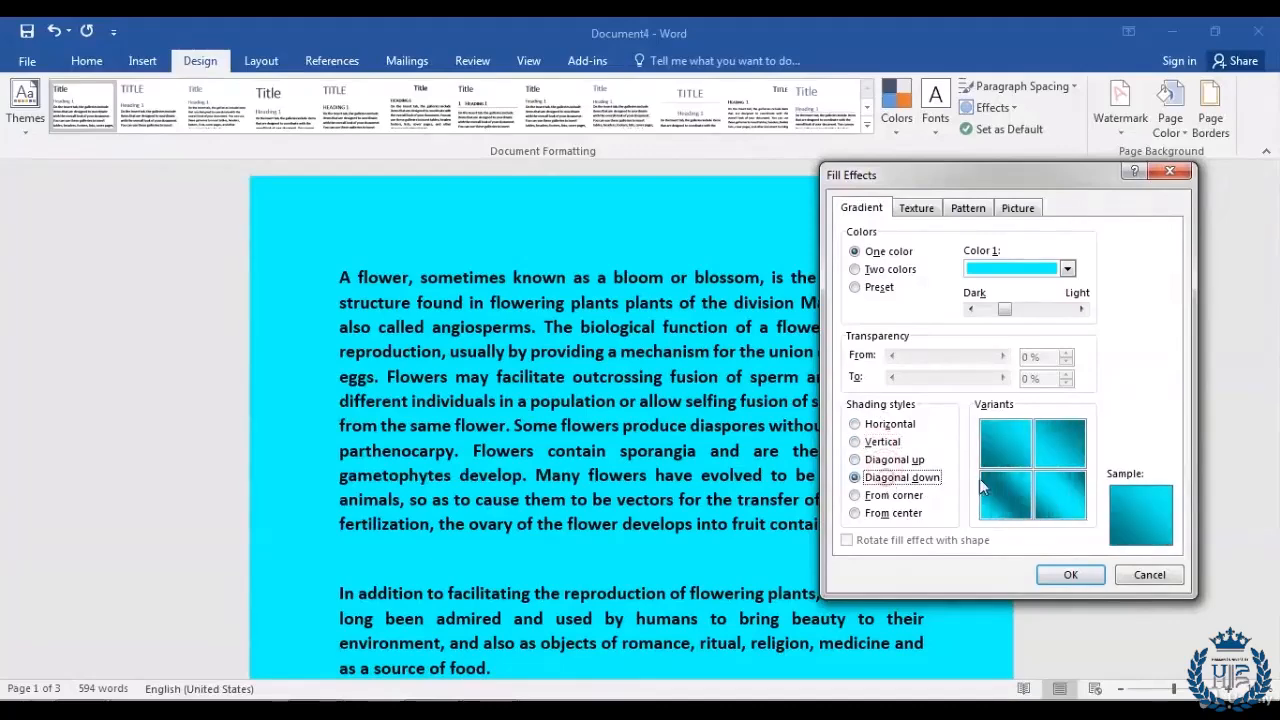
{"action": "left_click", "coordinate": [1058, 494]}
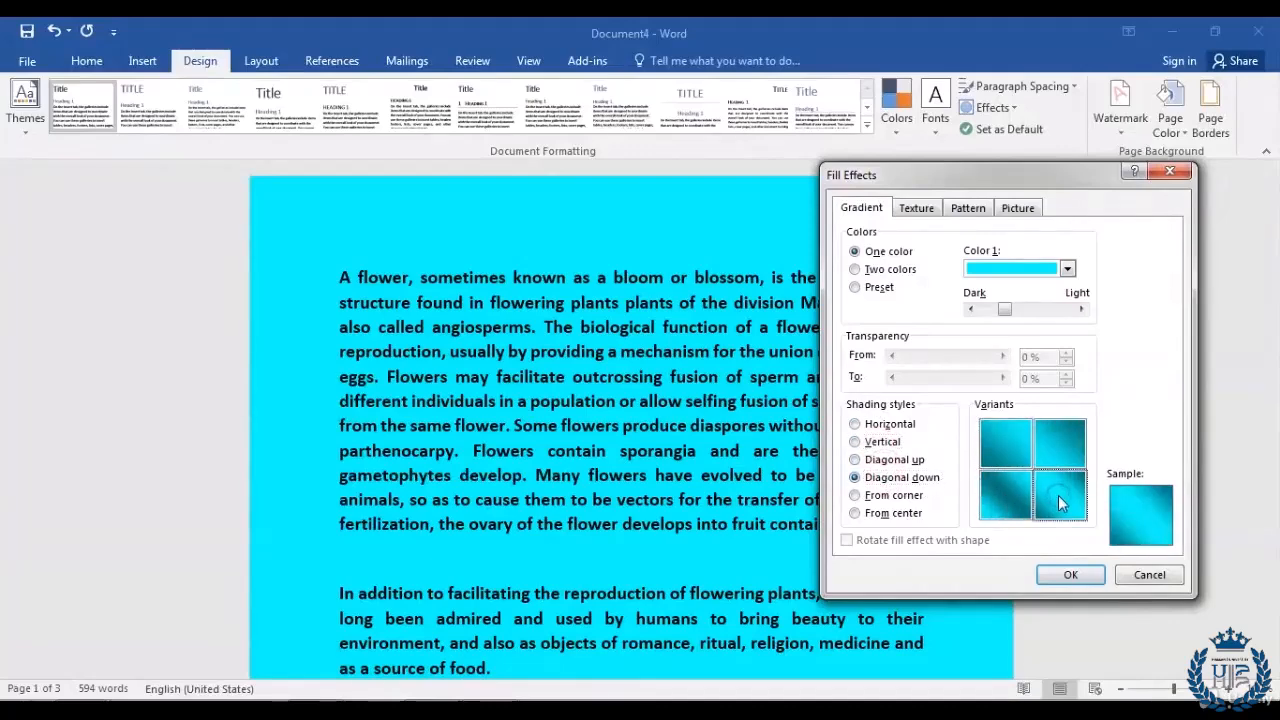
{"action": "left_click", "coordinate": [1070, 574]}
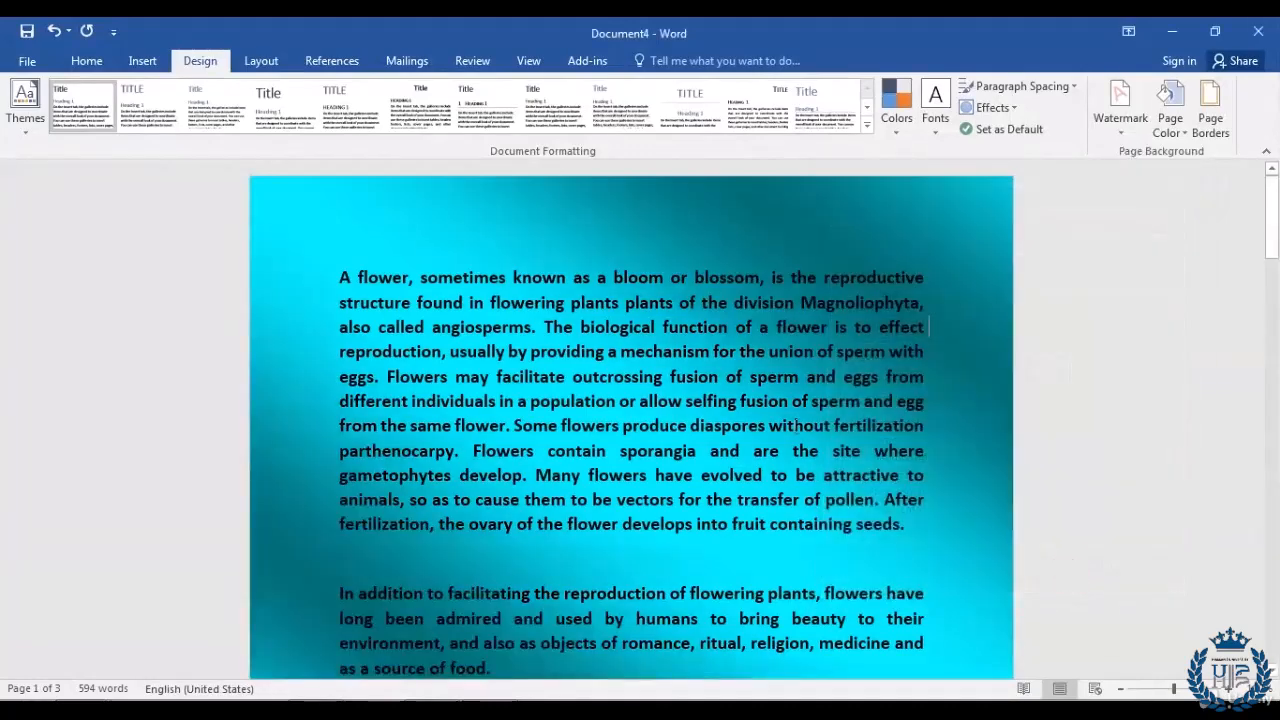
{"action": "scroll", "coordinate": [631, 420], "scroll_direction": "down", "scroll_amount": 15}
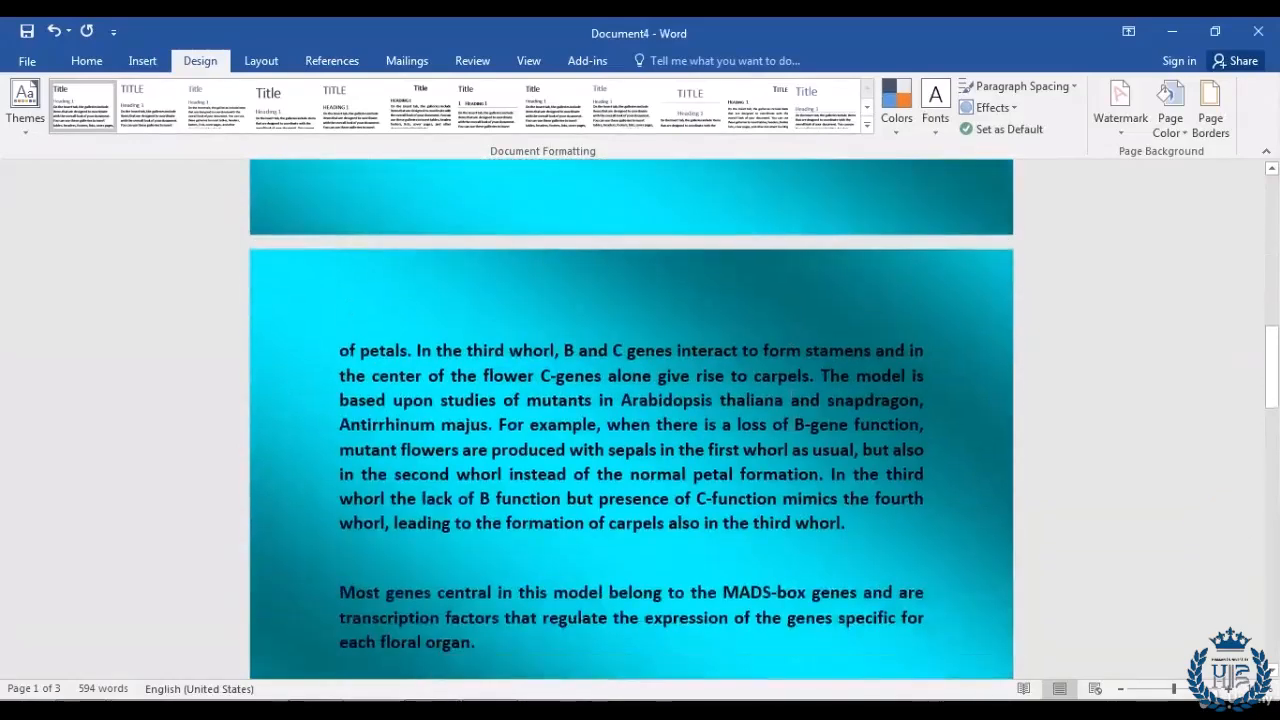
{"action": "scroll", "coordinate": [790, 425], "scroll_direction": "up", "scroll_amount": 15}
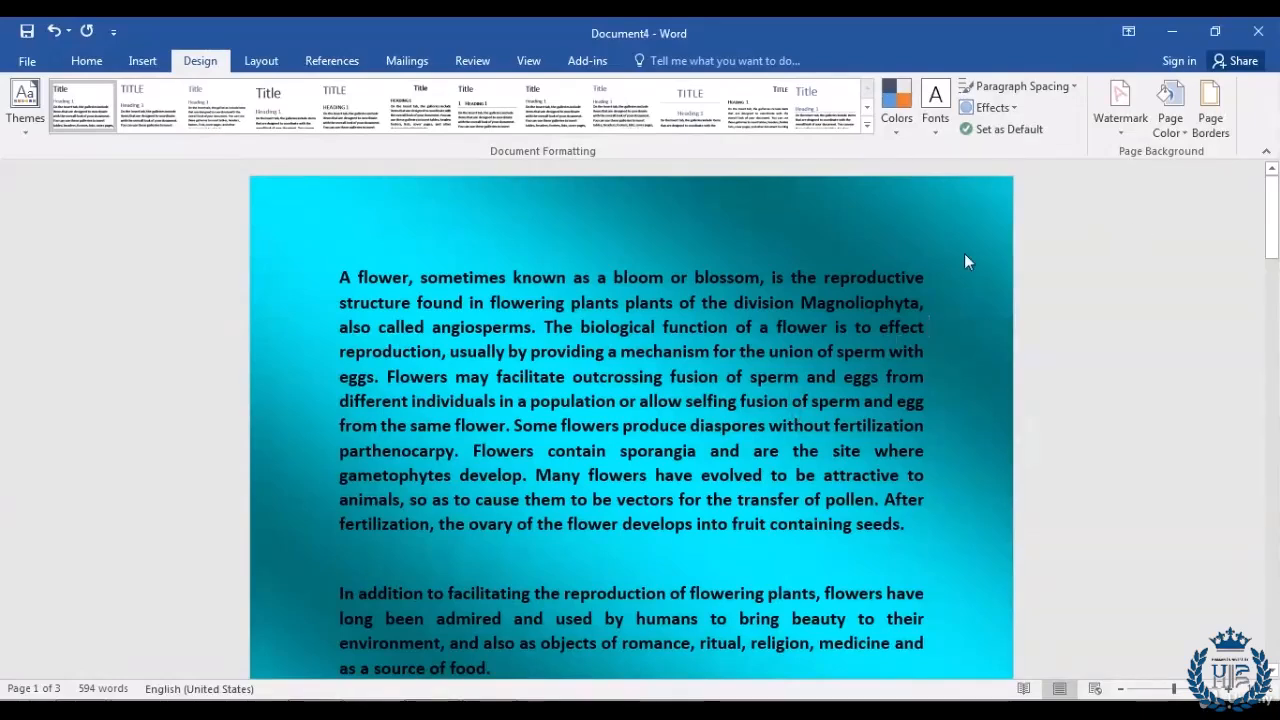
Step: Choose the White marble texture in Fill Effects as the page background
{"action": "left_click", "coordinate": [1181, 137]}
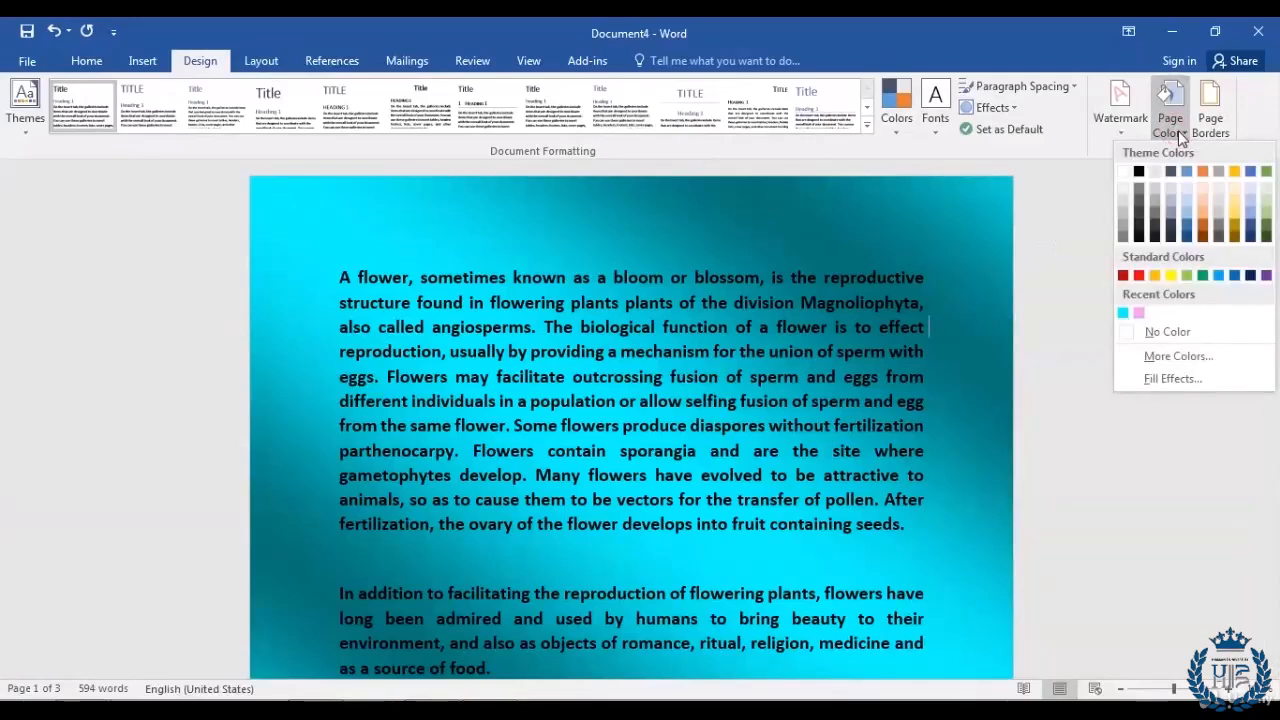
{"action": "left_click", "coordinate": [1163, 380]}
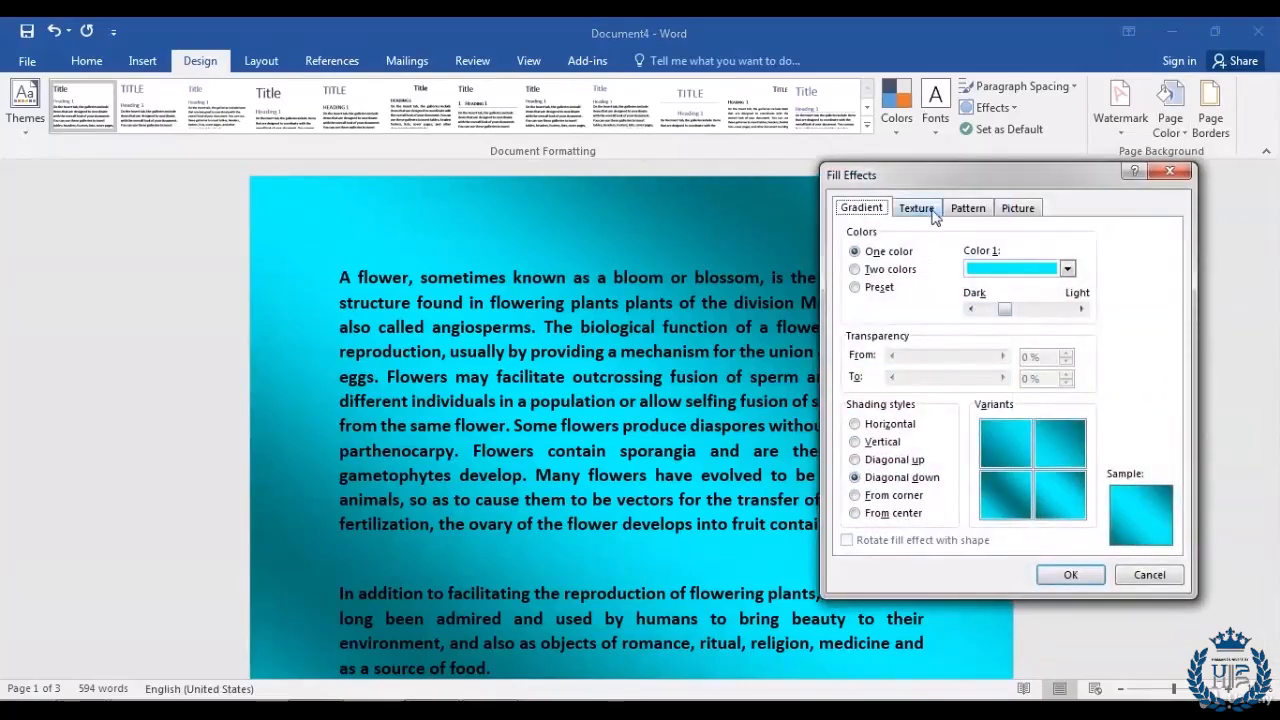
{"action": "left_click", "coordinate": [905, 214]}
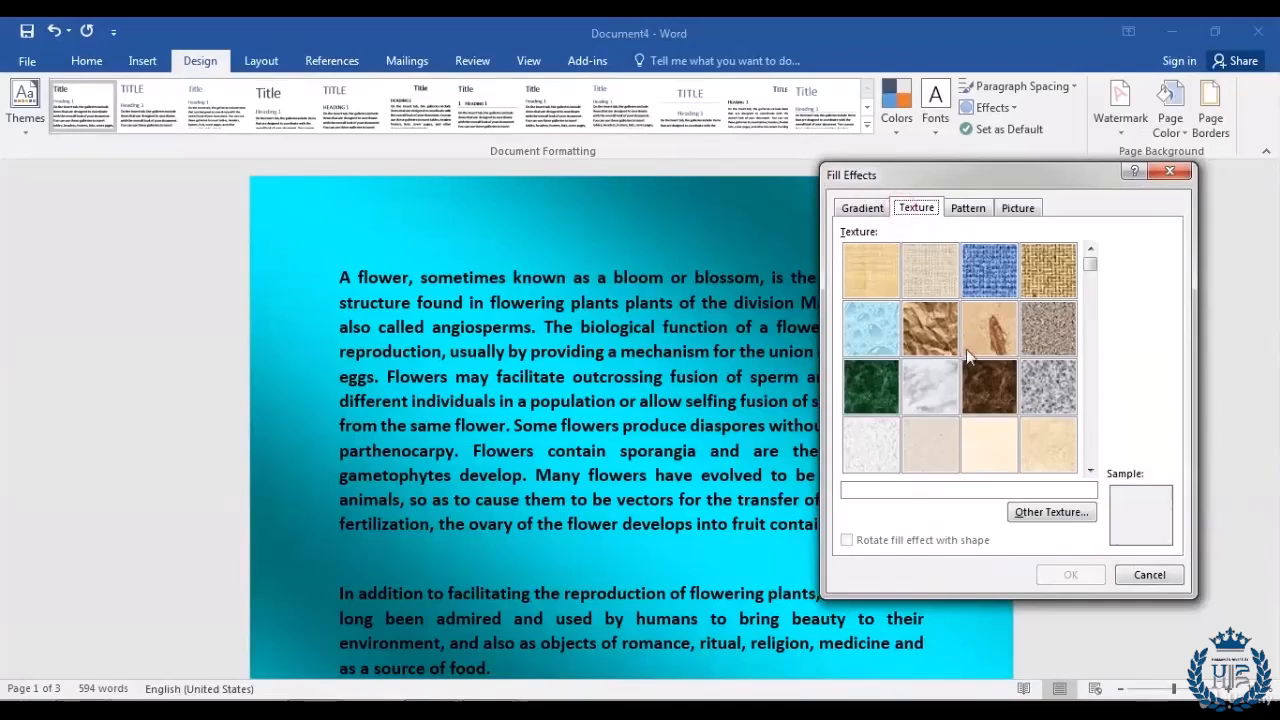
{"action": "left_click", "coordinate": [1090, 470]}
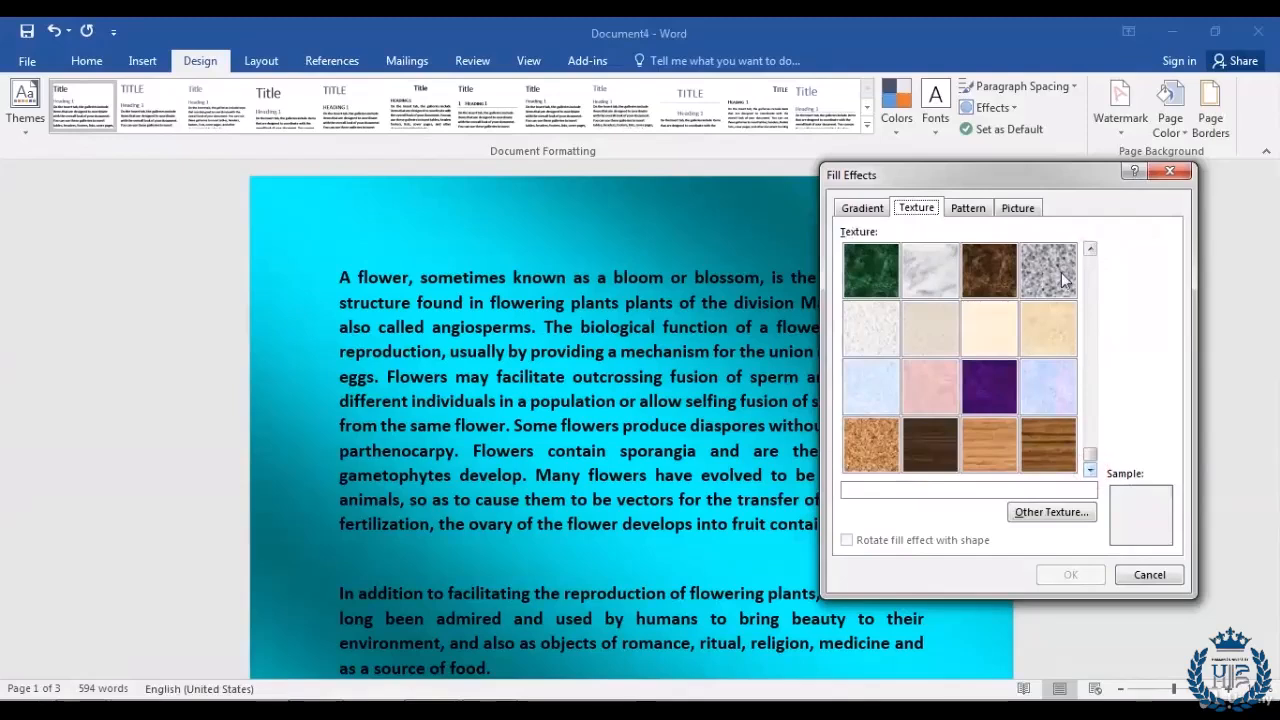
{"action": "left_click", "coordinate": [927, 276]}
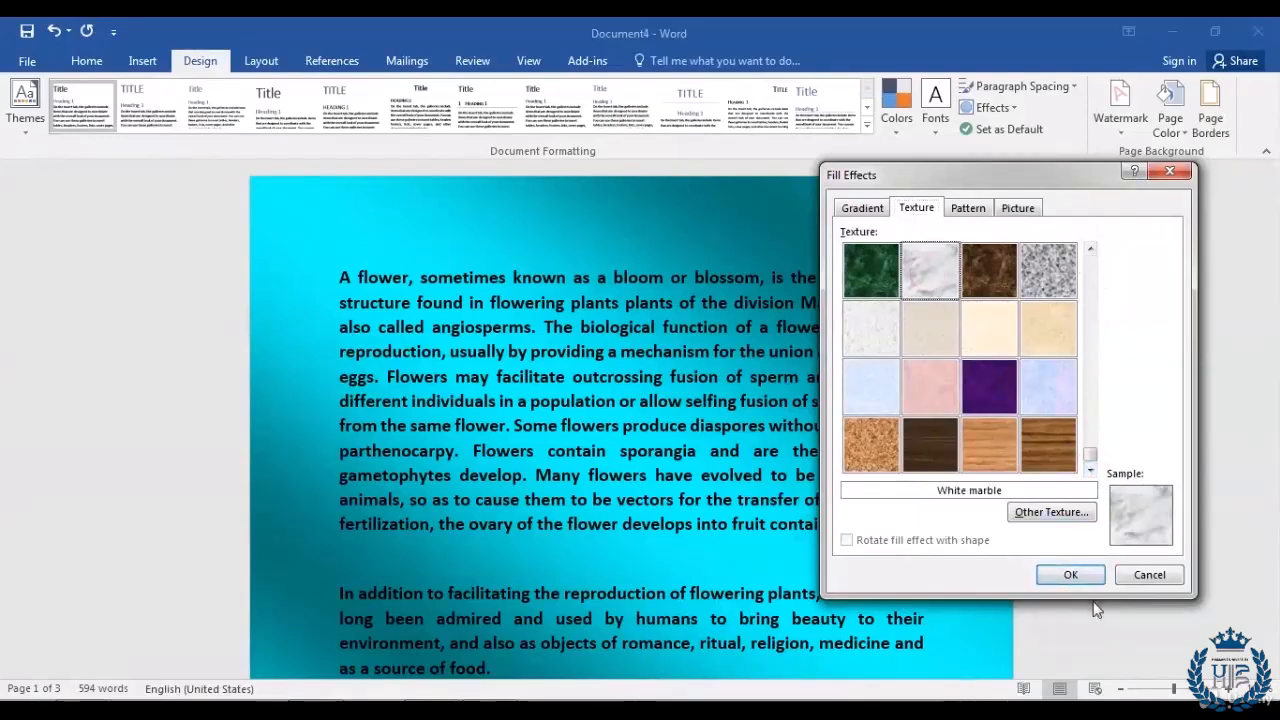
{"action": "left_click", "coordinate": [1070, 575]}
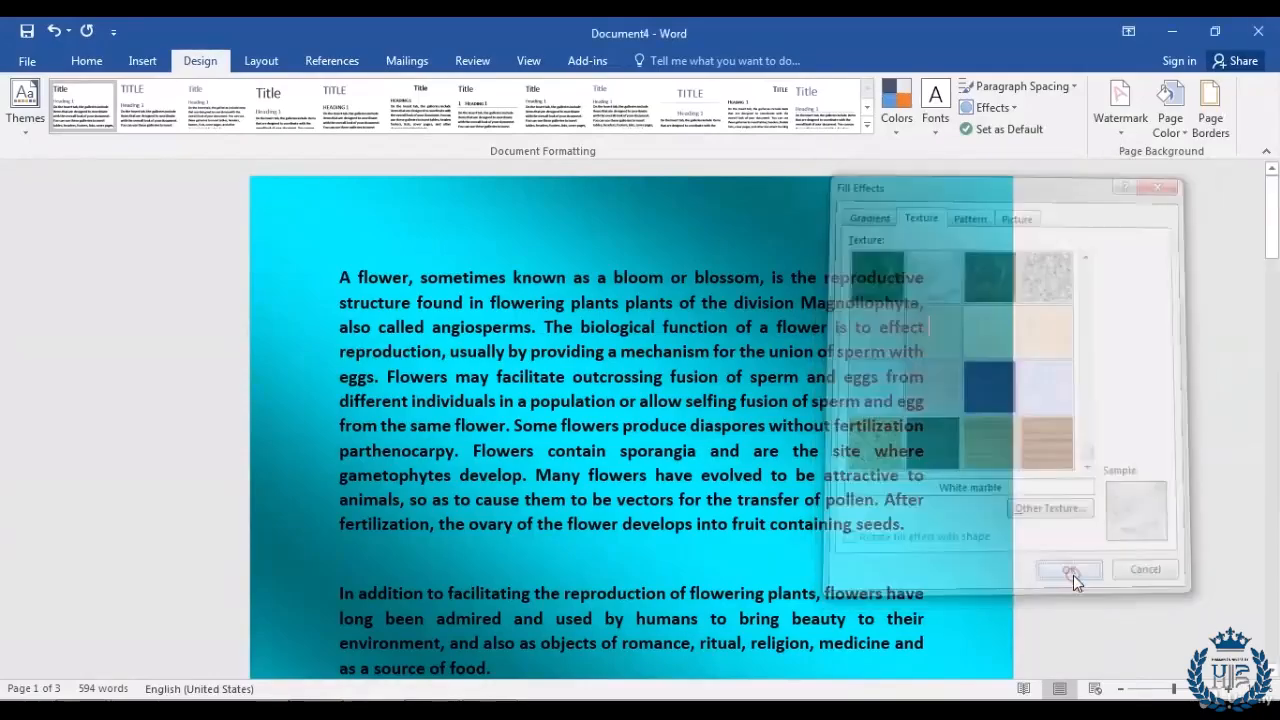
{"action": "scroll", "coordinate": [957, 434], "scroll_direction": "down", "scroll_amount": 15}
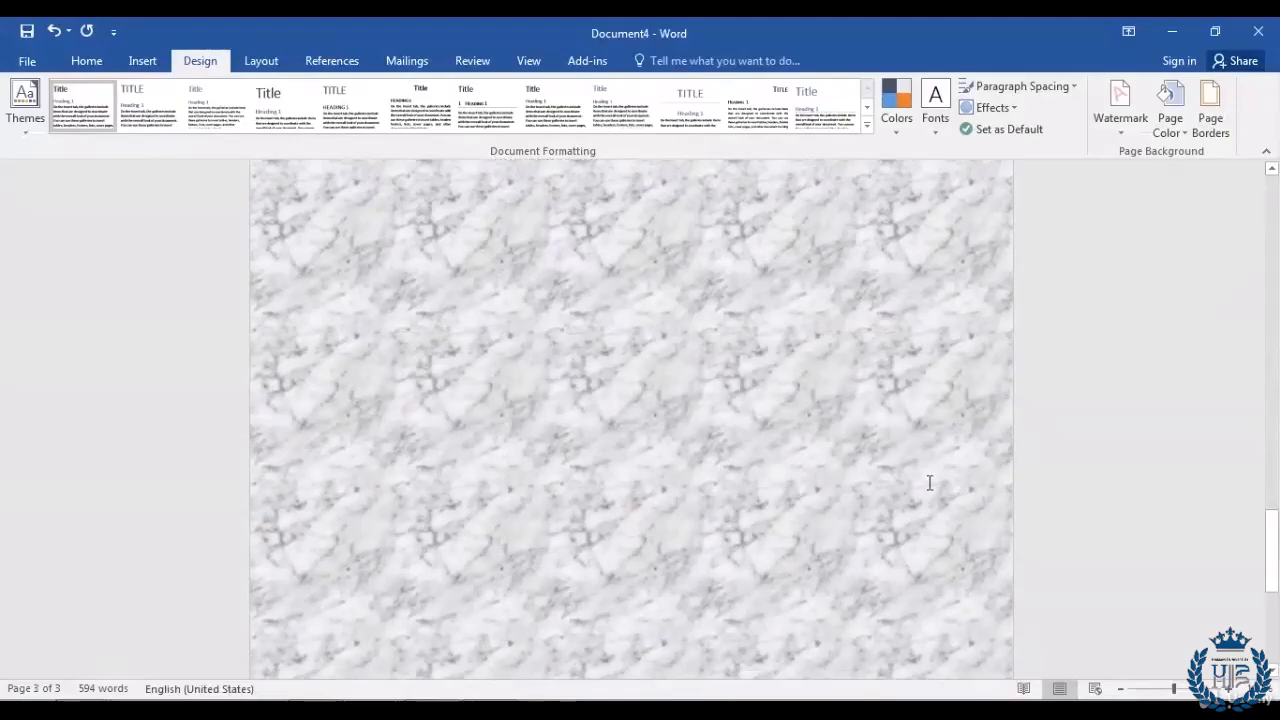
{"action": "scroll", "coordinate": [924, 495], "scroll_direction": "up", "scroll_amount": 20}
{"action": "scroll", "coordinate": [924, 495], "scroll_direction": "up", "scroll_amount": 6}
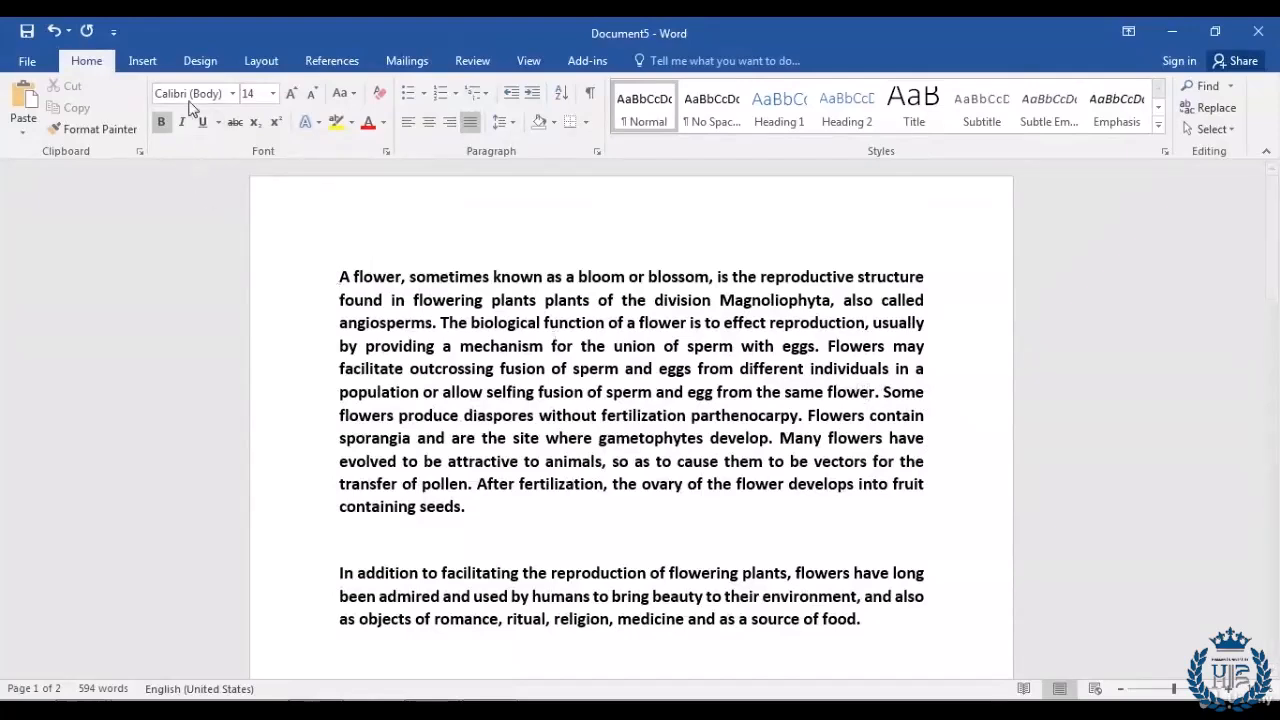
Step: Add a thick solid box border around every page
{"action": "left_click", "coordinate": [199, 61]}
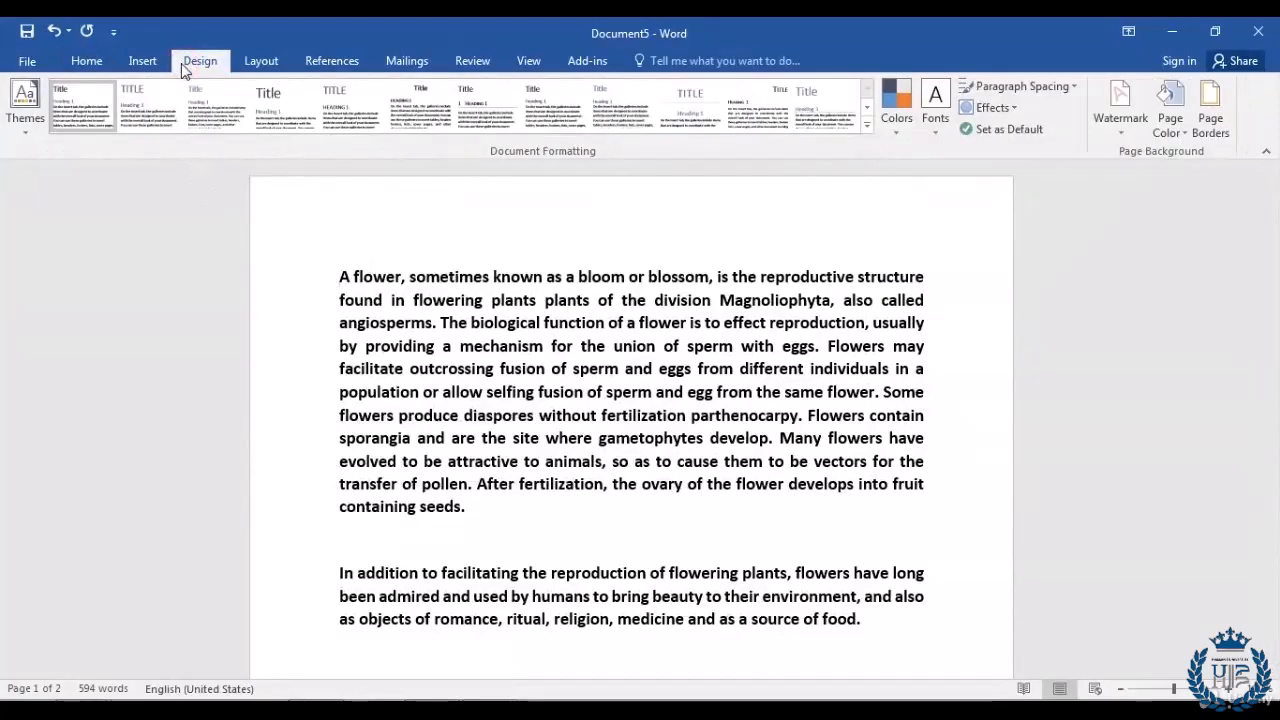
{"action": "left_click", "coordinate": [1213, 120]}
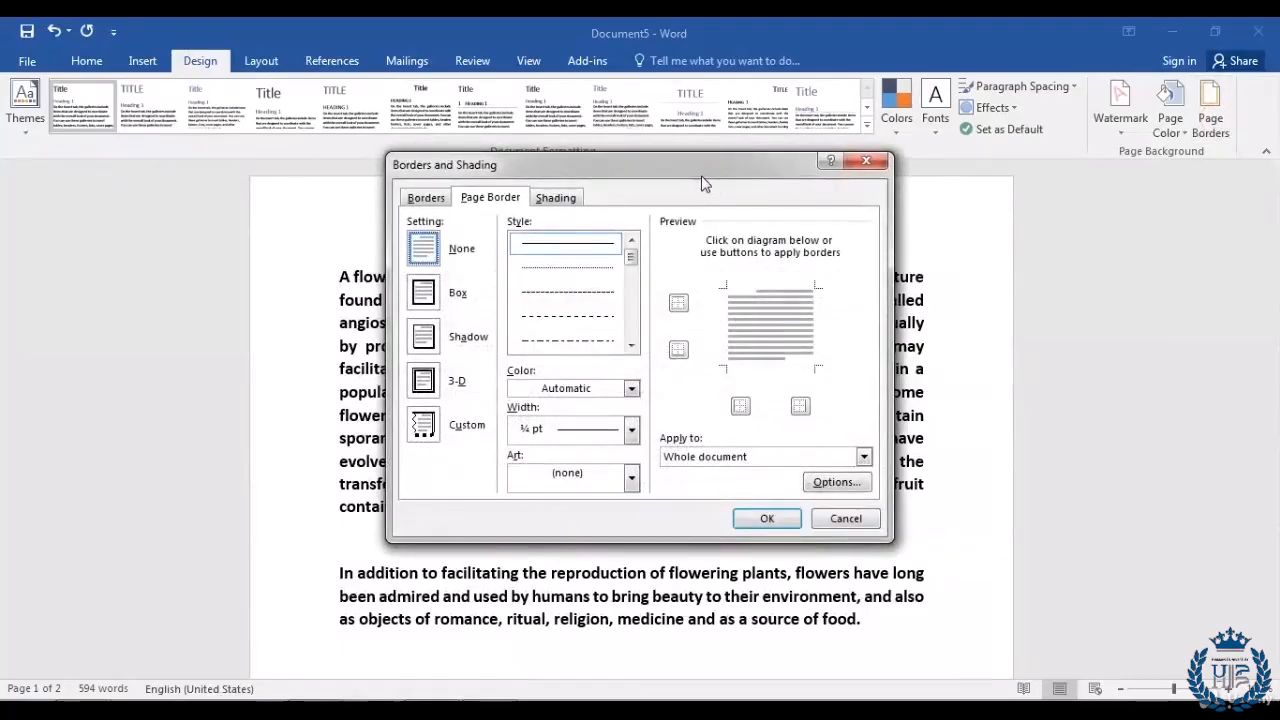
{"action": "left_click_drag", "start_coordinate": [693, 176], "coordinate": [754, 175]}
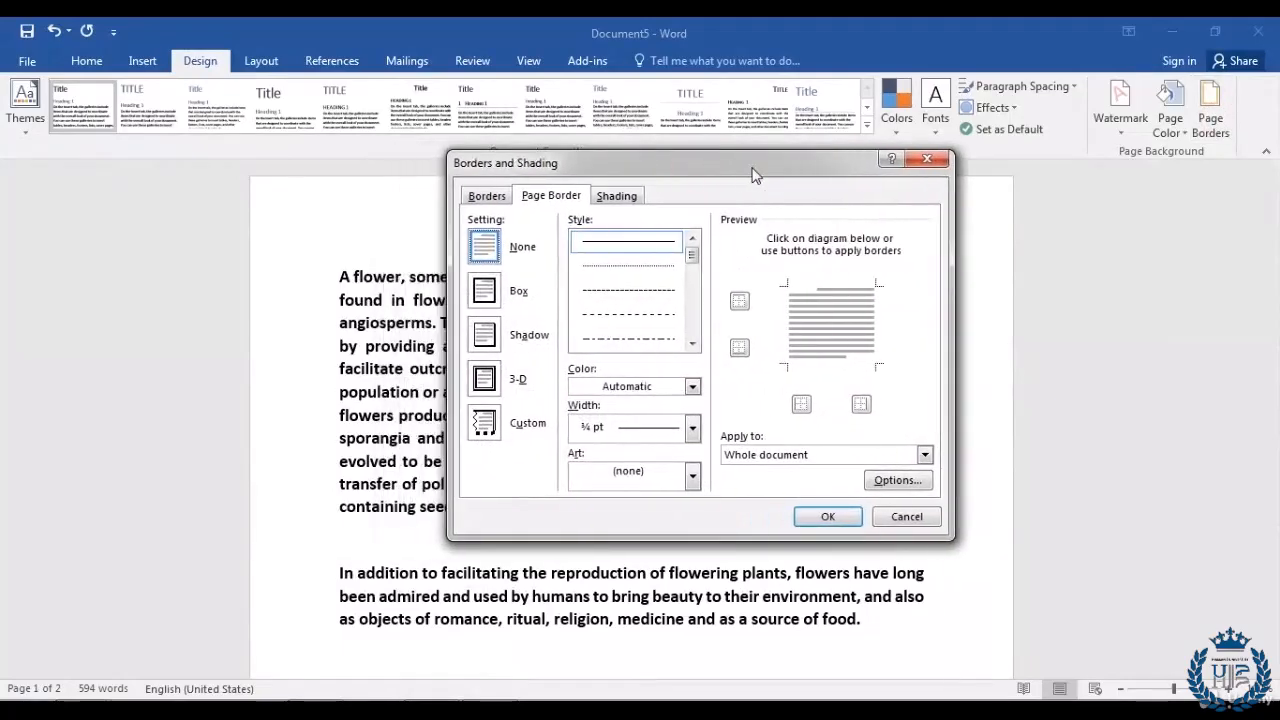
{"action": "left_click", "coordinate": [692, 345]}
{"action": "left_click", "coordinate": [692, 345]}
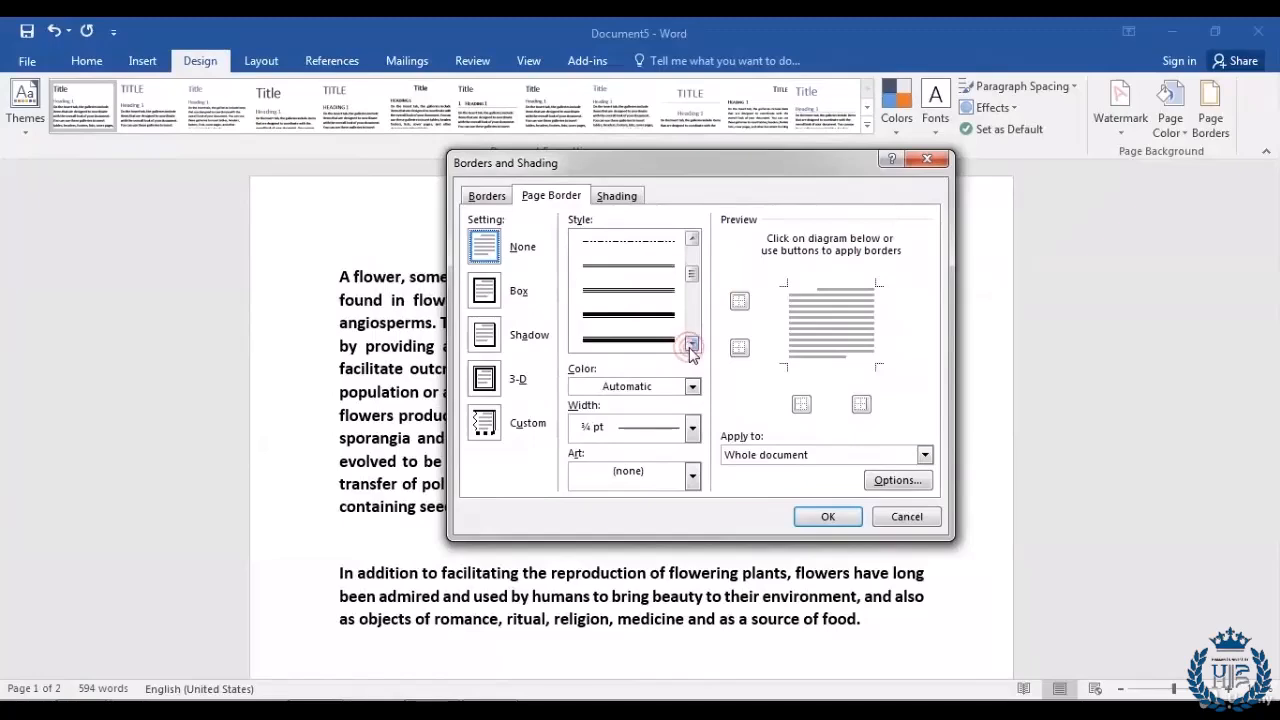
{"action": "left_click", "coordinate": [691, 344]}
{"action": "left_click", "coordinate": [633, 320]}
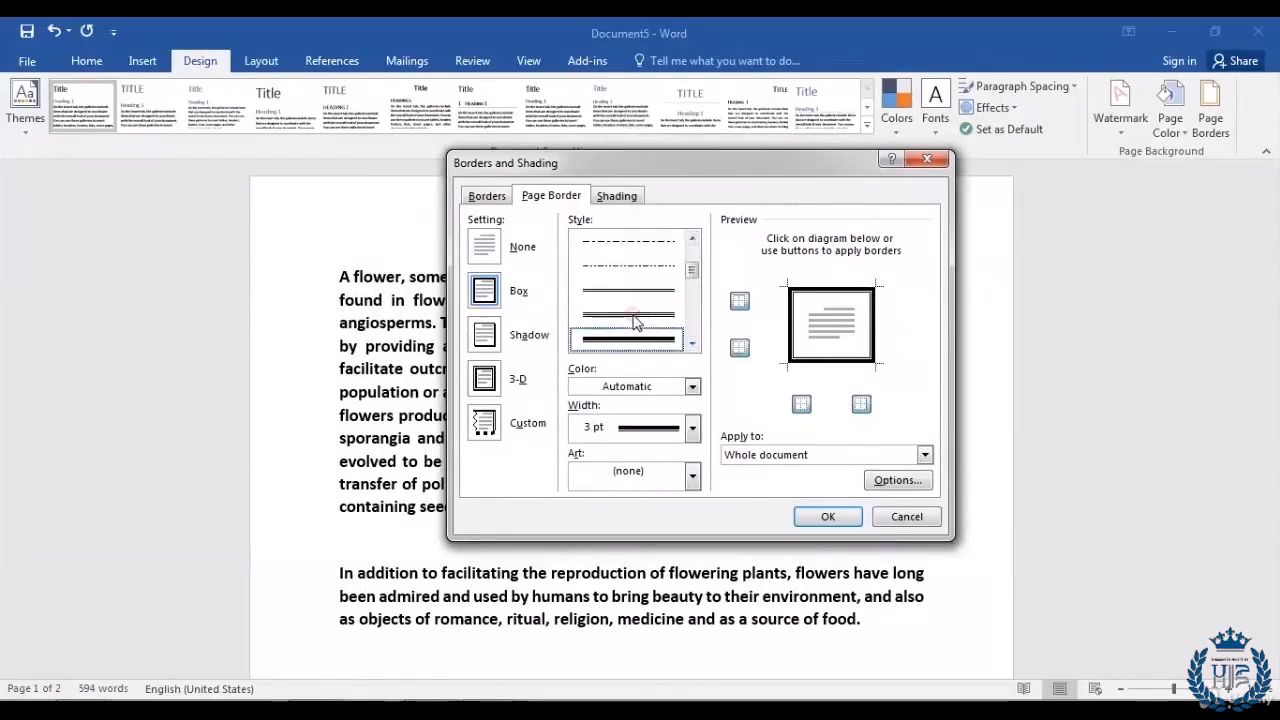
{"action": "left_click", "coordinate": [826, 516]}
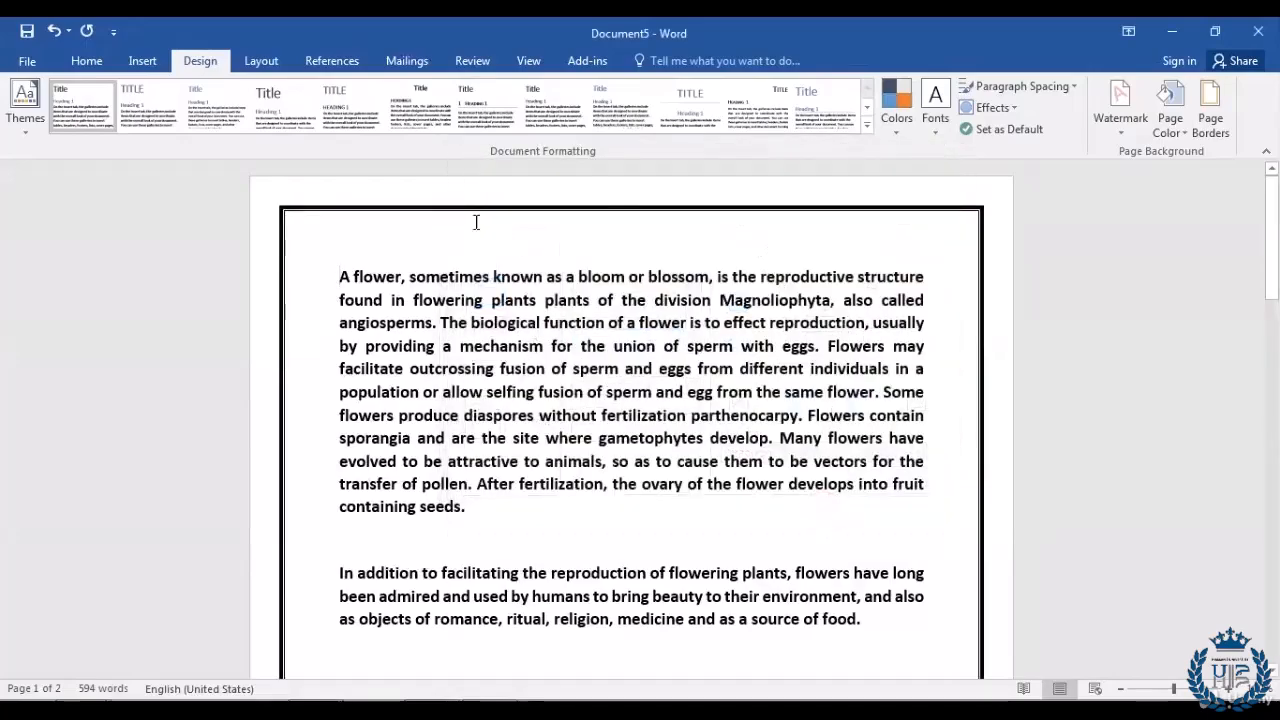
{"action": "scroll", "coordinate": [943, 271], "scroll_direction": "down", "scroll_amount": 10}
{"action": "scroll", "coordinate": [937, 289], "scroll_direction": "down", "scroll_amount": 10}
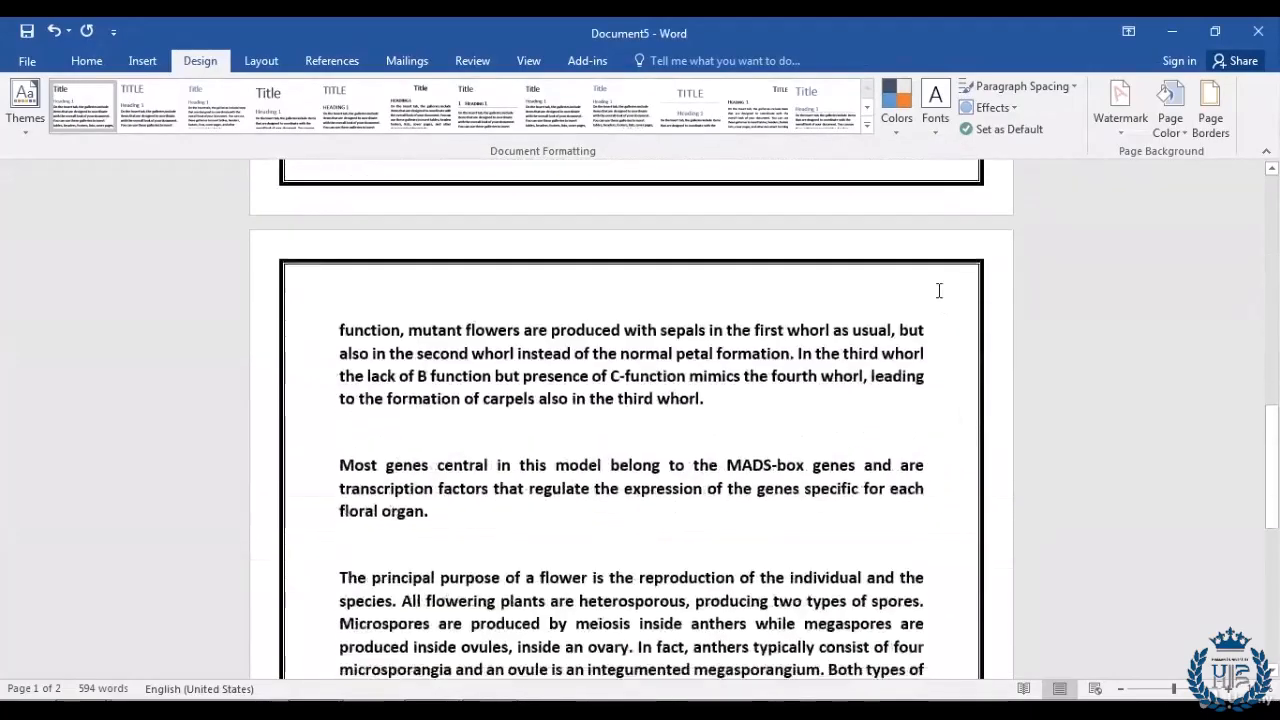
{"action": "scroll", "coordinate": [877, 397], "scroll_direction": "up", "scroll_amount": 8}
{"action": "scroll", "coordinate": [877, 397], "scroll_direction": "up", "scroll_amount": 10}
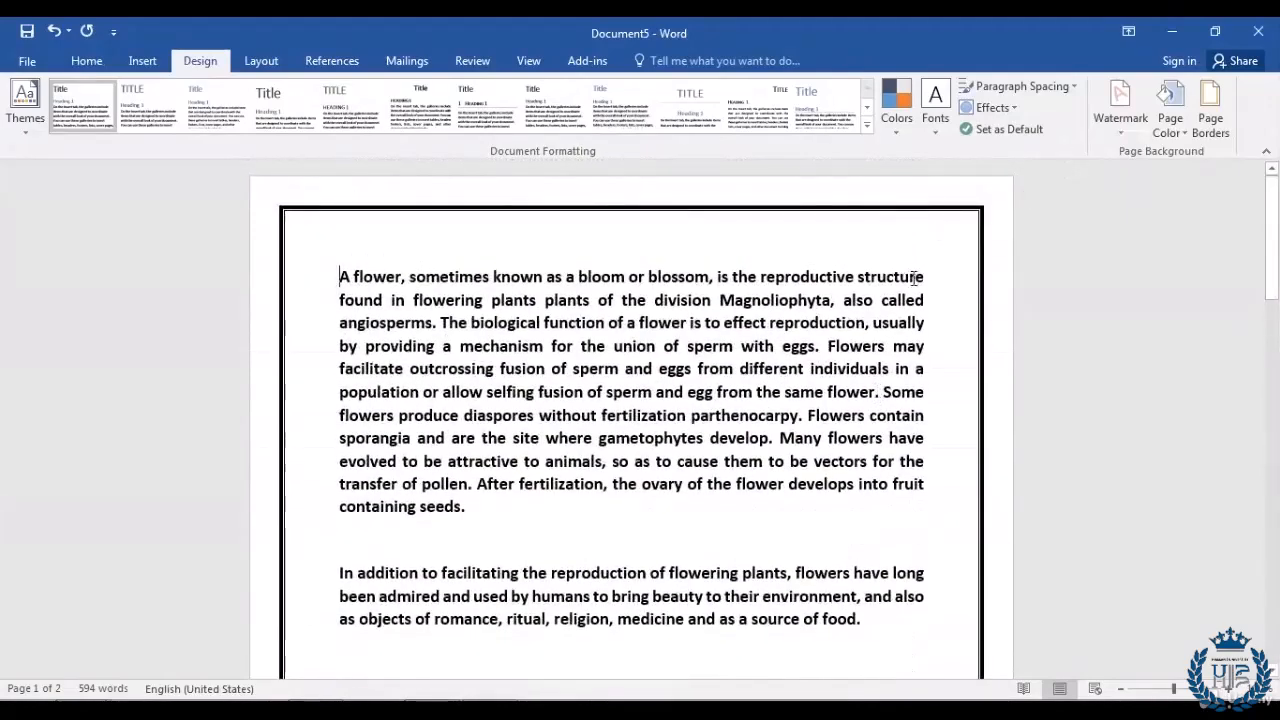
Step: Increase the page border width to 6 pt
{"action": "left_click", "coordinate": [1208, 108]}
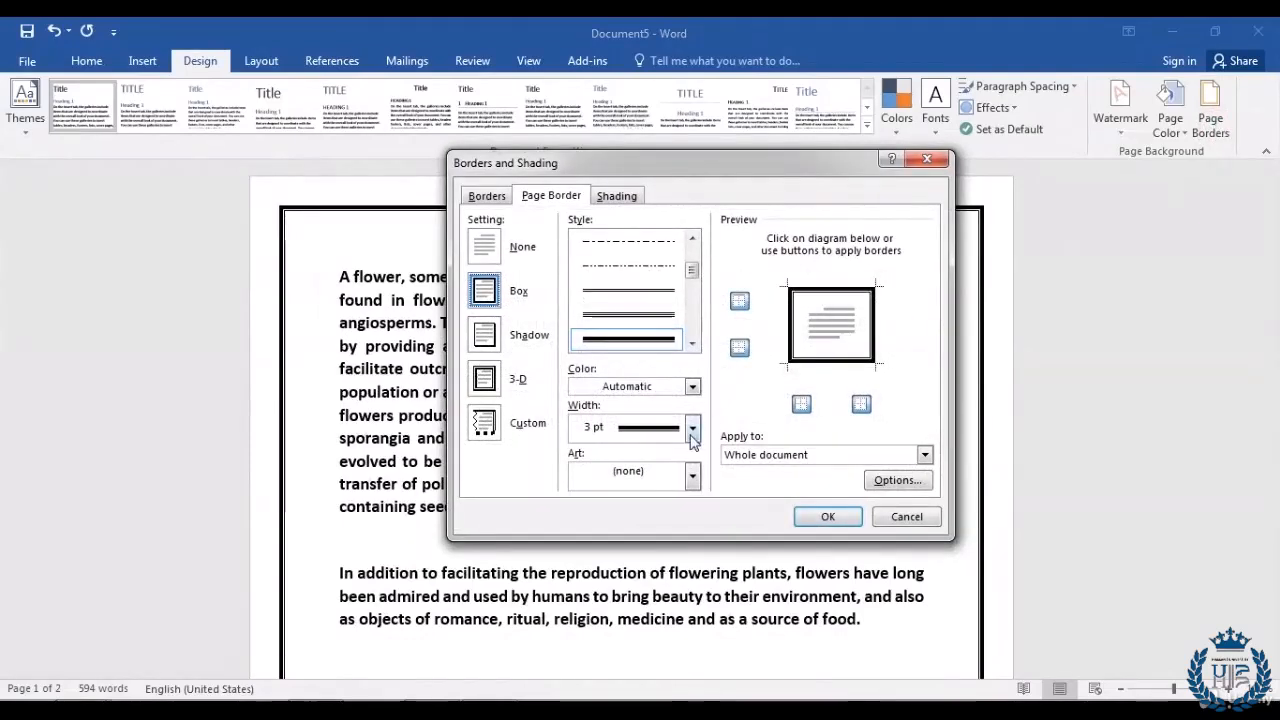
{"action": "left_click", "coordinate": [692, 430]}
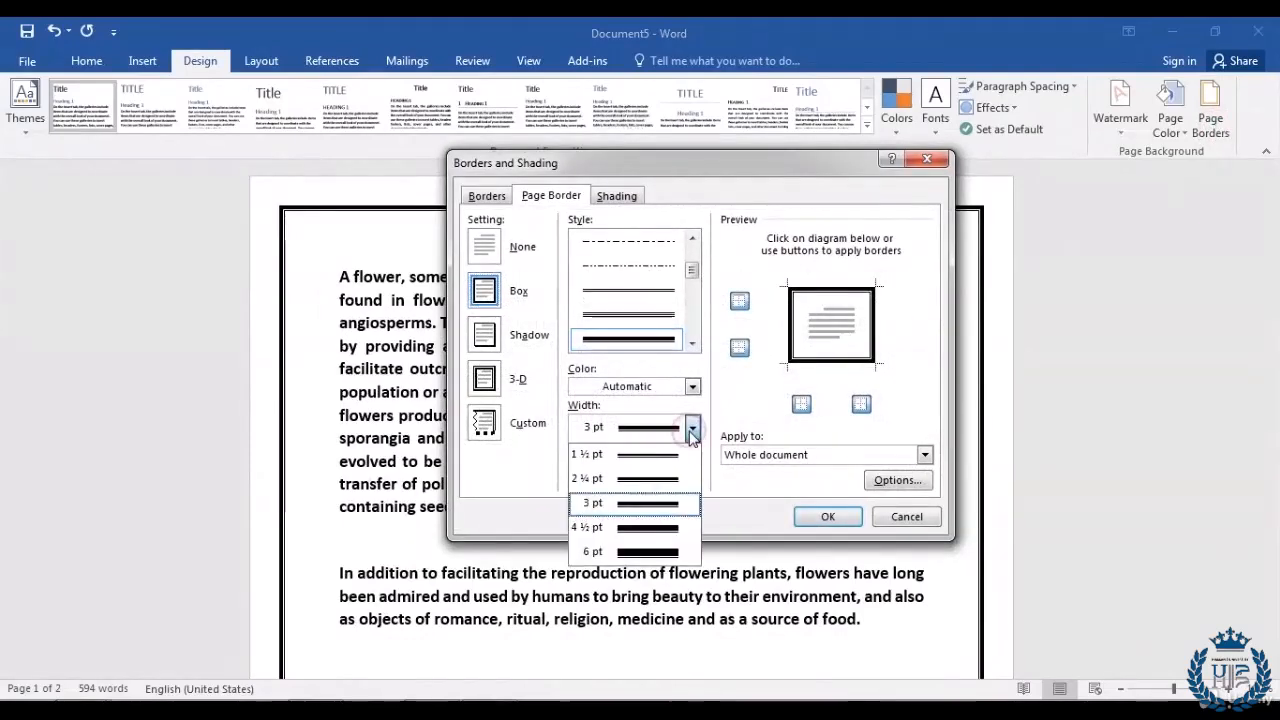
{"action": "left_click", "coordinate": [641, 552]}
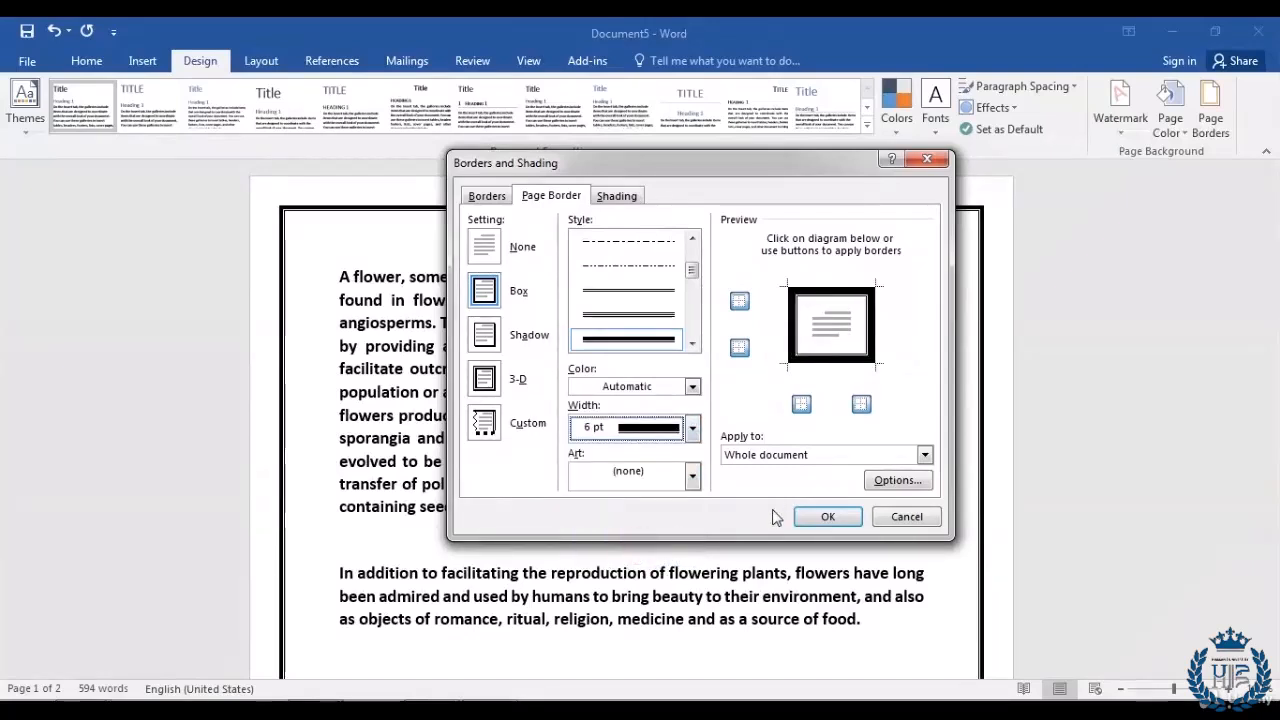
{"action": "left_click", "coordinate": [829, 516]}
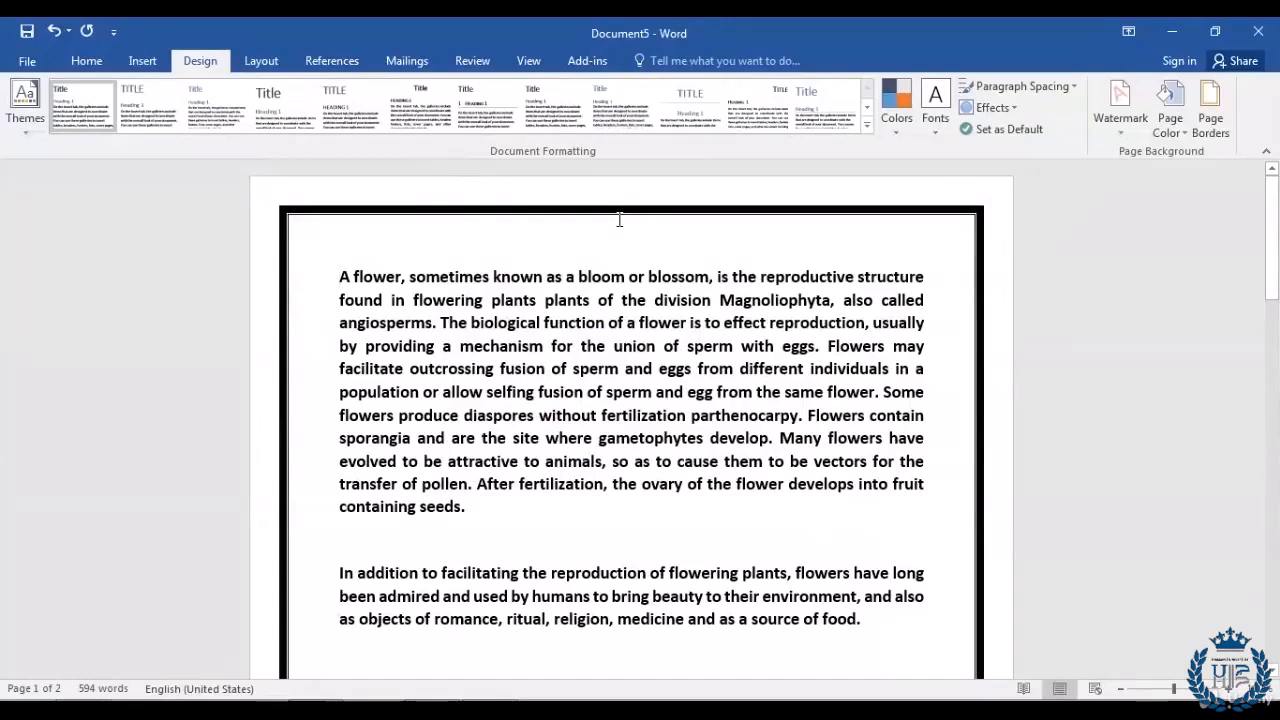
Step: Change the page border to a dash-dot line style
{"action": "left_click", "coordinate": [1179, 134]}
{"action": "left_click", "coordinate": [813, 375]}
{"action": "left_click", "coordinate": [1208, 125]}
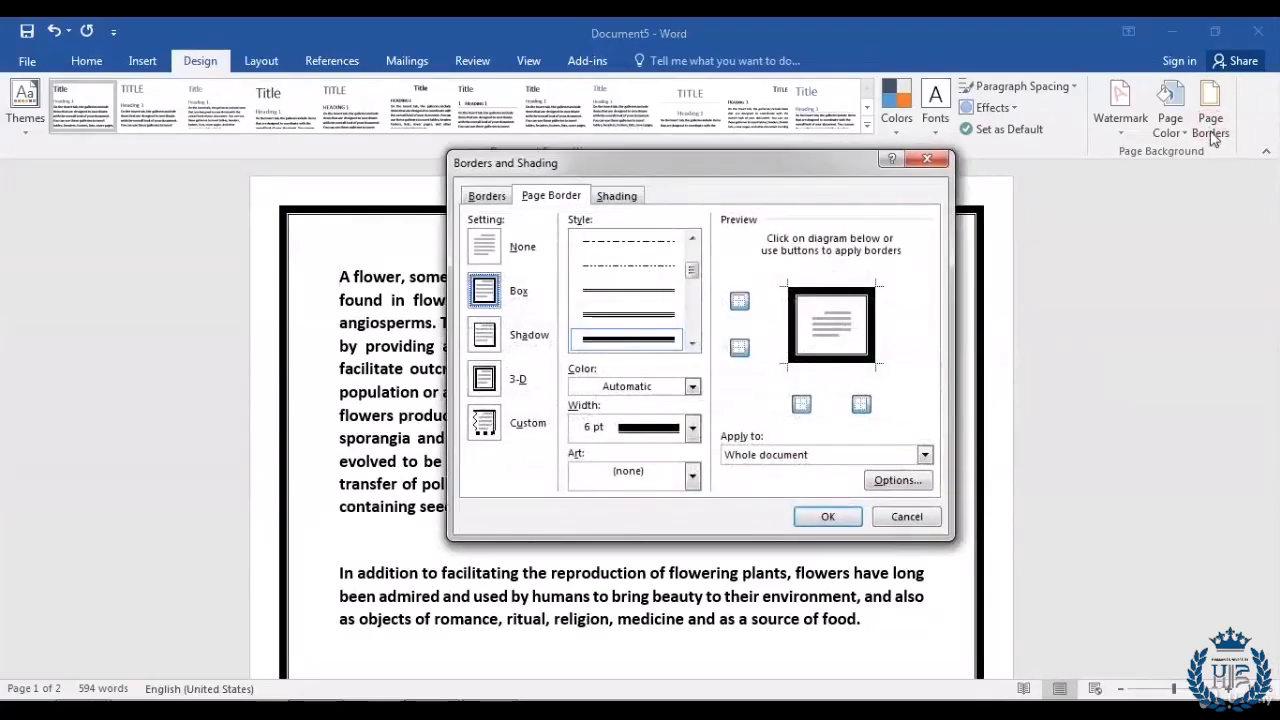
{"action": "left_click", "coordinate": [692, 343]}
{"action": "left_click", "coordinate": [692, 343]}
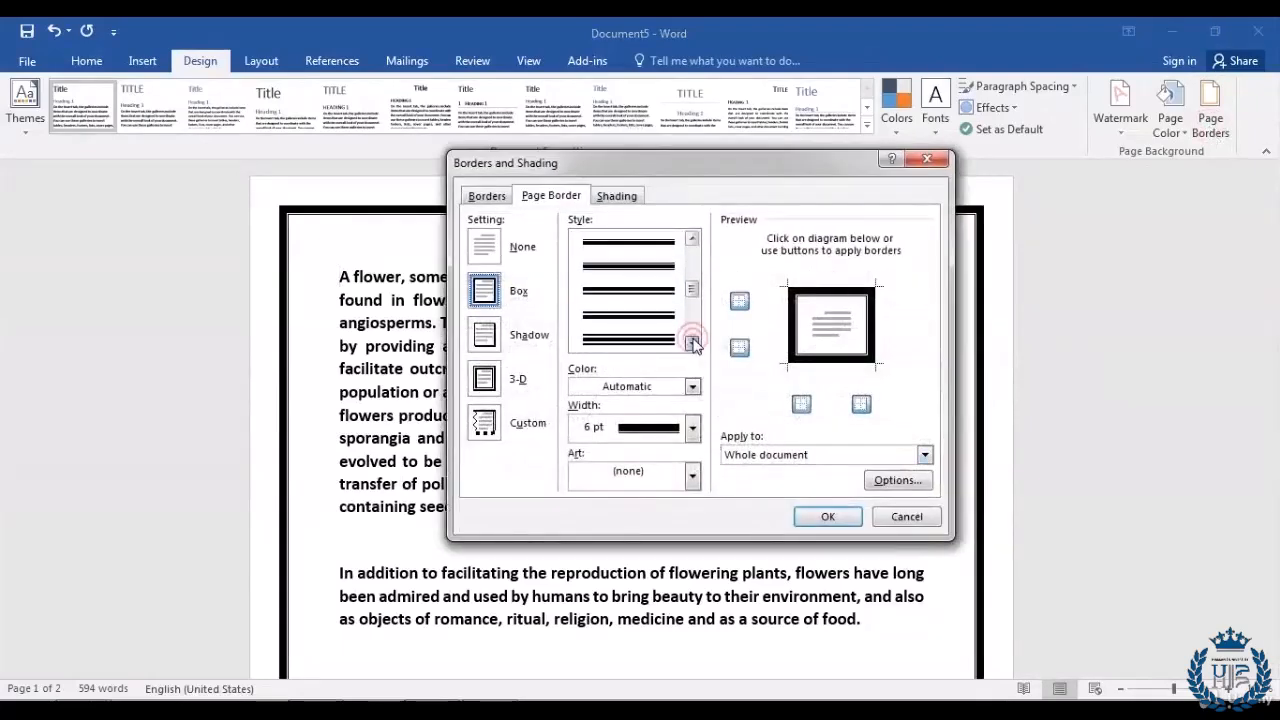
{"action": "left_click", "coordinate": [692, 343]}
{"action": "left_click", "coordinate": [692, 343]}
{"action": "left_click", "coordinate": [692, 343]}
{"action": "left_click", "coordinate": [692, 343]}
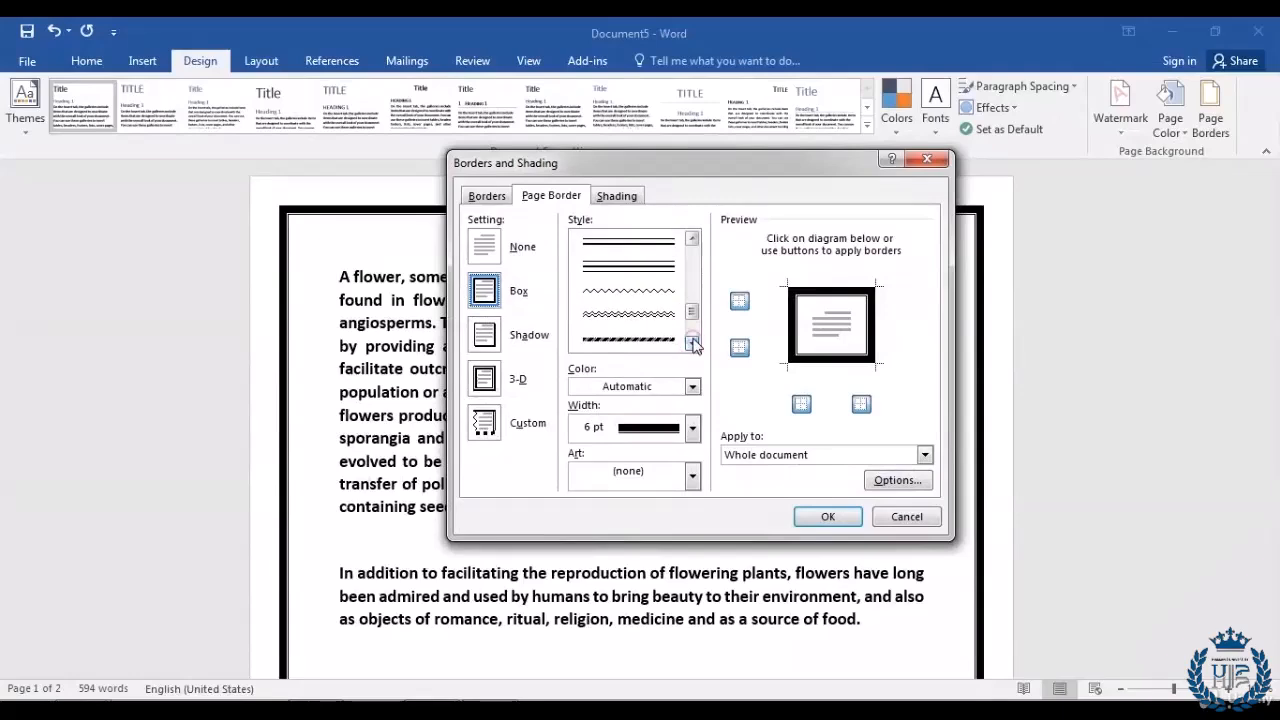
{"action": "left_click", "coordinate": [629, 339]}
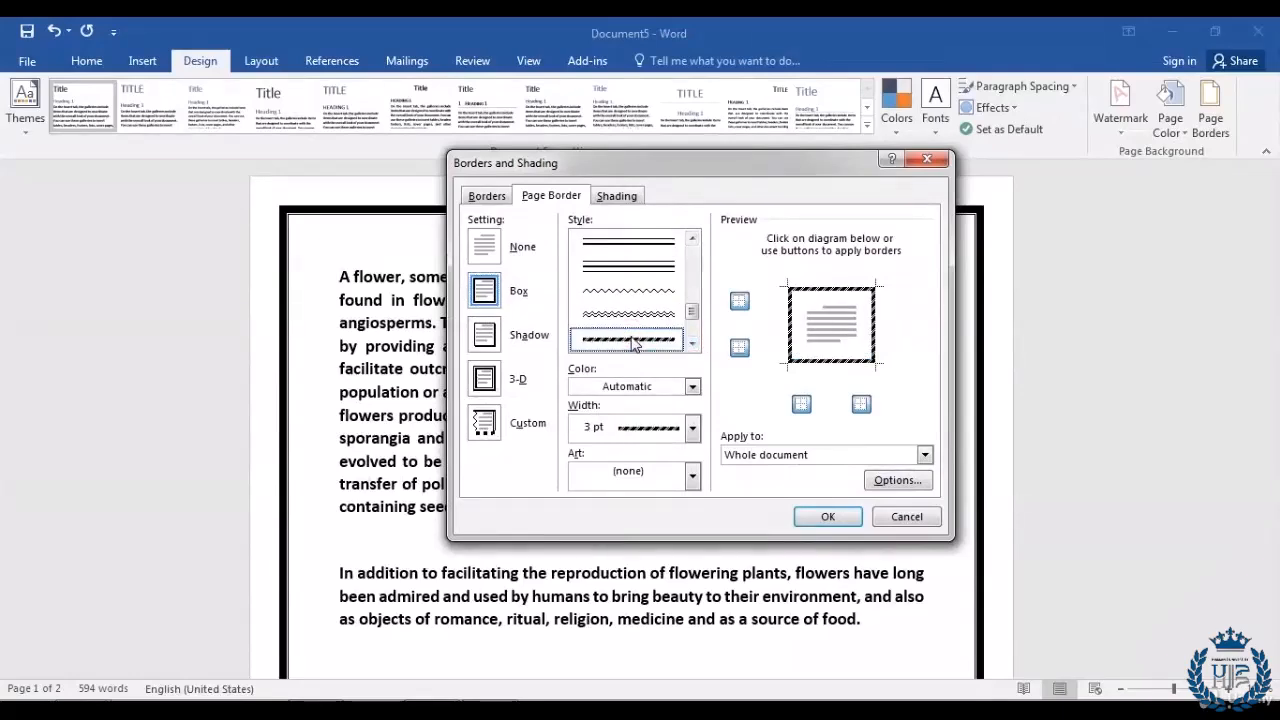
{"action": "left_click", "coordinate": [828, 517]}
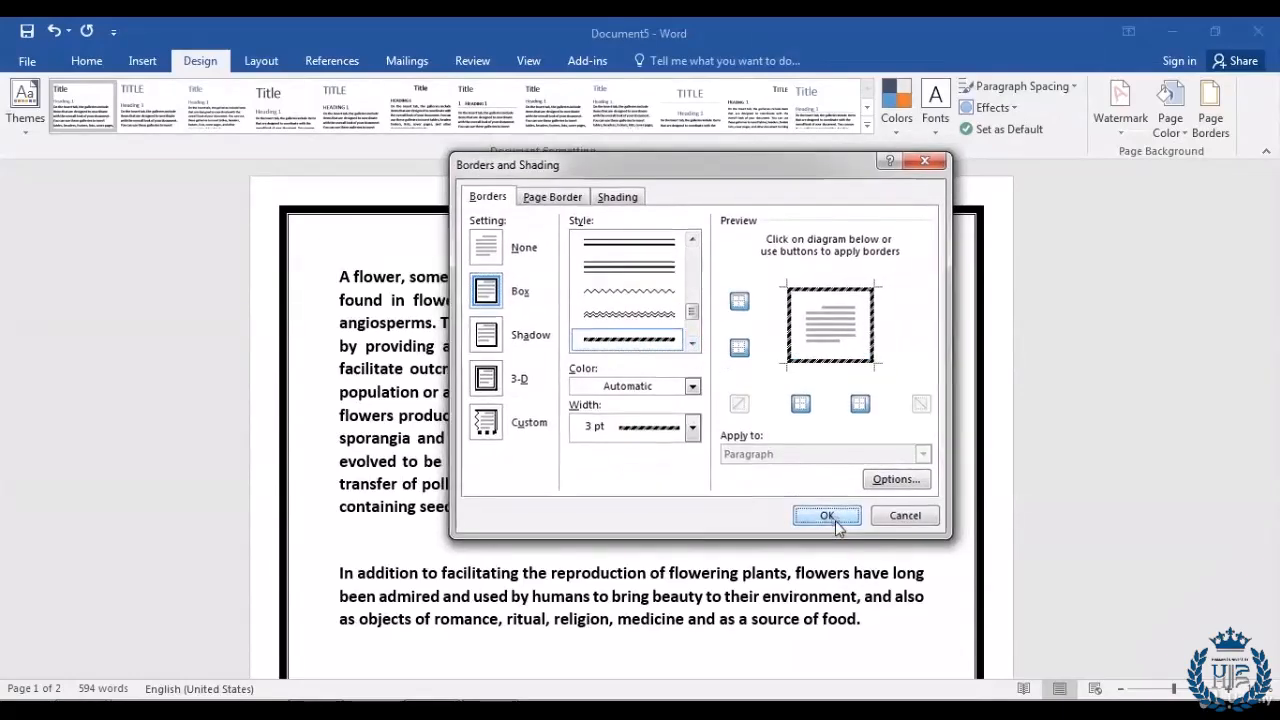
{"action": "scroll", "coordinate": [481, 347], "scroll_direction": "down", "scroll_amount": 3}
{"action": "scroll", "coordinate": [481, 347], "scroll_direction": "down", "scroll_amount": 10}
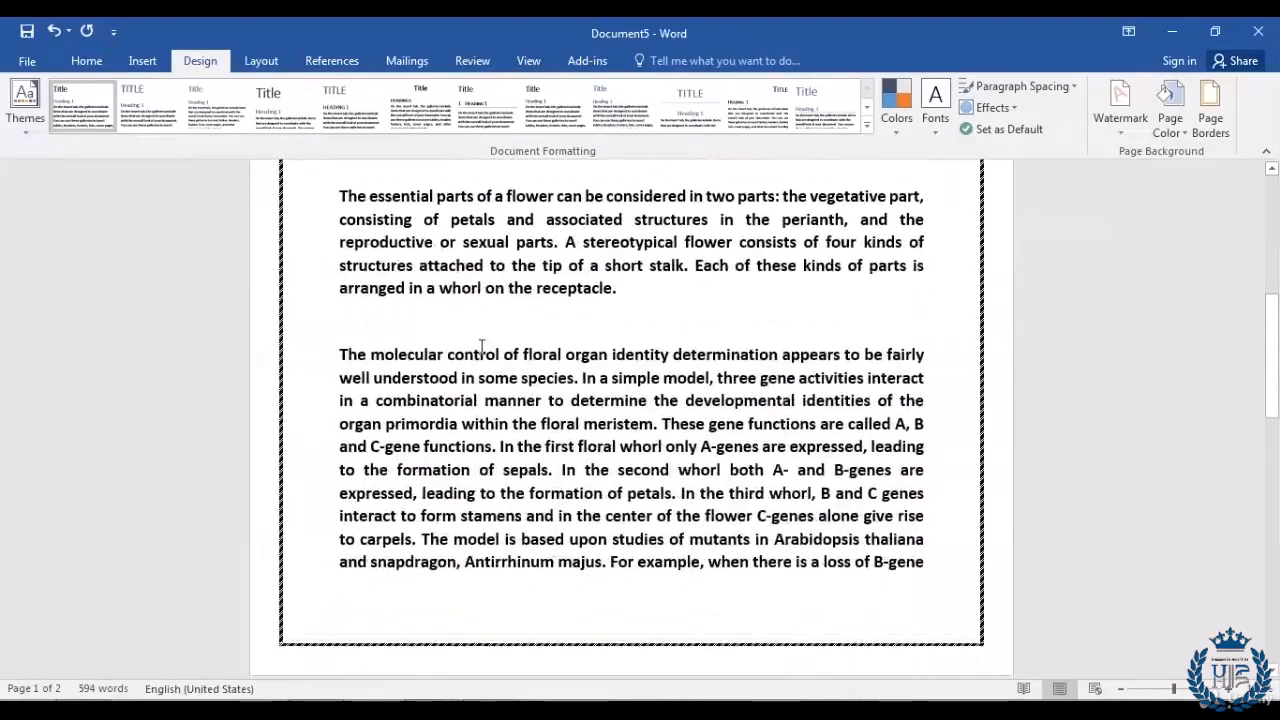
{"action": "scroll", "coordinate": [489, 521], "scroll_direction": "up", "scroll_amount": 4}
{"action": "scroll", "coordinate": [489, 521], "scroll_direction": "up", "scroll_amount": 6}
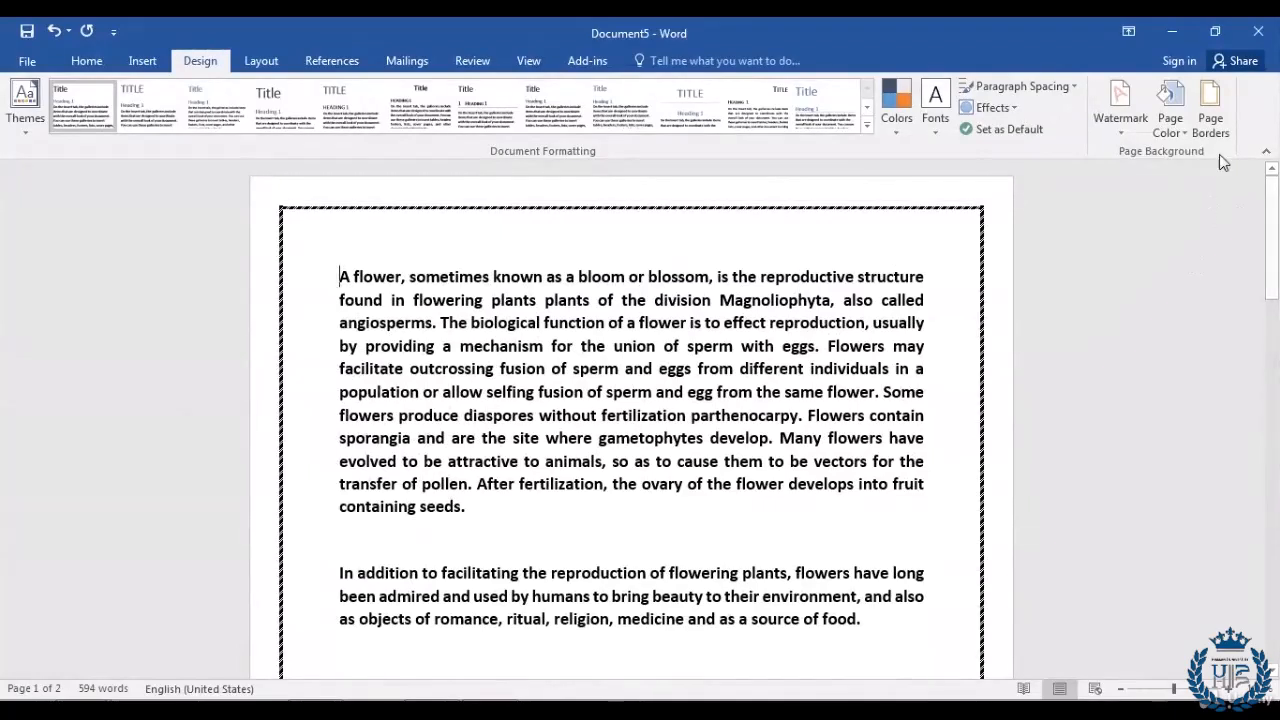
Step: Replace the dash-dot border with the flower pattern from the Art list
{"action": "left_click", "coordinate": [1212, 125]}
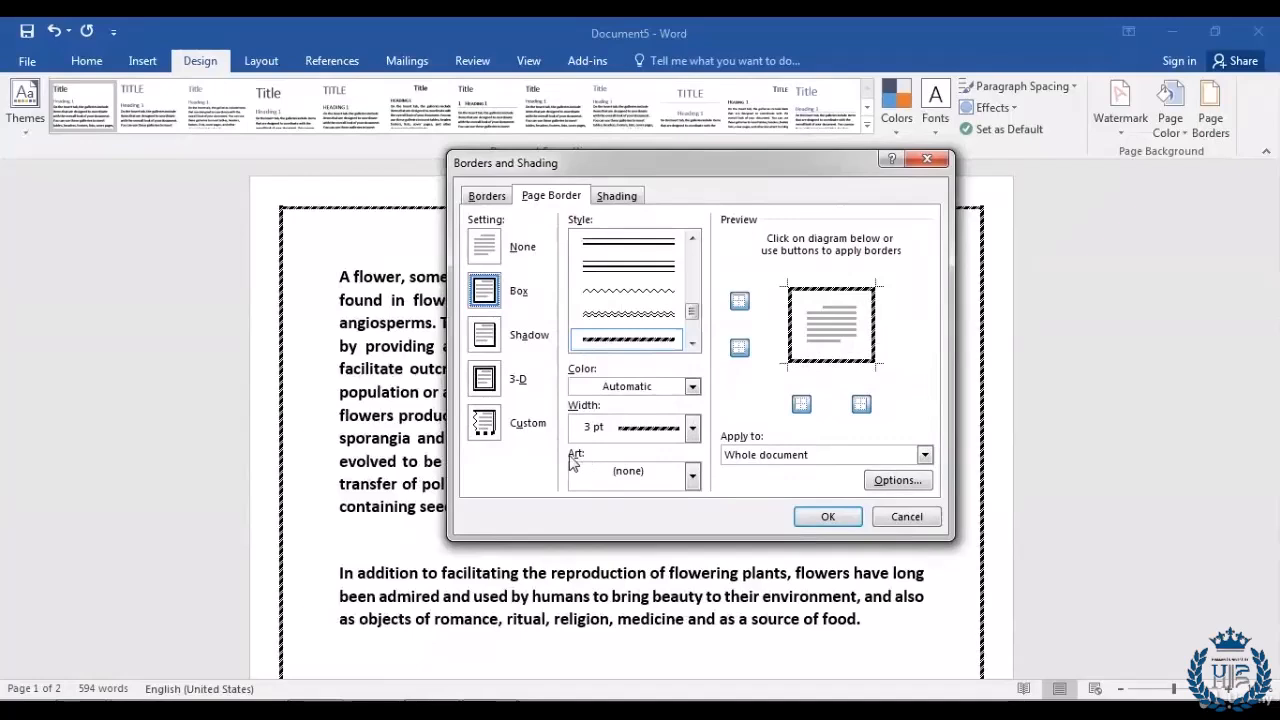
{"action": "left_click", "coordinate": [691, 477]}
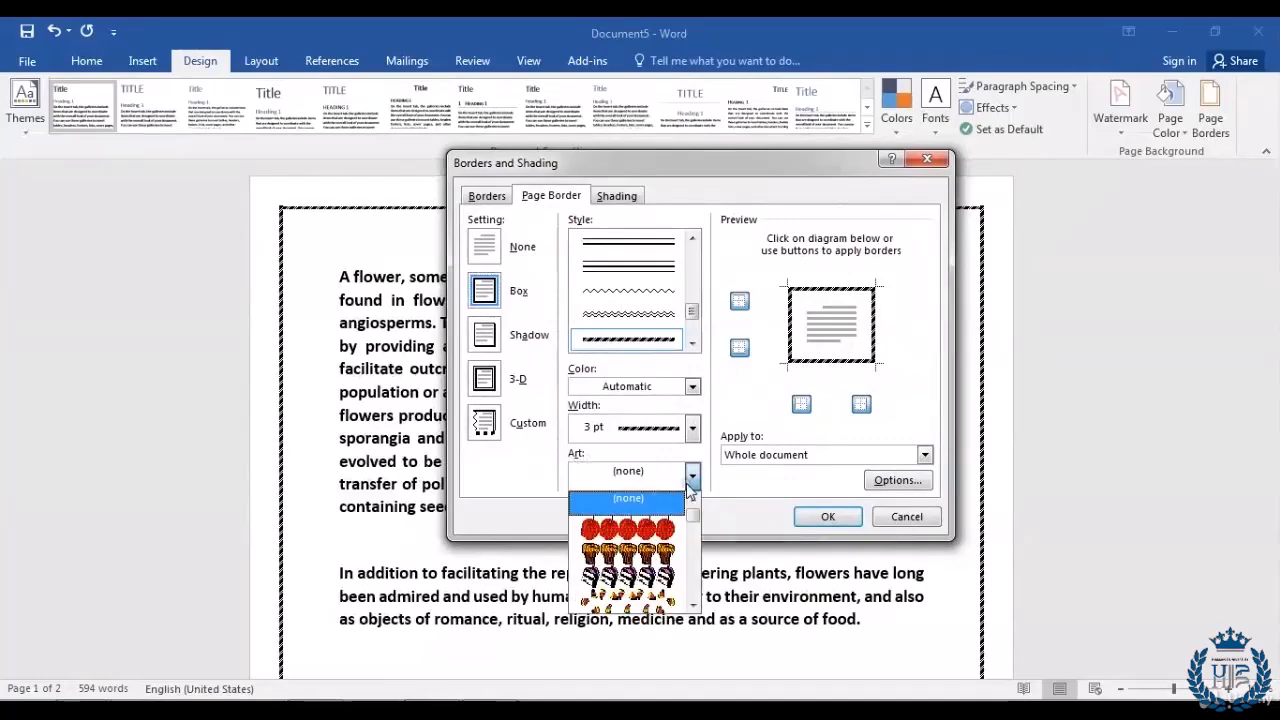
{"action": "scroll", "coordinate": [664, 552], "scroll_direction": "down", "scroll_amount": 4}
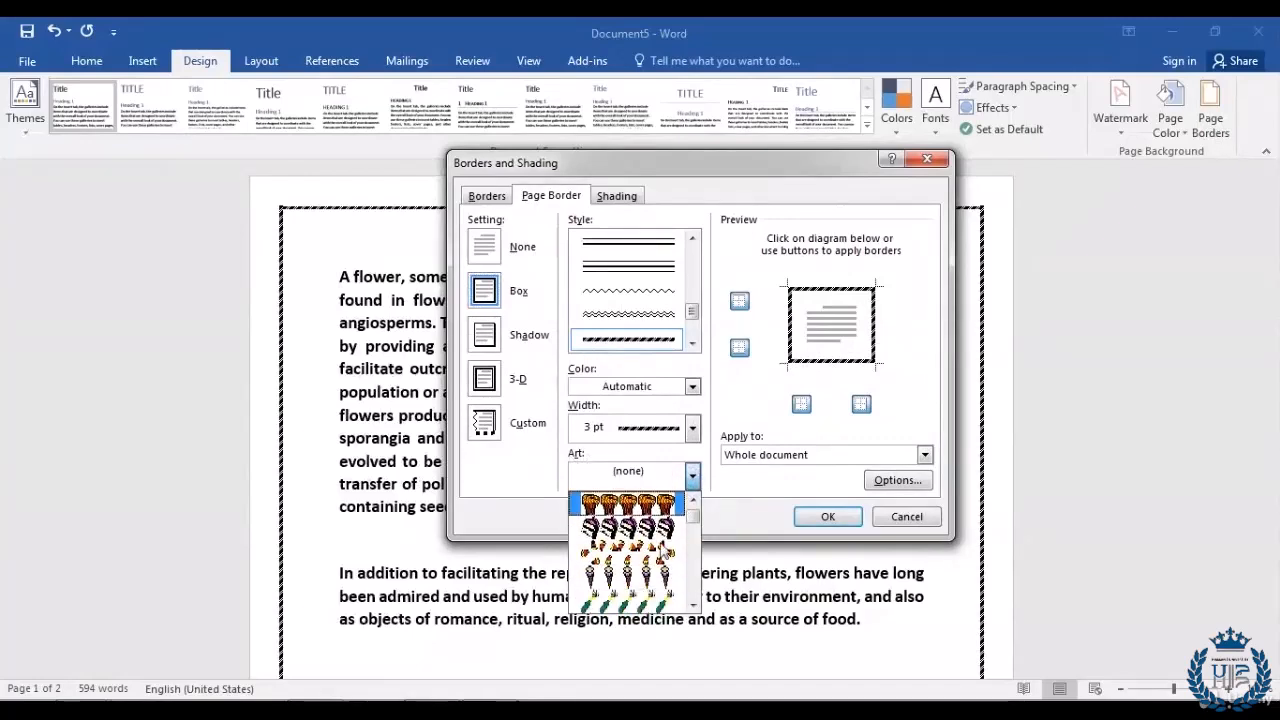
{"action": "scroll", "coordinate": [664, 552], "scroll_direction": "down", "scroll_amount": 4}
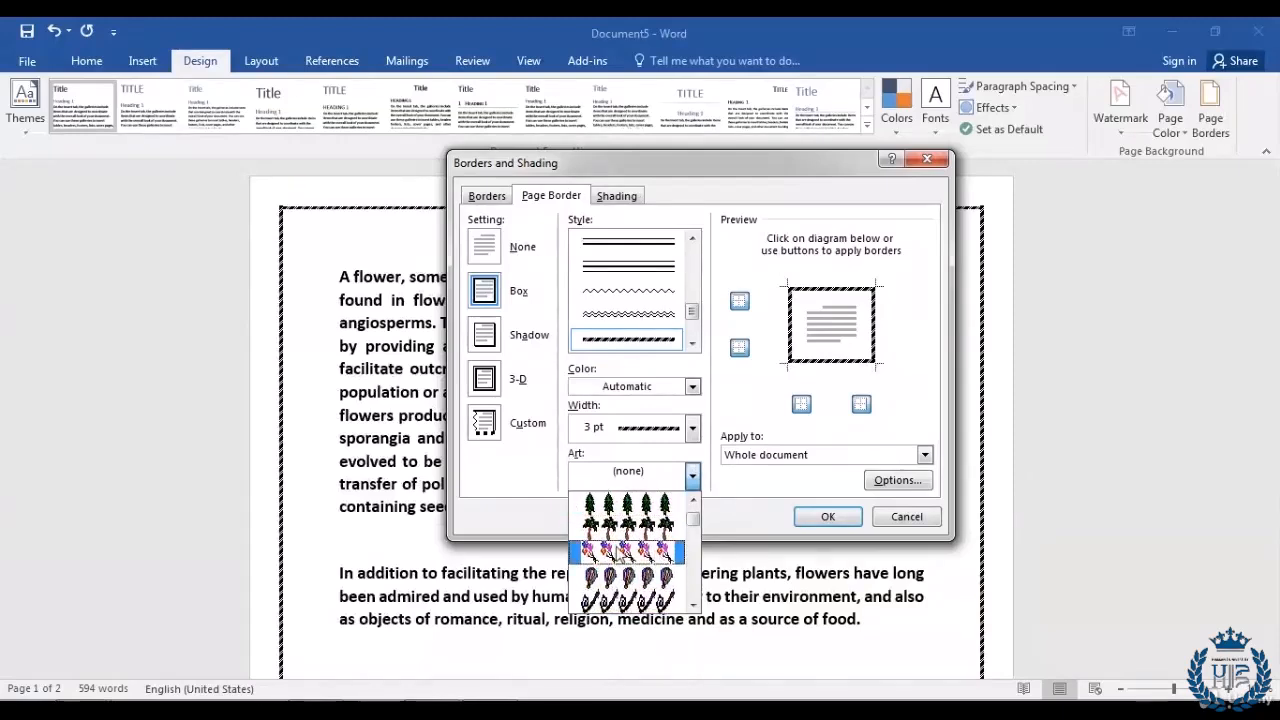
{"action": "left_click", "coordinate": [625, 551]}
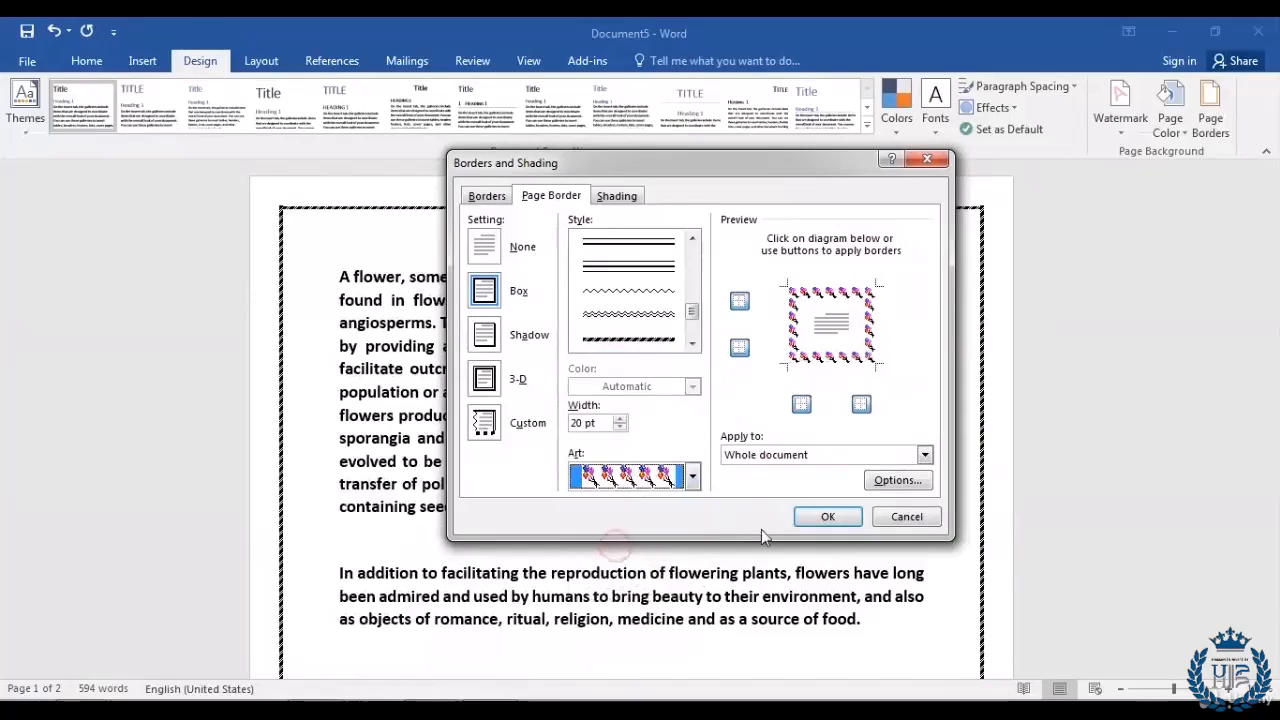
{"action": "left_click", "coordinate": [825, 516]}
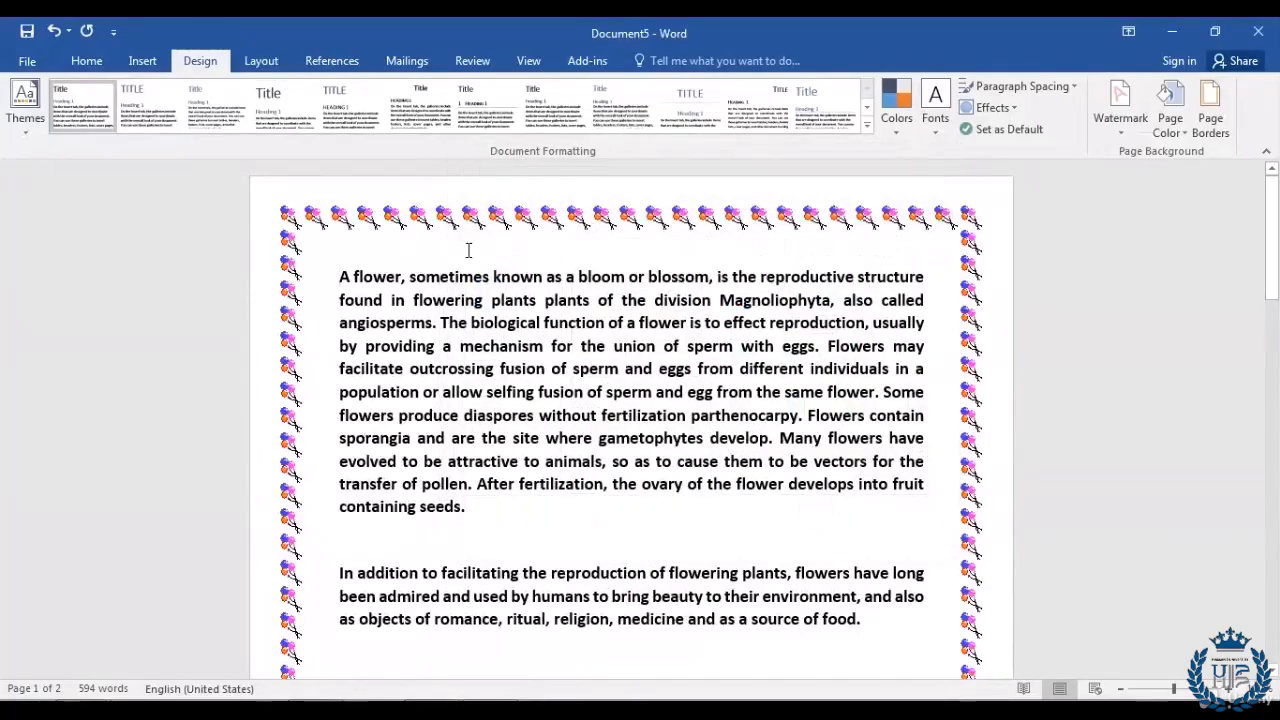
{"action": "scroll", "coordinate": [462, 385], "scroll_direction": "down", "scroll_amount": 2}
{"action": "scroll", "coordinate": [462, 385], "scroll_direction": "down", "scroll_amount": 15}
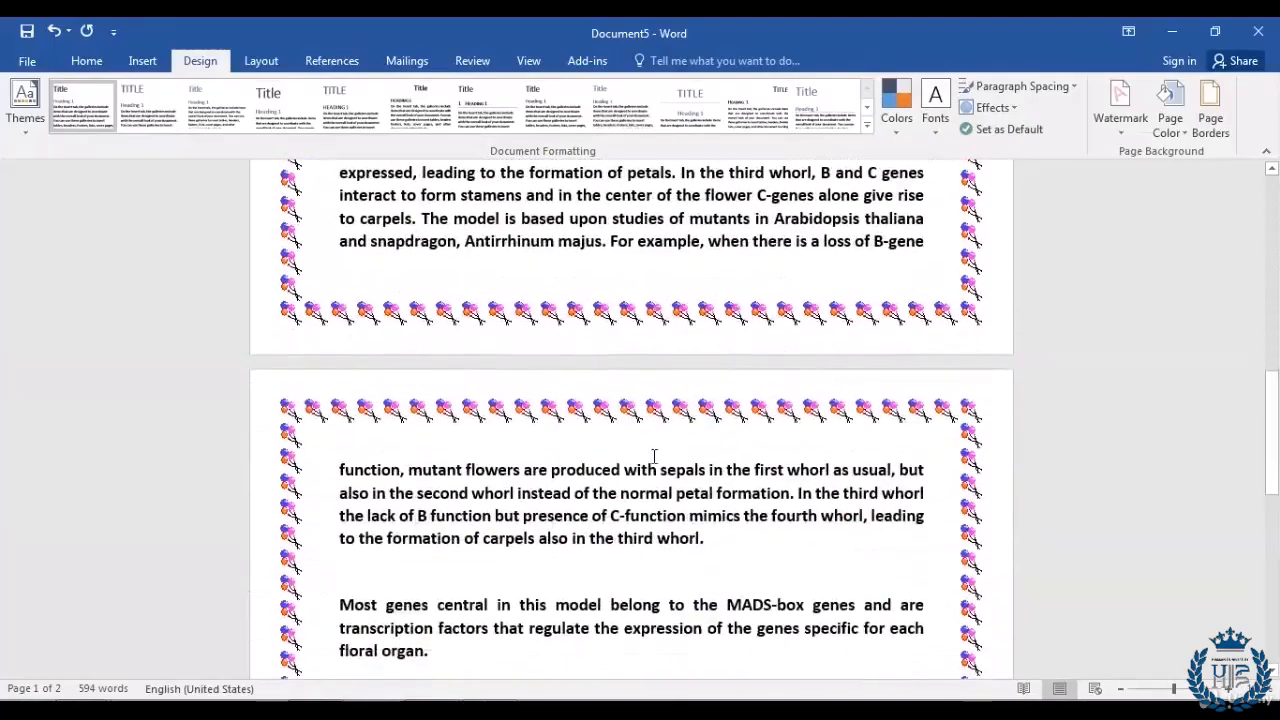
{"action": "scroll", "coordinate": [630, 515], "scroll_direction": "down", "scroll_amount": 3}
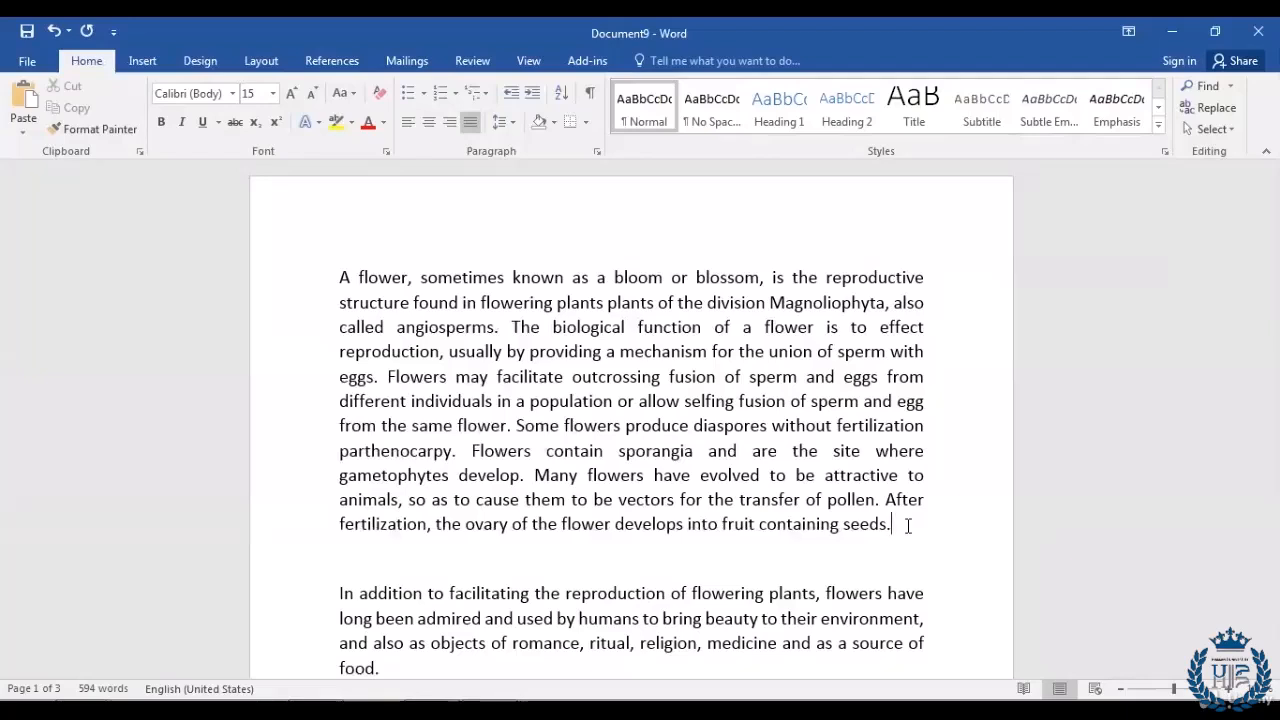
Step: Show the Layout ribbon commands for Document9
{"action": "left_click", "coordinate": [242, 62]}
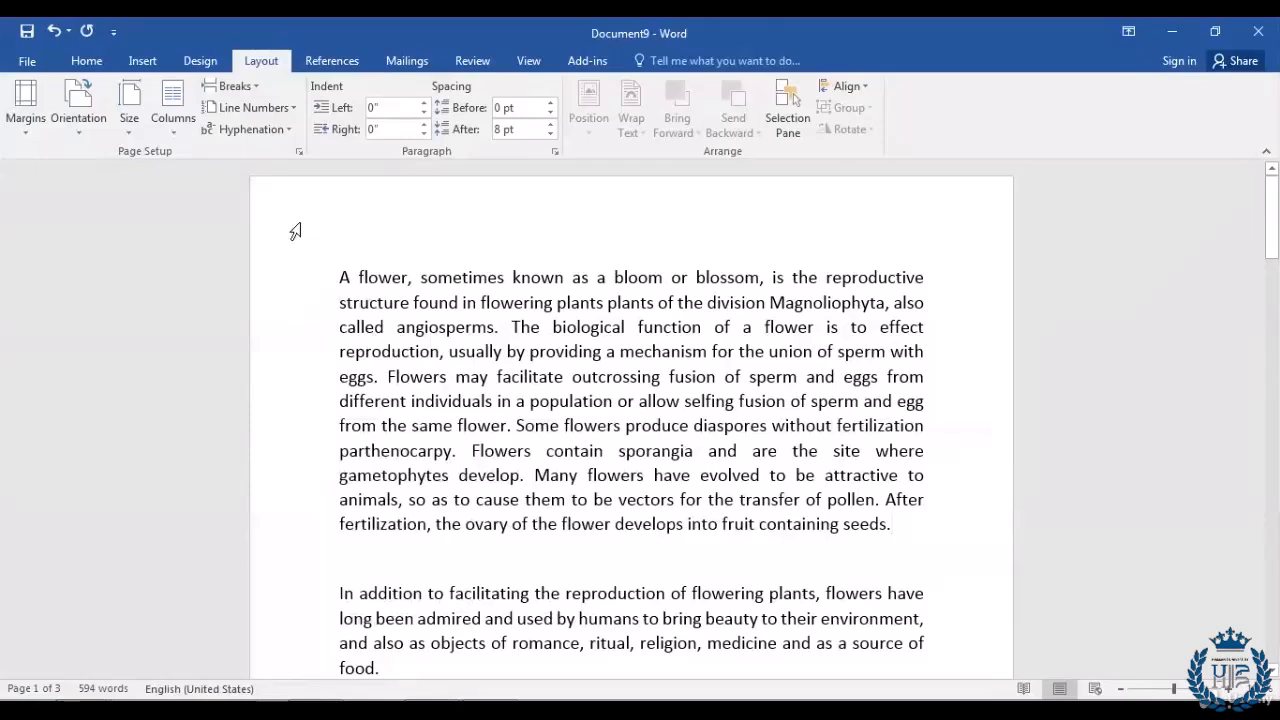
Step: Switch the pages to Landscape orientation, then back to Portrait
{"action": "left_click", "coordinate": [79, 130]}
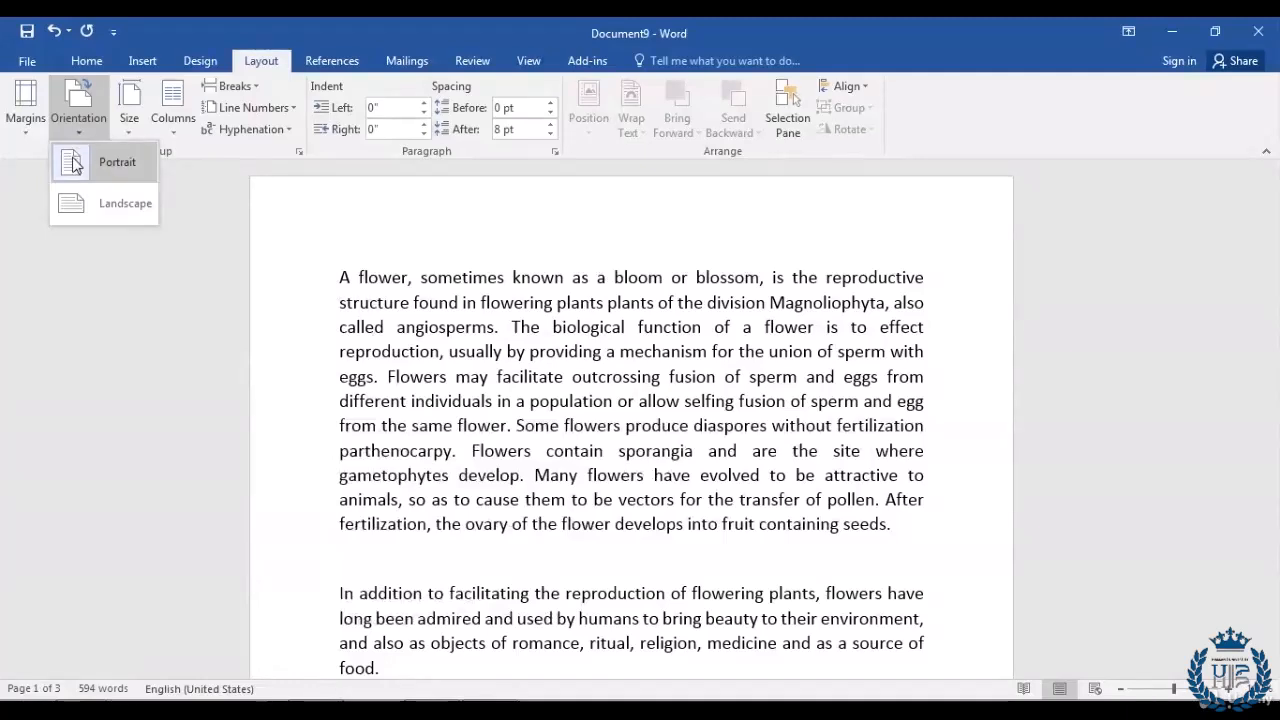
{"action": "left_click", "coordinate": [74, 205]}
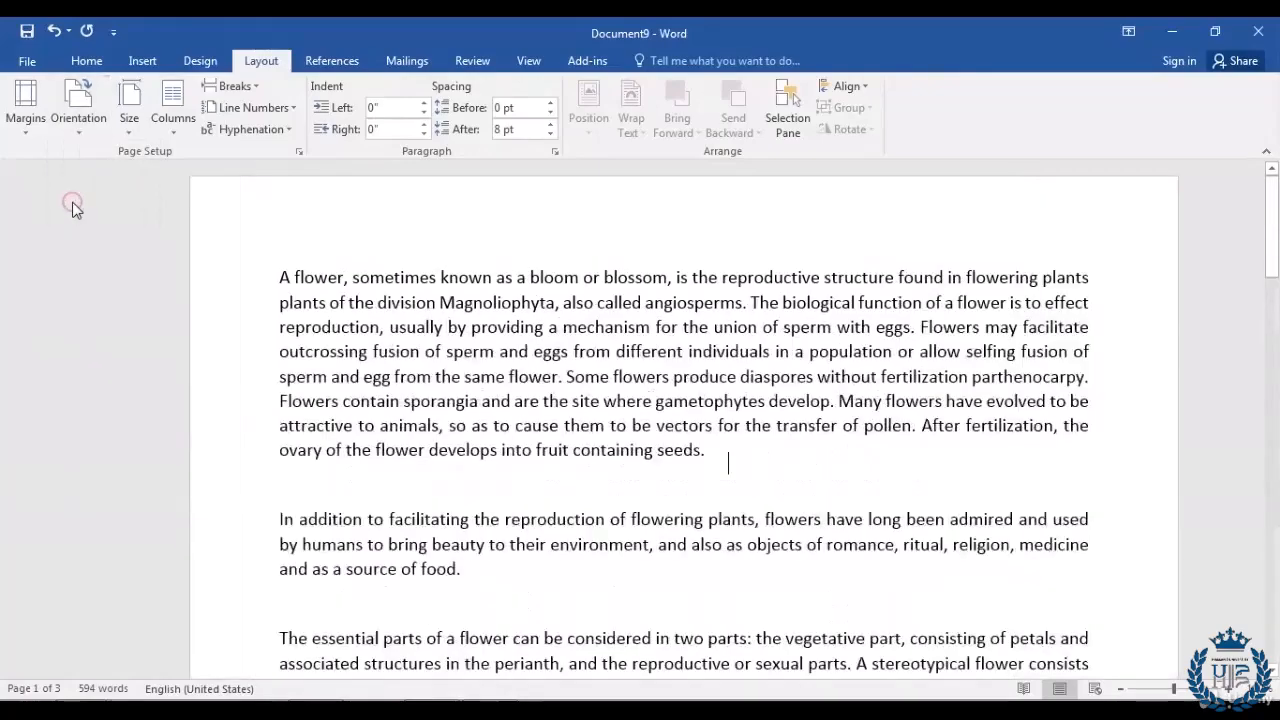
{"action": "scroll", "coordinate": [714, 417], "scroll_direction": "down", "scroll_amount": 7}
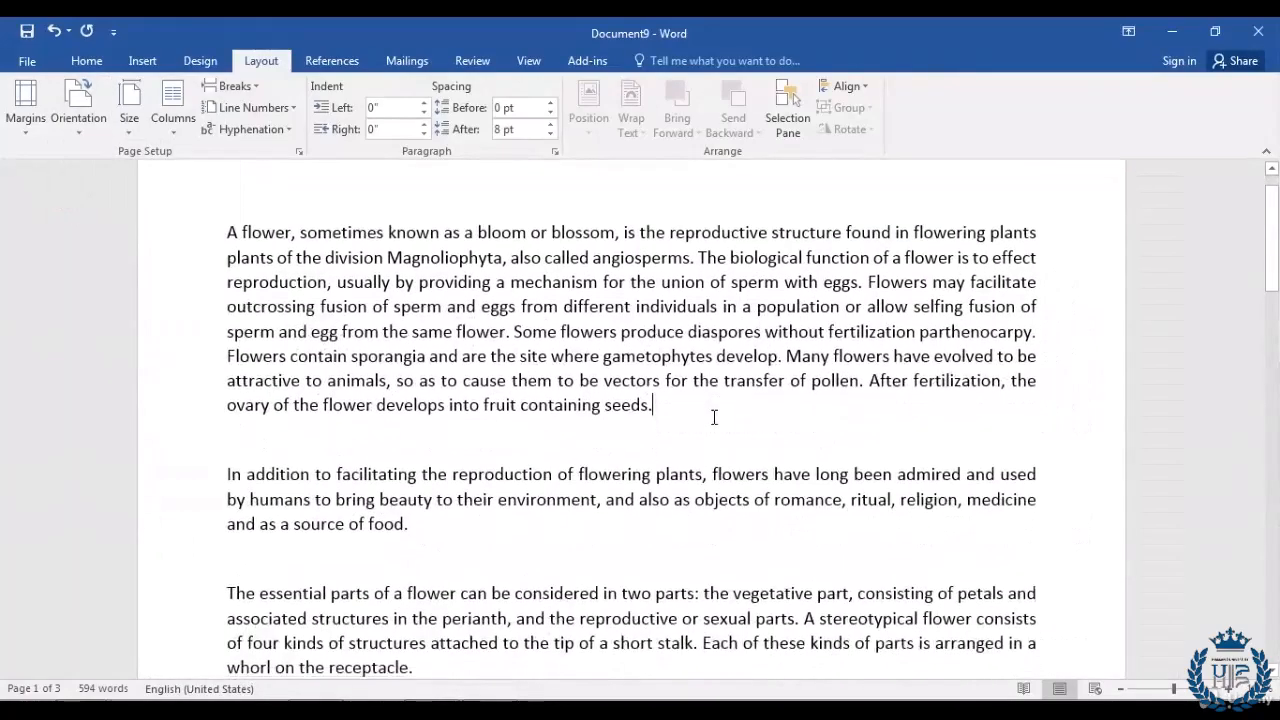
{"action": "scroll", "coordinate": [714, 417], "scroll_direction": "down", "scroll_amount": 4}
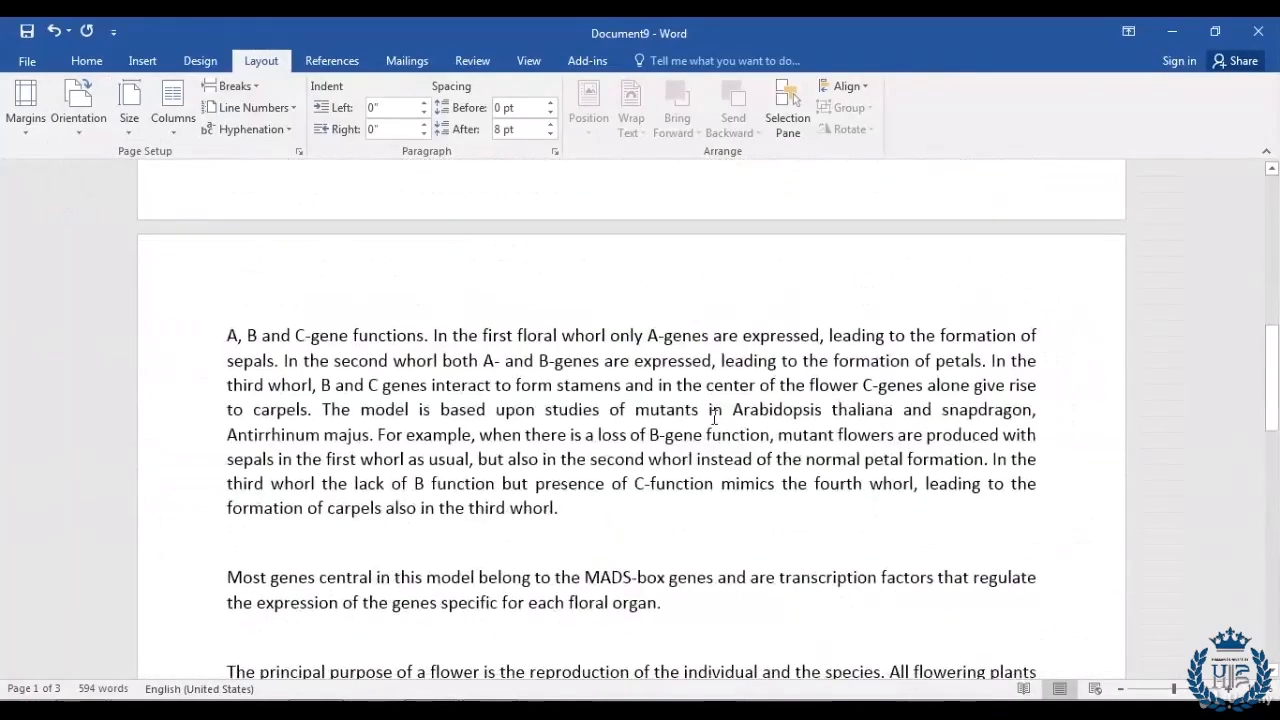
{"action": "scroll", "coordinate": [714, 417], "scroll_direction": "up", "scroll_amount": 11}
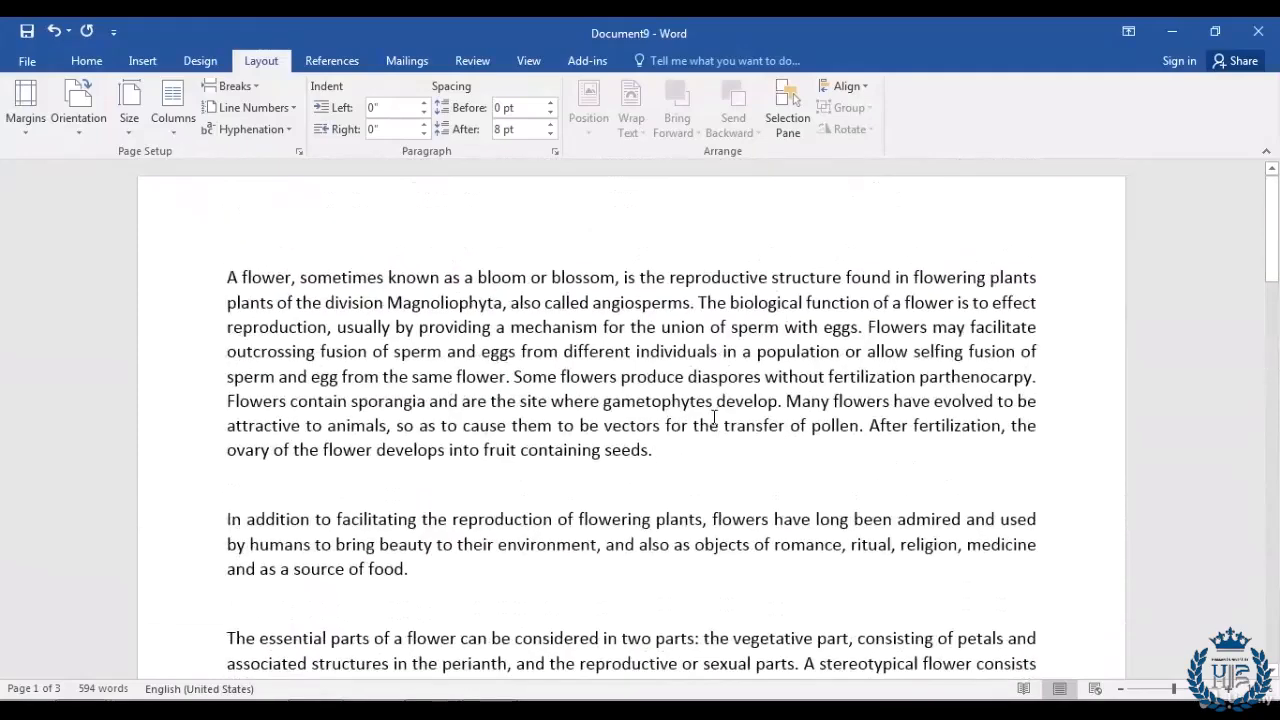
{"action": "left_click", "coordinate": [693, 443]}
{"action": "left_click", "coordinate": [77, 127]}
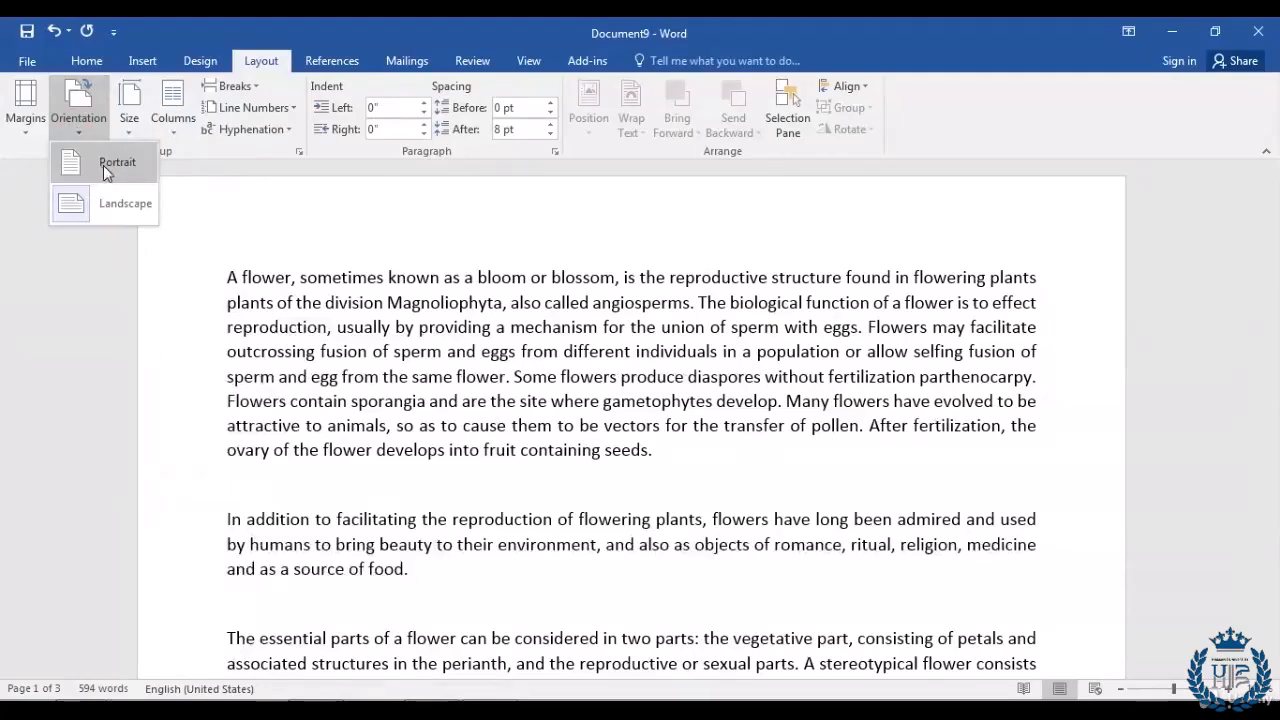
{"action": "left_click", "coordinate": [114, 170]}
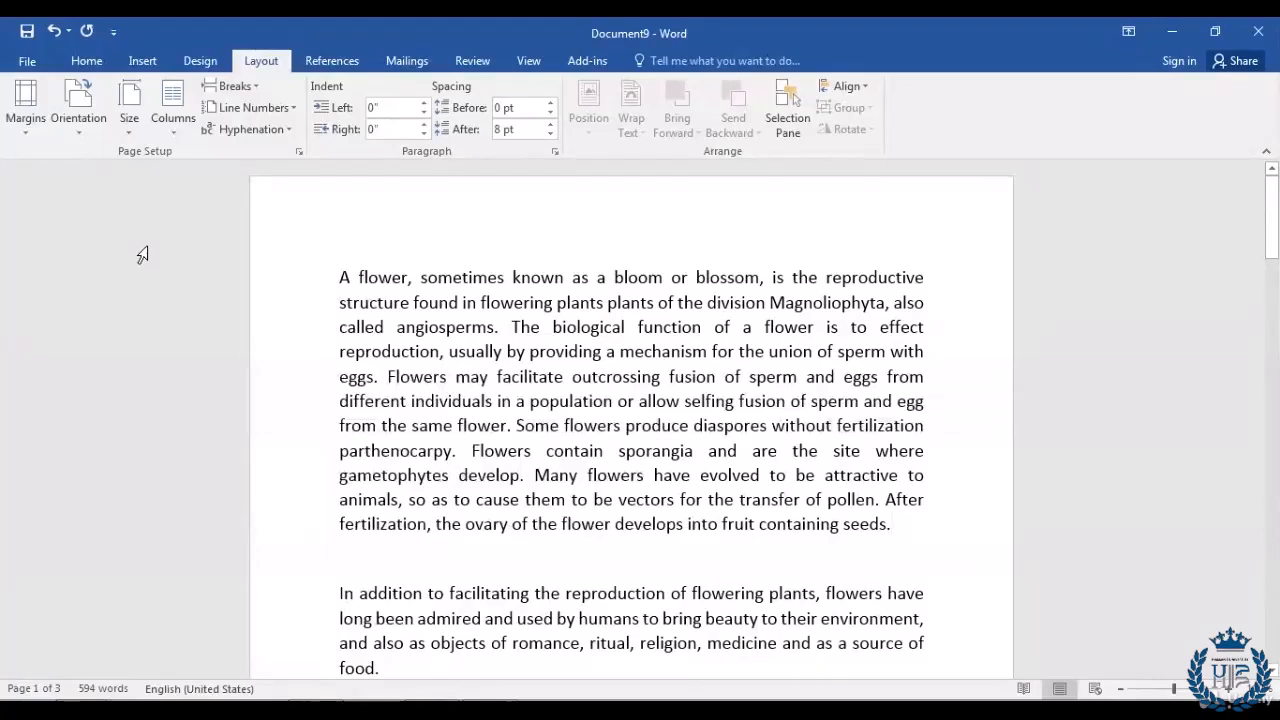
Step: Change the paper size to A3, then to A4
{"action": "left_click", "coordinate": [126, 128]}
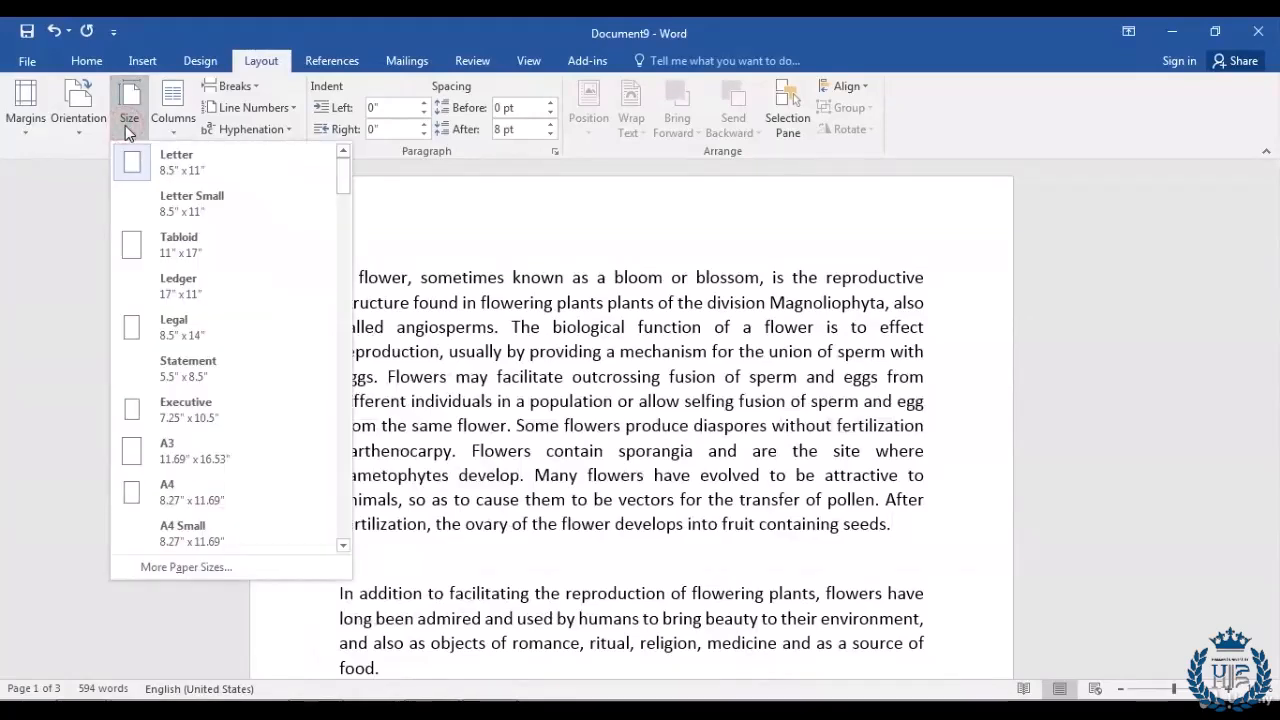
{"action": "left_click", "coordinate": [128, 462]}
{"action": "scroll", "coordinate": [537, 393], "scroll_direction": "down", "scroll_amount": 12}
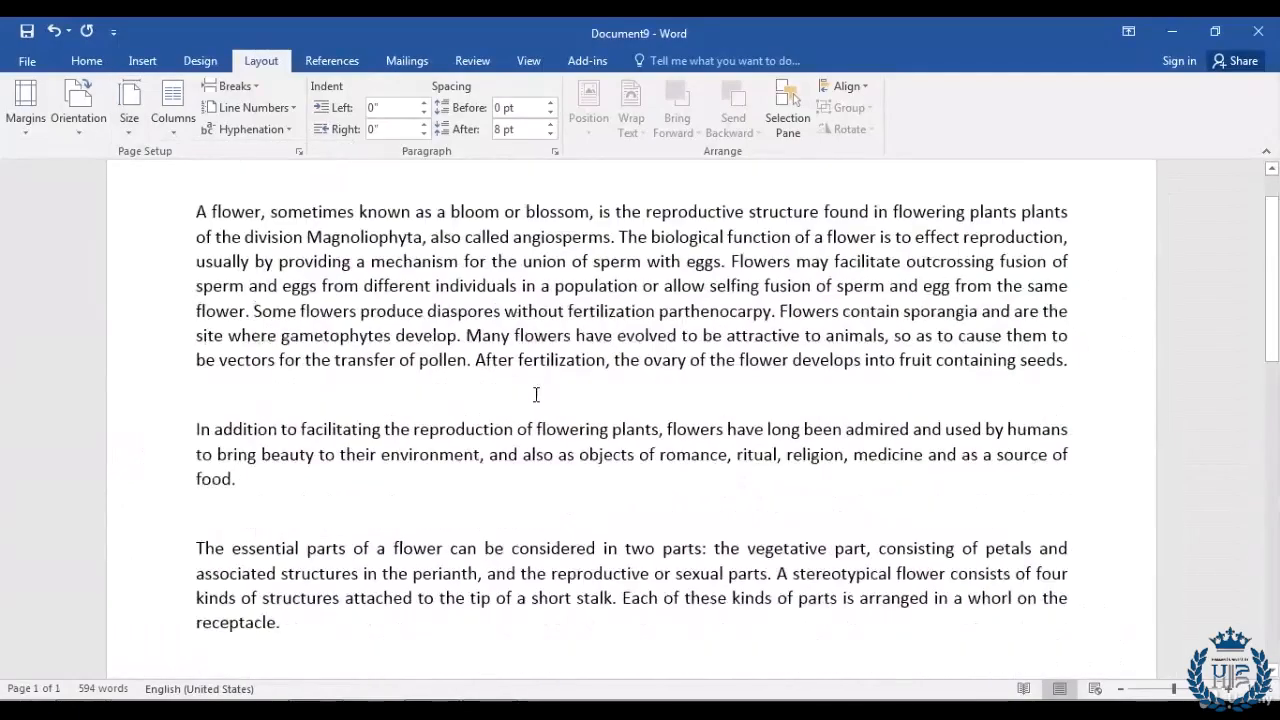
{"action": "scroll", "coordinate": [534, 391], "scroll_direction": "up", "scroll_amount": 15}
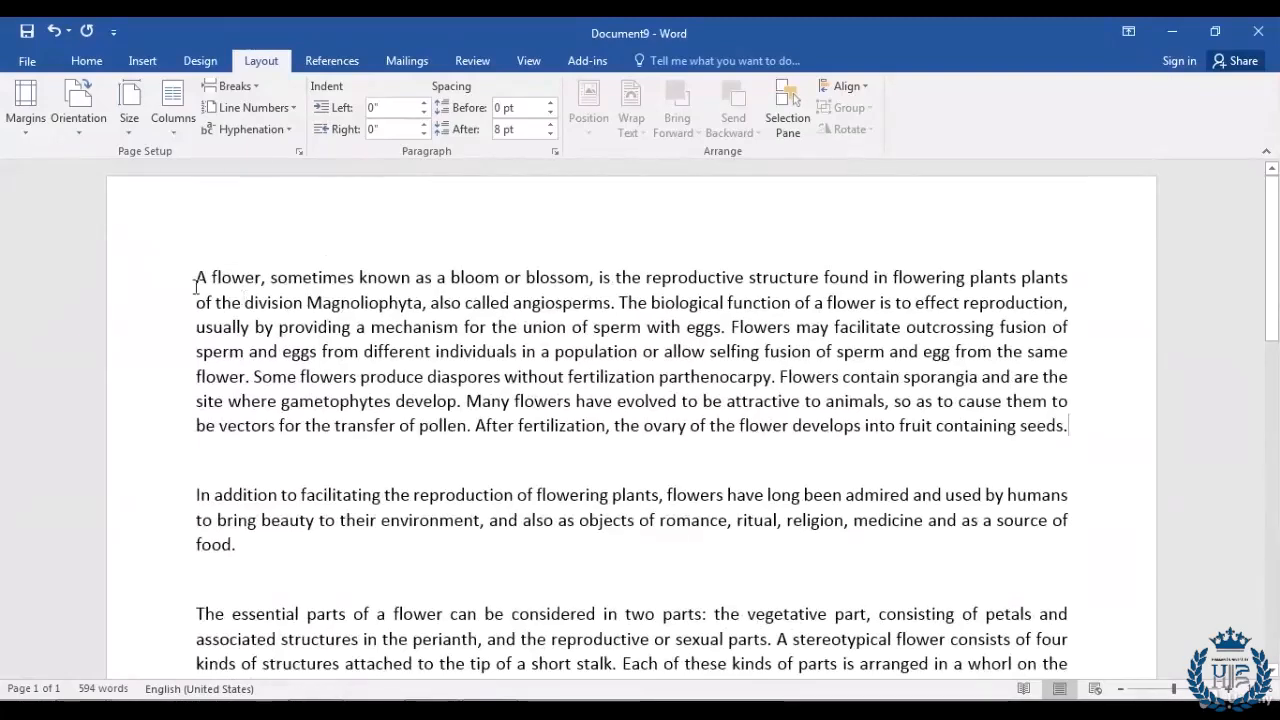
{"action": "left_click", "coordinate": [128, 125]}
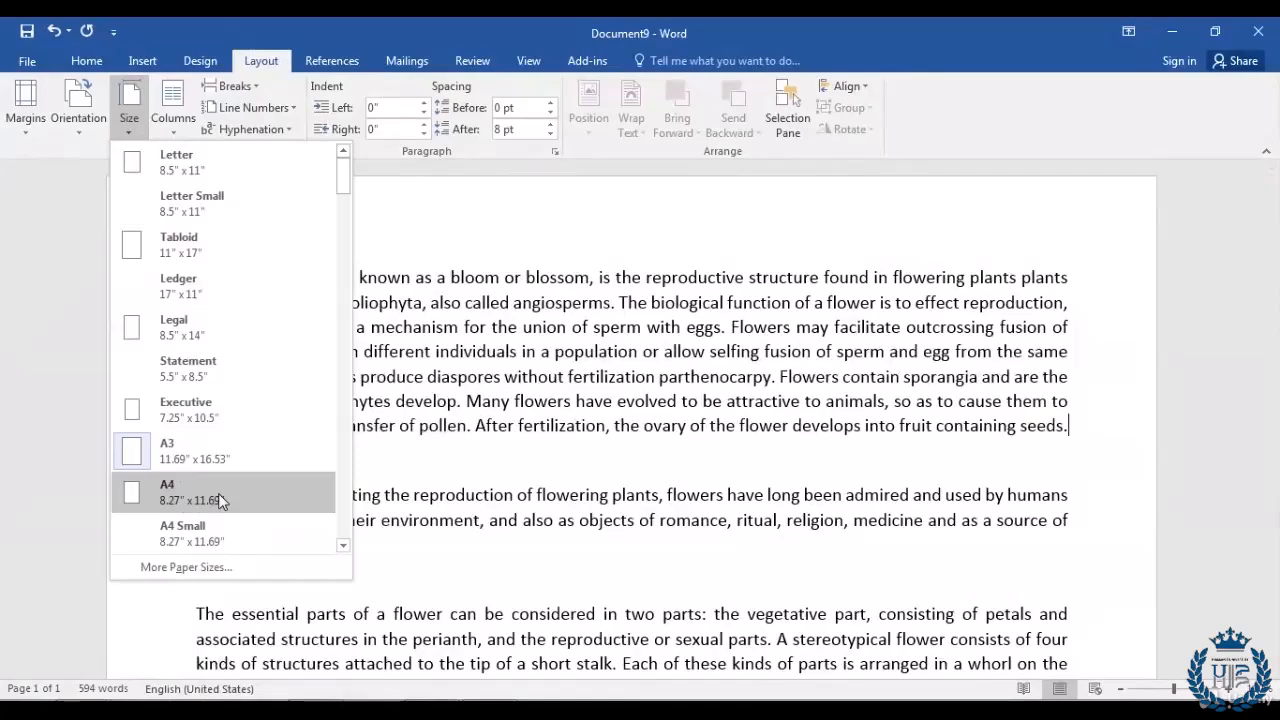
{"action": "left_click", "coordinate": [281, 505]}
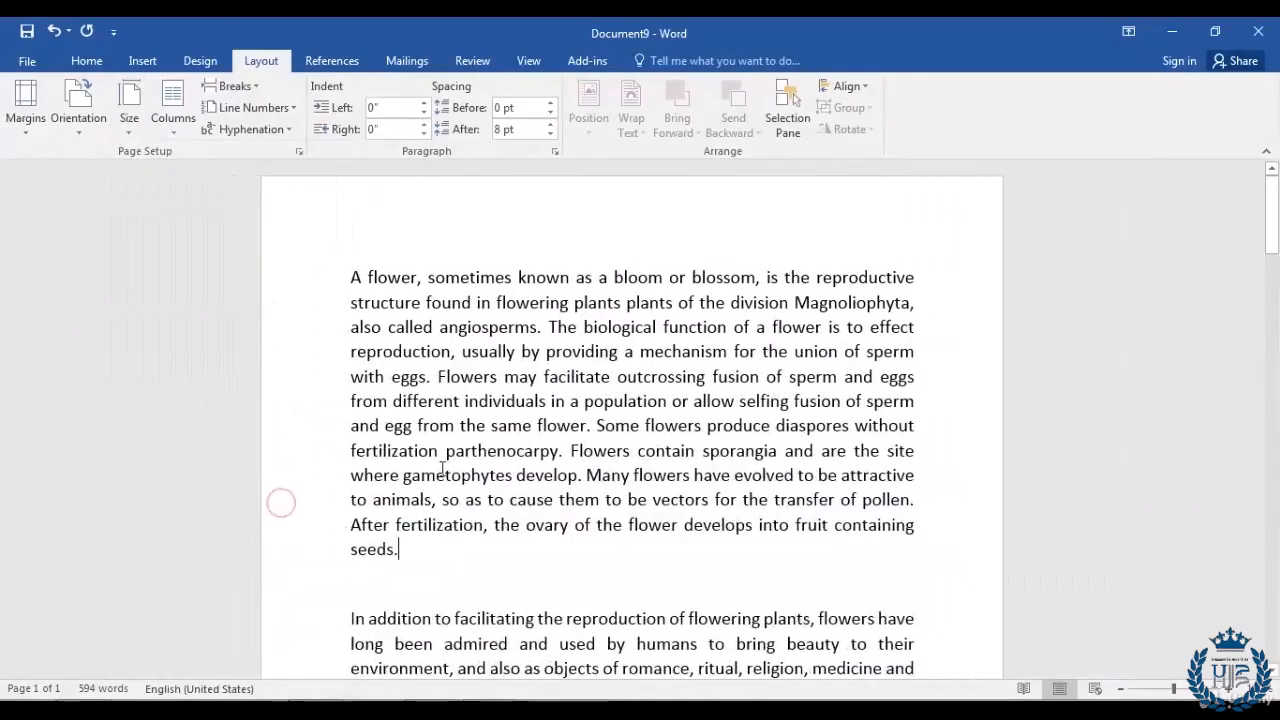
{"action": "scroll", "coordinate": [472, 462], "scroll_direction": "down", "scroll_amount": 8}
{"action": "scroll", "coordinate": [472, 462], "scroll_direction": "down", "scroll_amount": 15}
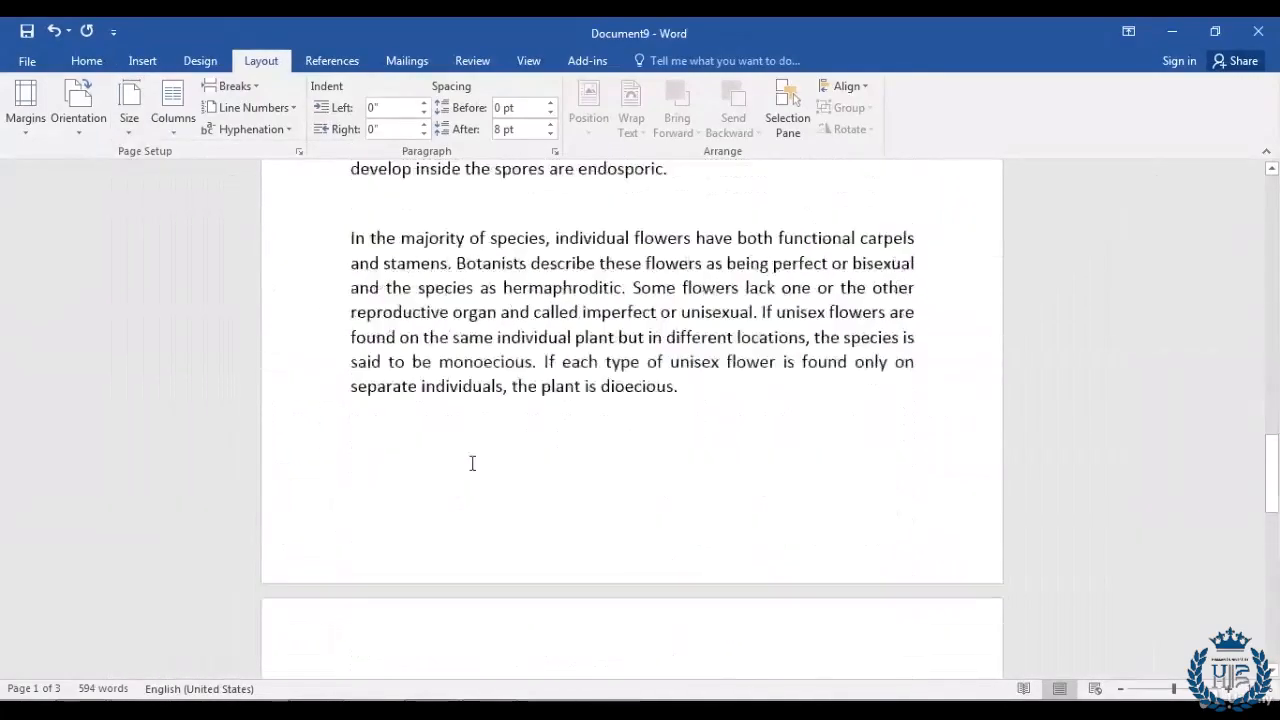
{"action": "scroll", "coordinate": [472, 462], "scroll_direction": "up", "scroll_amount": 3}
{"action": "scroll", "coordinate": [472, 494], "scroll_direction": "up", "scroll_amount": 20}
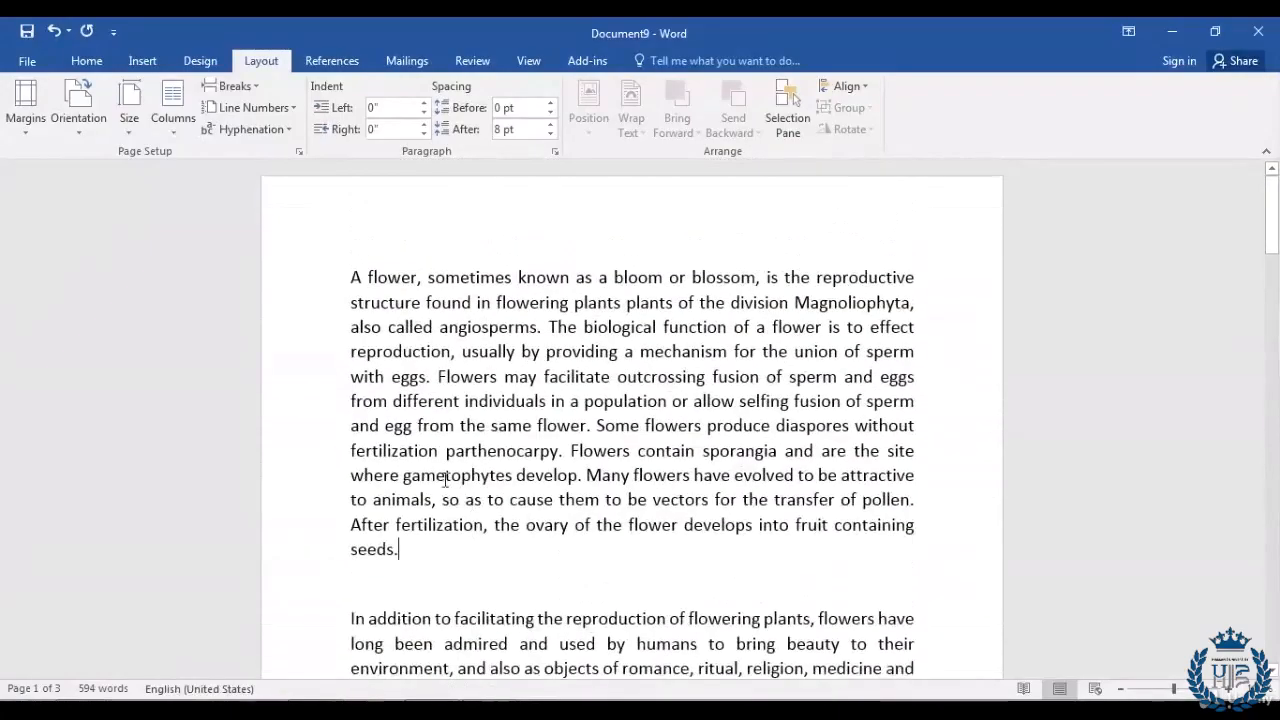
Step: Set the paper size back to Letter and bring up the margin presets
{"action": "left_click", "coordinate": [133, 126]}
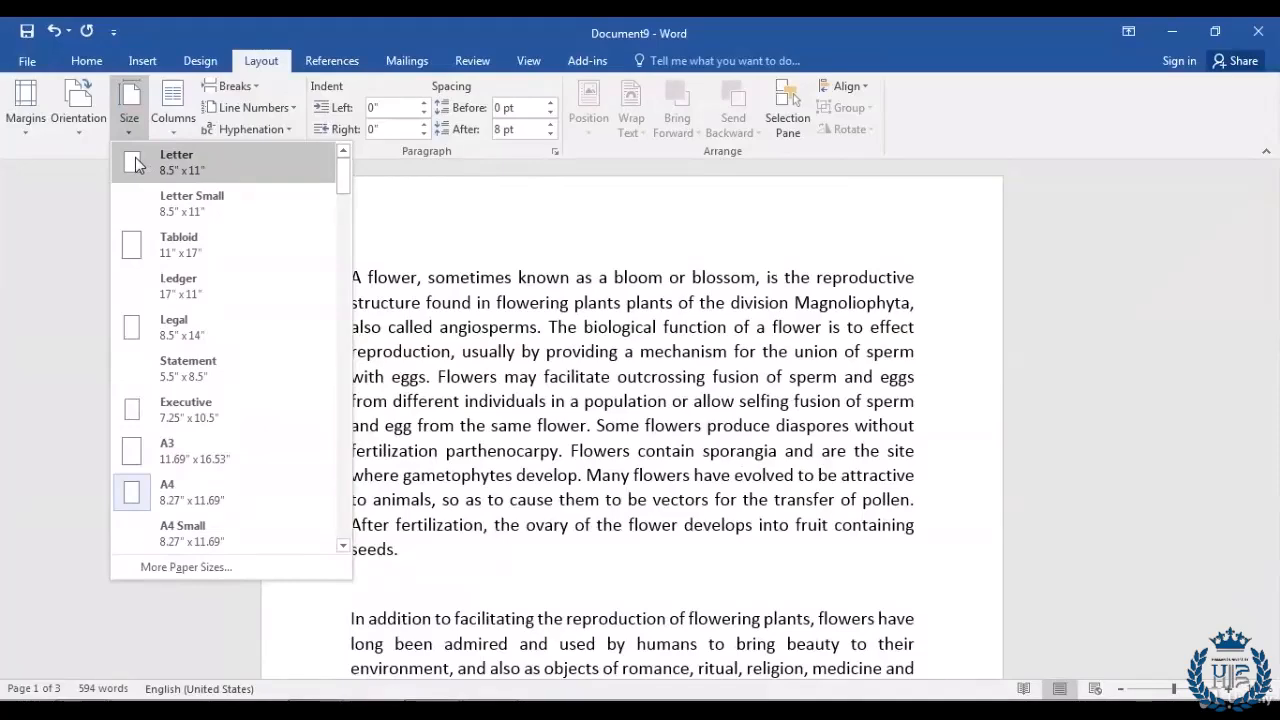
{"action": "left_click", "coordinate": [136, 163]}
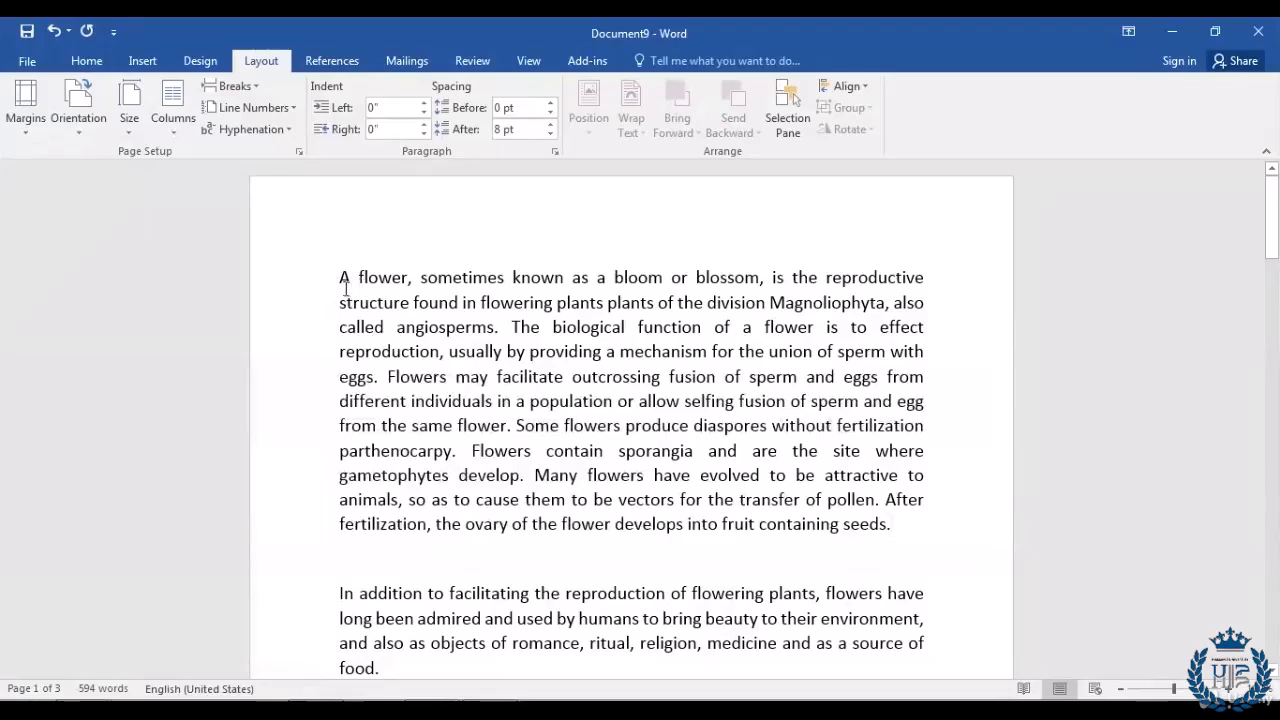
{"action": "left_click", "coordinate": [25, 110]}
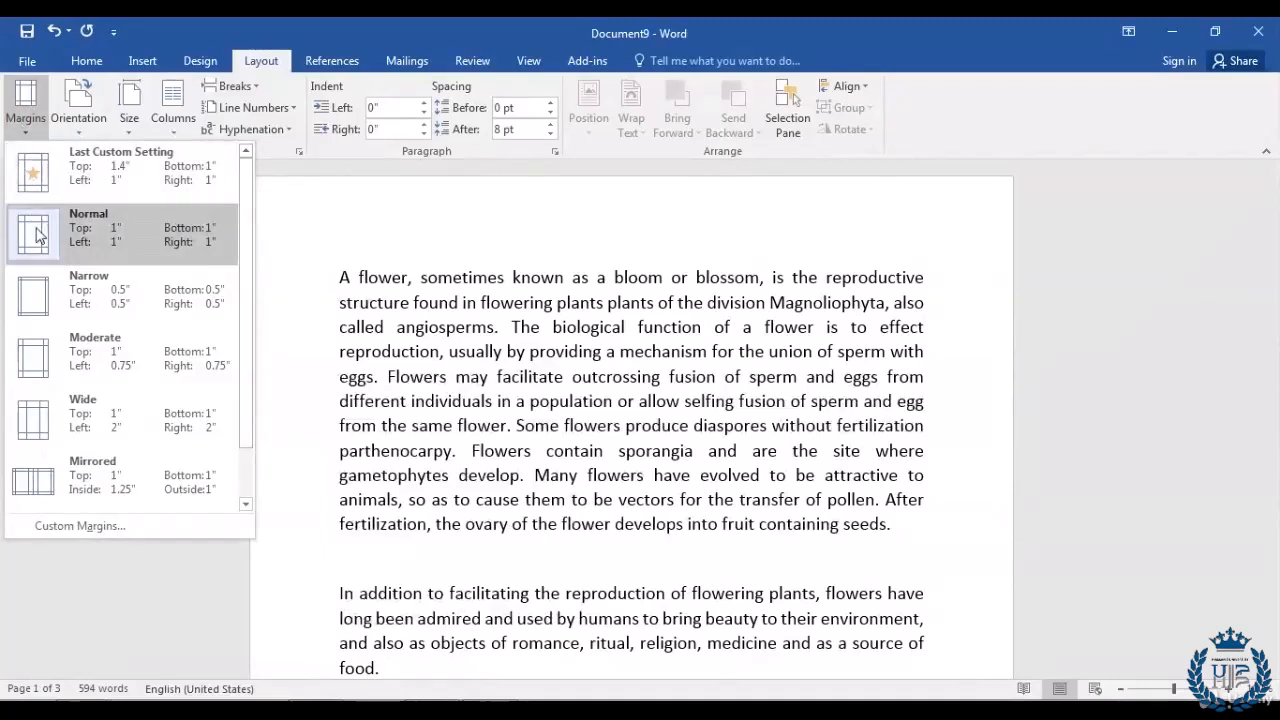
Step: Try the Wide margin preset and scroll through the resulting pages
{"action": "left_click", "coordinate": [35, 429]}
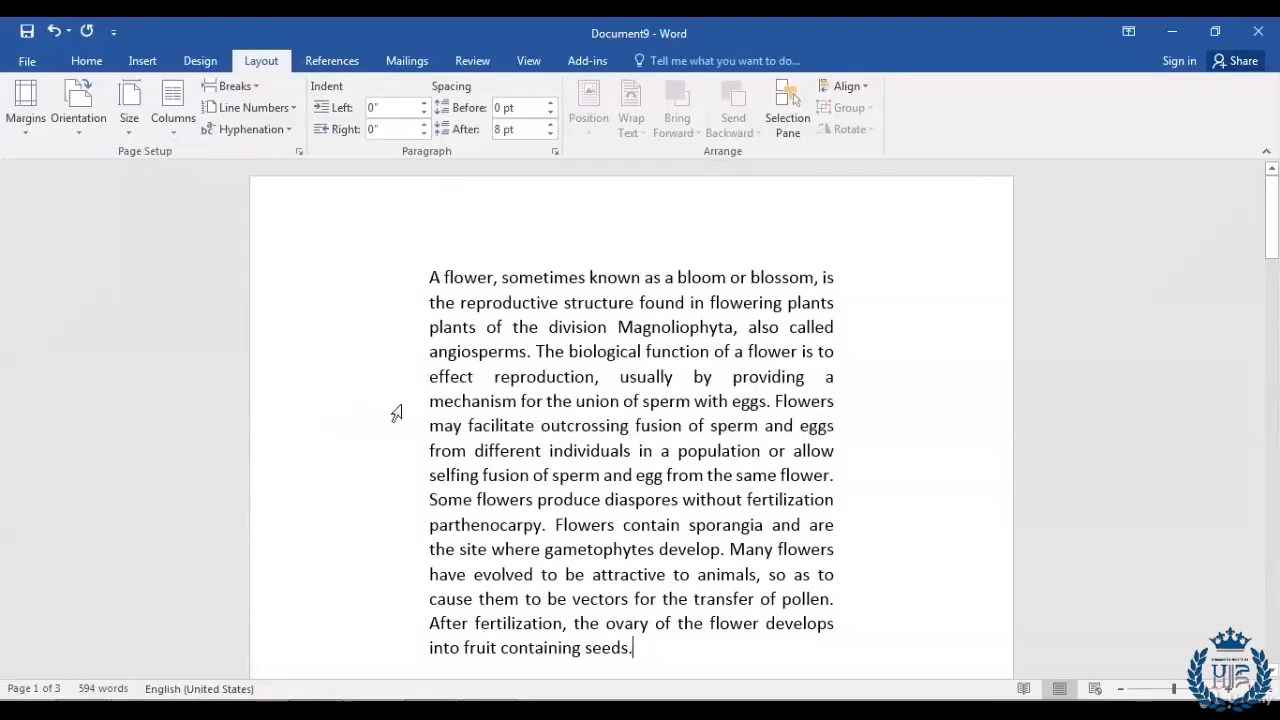
{"action": "scroll", "coordinate": [889, 408], "scroll_direction": "down", "scroll_amount": 1}
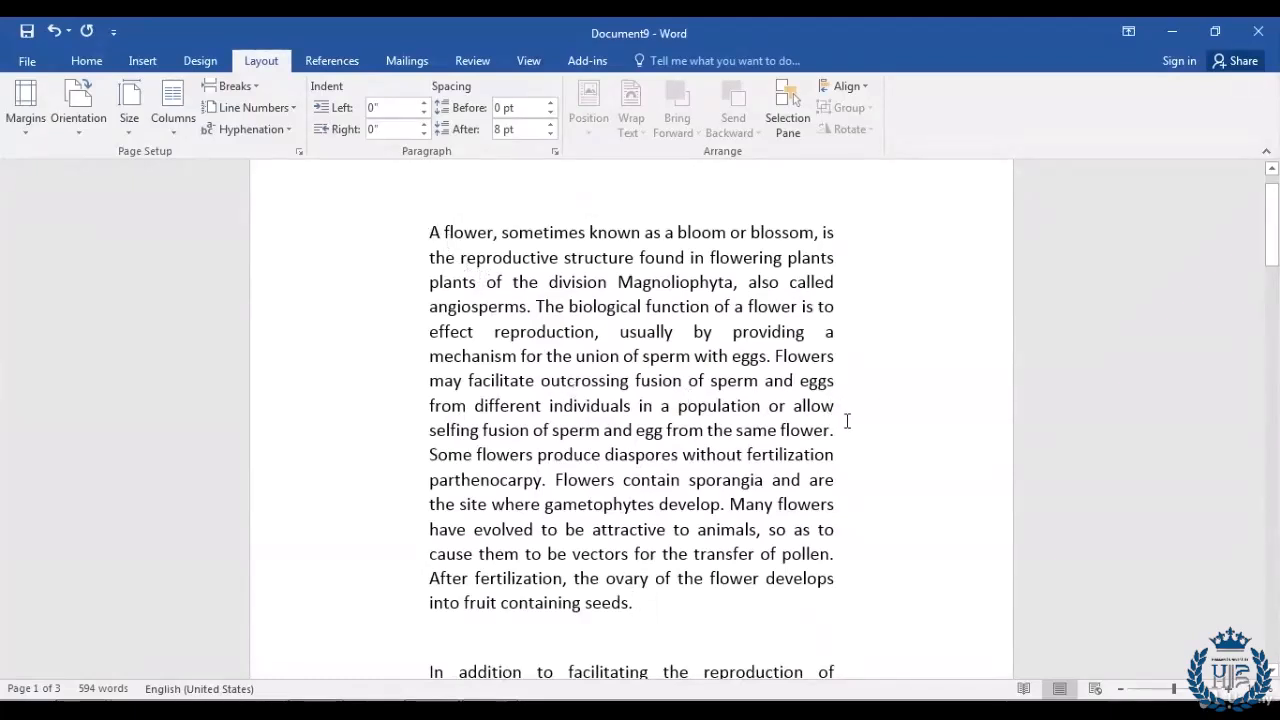
{"action": "scroll", "coordinate": [766, 426], "scroll_direction": "down", "scroll_amount": 8}
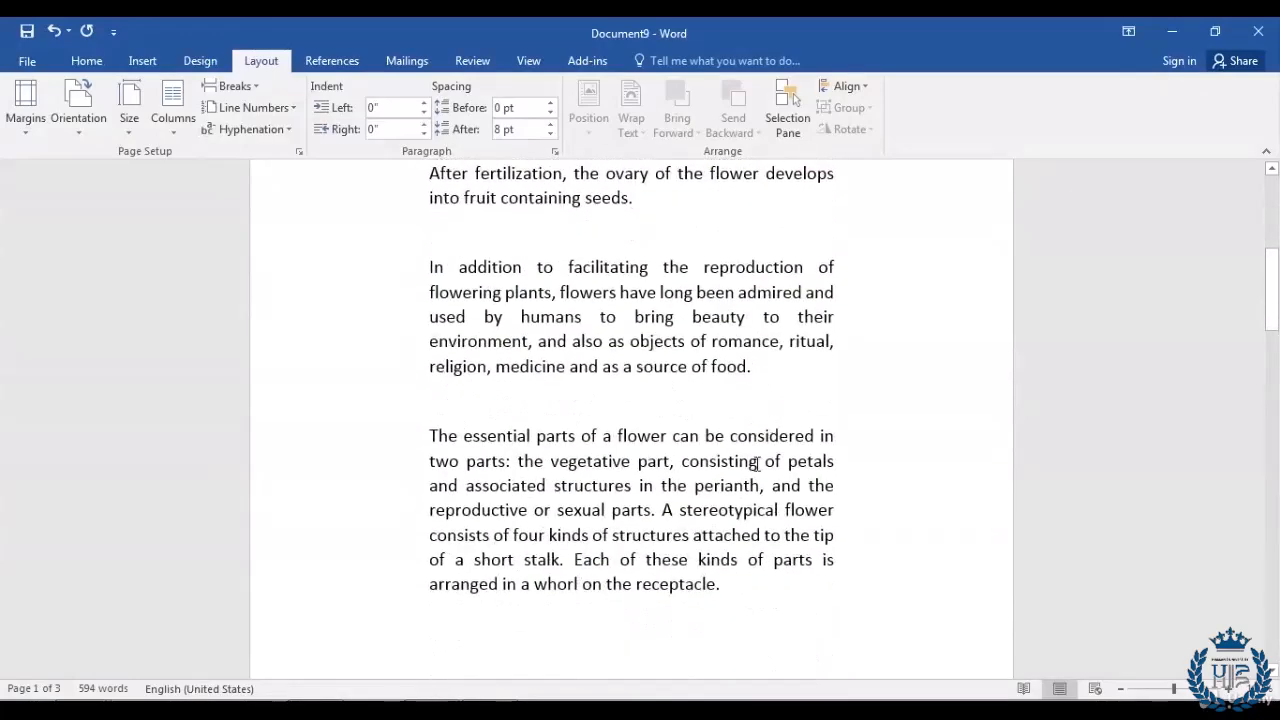
{"action": "scroll", "coordinate": [757, 462], "scroll_direction": "up", "scroll_amount": 9}
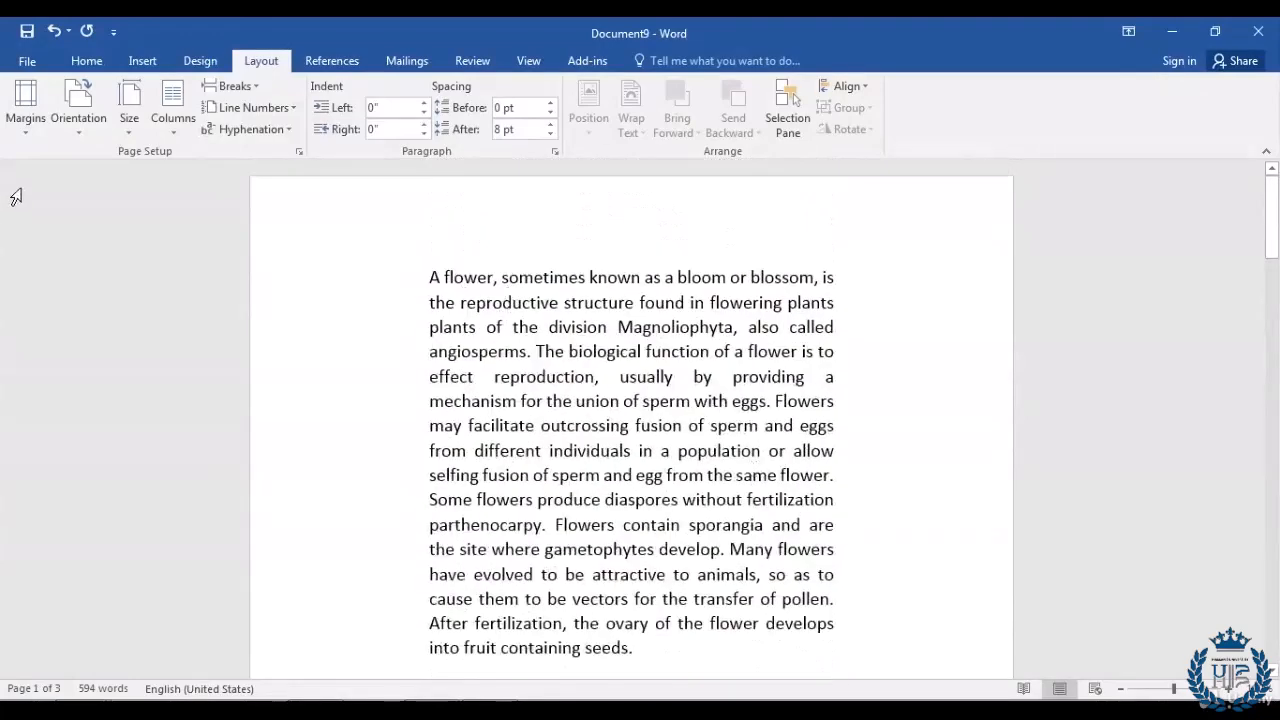
Step: Switch the document to the Narrow 0.5-inch margin preset
{"action": "left_click", "coordinate": [29, 132]}
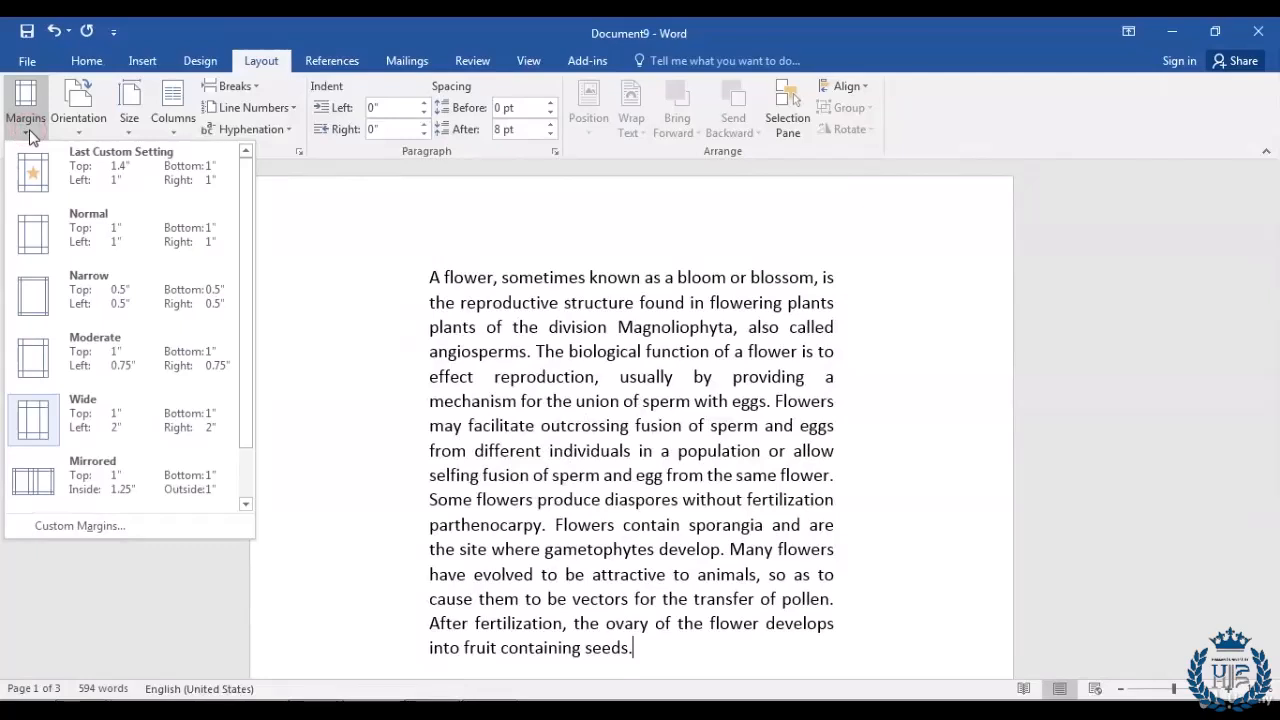
{"action": "left_click", "coordinate": [37, 307]}
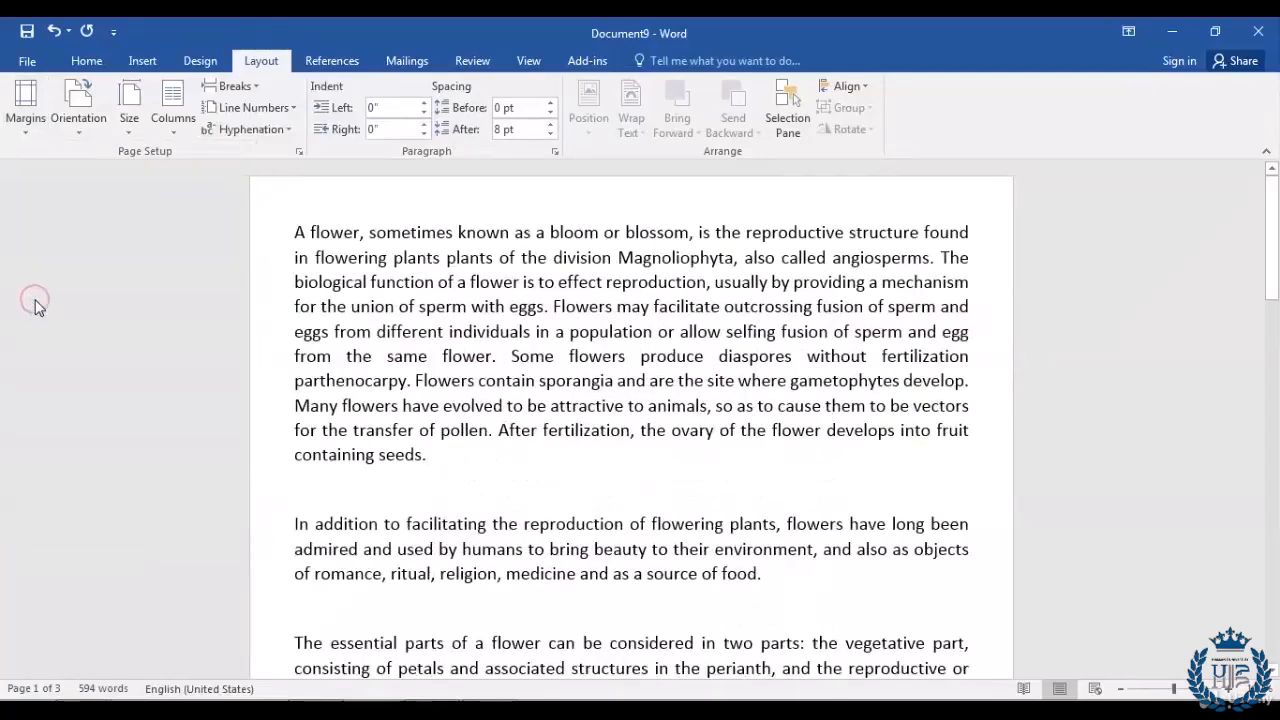
{"action": "scroll", "coordinate": [862, 375], "scroll_direction": "down", "scroll_amount": 2}
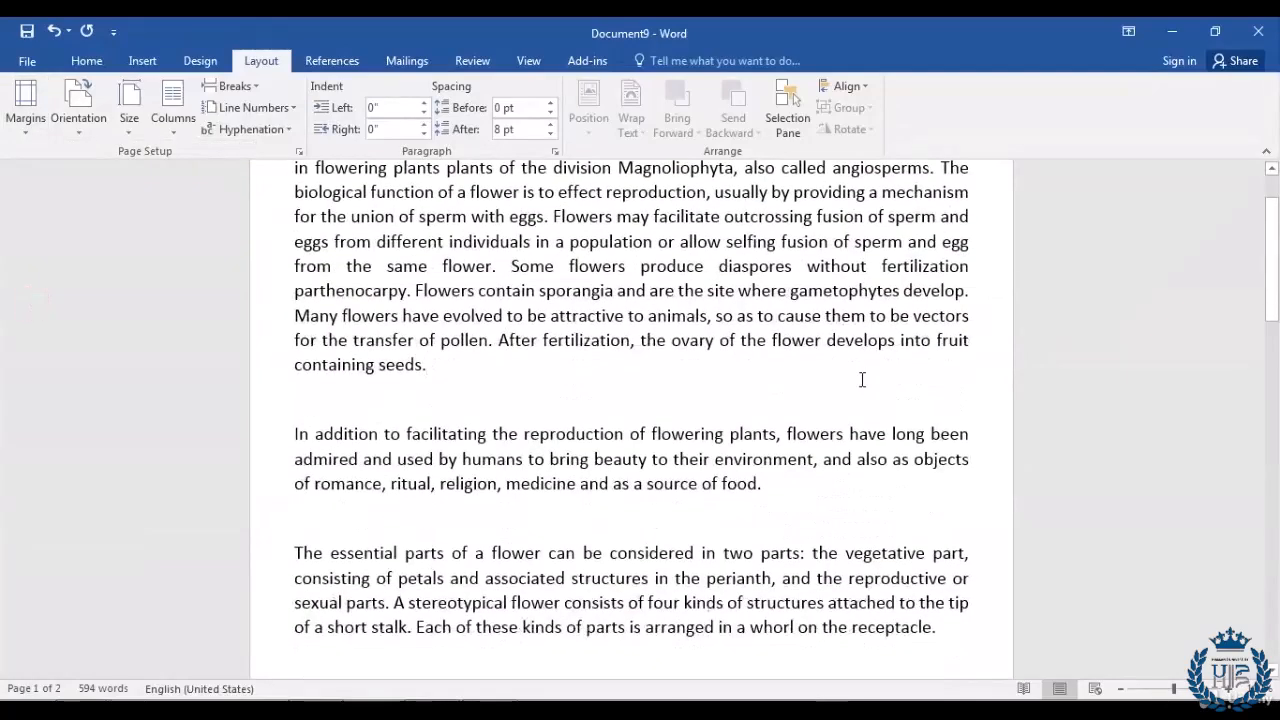
{"action": "scroll", "coordinate": [860, 375], "scroll_direction": "up", "scroll_amount": 2}
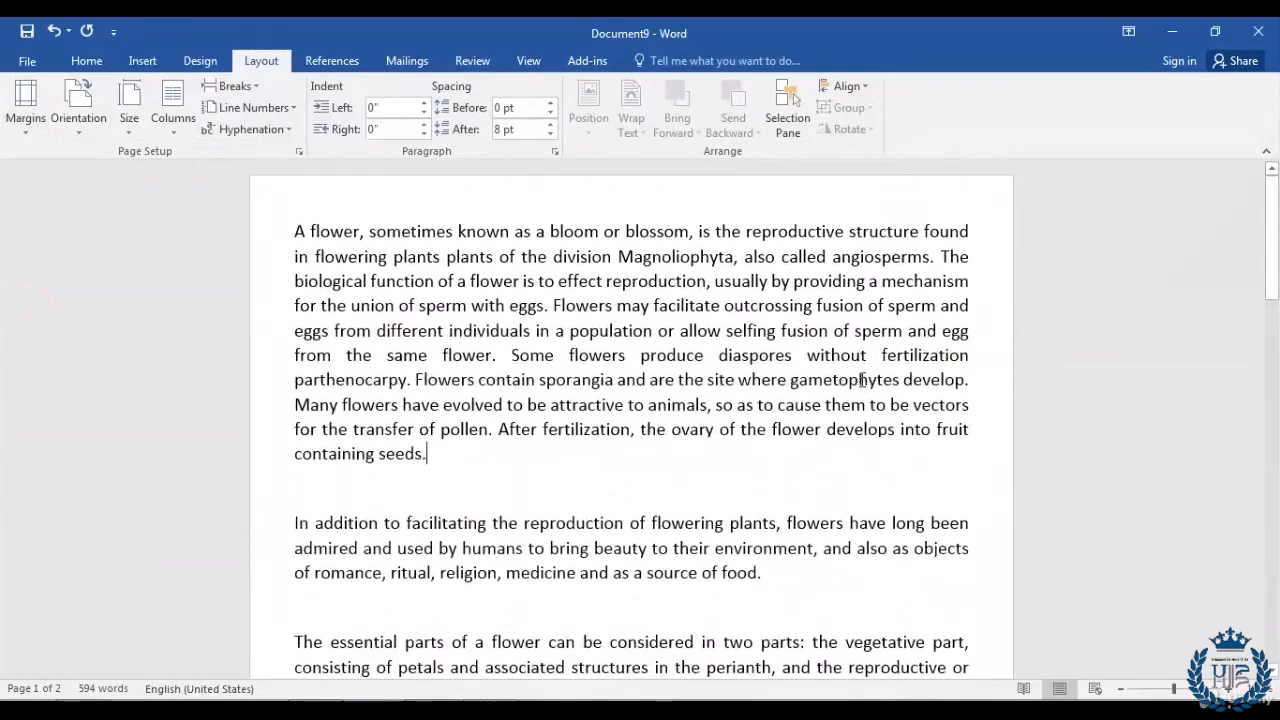
{"action": "left_click", "coordinate": [27, 134]}
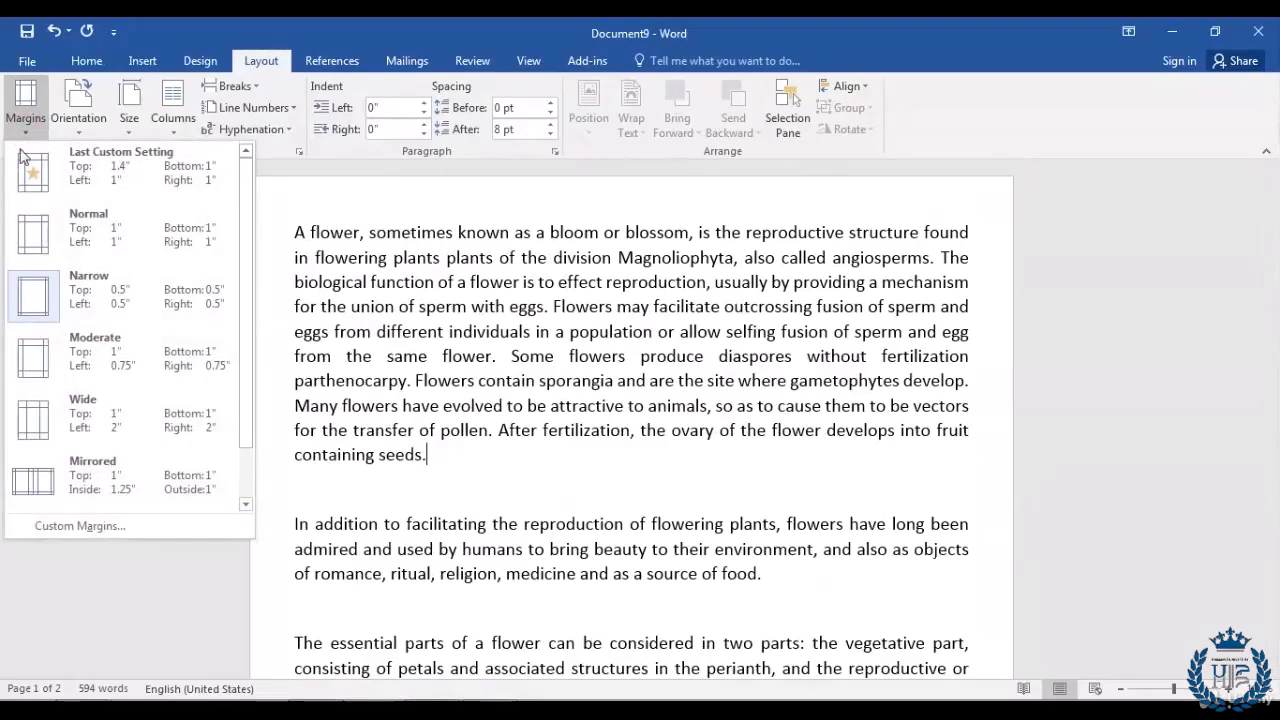
Step: In Custom Margins, raise the top margin to 3.2 inches and apply it
{"action": "left_click", "coordinate": [139, 531]}
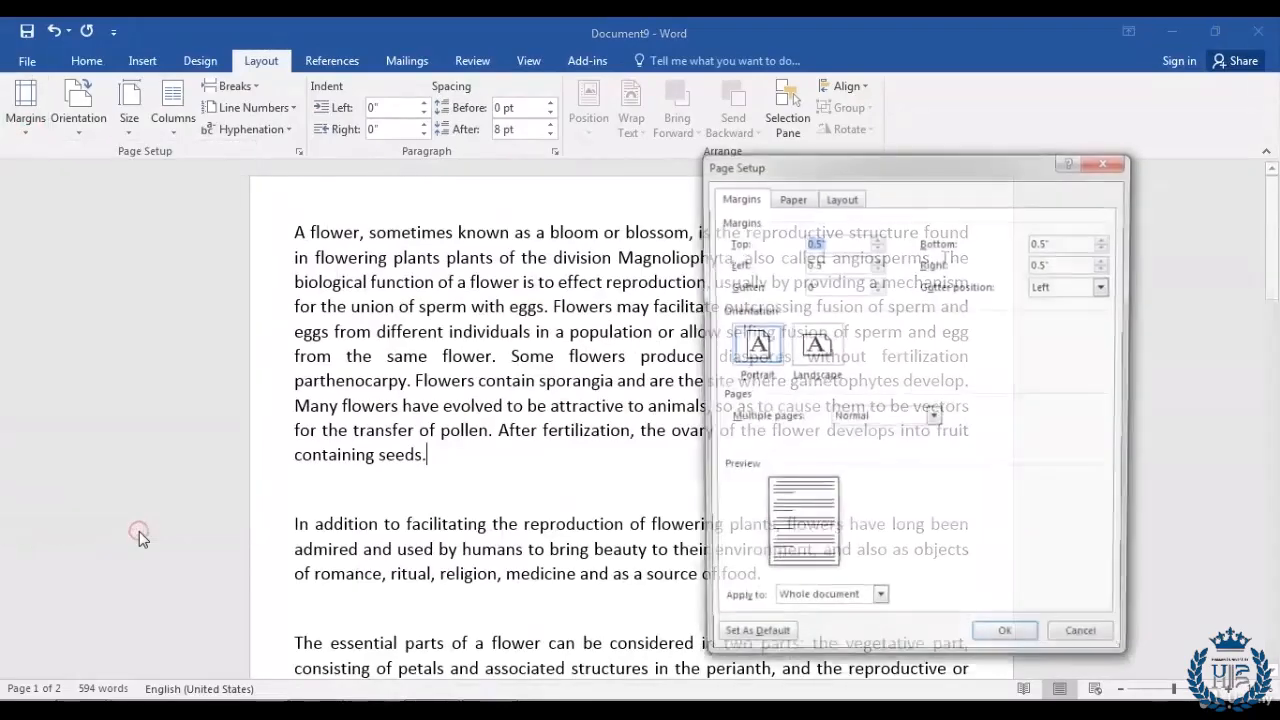
{"action": "left_click_drag", "start_coordinate": [948, 166], "coordinate": [1010, 156]}
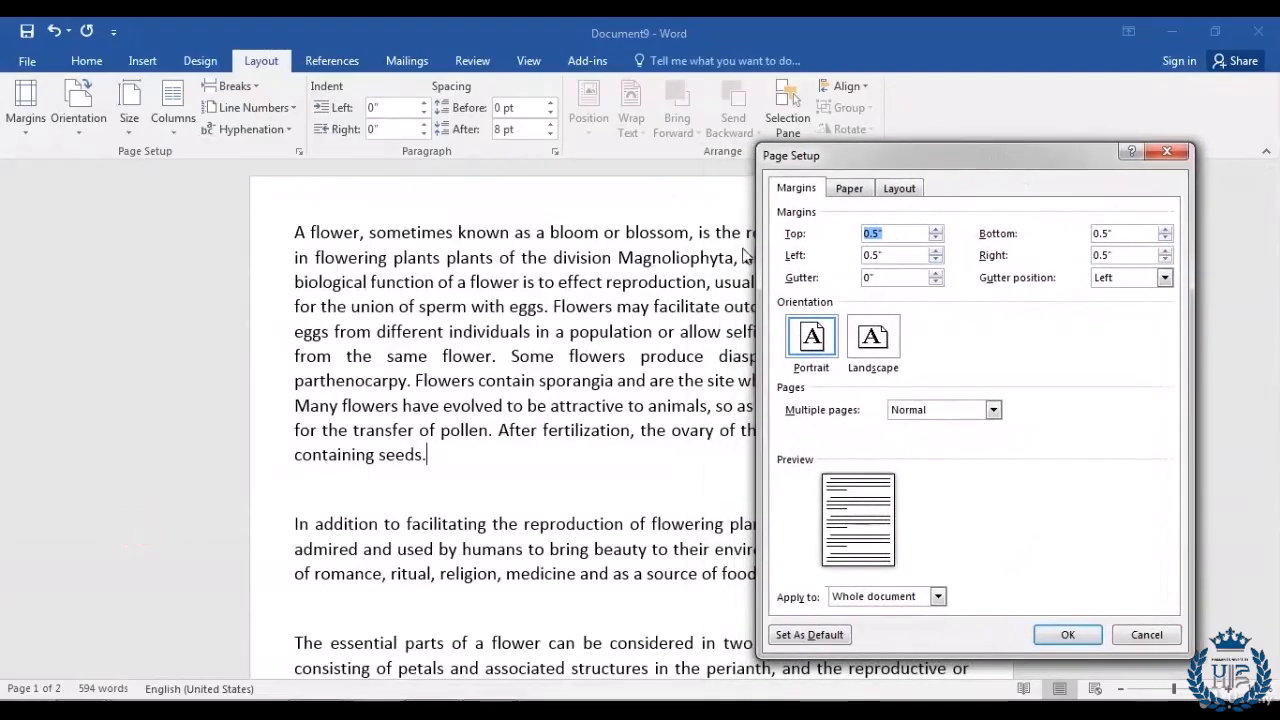
{"action": "left_click", "coordinate": [936, 231]}
{"action": "left_click", "coordinate": [936, 232]}
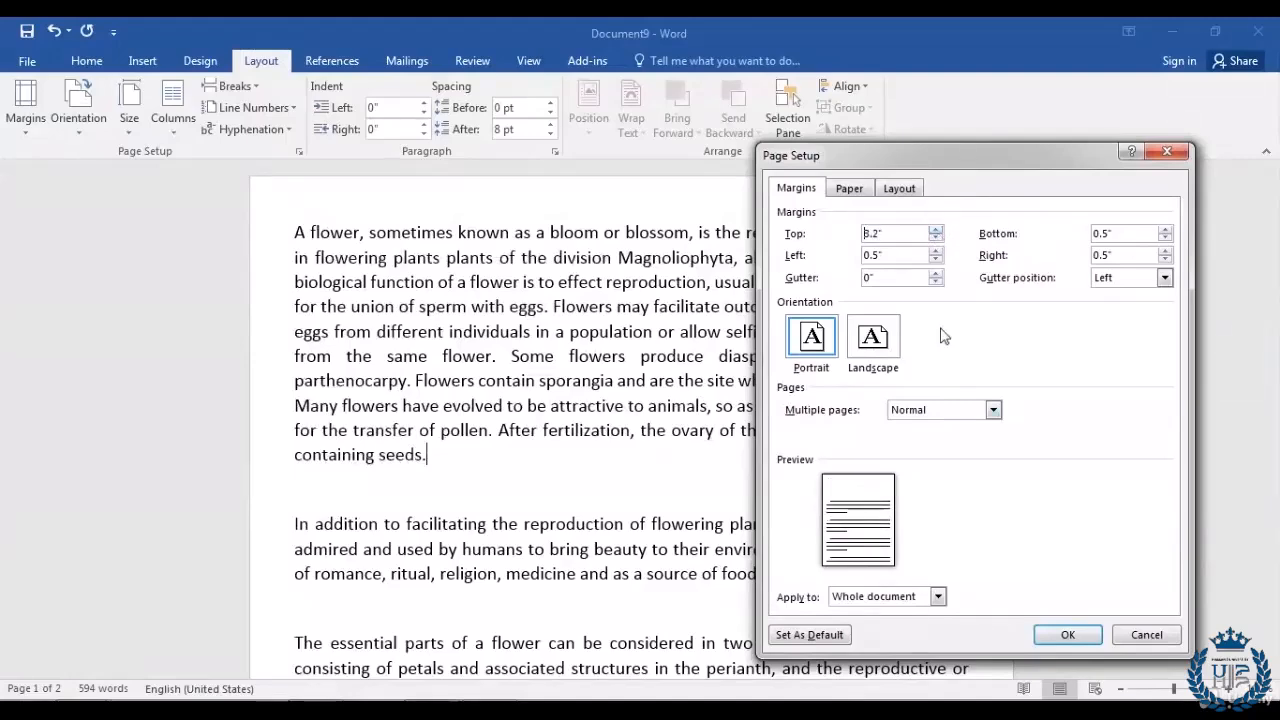
{"action": "left_click", "coordinate": [1066, 634]}
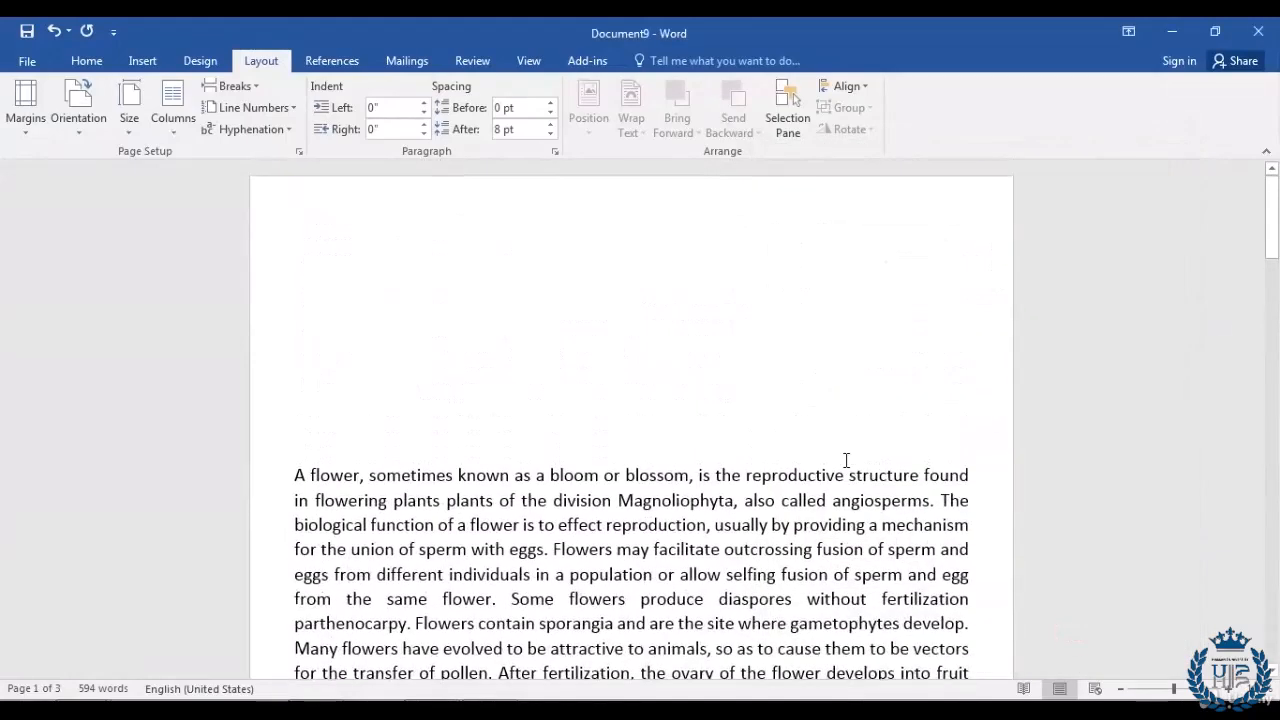
{"action": "scroll", "coordinate": [538, 295], "scroll_direction": "down", "scroll_amount": 3}
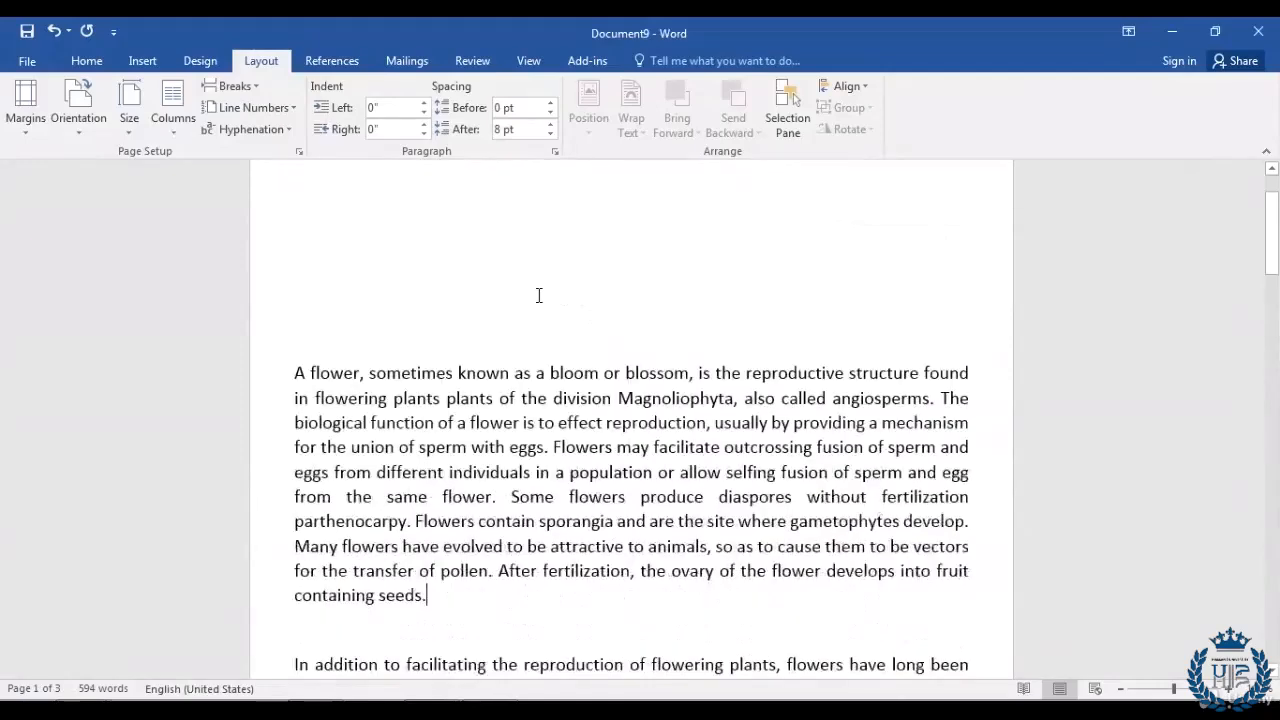
{"action": "scroll", "coordinate": [538, 295], "scroll_direction": "up", "scroll_amount": 3}
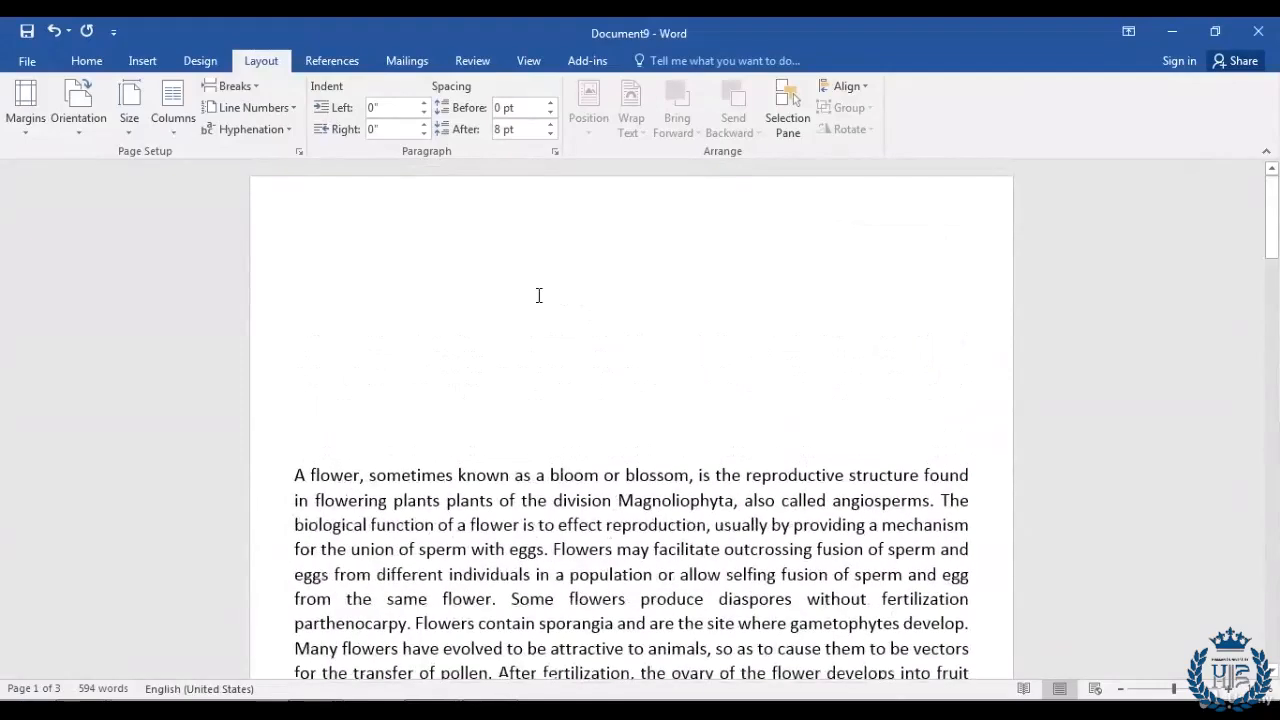
{"action": "scroll", "coordinate": [561, 358], "scroll_direction": "down", "scroll_amount": 1}
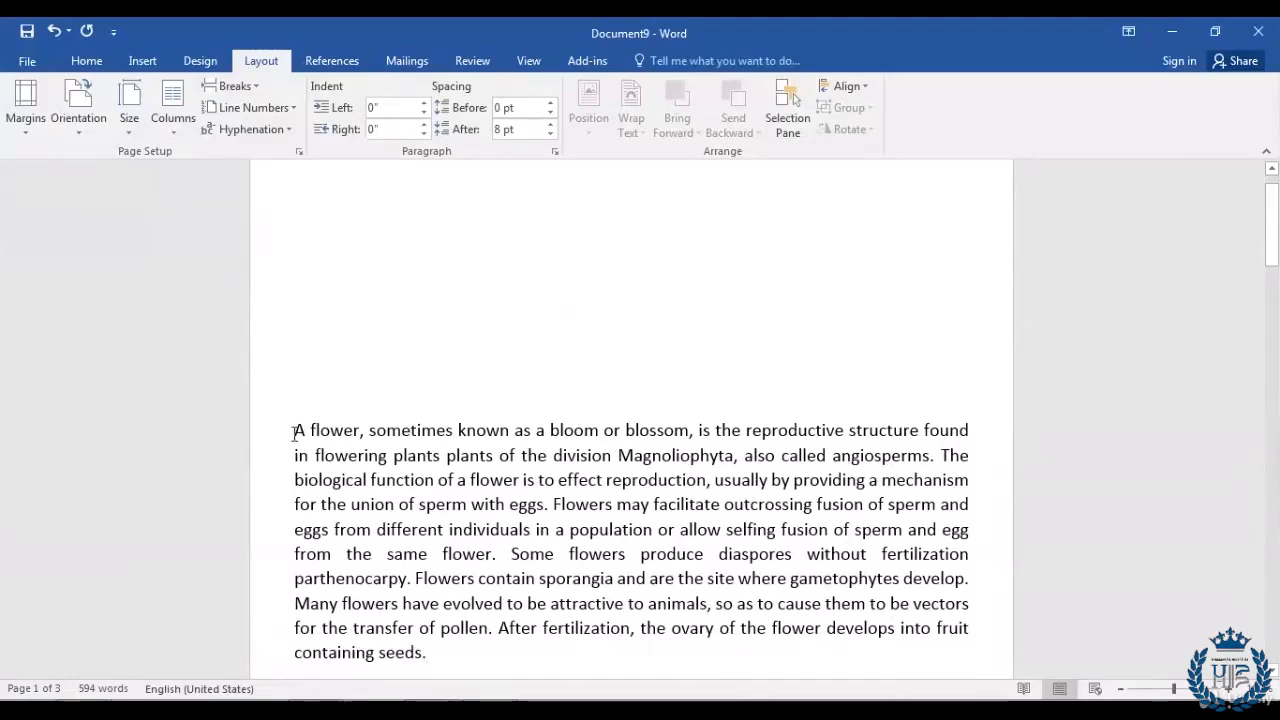
Step: Reduce the top margin from 3.2 to 1.4 inches in Custom Margins
{"action": "left_click", "coordinate": [27, 128]}
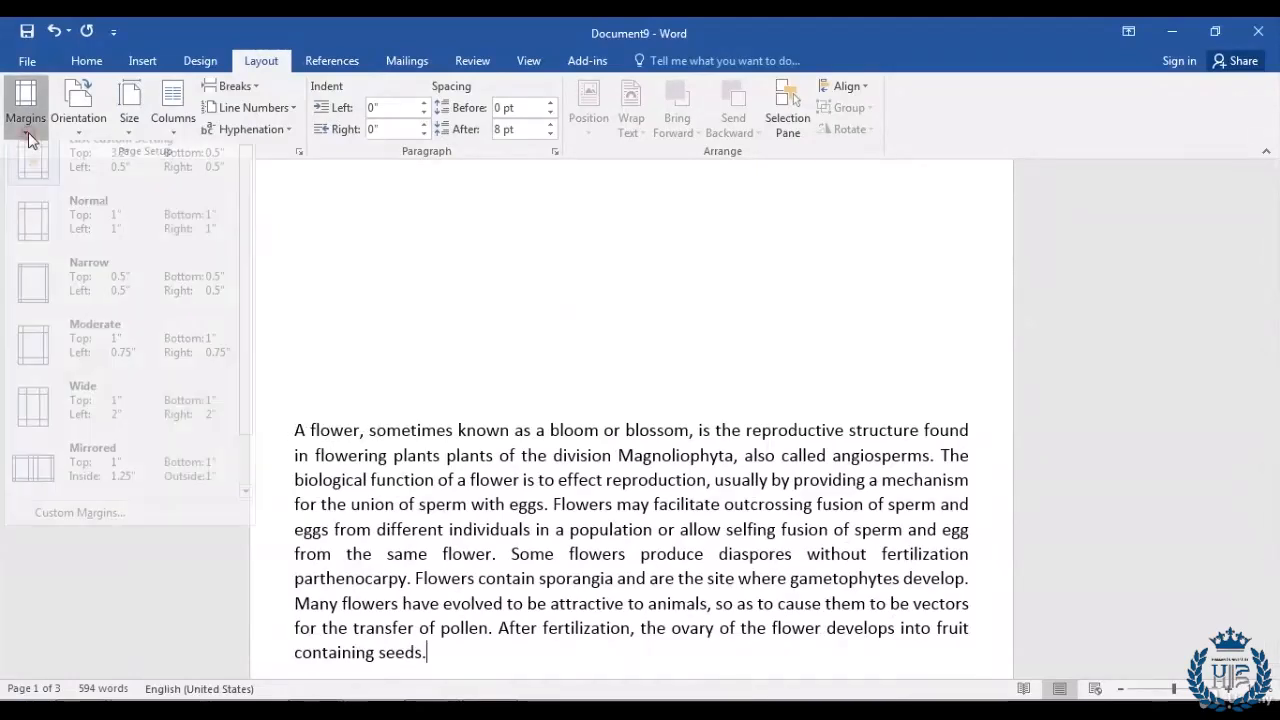
{"action": "left_click", "coordinate": [119, 525]}
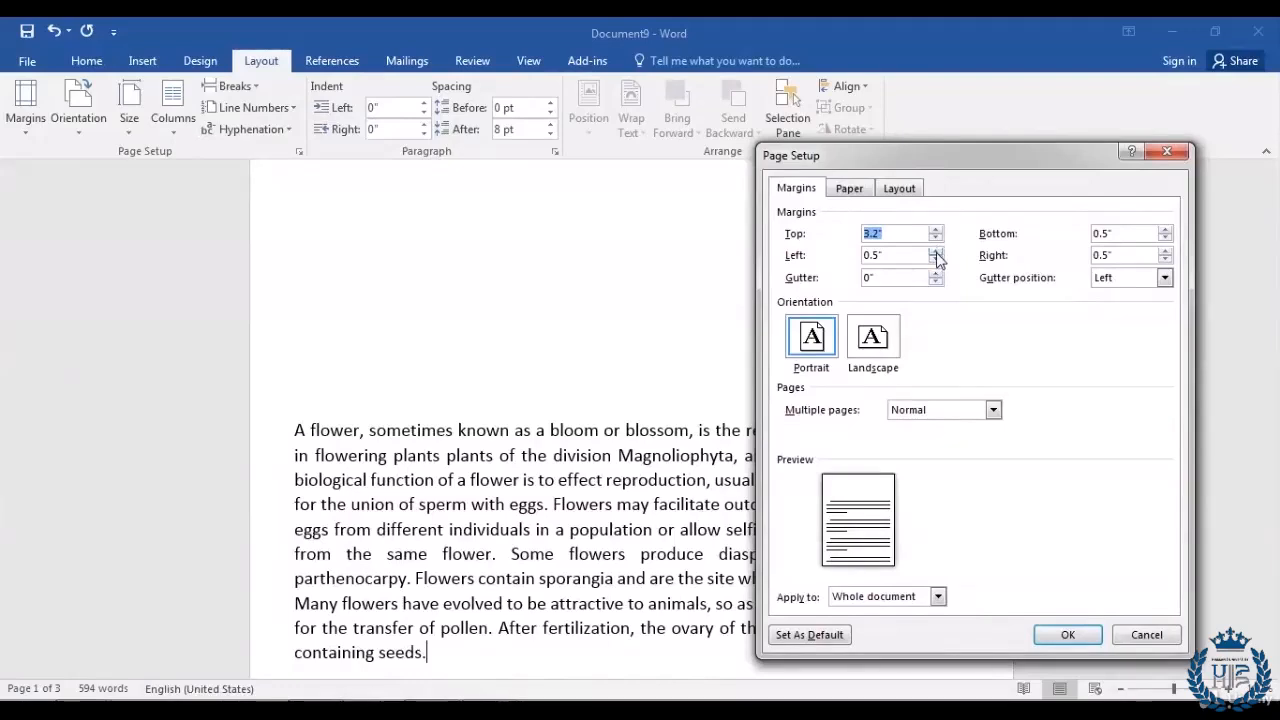
{"action": "left_click", "coordinate": [936, 238]}
{"action": "left_click", "coordinate": [936, 238]}
{"action": "left_click", "coordinate": [936, 238]}
{"action": "left_click", "coordinate": [936, 238]}
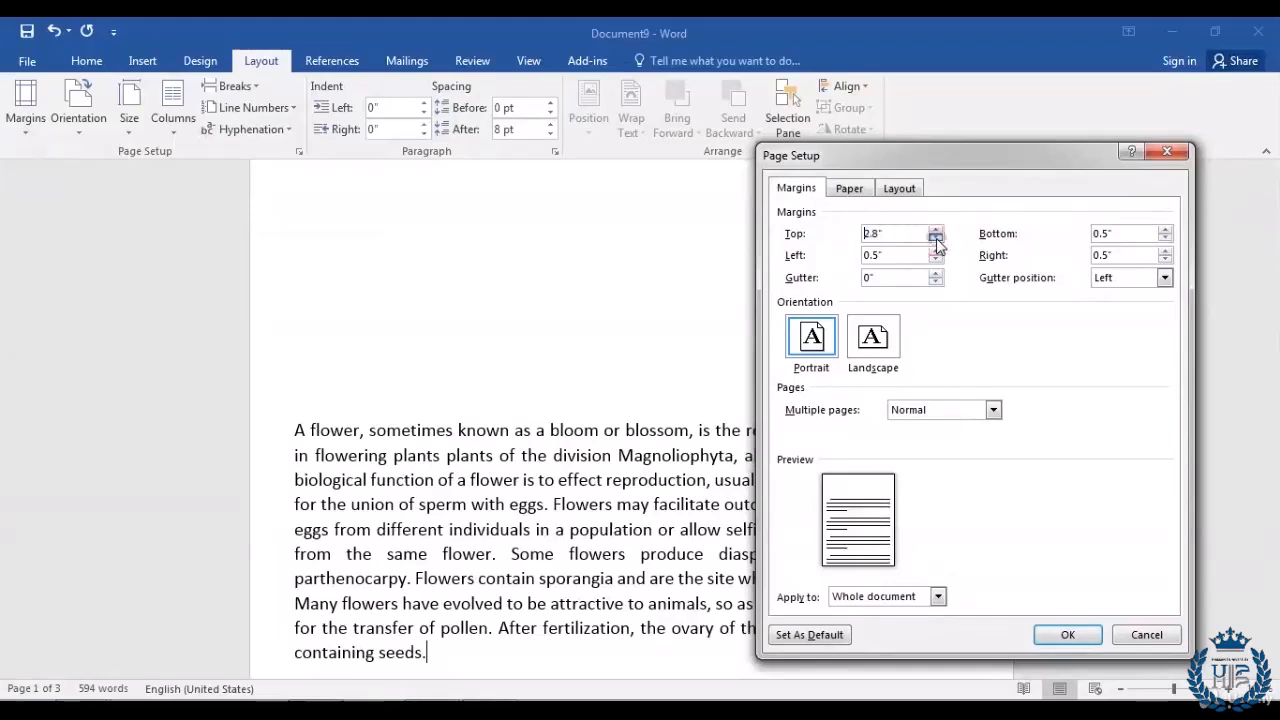
{"action": "left_click", "coordinate": [936, 238]}
{"action": "left_click", "coordinate": [936, 238]}
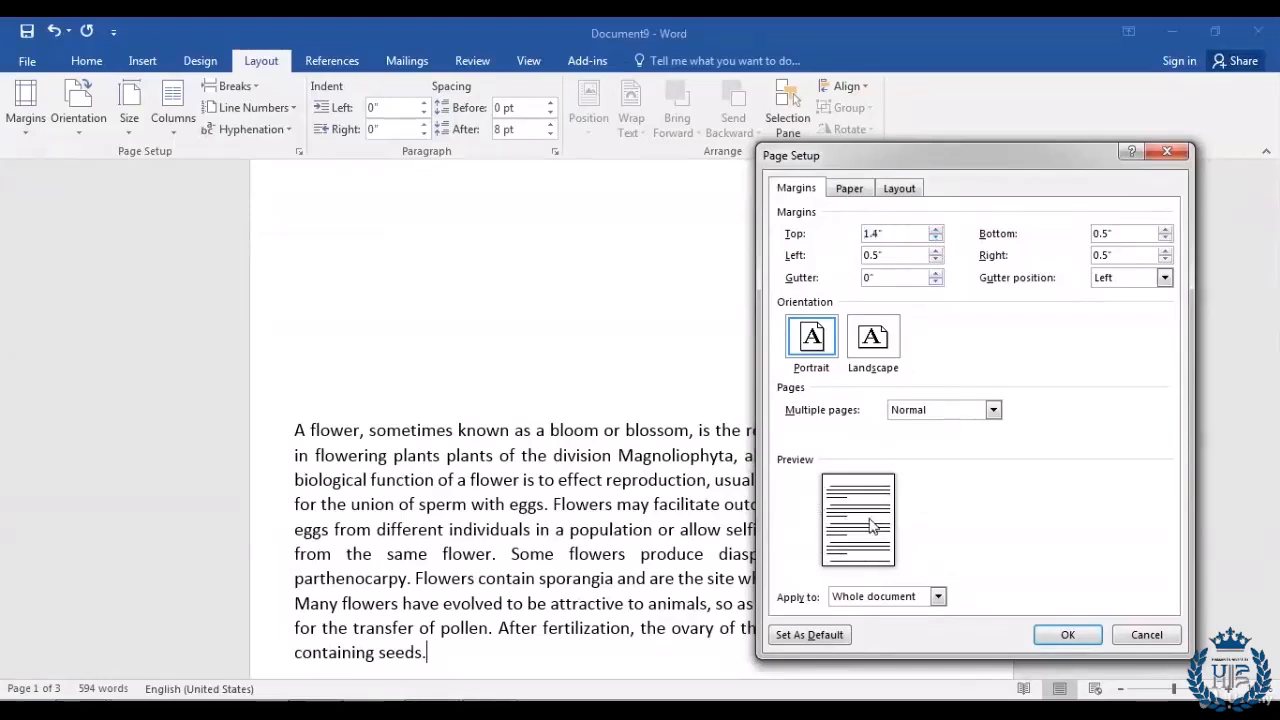
{"action": "left_click", "coordinate": [1067, 636]}
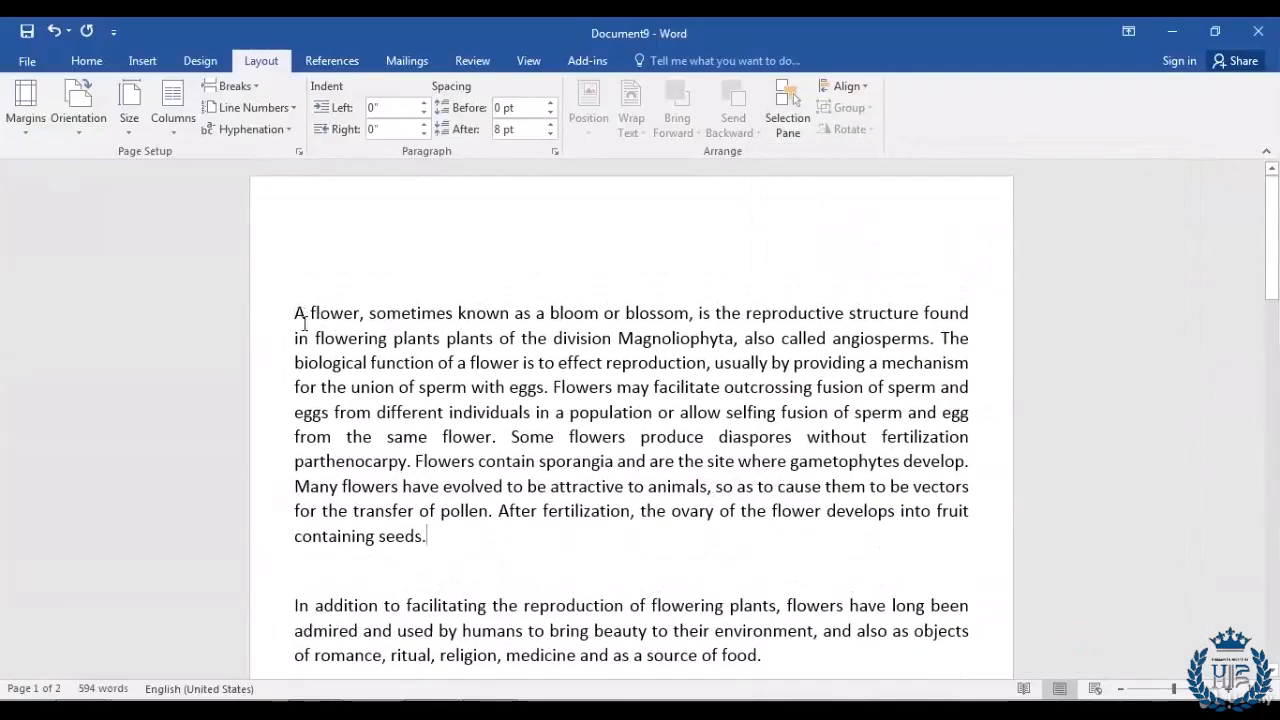
{"action": "left_click", "coordinate": [29, 130]}
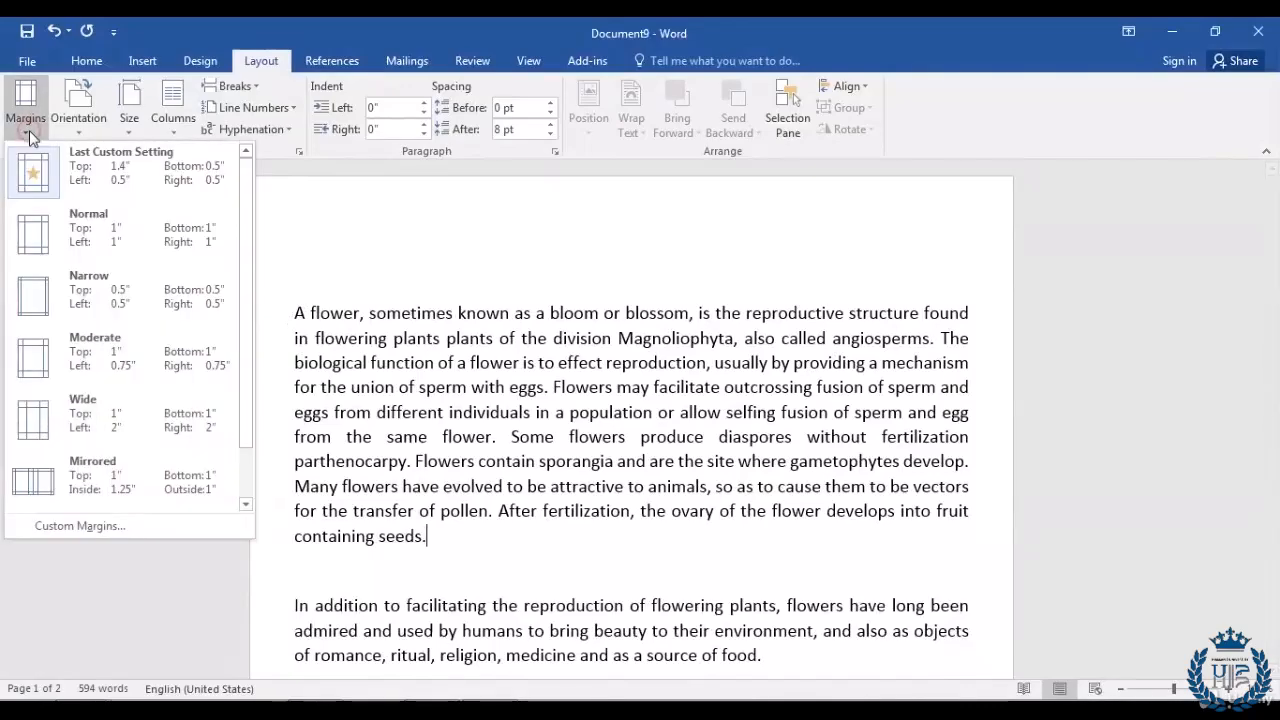
Step: Widen the left margin to 1.3 inches in Custom Margins
{"action": "left_click", "coordinate": [136, 526]}
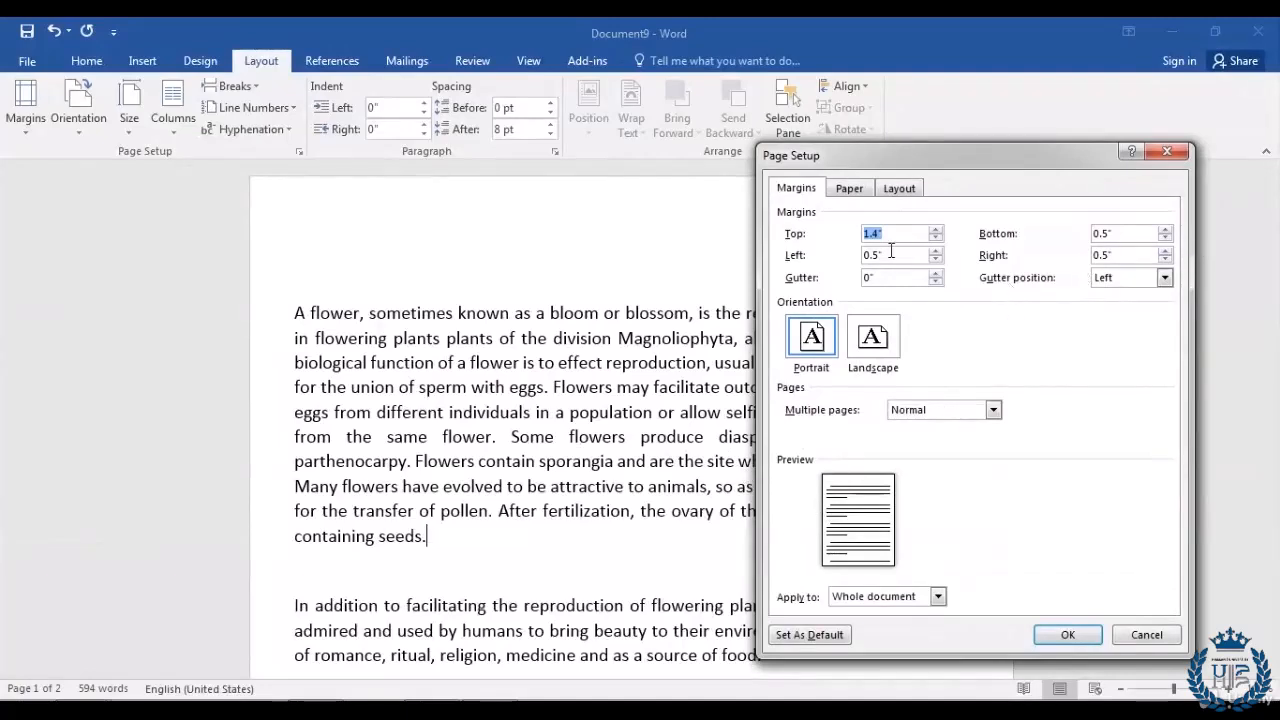
{"action": "left_click", "coordinate": [935, 251]}
{"action": "left_click", "coordinate": [935, 251]}
{"action": "left_click", "coordinate": [935, 251]}
{"action": "left_click", "coordinate": [935, 251]}
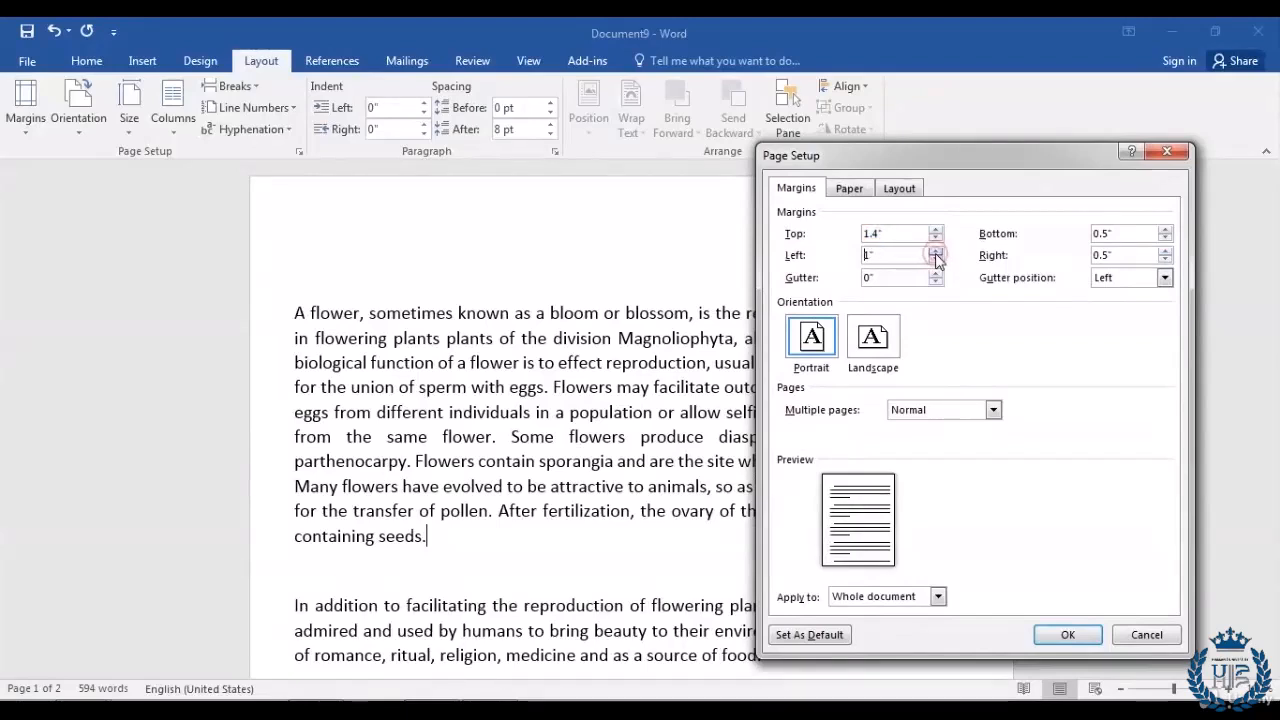
{"action": "left_click", "coordinate": [935, 251]}
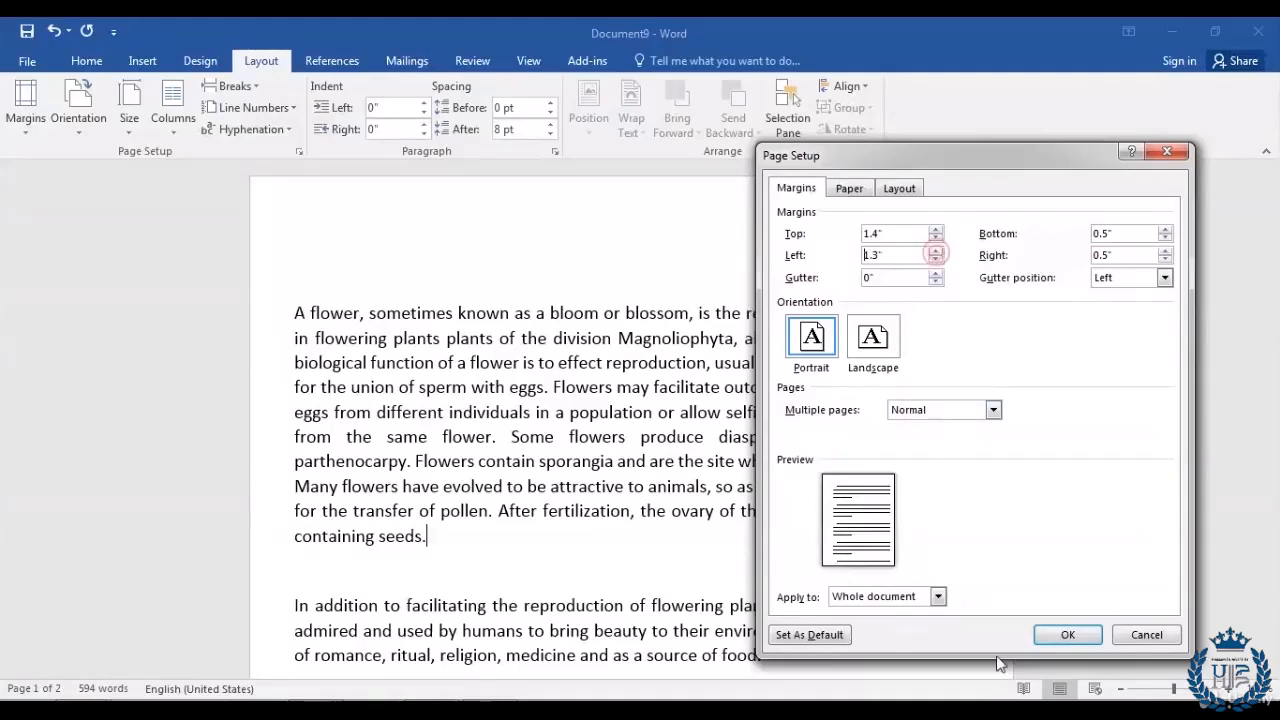
{"action": "left_click", "coordinate": [1078, 638]}
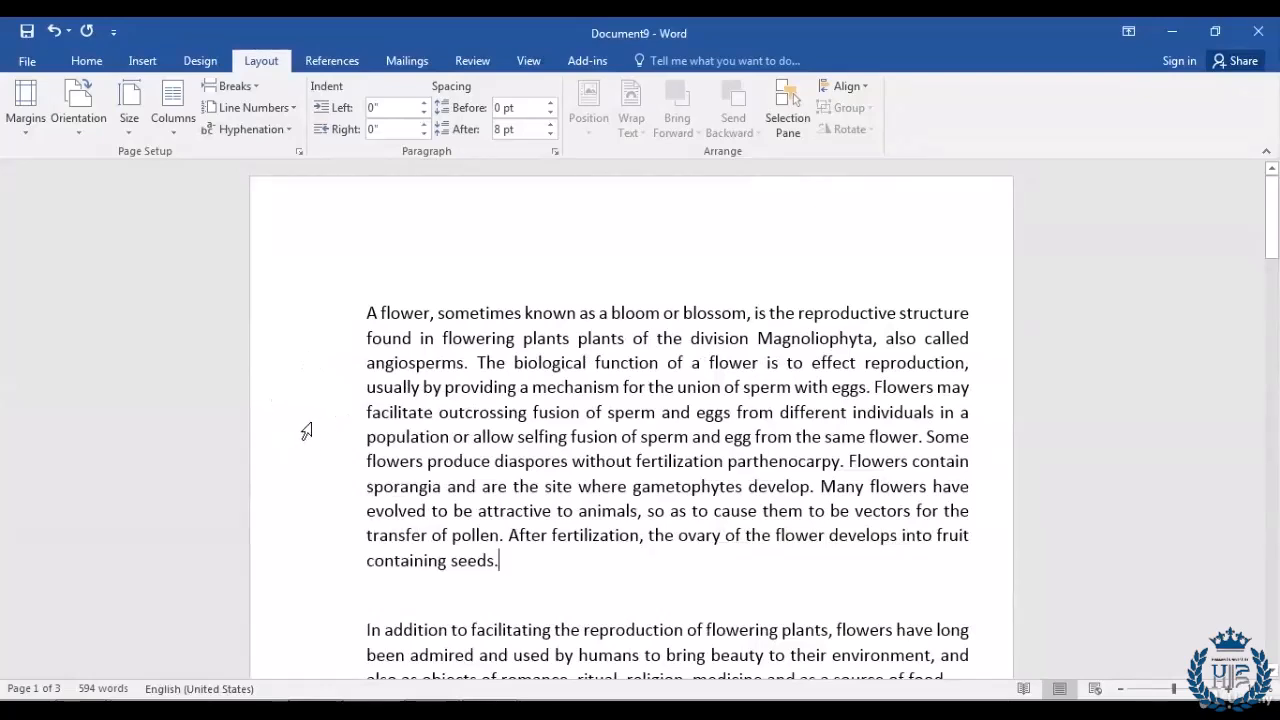
Step: Widen the right margin to 1.3 inches in Custom Margins
{"action": "left_click", "coordinate": [29, 134]}
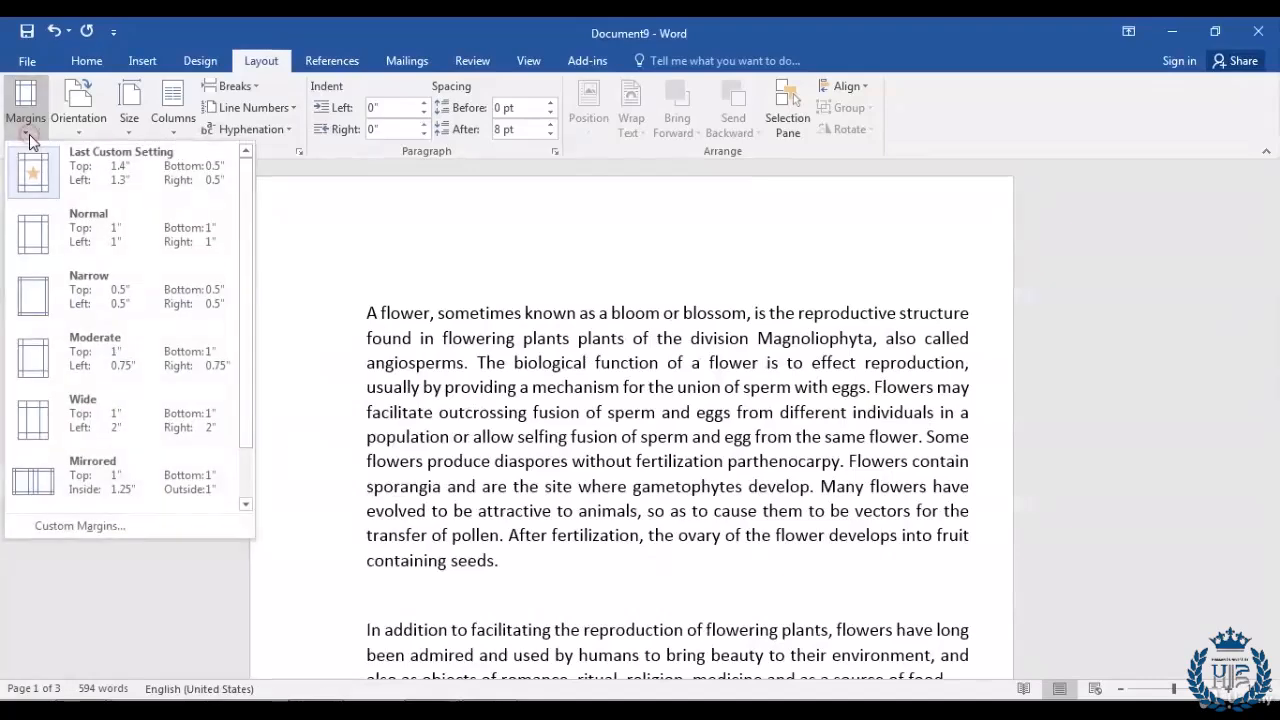
{"action": "left_click", "coordinate": [157, 535]}
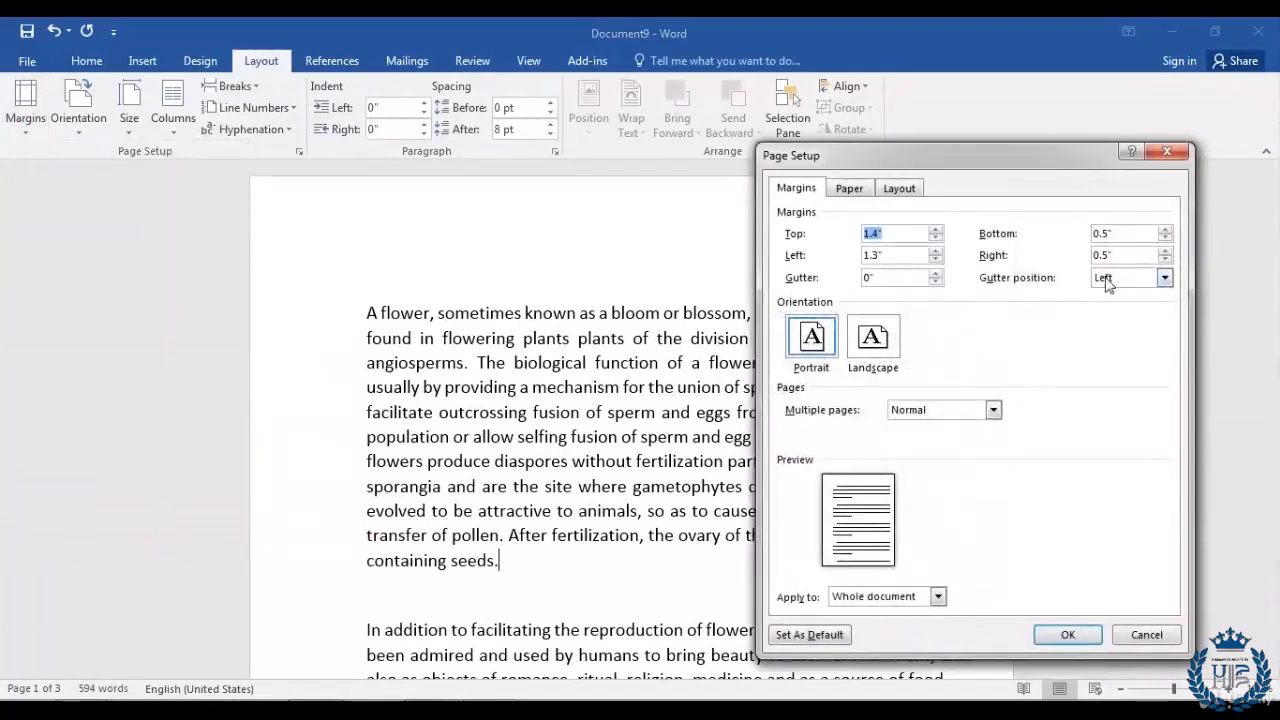
{"action": "left_click", "coordinate": [1165, 250]}
{"action": "left_click", "coordinate": [1165, 250]}
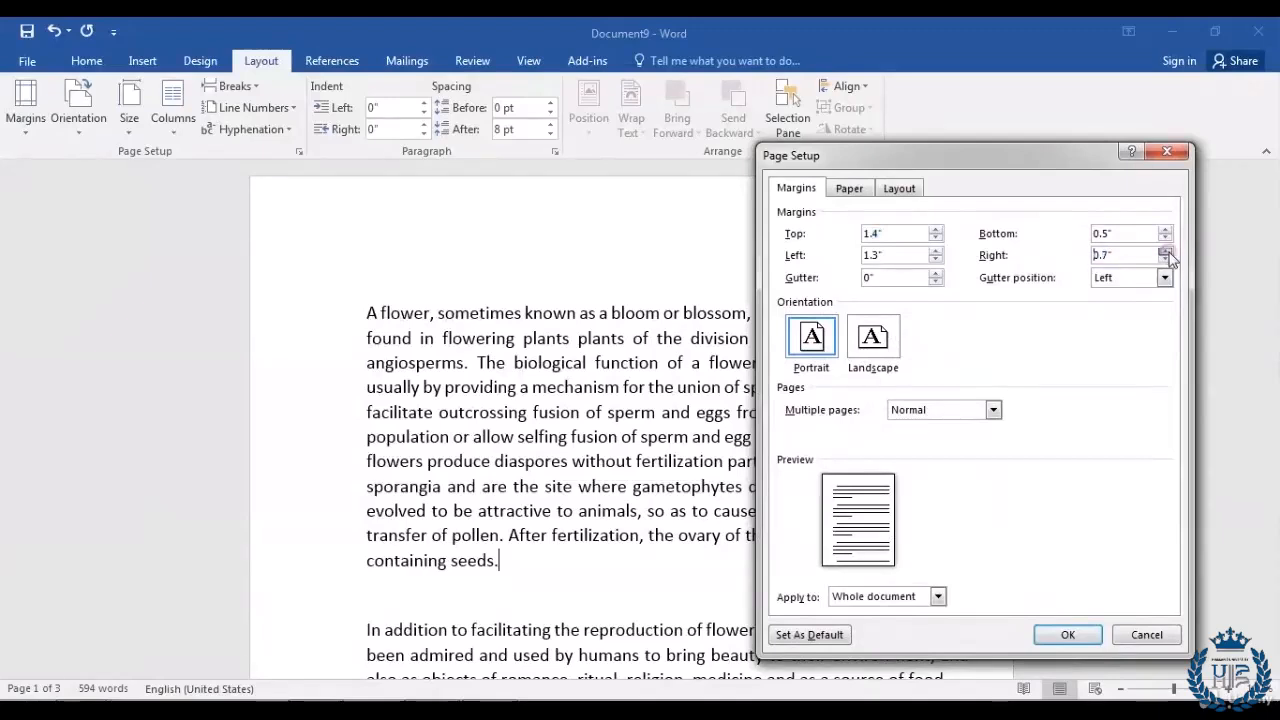
{"action": "left_click", "coordinate": [1165, 250]}
{"action": "left_click", "coordinate": [1165, 250]}
{"action": "left_click", "coordinate": [1165, 250]}
{"action": "left_click", "coordinate": [1165, 250]}
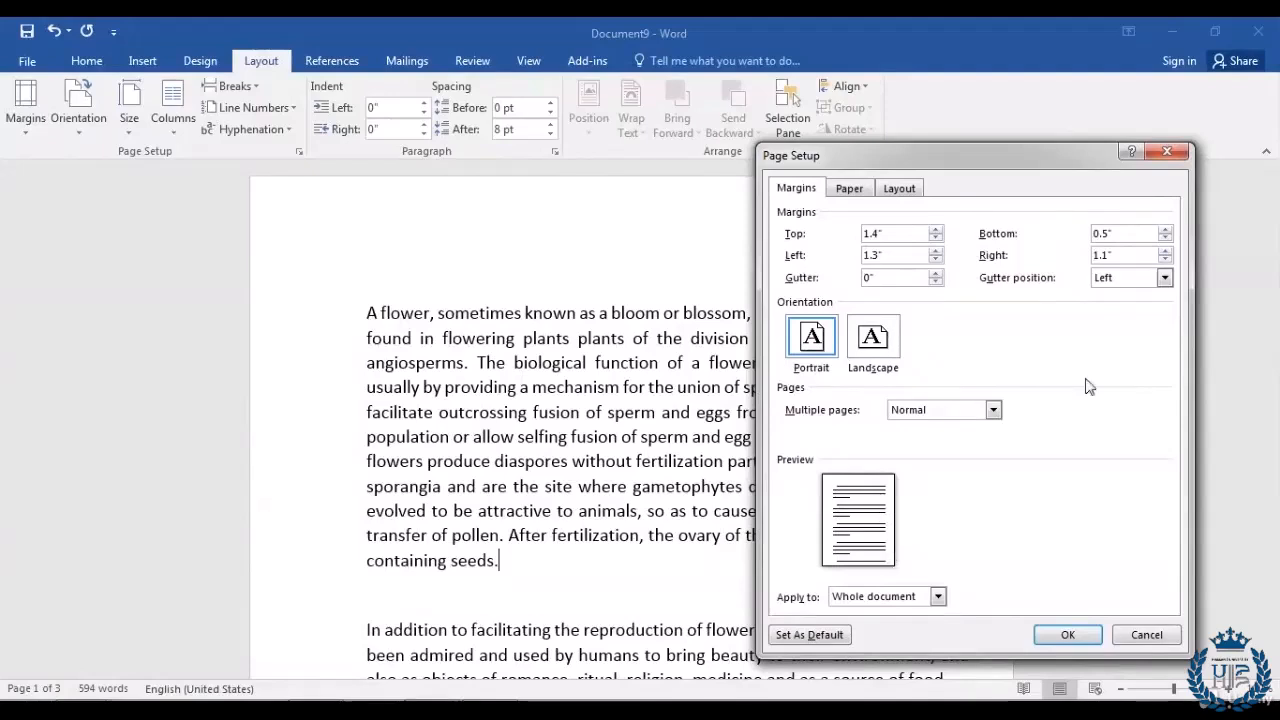
{"action": "left_click", "coordinate": [1166, 251]}
{"action": "left_click", "coordinate": [1059, 634]}
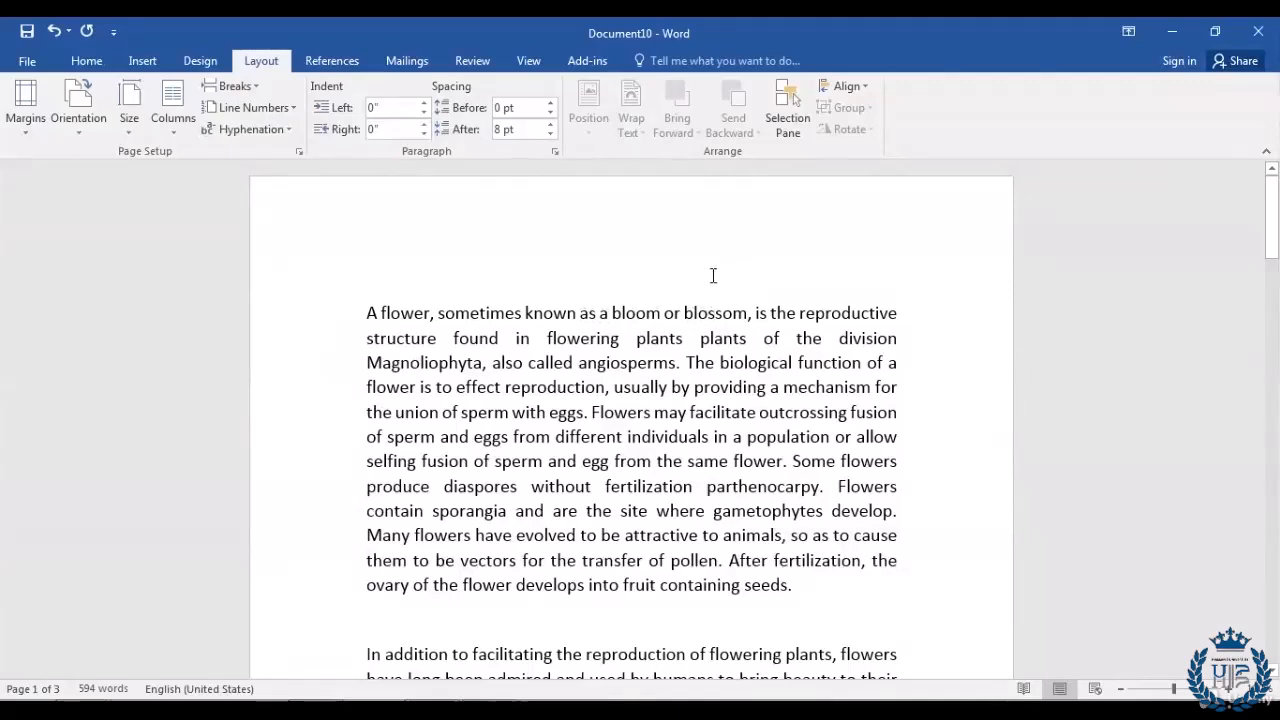
Step: Lay the flower text out in two columns
{"action": "left_click", "coordinate": [174, 134]}
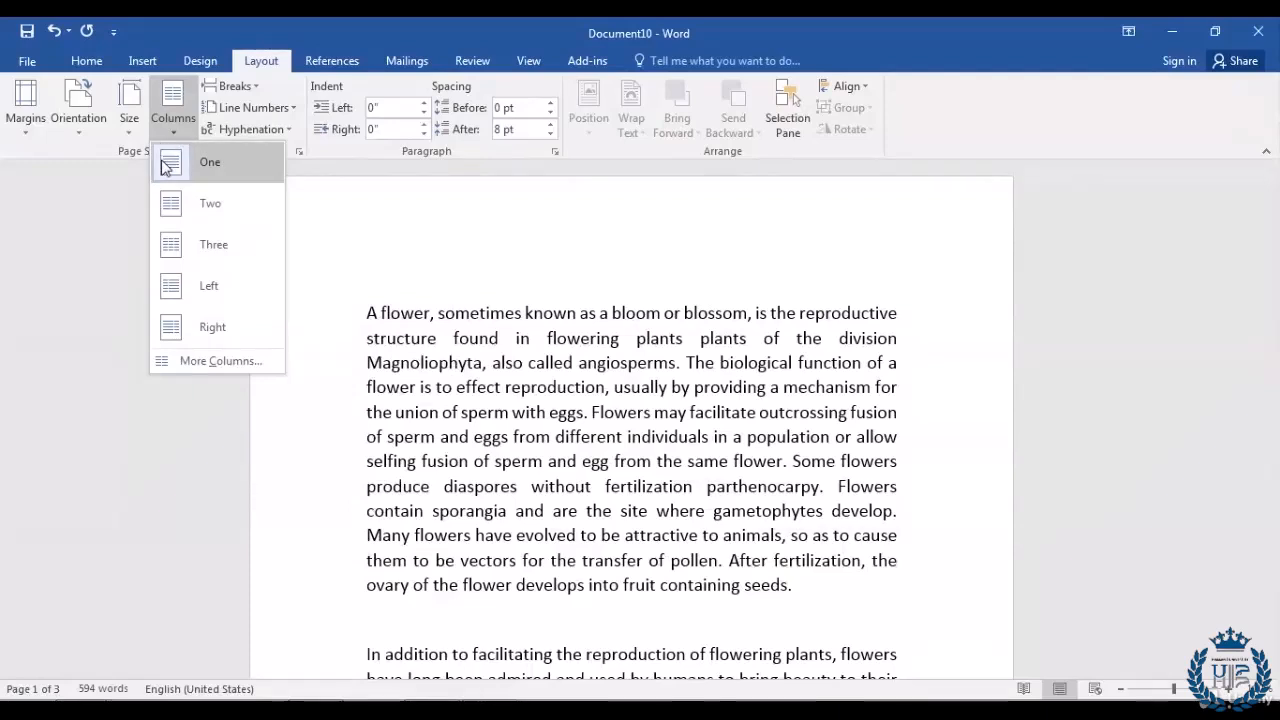
{"action": "left_click", "coordinate": [173, 211]}
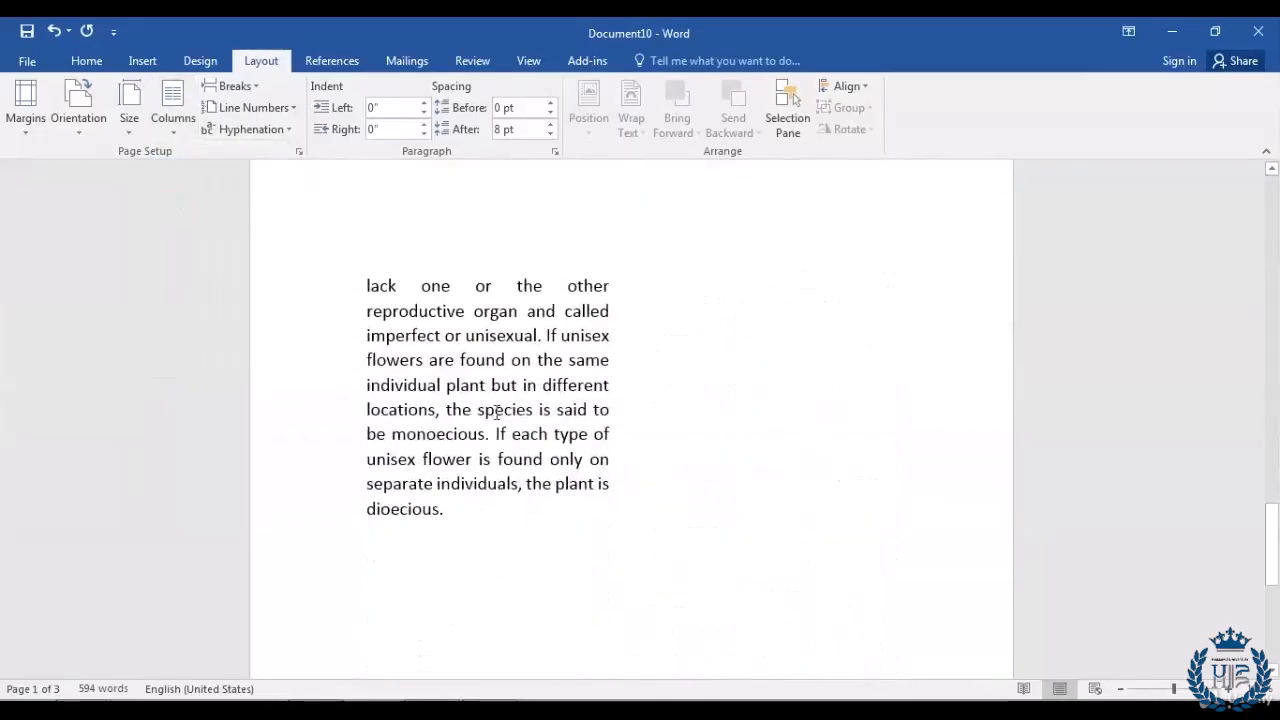
{"action": "scroll", "coordinate": [496, 413], "scroll_direction": "up", "scroll_amount": 6}
{"action": "scroll", "coordinate": [493, 406], "scroll_direction": "up", "scroll_amount": 15}
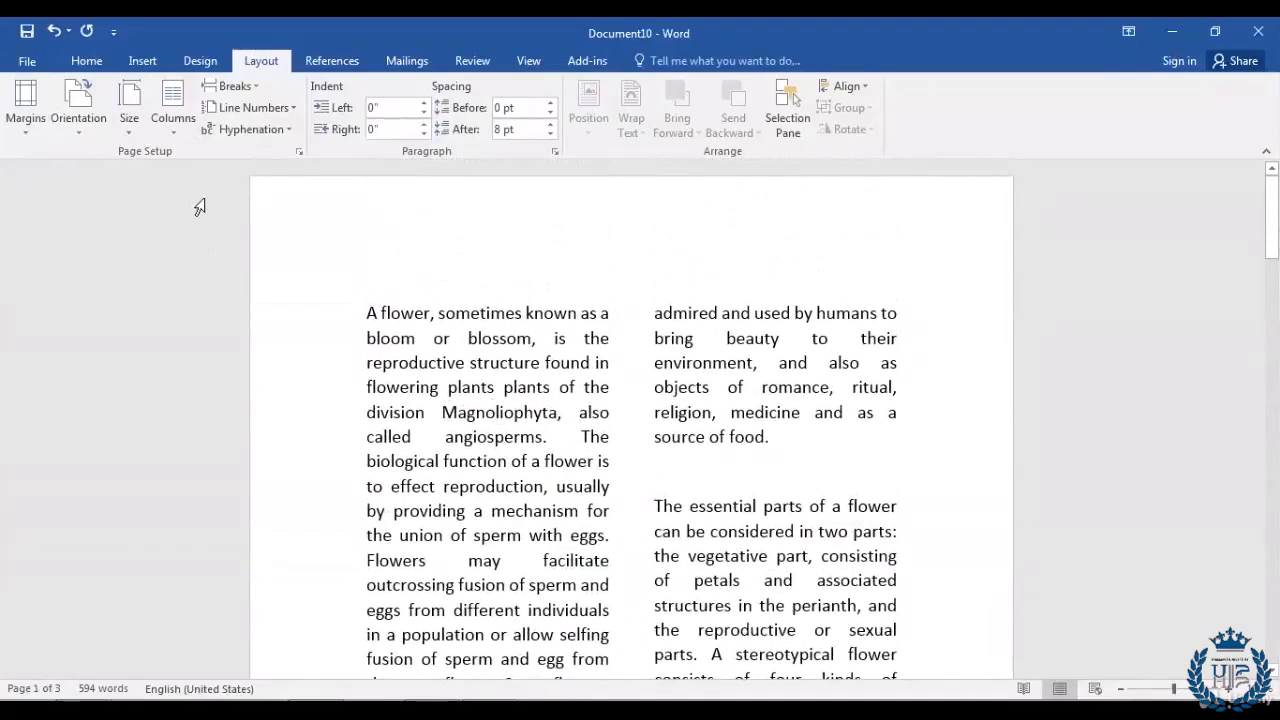
Step: Switch the text to three columns, then show the document's File Info screen
{"action": "left_click", "coordinate": [176, 137]}
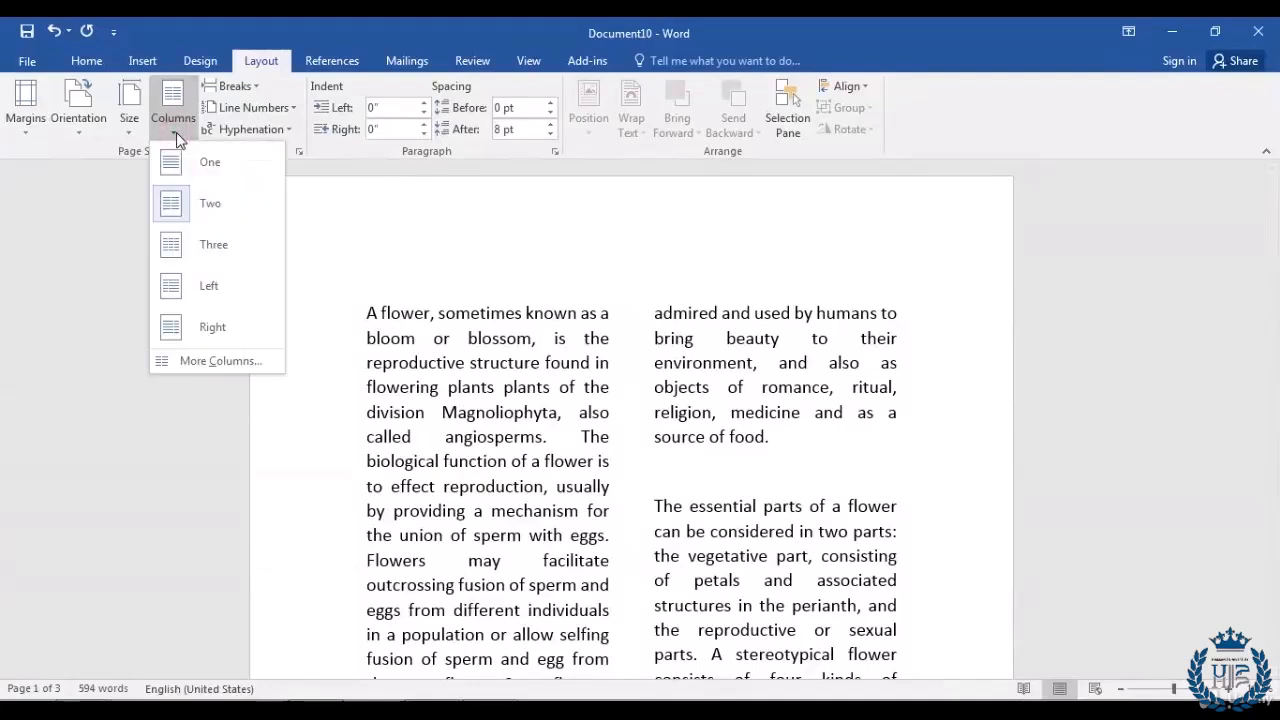
{"action": "left_click", "coordinate": [222, 256]}
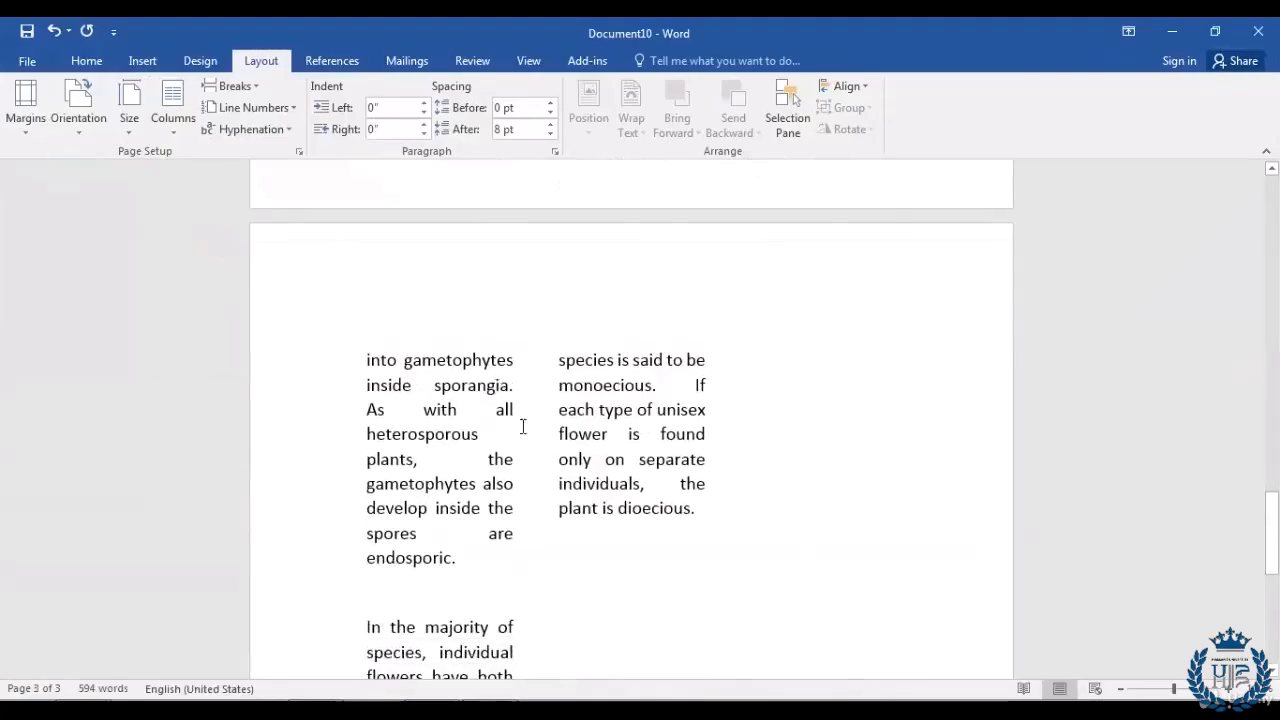
{"action": "scroll", "coordinate": [522, 428], "scroll_direction": "up", "scroll_amount": 5}
{"action": "scroll", "coordinate": [522, 428], "scroll_direction": "up", "scroll_amount": 10}
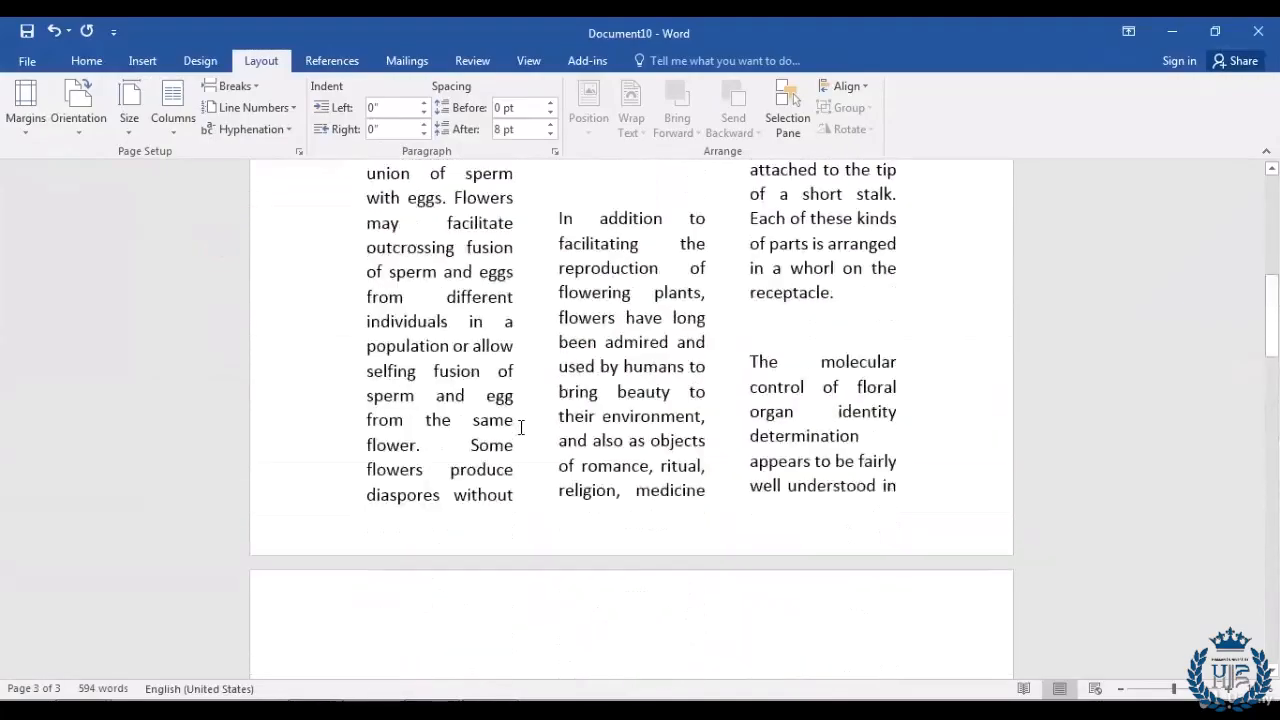
{"action": "scroll", "coordinate": [520, 427], "scroll_direction": "up", "scroll_amount": 4}
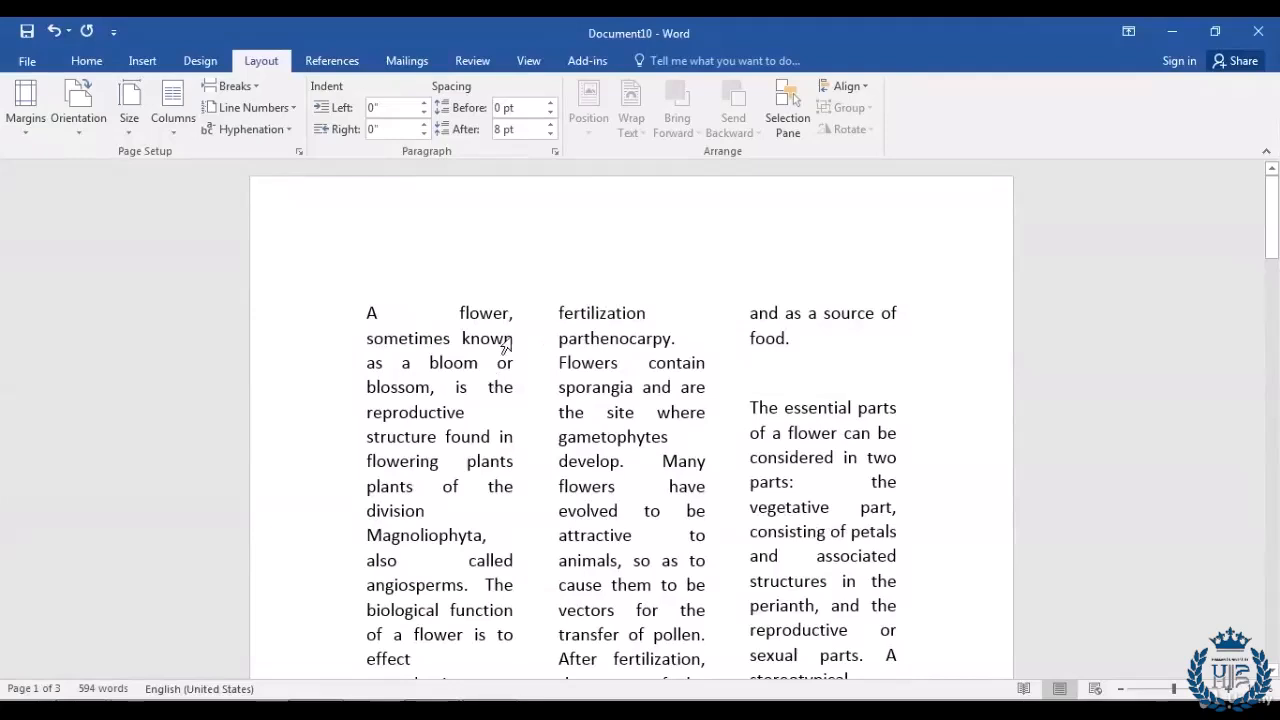
{"action": "left_click", "coordinate": [363, 313]}
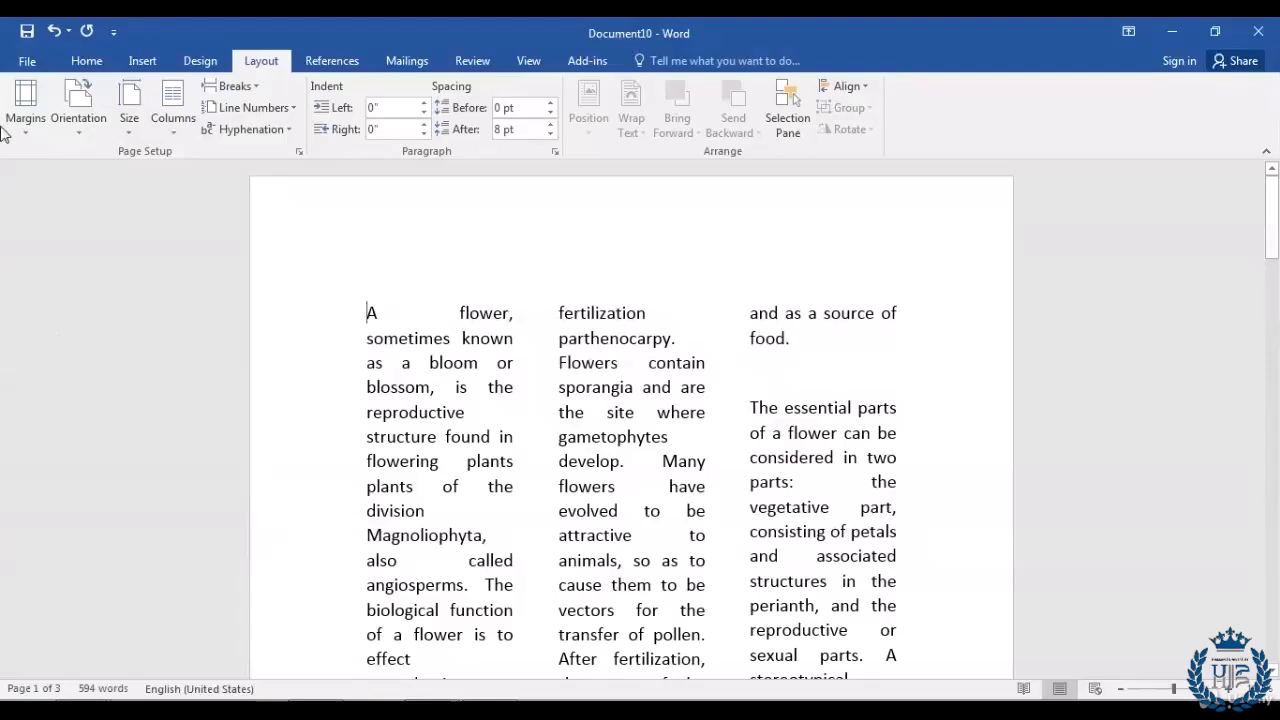
{"action": "left_click", "coordinate": [26, 62]}
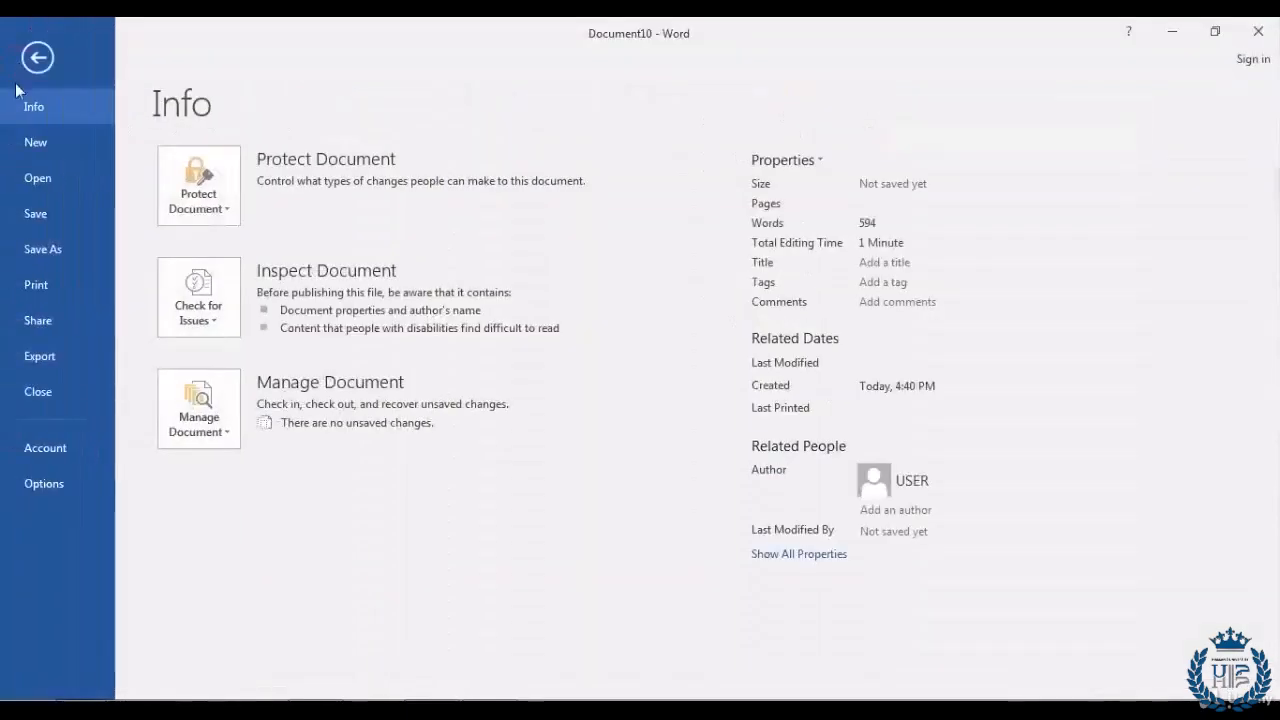
Step: Show the Print preview and set the number of copies to 2
{"action": "left_click", "coordinate": [80, 285]}
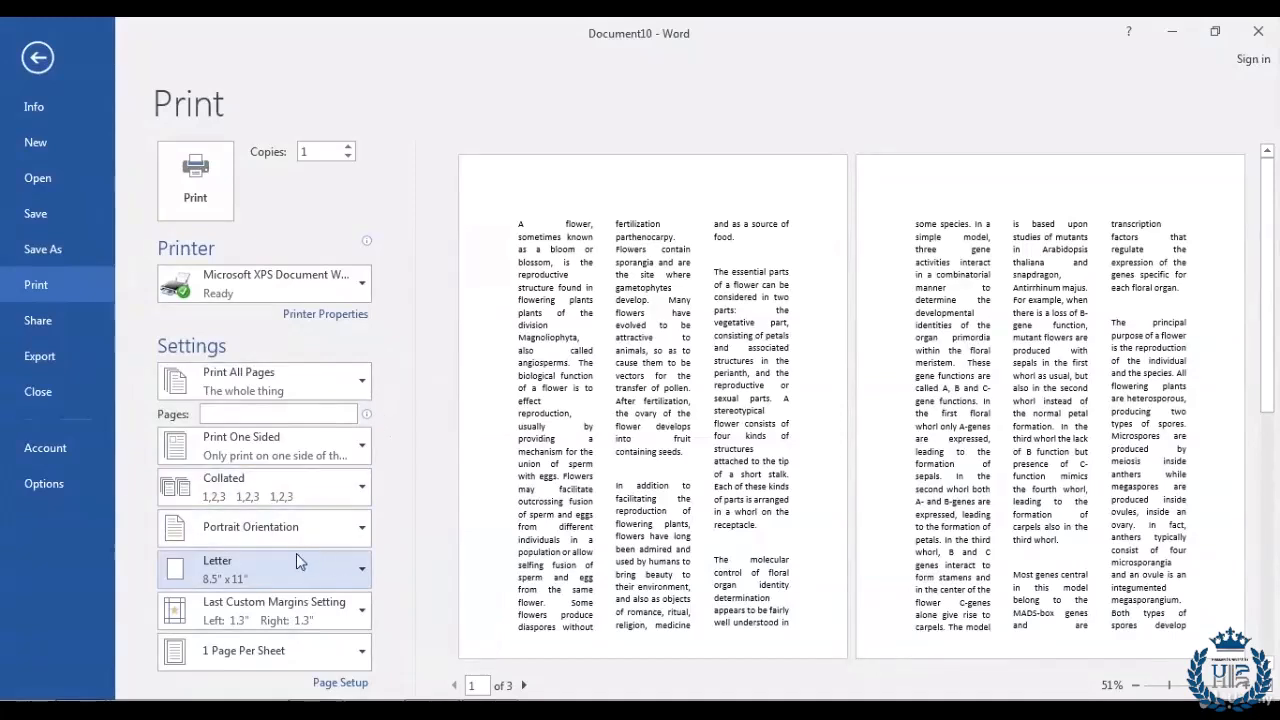
{"action": "double_click", "coordinate": [309, 152]}
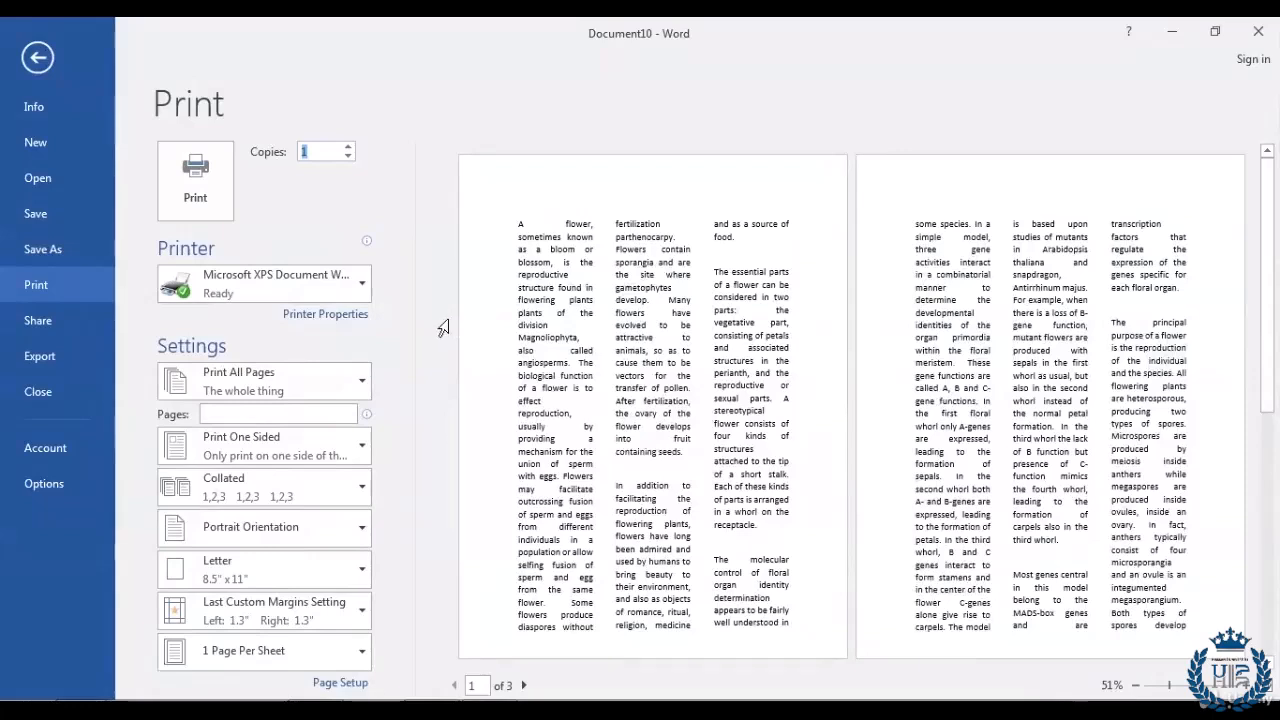
{"action": "type", "text": "2"}
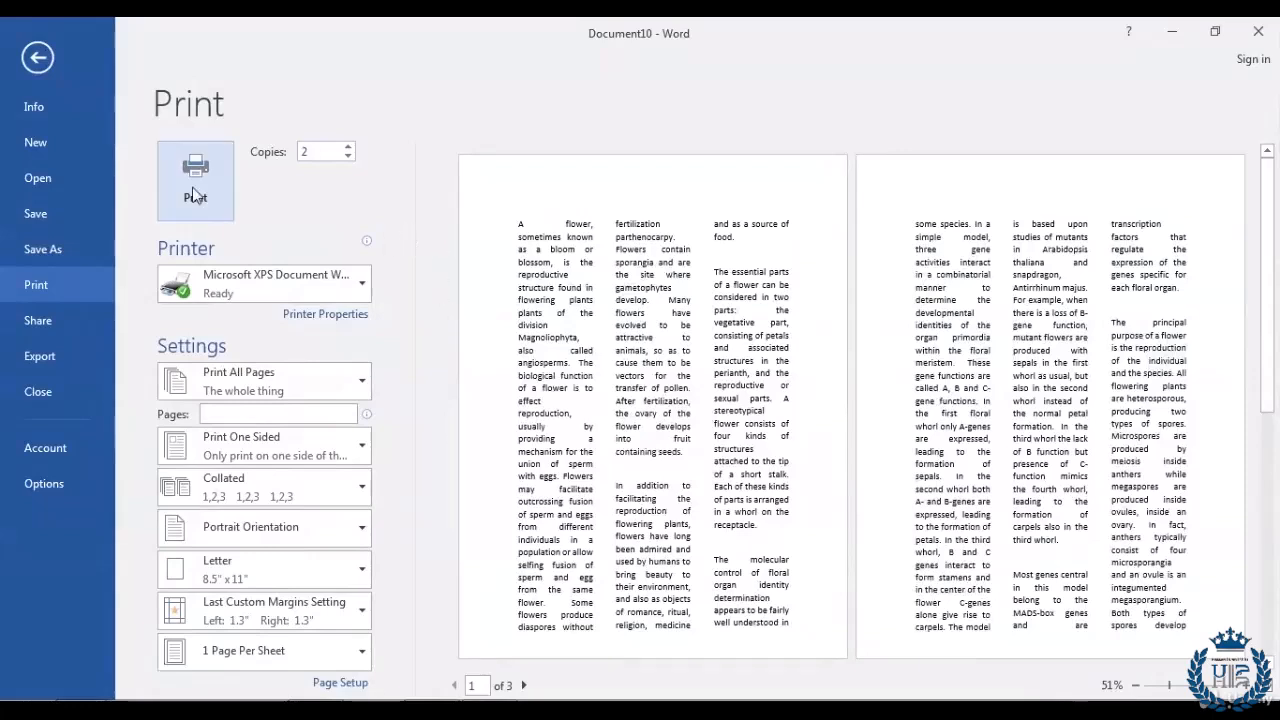